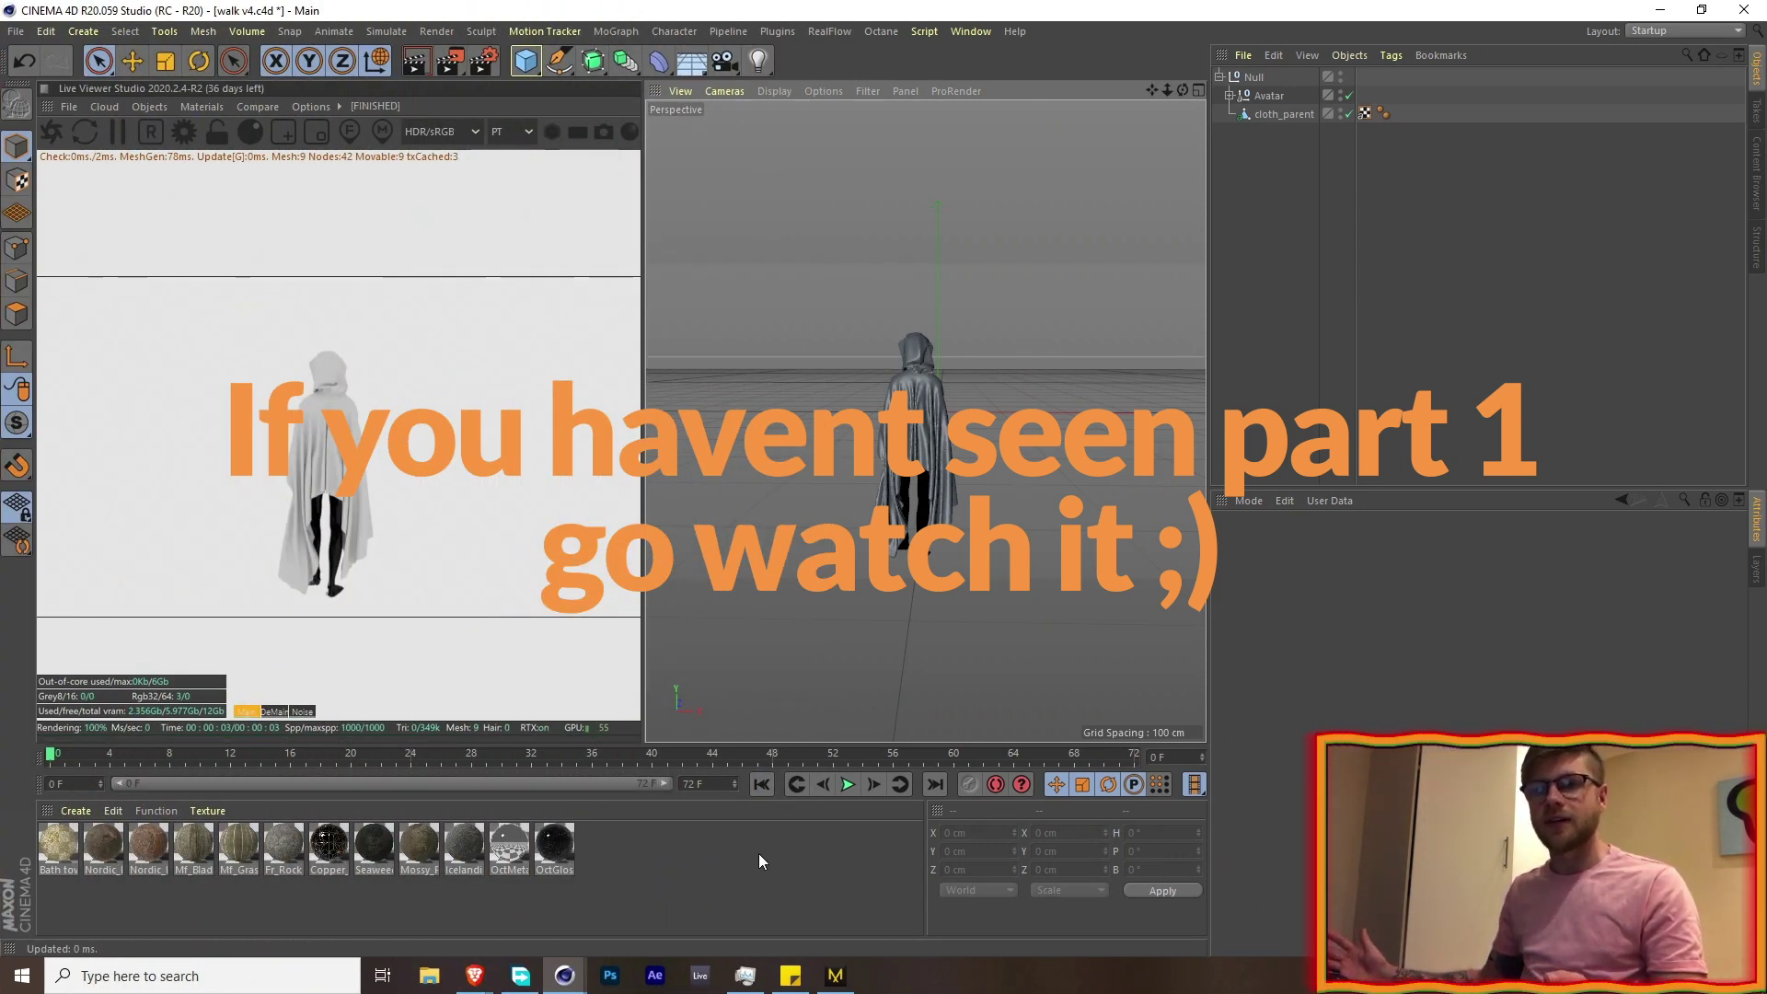
- Apply the OctMetal1 material to the avatar's body beneath the cloak
scroll(934, 481, "up", 7)
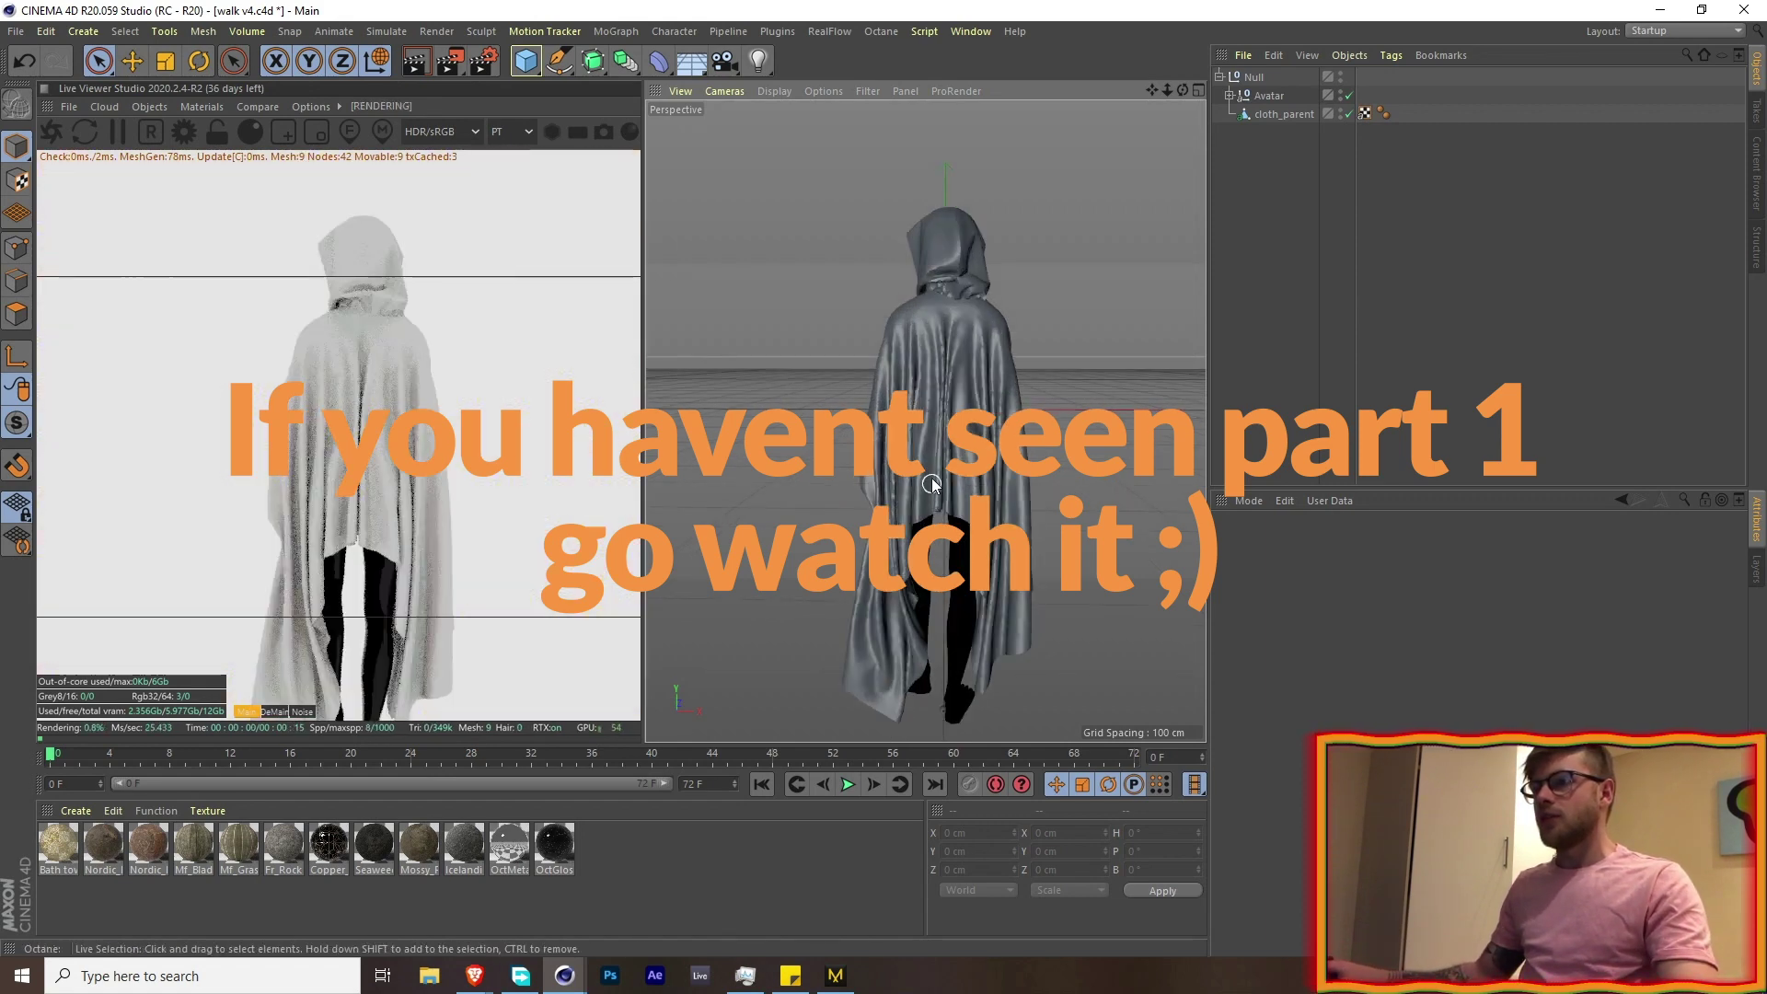
middle_click_drag(934, 481, 833, 393, "alt")
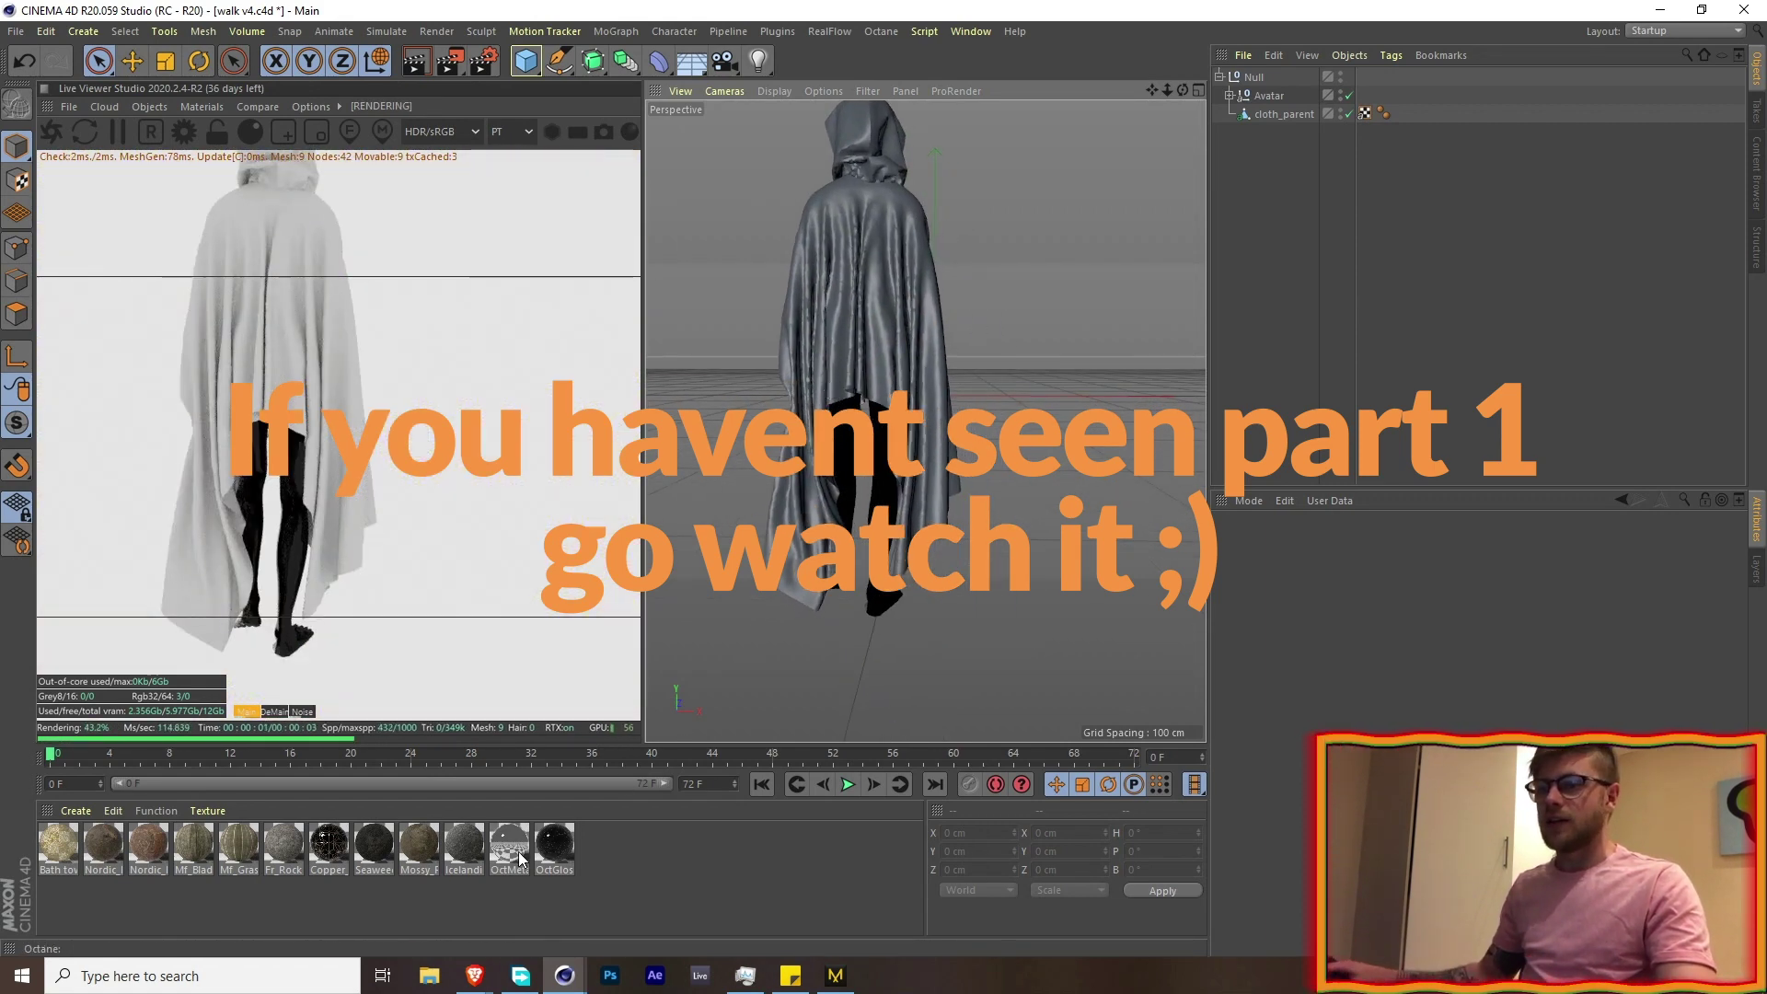
left_click_drag(509, 847, 874, 472)
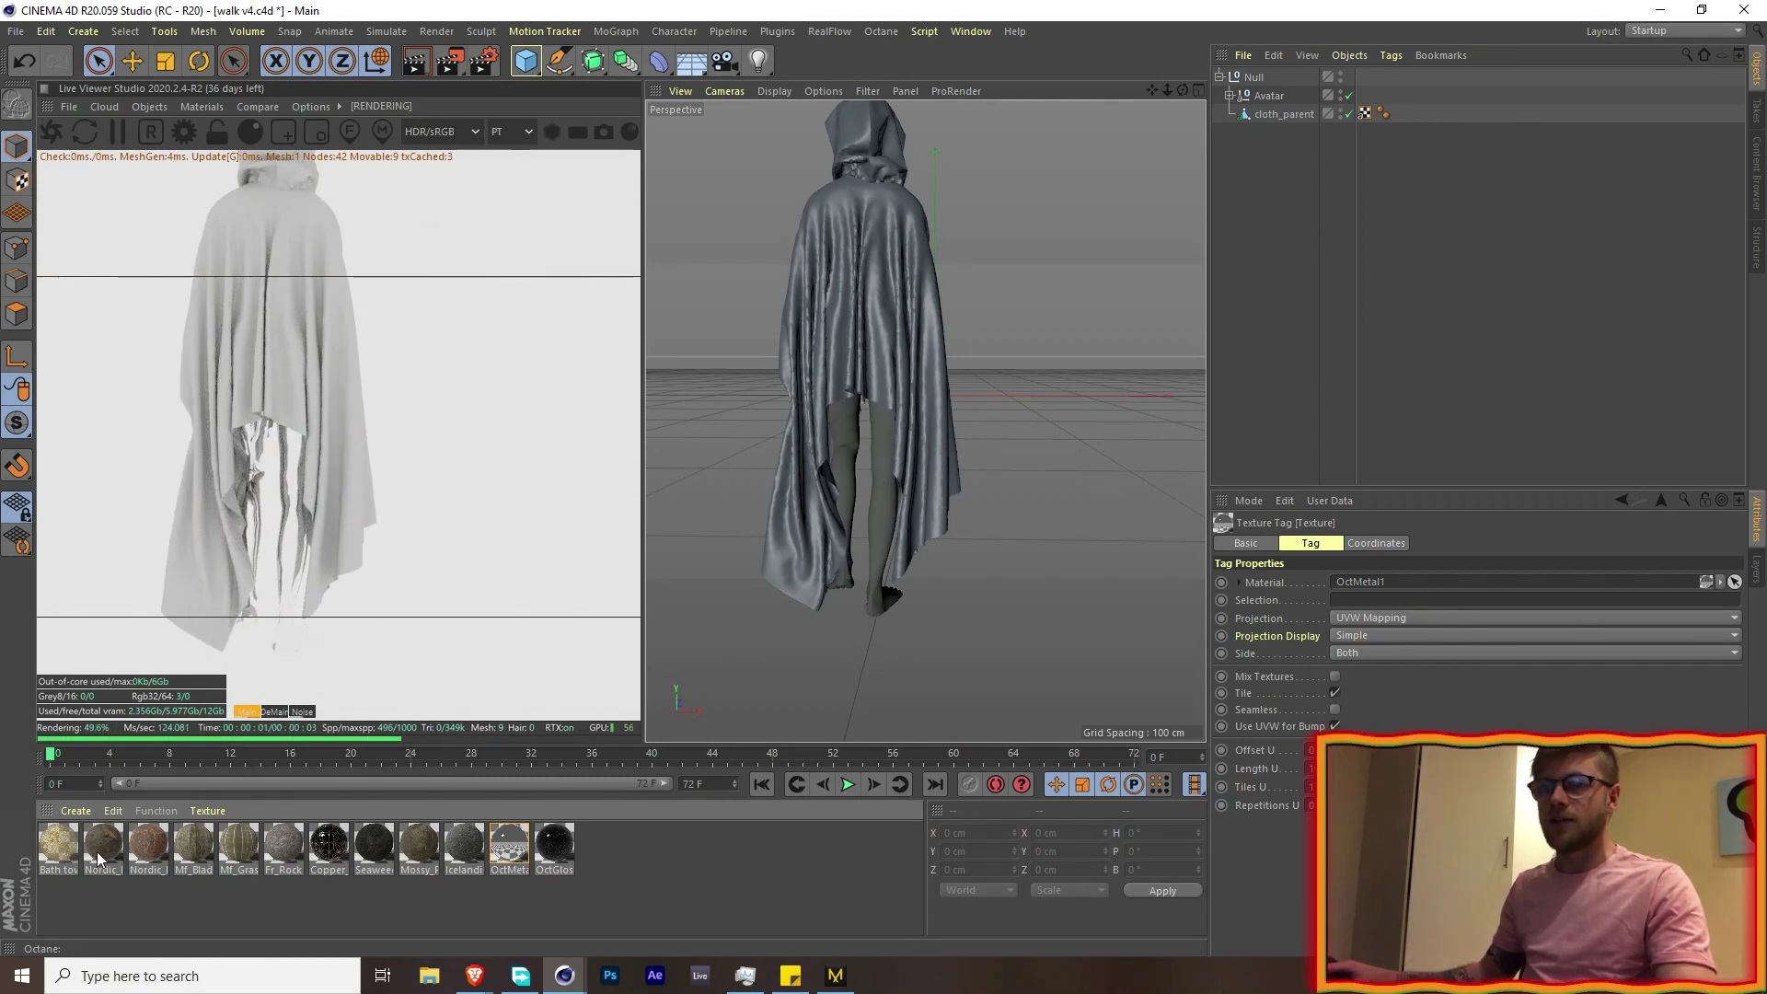
- Apply the Bath towel with Lines material to the cloak and set its projection to Cubic
left_click_drag(888, 311, 887, 312)
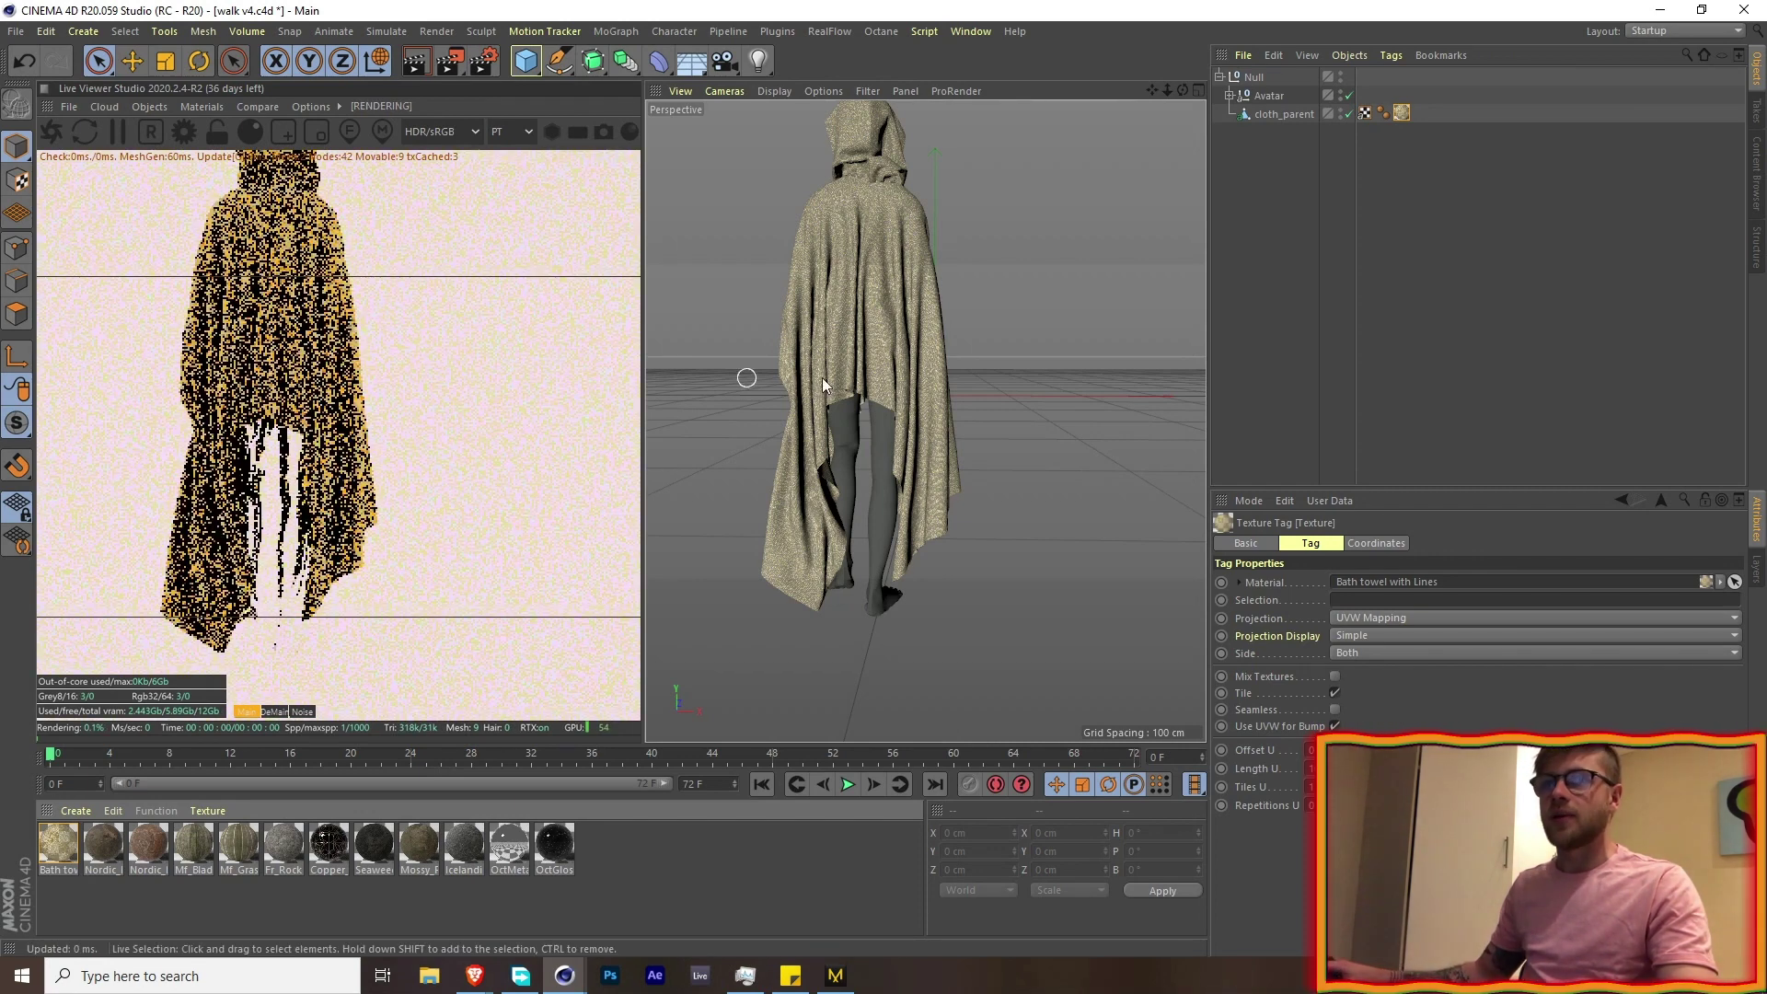
left_click(1369, 617)
left_click(1358, 696)
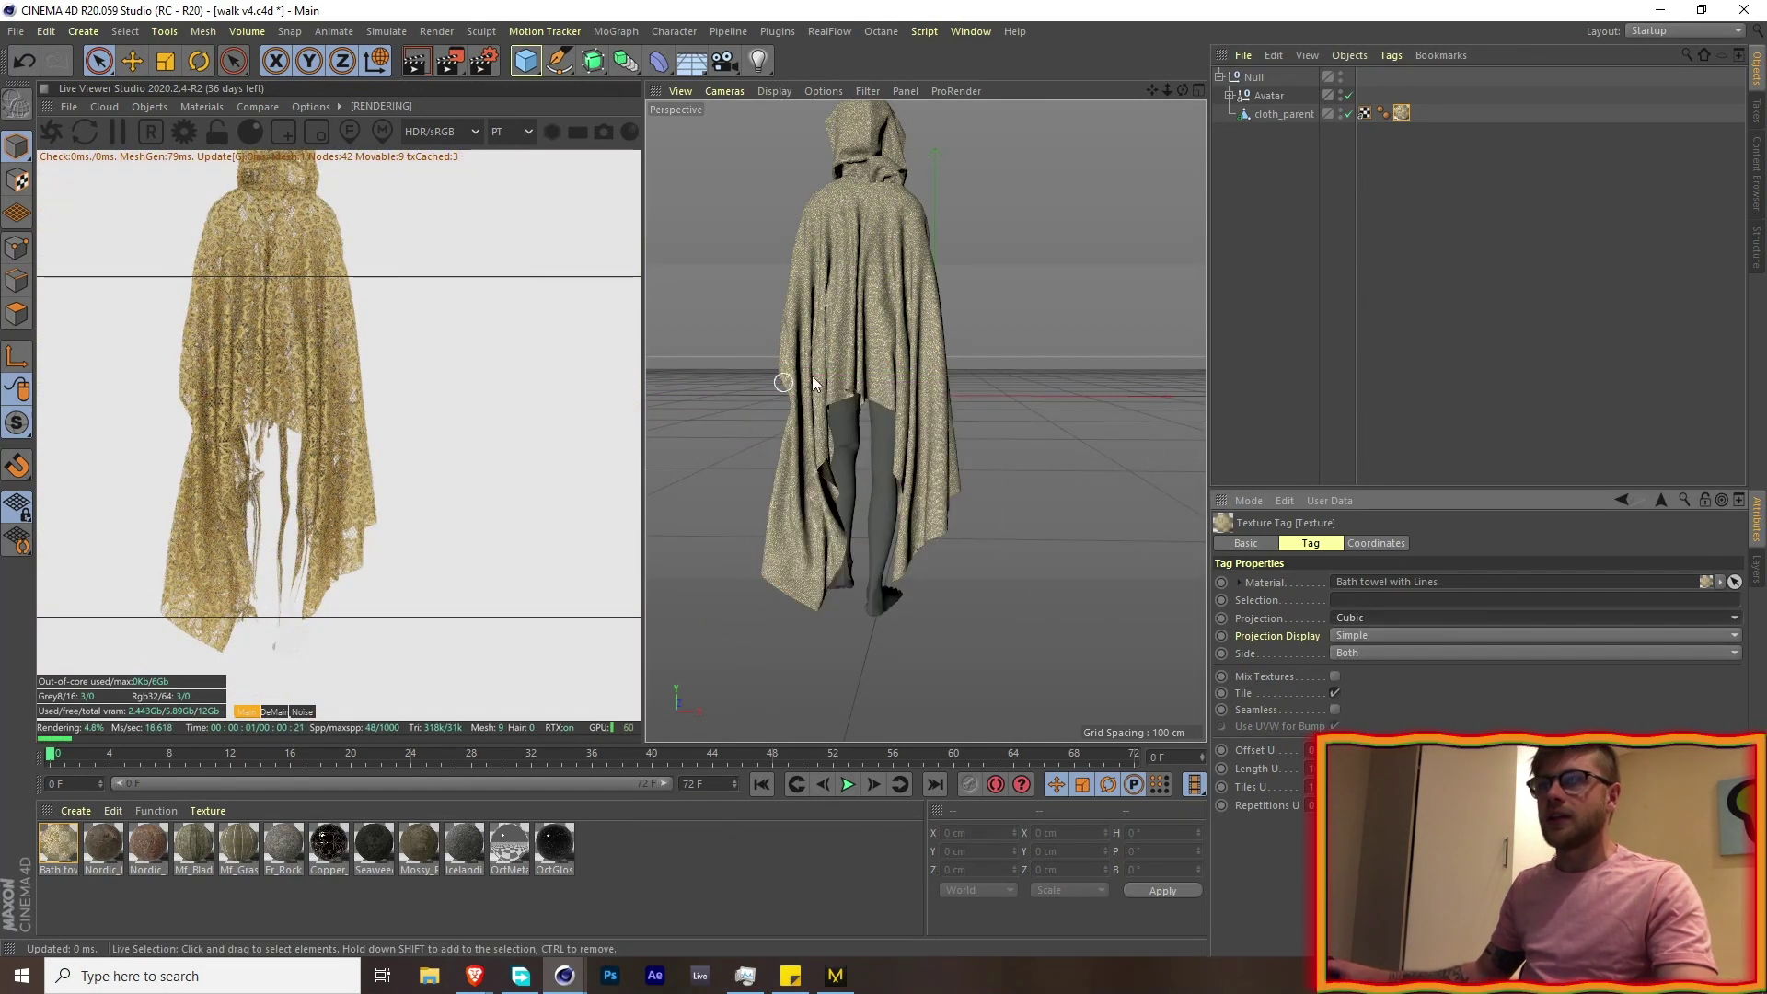
scroll(833, 364, "up", 10)
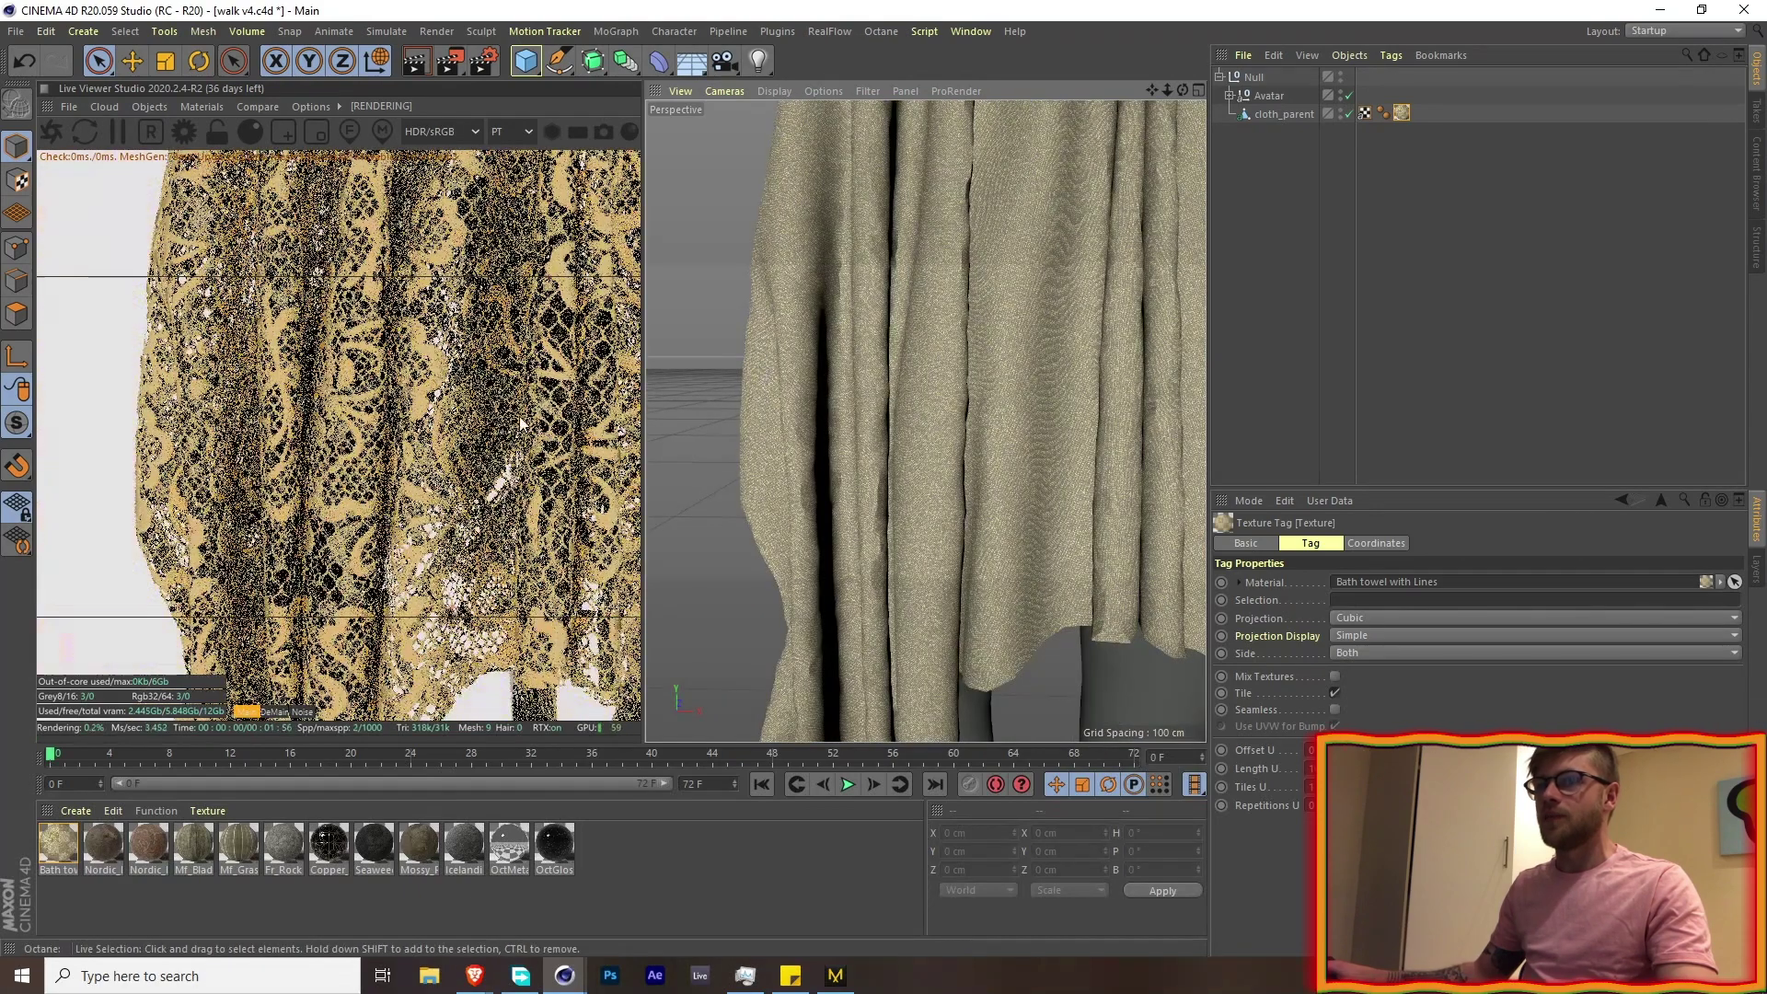
scroll(1008, 343, "down", 10)
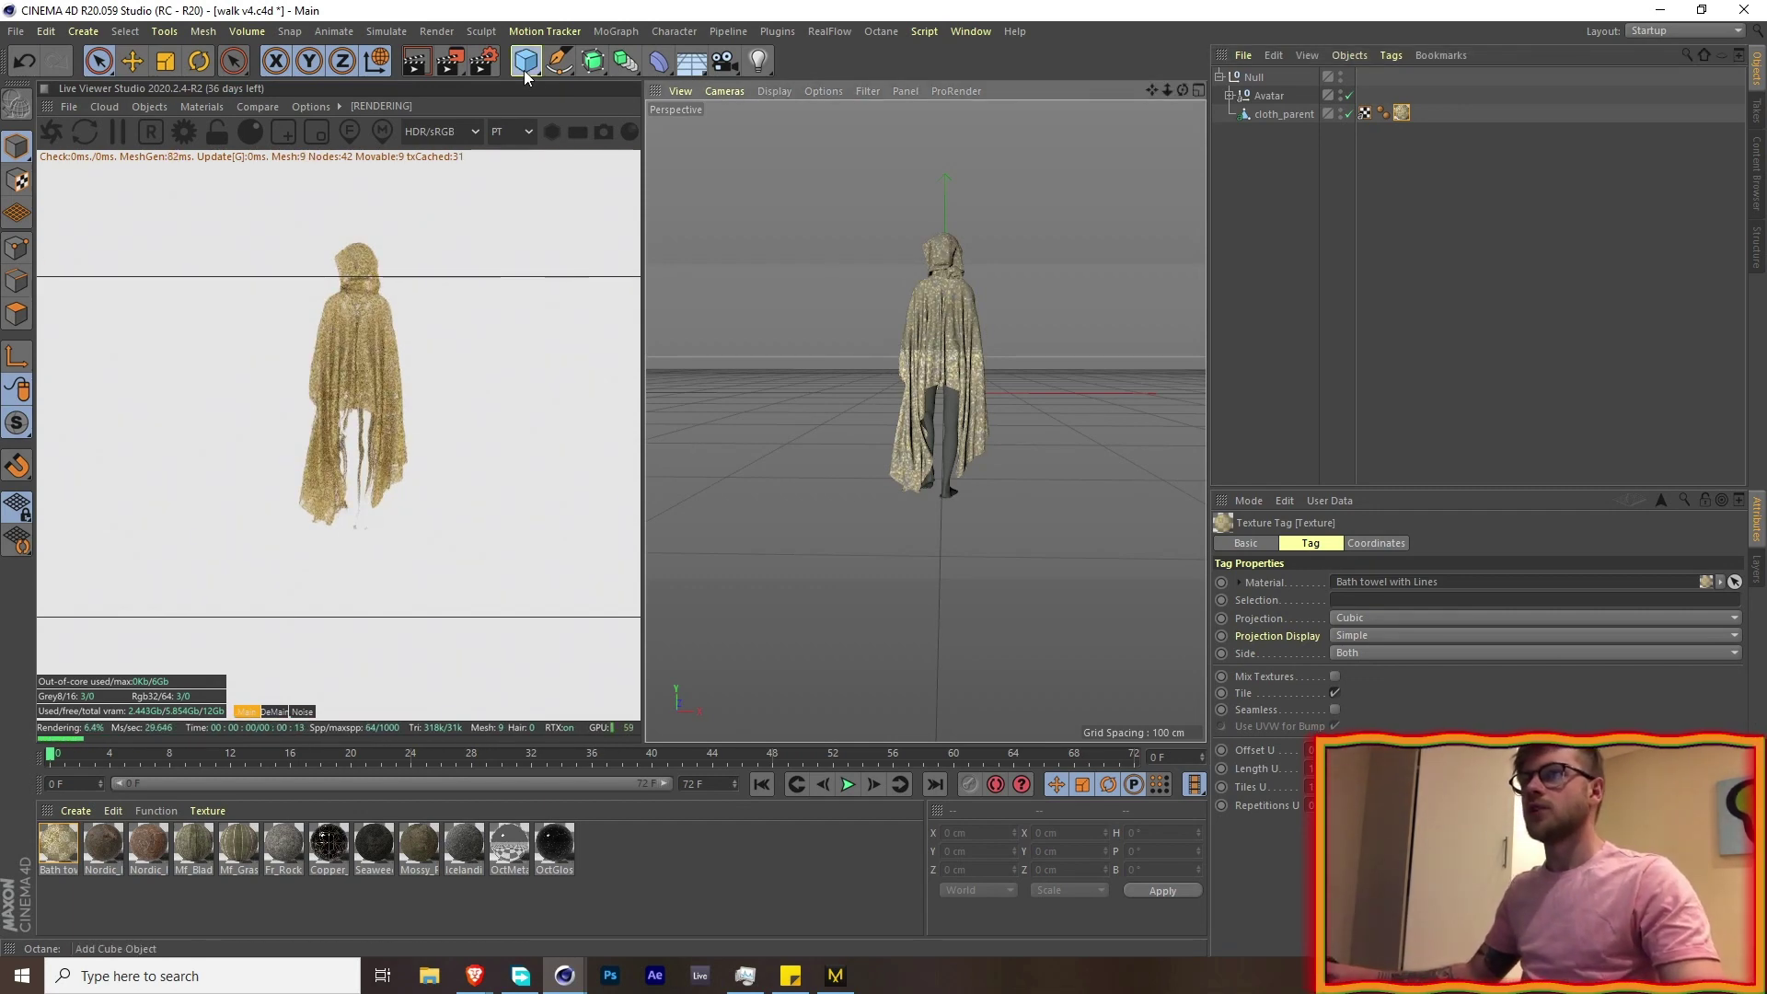
- Add a ground plane, move it to about -729 cm on Z and enlarge it to about 1671 by 2901 cm
left_click(523, 70)
left_click(686, 123)
scroll(937, 410, "down", 5)
left_click_drag(937, 405, 876, 480, "alt")
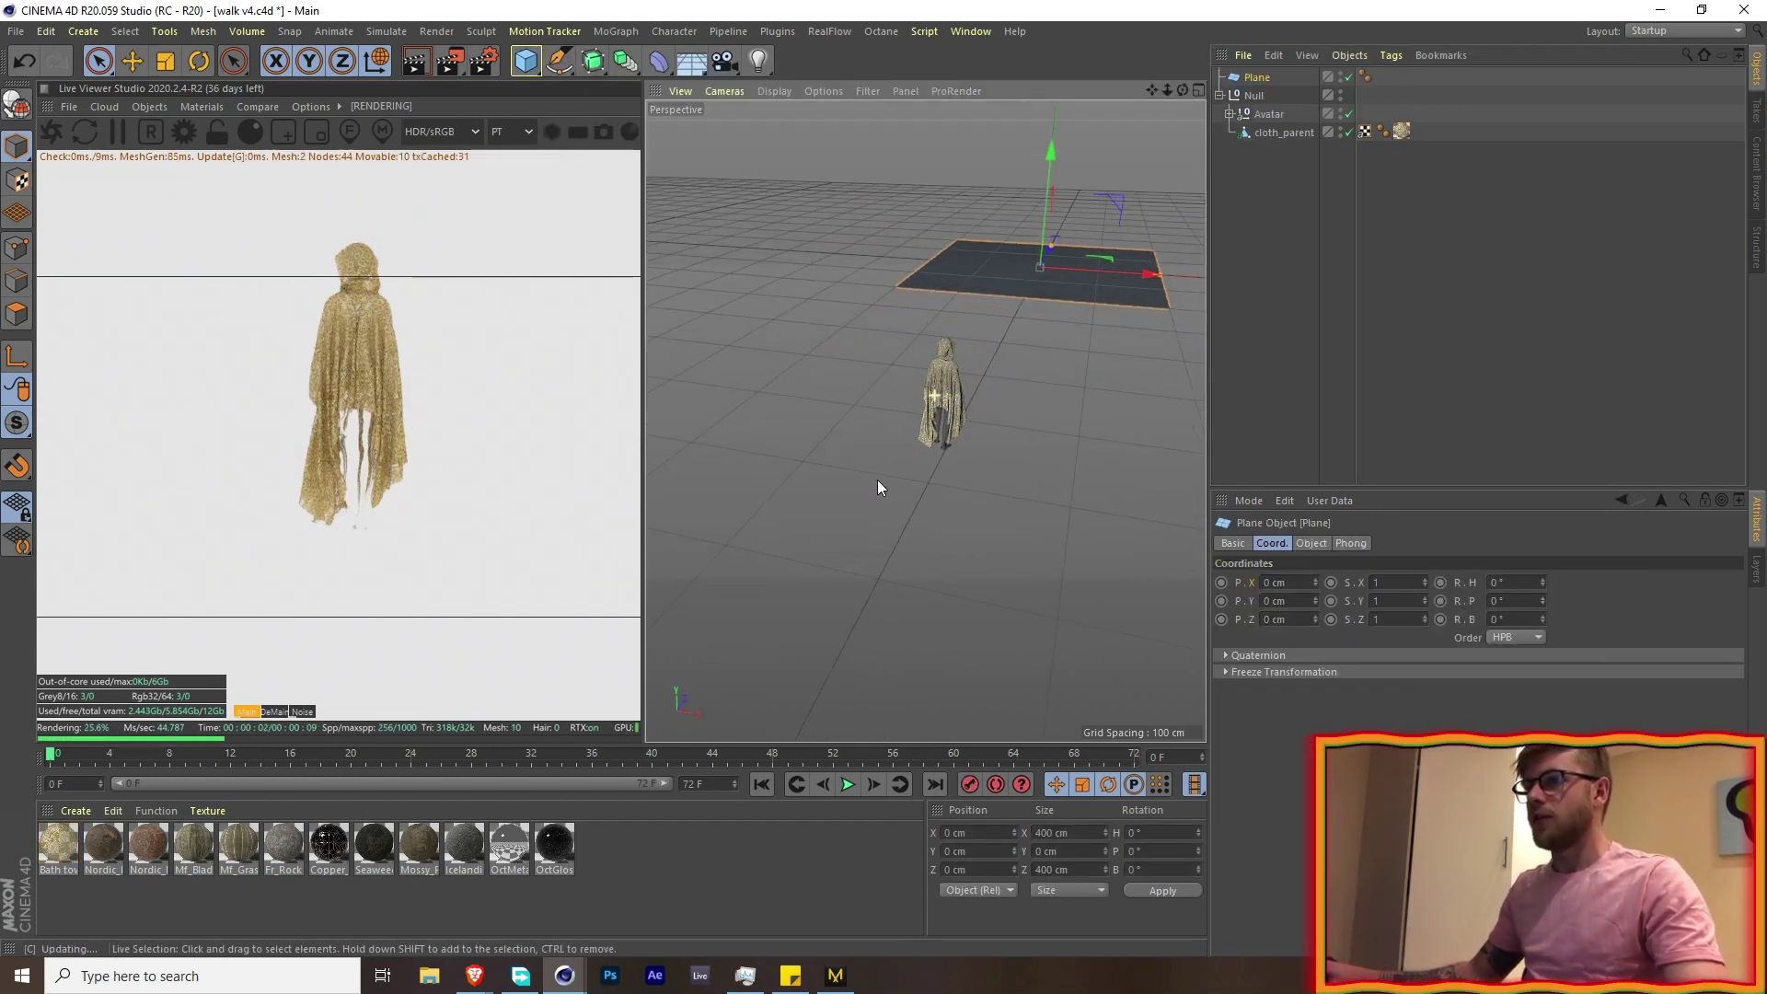
scroll(953, 401, "down", 5)
left_click_drag(1029, 293, 1565, 536)
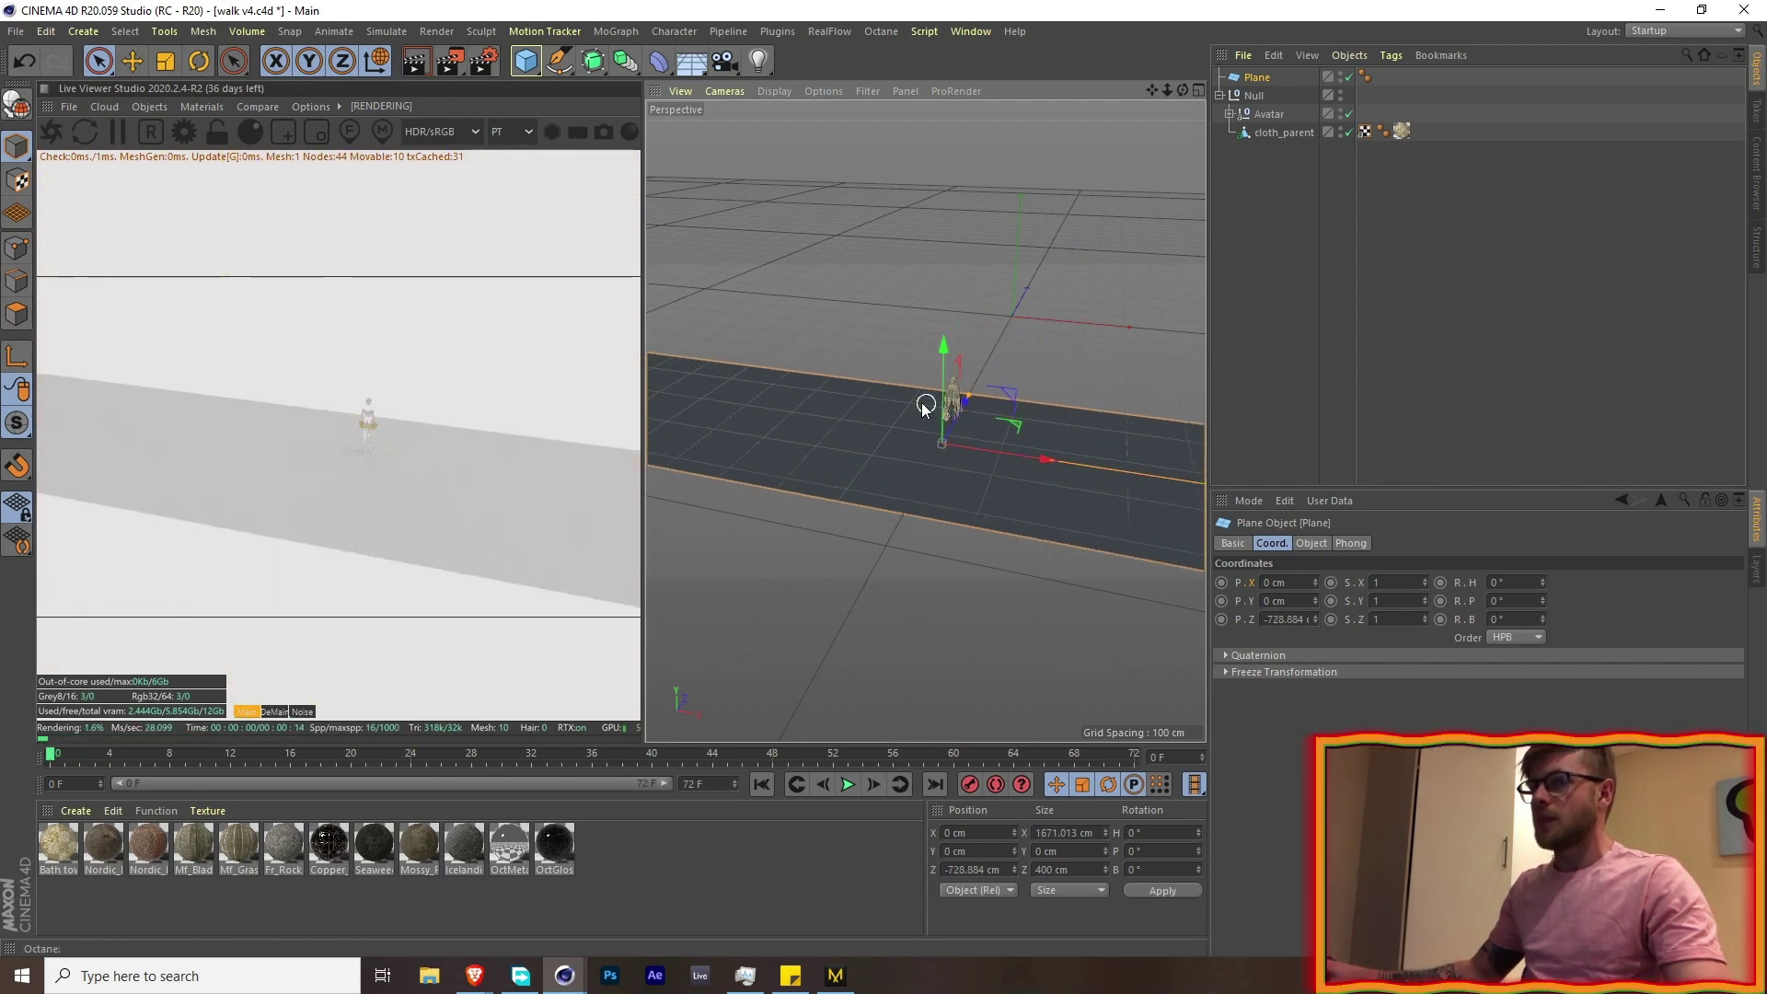
left_click_drag(975, 396, 1068, 276)
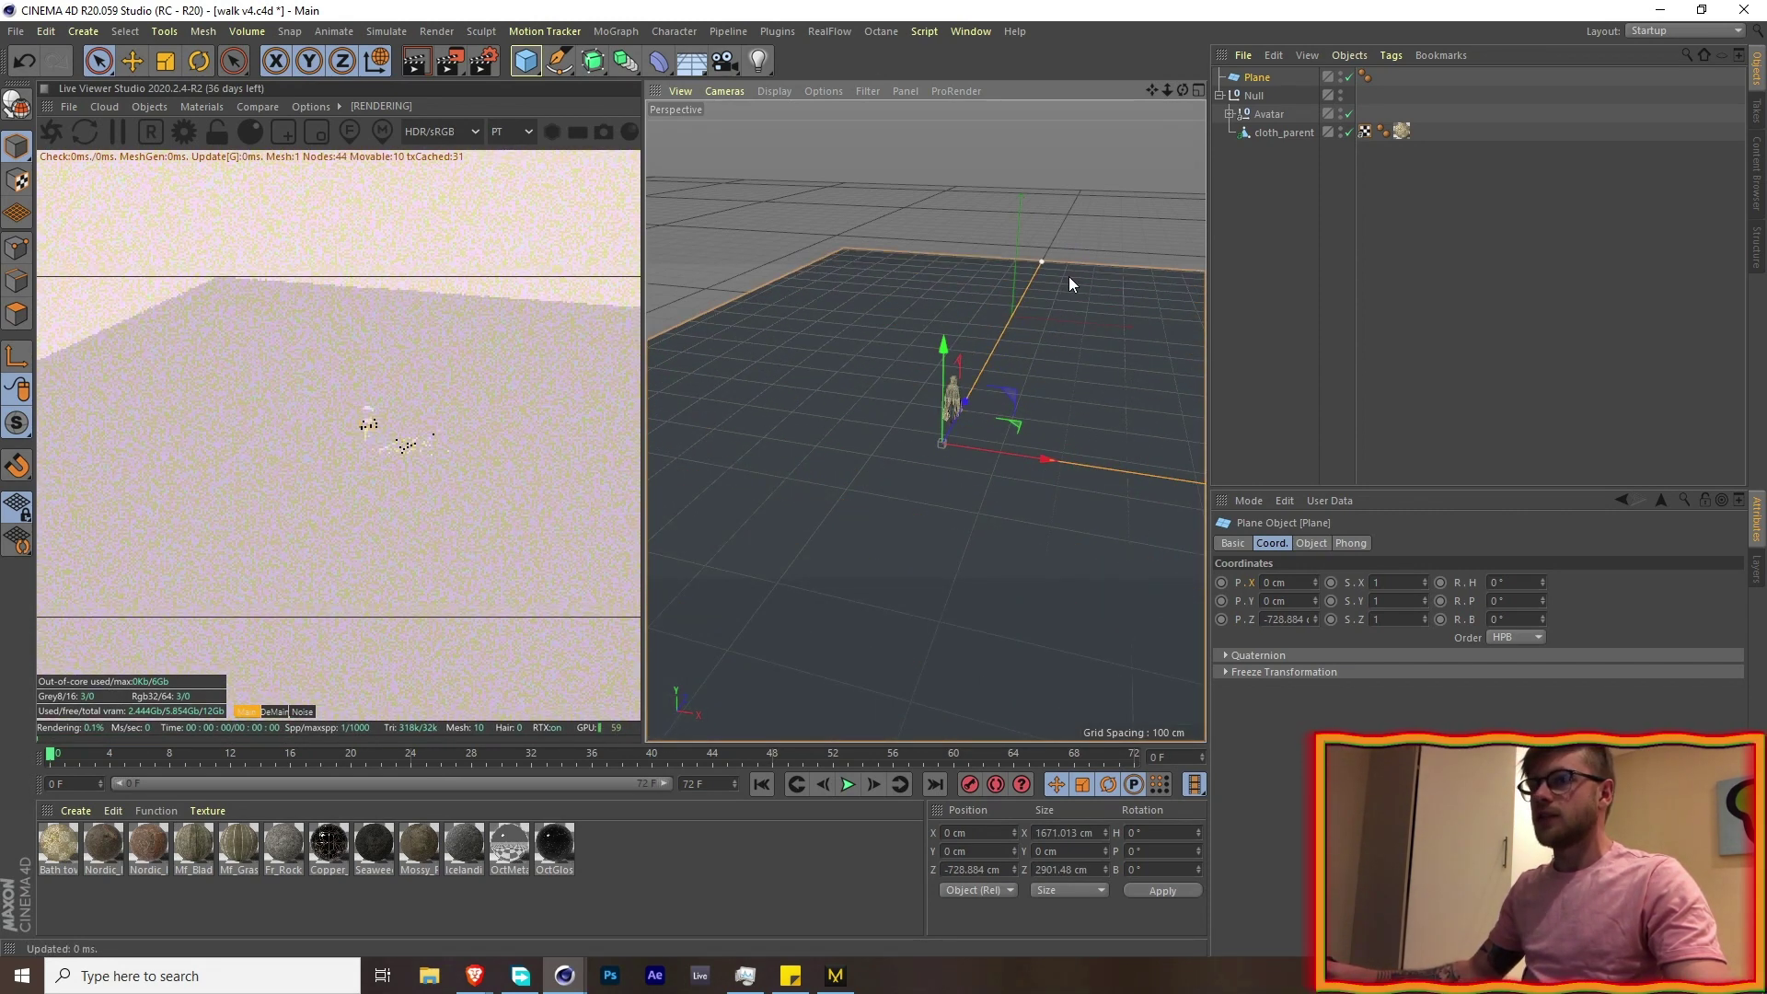
- Pause the live render and widen the ground plane to about 1807 cm
left_click(123, 131)
left_click_drag(1038, 445, 946, 451, "alt")
scroll(906, 383, "down", 5)
left_click_drag(1140, 469, 1141, 469)
scroll(868, 469, "up", 5)
scroll(965, 465, "up", 4)
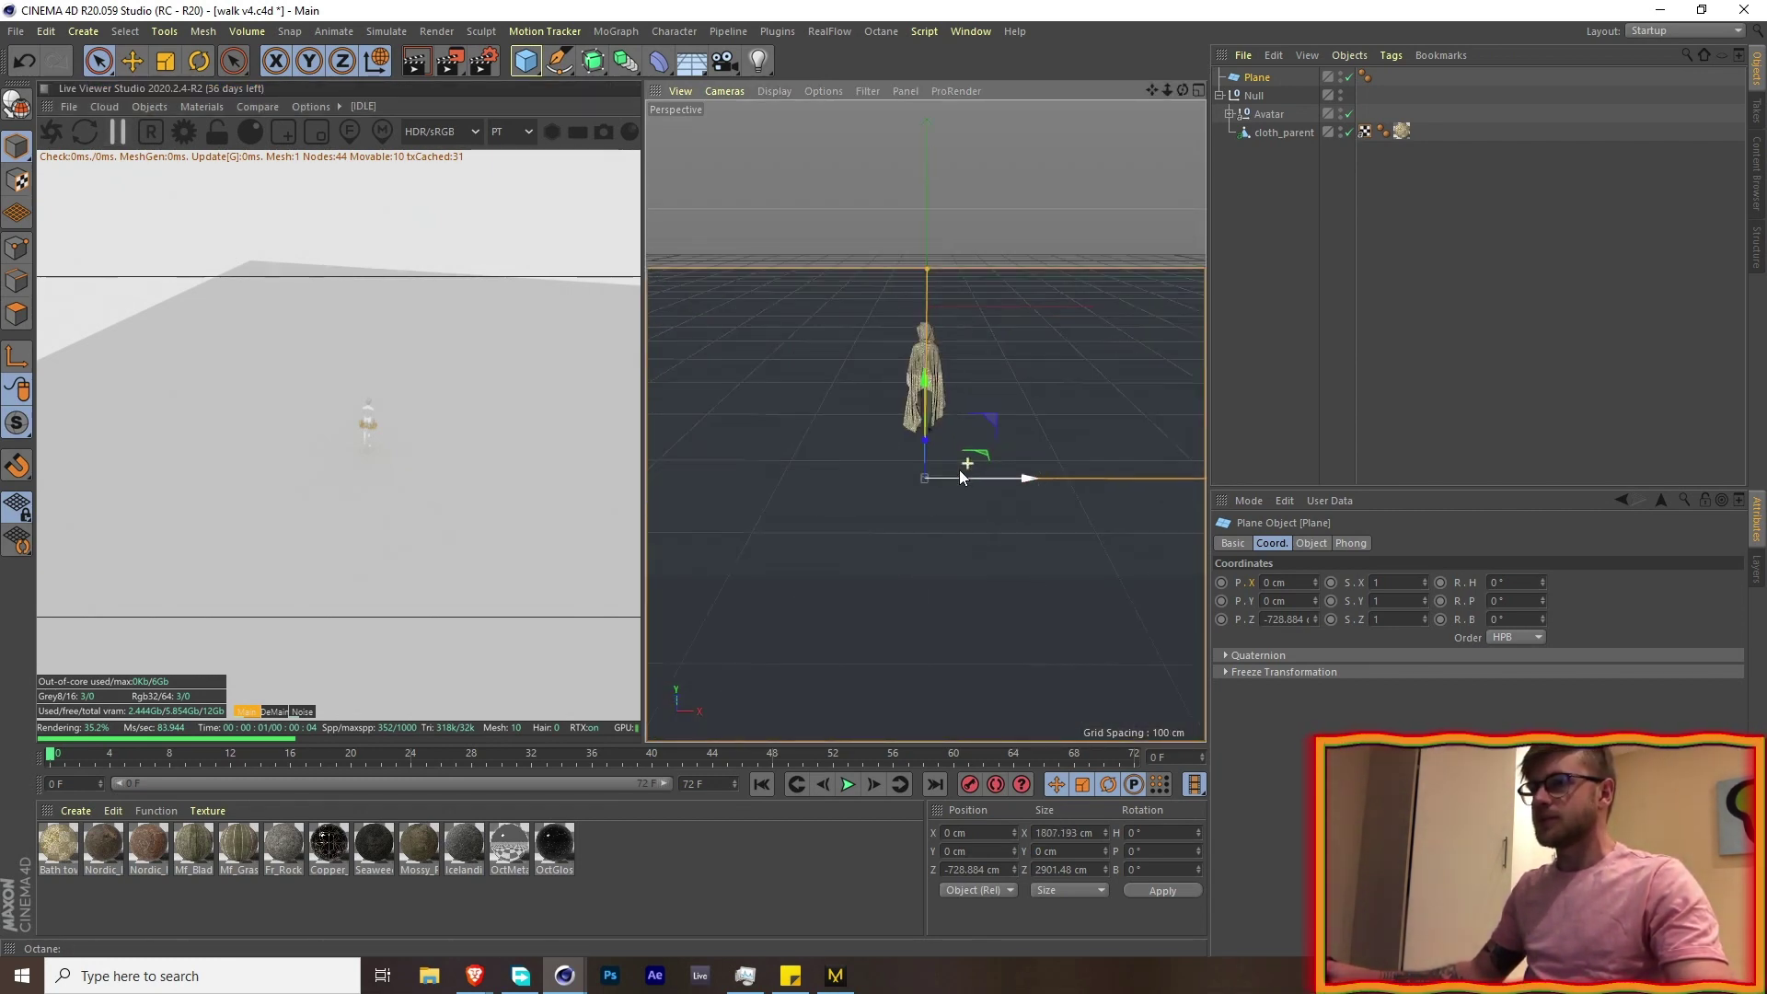
middle_click_drag(961, 470, 932, 413, "alt")
left_click_drag(932, 413, 925, 385, "alt")
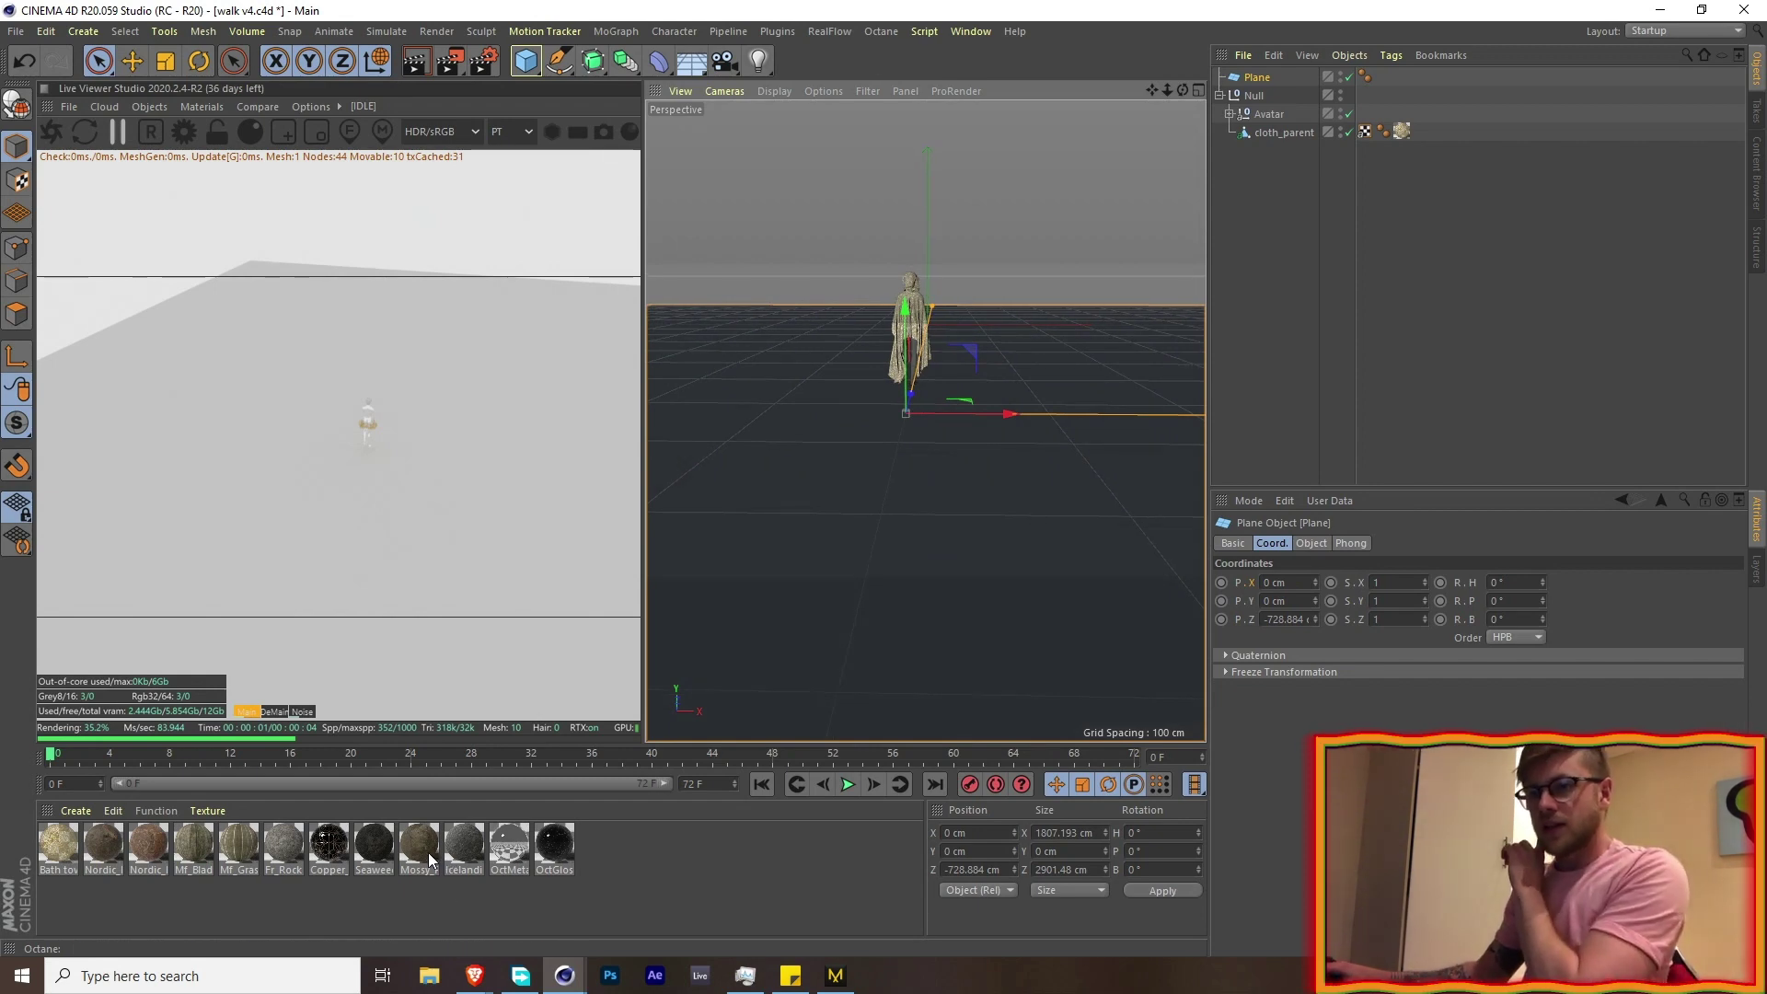
- Apply the Seaweed_Patches material to the ground plane and restart the live render from a low view behind the figure
left_click_drag(373, 845, 958, 512)
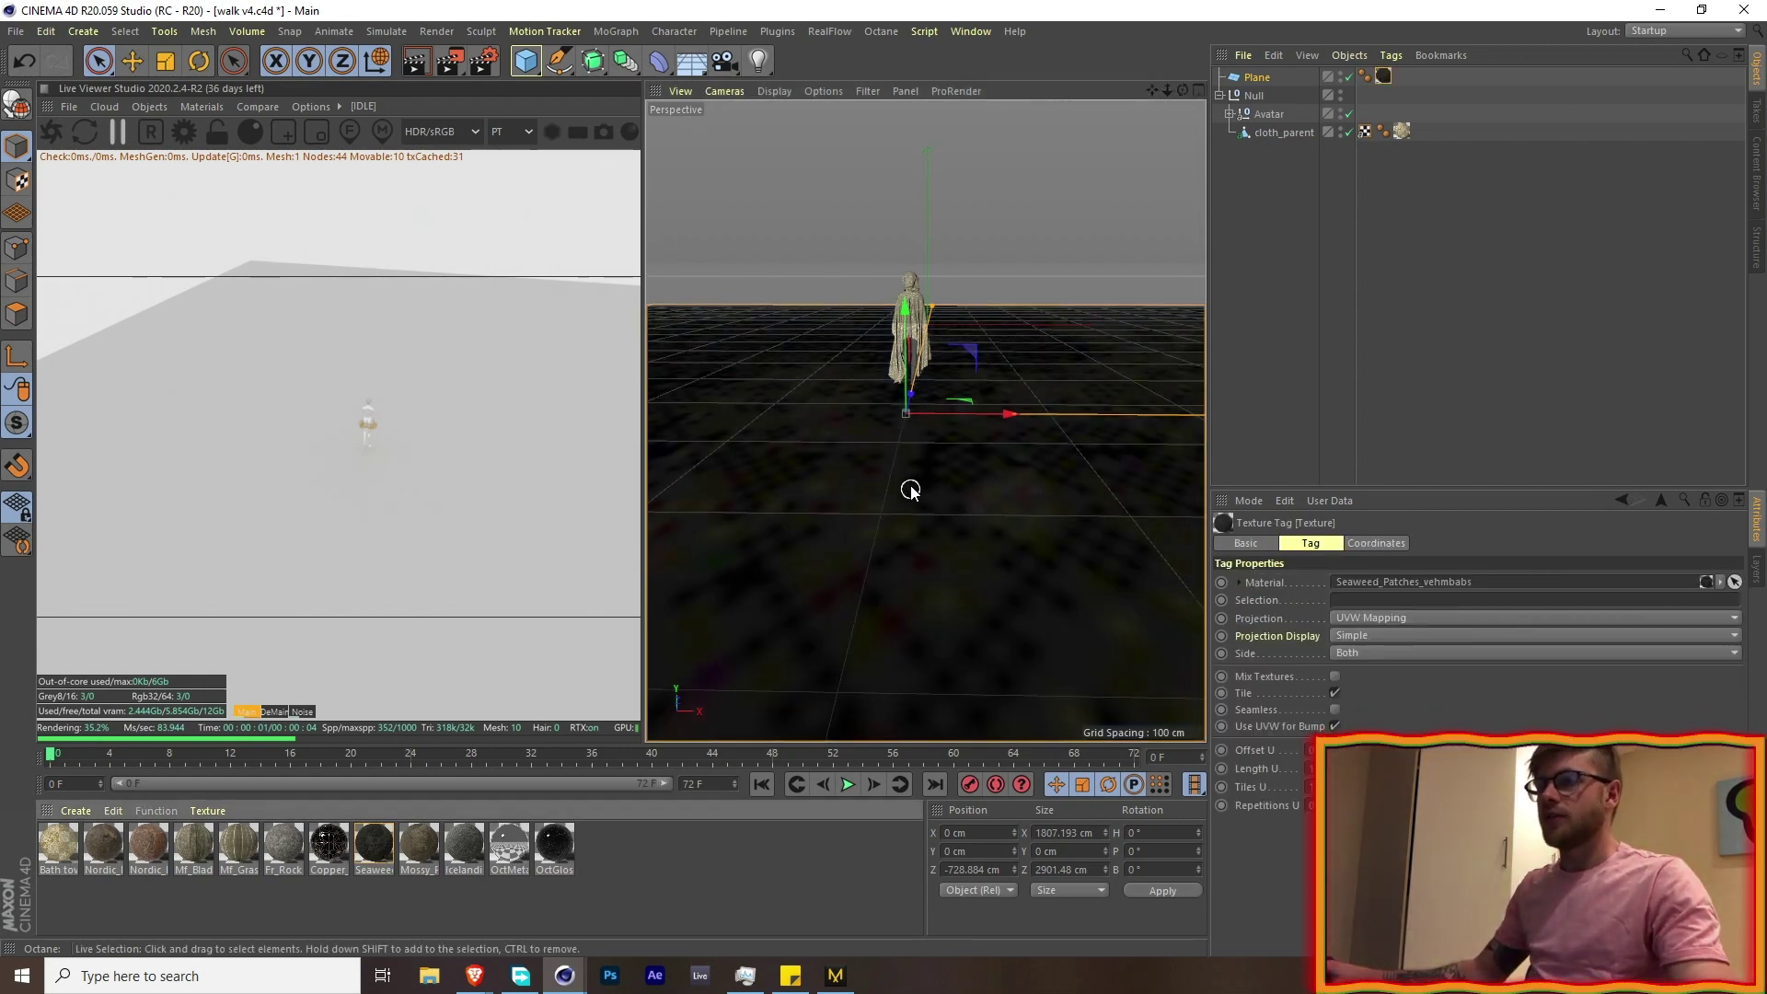
scroll(913, 458, "up", 4)
middle_click_drag(908, 461, 889, 441, "alt")
left_click(92, 127)
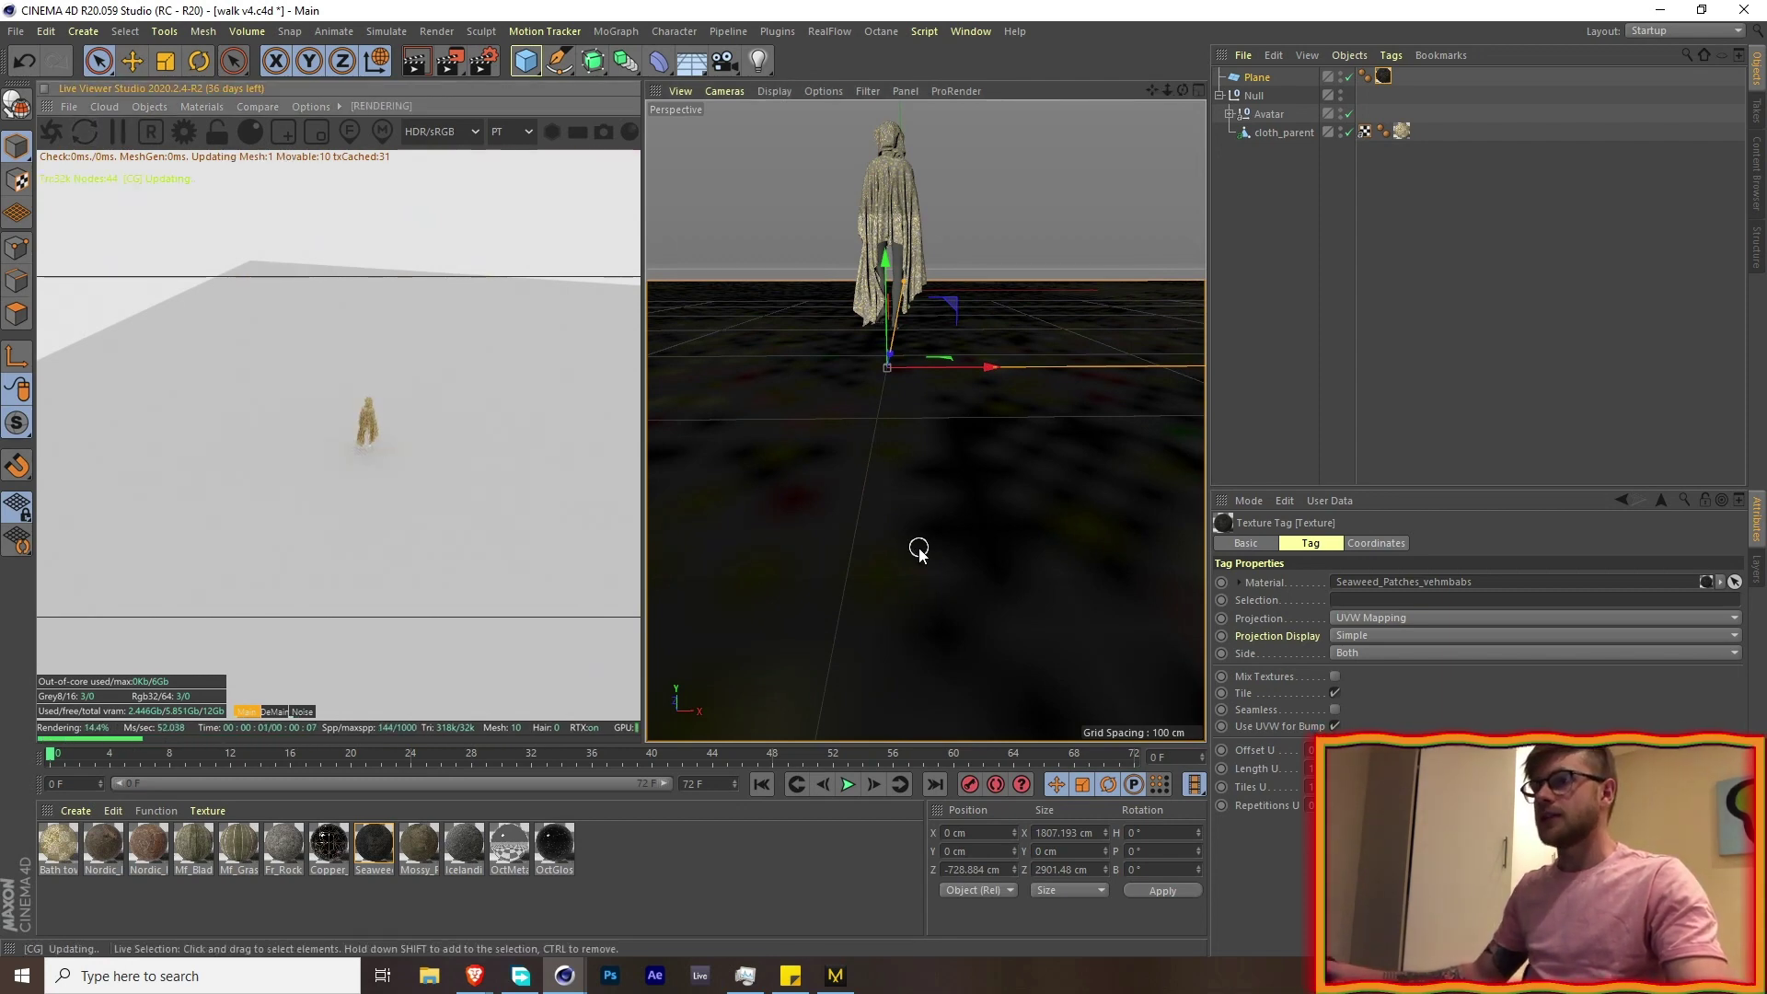
left_click_drag(866, 366, 872, 353, "alt")
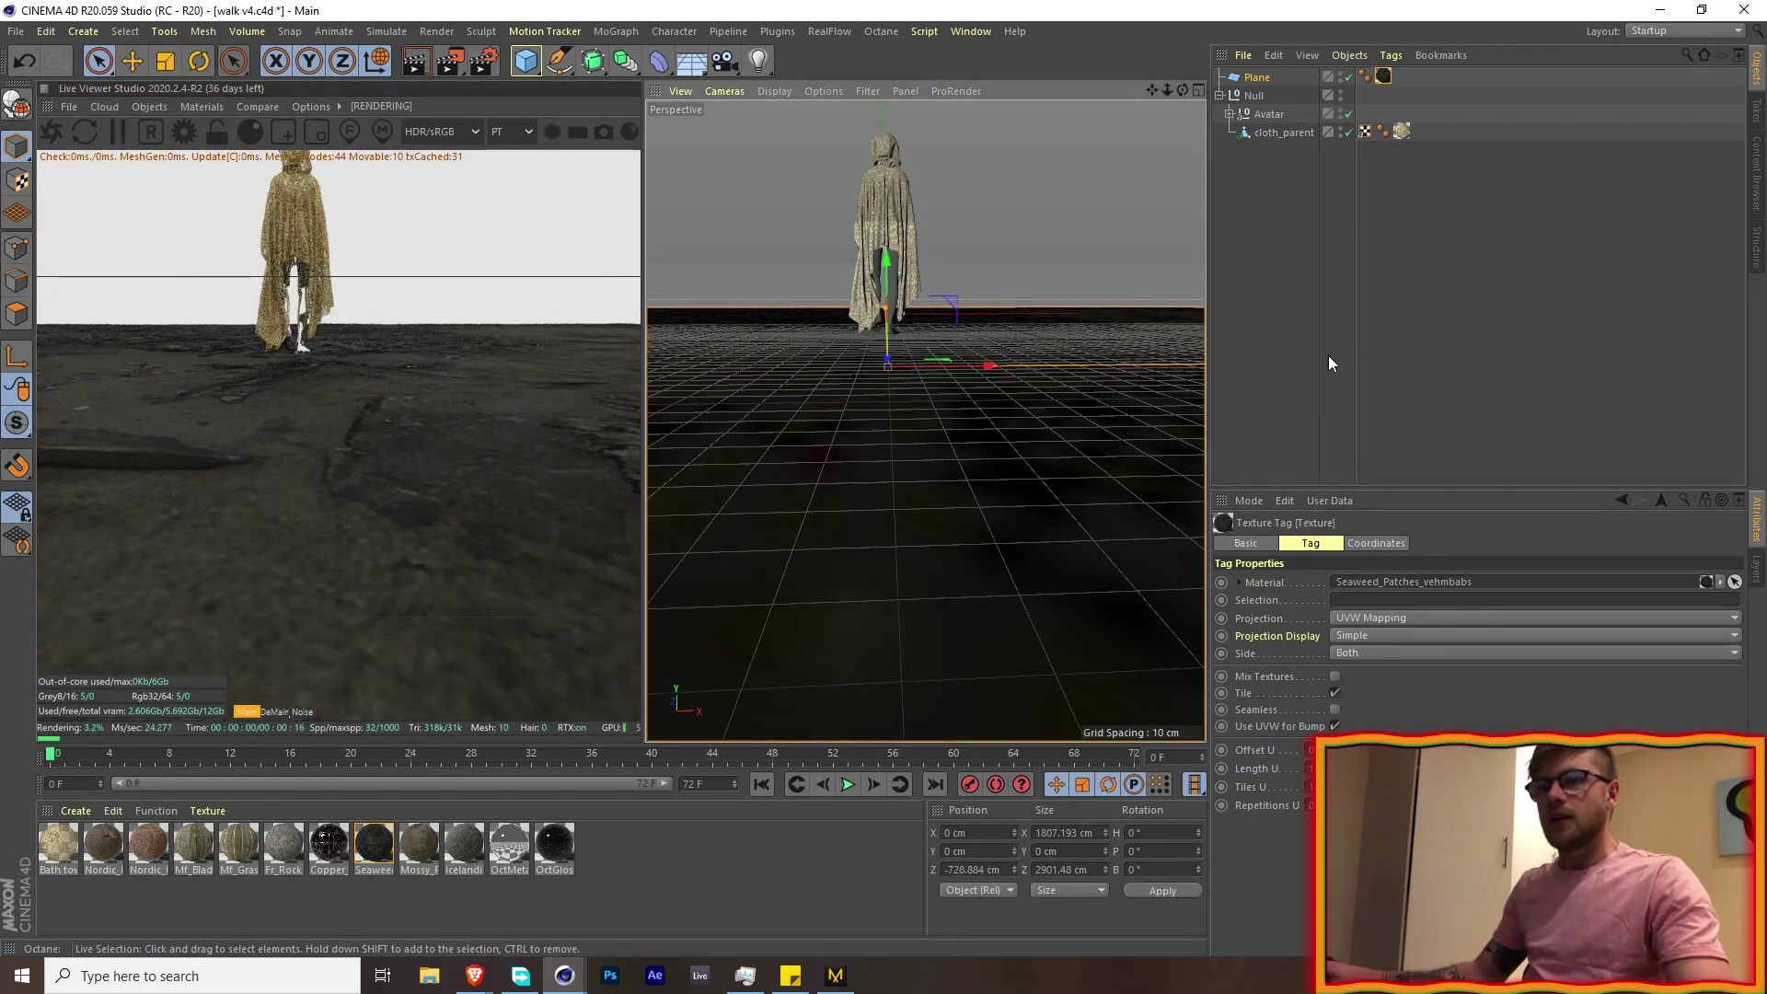
- Set the seaweed texture's projection to Cubic and move the ground plane to about -216 cm on Z
left_click(1359, 622)
left_click(1369, 693)
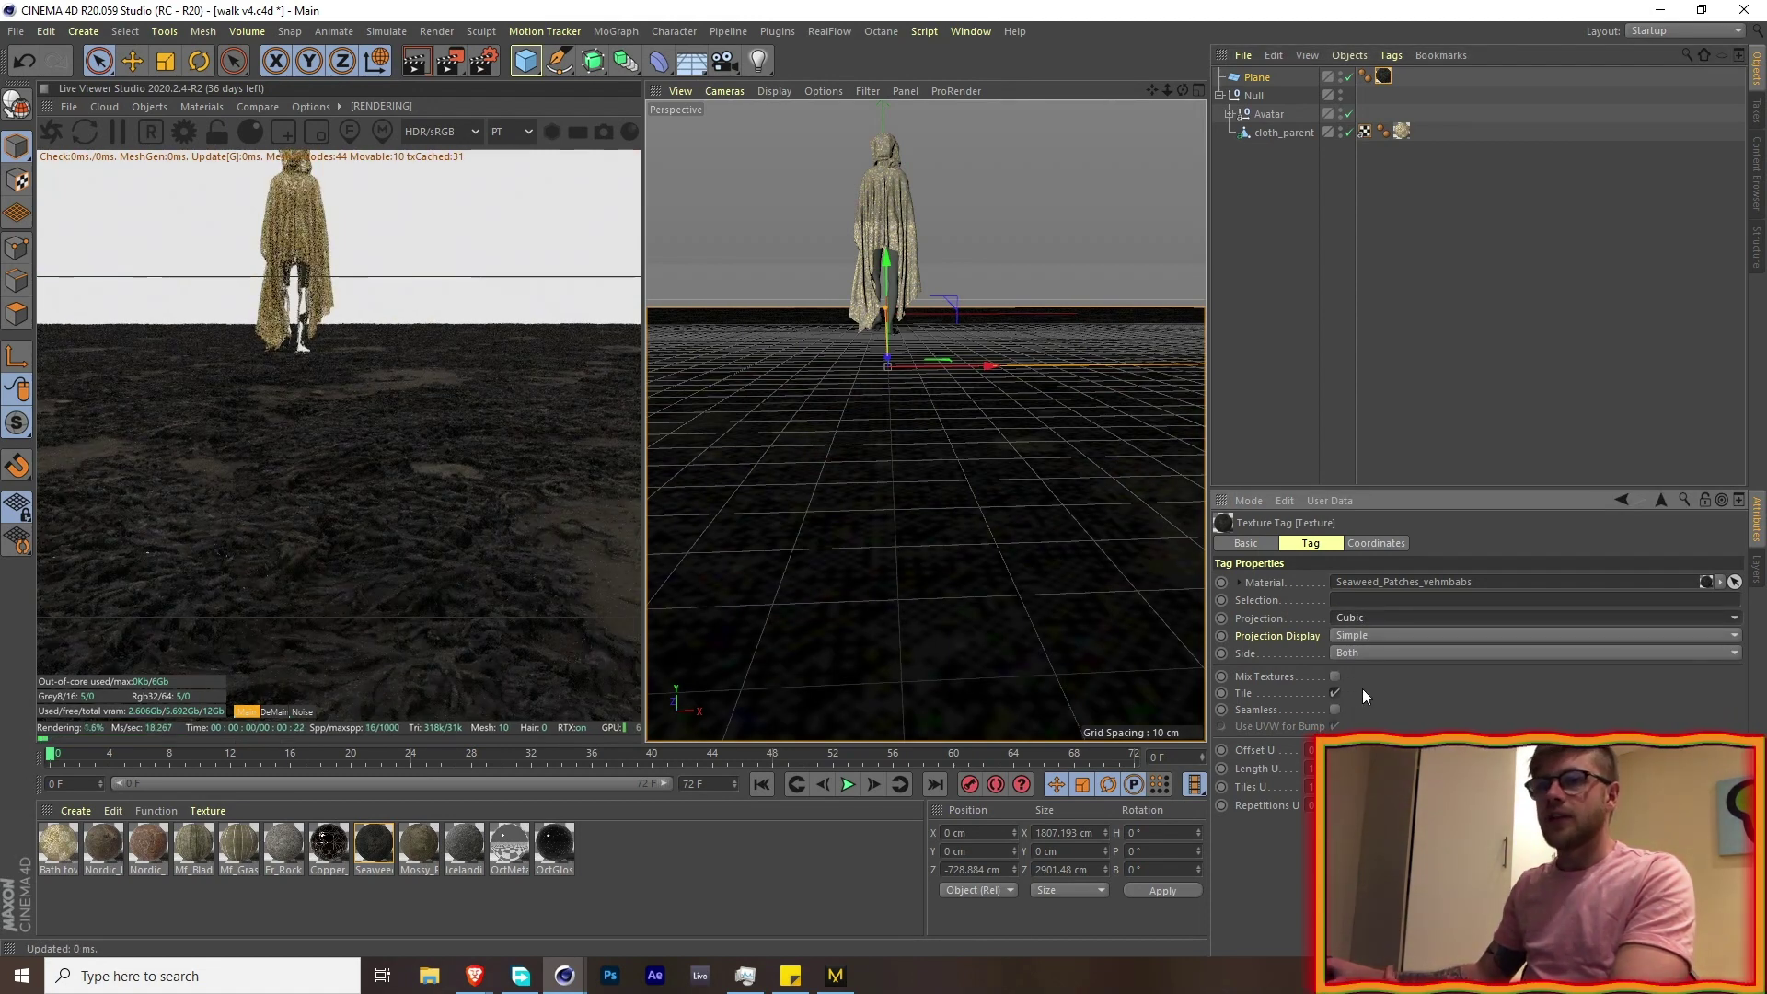
middle_click_drag(842, 366, 888, 445, "alt")
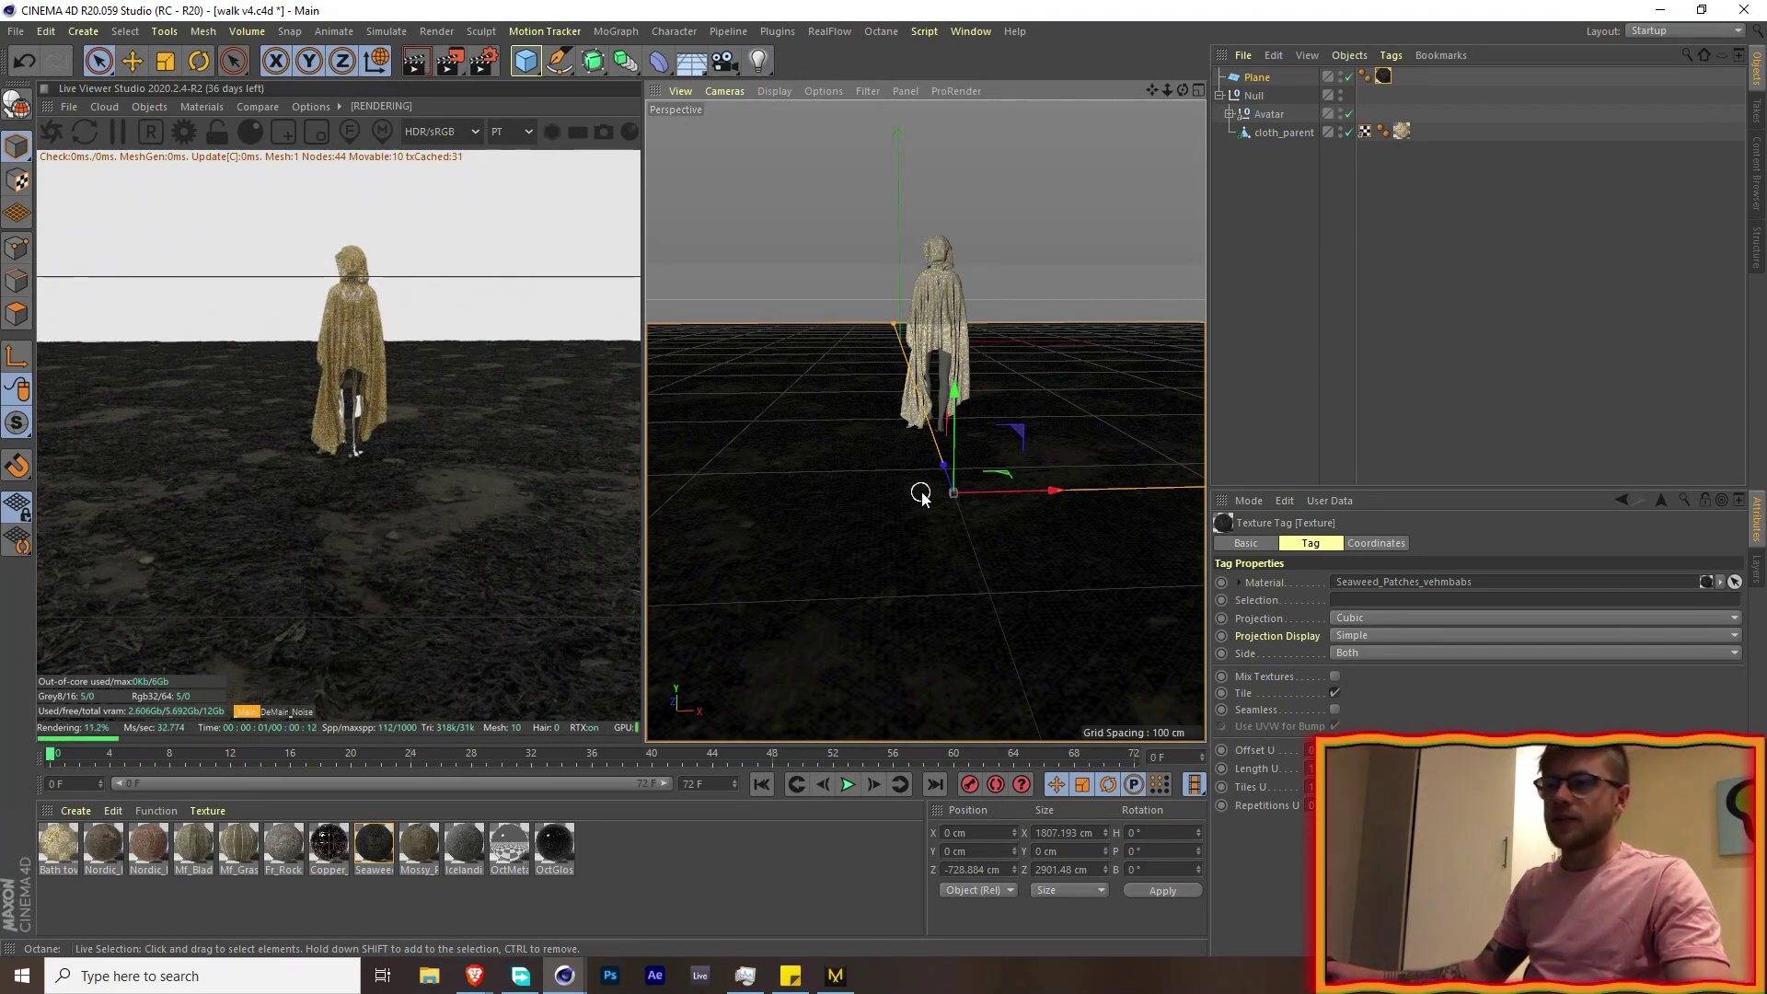
mouse_move(943, 476)
left_mouse_down()
mouse_move(880, 356)
mouse_move(930, 365)
left_mouse_up()
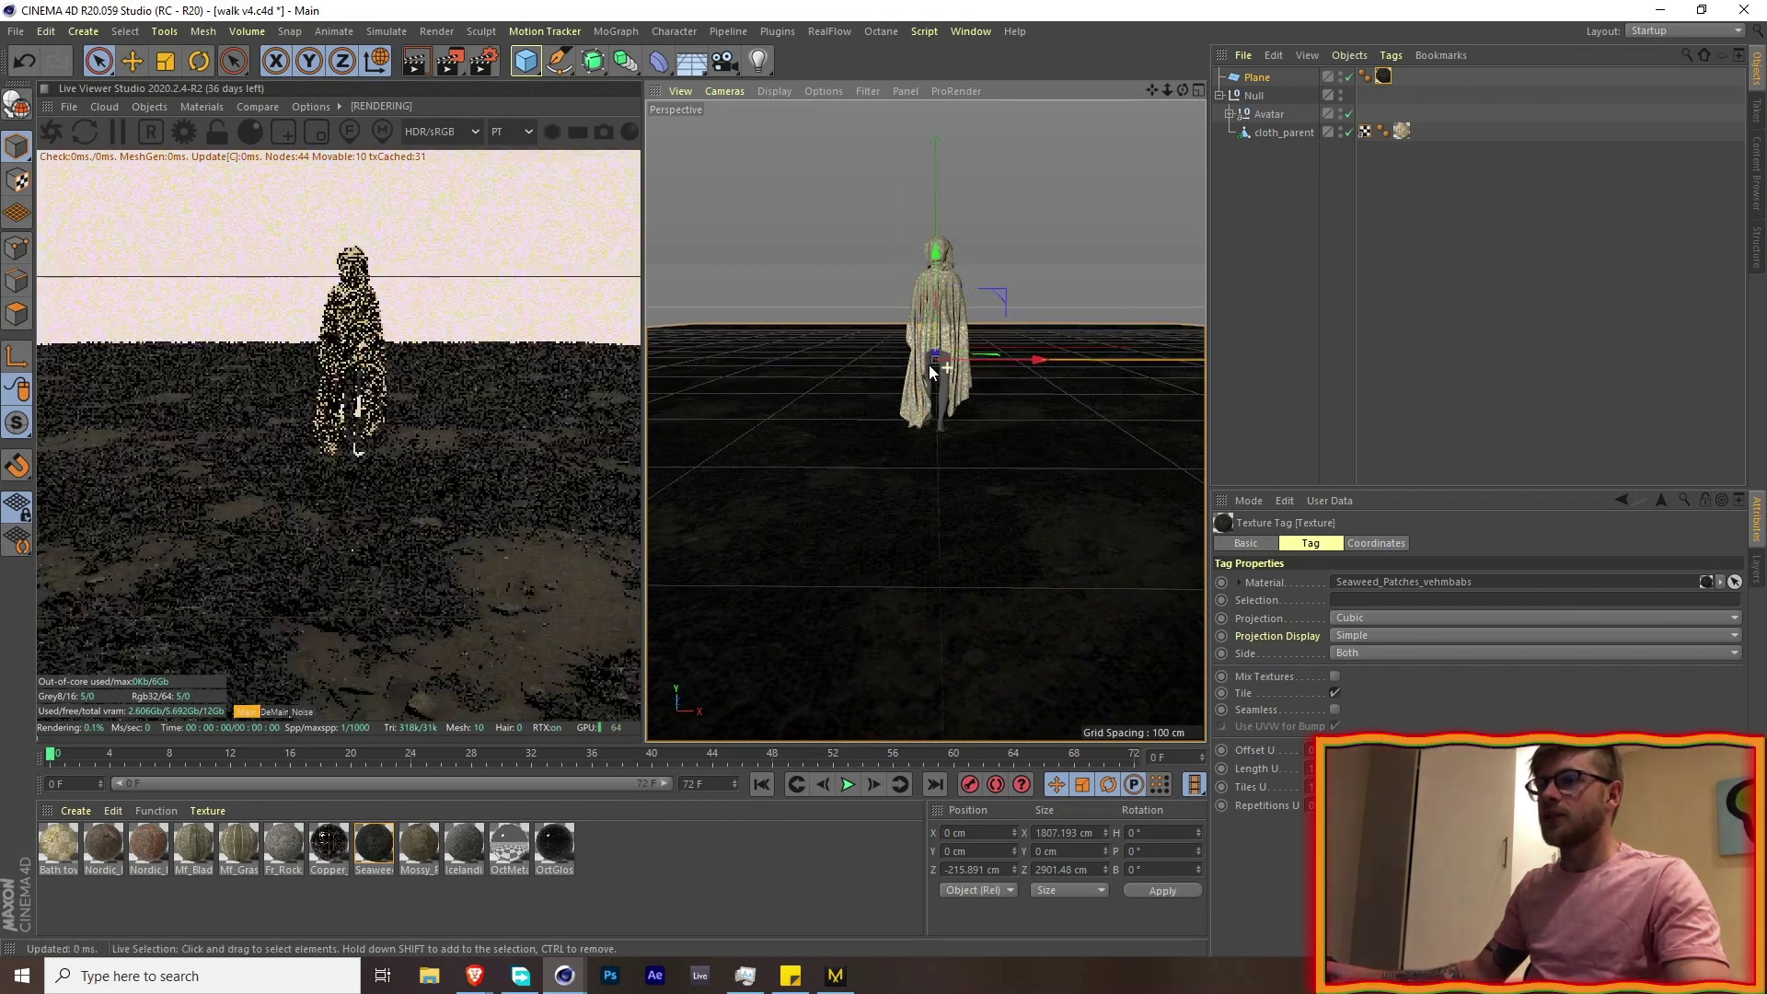
- Add an Octane daylight and rotate it to a heading of 32° and a pitch of about -17°
left_click(150, 106)
mouse_move(175, 183)
left_click(343, 192)
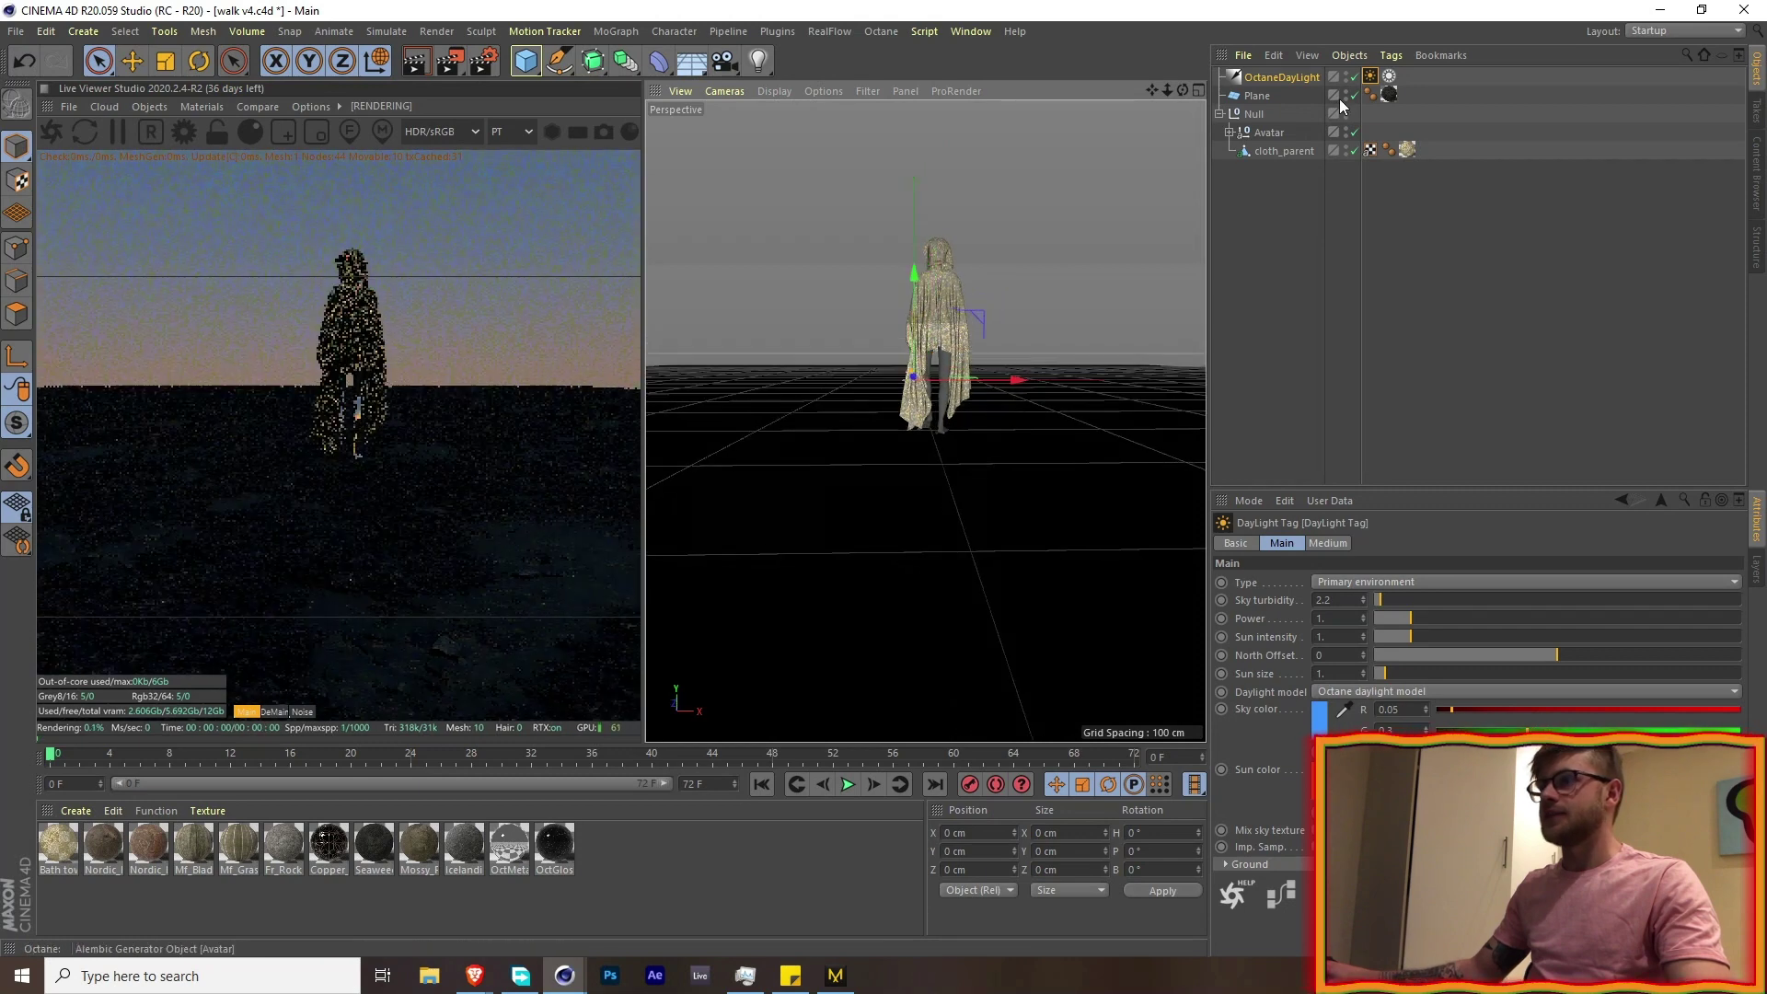
key("r")
left_click_drag(924, 399, 1035, 416)
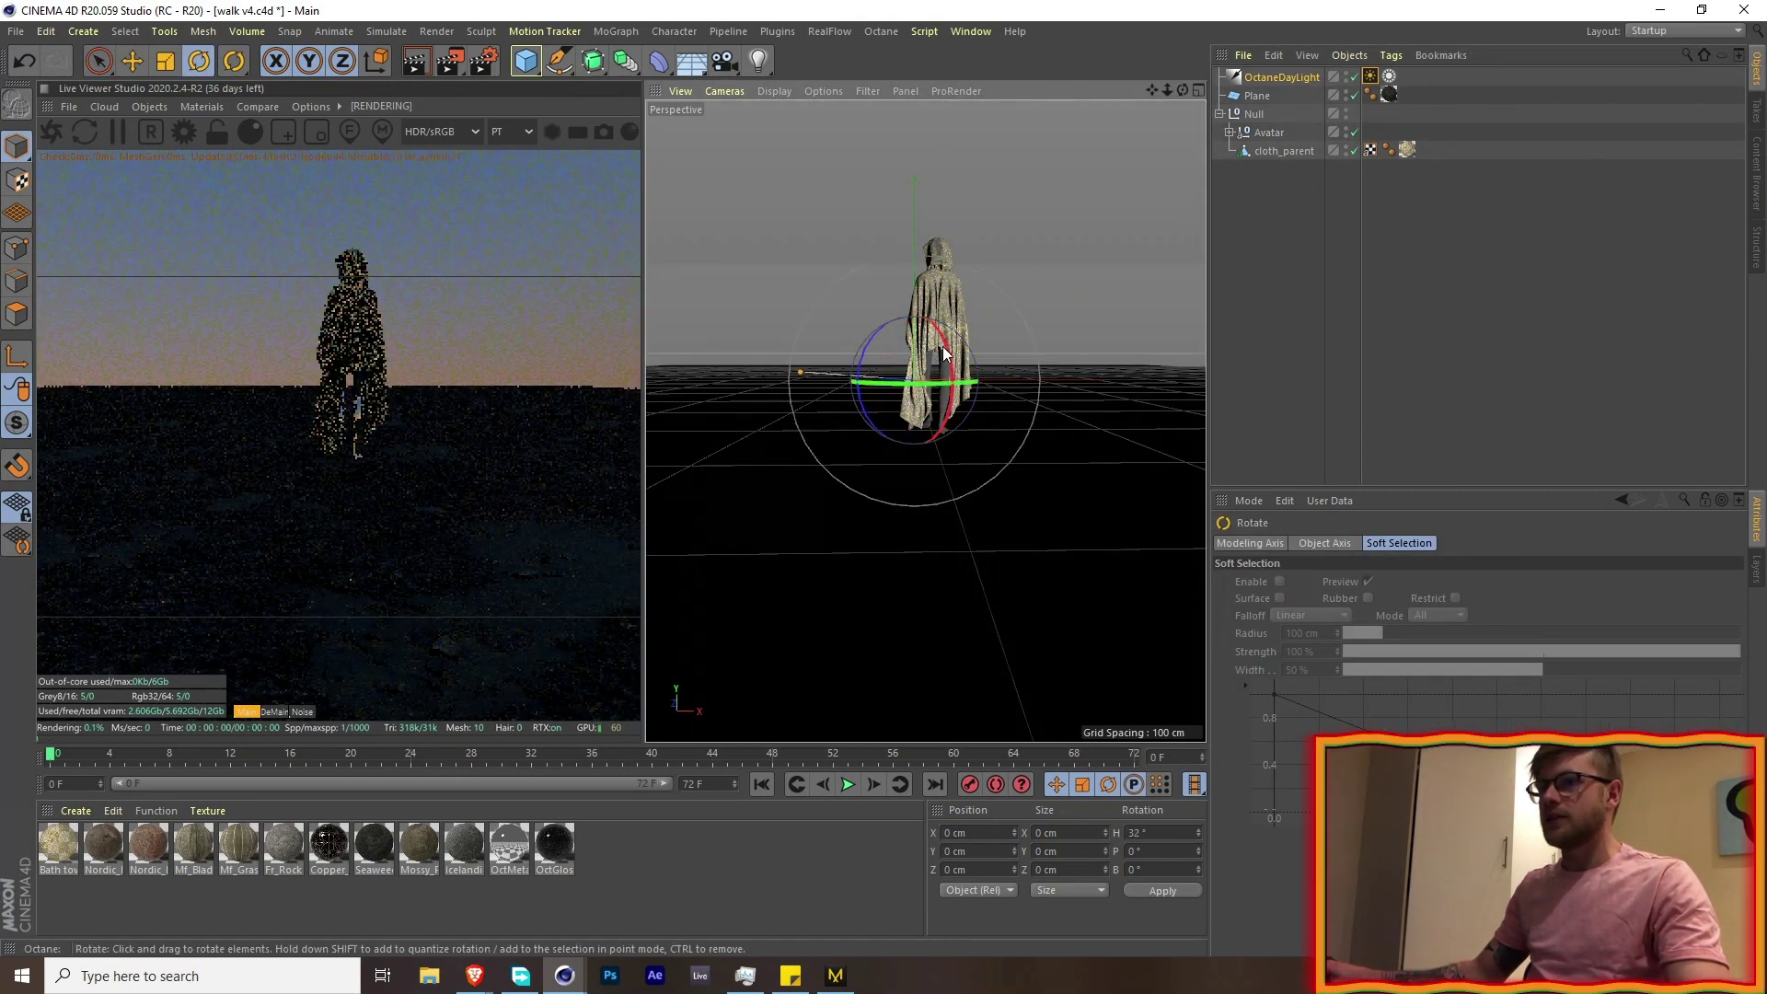
left_click_drag(946, 353, 941, 279)
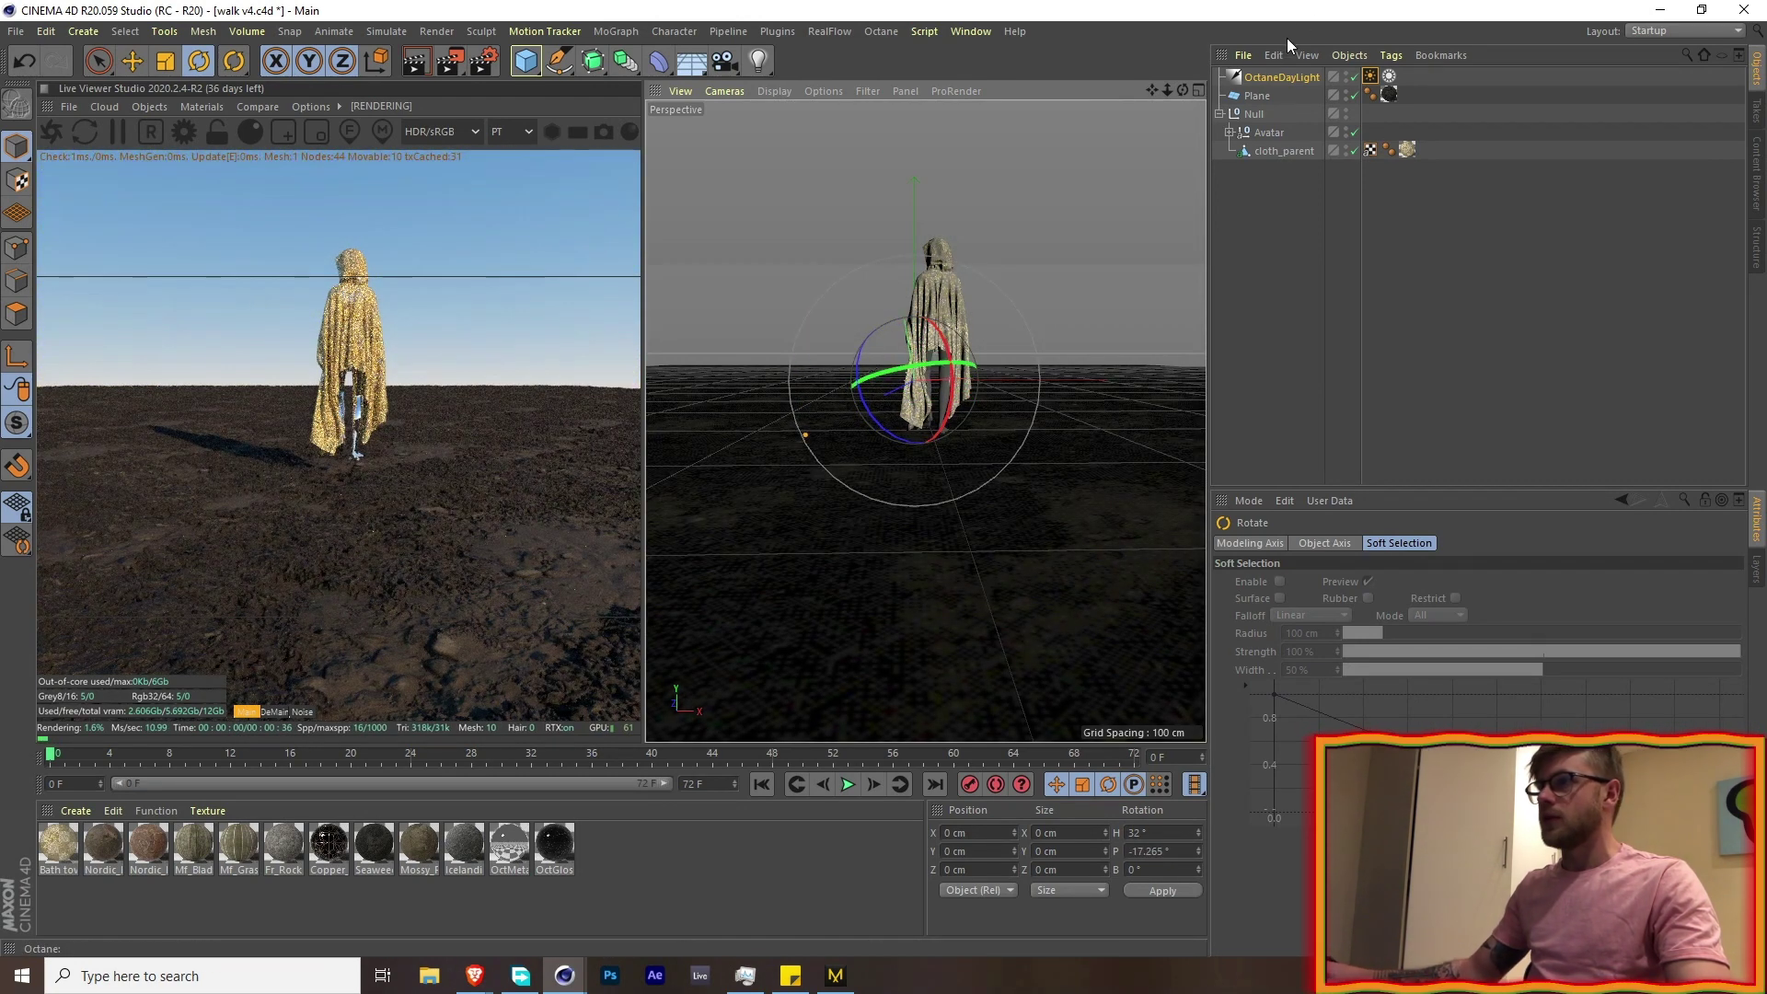
- Set the daylight's North Offset to 1 and rotate the sun low behind the figure, to about -7° heading and -2° pitch
left_click(1369, 81)
left_click_drag(1558, 654, 1765, 631)
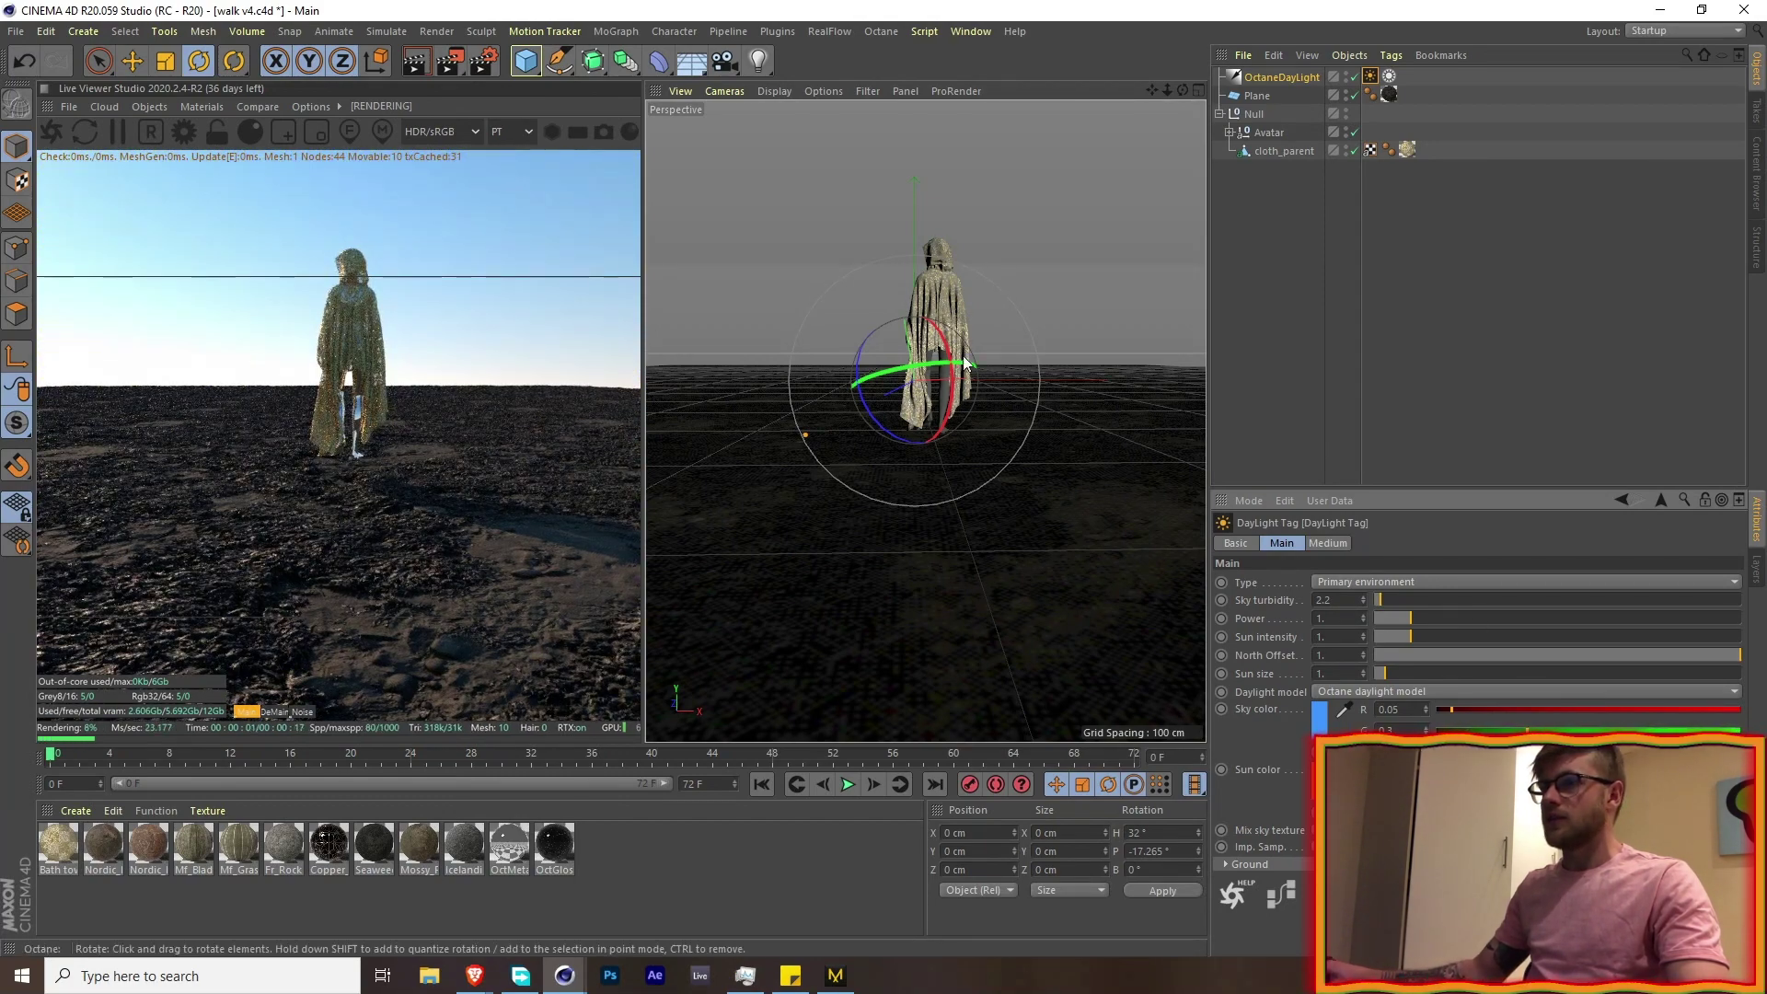
left_click_drag(953, 353, 898, 390)
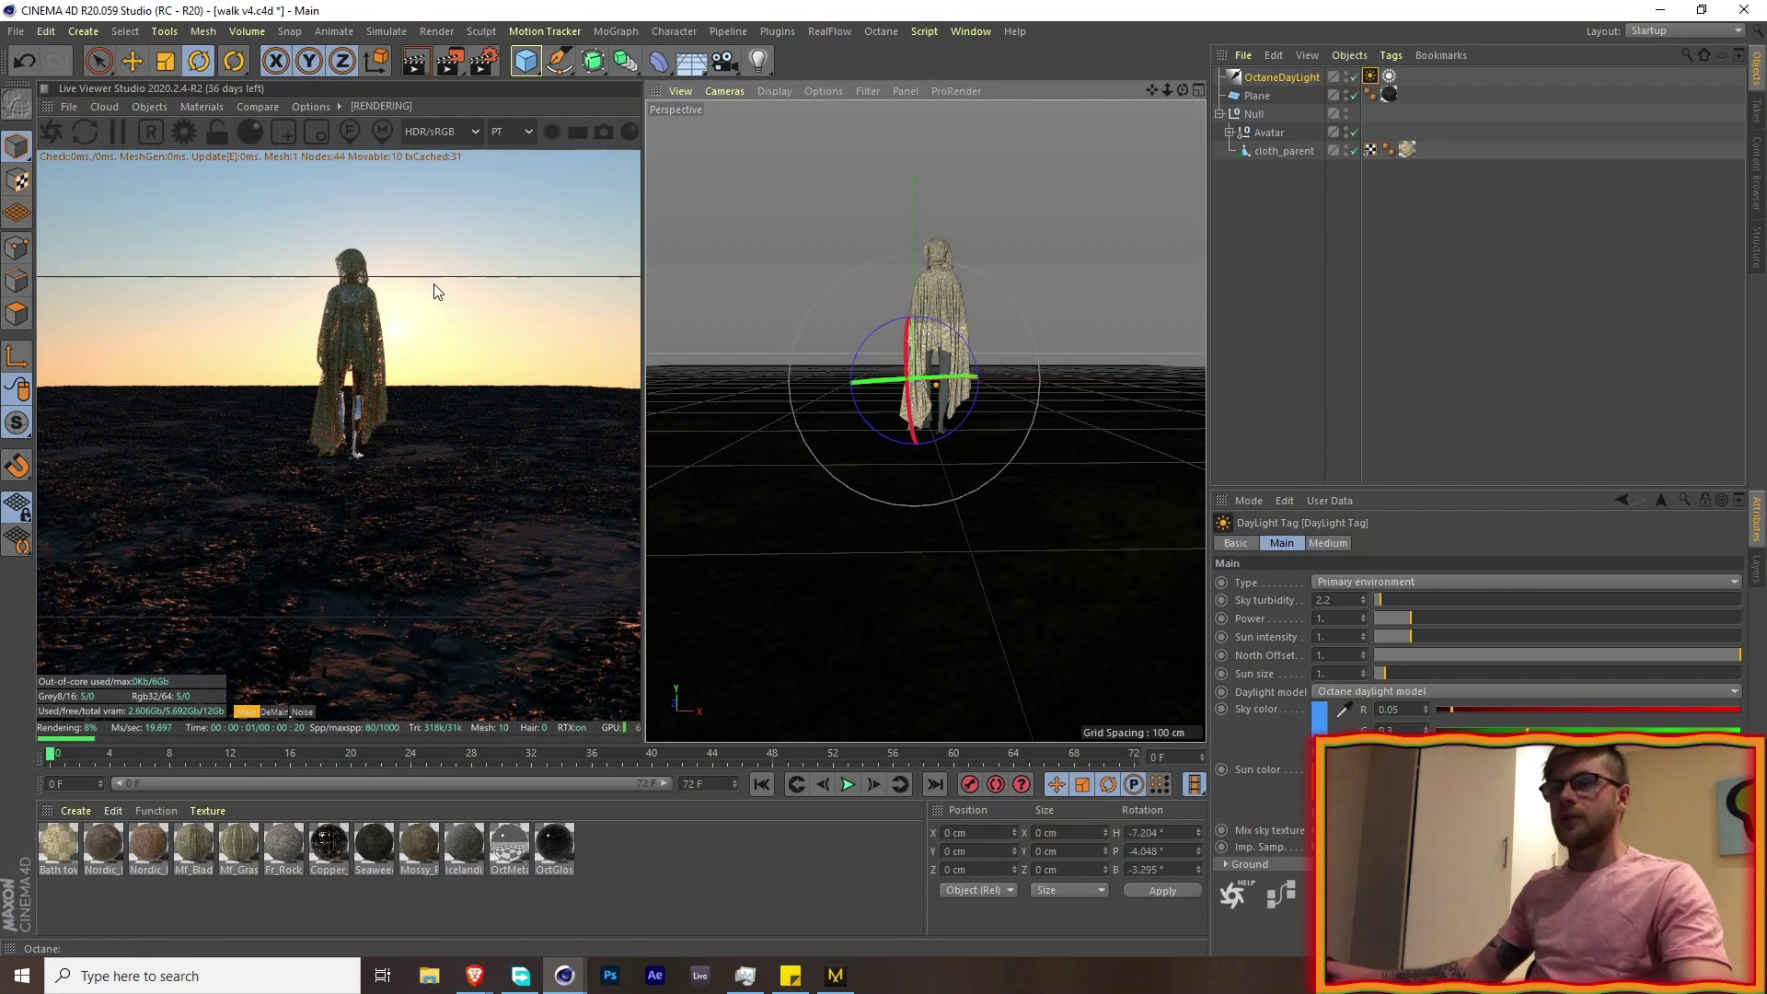
left_click_drag(916, 345, 917, 347)
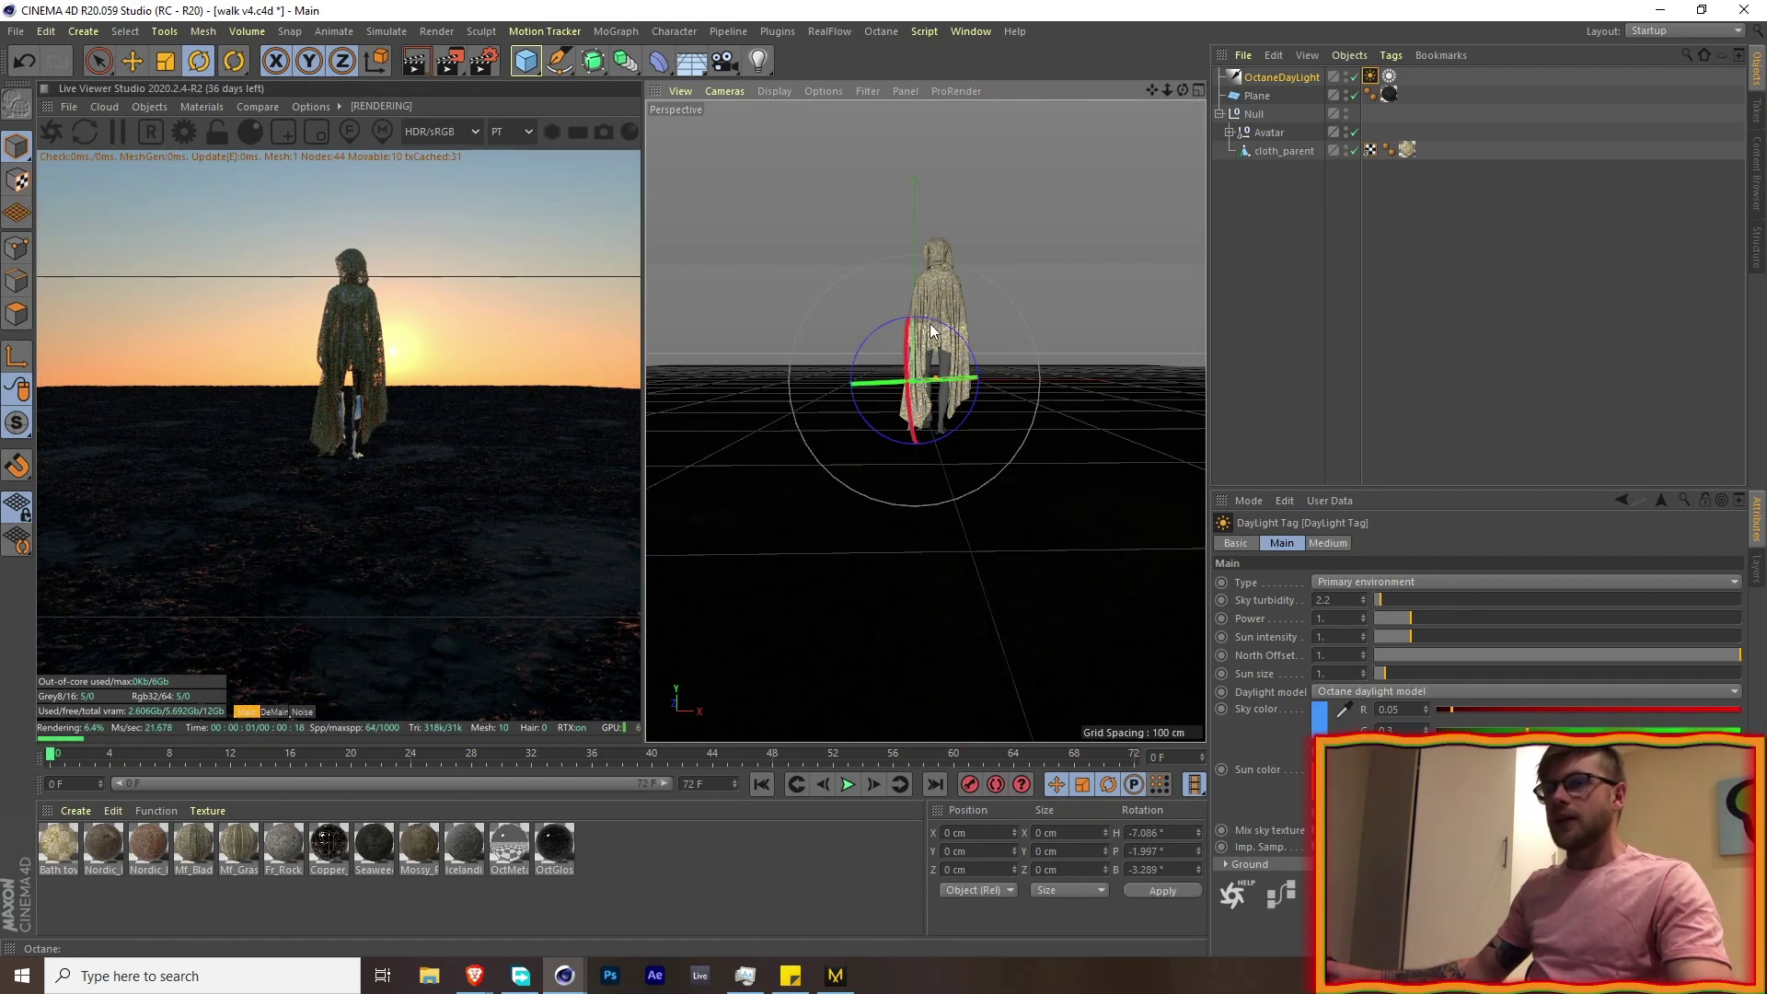
- Add a landscape scaled to about 2222 by 727 by 1873 cm and place it at about X -1735, Y 297, Z 1353 cm
left_click_drag(536, 74, 897, 186)
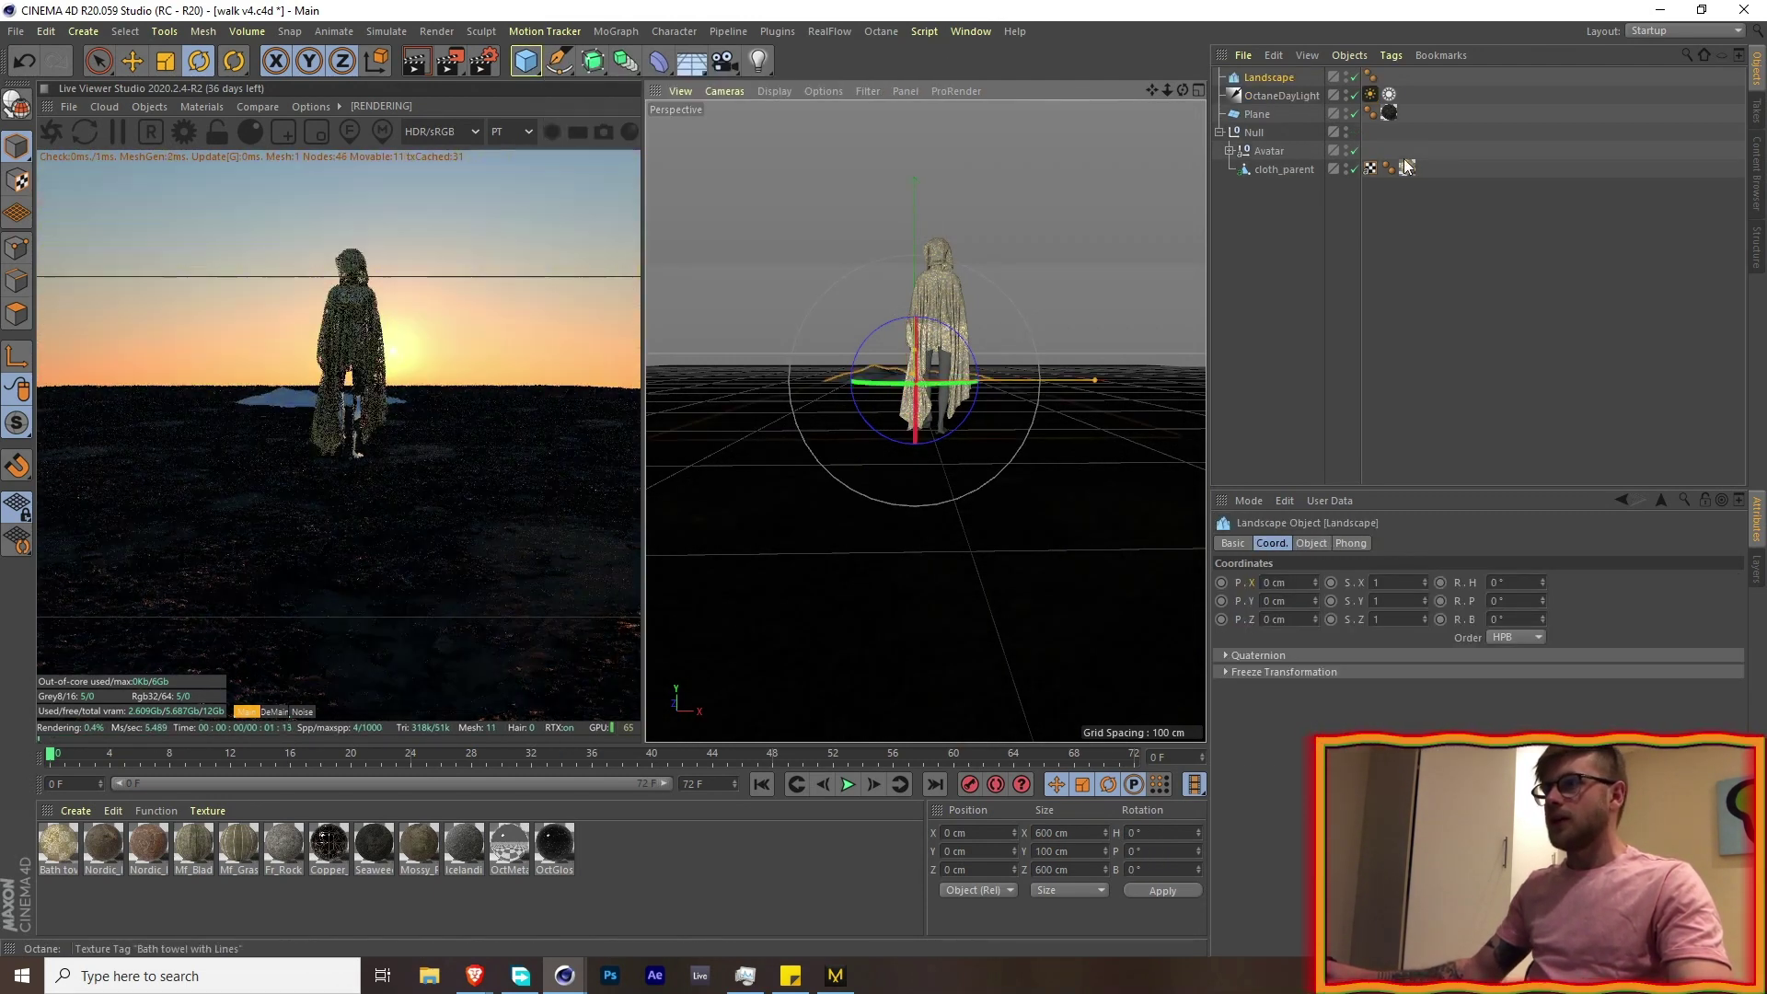
left_click_drag(927, 380, 812, 480, "alt")
scroll(1013, 302, "down", 10)
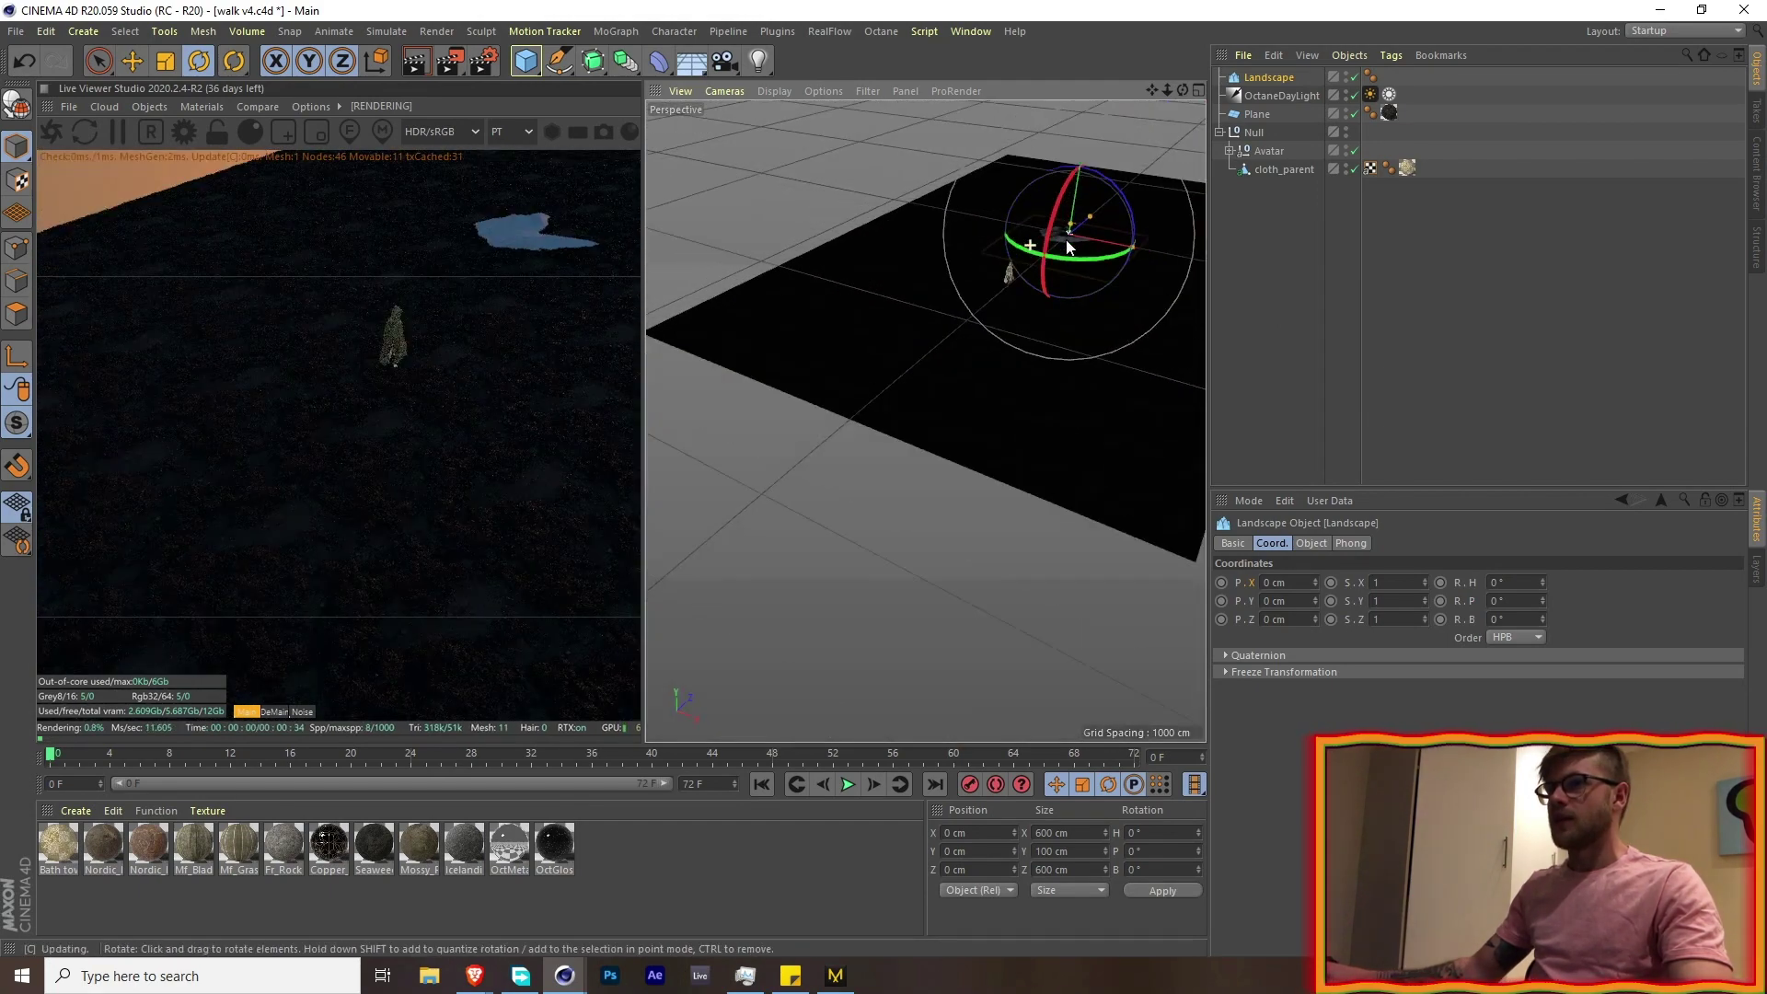
middle_click_drag(1068, 227, 753, 476, "alt")
key("e")
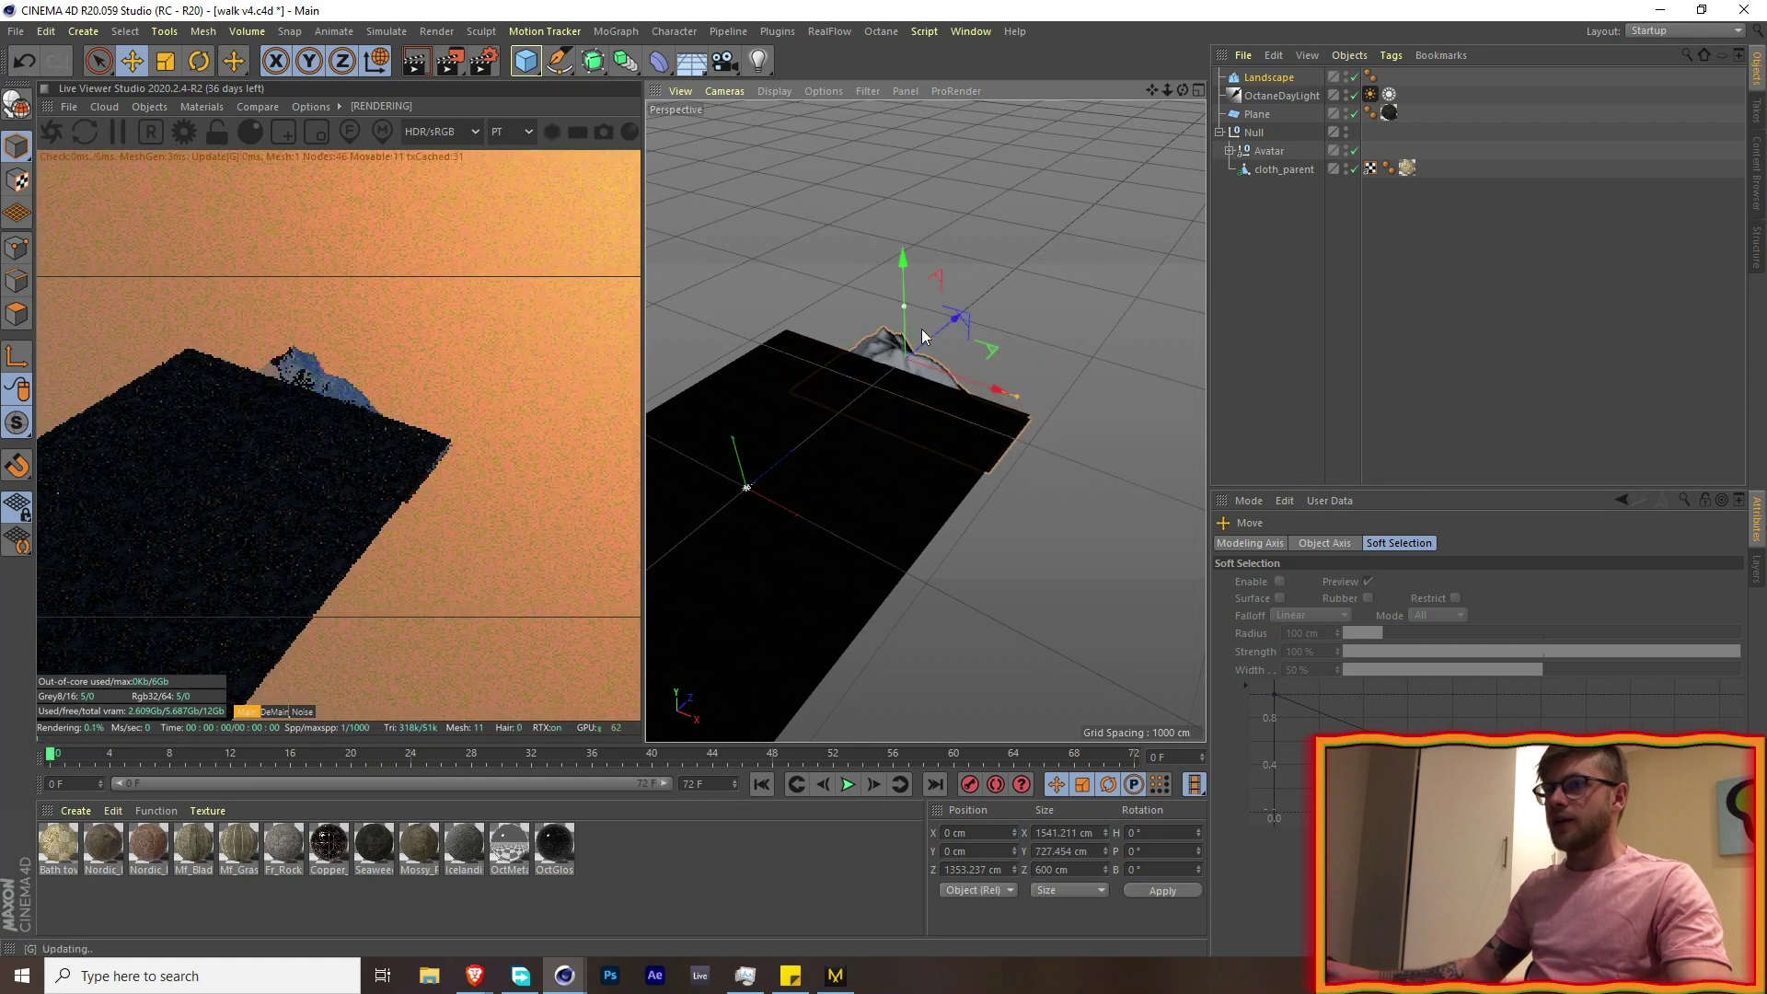
left_click_drag(926, 335, 974, 301)
left_click_drag(1017, 395, 951, 260)
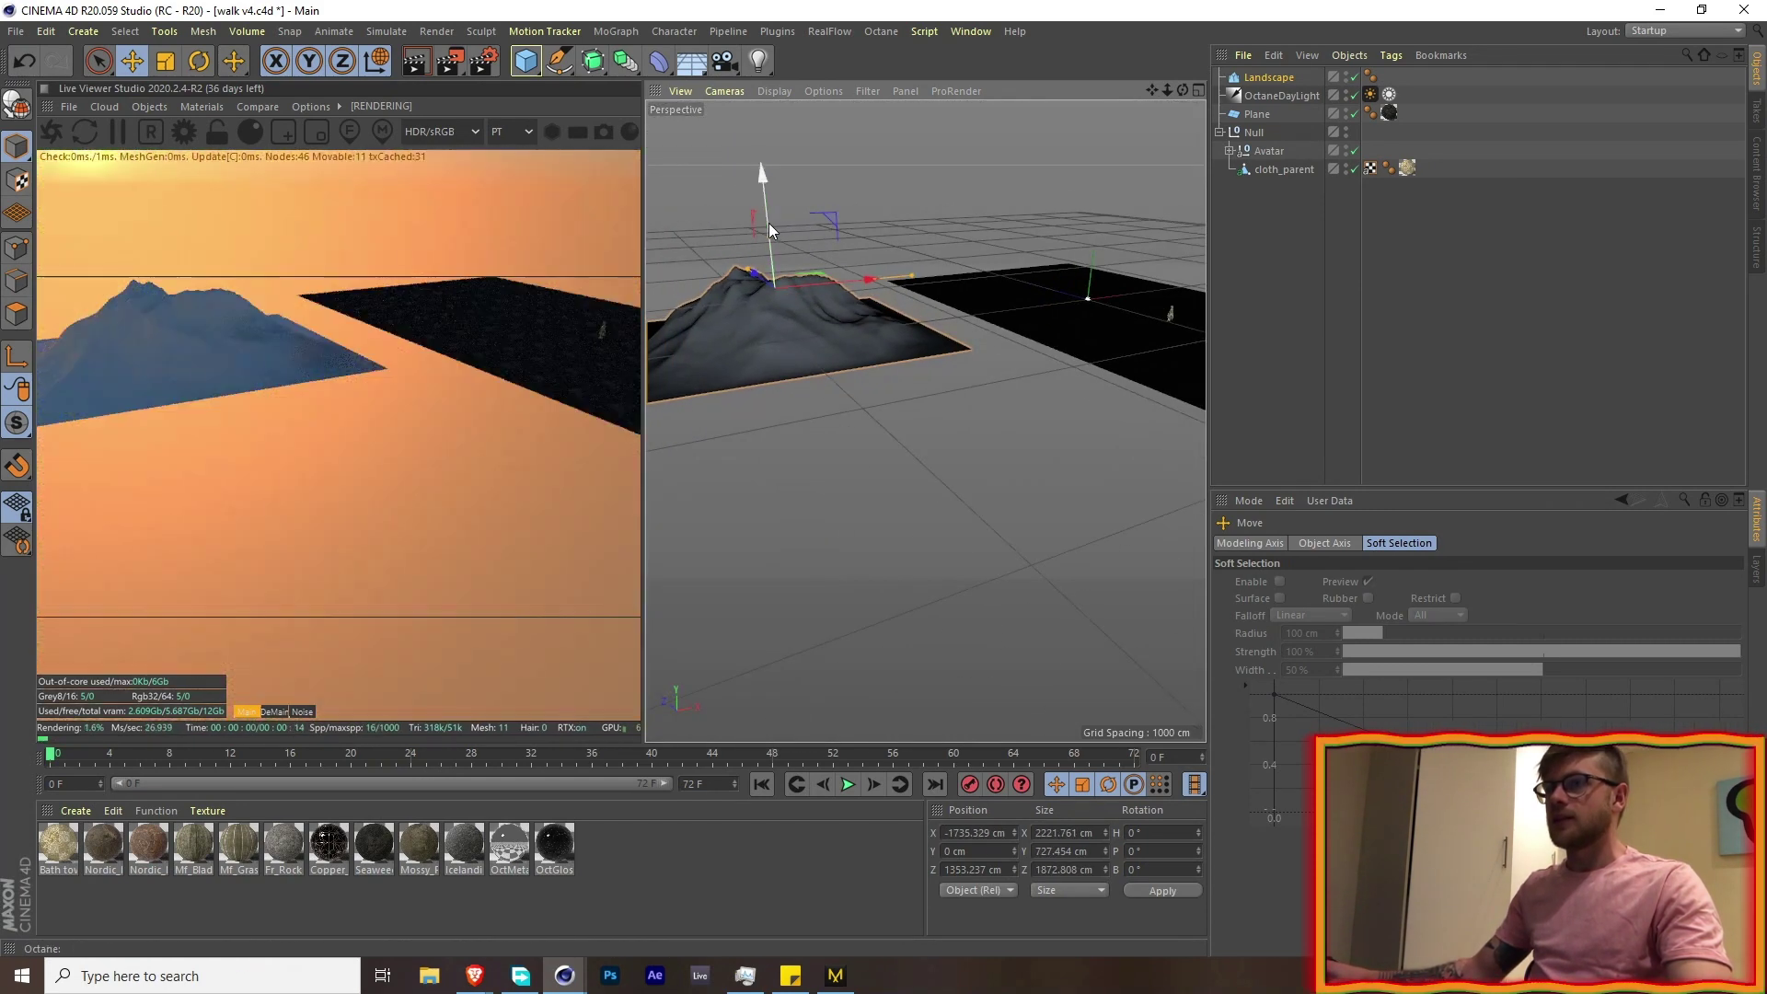
left_click_drag(769, 220, 766, 167)
- Frame the cloaked figure from behind at a low angle, and create an active Octane camera from that view
middle_click_drag(887, 239, 730, 340, "alt")
scroll(1003, 419, "up", 5)
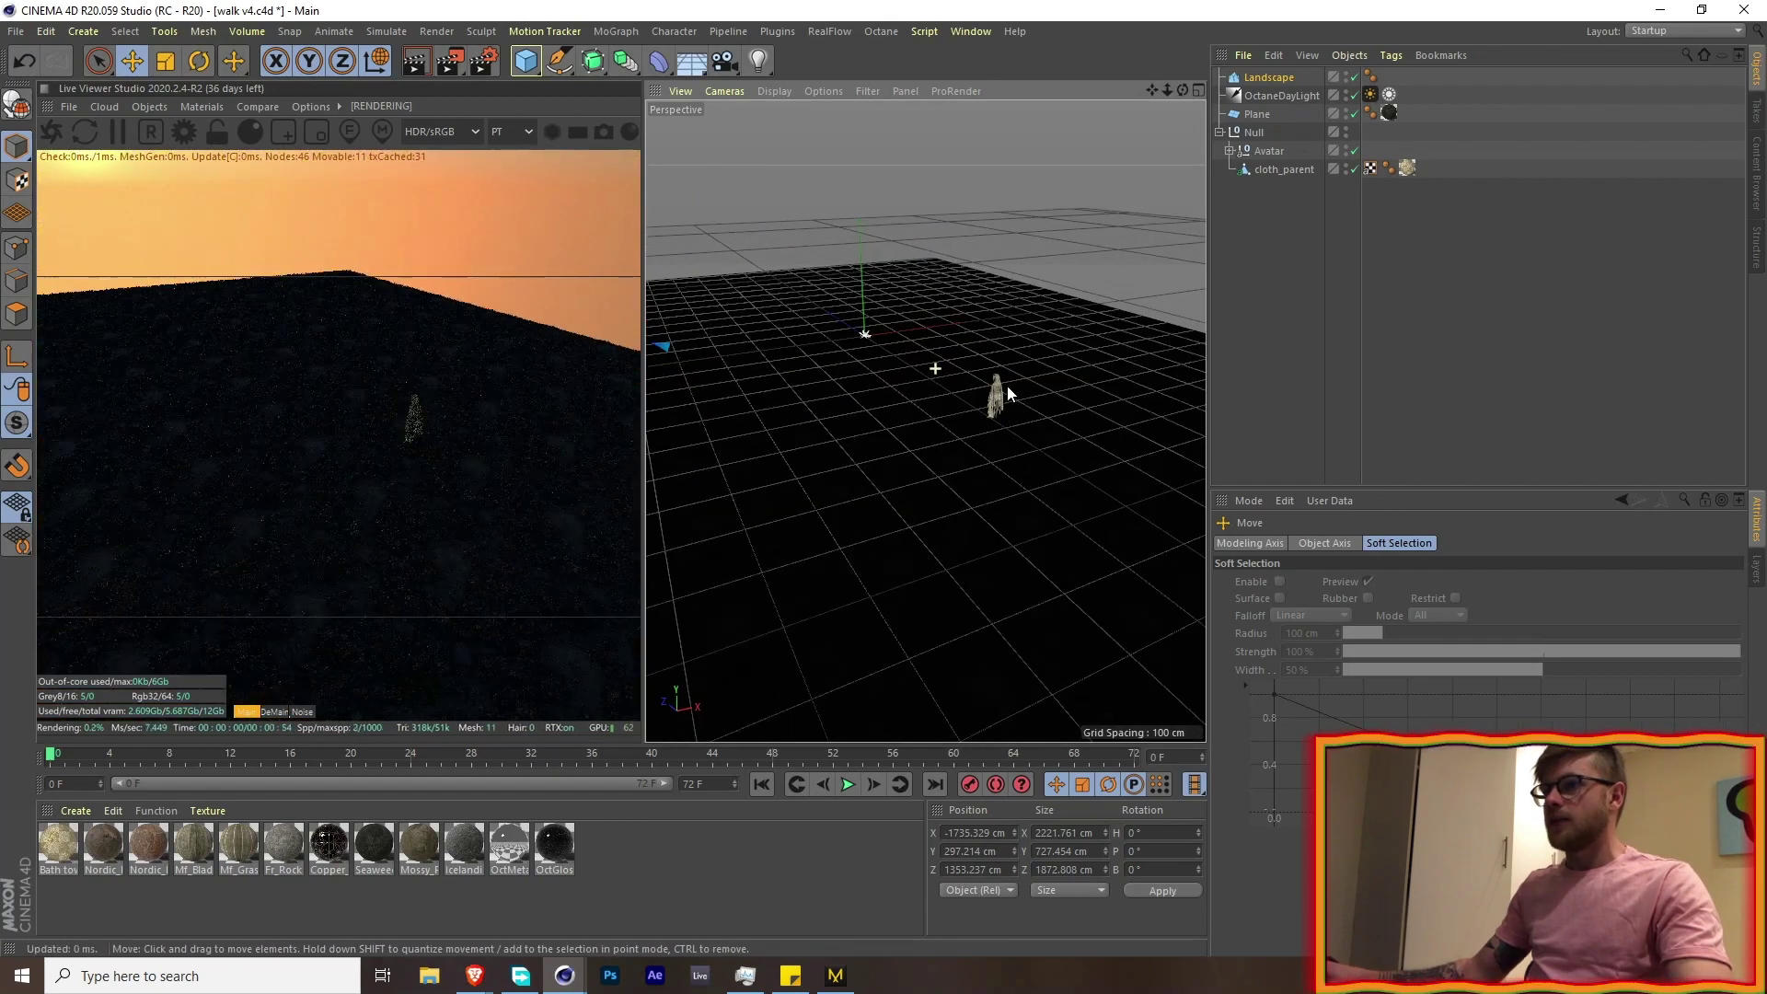
left_click_drag(999, 386, 911, 342, "alt")
scroll(925, 370, "up", 3)
scroll(917, 359, "down", 4)
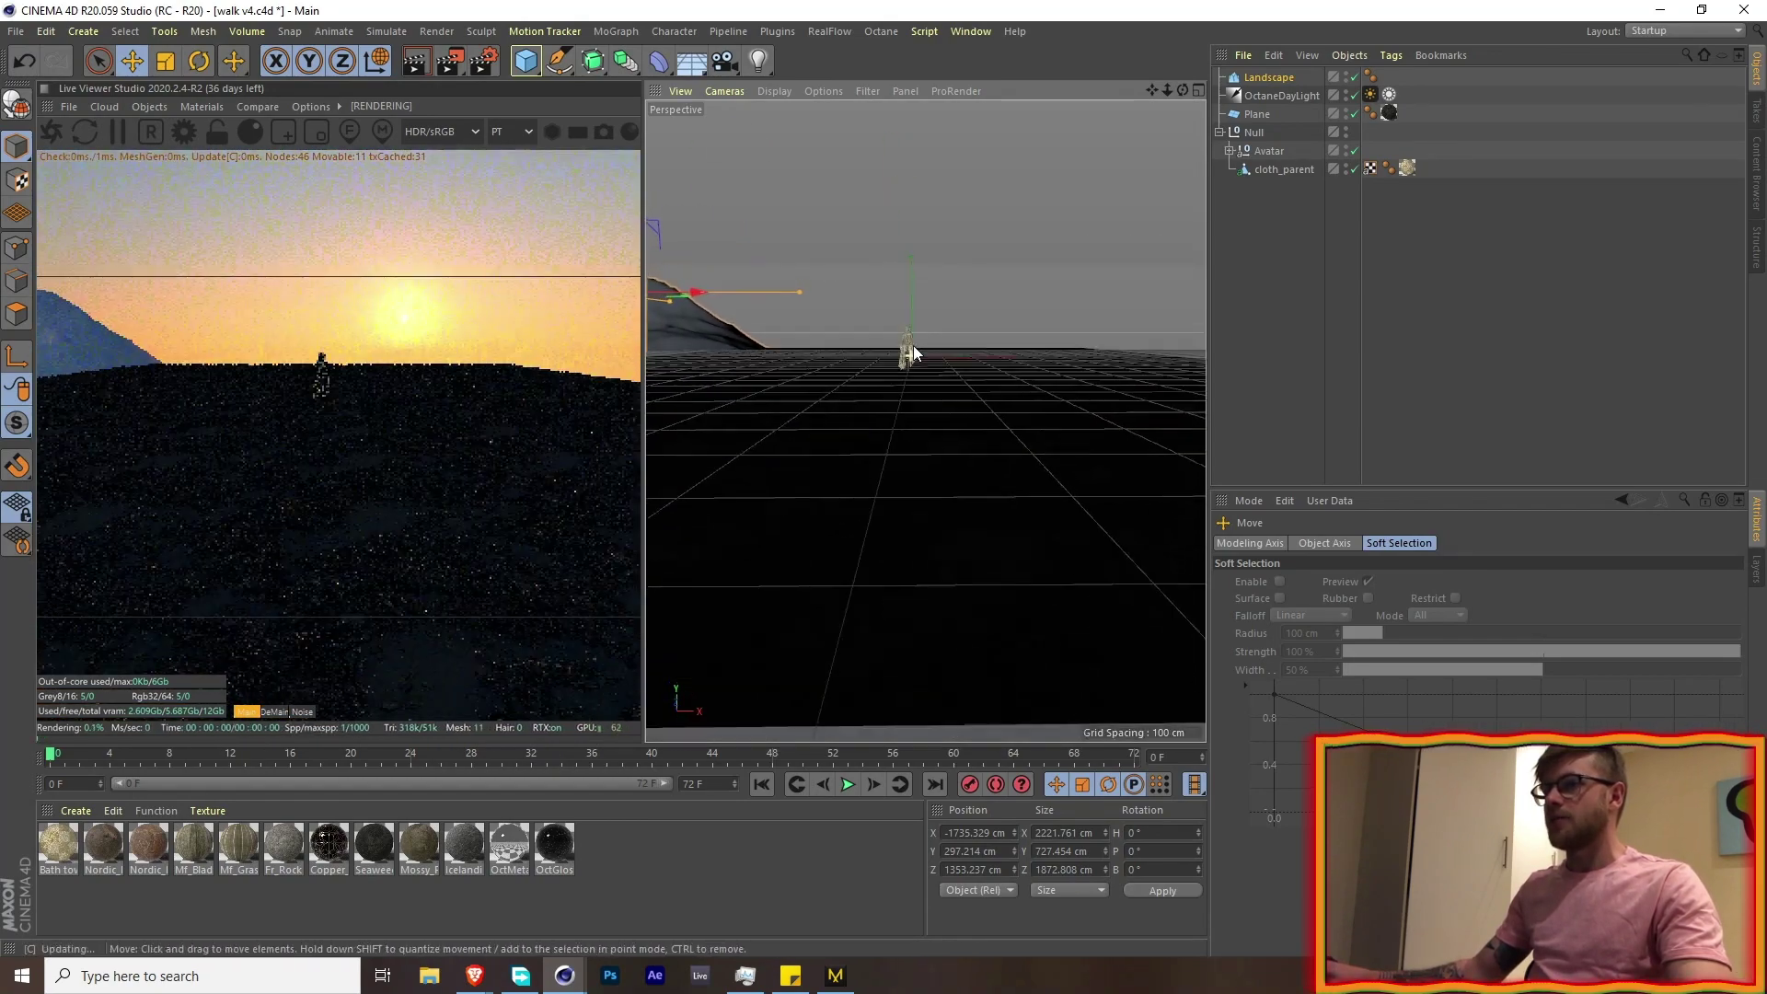
scroll(906, 339, "down", 3)
scroll(908, 337, "up", 7)
left_click_drag(922, 316, 933, 287, "alt")
left_click_drag(936, 363, 930, 358, "alt")
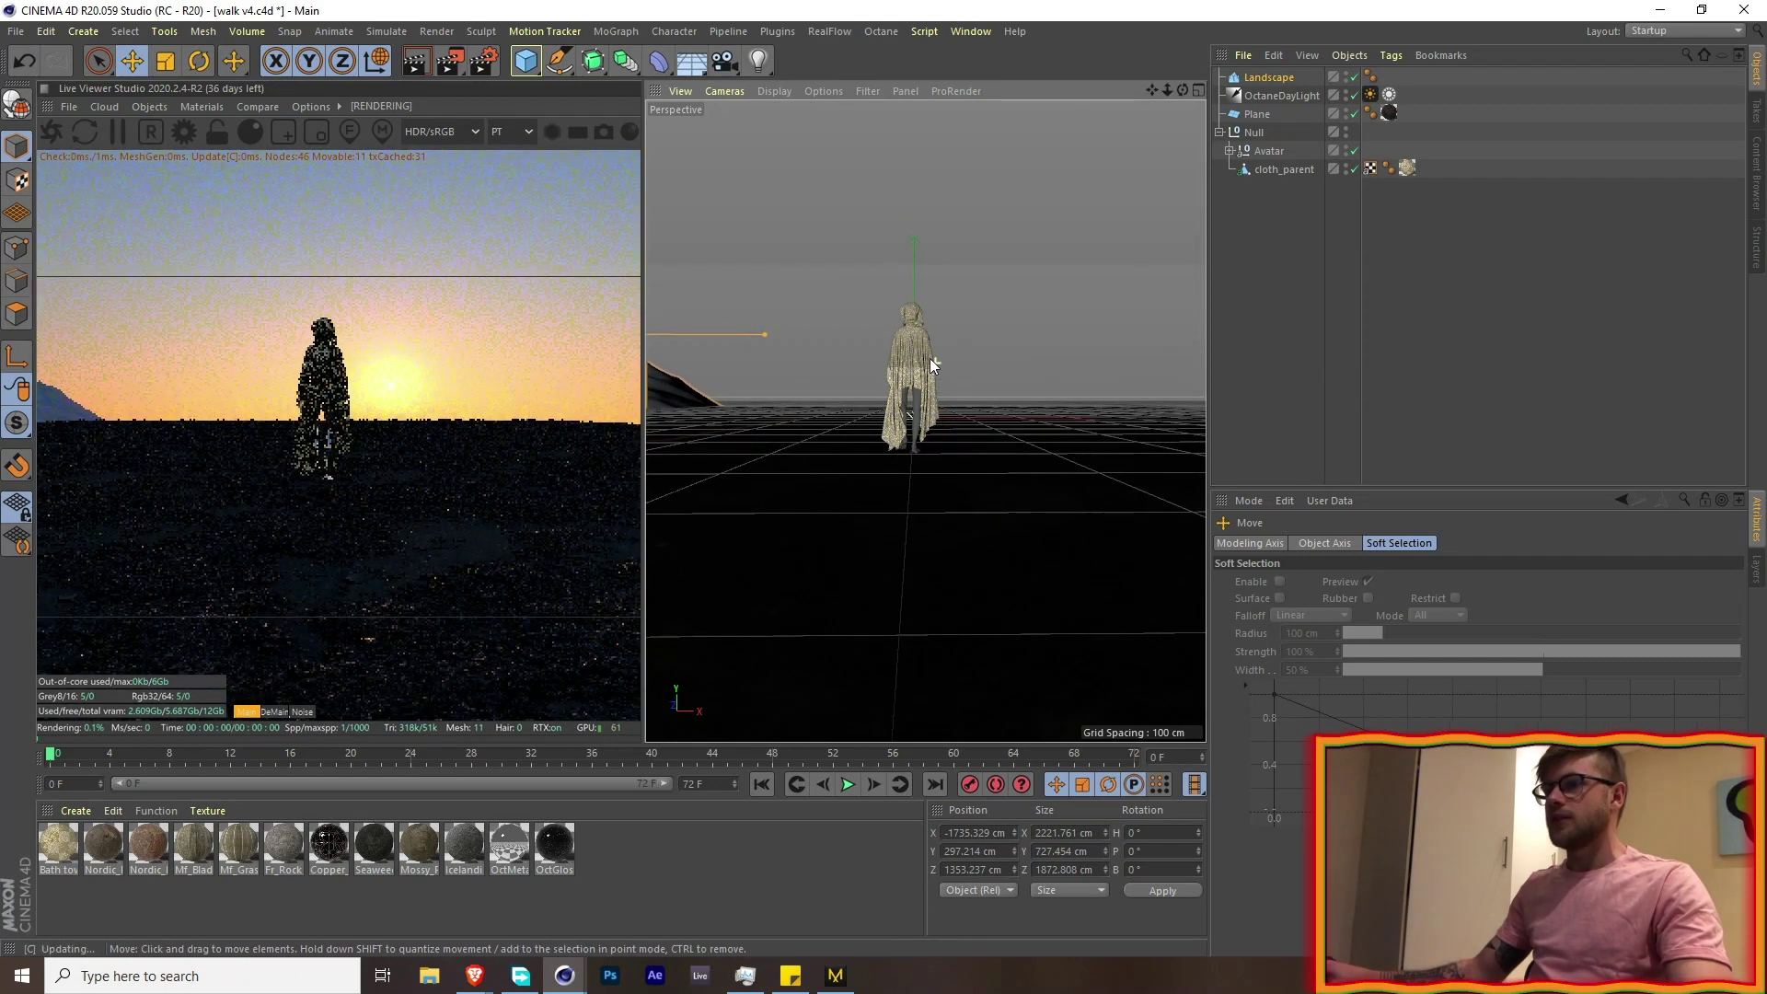
left_click(158, 108)
left_click(173, 129)
left_click(1355, 77)
left_click(1270, 77)
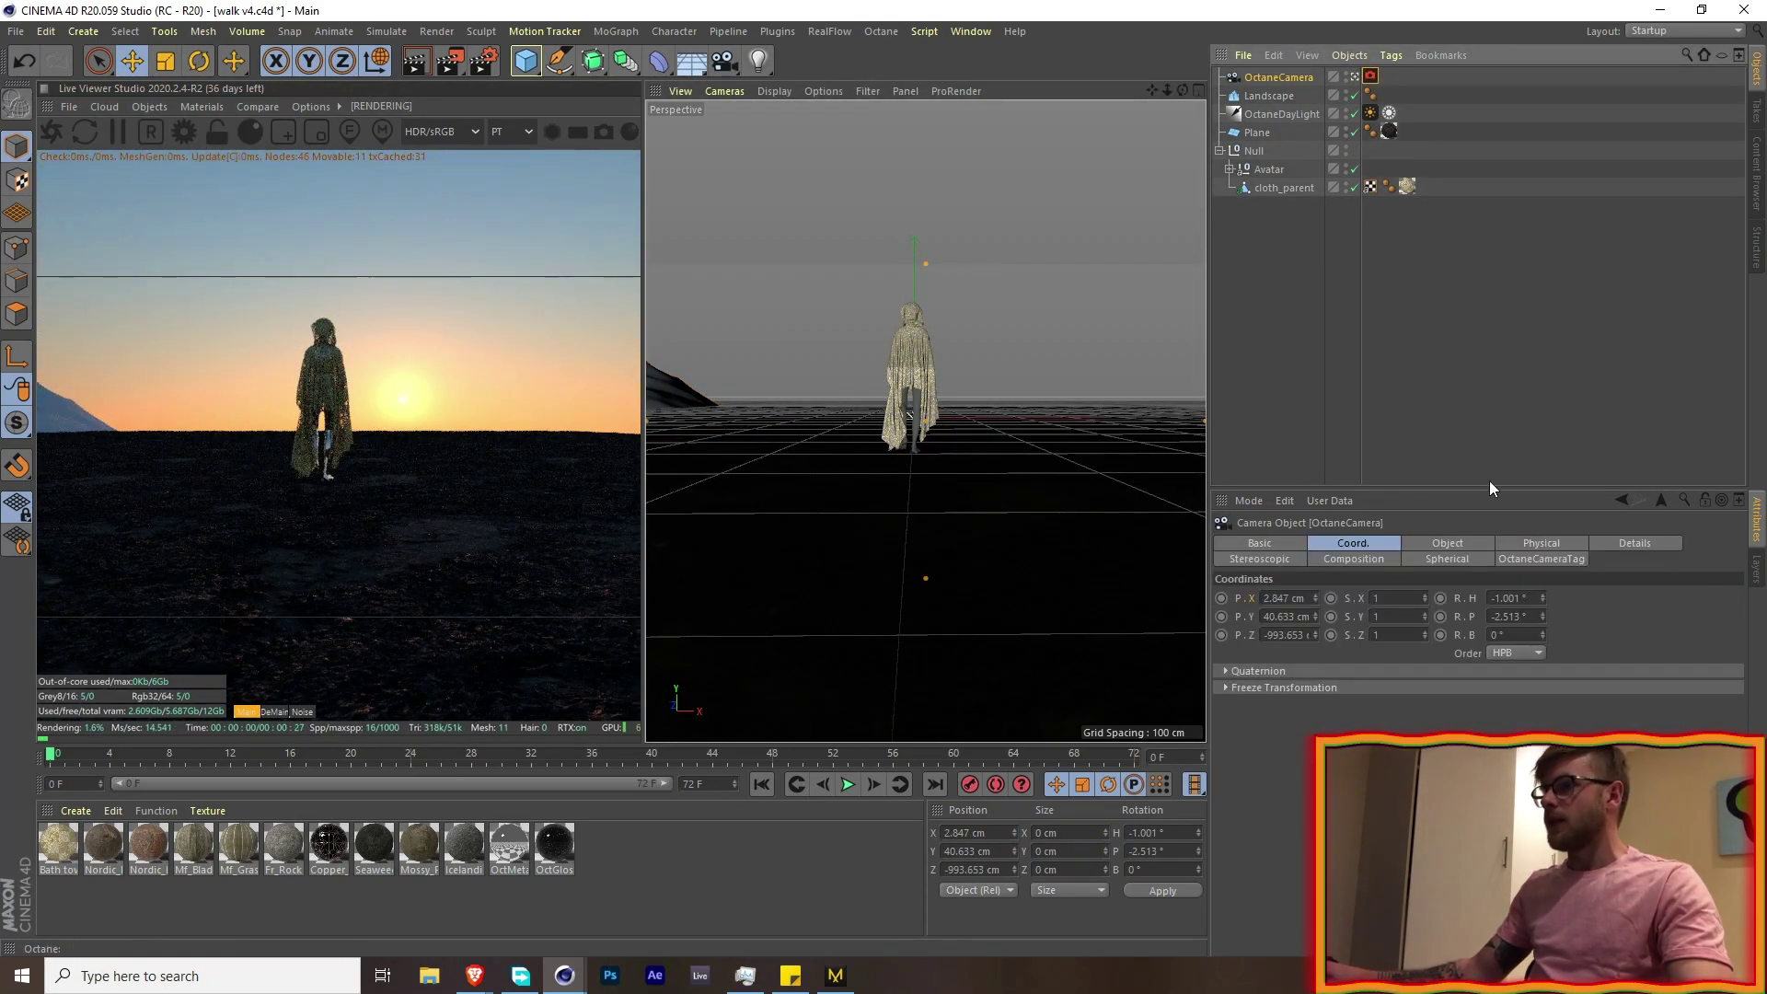
- Set the Octane camera's focal length to Portrait (80 mm)
left_click(1484, 543)
left_click(1493, 620)
left_click(1472, 733)
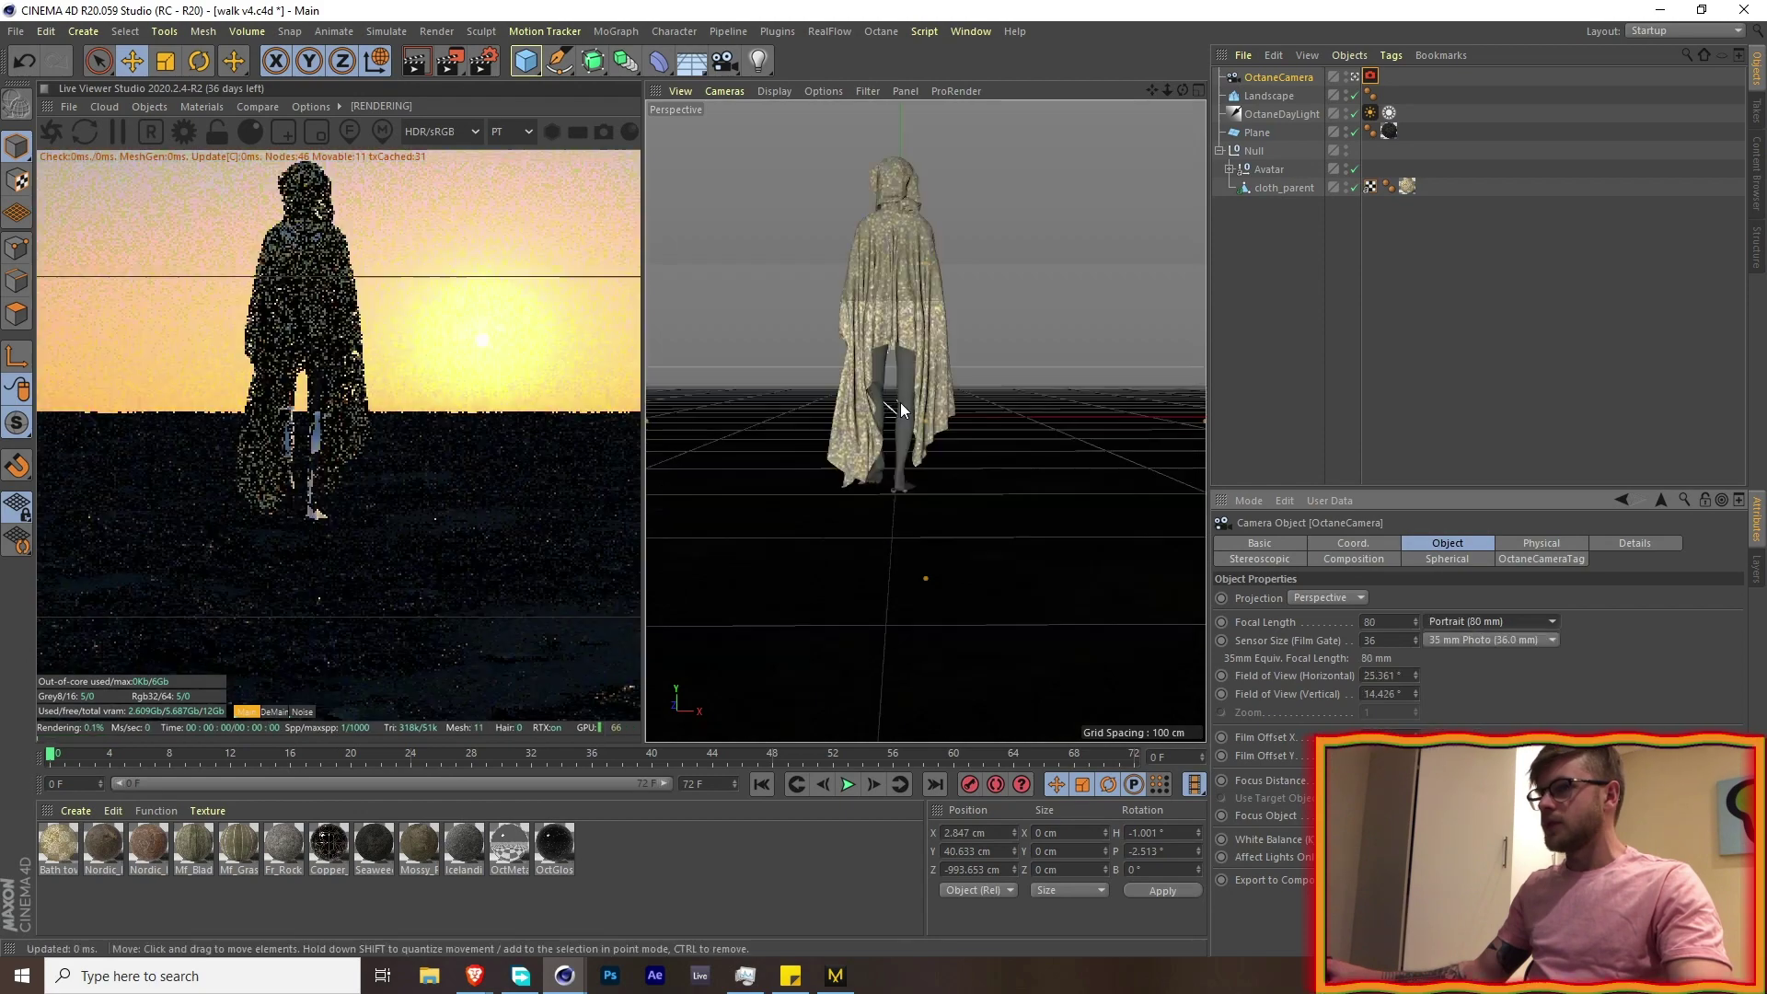
- Reframe the camera shot farther back and low, with the whole figure centered on the horizon beside the sun
right_click_drag(881, 254, 888, 353, "alt")
middle_click_drag(888, 353, 923, 396, "alt")
left_click_drag(927, 394, 923, 374, "alt")
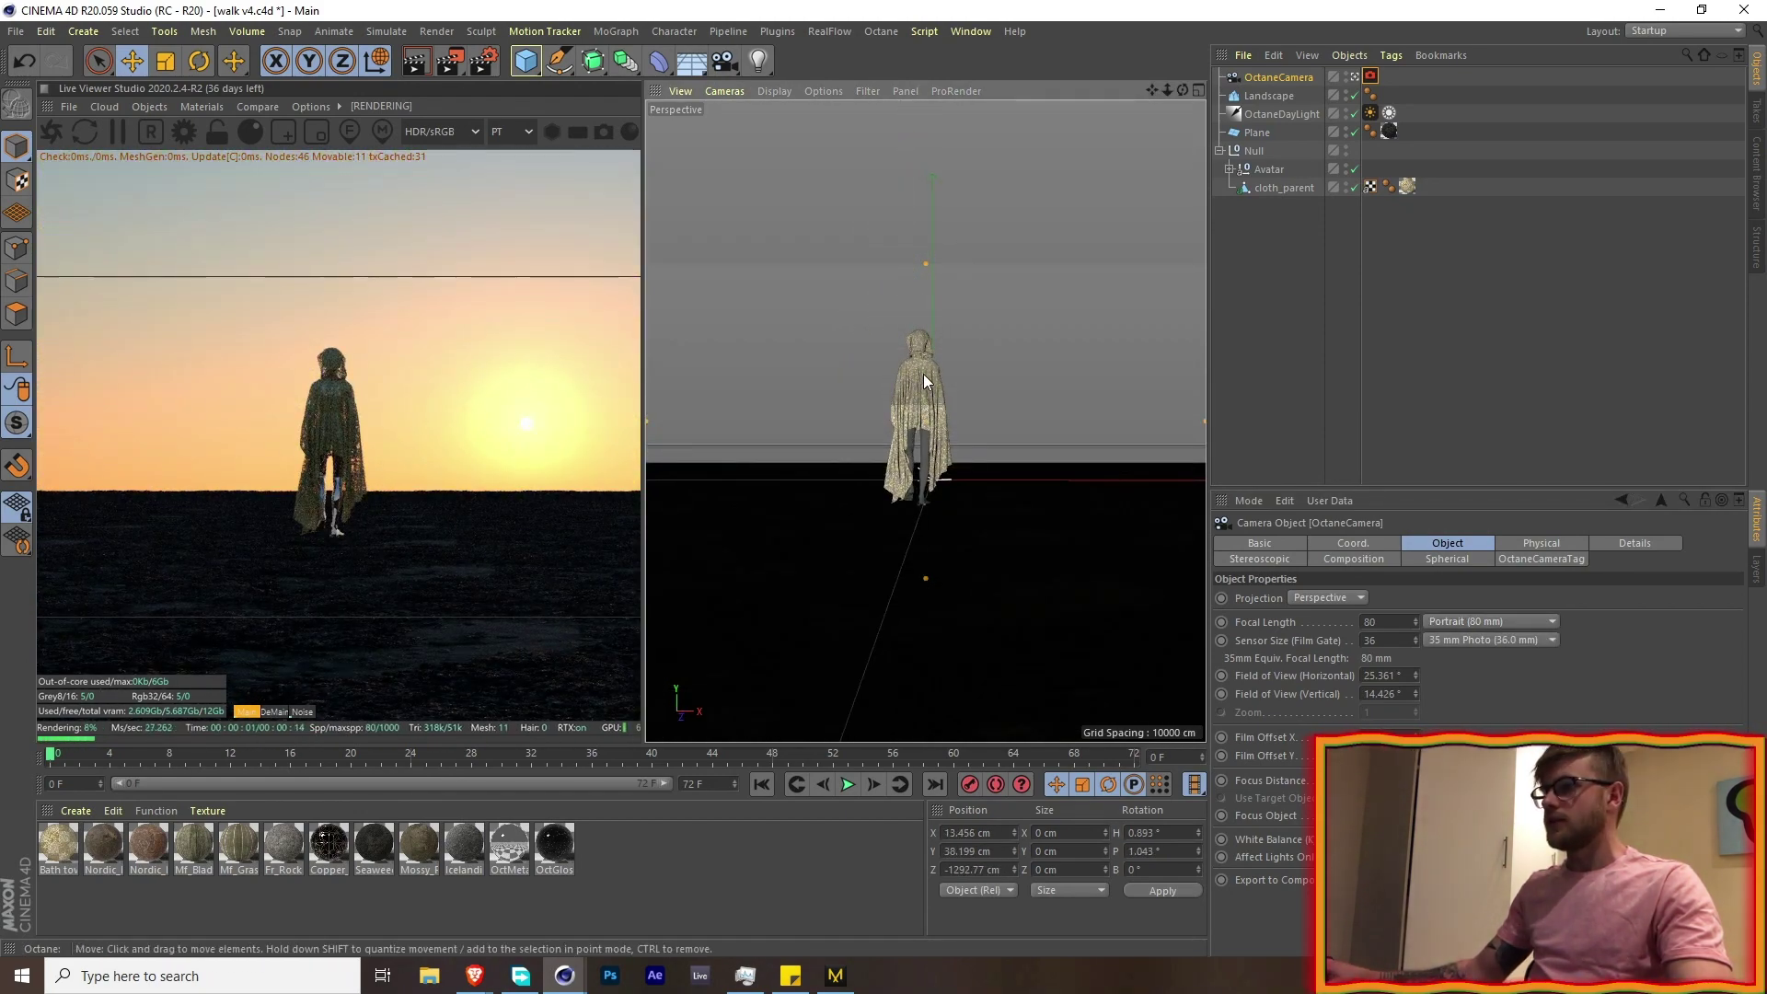
right_click_drag(927, 382, 924, 409, "alt")
left_click_drag(928, 371, 919, 375, "alt")
right_click_drag(920, 390, 922, 367, "alt")
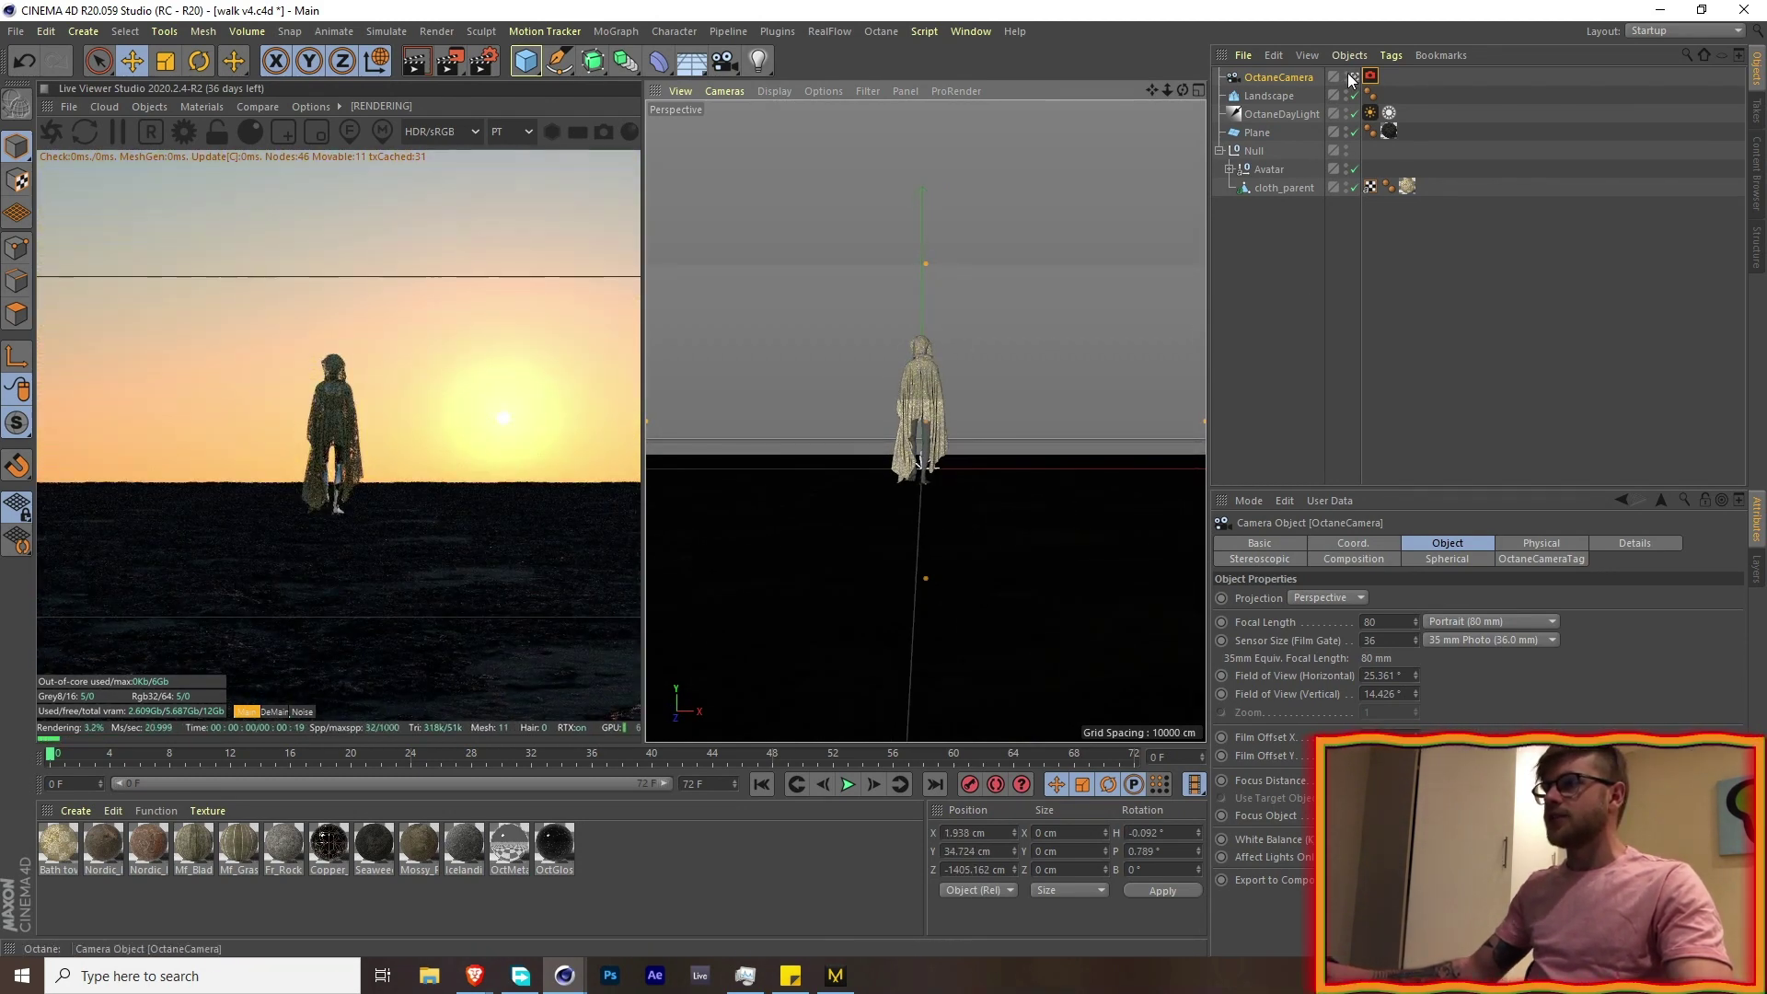
- Disable camera-update checking in the Live Viewer and leave the Octane camera view to work in the free perspective view
left_click(603, 132)
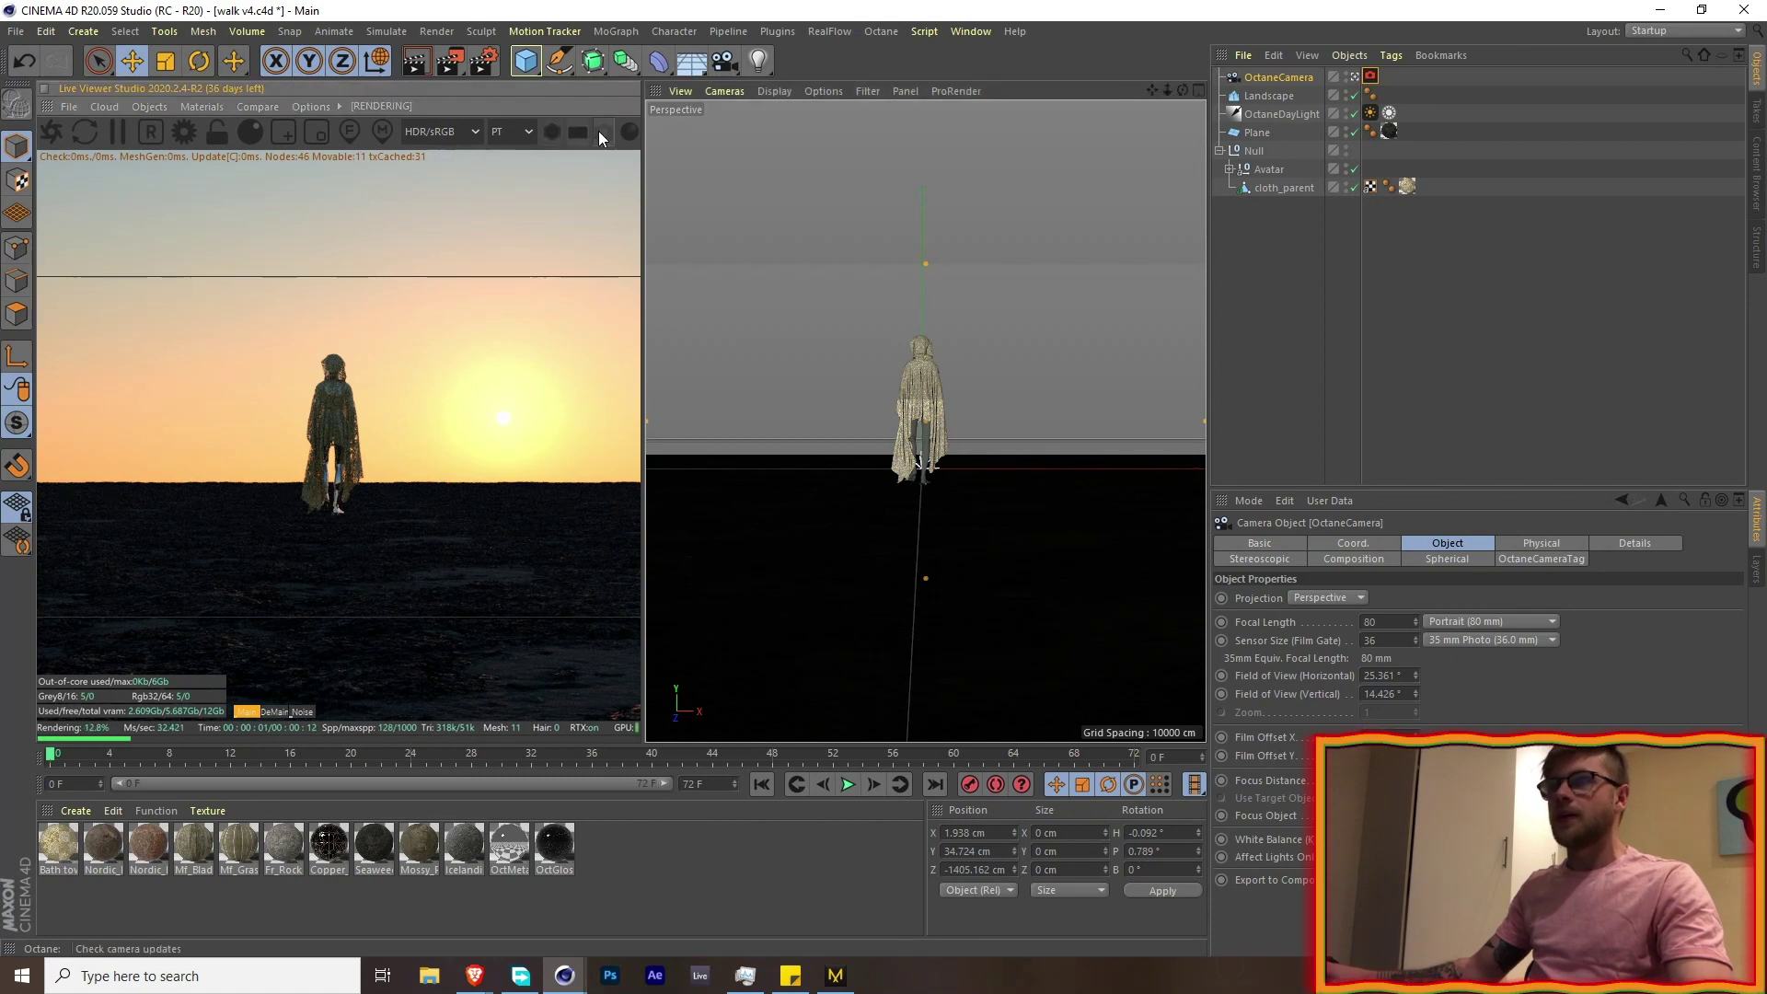
left_click(1355, 81)
left_click_drag(954, 382, 799, 474, "alt")
- Duplicate the landscape beside the original at about X 491, Y 133, Z 1494 cm, with a height of about 459 cm
left_click(853, 167)
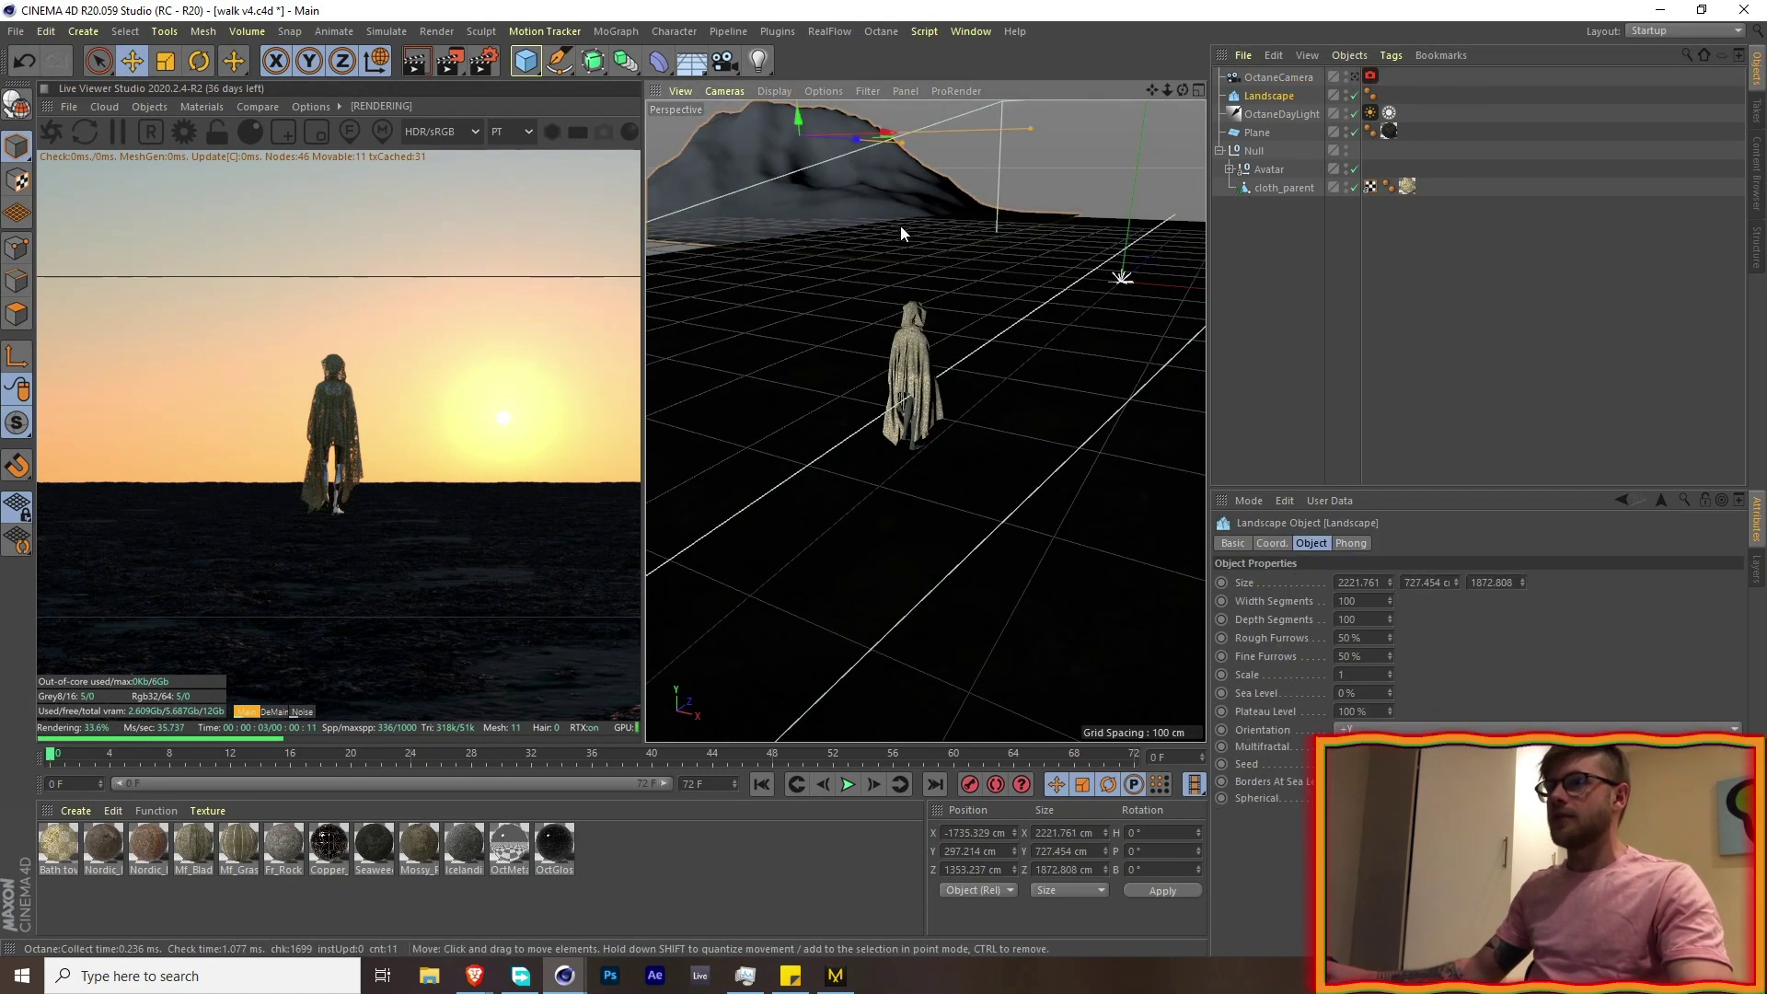
left_click_drag(881, 136, 1116, 178)
right_click_drag(1117, 178, 1080, 225, "alt")
middle_click_drag(1081, 224, 879, 433, "alt")
left_click_drag(886, 220, 799, 355)
left_click_drag(917, 319, 1079, 484)
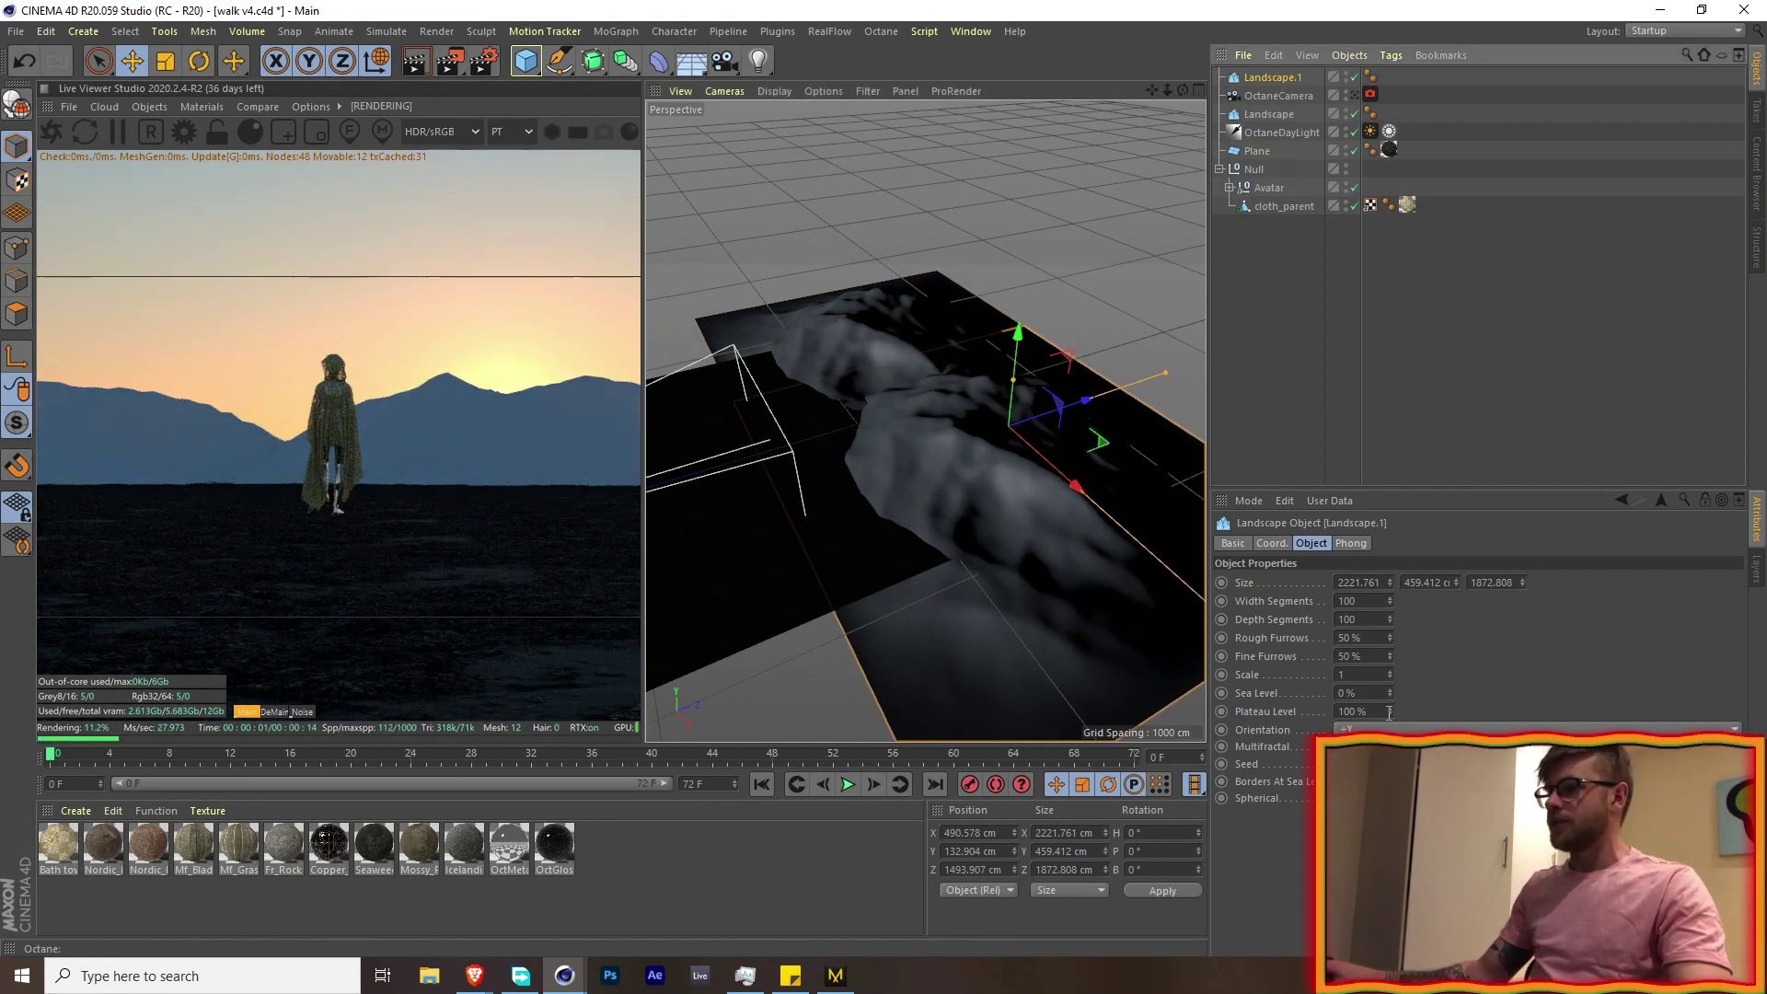
- Change the duplicated landscape's seed to give its mountain ridge a different shape
left_click(1389, 762)
left_click(1390, 762)
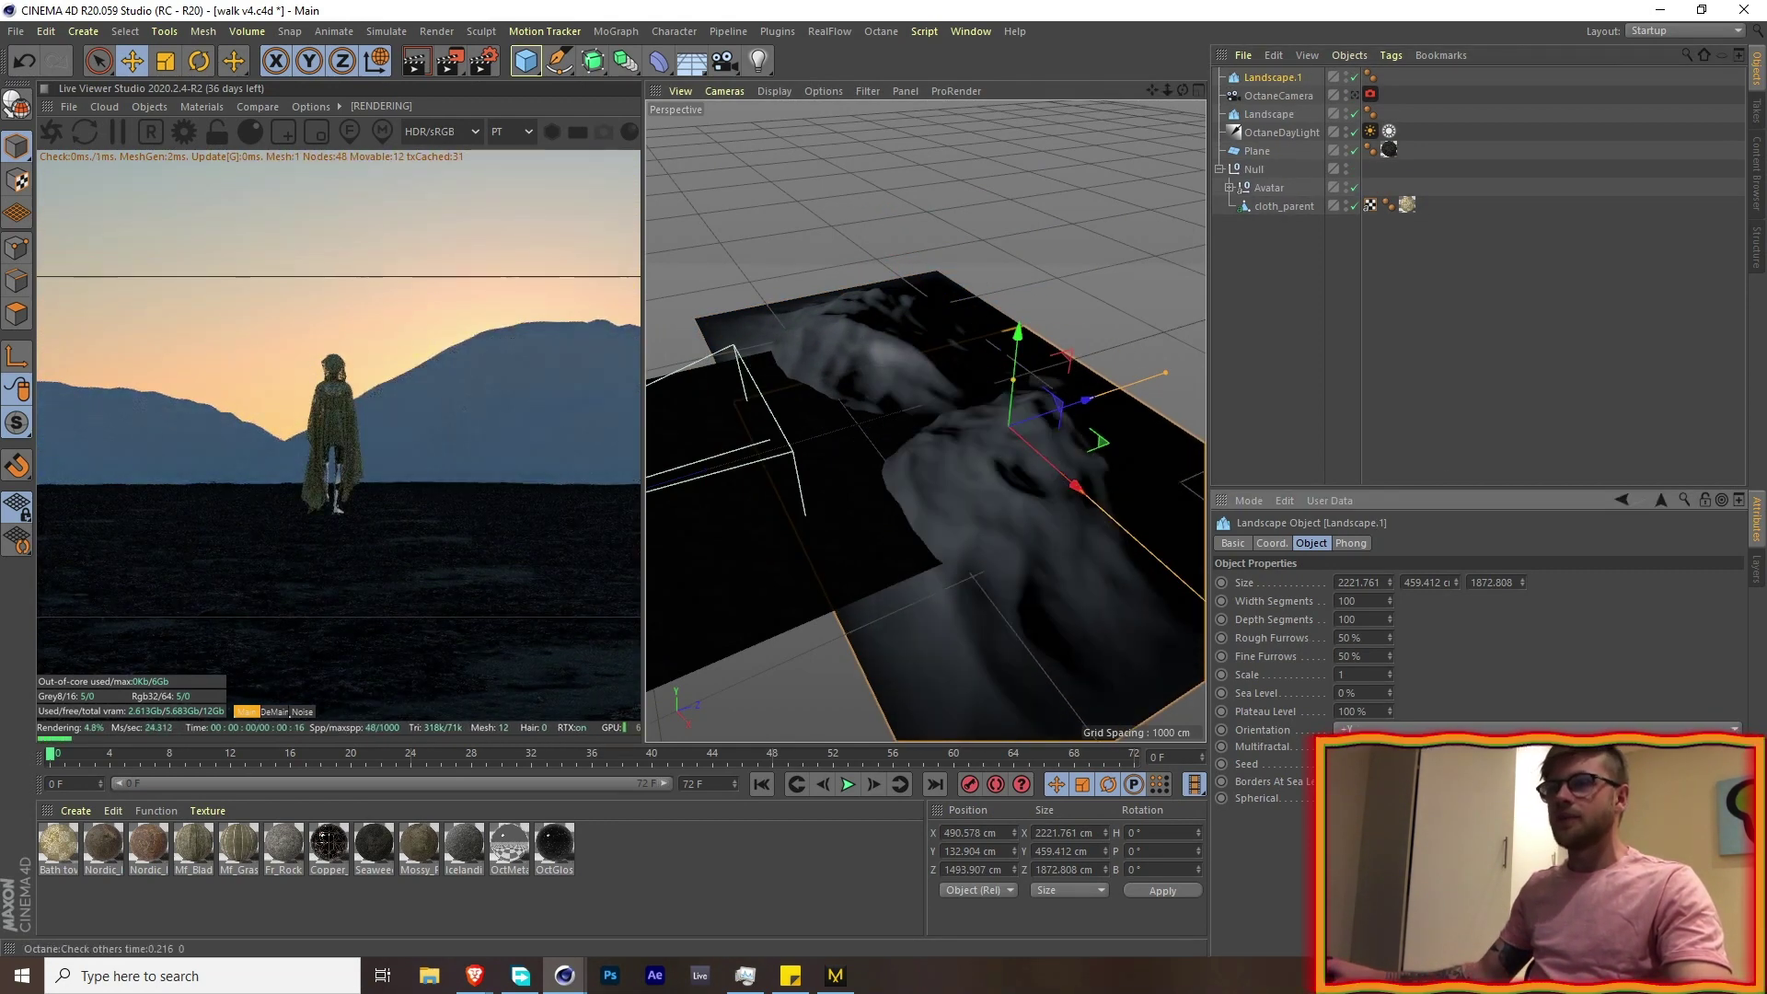
left_click(1390, 763)
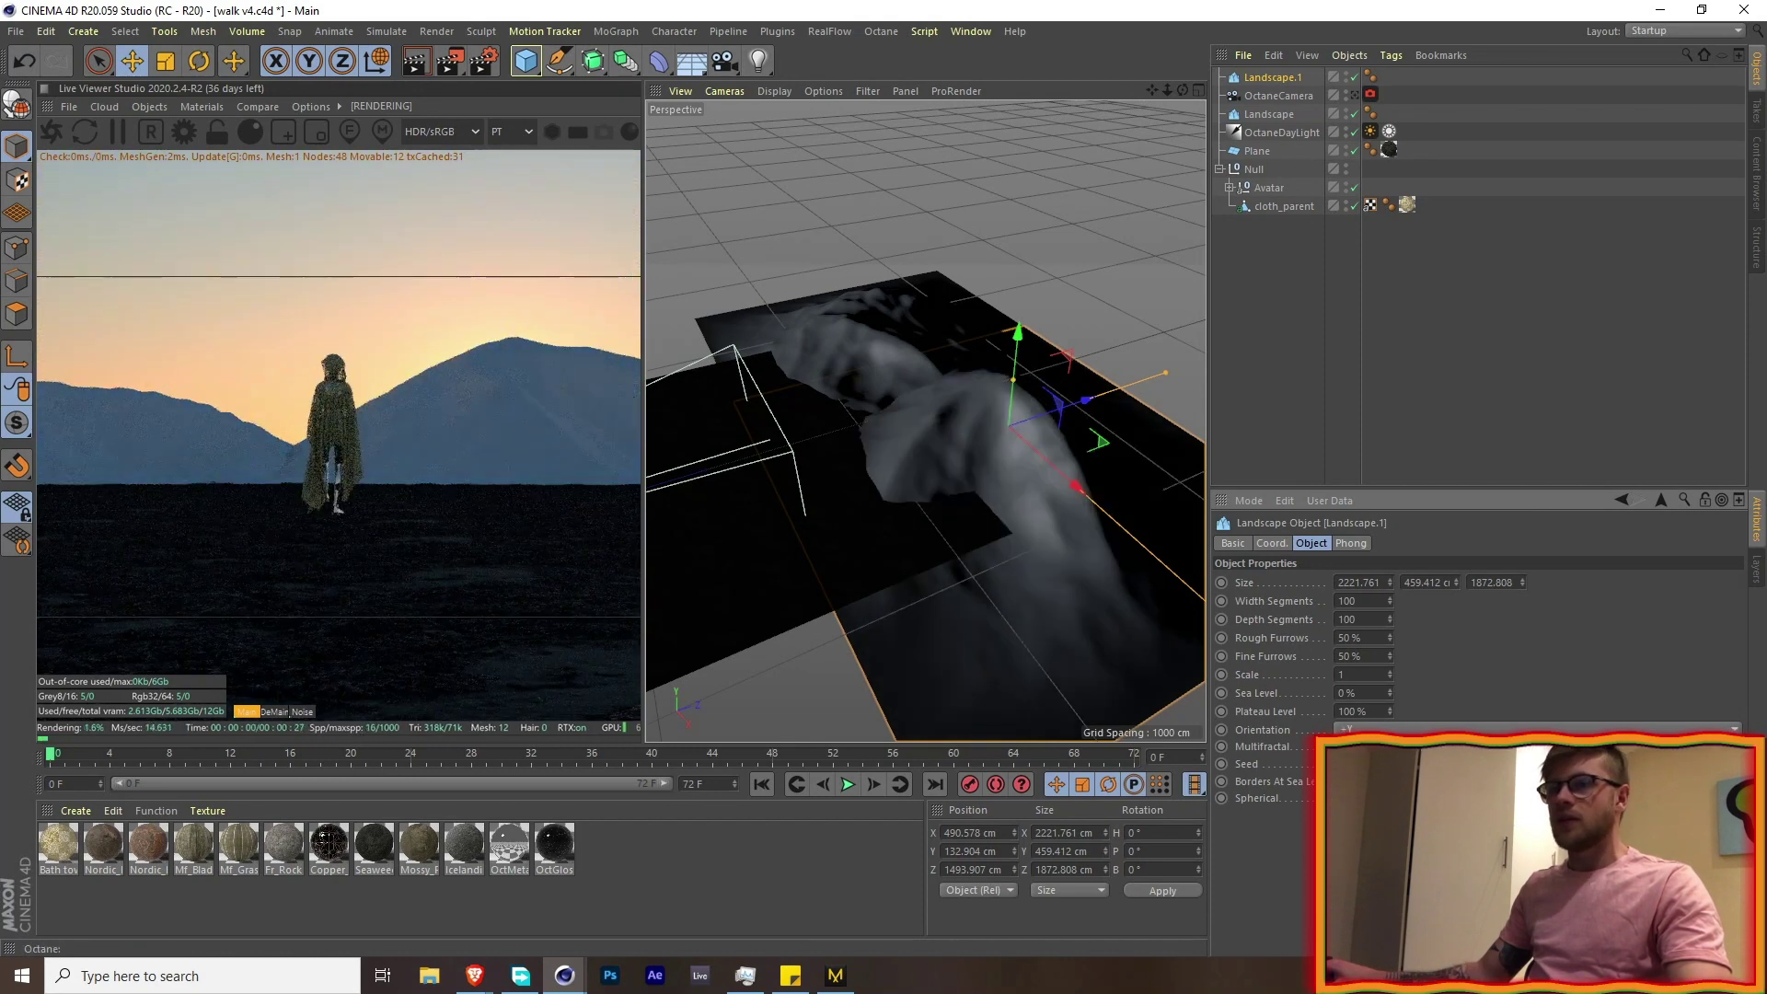
- Bring the duplicated landscape forward to about Z 1286 cm and rotate its heading to about 30°
left_click_drag(1067, 412, 1026, 427)
key("r")
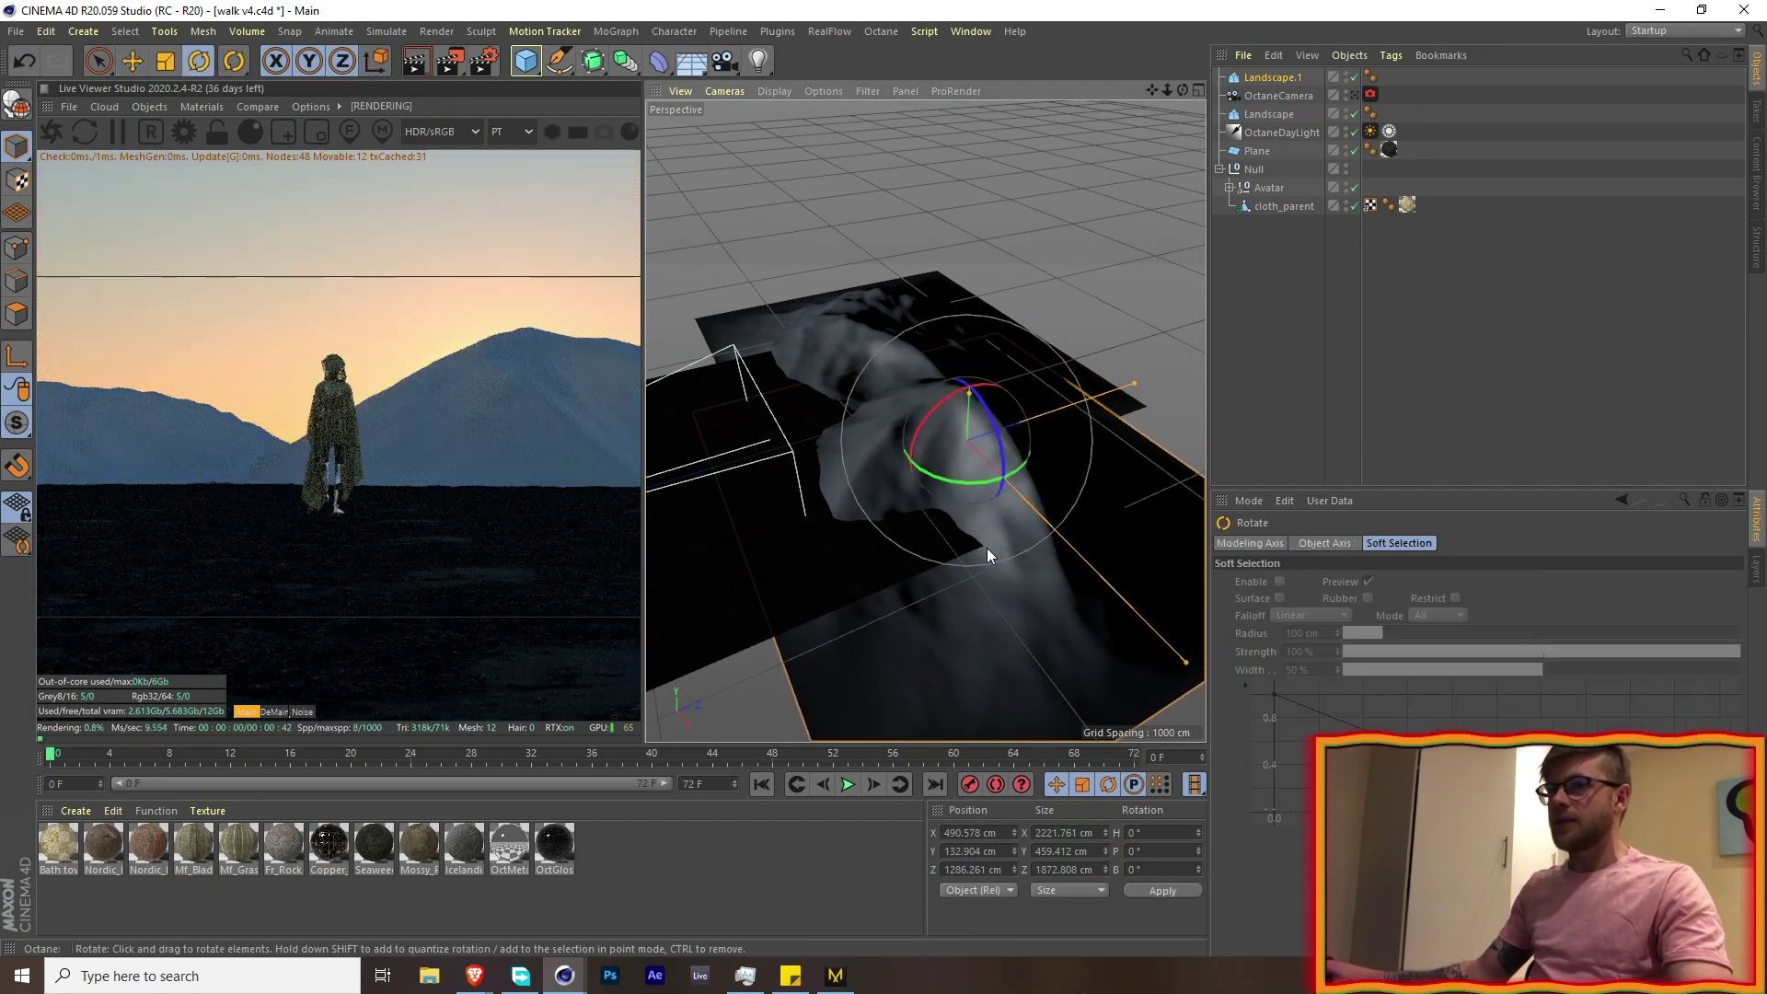
left_click_drag(970, 481, 1002, 477)
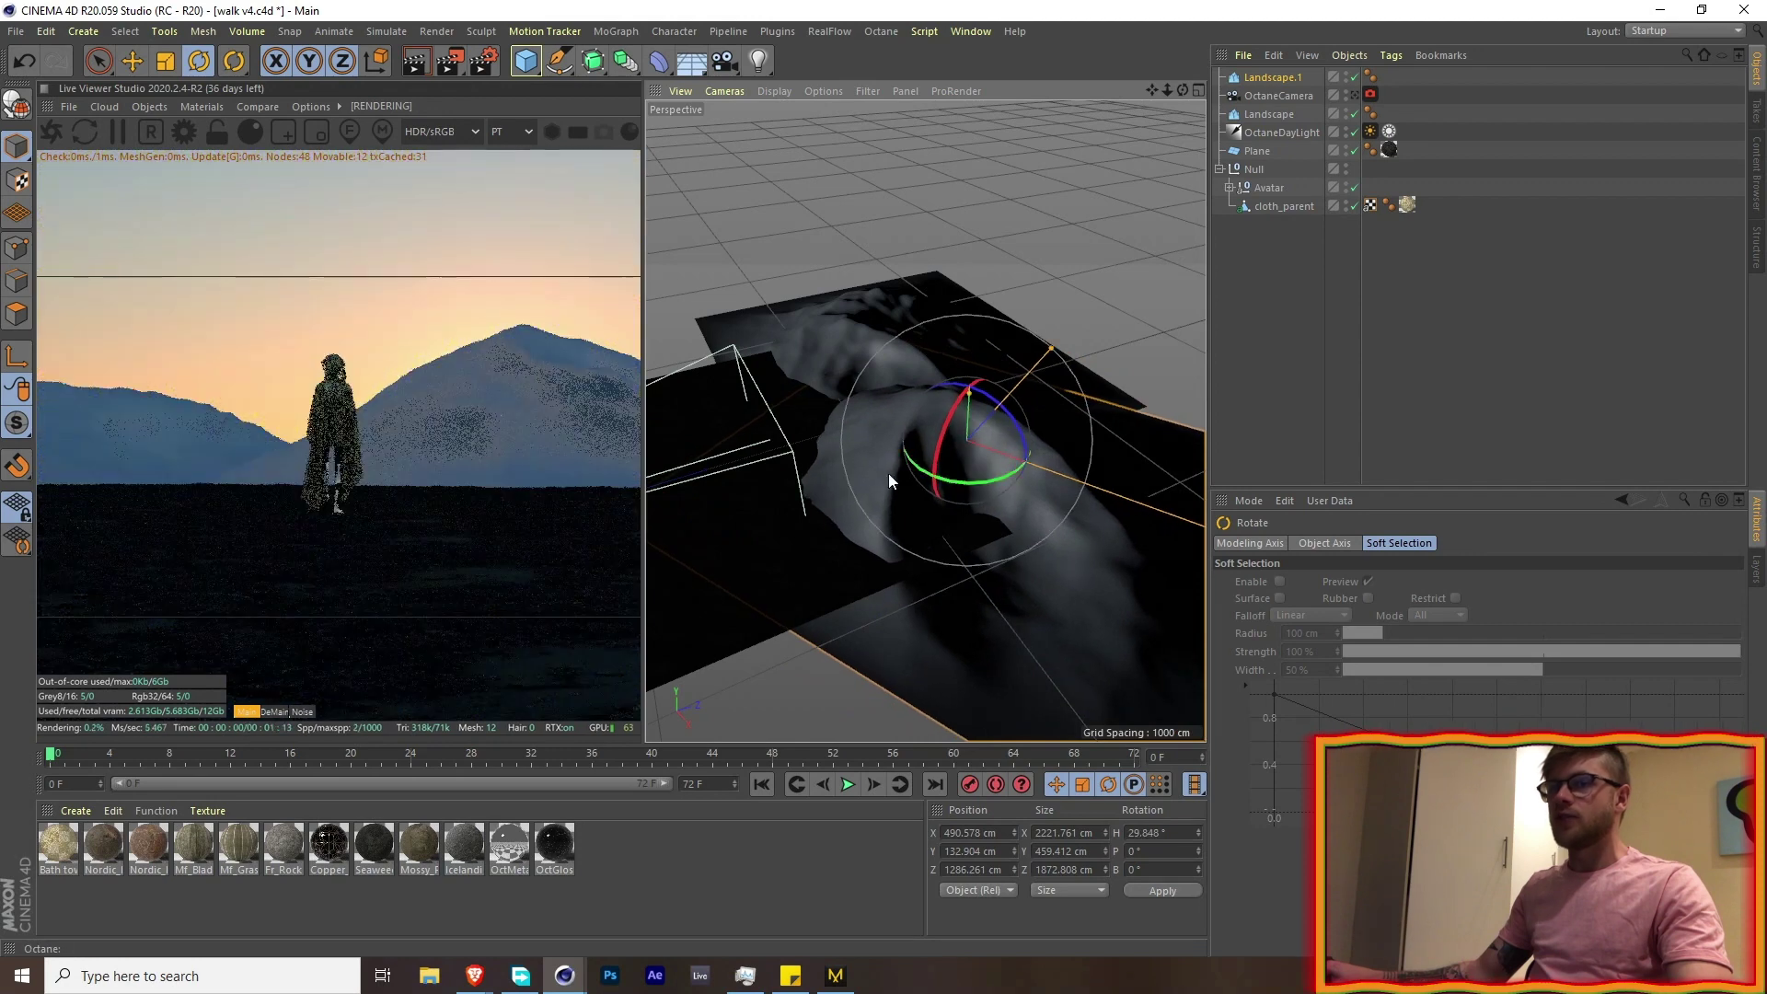
left_click_drag(840, 470, 1000, 419, "alt")
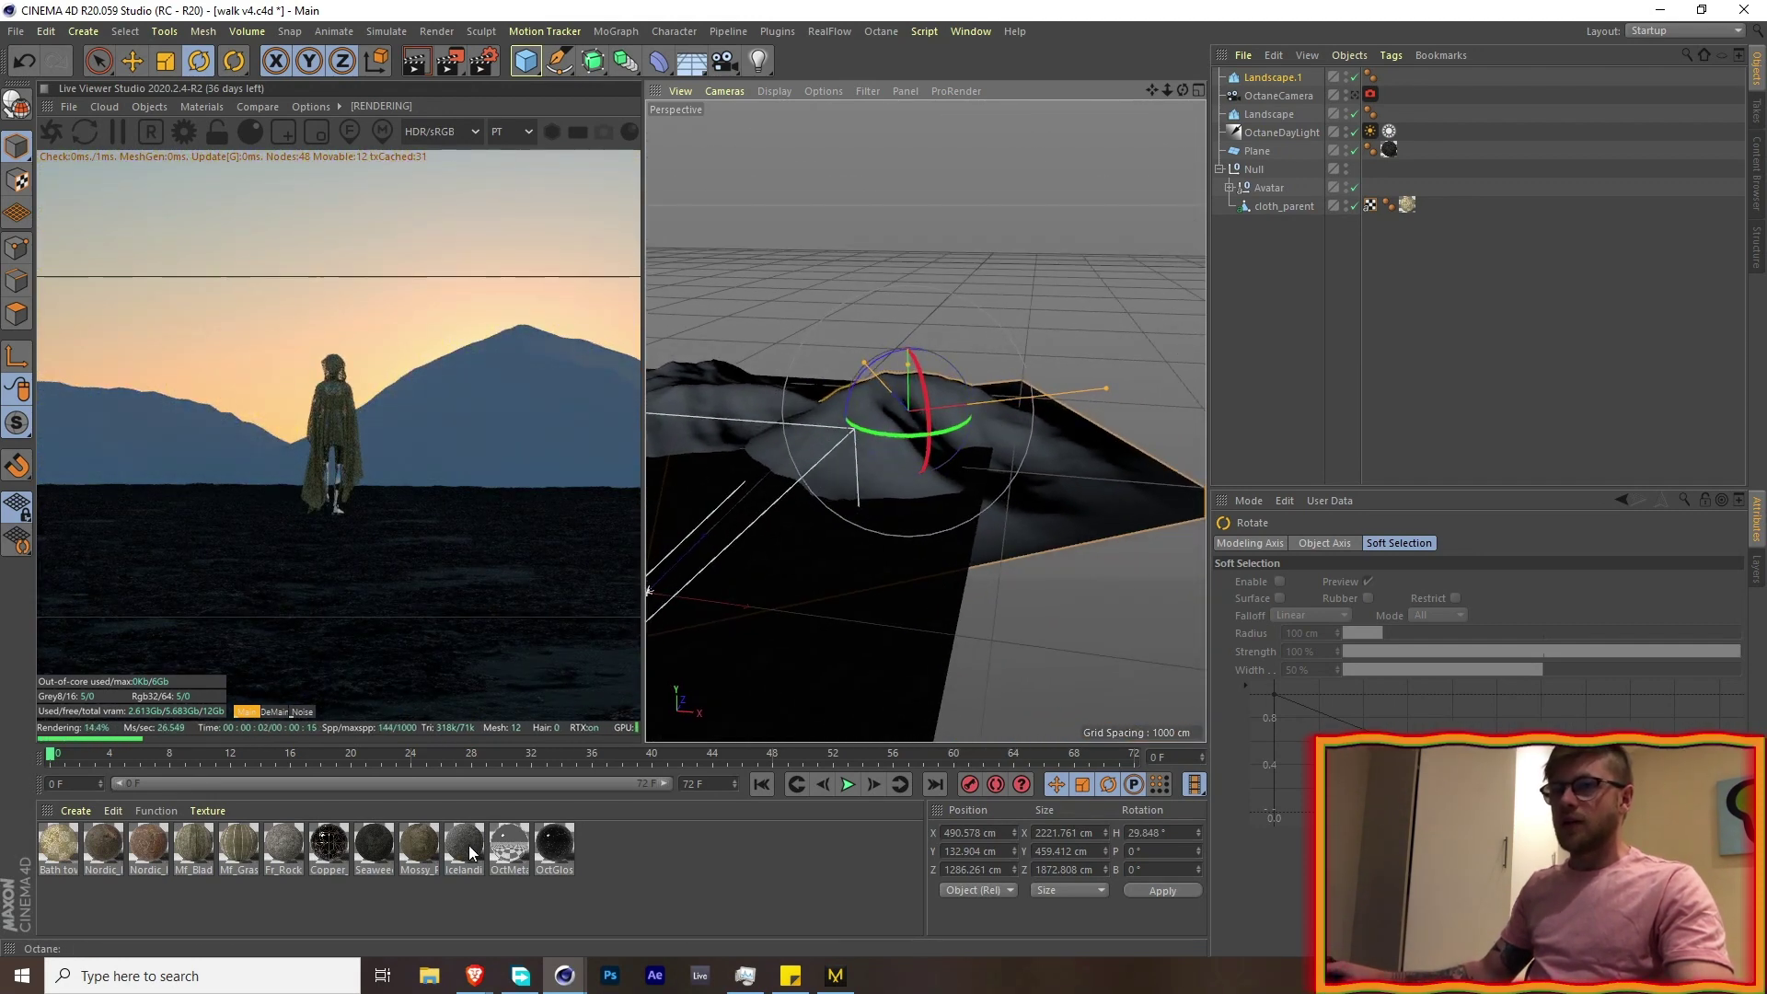
- Try the Icelandic_Rocky material on both landscapes and replace it with the Mossy_Rock material
left_click_drag(467, 845, 911, 487)
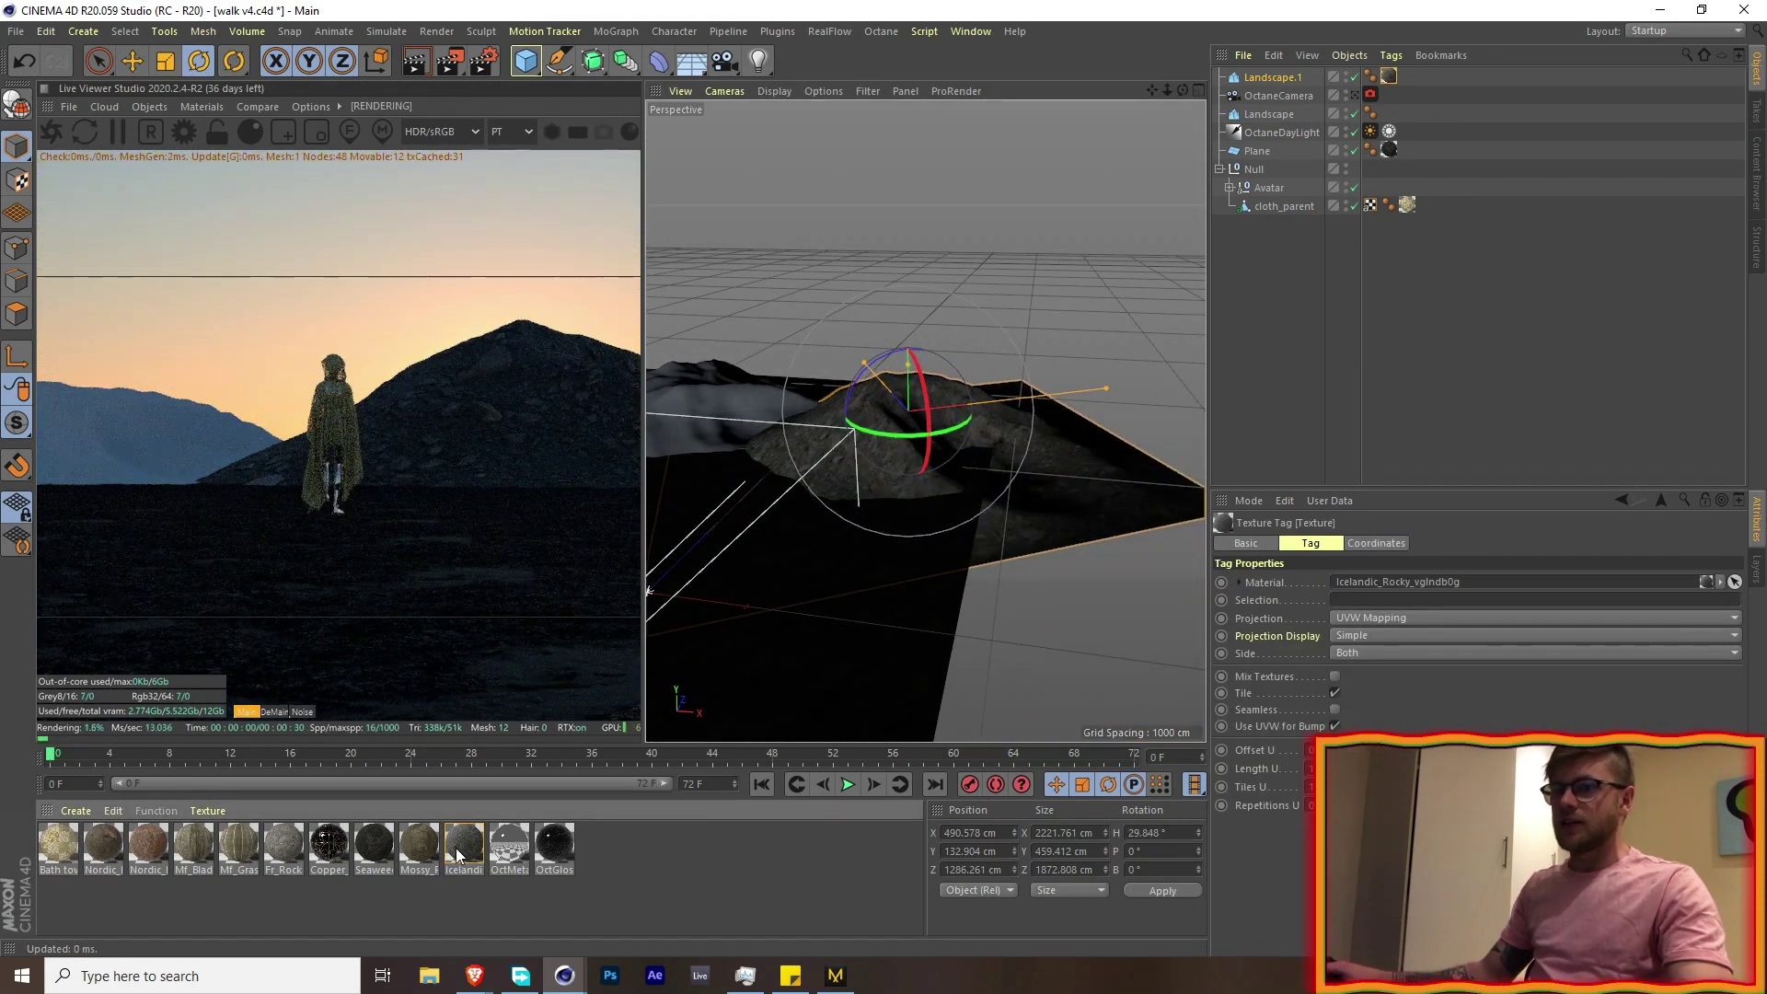
left_click_drag(692, 428, 693, 410)
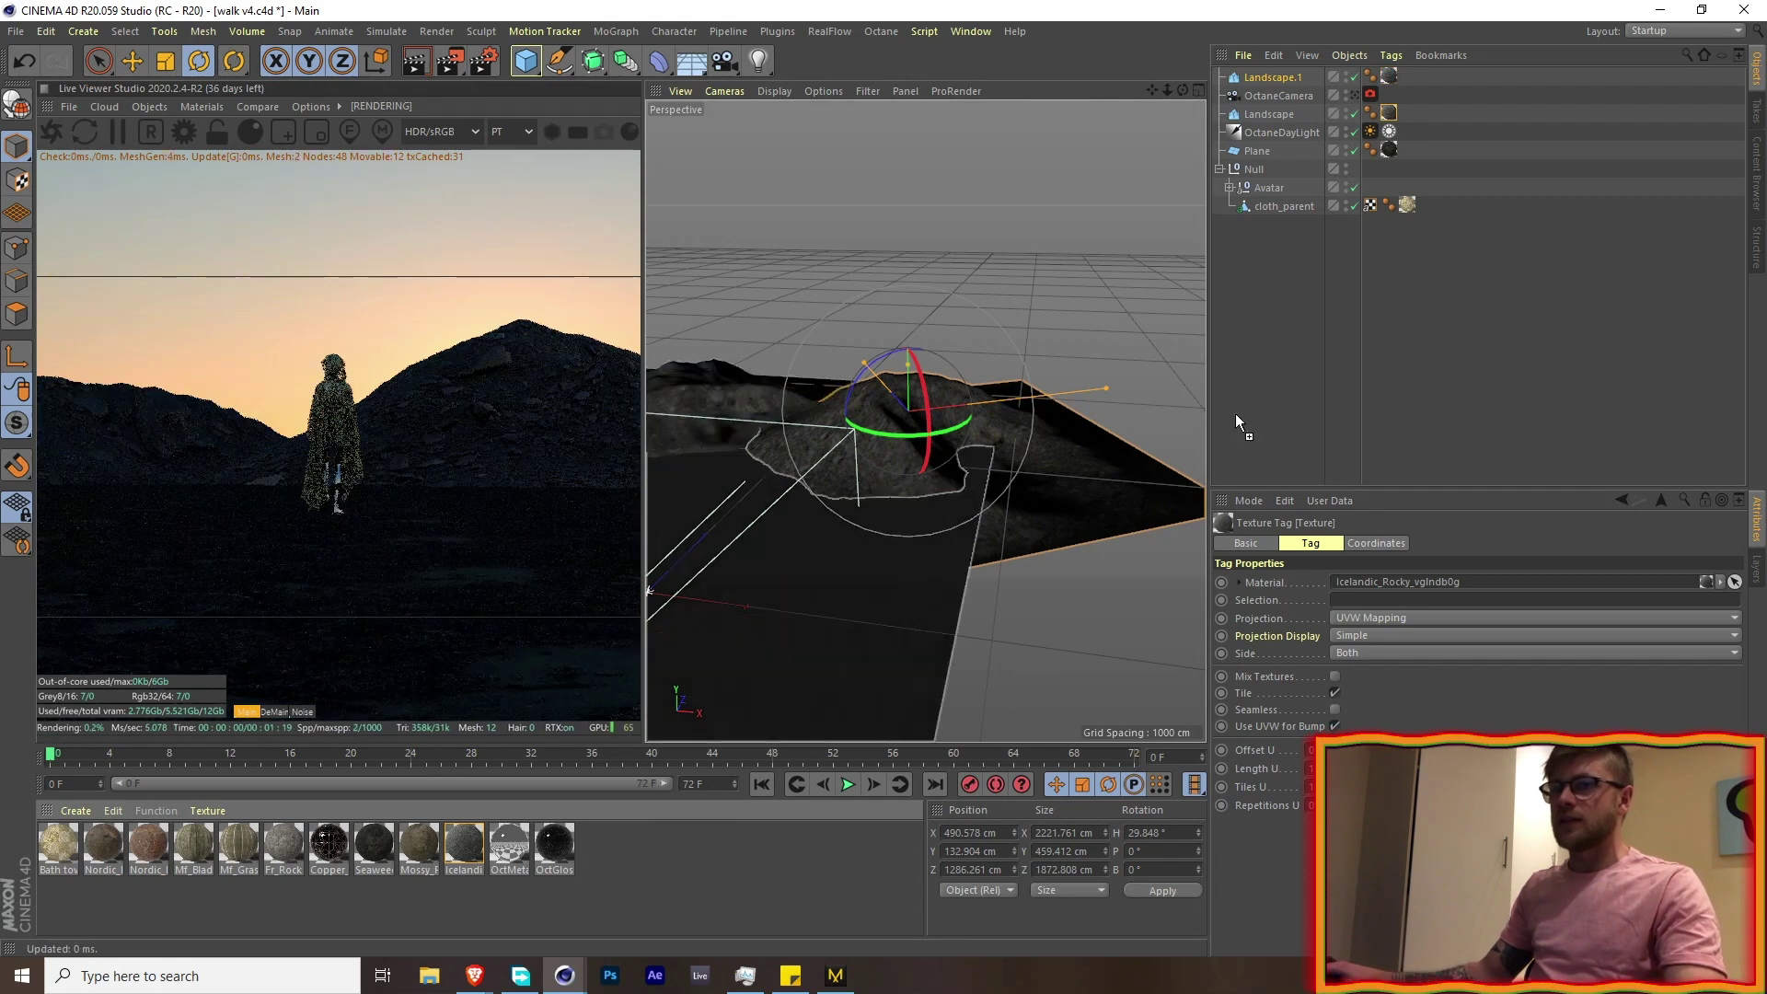
left_click_drag(1383, 108, 1389, 79)
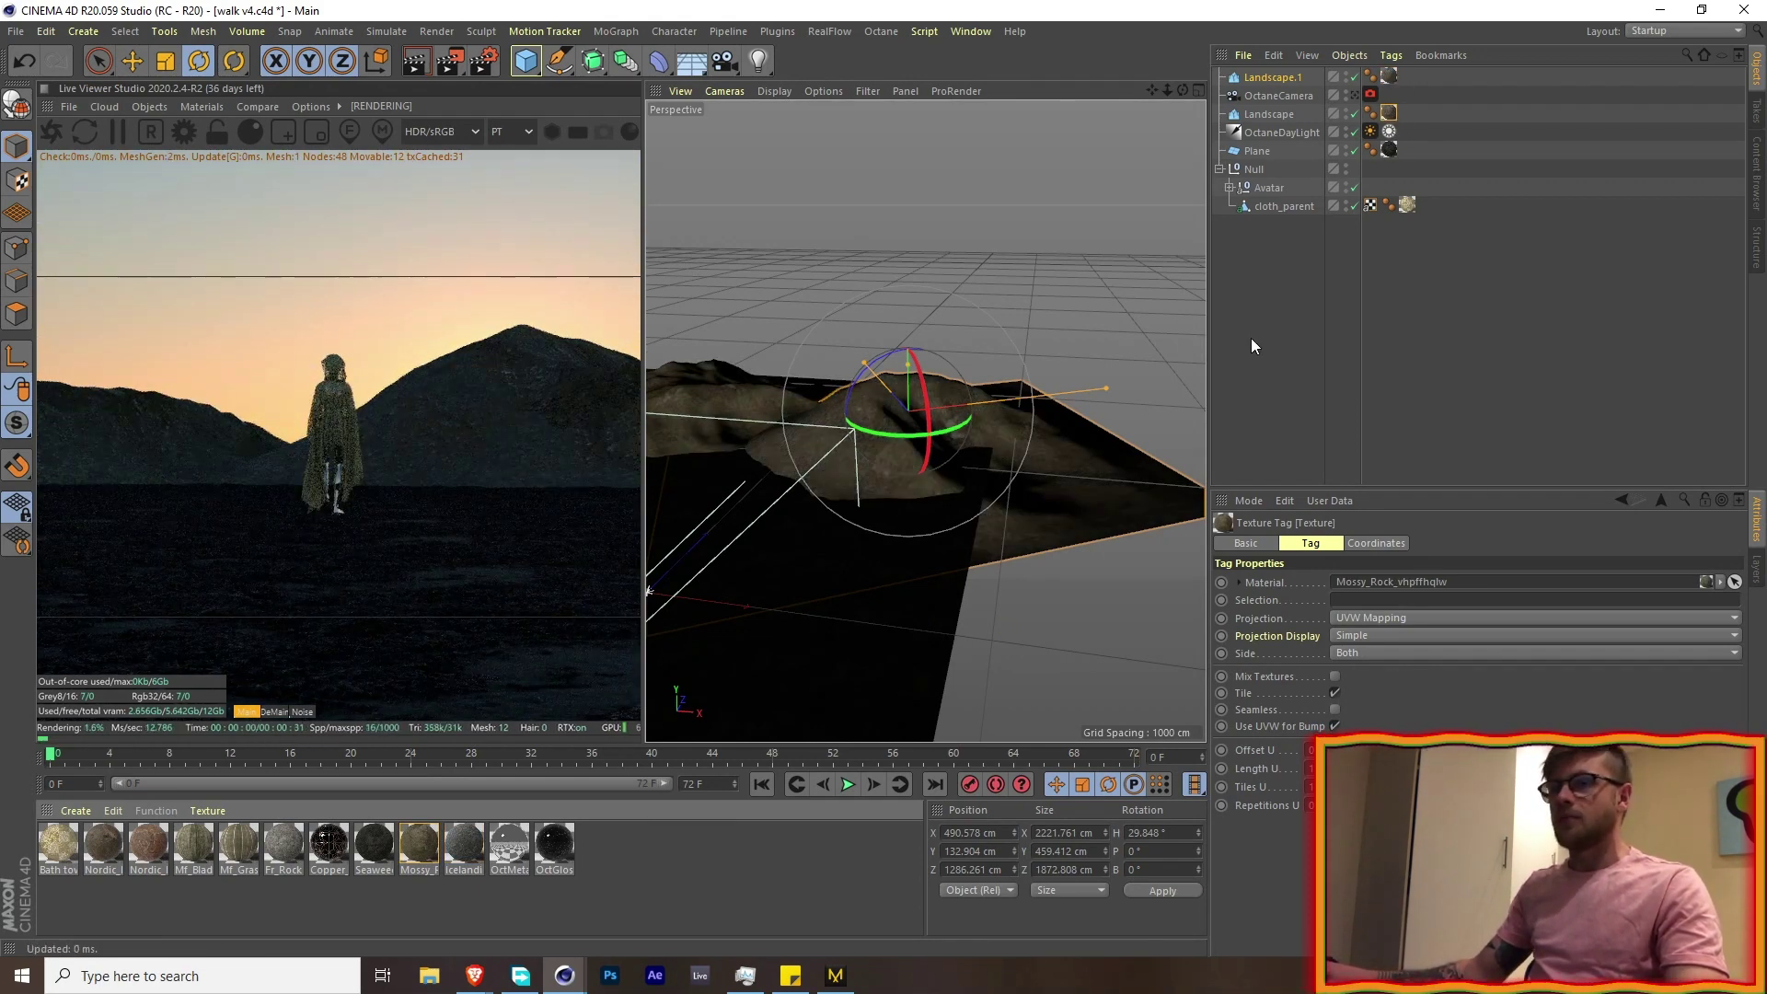
- Add a cube pillar of about 51 by 323 by 73 cm in front of the figure at about X 34, Y 159, Z 359 cm
left_click_drag(881, 428, 759, 482, "alt")
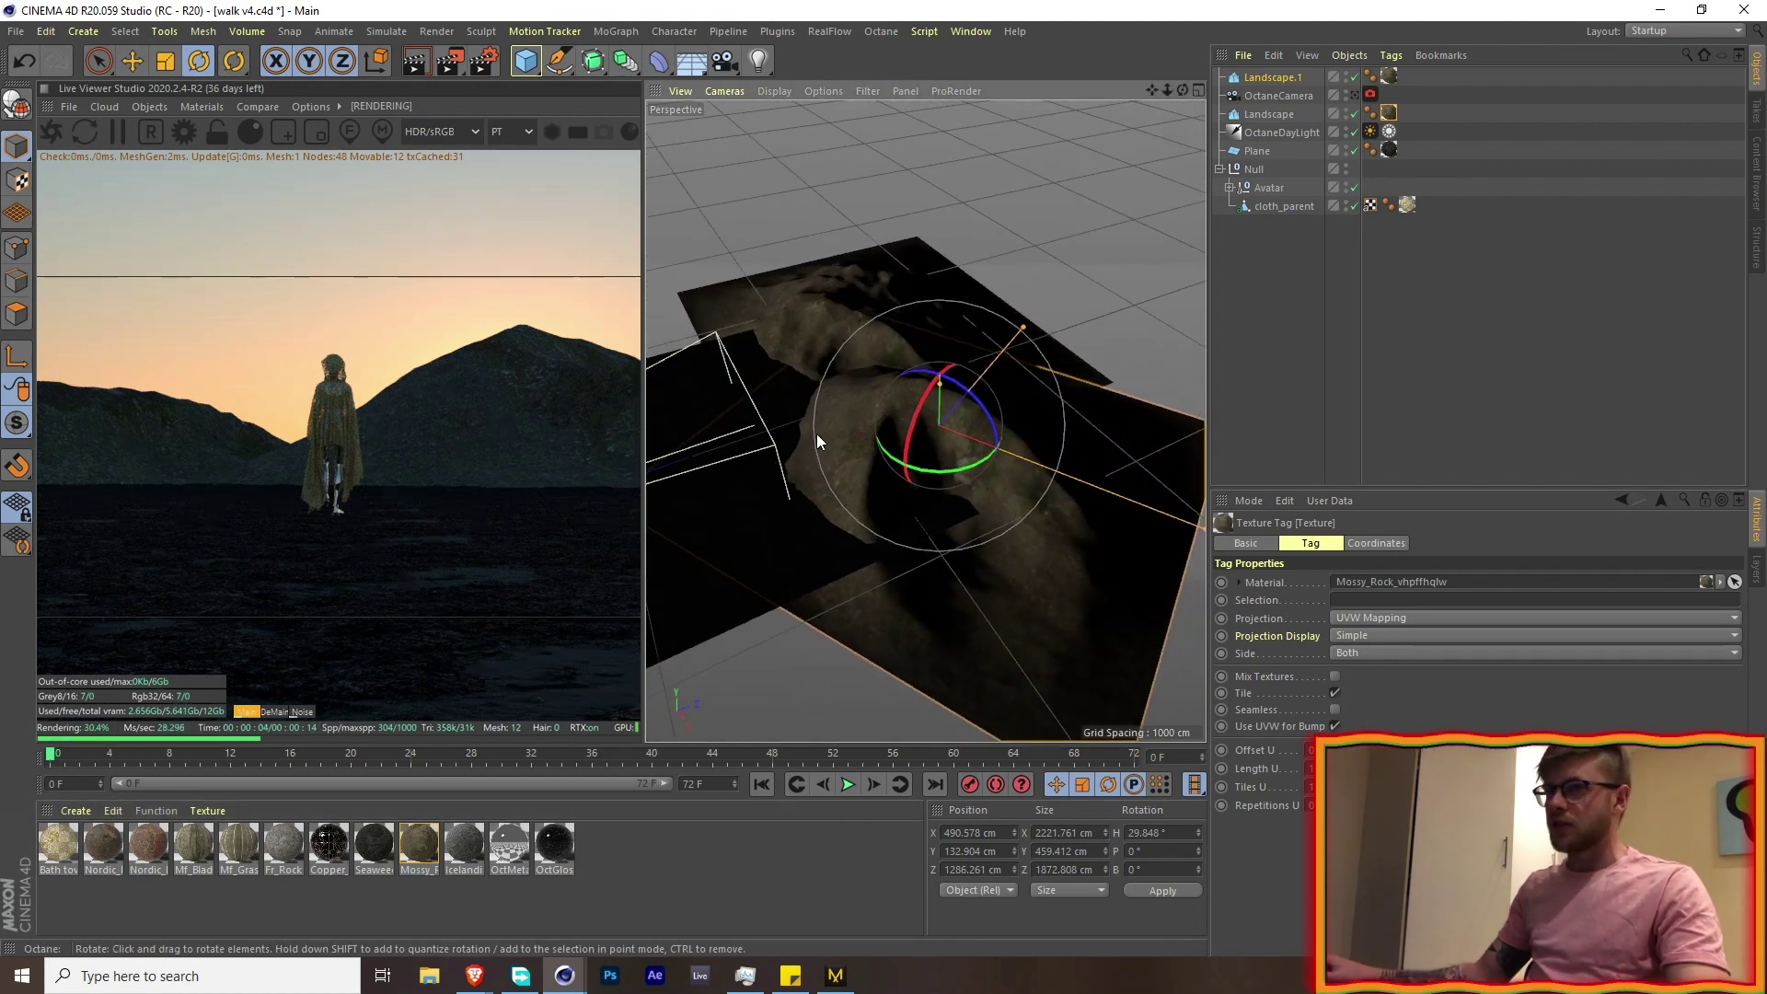
middle_click_drag(813, 433, 979, 360, "alt")
key("e")
scroll(979, 361, "down", 3)
scroll(979, 361, "down", 1)
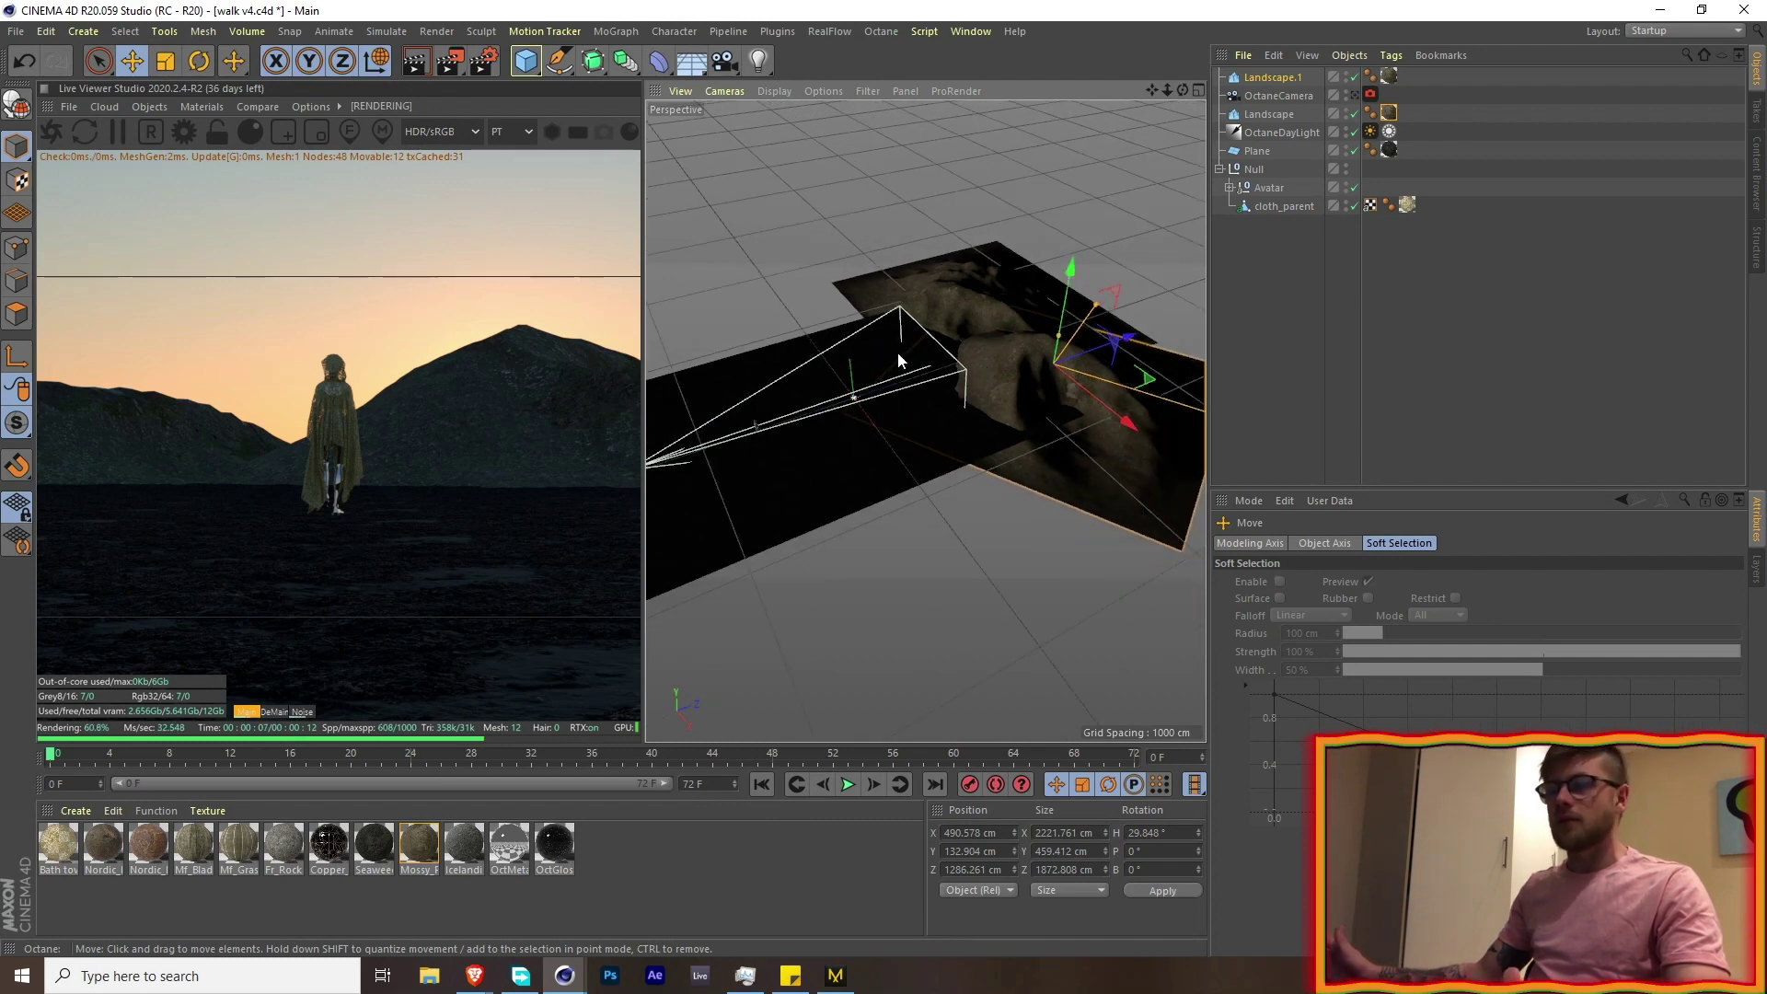
left_click_drag(539, 64, 699, 90)
scroll(858, 381, "up", 6)
left_click_drag(909, 408, 862, 434)
left_click_drag(848, 341, 1040, 299)
left_click_drag(822, 369, 901, 300)
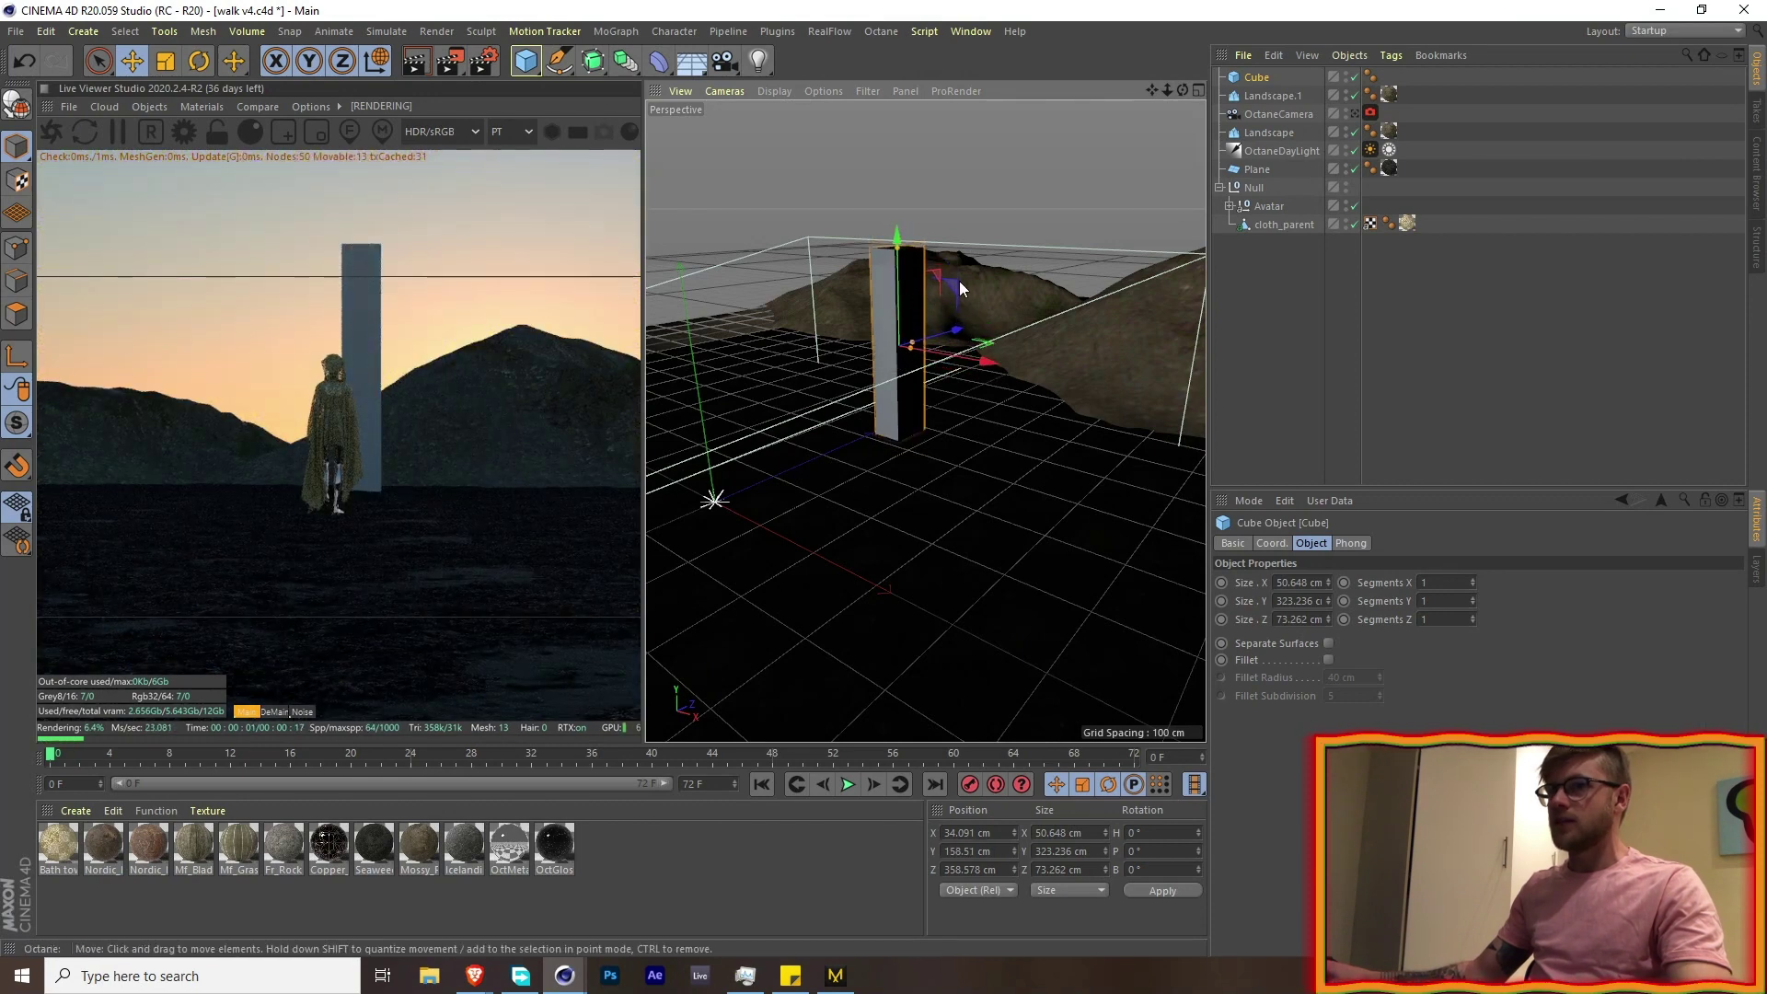
- Make the pillar editable, select its top edge on the positive X side and try moving that edge
left_click(1264, 77)
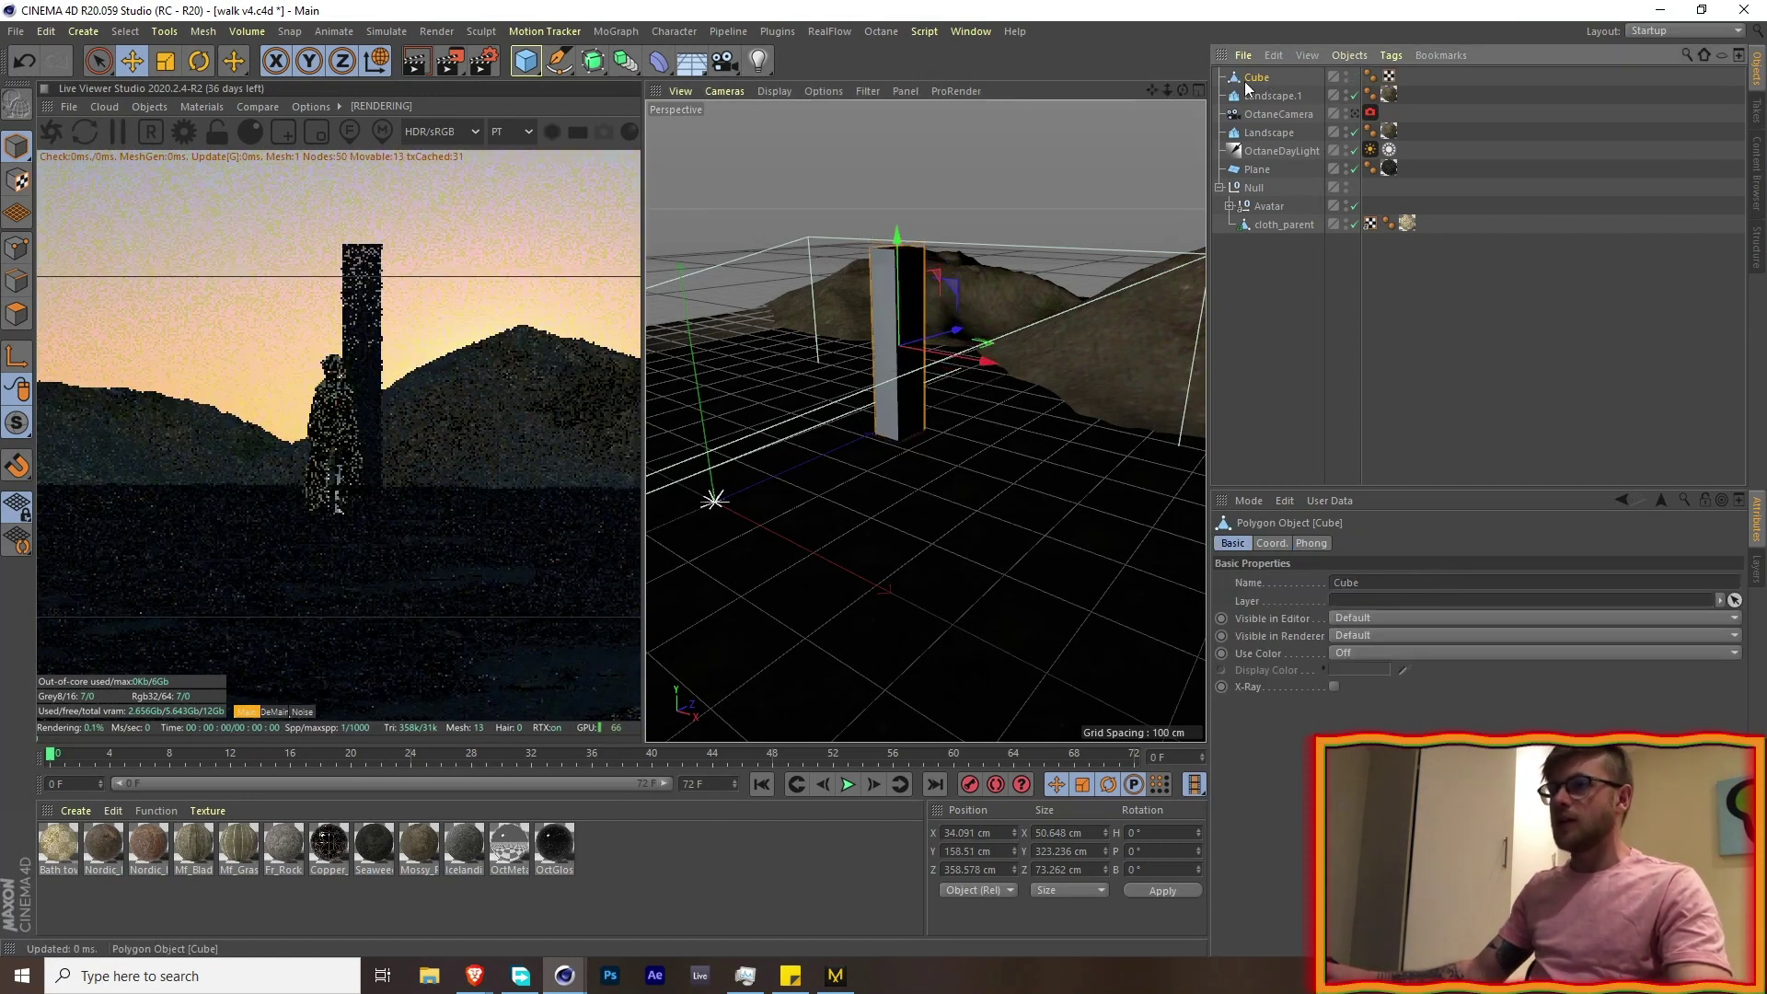
key("c")
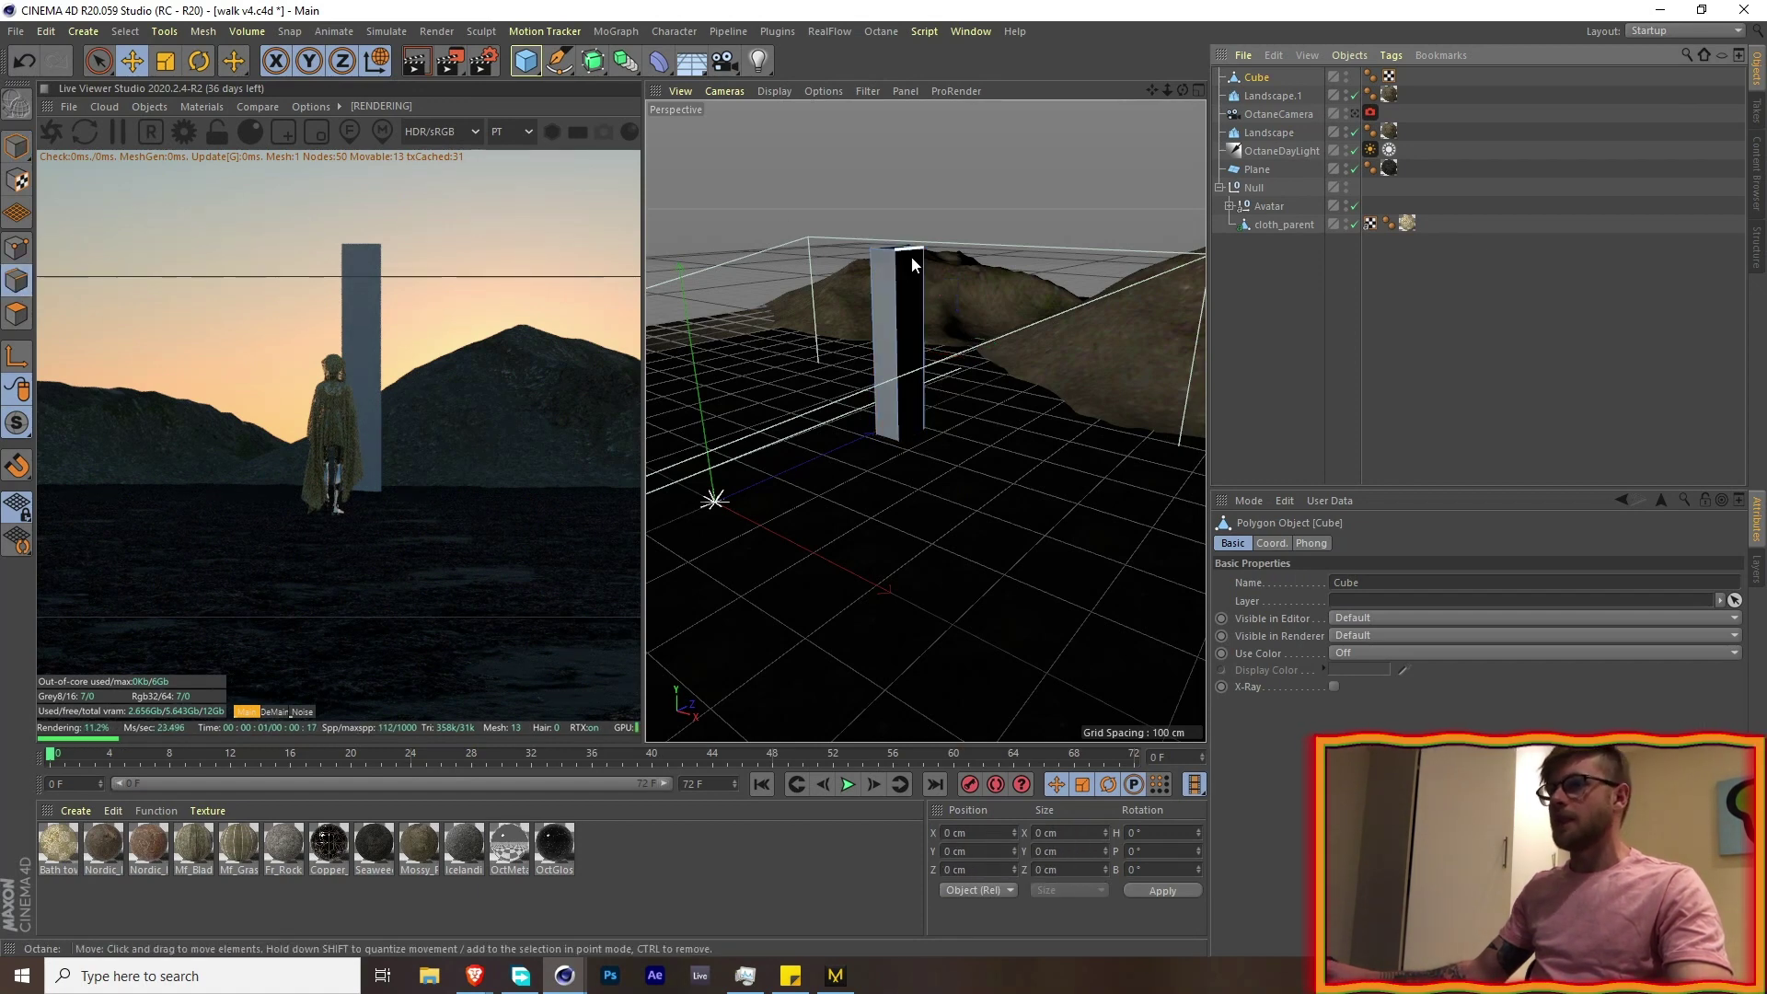
left_click(911, 257)
left_click_drag(902, 172, 939, 278)
key("ctrl+z")
- Cut a vertical loop into the pillar at about 22.9% offset and lower its outer top edge to about Y -9.5 cm for a slanted top
scroll(891, 248, "up", 4)
right_click(878, 320)
left_click(915, 548)
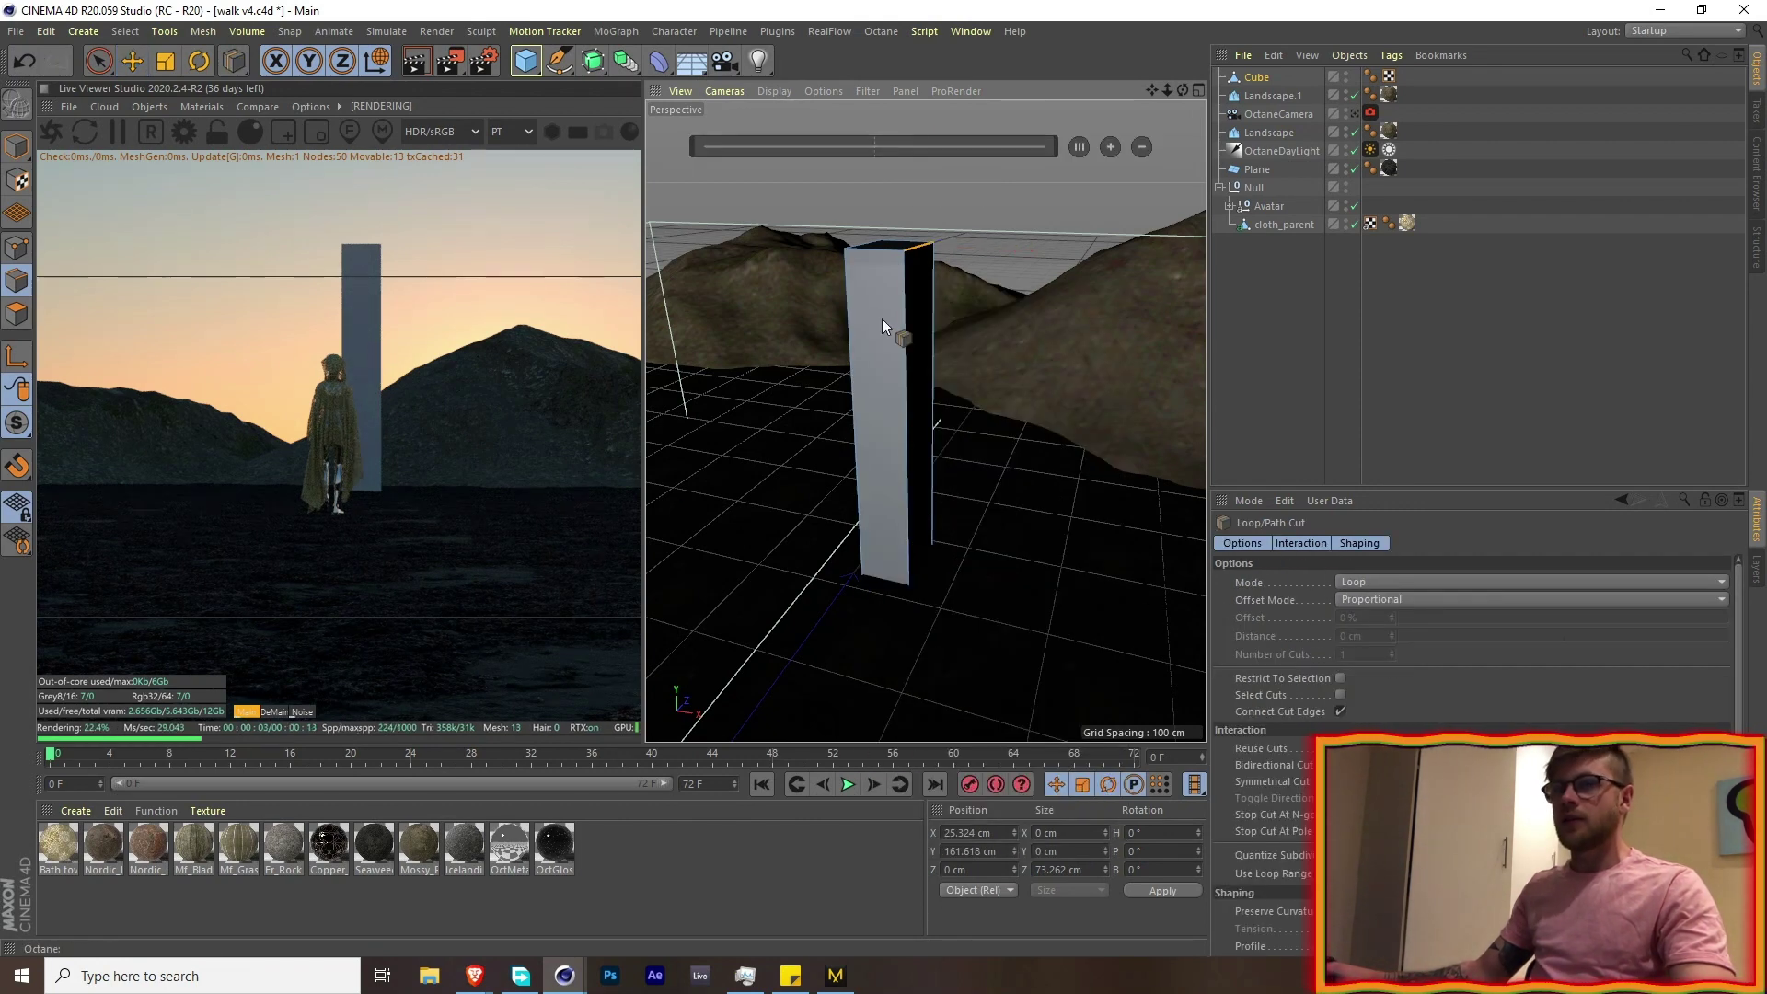
left_click(858, 255)
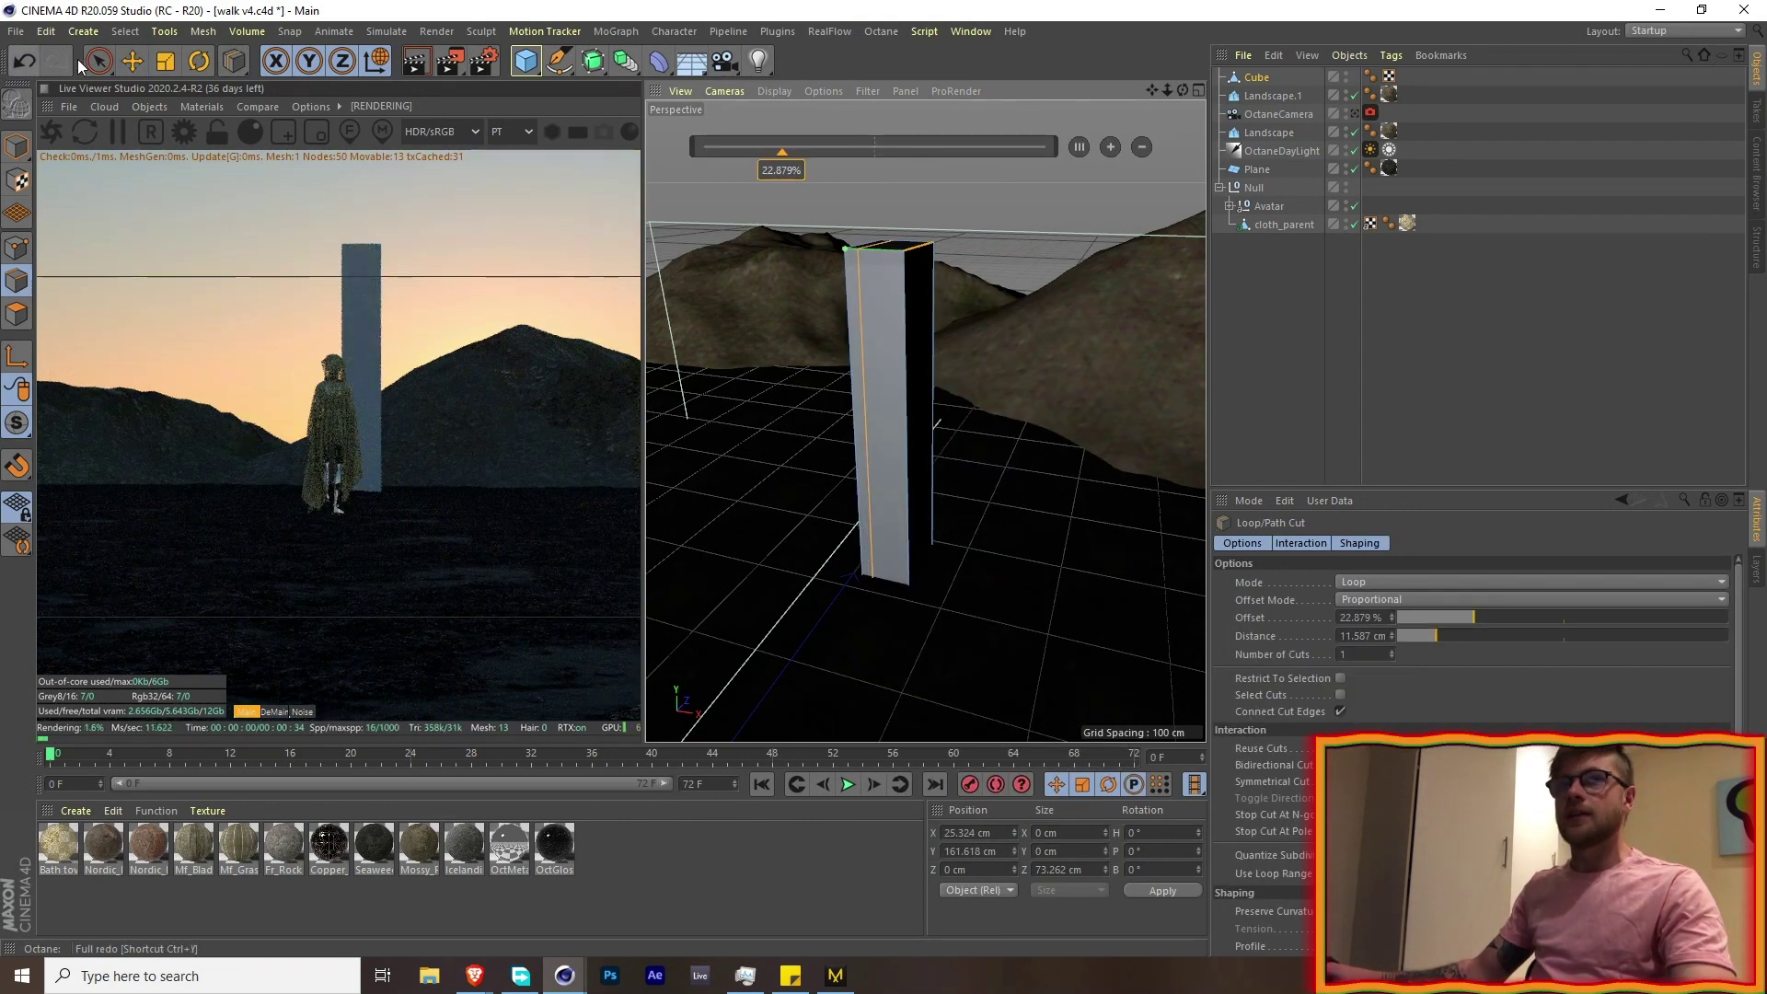
left_click(100, 63)
left_click_drag(918, 165, 911, 326)
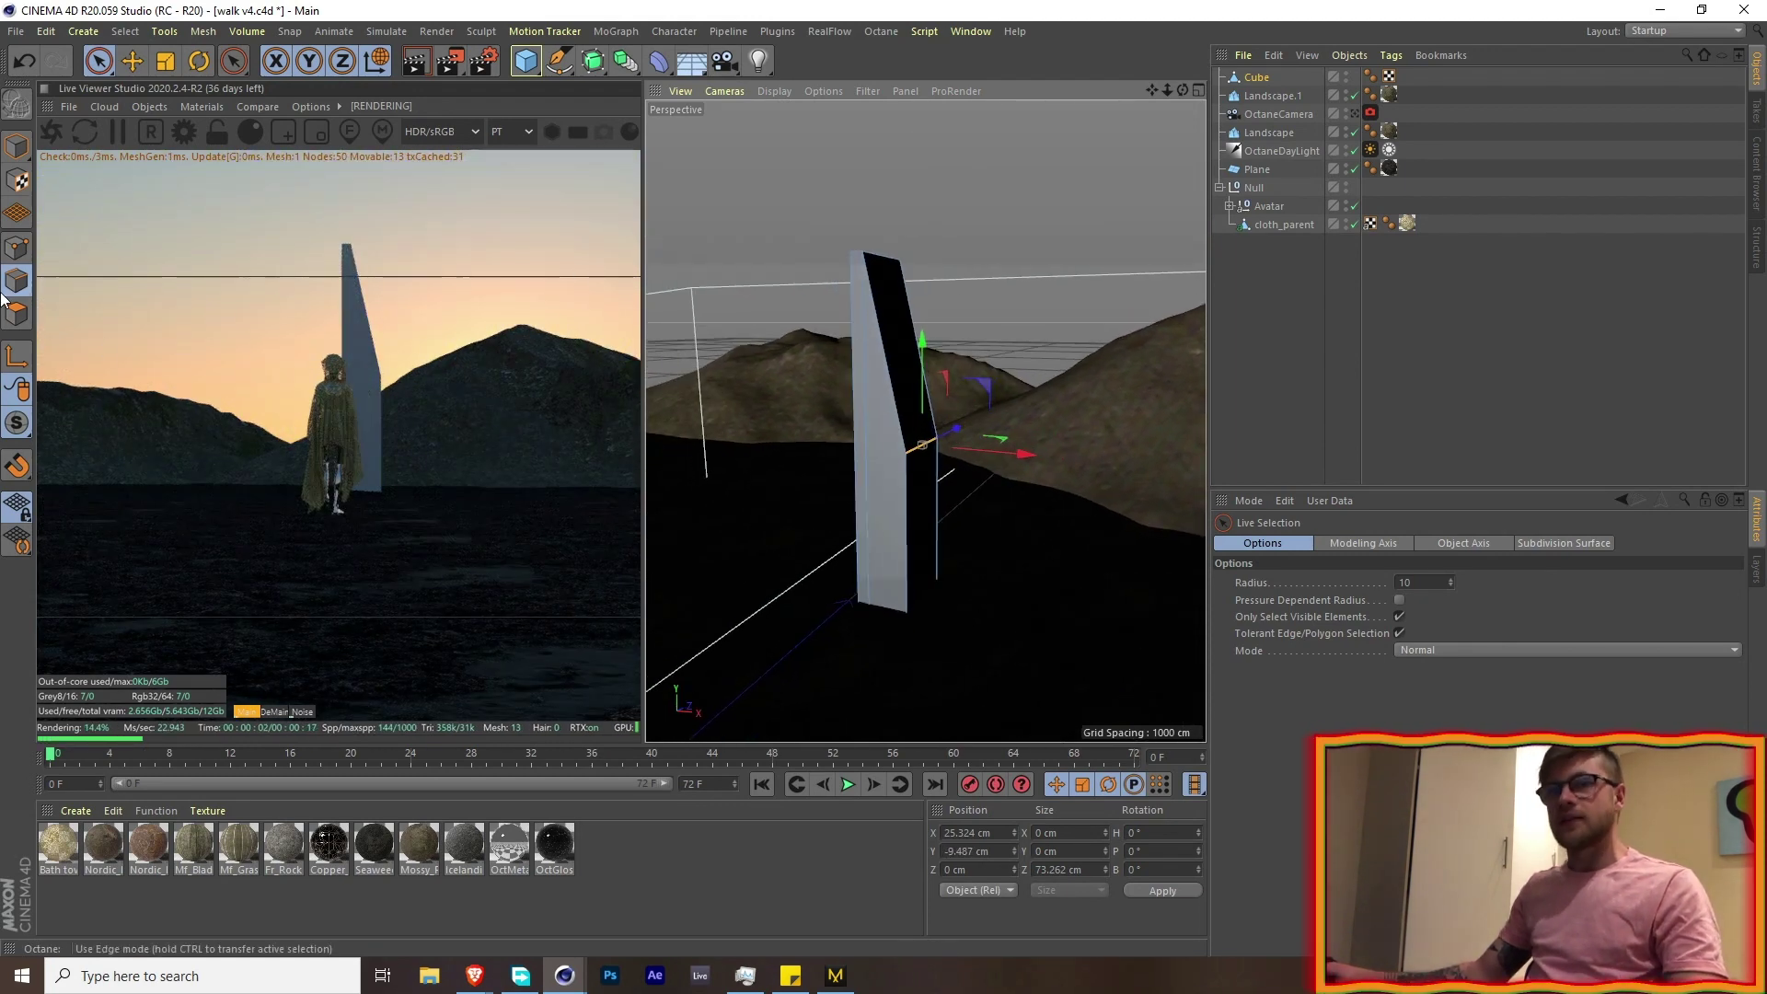
- Loop-select the outline edges of the pillar's opposite faces and bevel them with an offset of about 5.3 cm
key("u")
key("l")
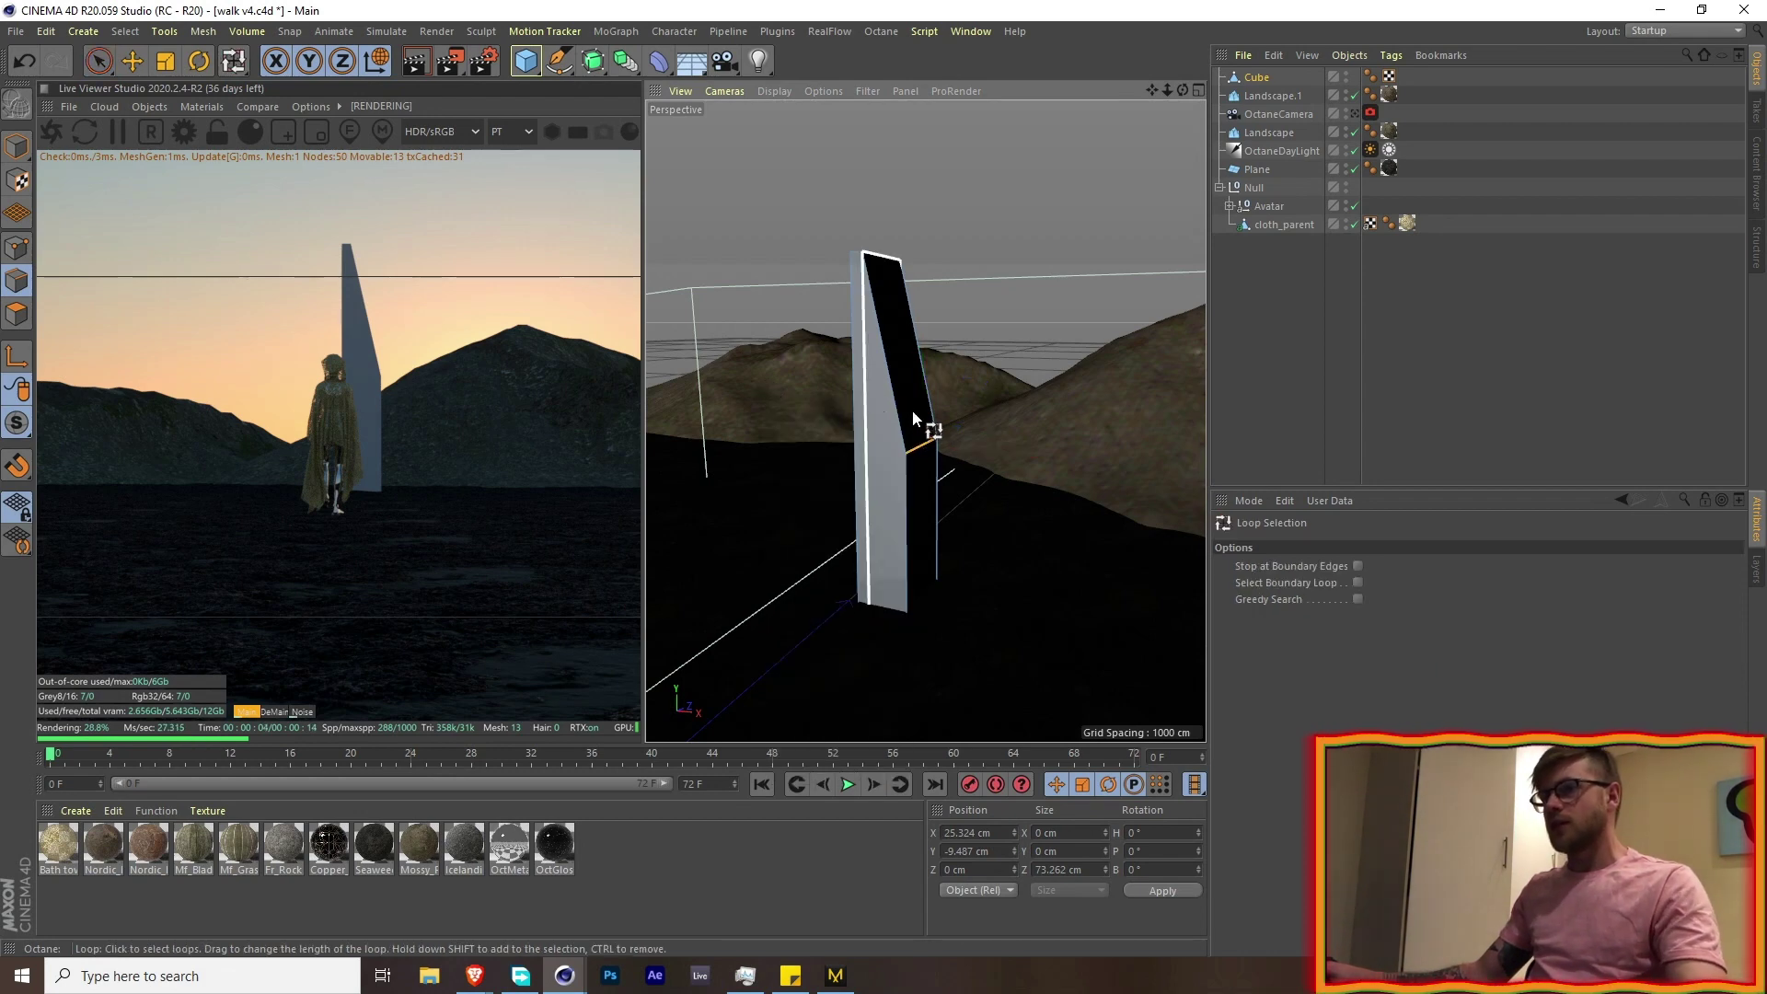
left_click(854, 453, "shift")
left_click_drag(900, 463, 1128, 462, "alt")
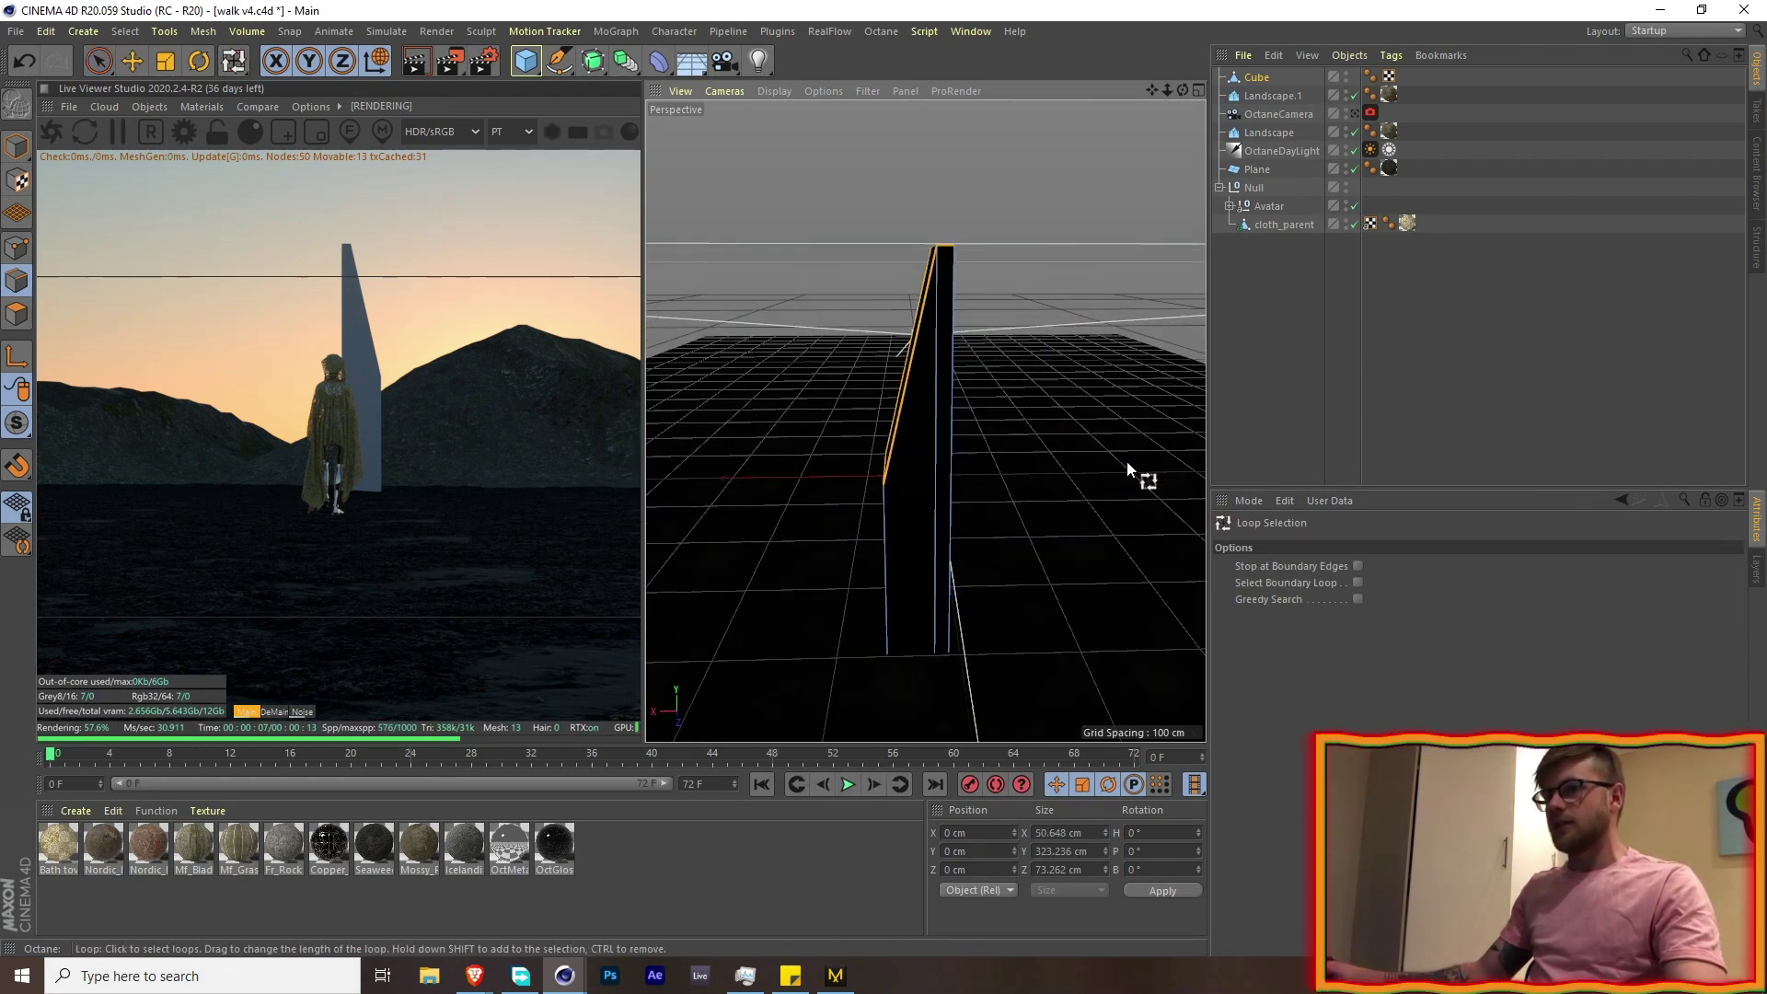
left_click(947, 444, "shift")
left_click_drag(935, 417, 653, 378, "alt")
right_click(982, 373)
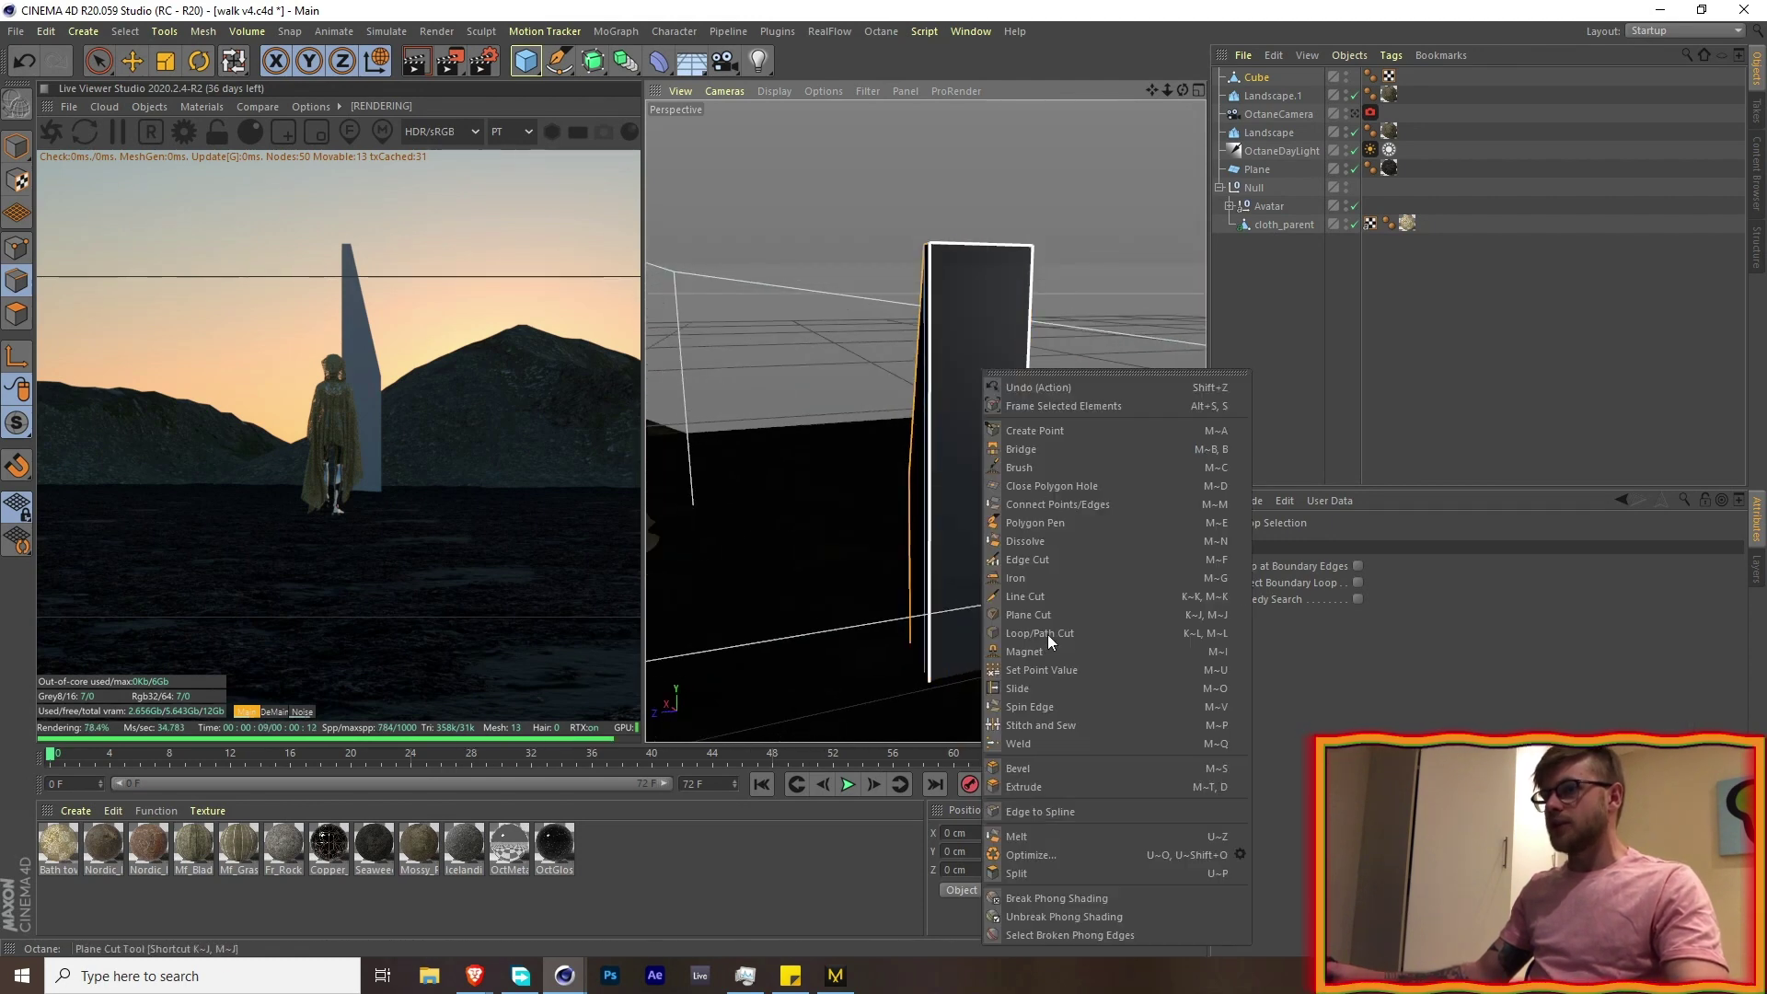
left_click(1040, 773)
right_click(1007, 707)
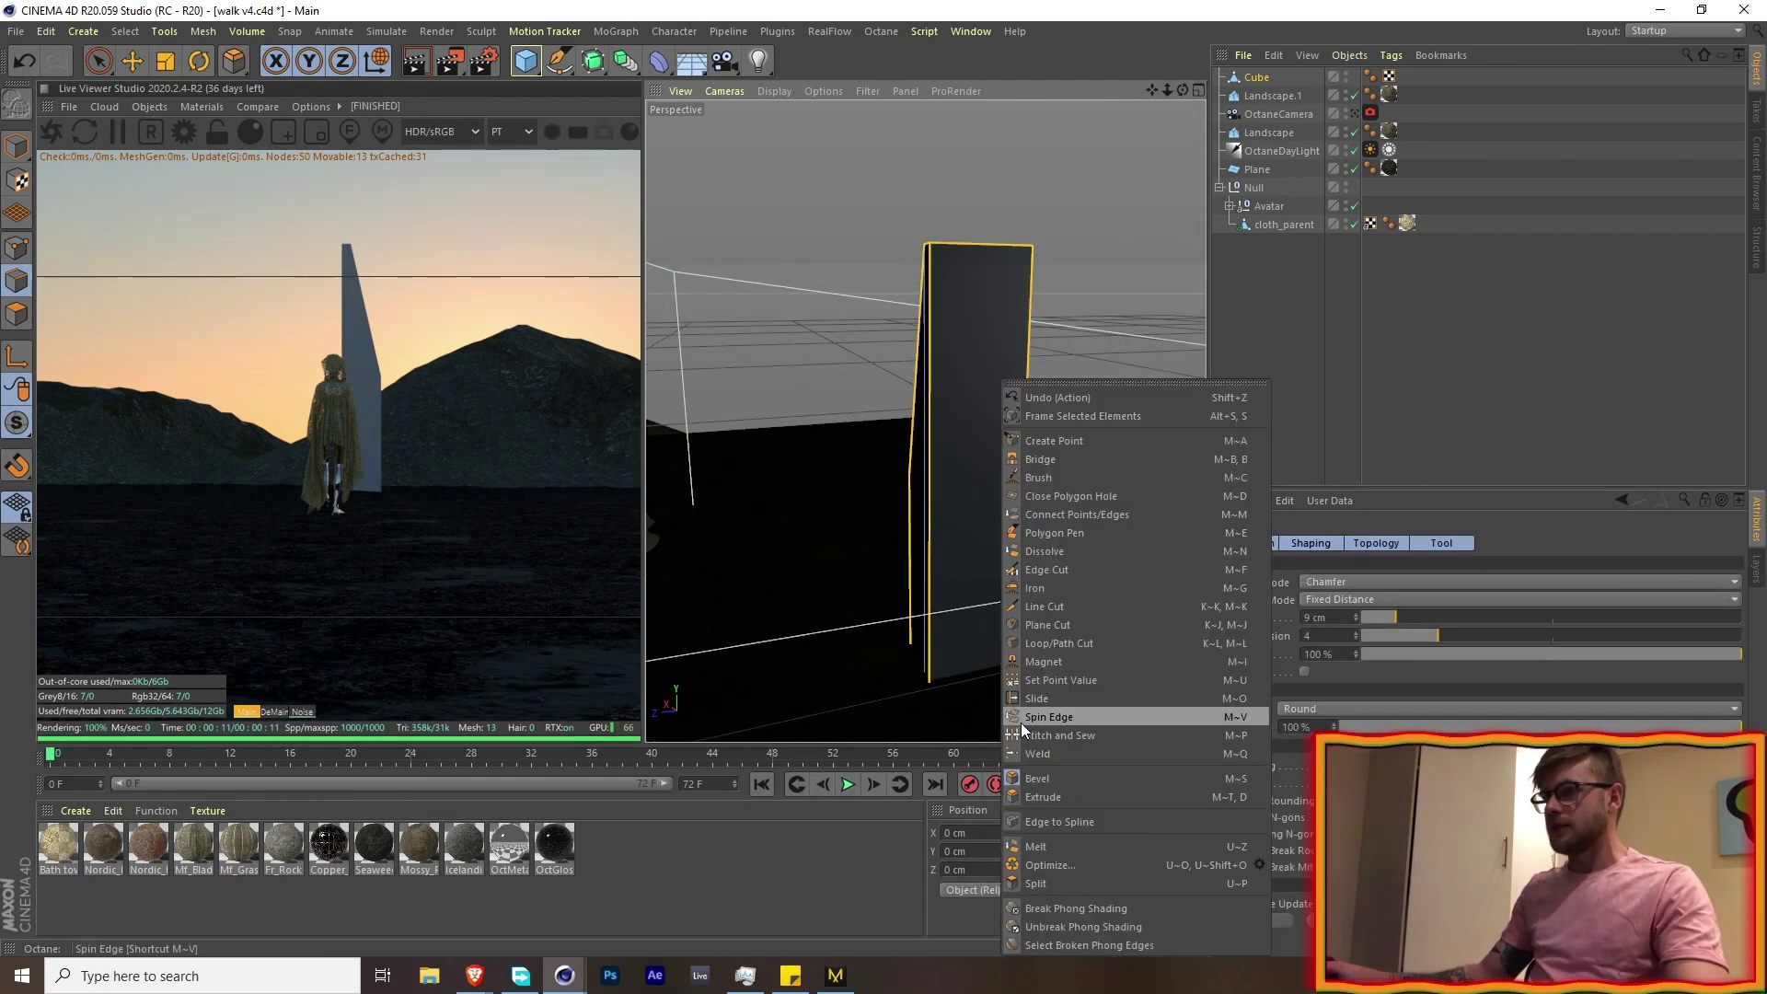
left_click(1037, 780)
left_click_drag(1001, 330, 790, 345, "alt")
left_click_drag(1125, 327, 1174, 330)
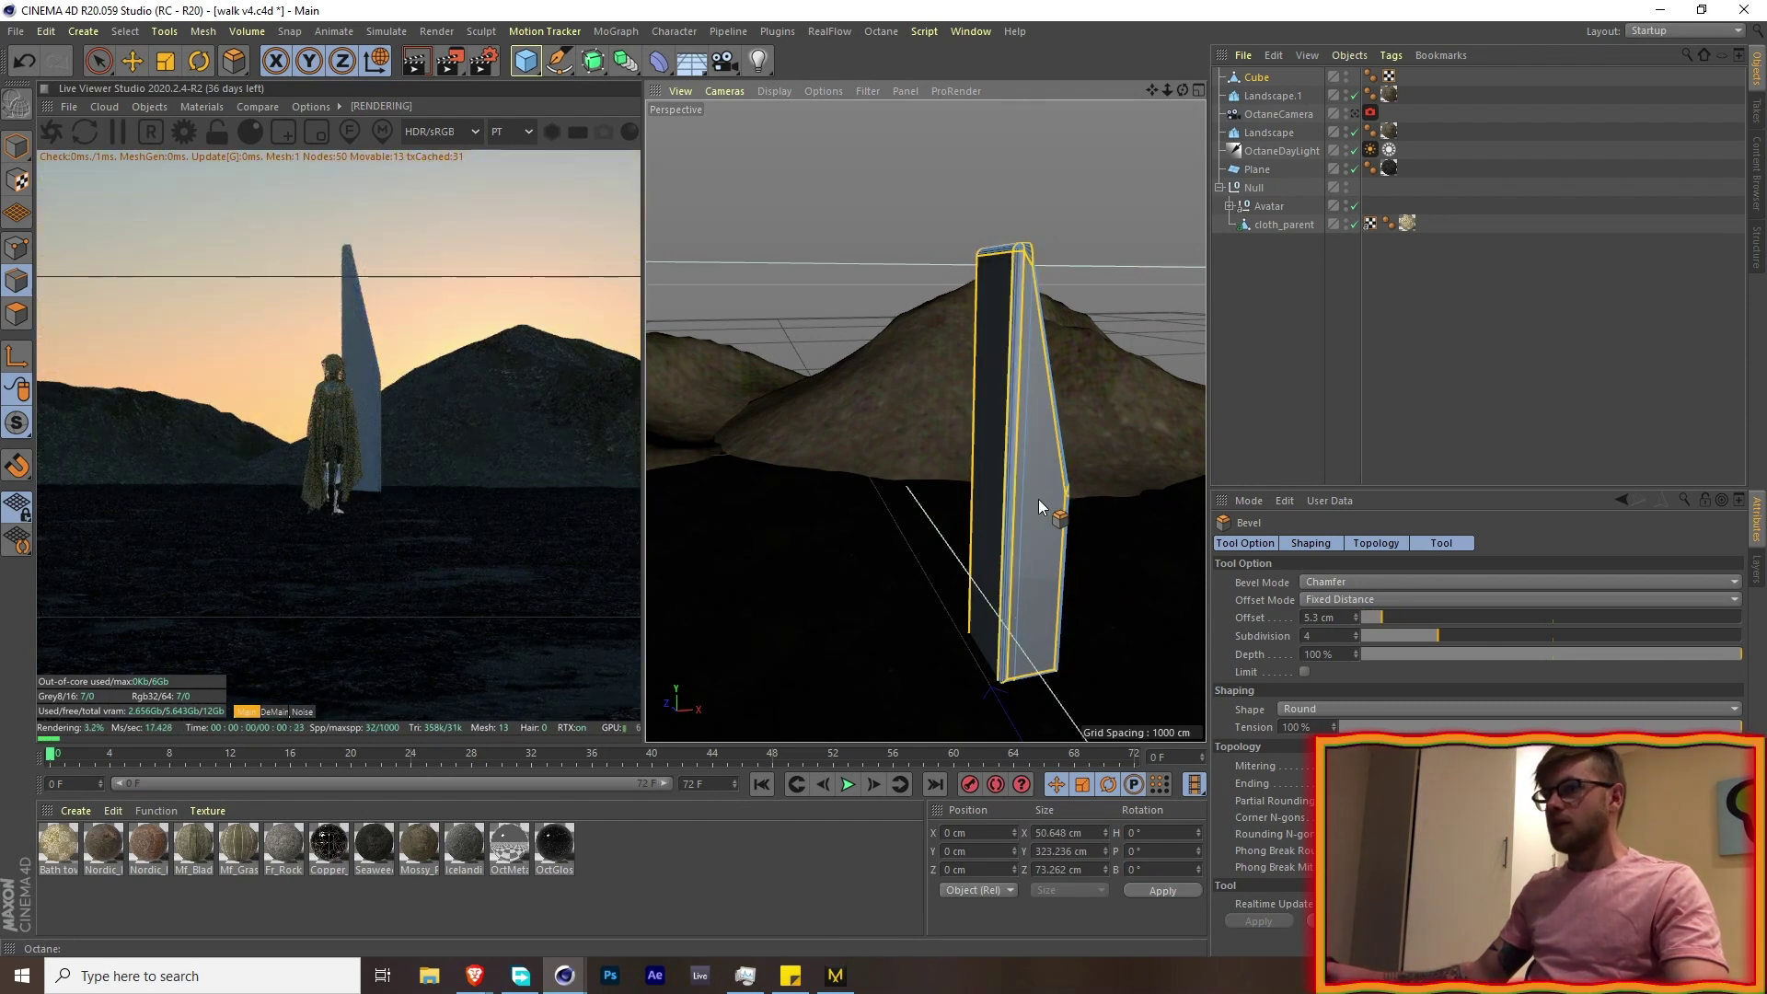
left_click_drag(1038, 498, 880, 478, "alt")
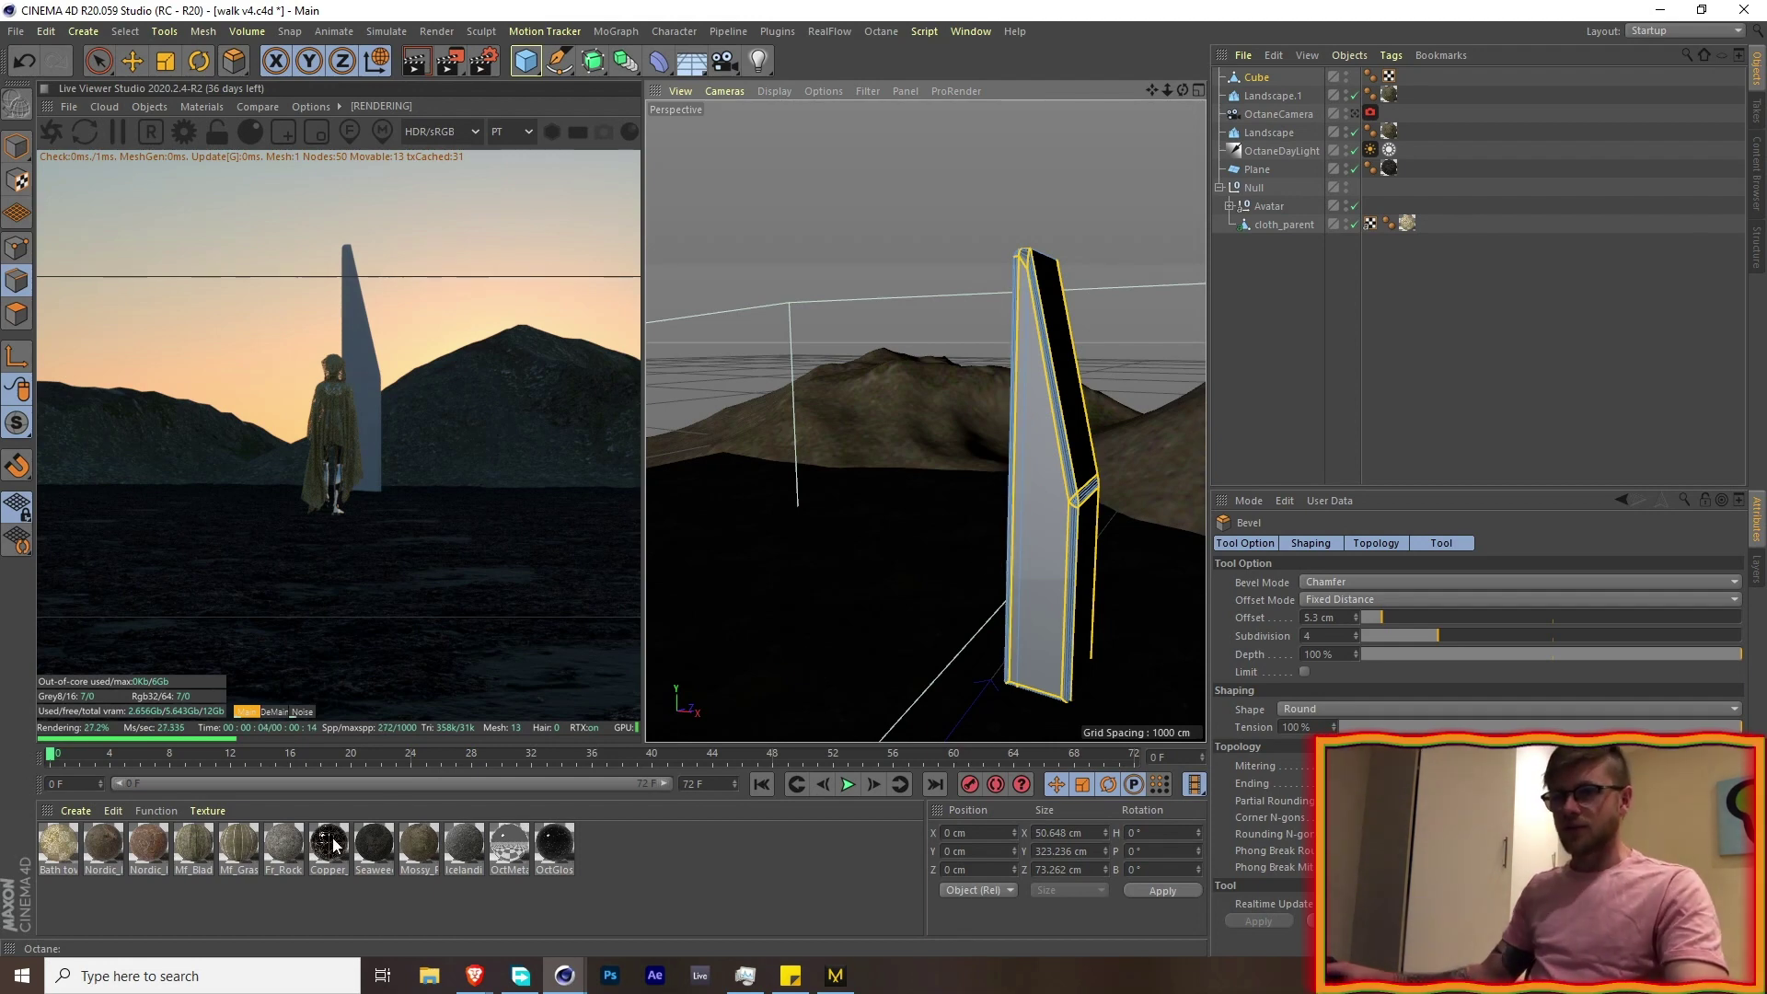
- Apply the Copper_Inlay_Marble material to the pillar and set its texture projection to Cubic
left_click_drag(329, 852, 1190, 156)
left_click_drag(1264, 81, 1264, 81)
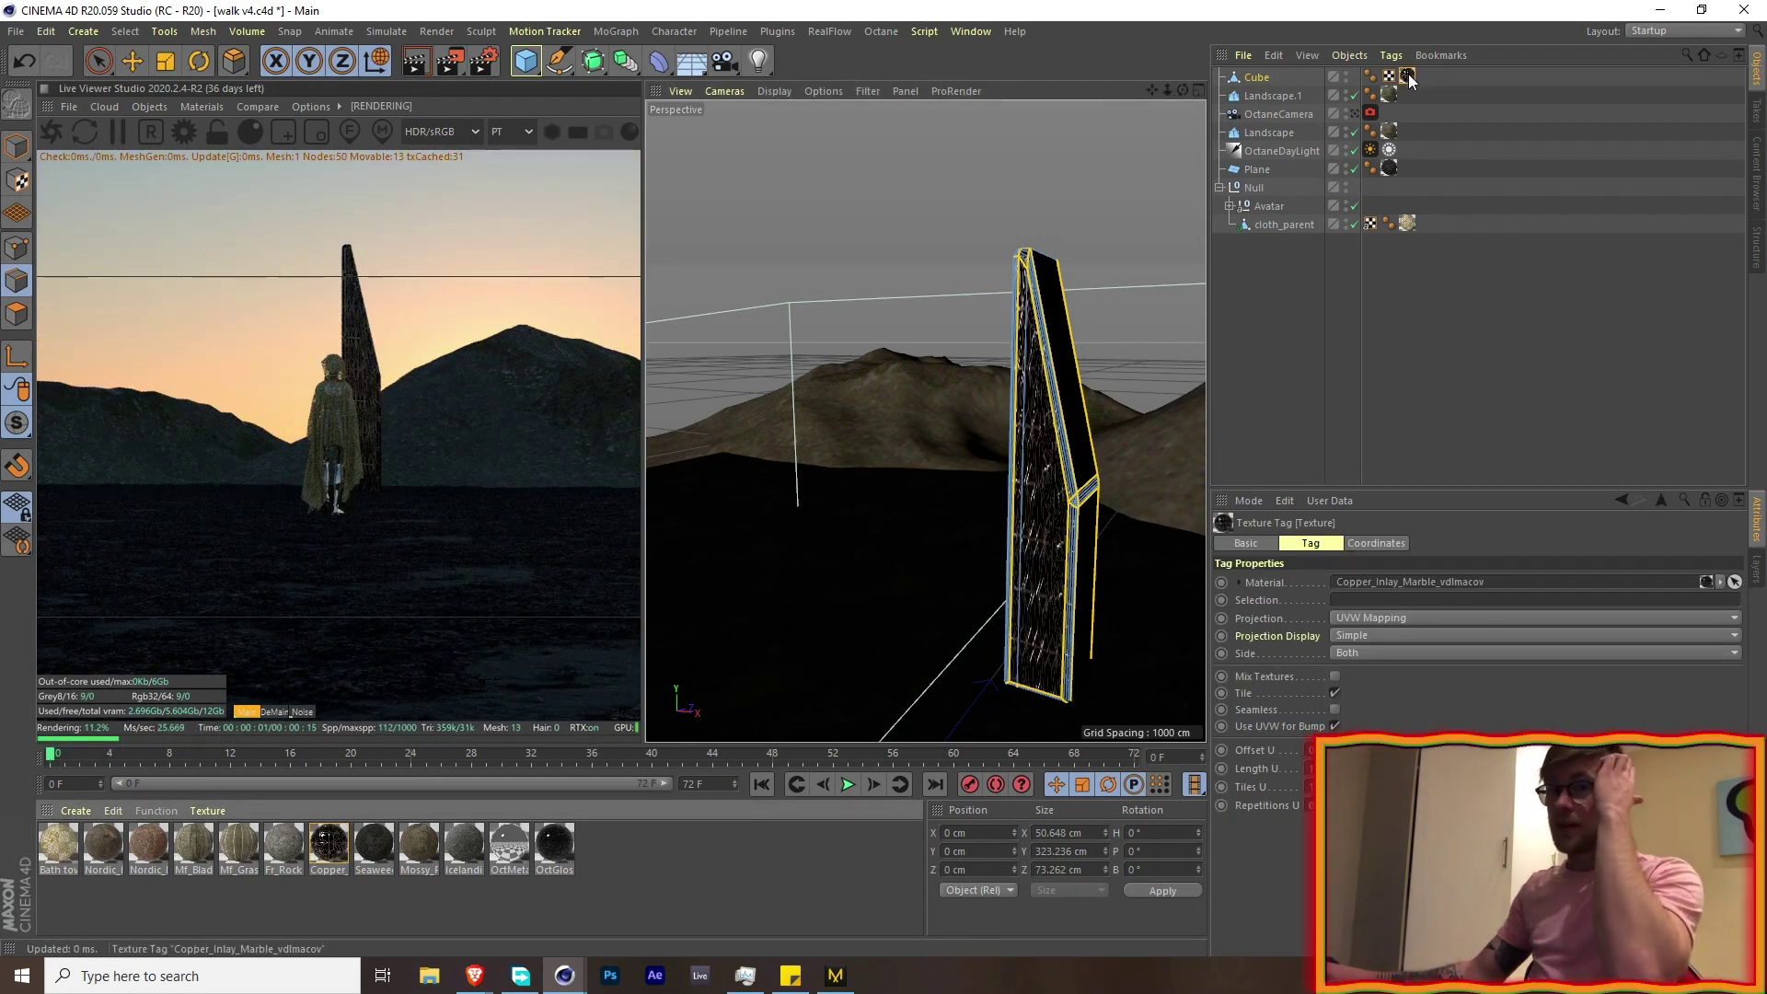
left_click(1404, 613)
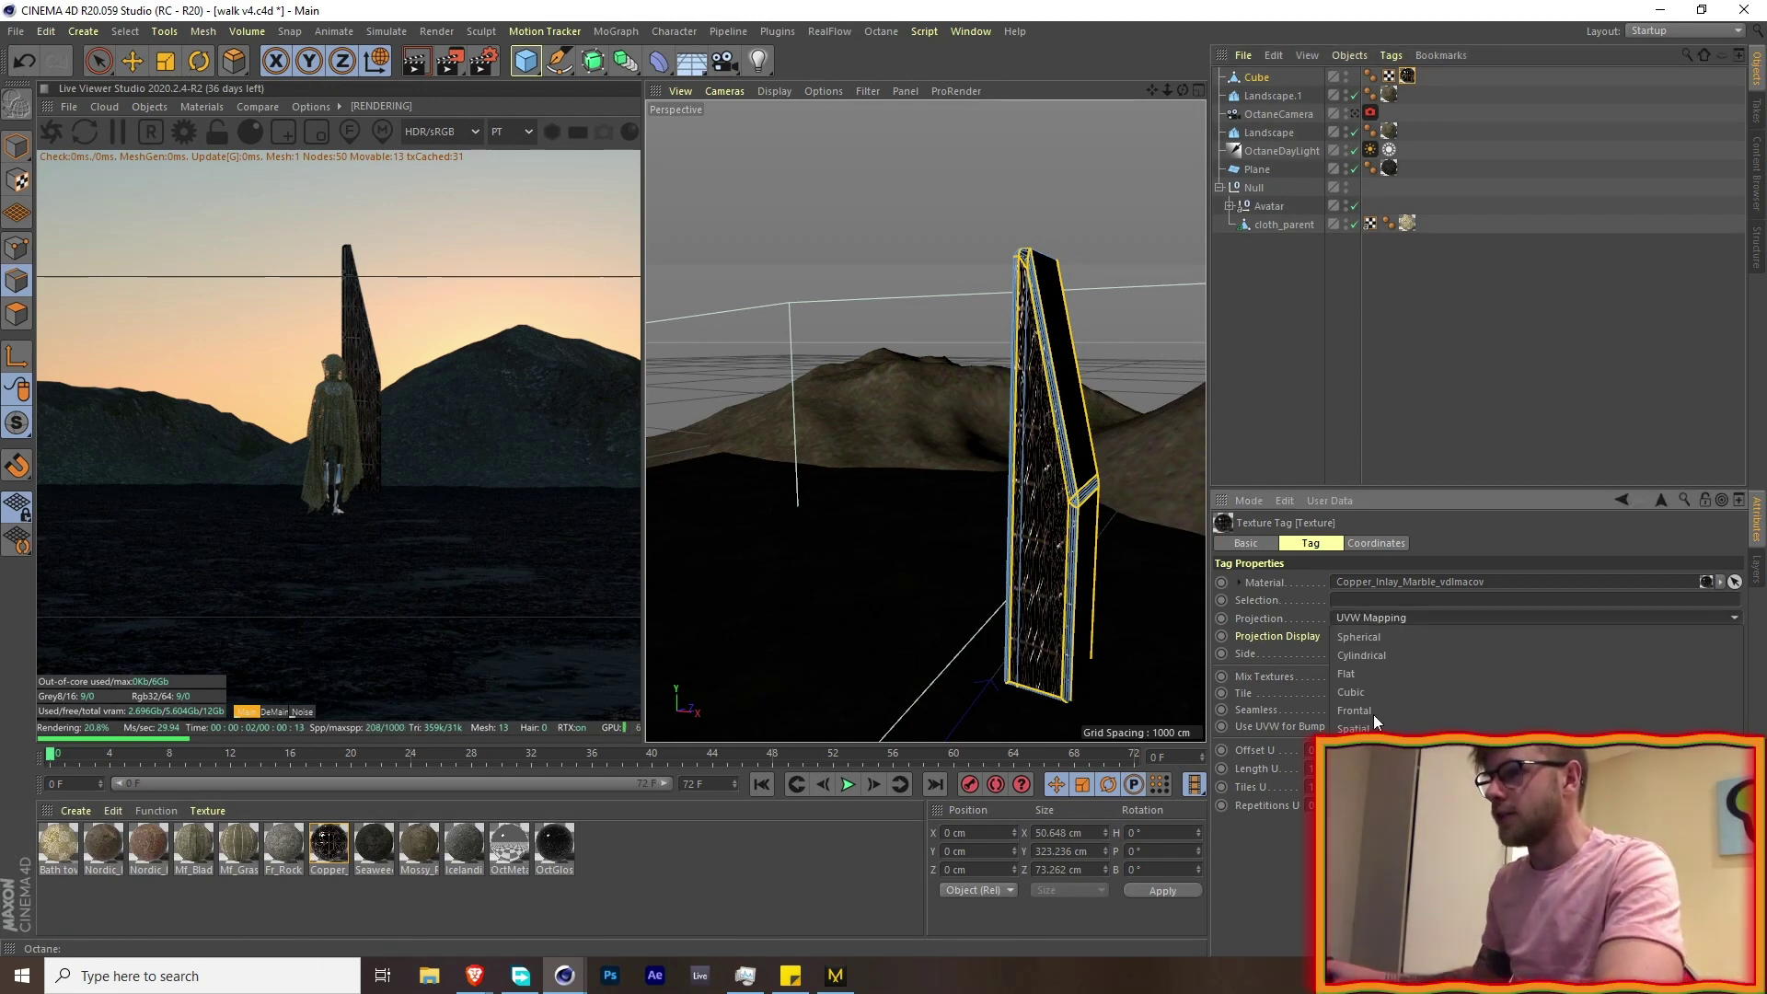
left_click(1378, 687)
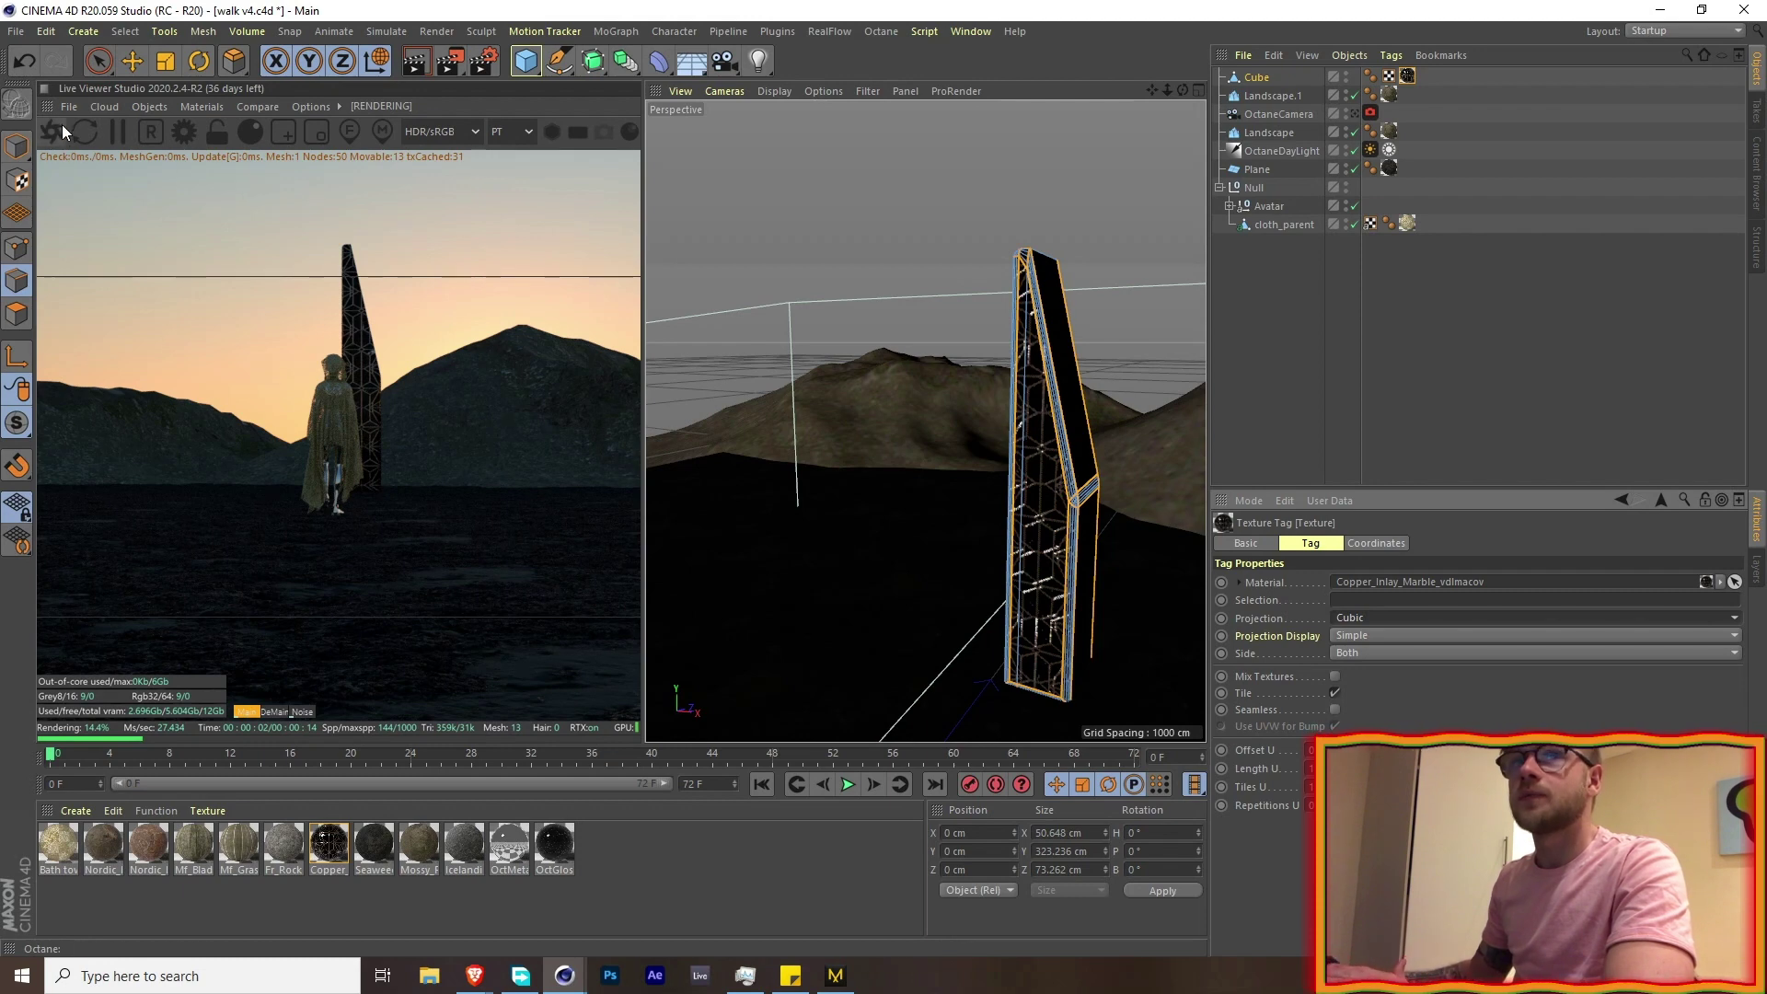
- Place a second pillar copy at about X -76 cm, about 59 cm deep, with its heading rotated to about 171°
left_click(103, 62)
left_click(17, 149)
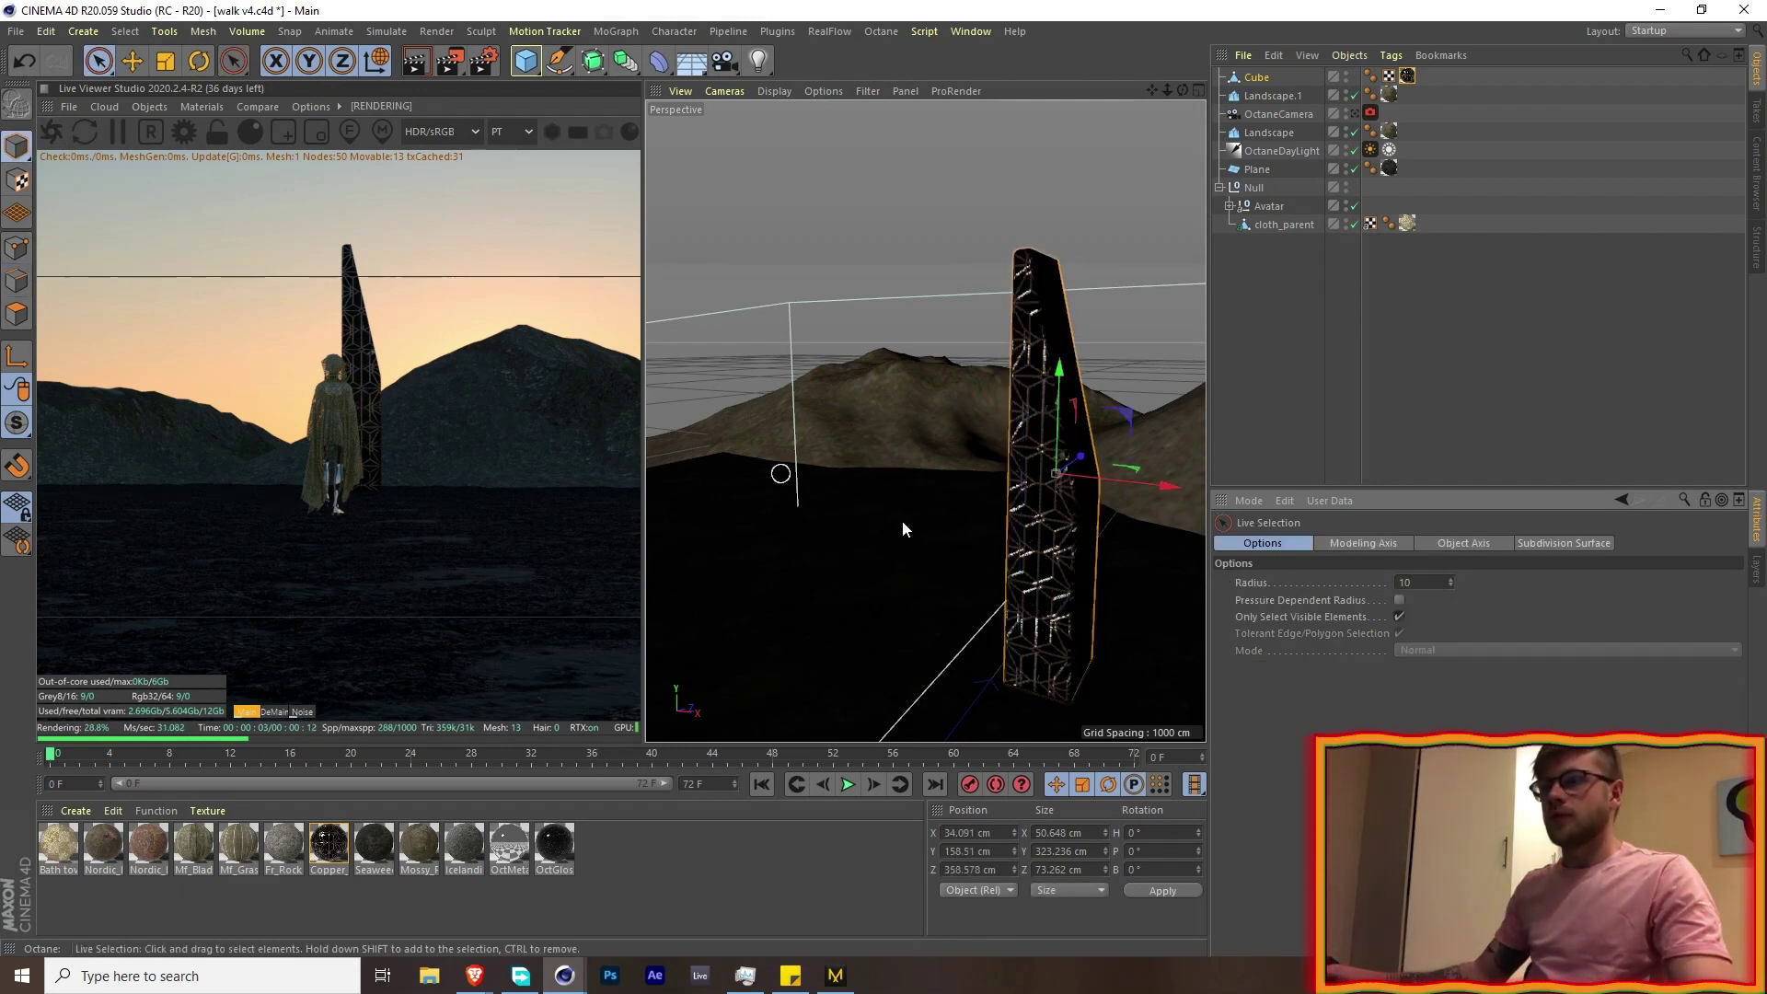
scroll(966, 557, "down", 5)
left_click_drag(947, 547, 1179, 399, "alt")
key("t")
key("r")
key("e")
key("r")
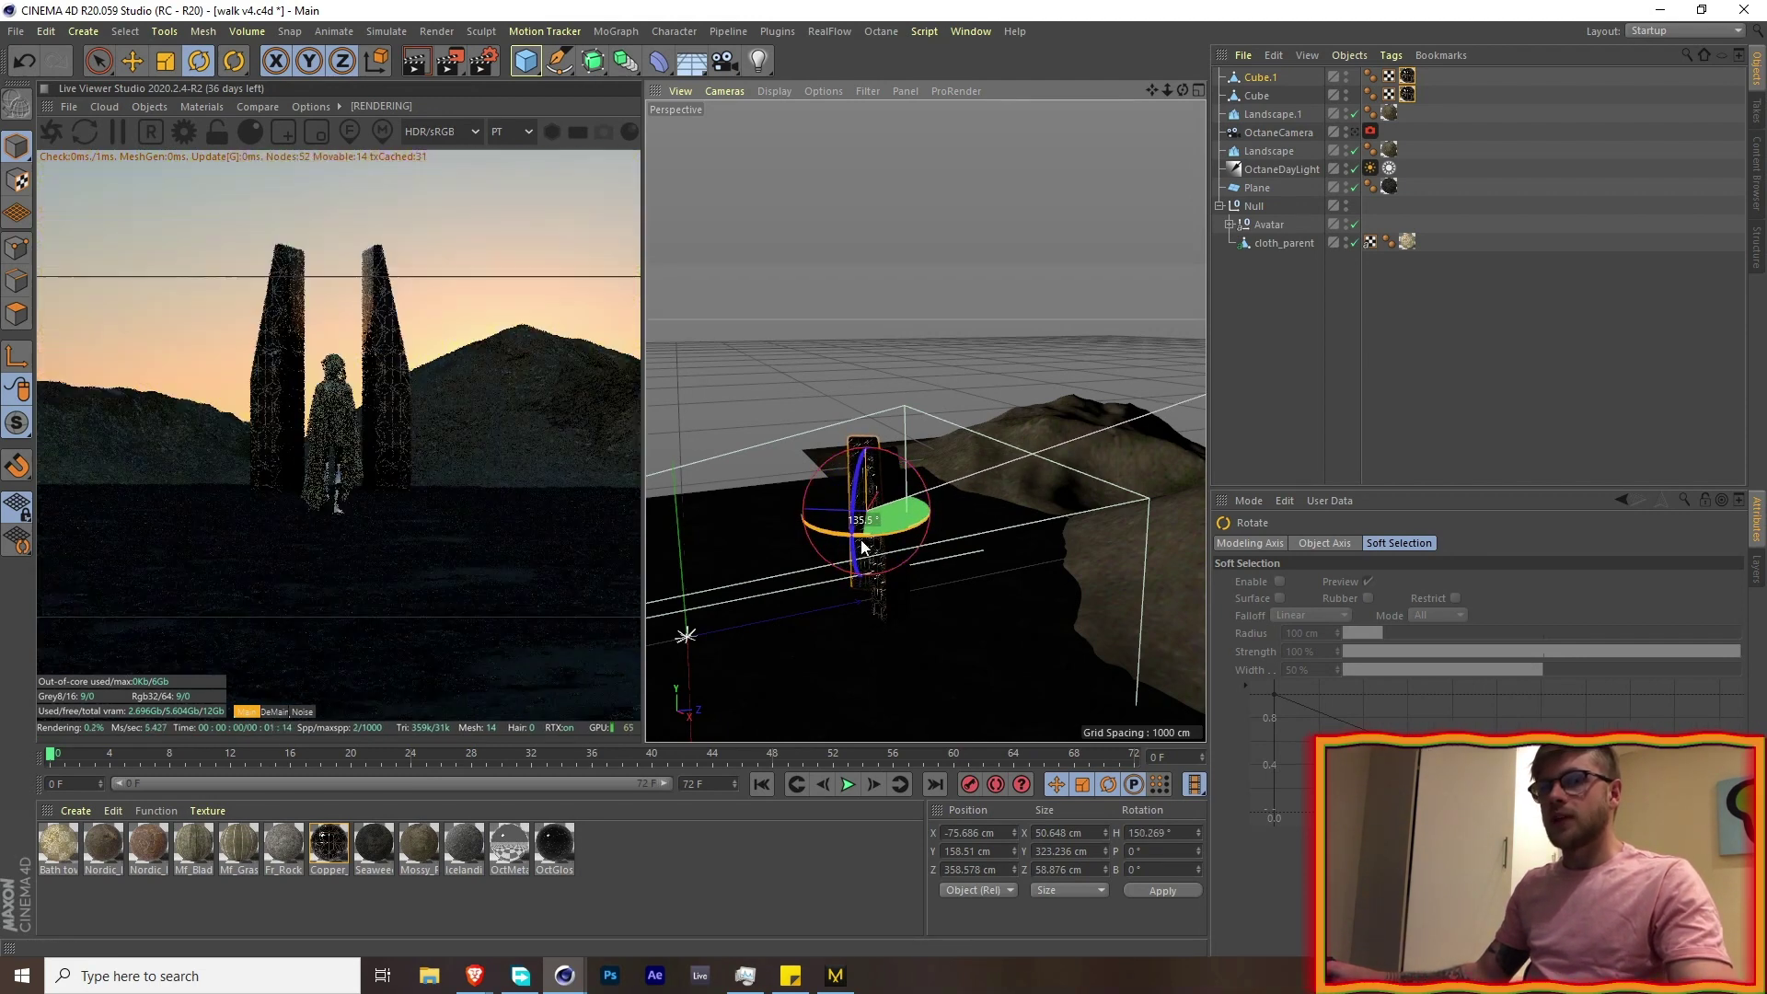
mouse_move(875, 541)
left_mouse_down()
mouse_move(937, 550)
mouse_move(966, 527)
left_mouse_up()
- Add an Octane area light to the scene
scroll(958, 518, "up", 5)
scroll(855, 491, "up", 3)
left_click_drag(855, 491, 932, 494, "alt")
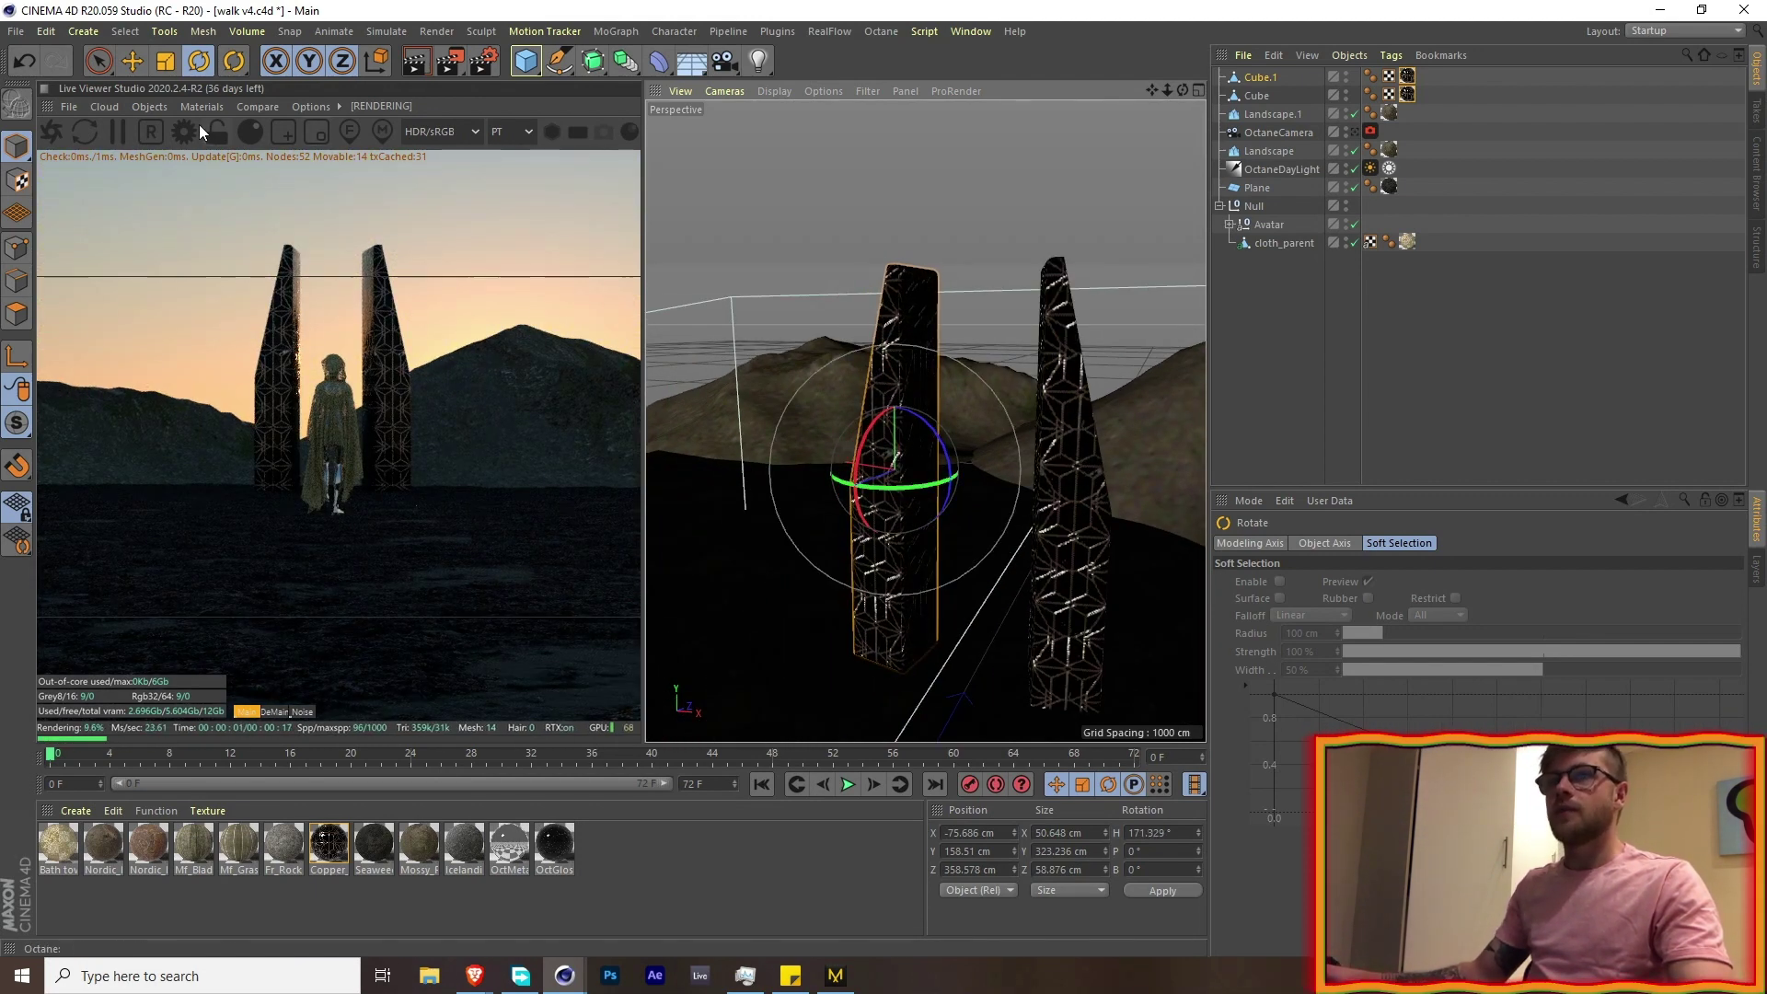
left_click(149, 106)
mouse_move(197, 182)
left_click(337, 224)
- Move the area light back between the pillars to about Z 379 cm and flip its pitch to 180°
scroll(787, 411, "down", 10)
key("e")
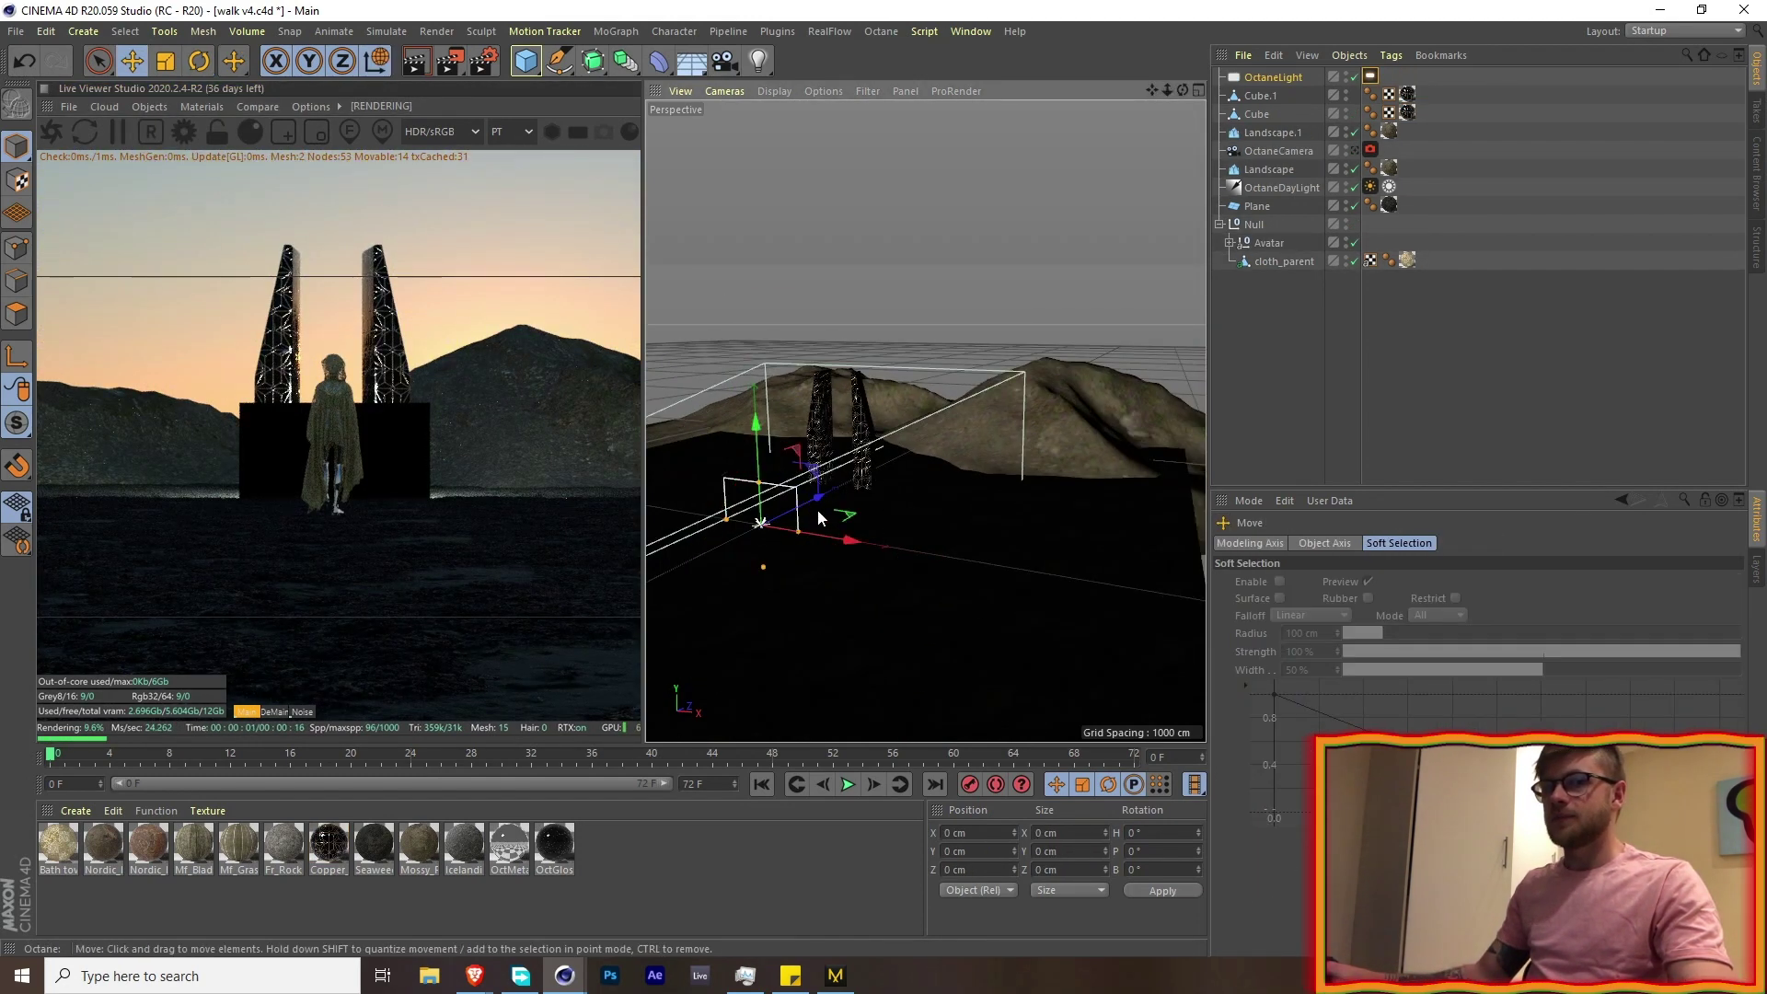
left_click_drag(813, 502, 955, 674)
key("r")
key("e")
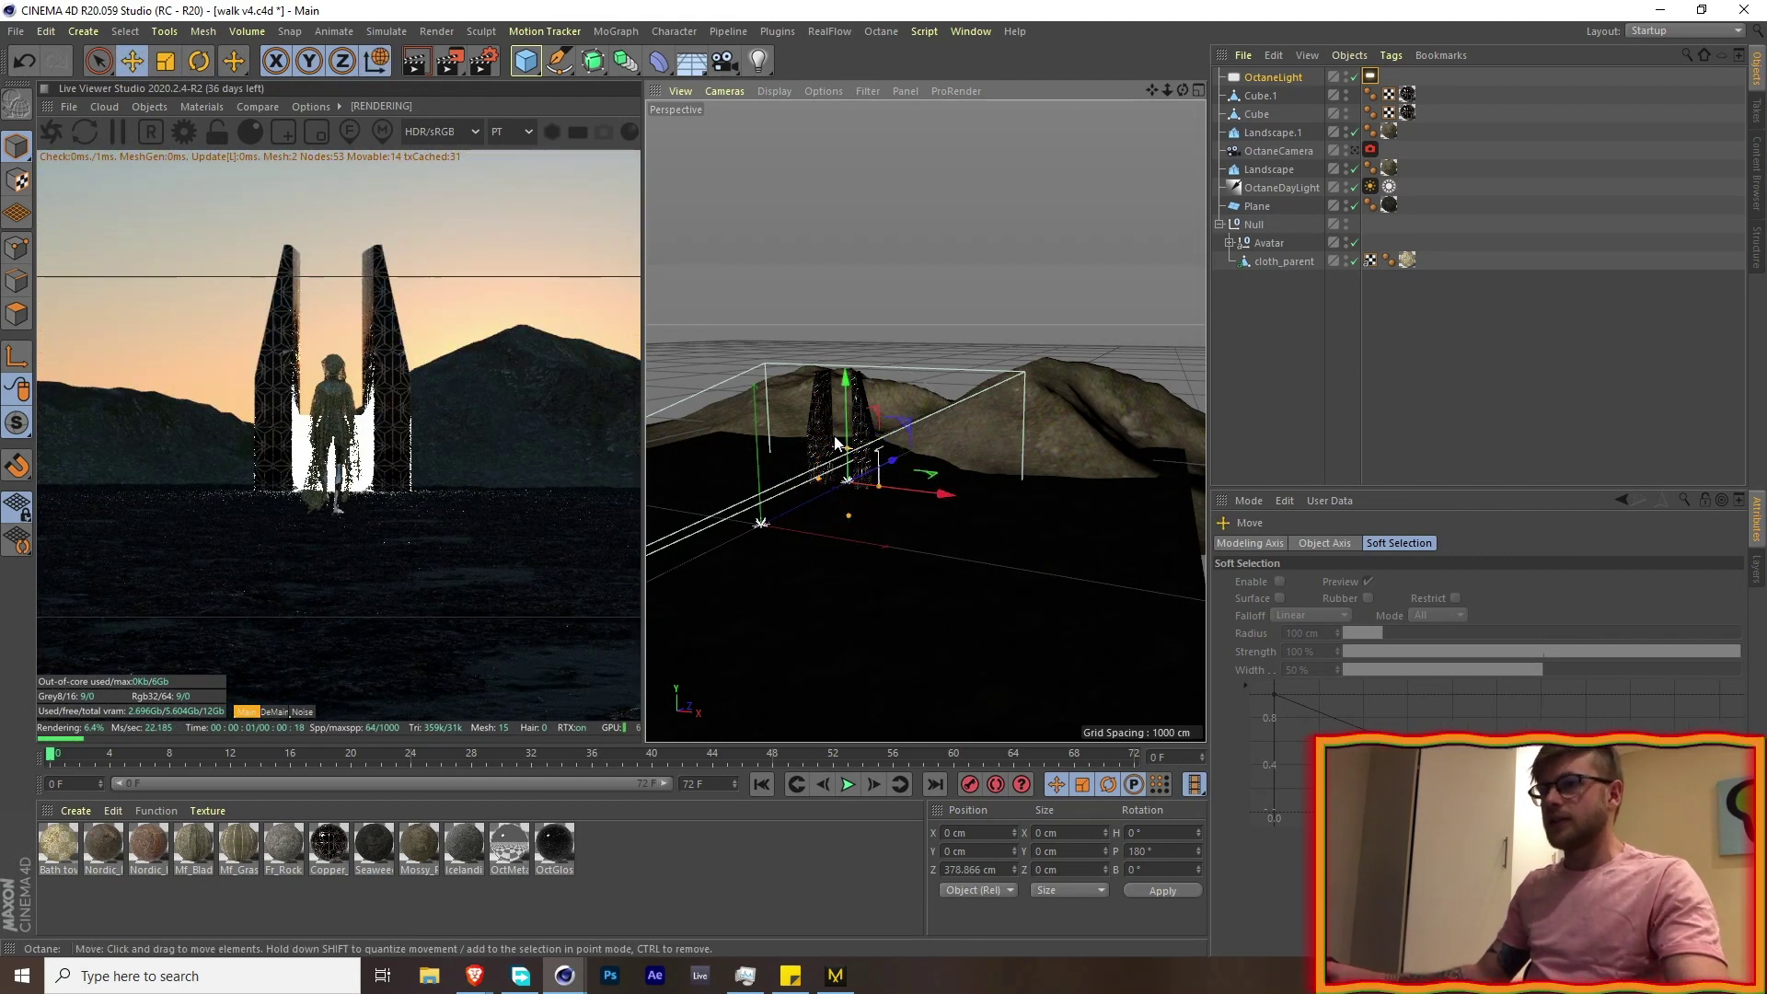
- Resize the area light to fill the tall gap between the pillars, centering it at about Y 119, Z 370 cm
left_click_drag(879, 485, 866, 484)
scroll(841, 431, "up", 5)
scroll(854, 456, "down", 2)
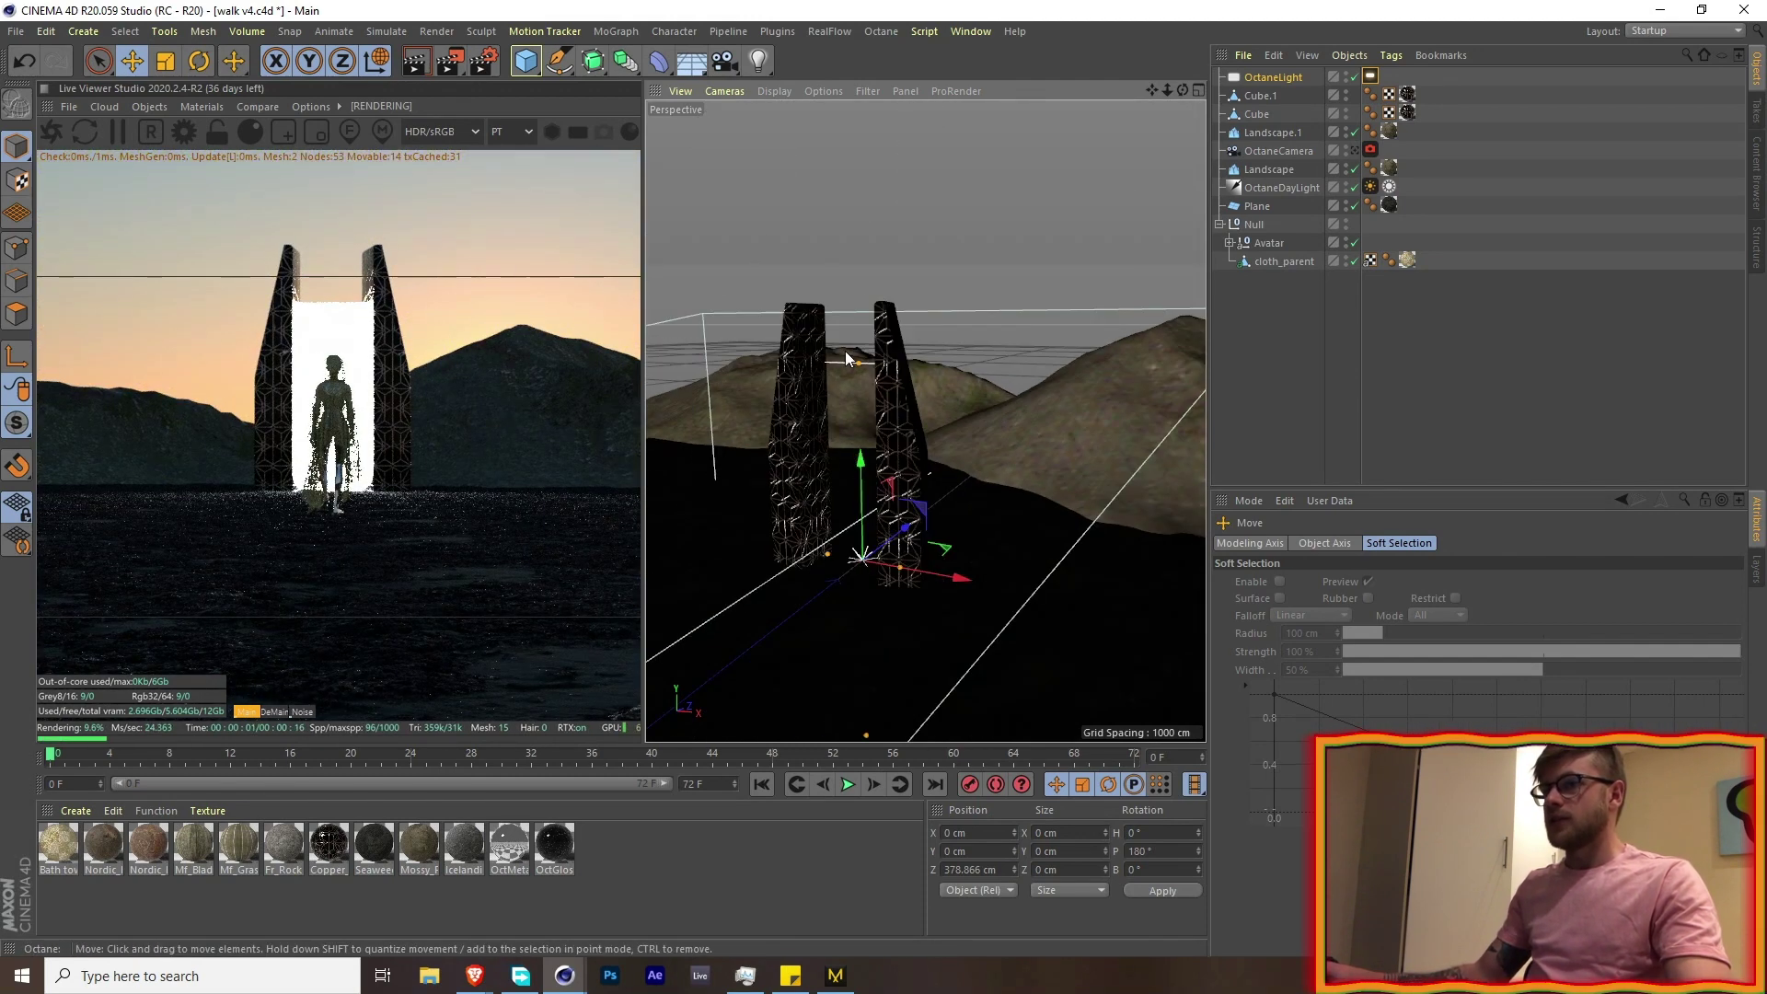
left_click_drag(848, 357, 786, 519)
scroll(848, 372, "up", 4)
scroll(780, 519, "down", 4)
scroll(789, 497, "down", 3)
left_click_drag(799, 444, 851, 433, "alt")
scroll(836, 433, "down", 4)
- Warm the area light between the pillars by lowering its temperature to about 3080
left_click(1370, 80)
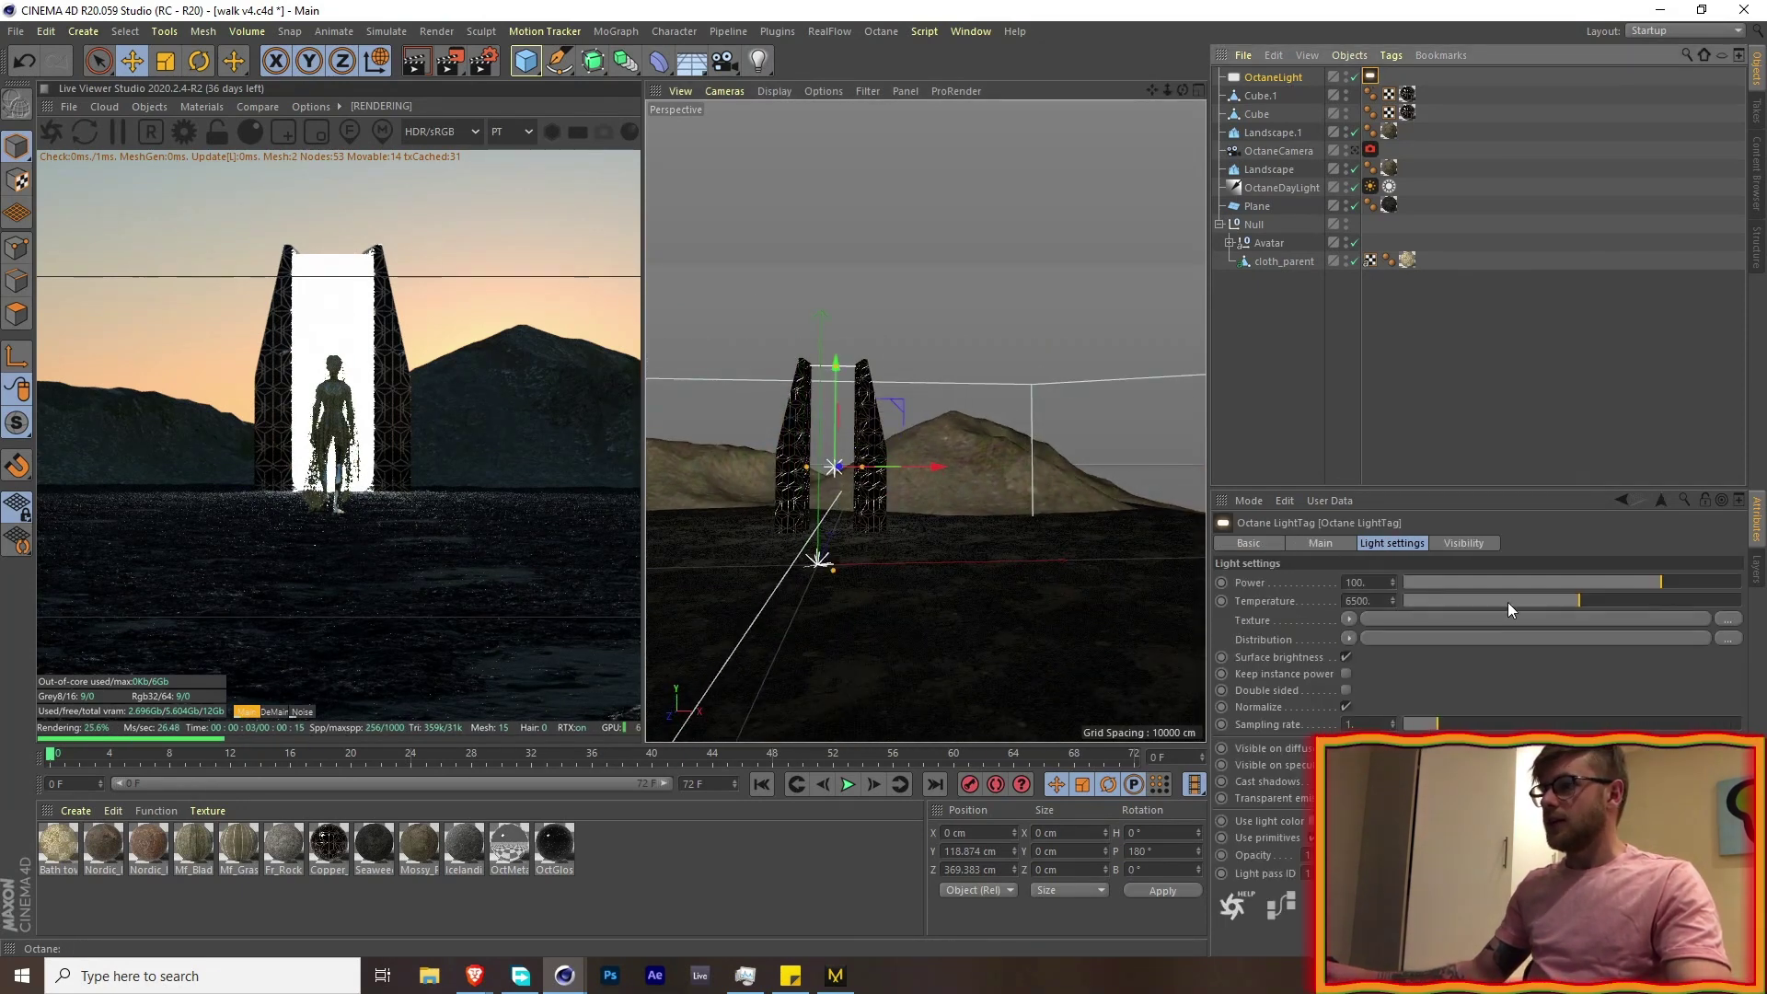
left_click_drag(1520, 602, 1480, 601)
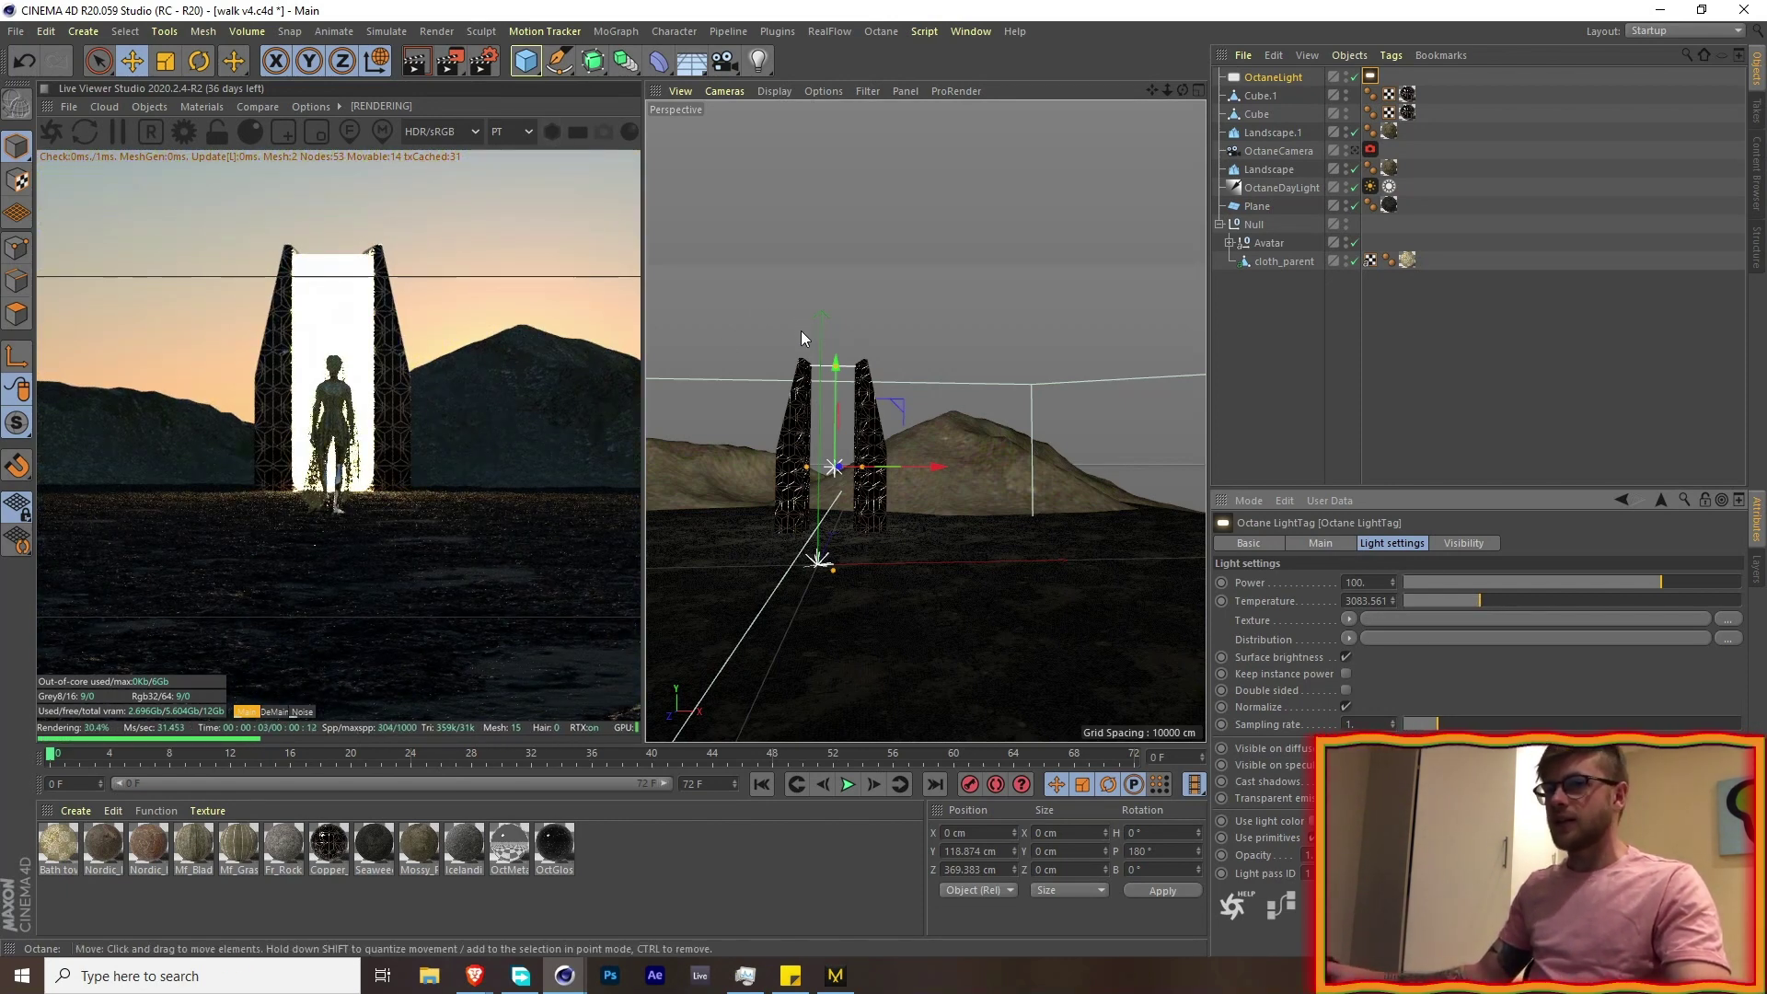
- Duplicate the ground plane and disable the original so only the copy shows
left_click(896, 626)
scroll(896, 626, "down", 3)
left_click_drag(897, 626, 854, 675, "alt")
left_click_drag(926, 421, 917, 499, "alt")
middle_click_drag(917, 499, 919, 481, "alt")
left_click_drag(1256, 208, 1268, 198, "ctrl")
left_click(1466, 269)
left_click(1355, 224)
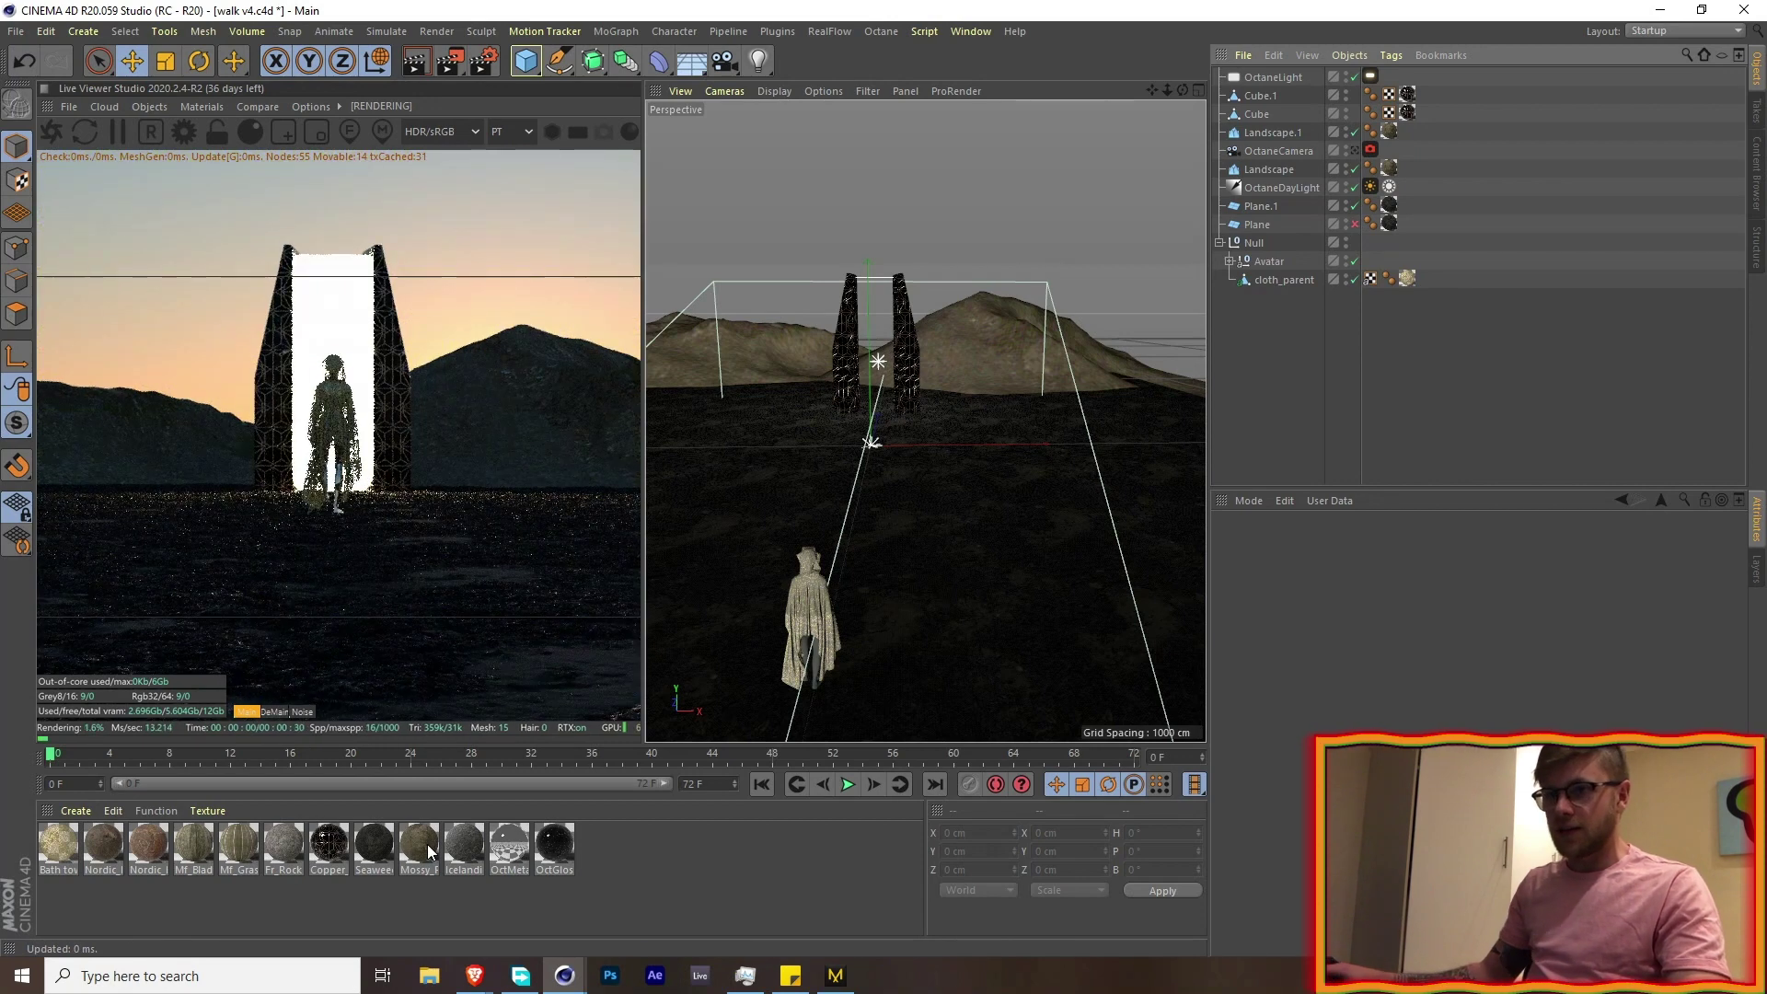
- Try the mossy material on the copied ground plane, then replace it with the Icelandic rock material
left_click_drag(464, 843, 1315, 267)
left_click_drag(1390, 201, 1390, 205)
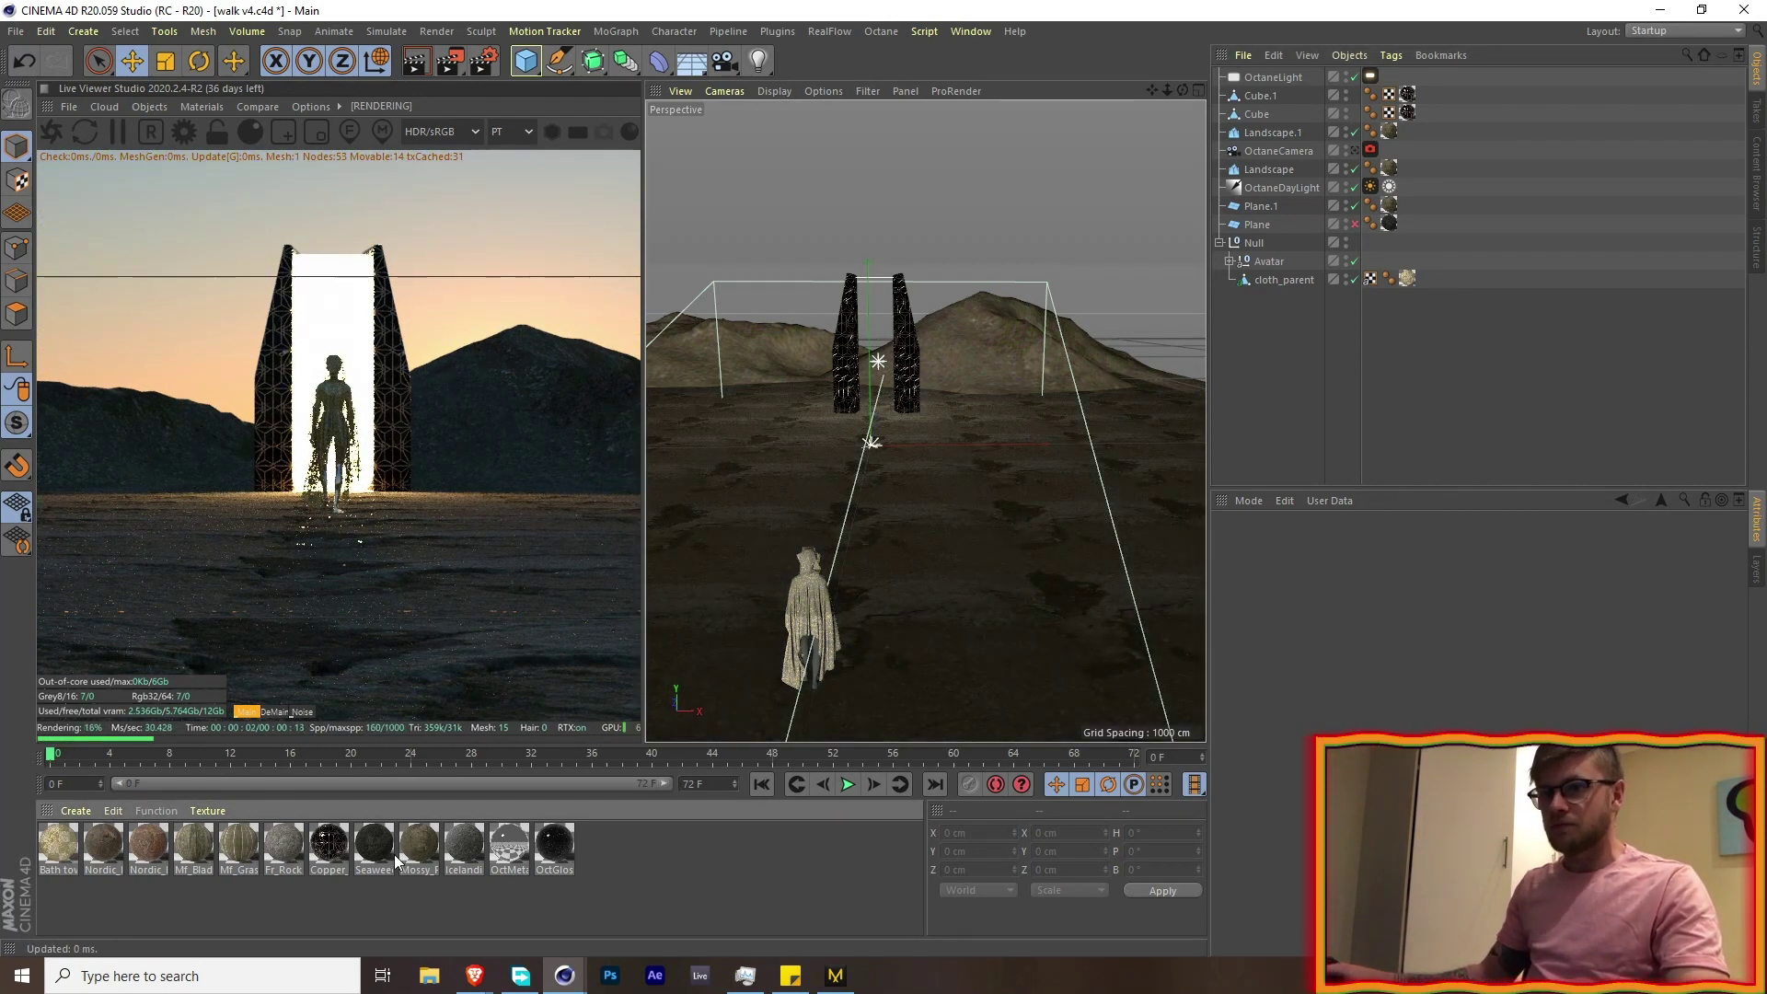
left_click_drag(467, 848, 1391, 214)
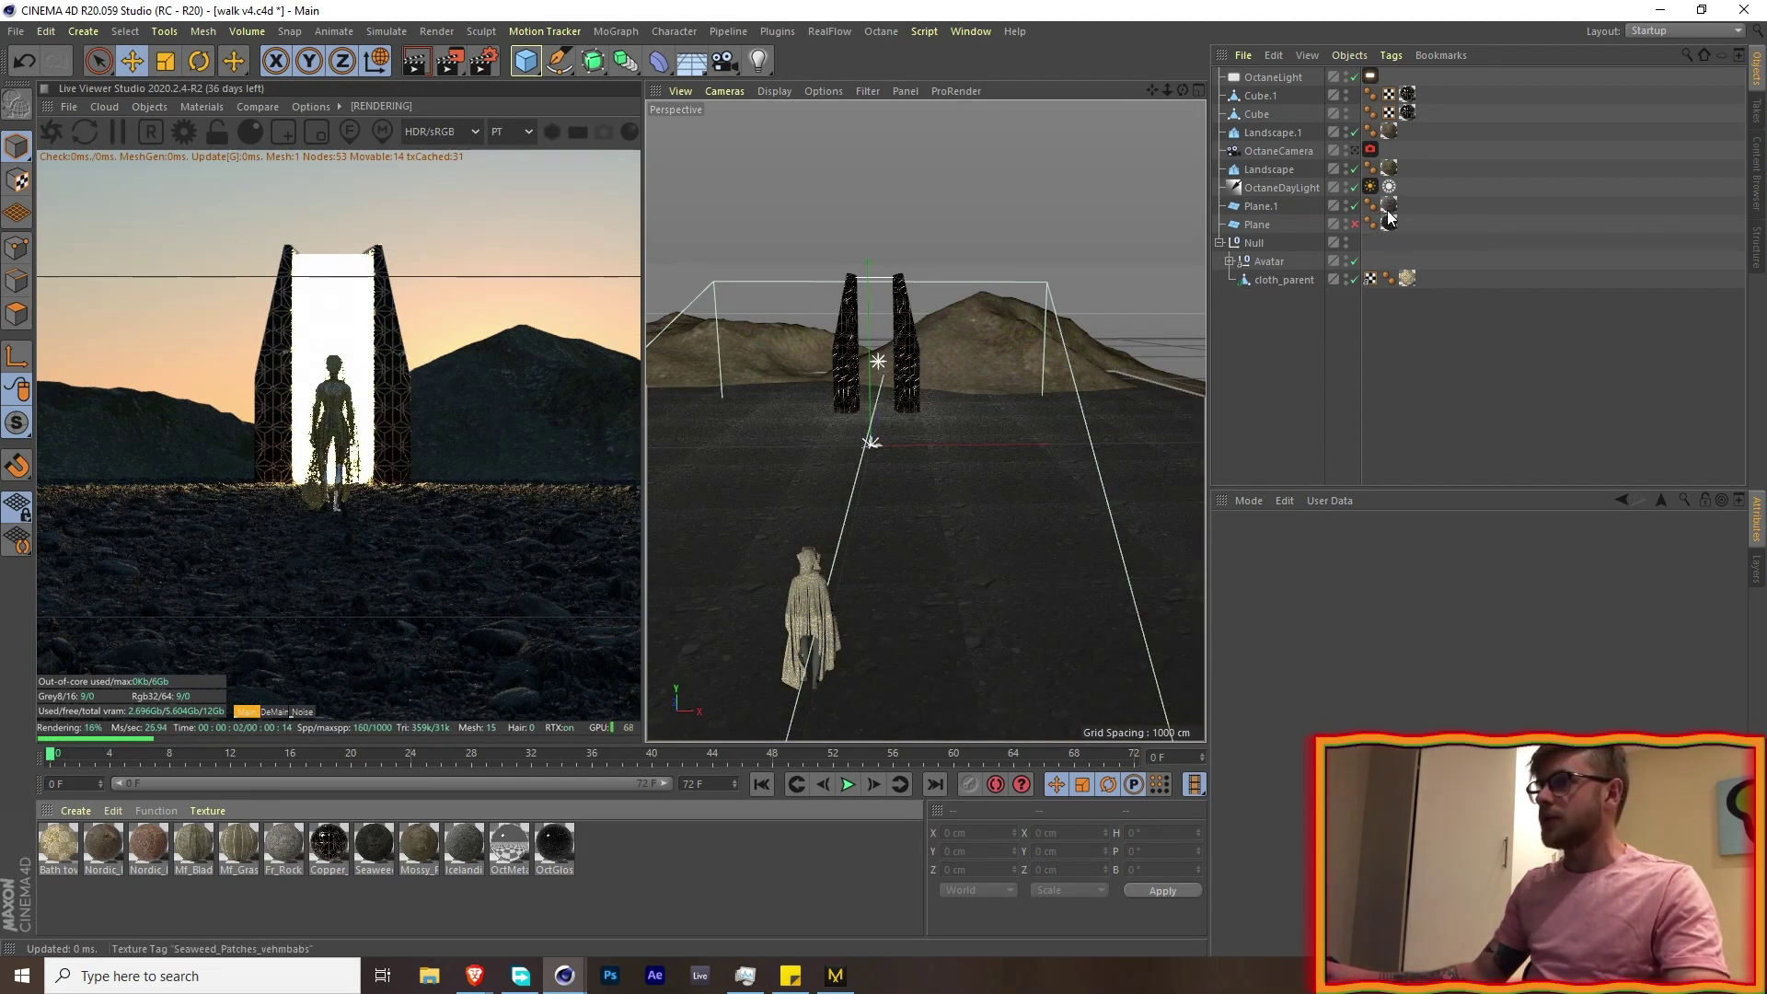
- Re-enable the original ground plane and lower the copy to about Y -14.2 cm
left_click(1355, 224)
left_click(1355, 223)
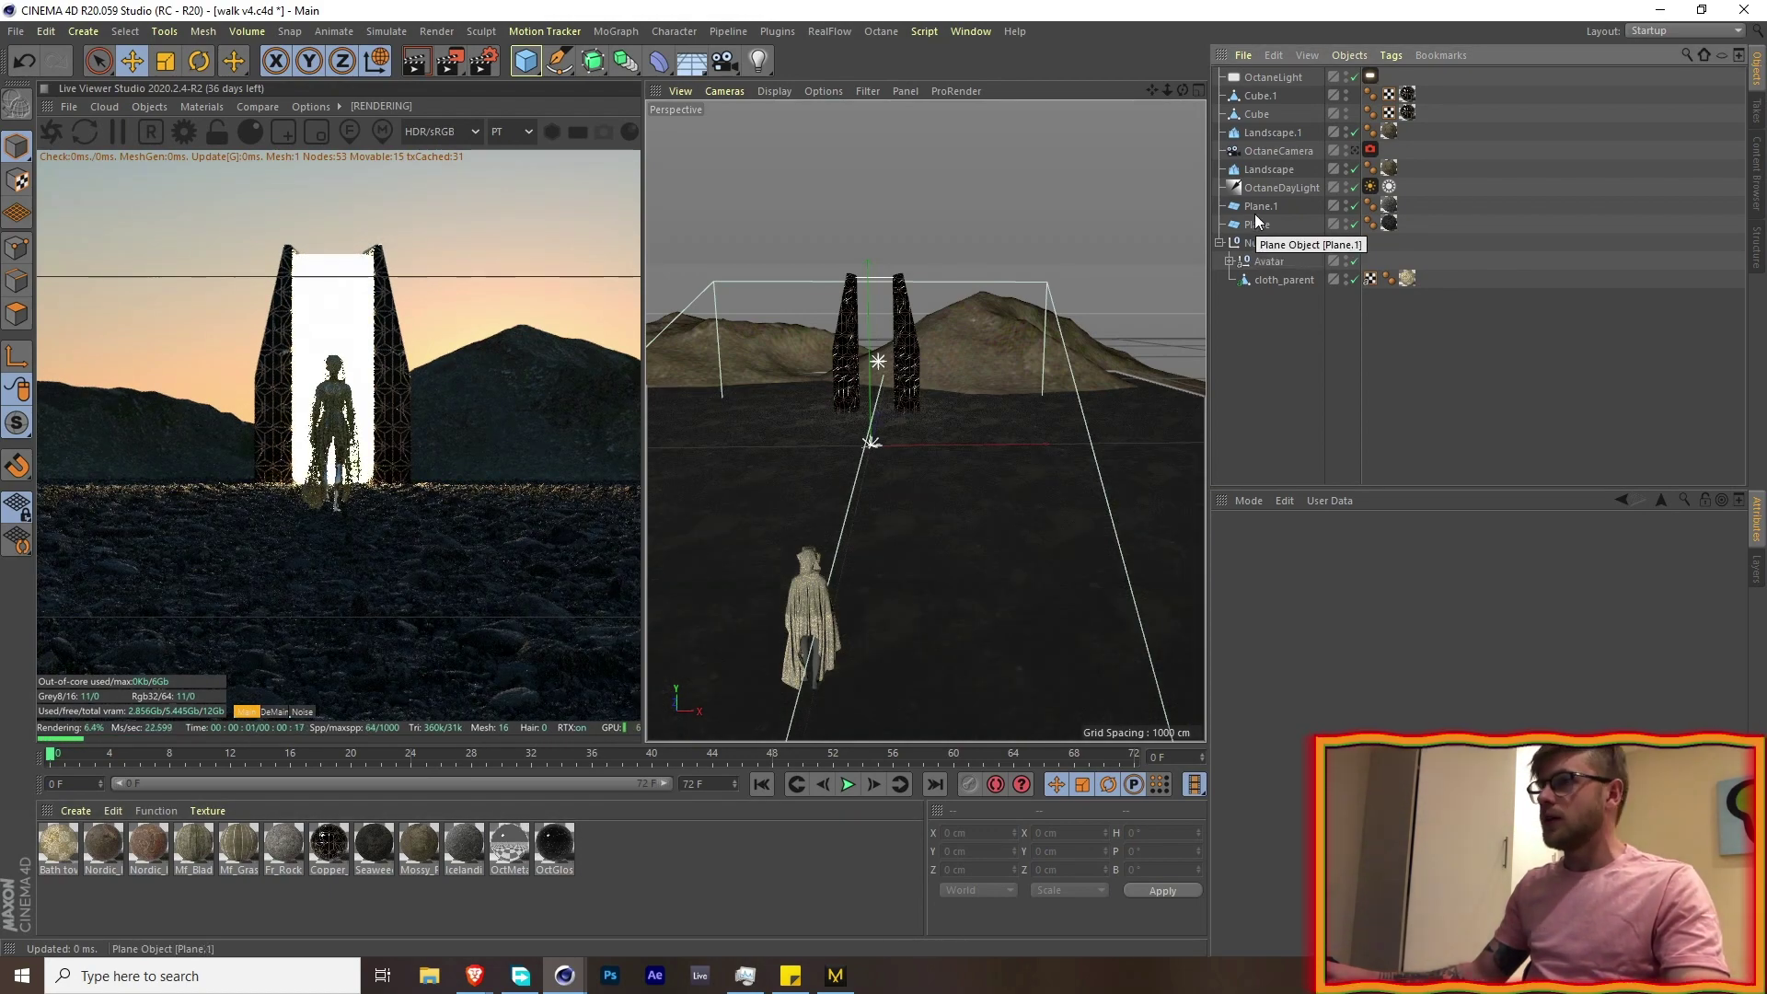
left_click(1257, 212)
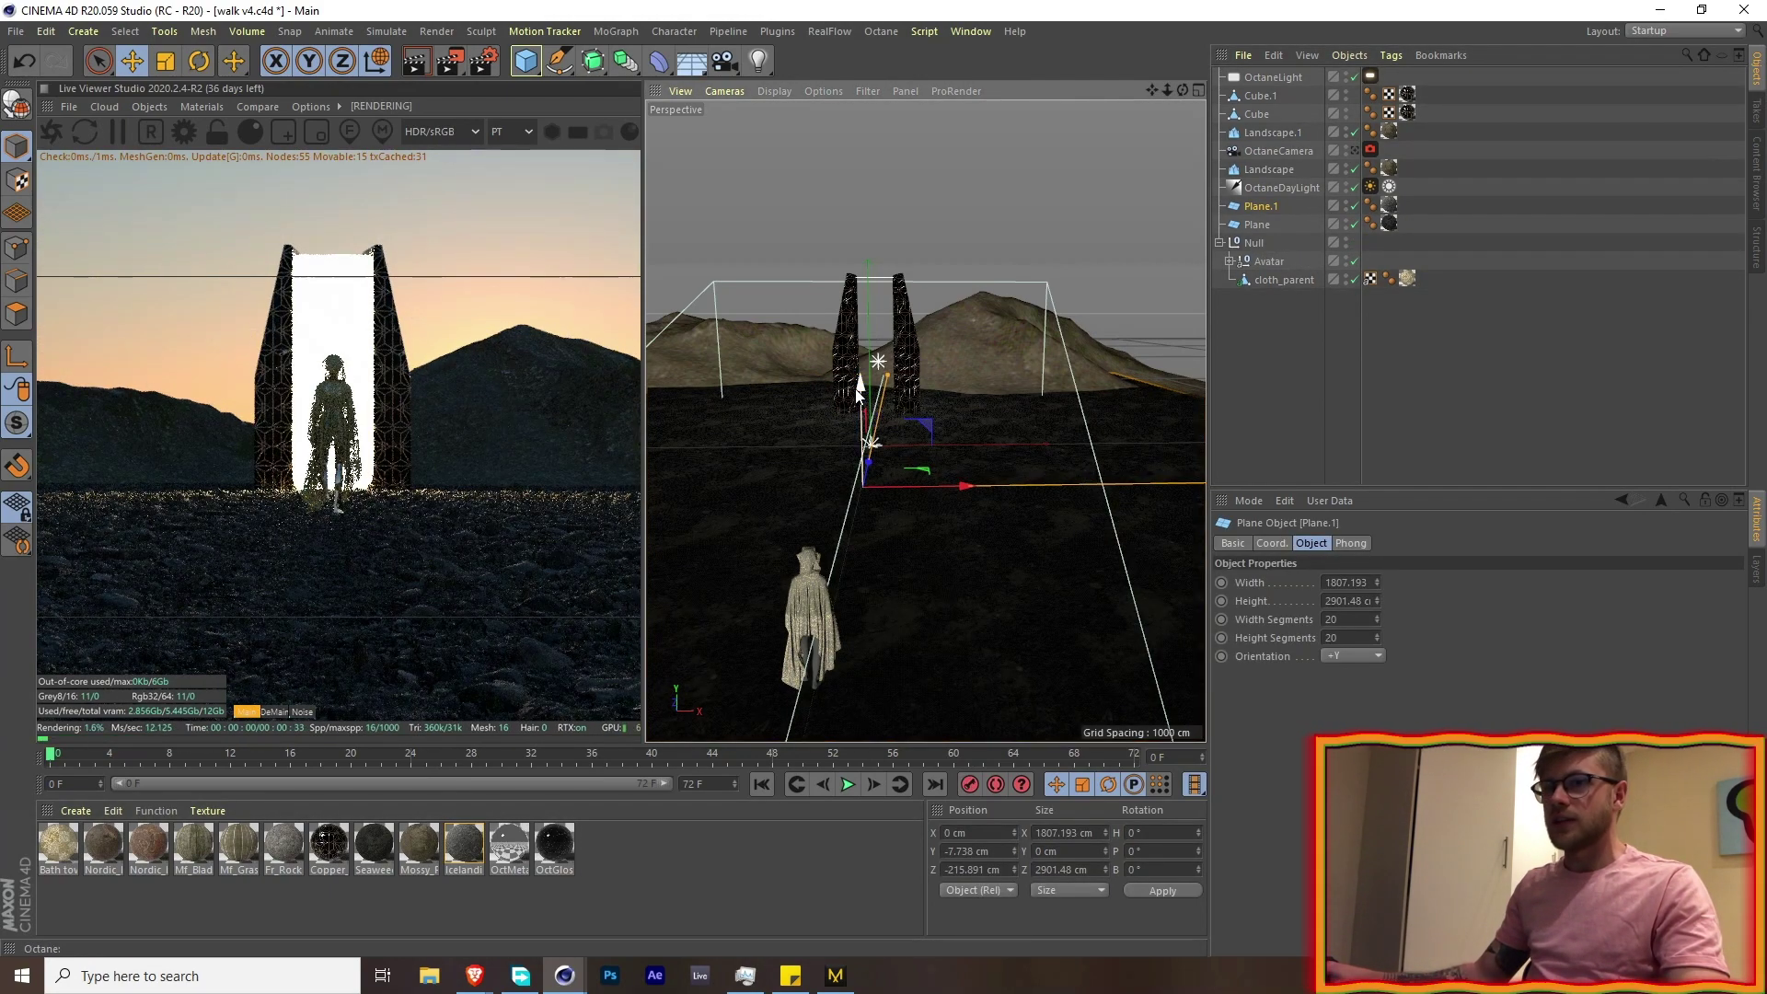
left_click_drag(858, 391, 859, 394)
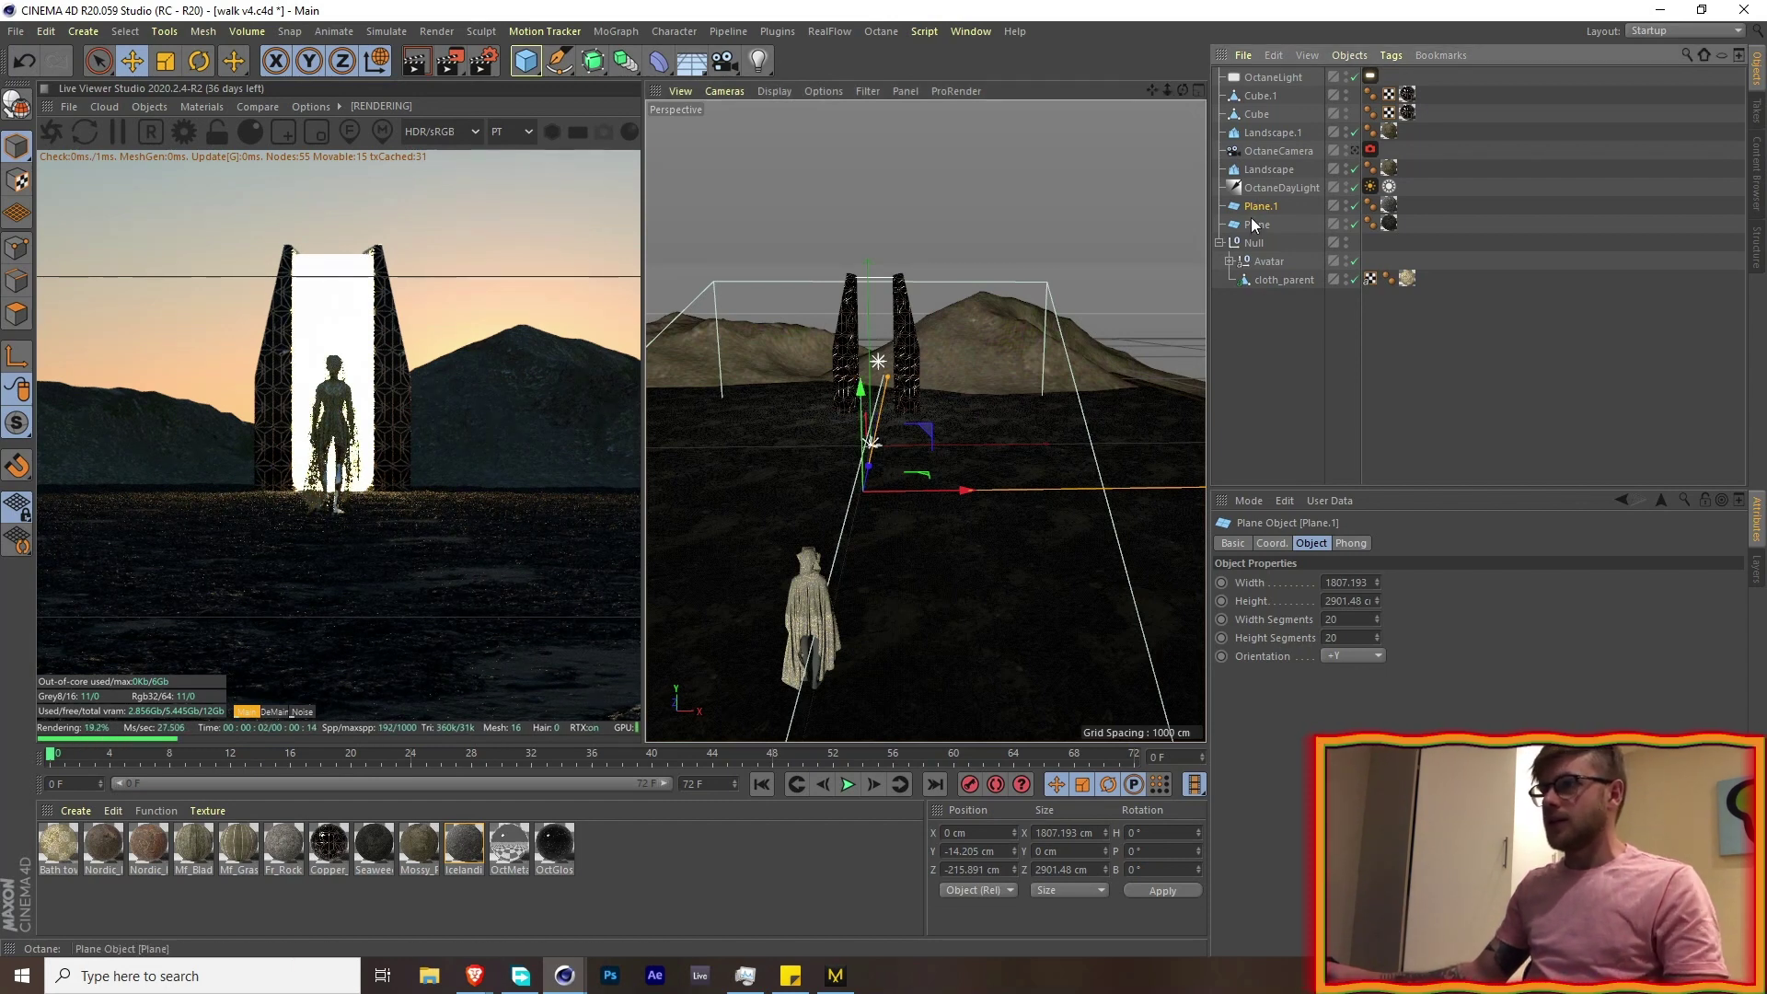
- Set the copied plane's width and height segments to 100 and make it editable
left_click(1351, 621)
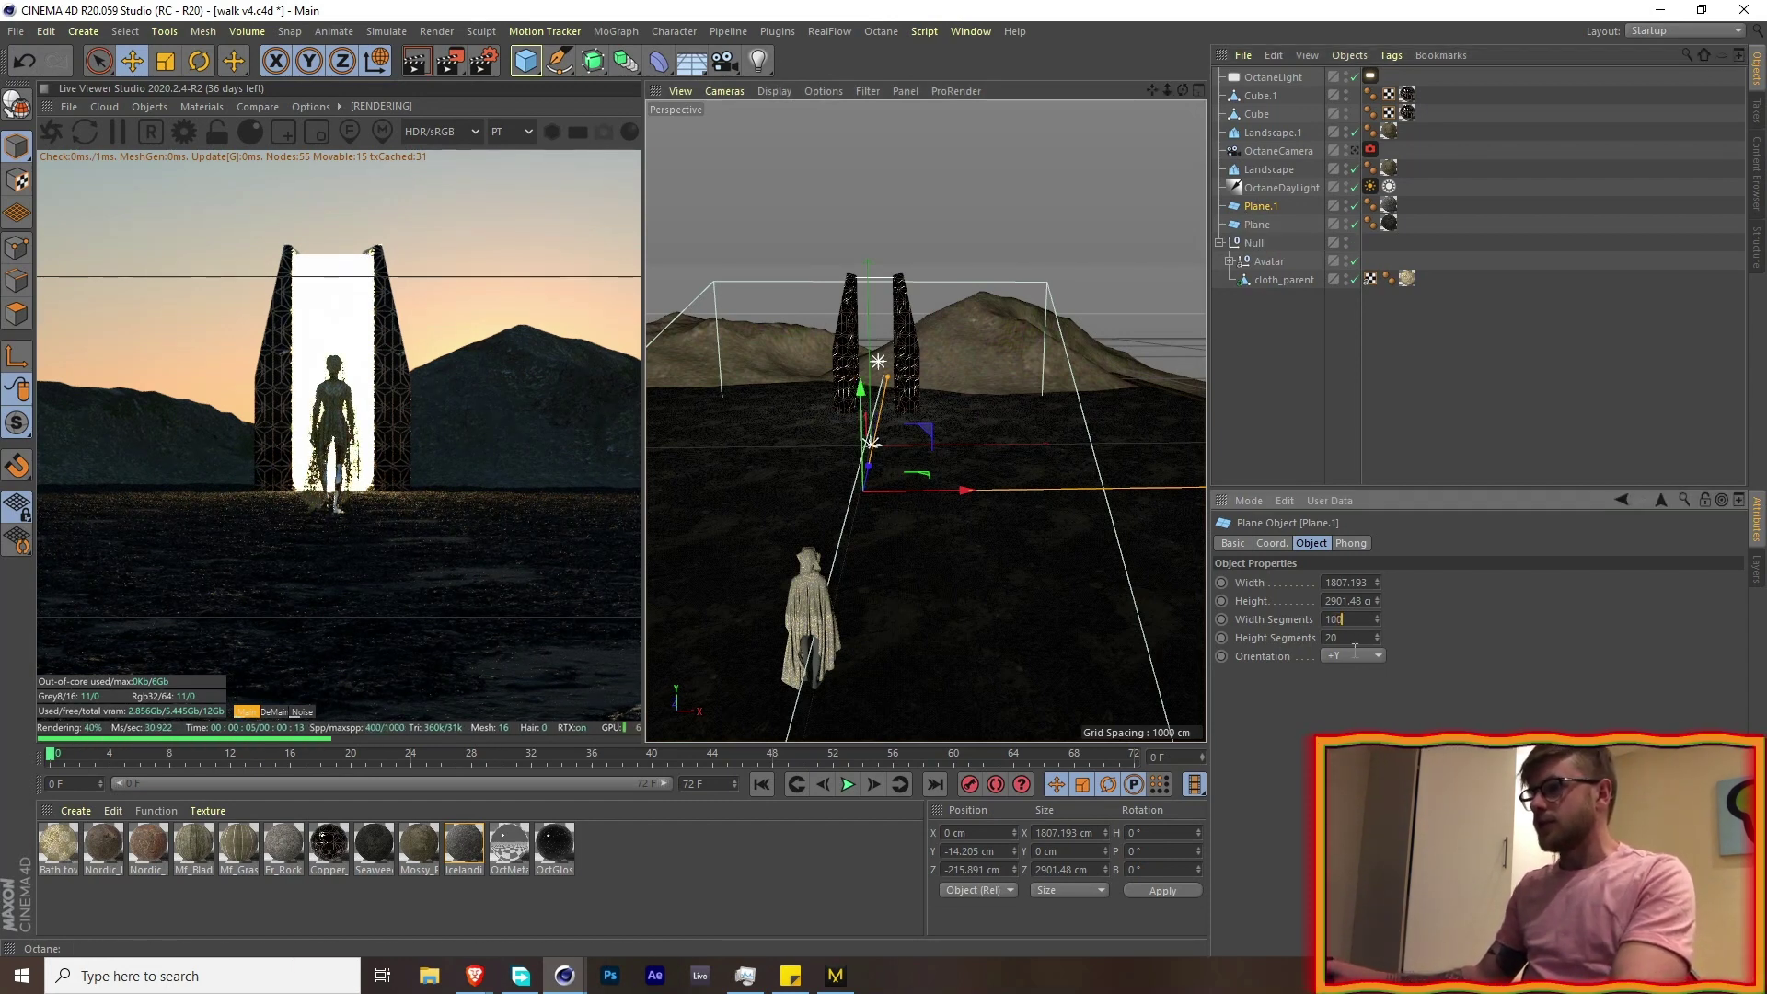
key("Tab")
type("100")
key("Return")
left_click(1261, 211)
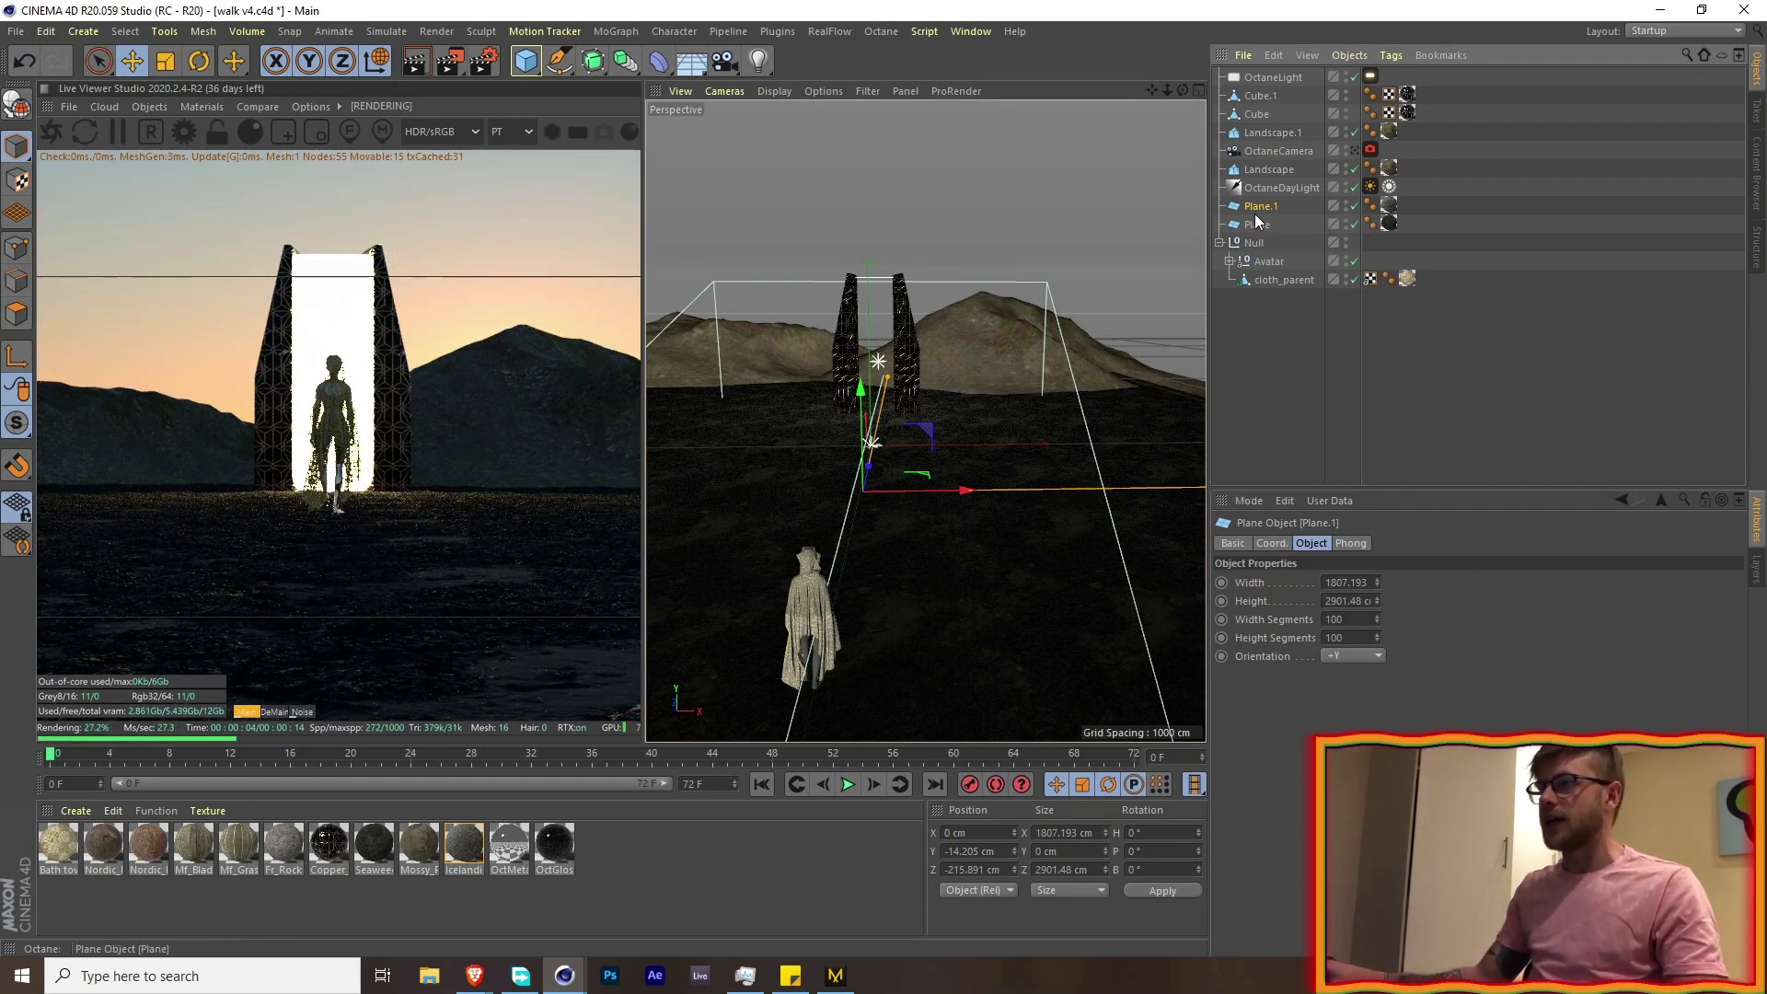
key("c")
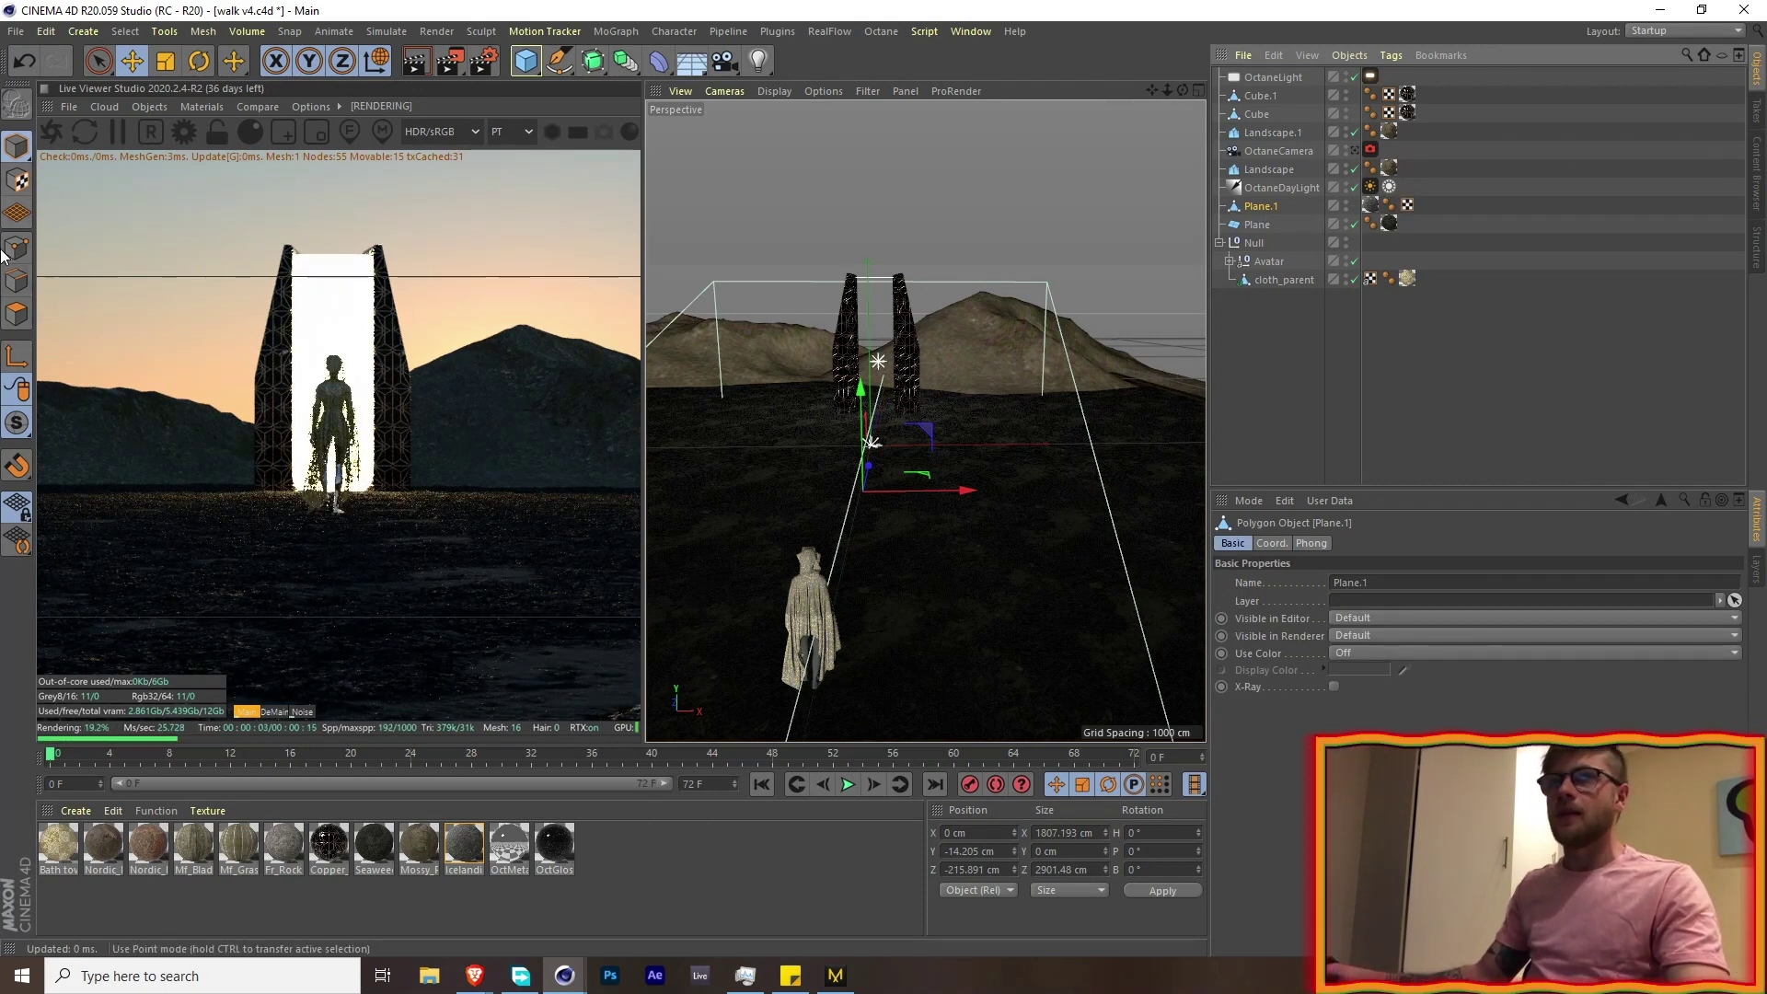
- Switch to polygon mode and activate the Pull sculpting brush for the copied plane
left_click(13, 311)
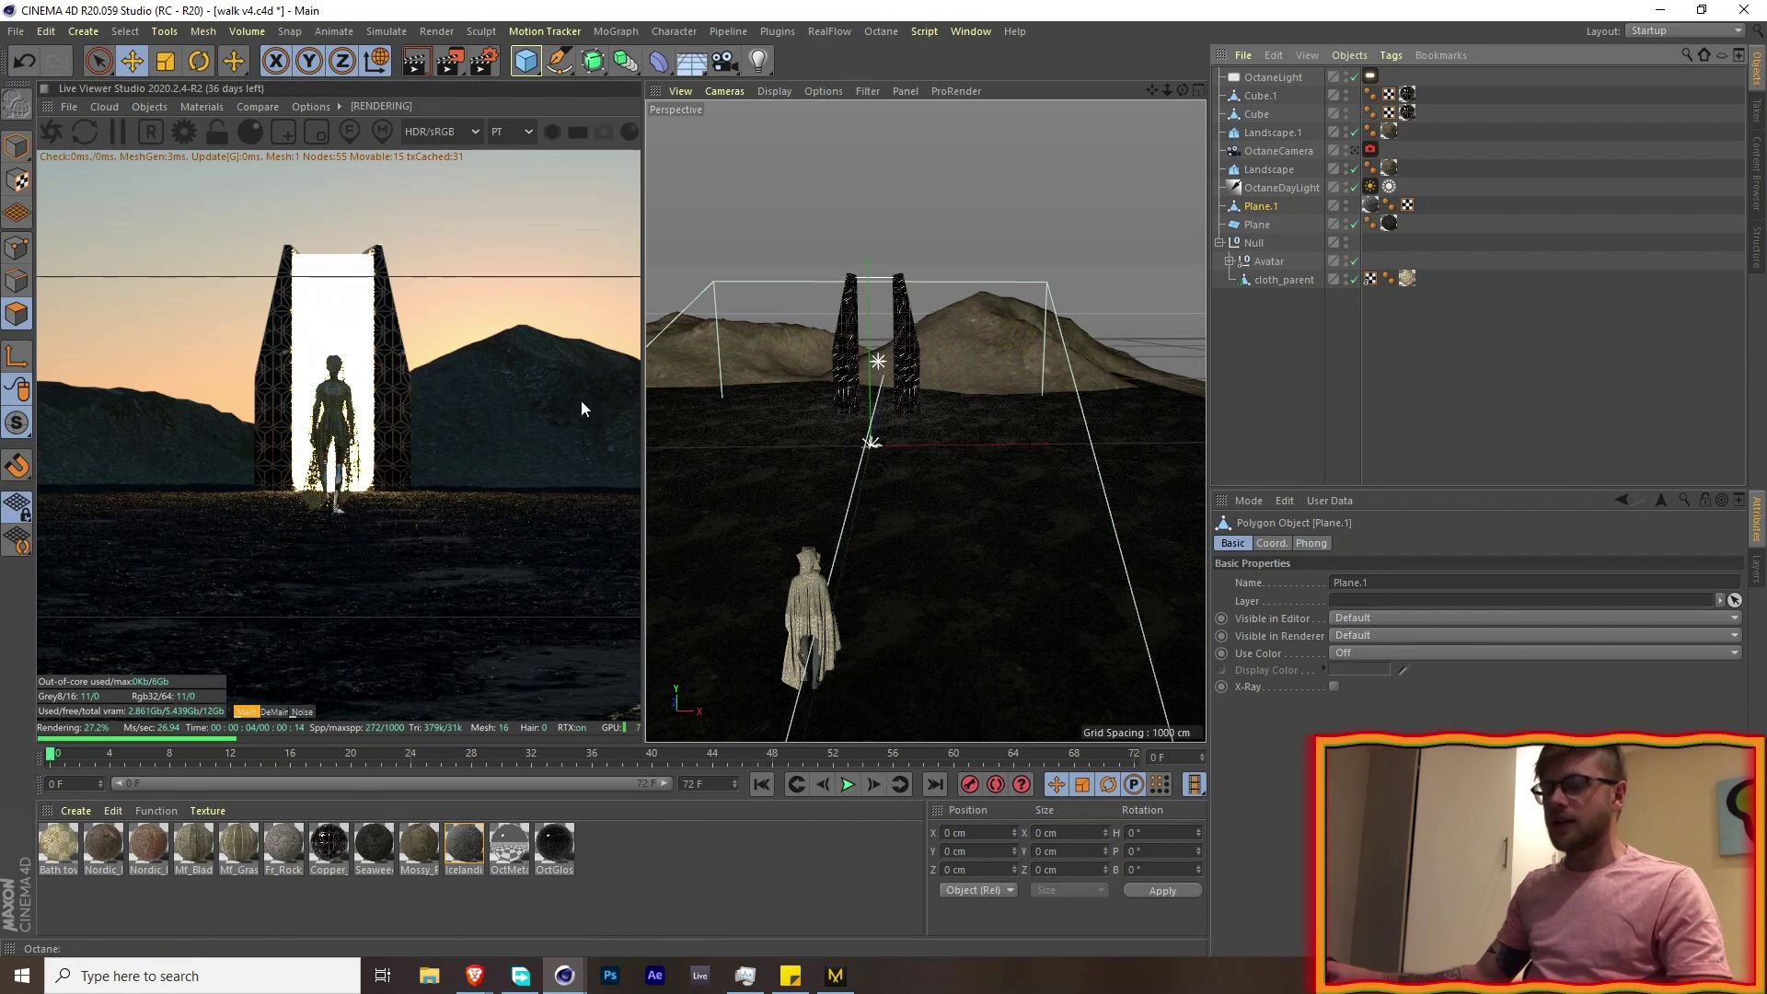
left_click(913, 510)
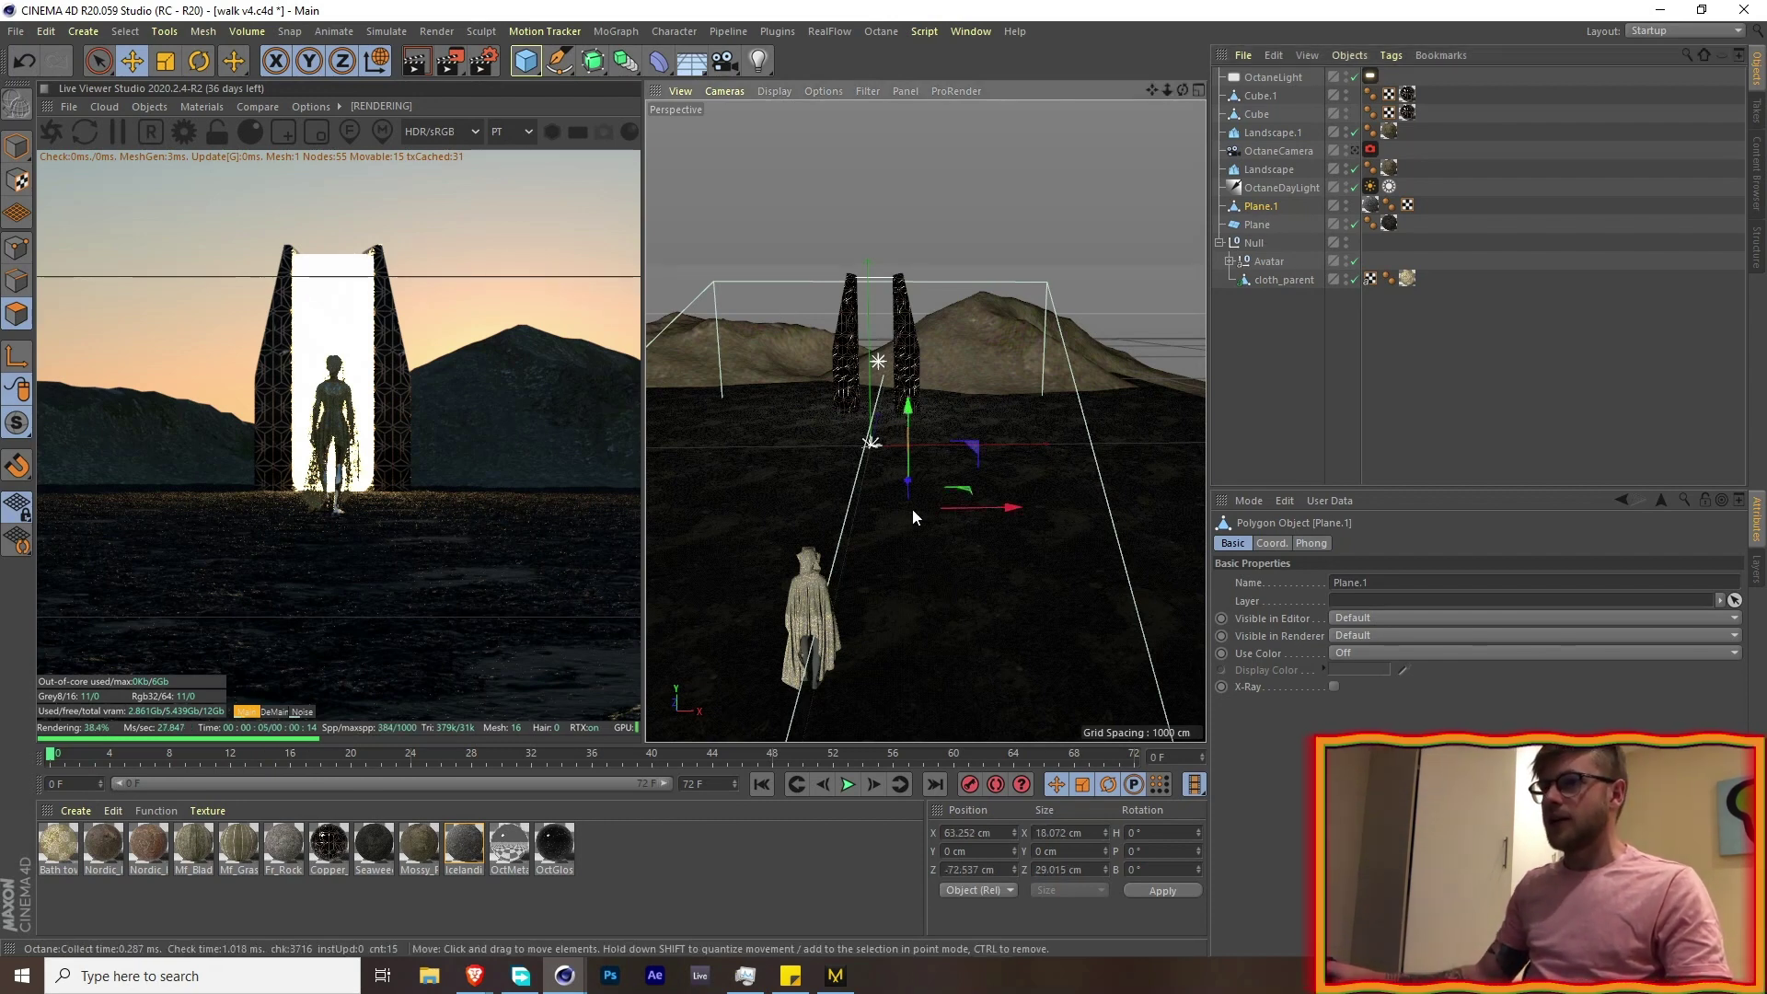
left_click(102, 67)
scroll(875, 501, "up", 3)
left_click_drag(863, 510, 916, 357, "alt")
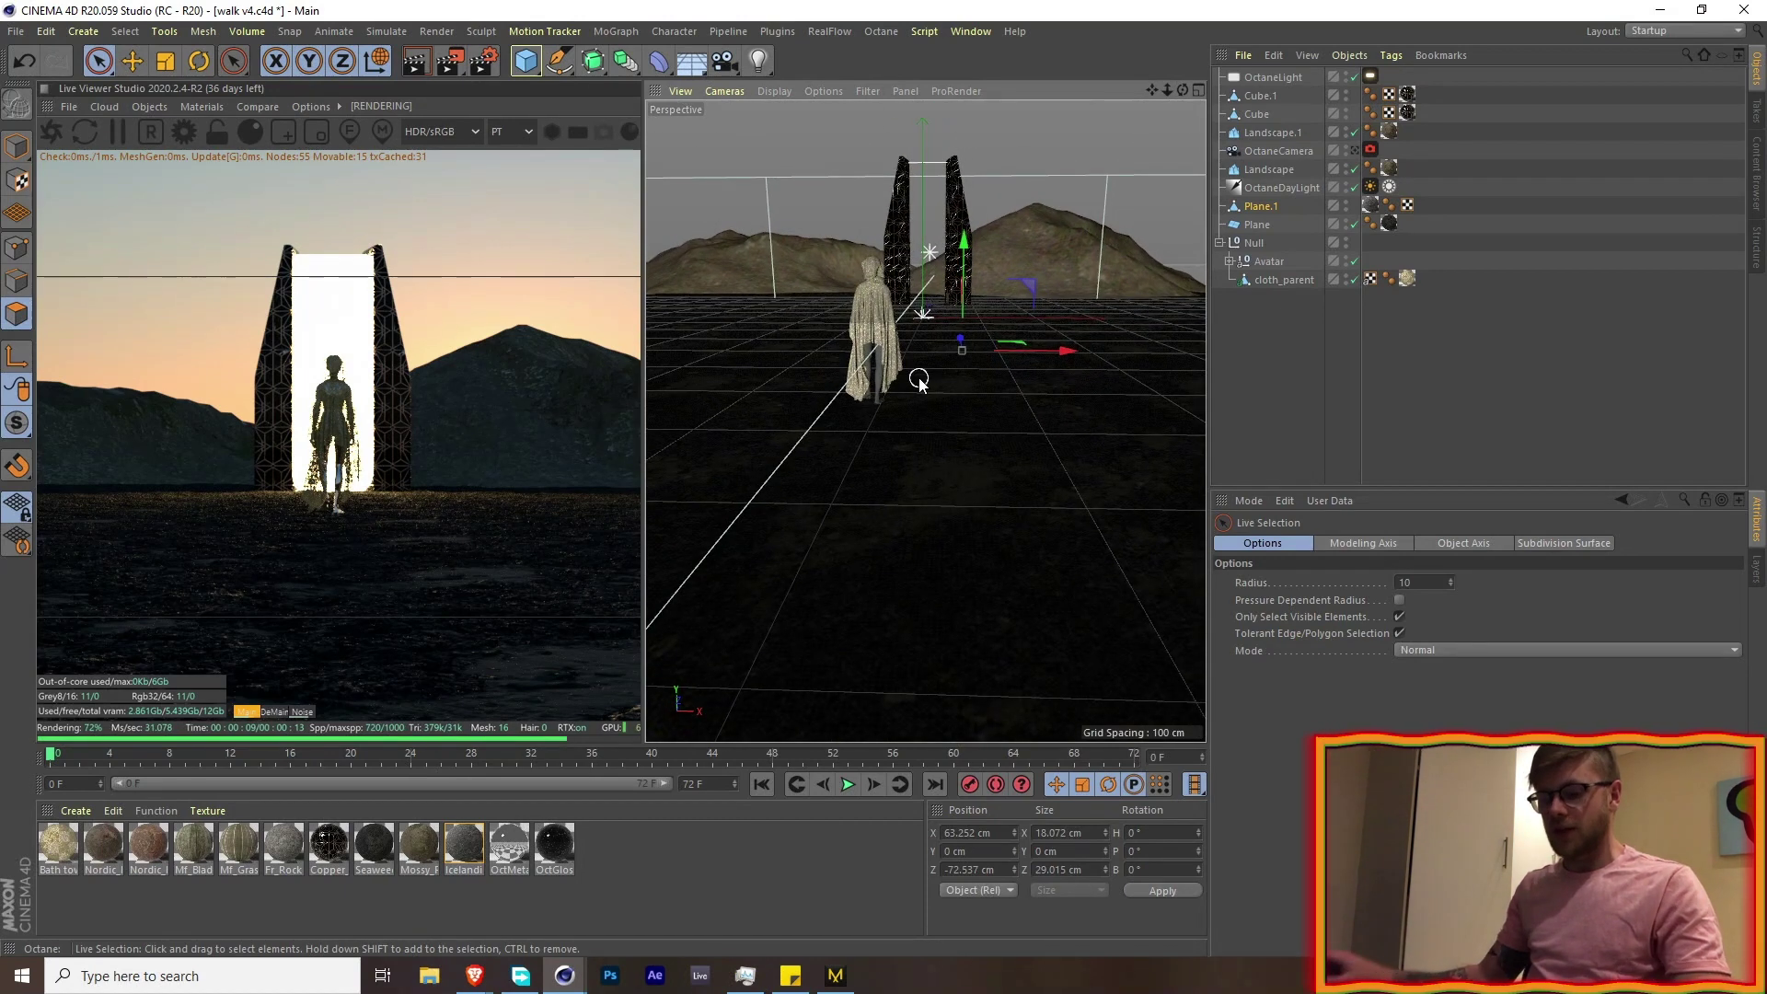
key("shift+c")
type("brush")
key("Return")
- Try raising the ground beside the figure with the Pull brush at 36.4% pressure and undo the stroke
mouse_move(959, 355)
left_mouse_down("alt")
mouse_move(955, 402)
mouse_move(907, 360)
mouse_move(959, 343)
mouse_move(847, 304)
left_mouse_up("alt")
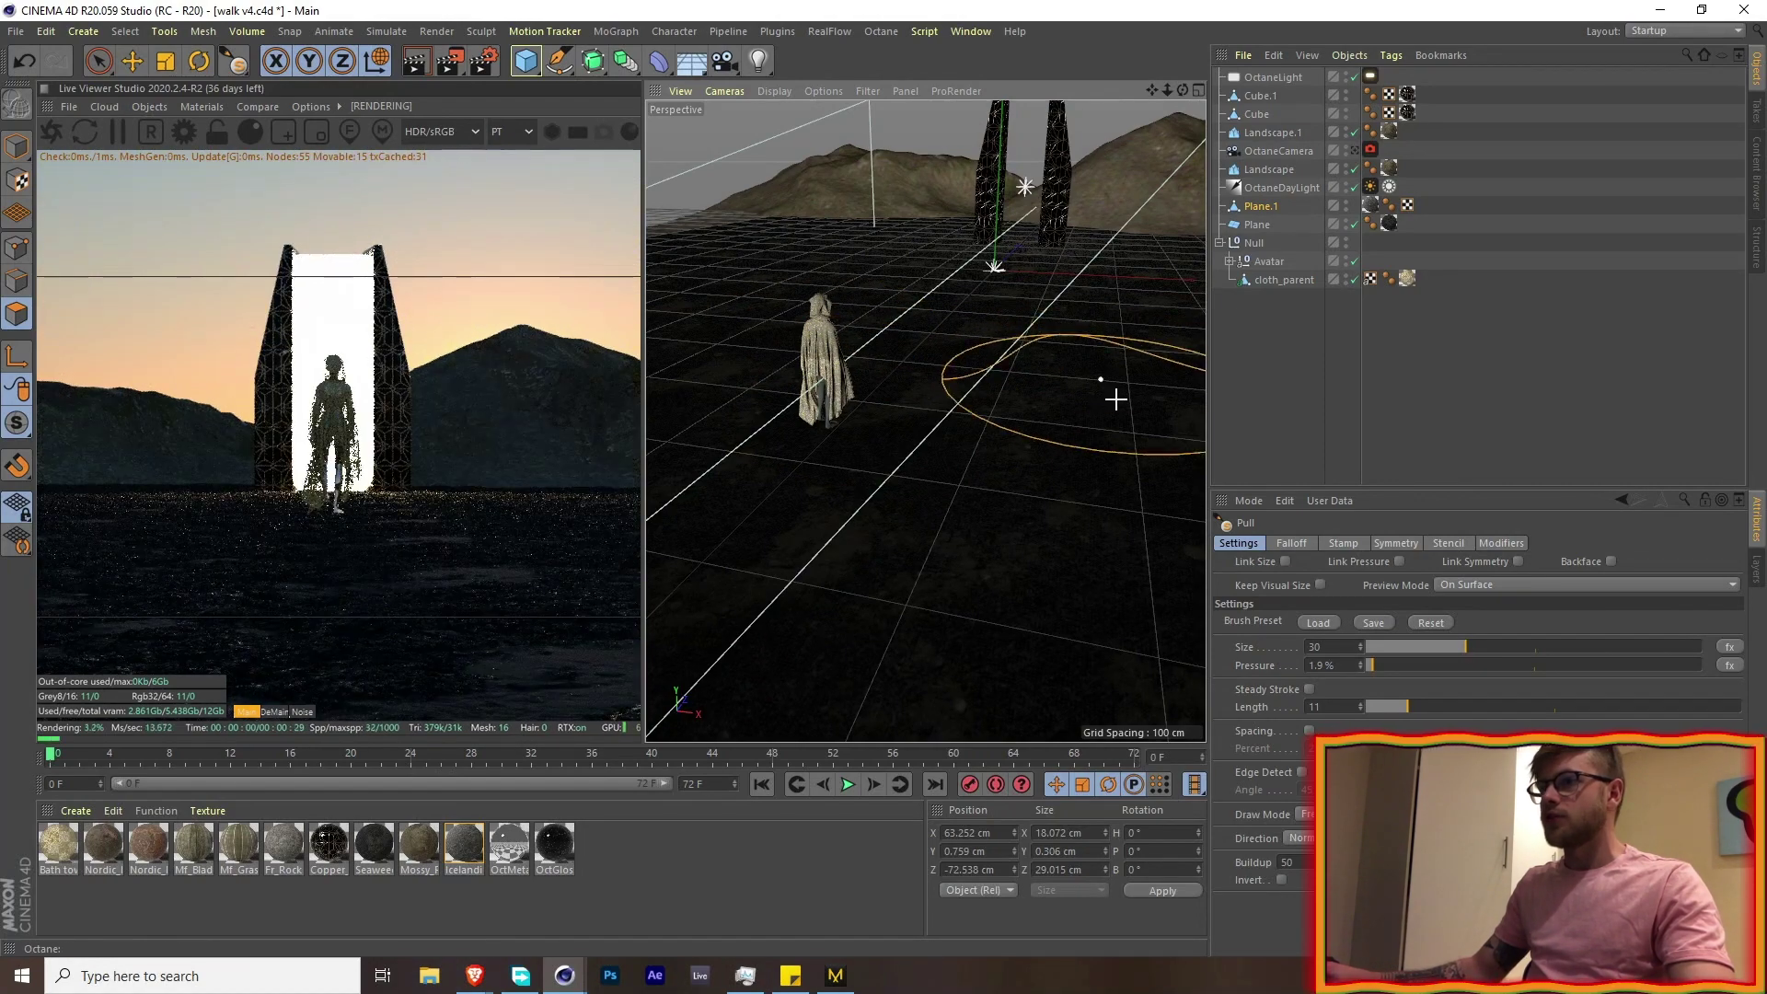
left_click_drag(967, 387, 935, 427, "alt")
scroll(892, 417, "up", 5)
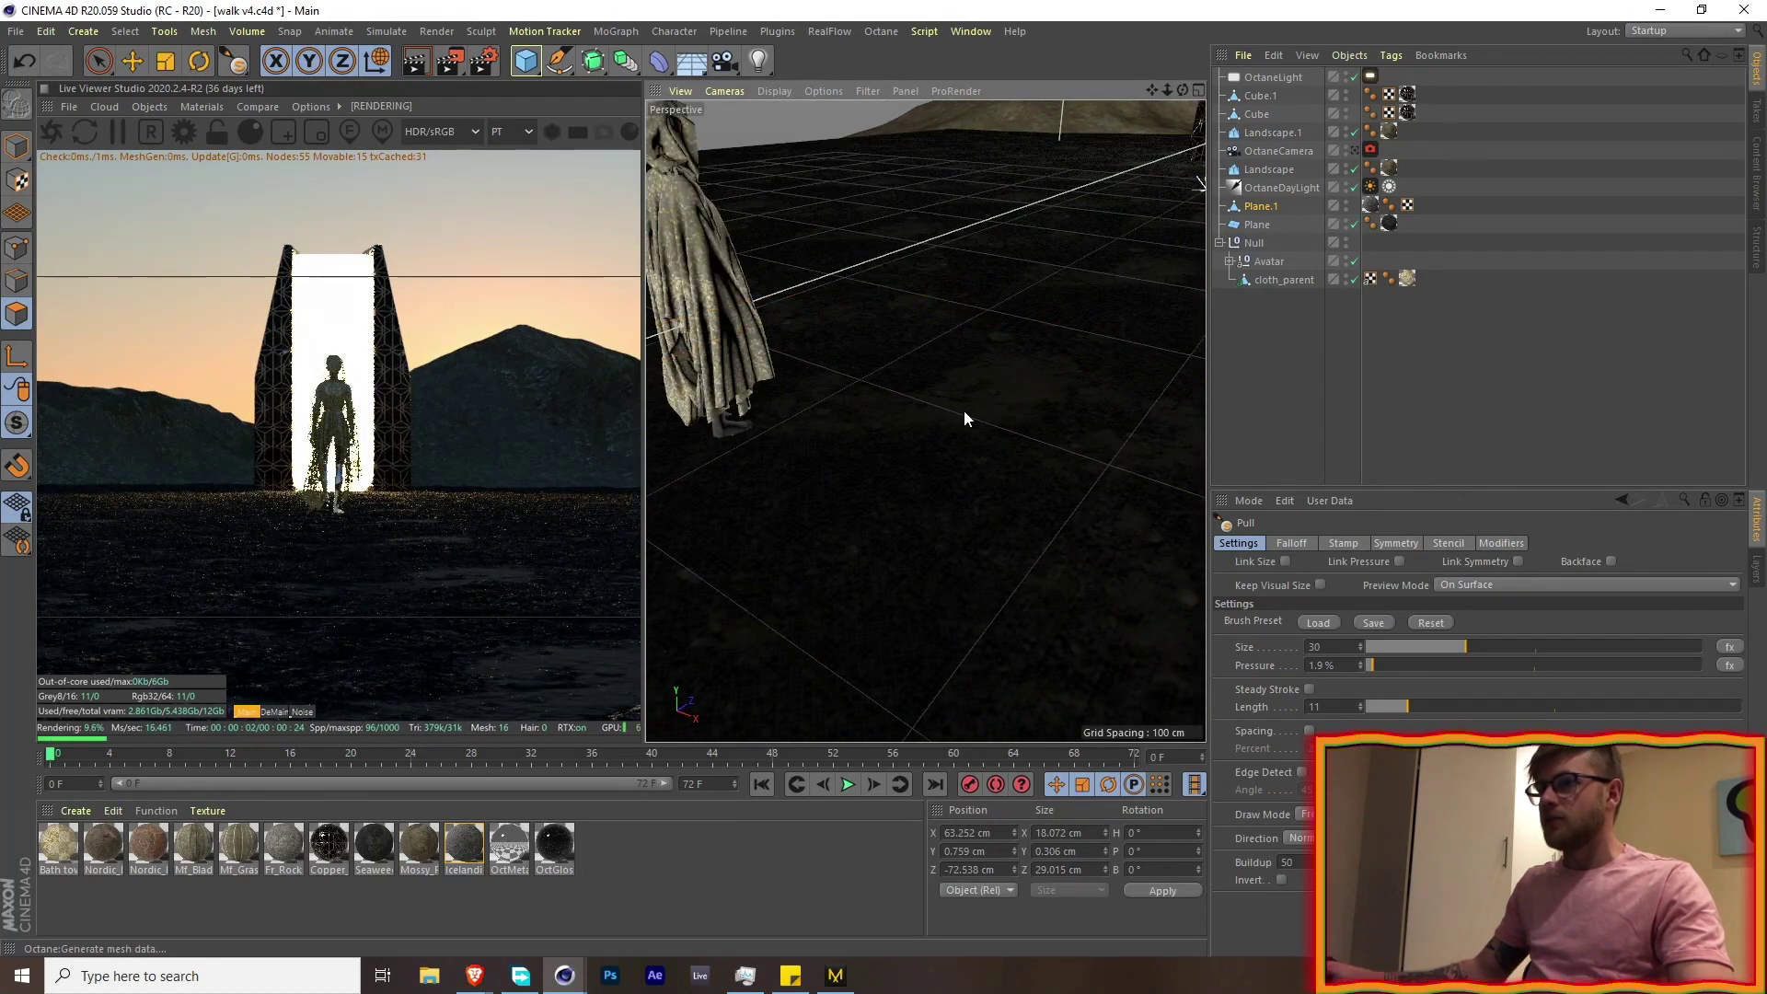
scroll(929, 396, "down", 5)
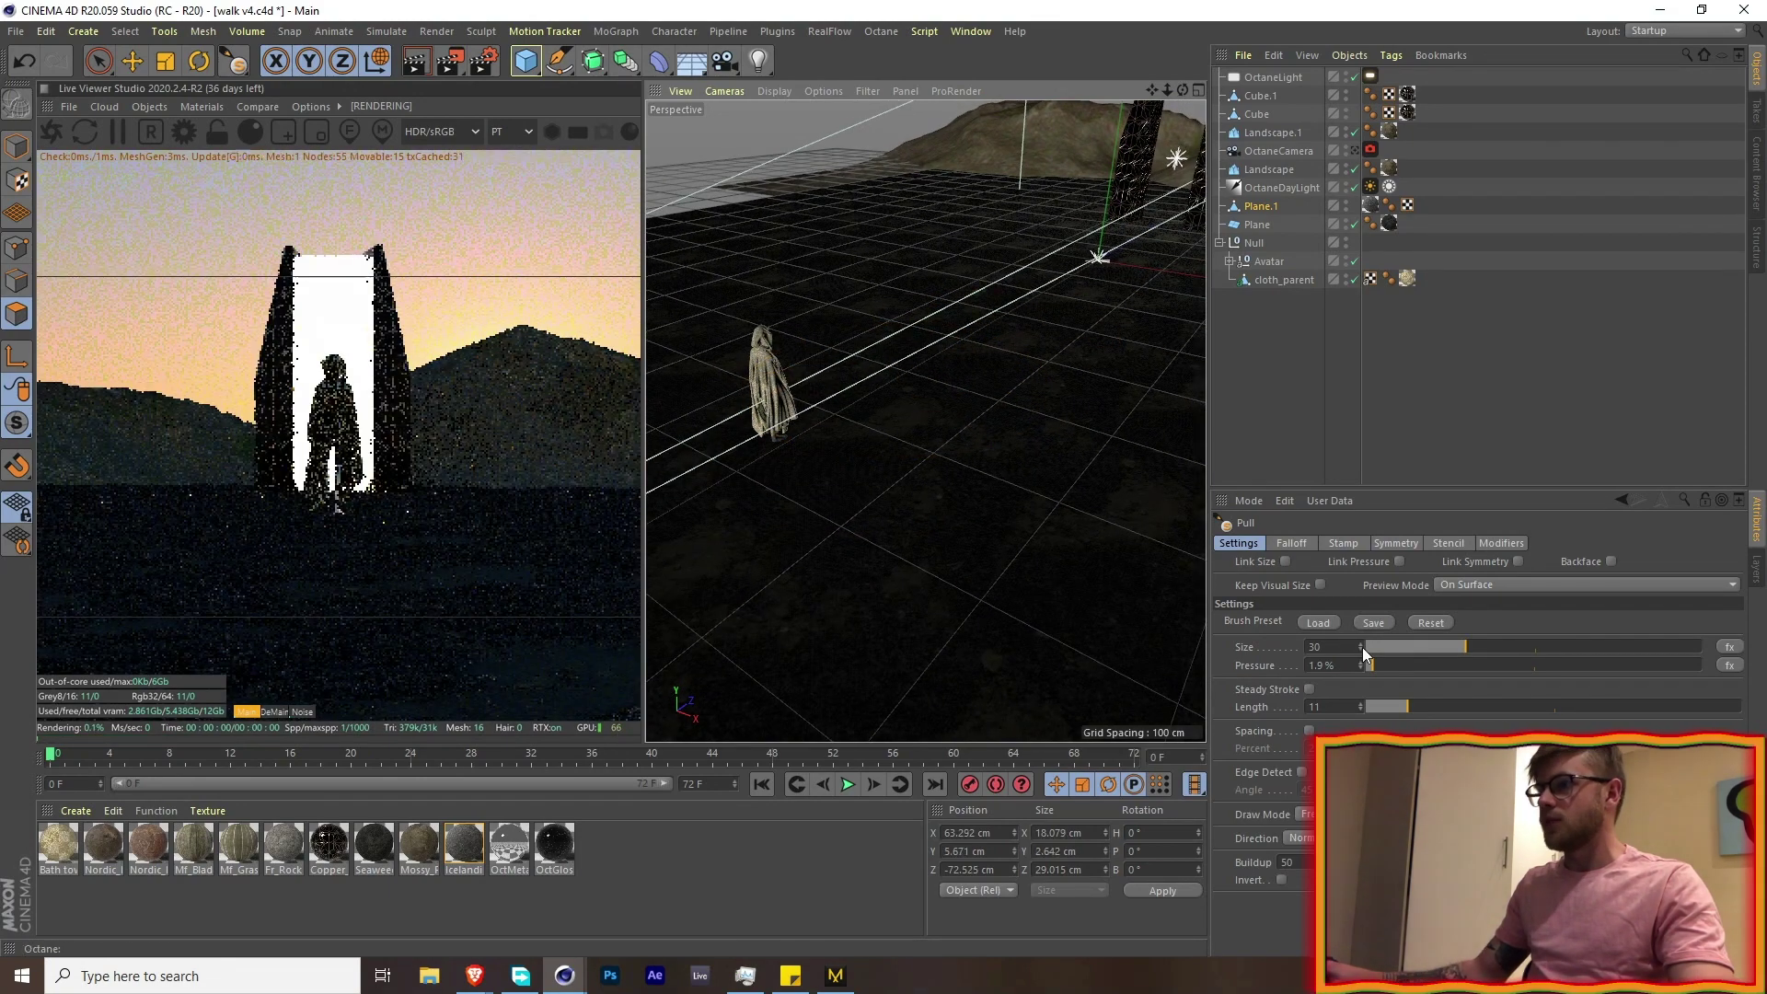
left_click_drag(1373, 665, 1488, 661)
mouse_move(995, 403)
left_mouse_down()
mouse_move(958, 323)
mouse_move(1000, 334)
left_mouse_up()
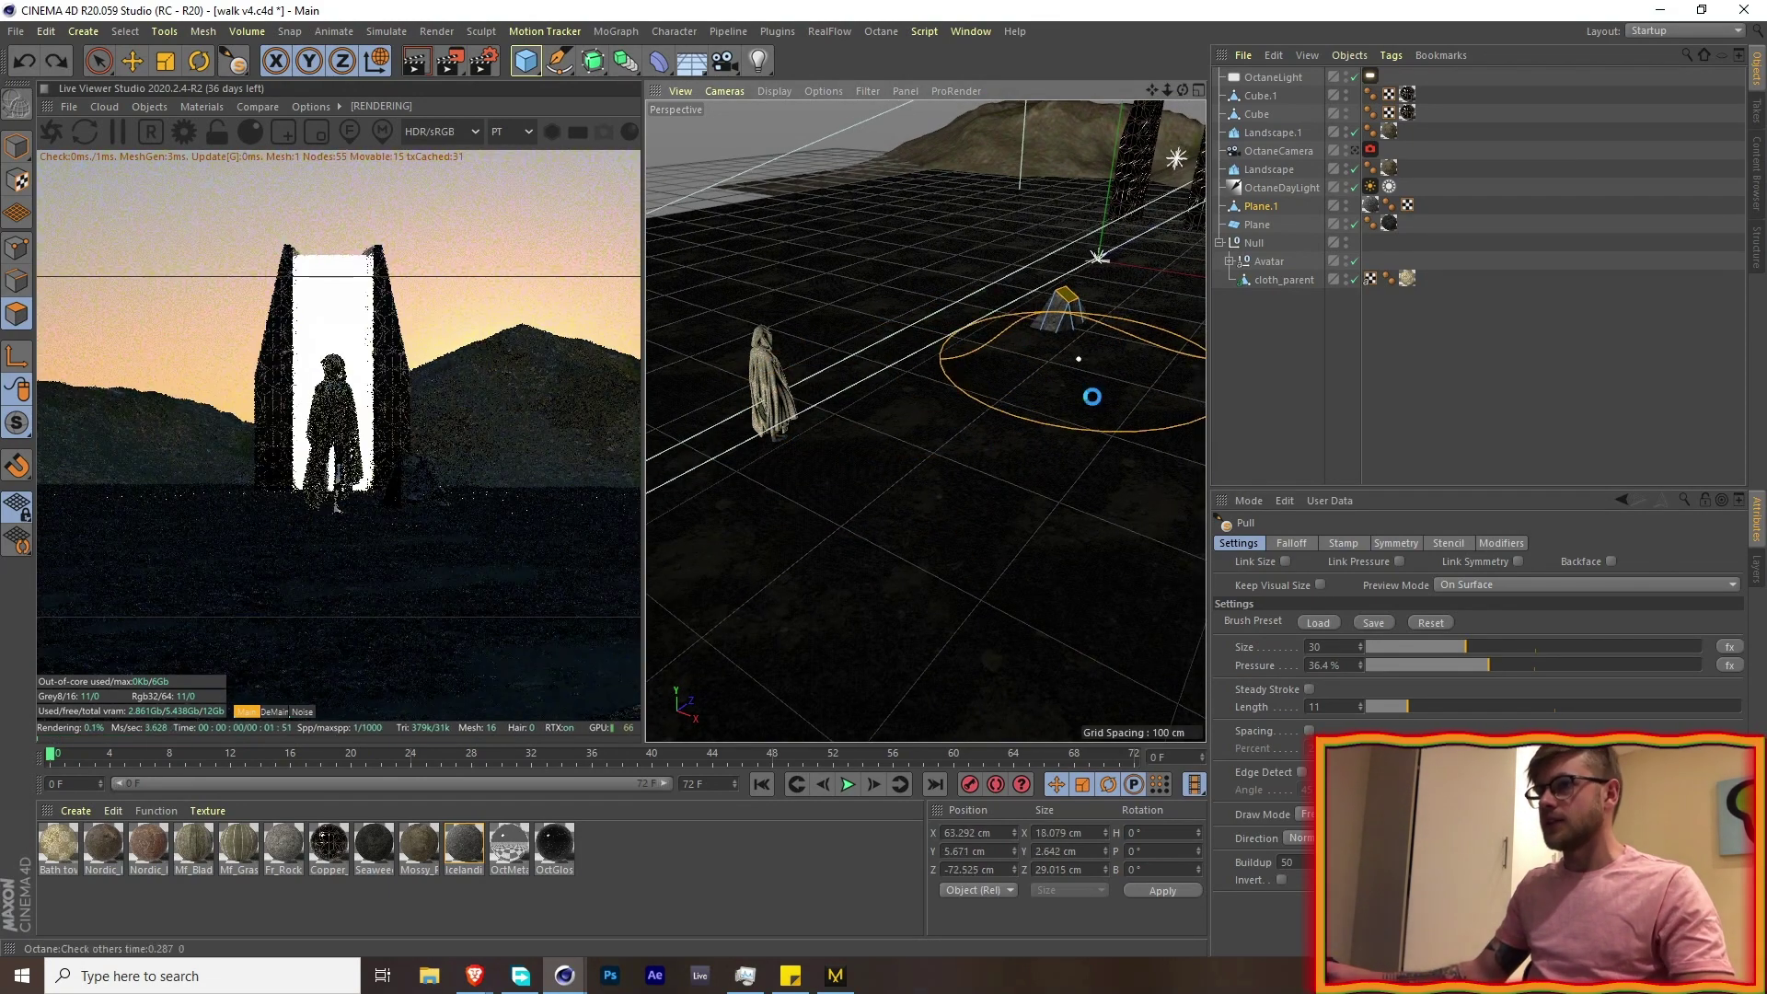
key("ctrl+z")
- Reduce the Pull brush pressure to 12.5% and undo the plane's edits back to its parametric state
left_click_drag(1427, 662, 1410, 663)
left_click(1258, 207)
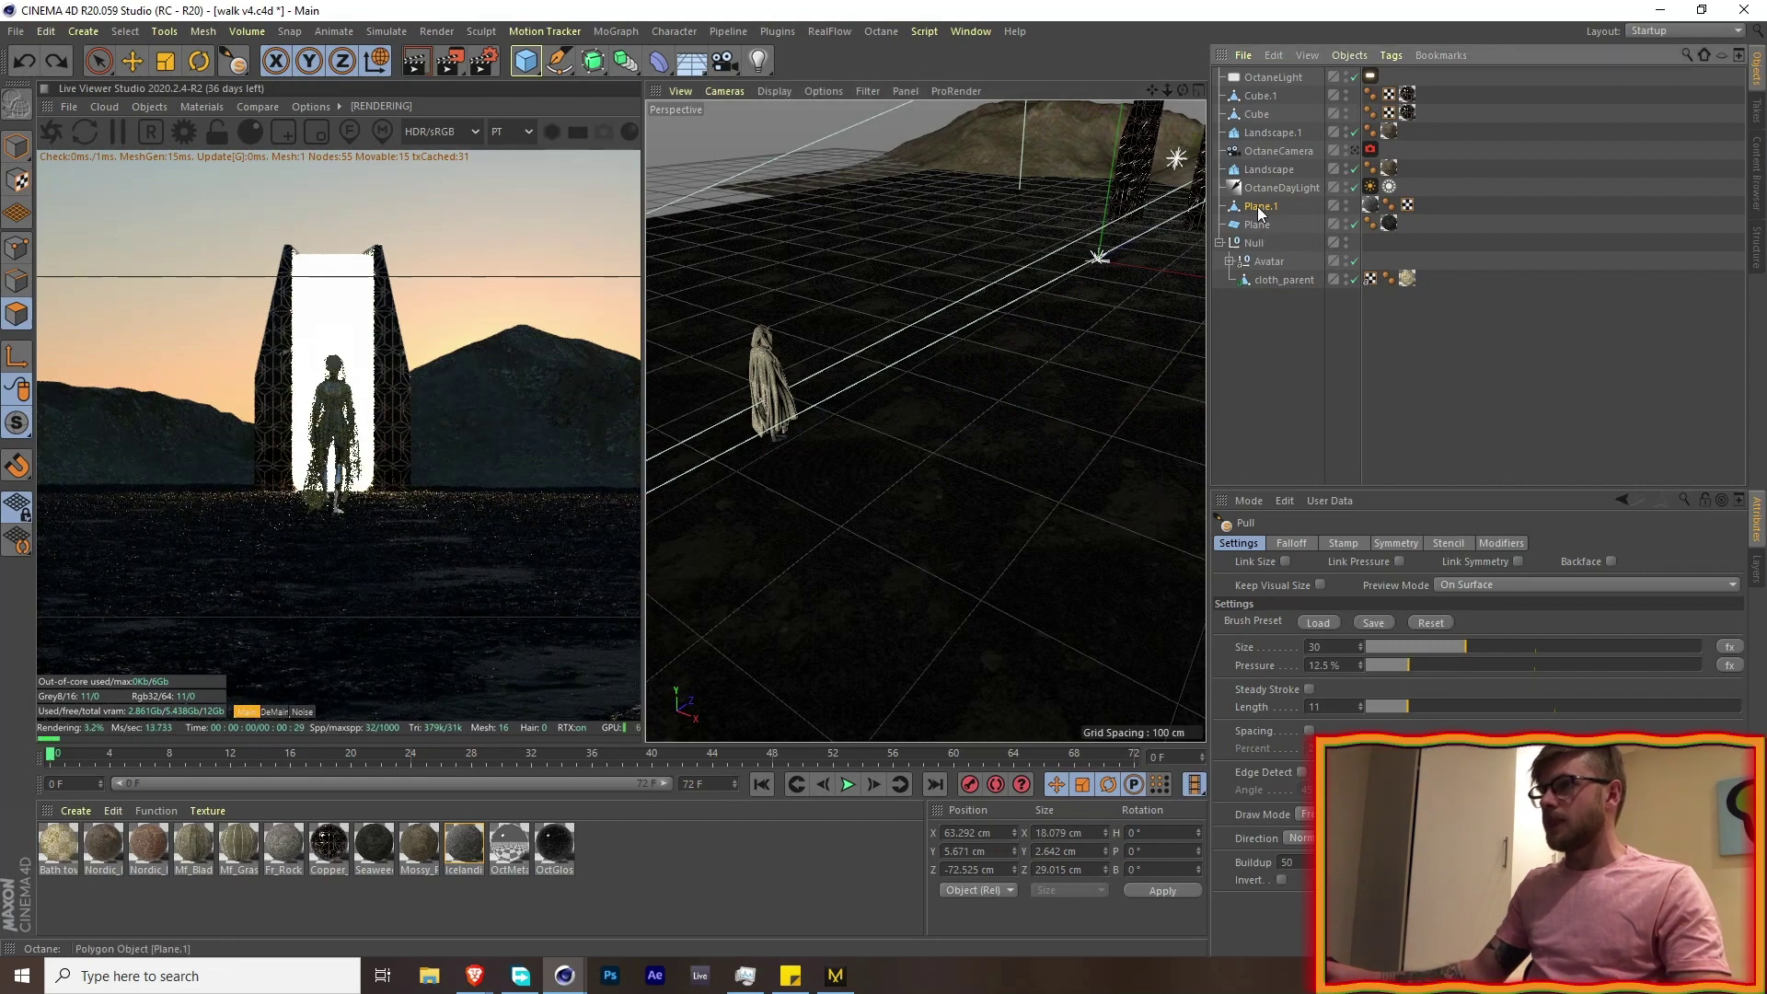
left_click(1259, 208)
key("ctrl+z")
key("ctrl+z")
key("ctrl+z")
key("ctrl+z")
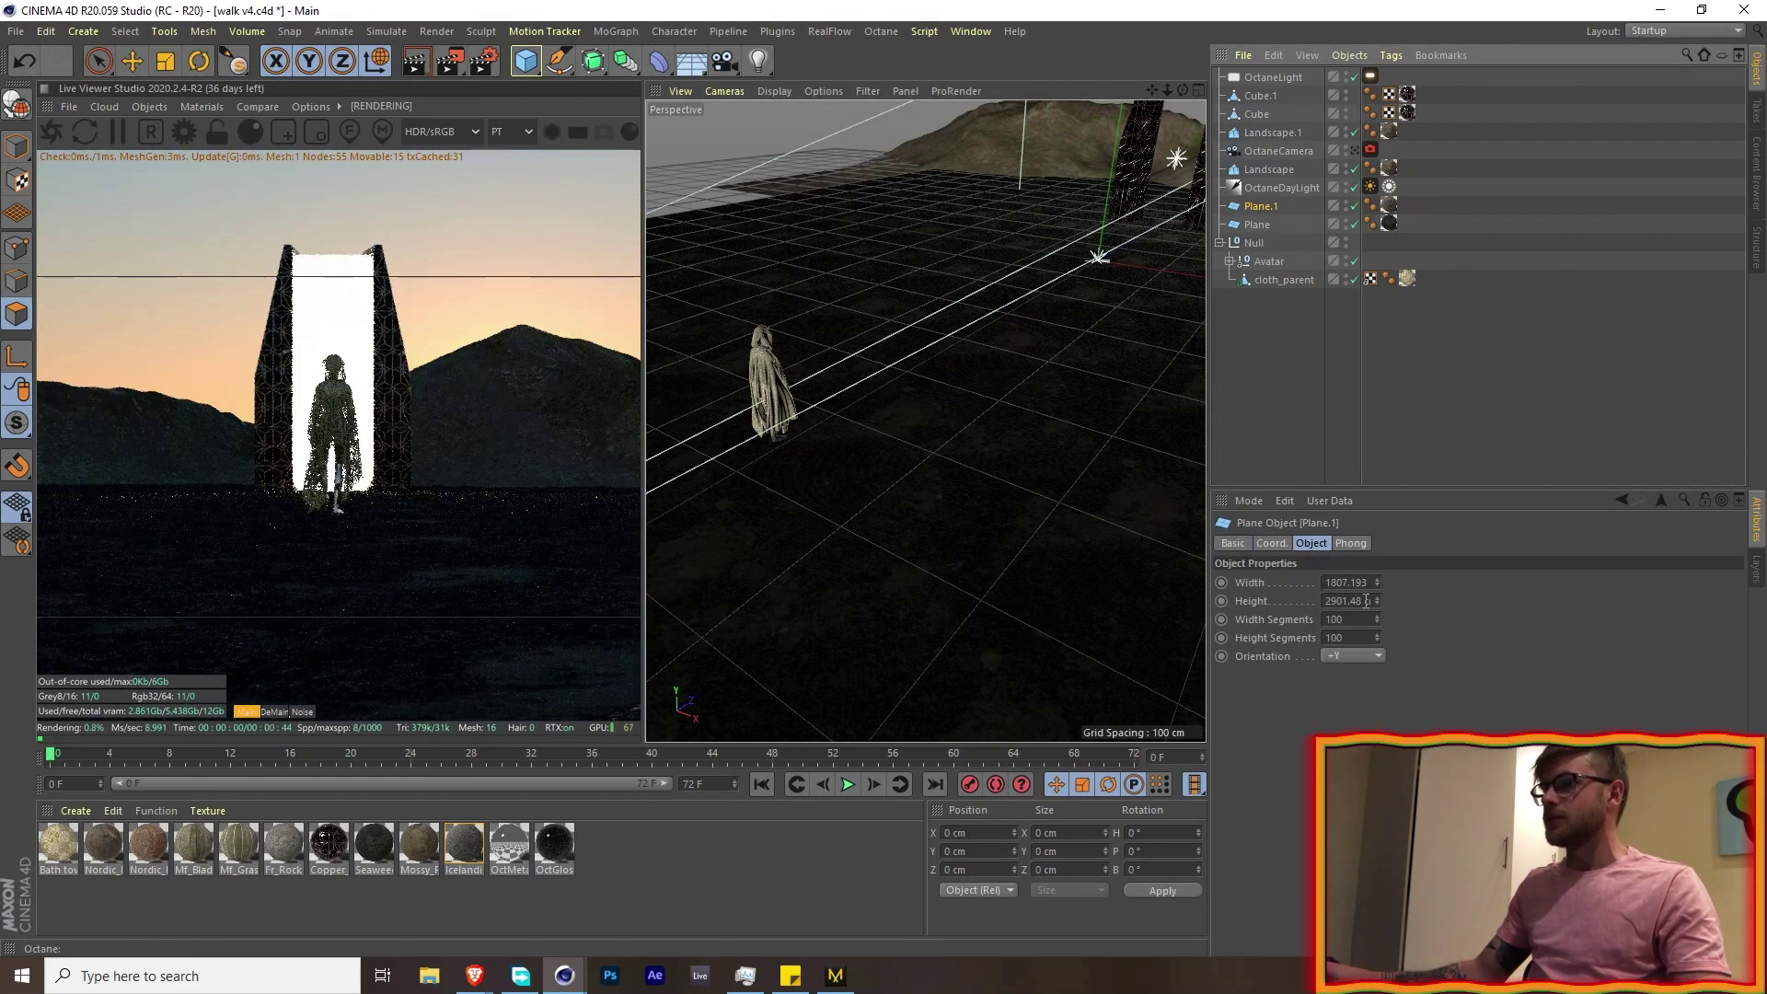
- Set the copied plane's width and height segments to 200 and make it editable
left_click(1326, 621)
key("Tab")
type("200")
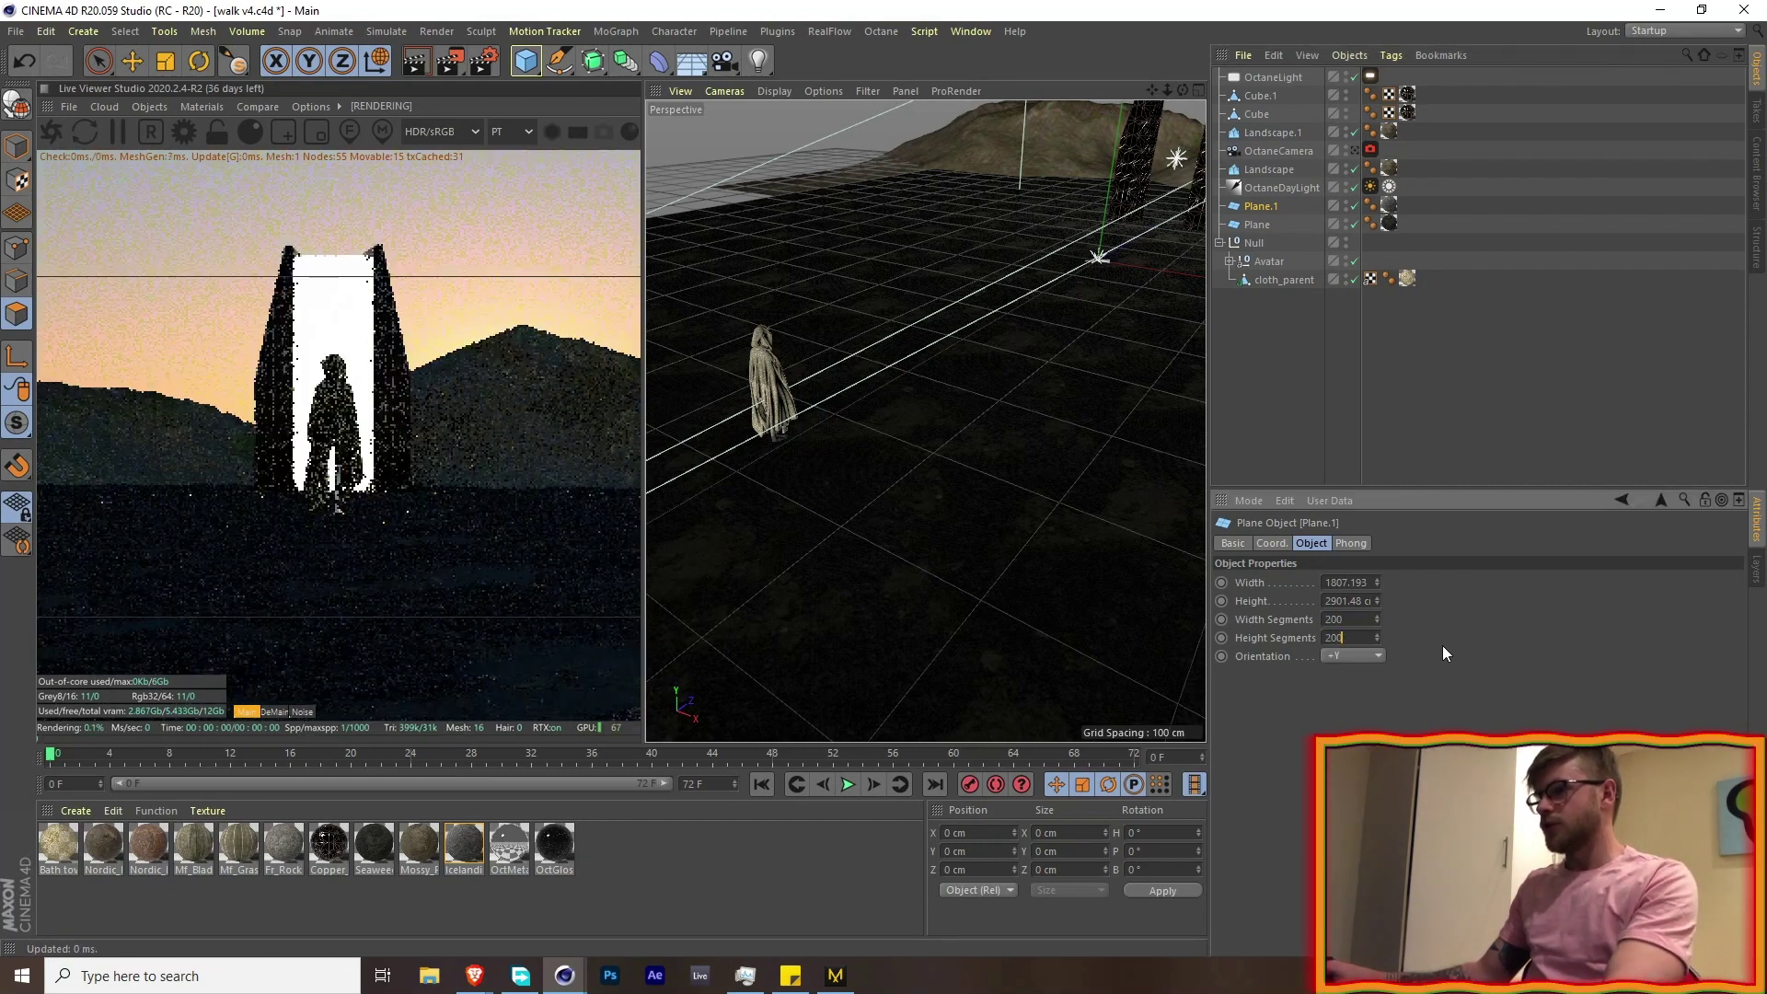
left_click(1258, 208)
key("c")
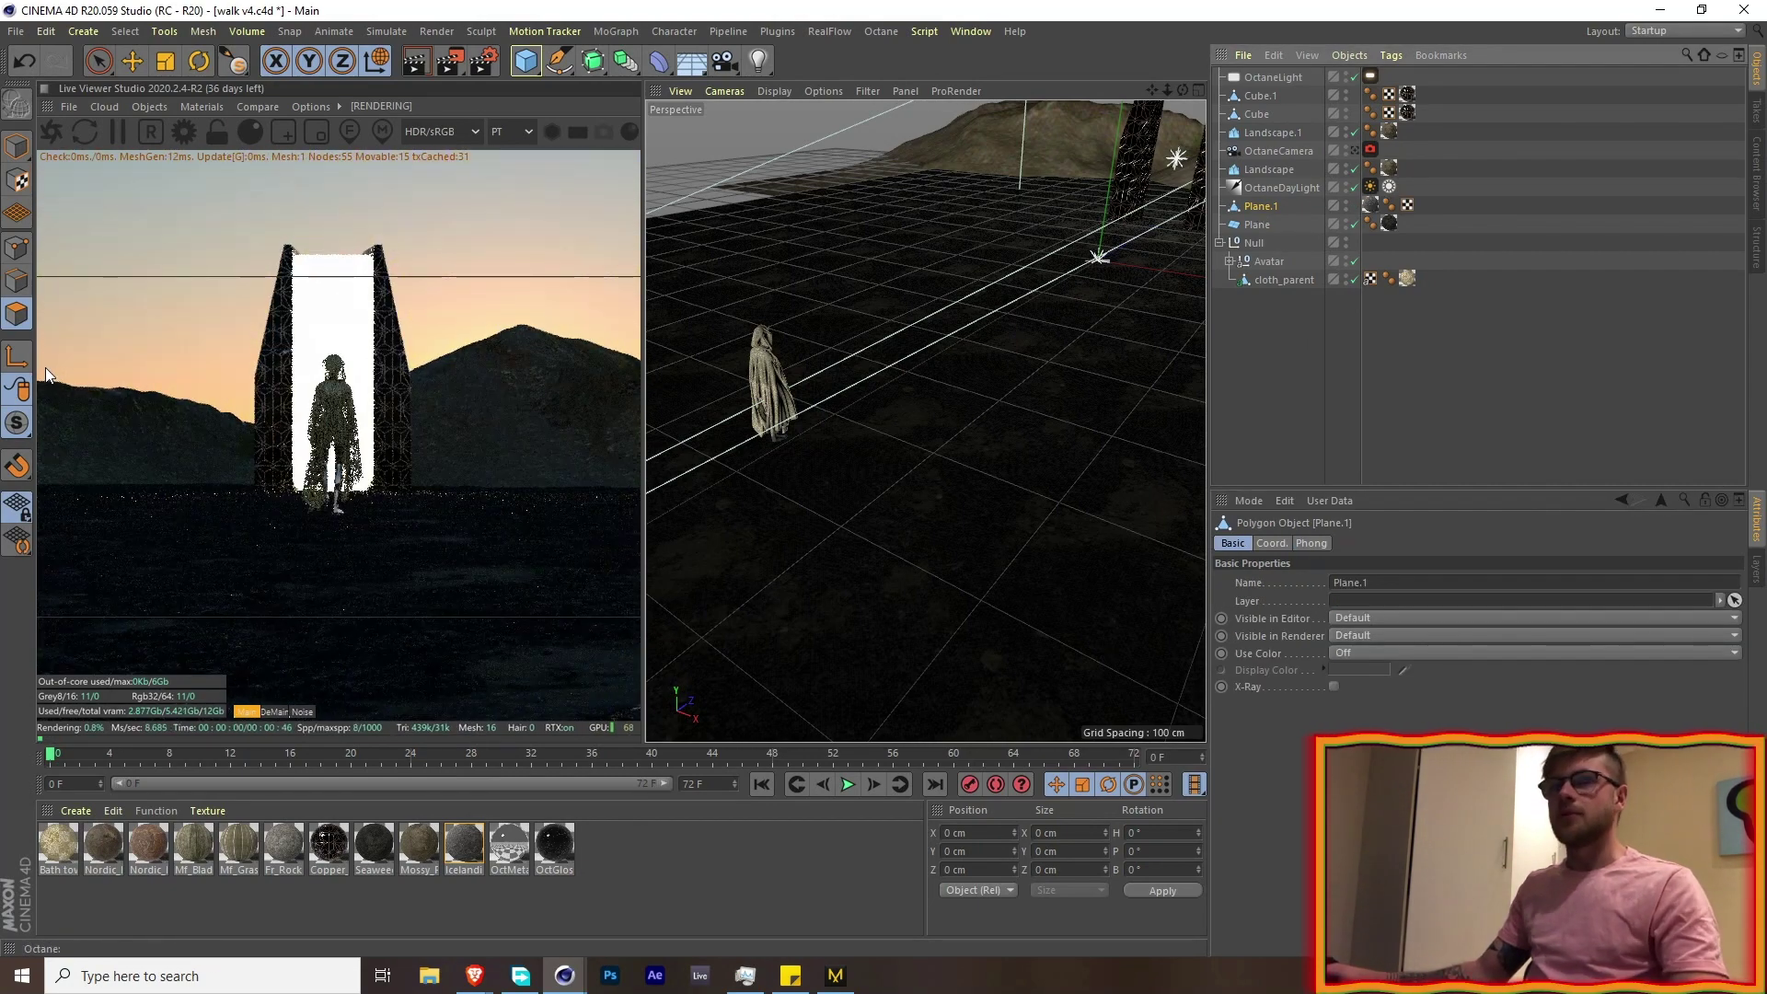
- Activate the Pull brush and raise a broad patch of ground on the right side of the figure
key("shift+c")
type("pull\\")
key("BackSpace")
key("Return")
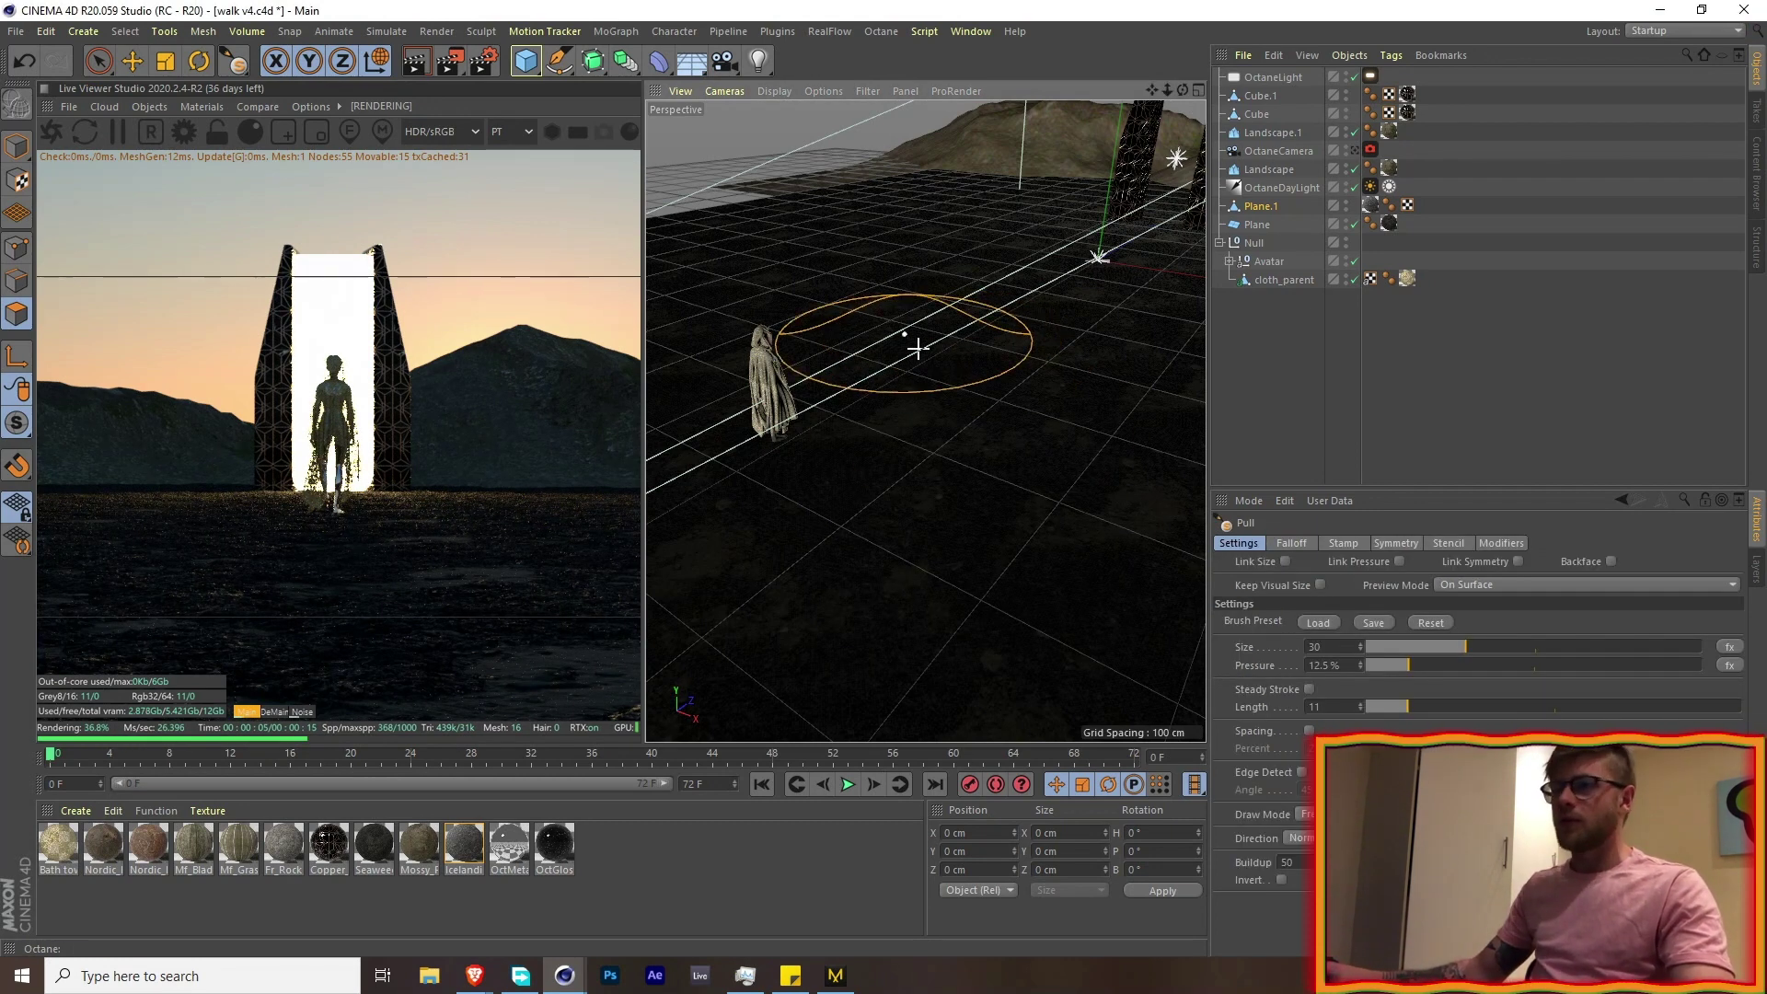
left_click(974, 381)
mouse_move(1013, 415)
left_mouse_down()
mouse_move(1096, 383)
mouse_move(1135, 300)
left_mouse_up()
- Pull up more ground mounds near the pillars and on the left side of the path at 12.5% pressure
left_click_drag(1019, 454, 1148, 423, "alt")
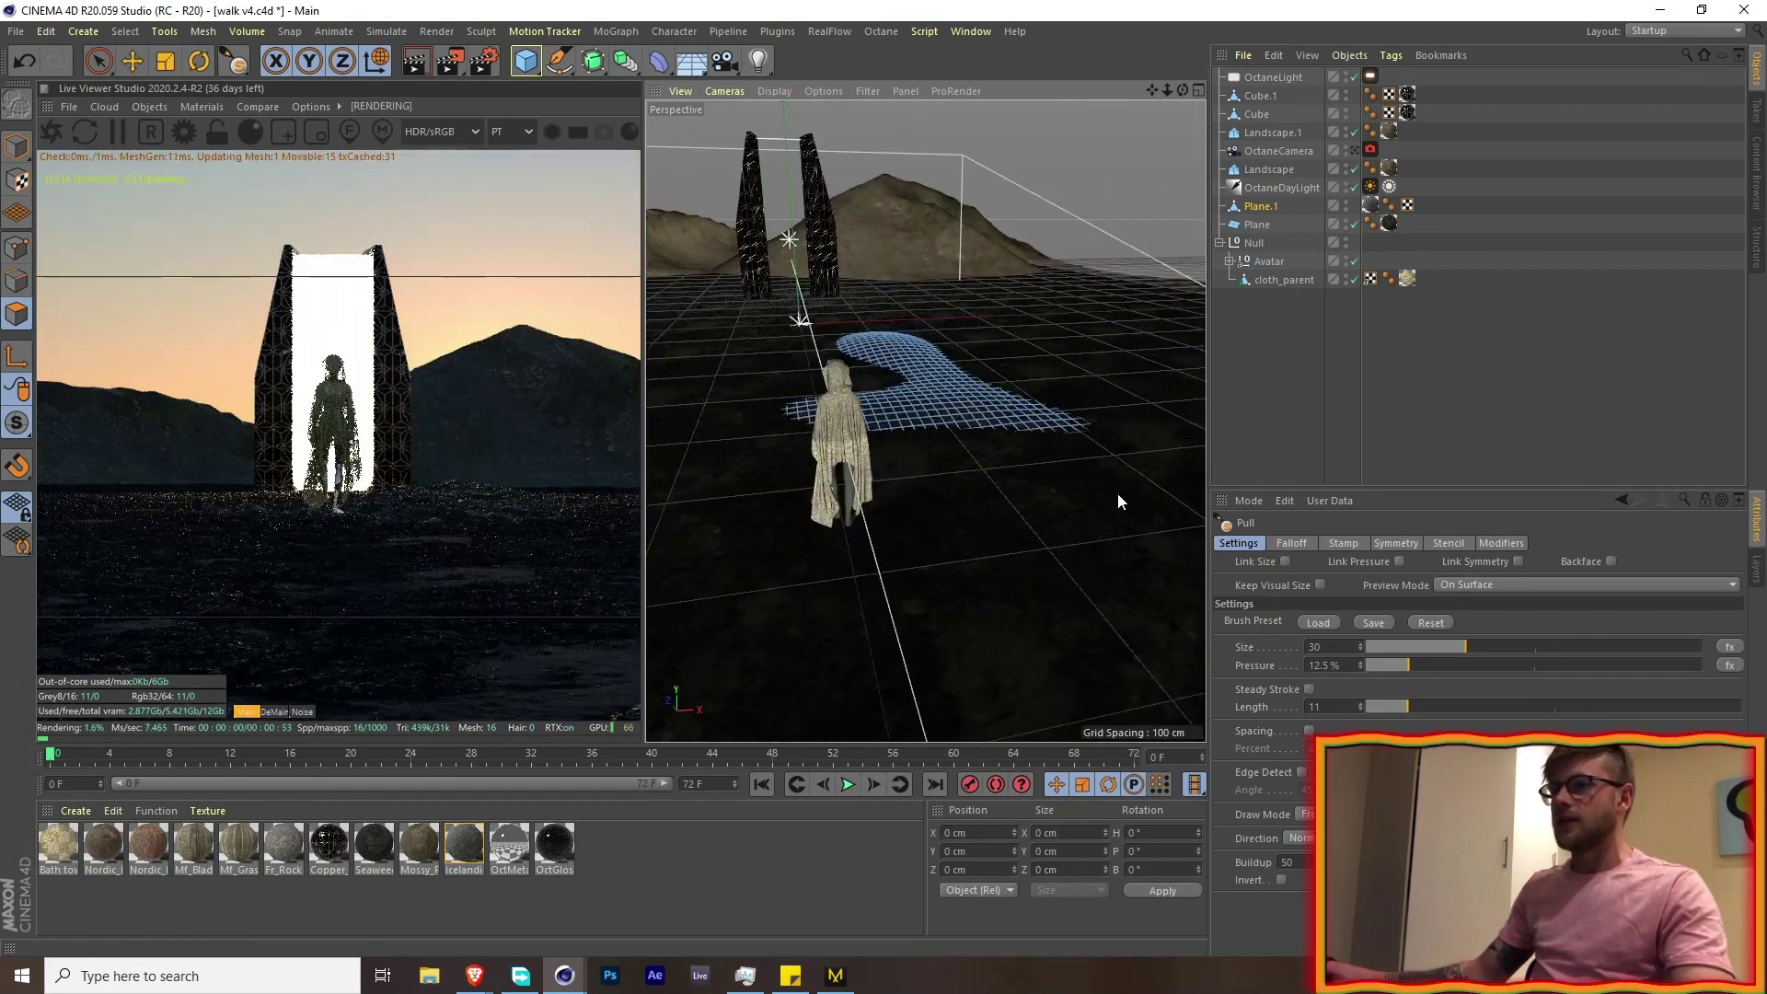
left_click_drag(957, 319, 919, 313)
mouse_move(757, 331)
left_mouse_down("alt")
mouse_move(879, 322)
mouse_move(745, 390)
left_mouse_up("alt")
left_click_drag(718, 318, 740, 328)
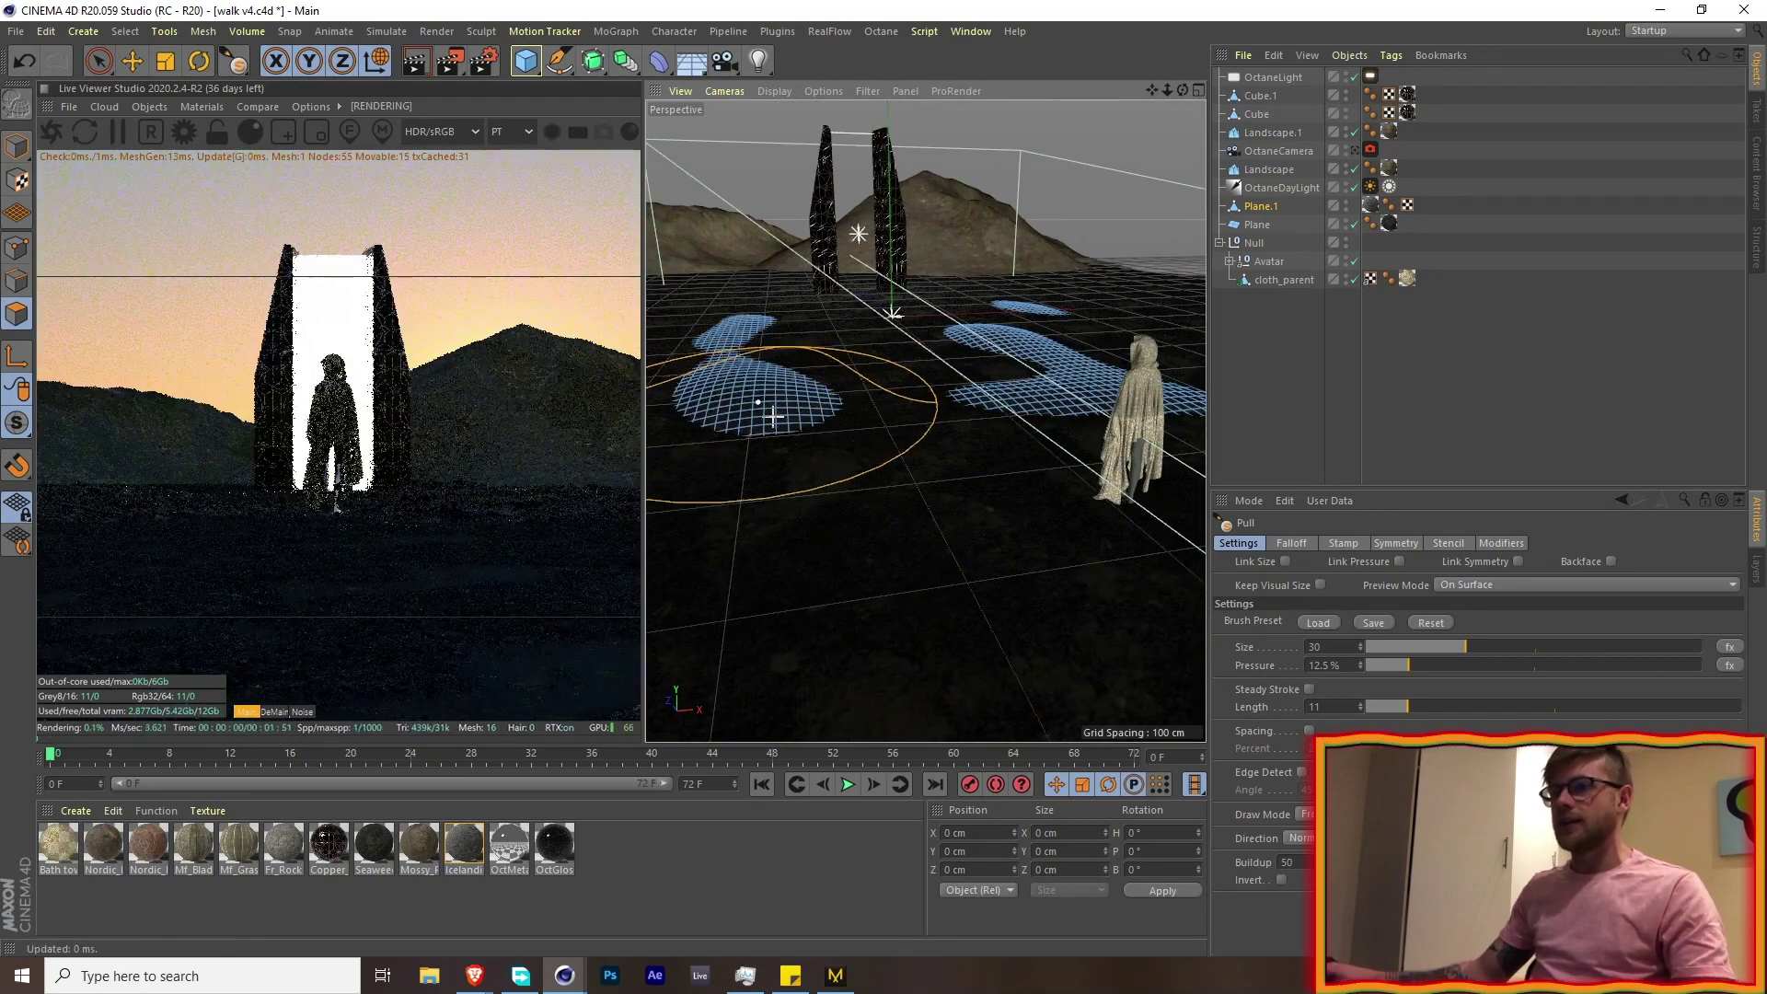
left_click_drag(764, 413, 740, 388, "alt")
- Lower the Pull brush pressure to 3.2% and gently raise more uneven ground between the existing mounds
left_click_drag(1407, 665, 1376, 664)
left_click(1056, 380)
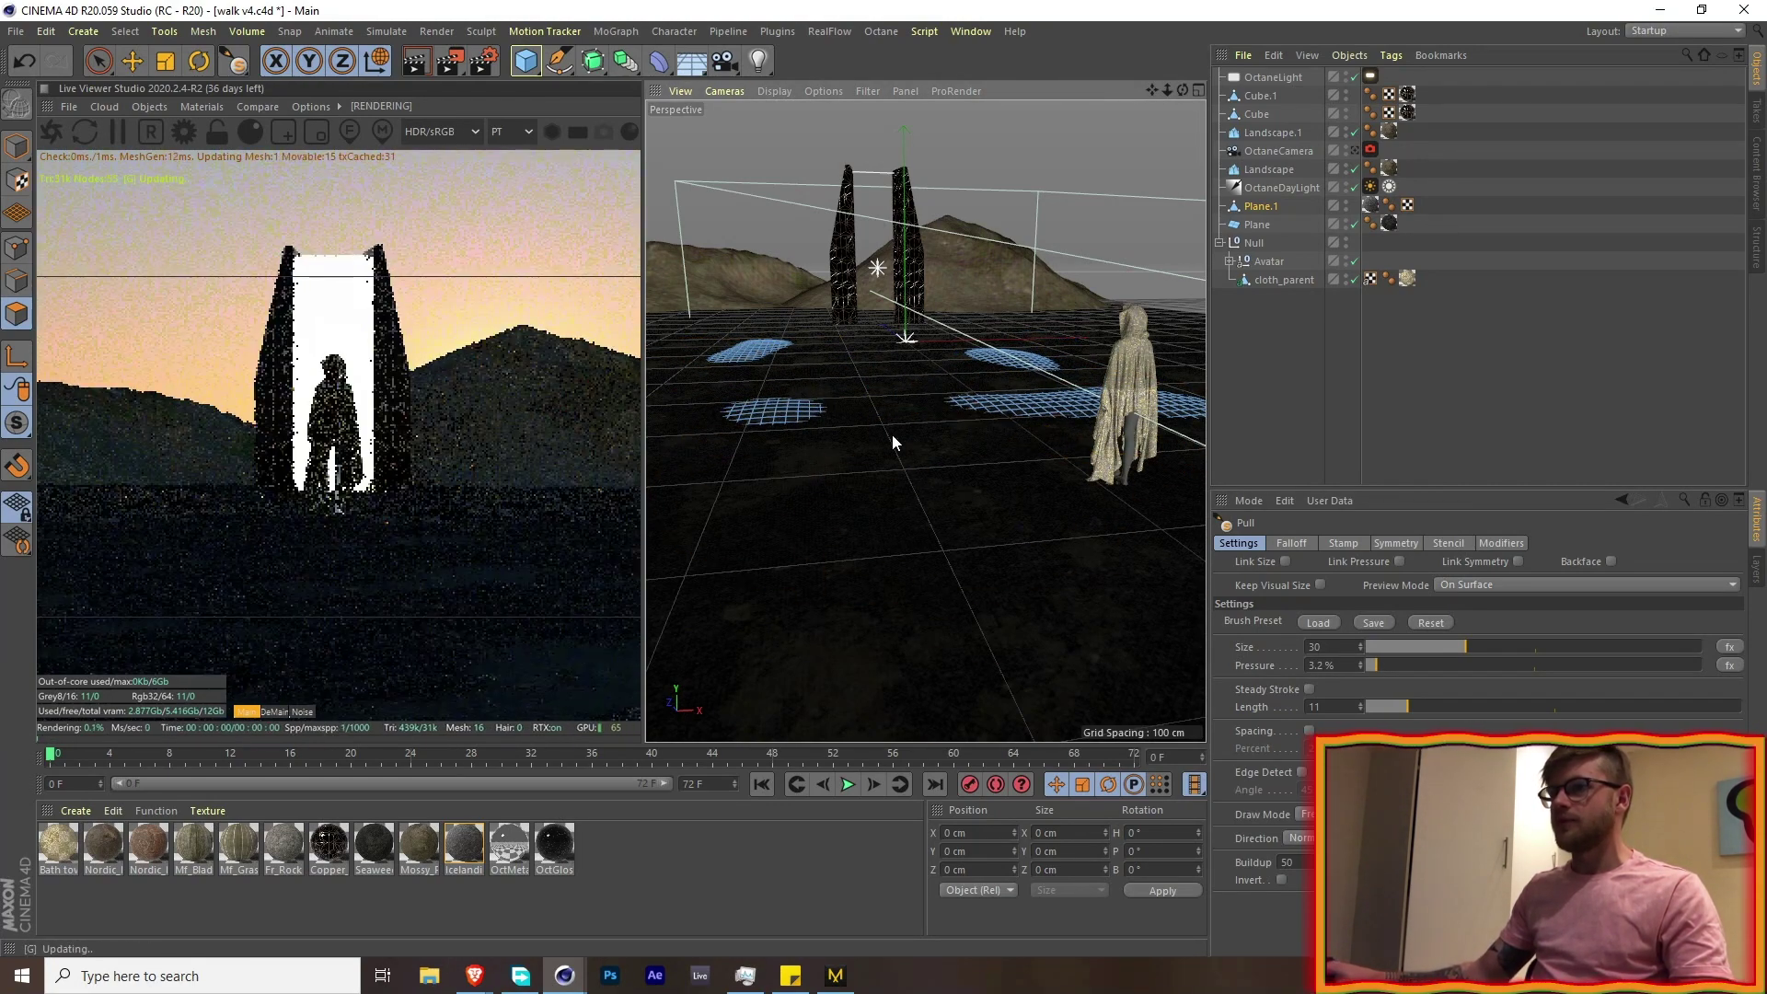
left_click_drag(893, 422, 873, 357)
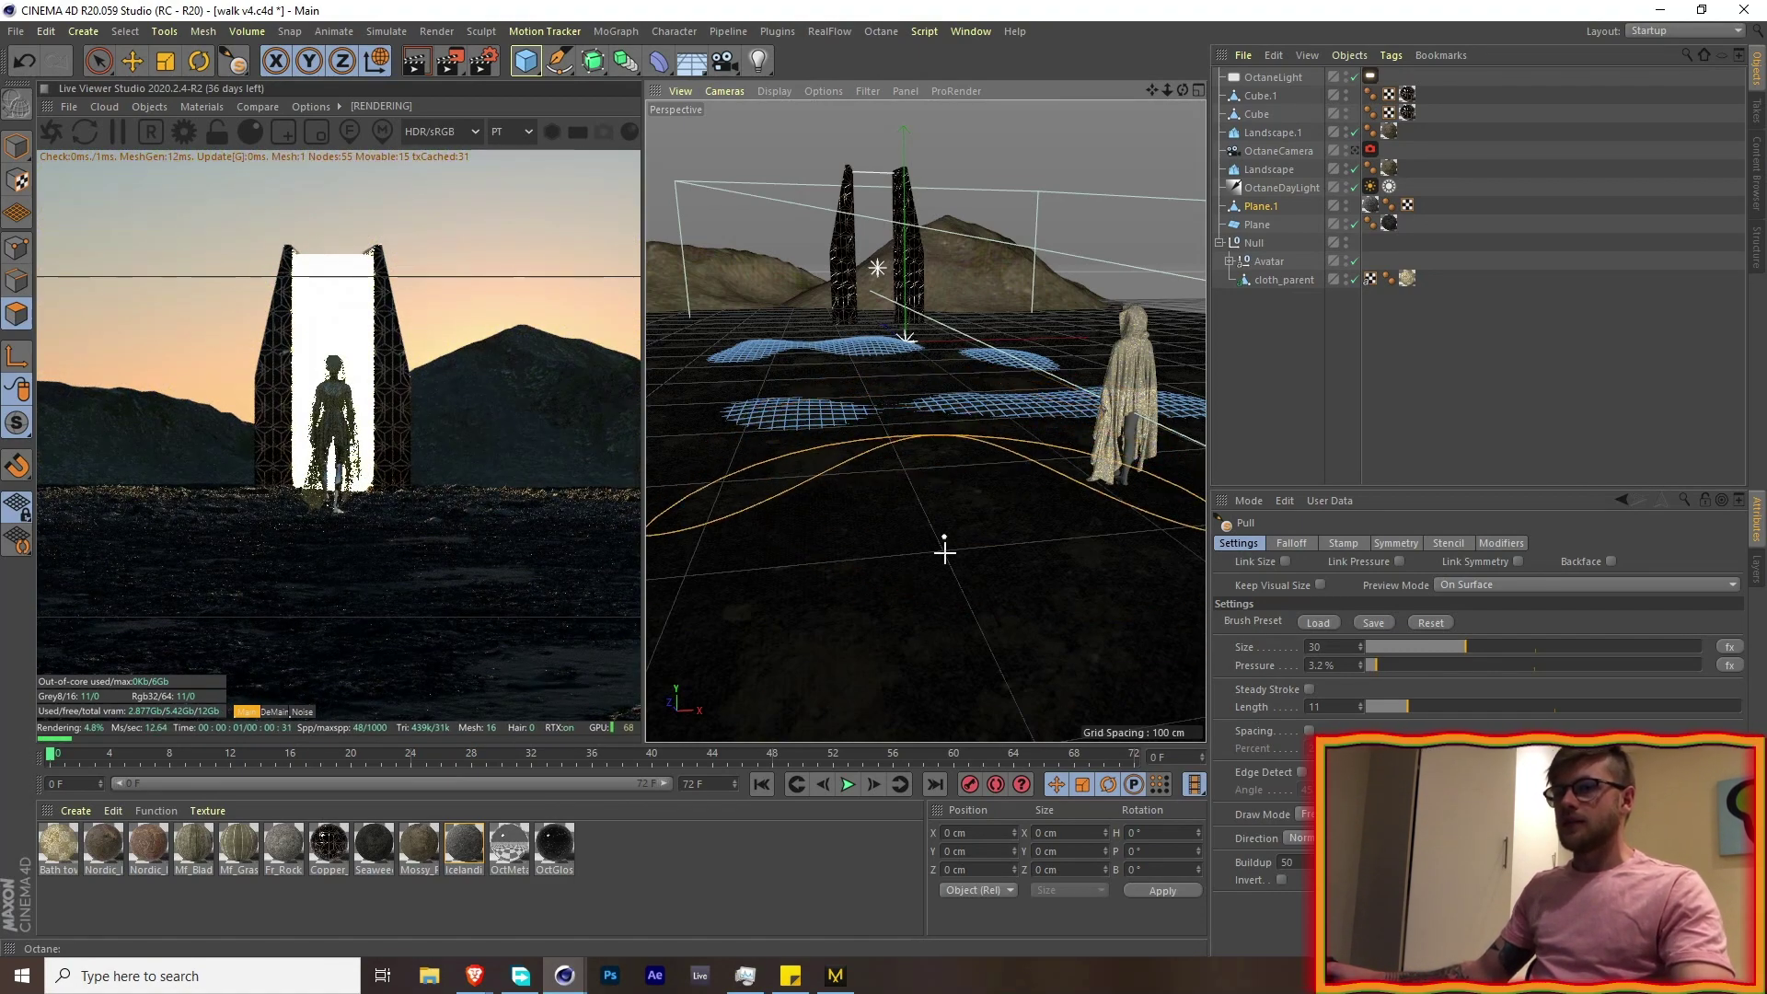
mouse_move(966, 567)
left_mouse_down()
mouse_move(986, 571)
mouse_move(777, 571)
left_mouse_up()
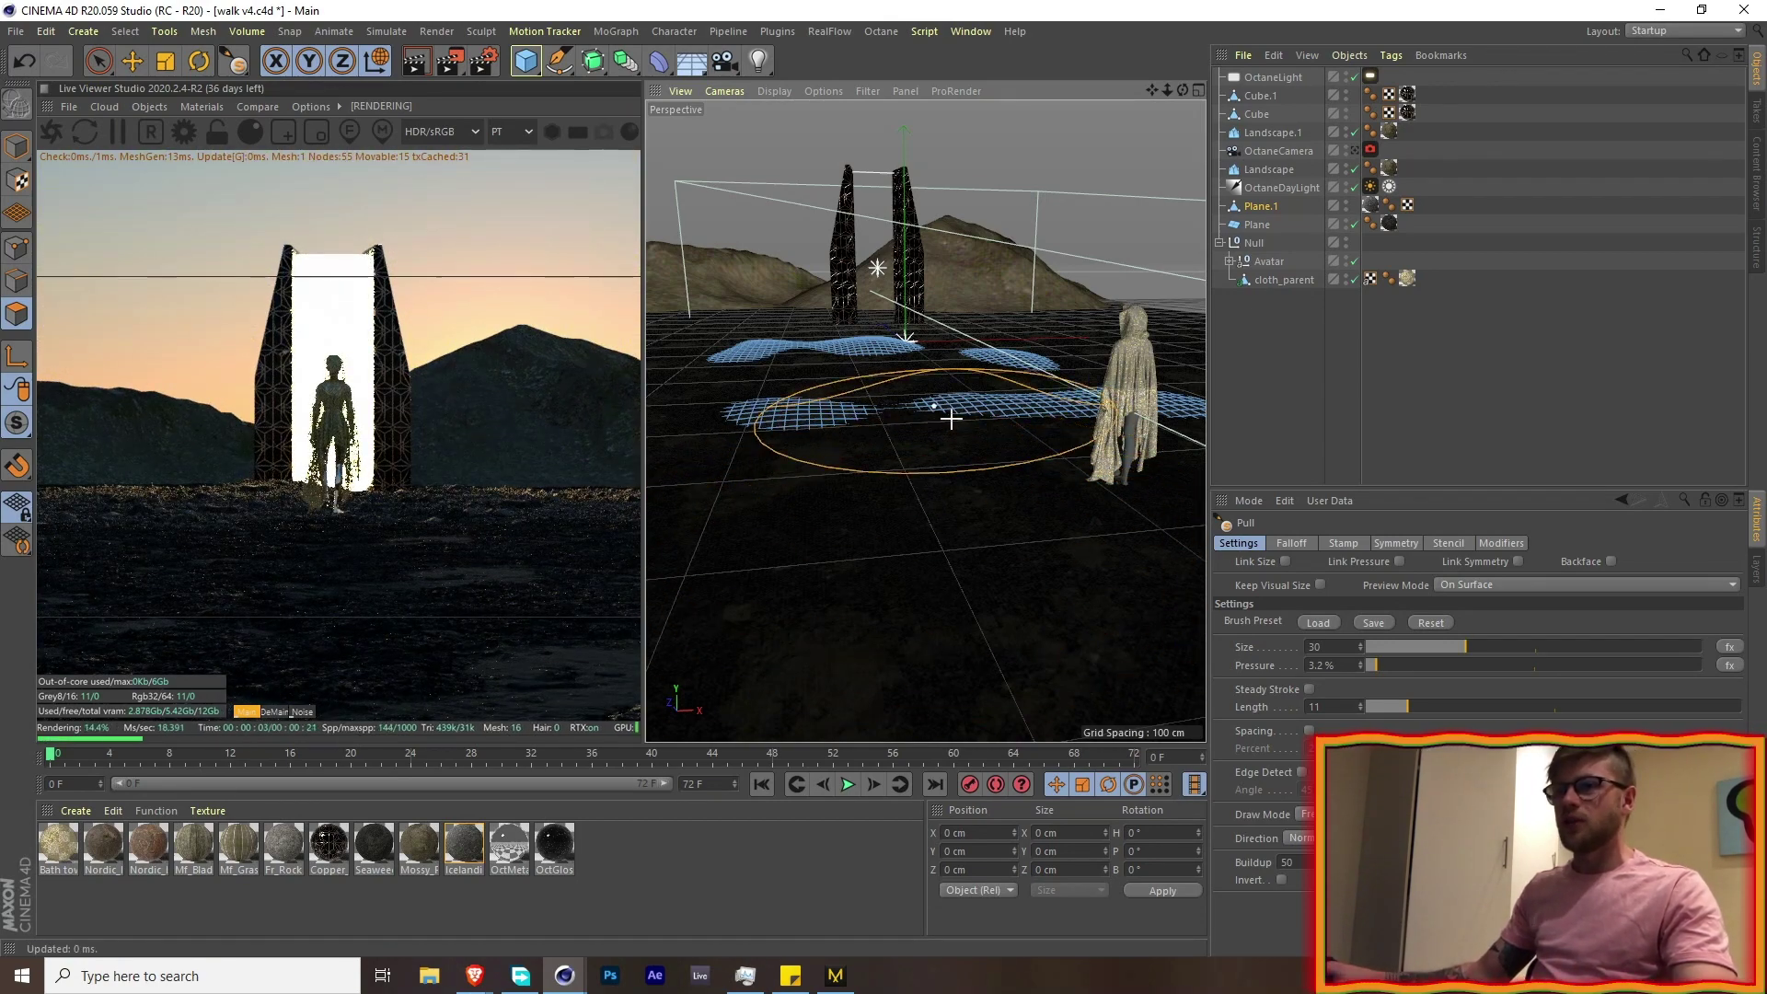
scroll(1001, 410, "down", 2)
left_click_drag(1003, 410, 948, 410, "alt")
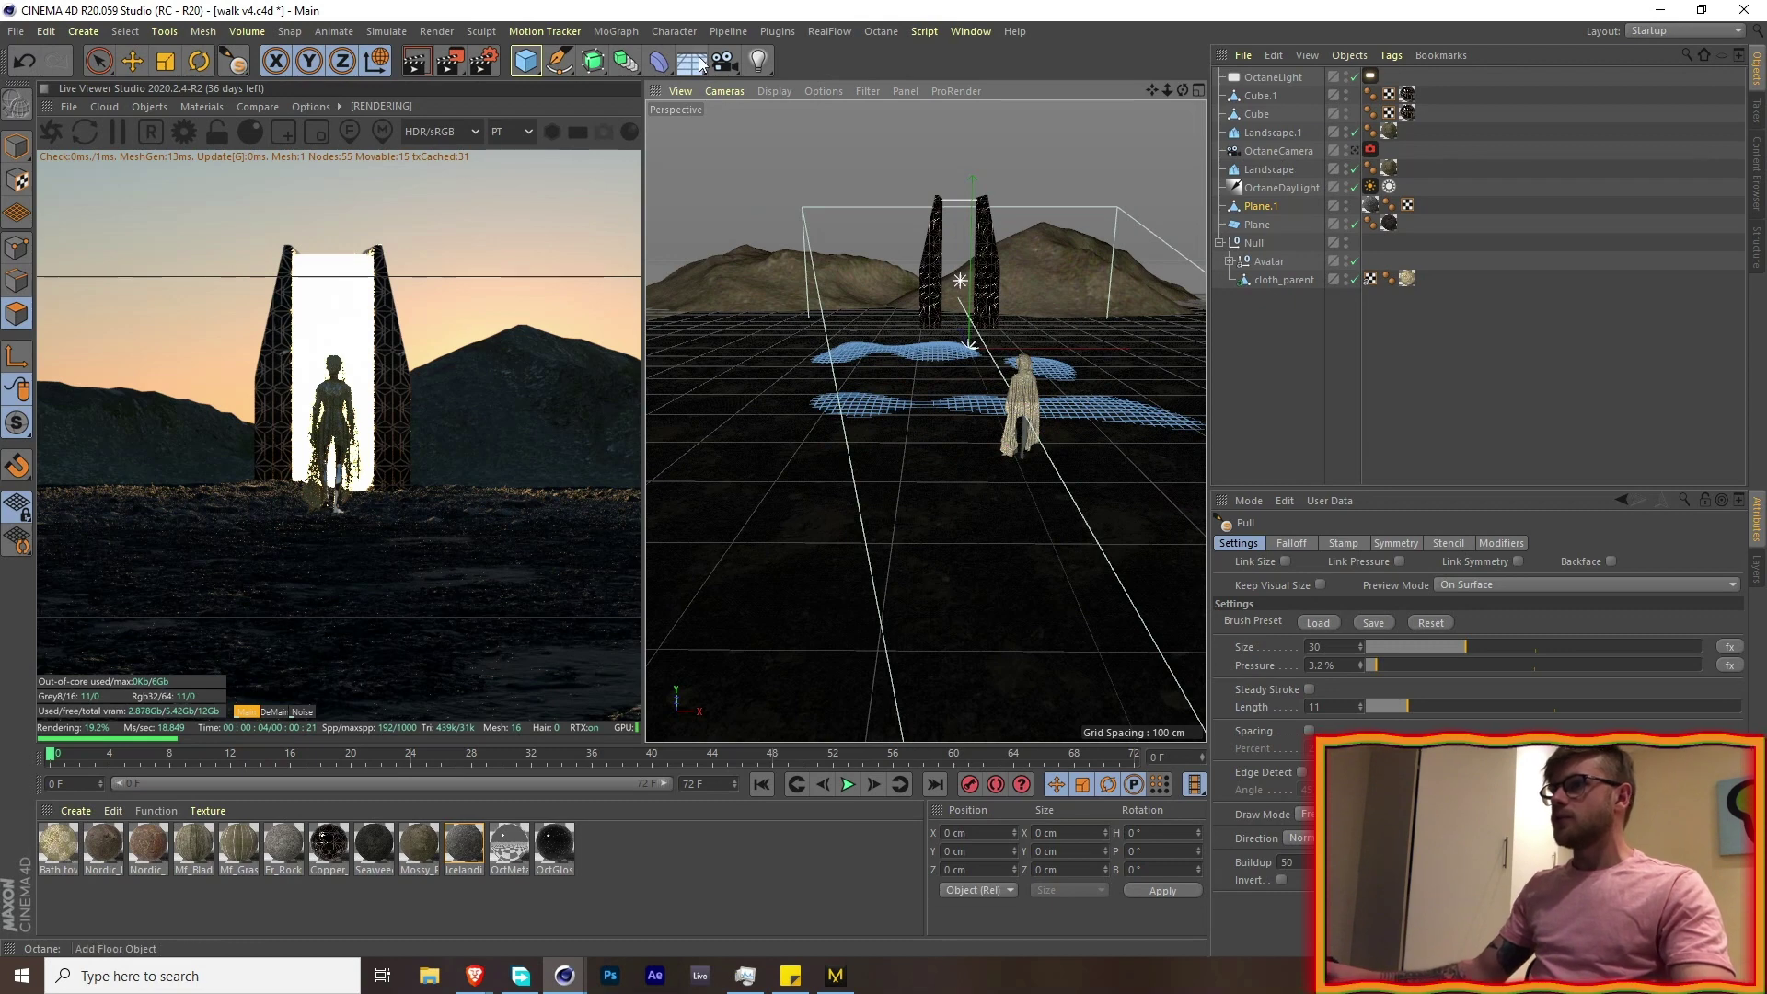
- Add an Octane Scatter and a Forester MultiFlora object, and nest the MultiFlora under the scatter
left_click(147, 108)
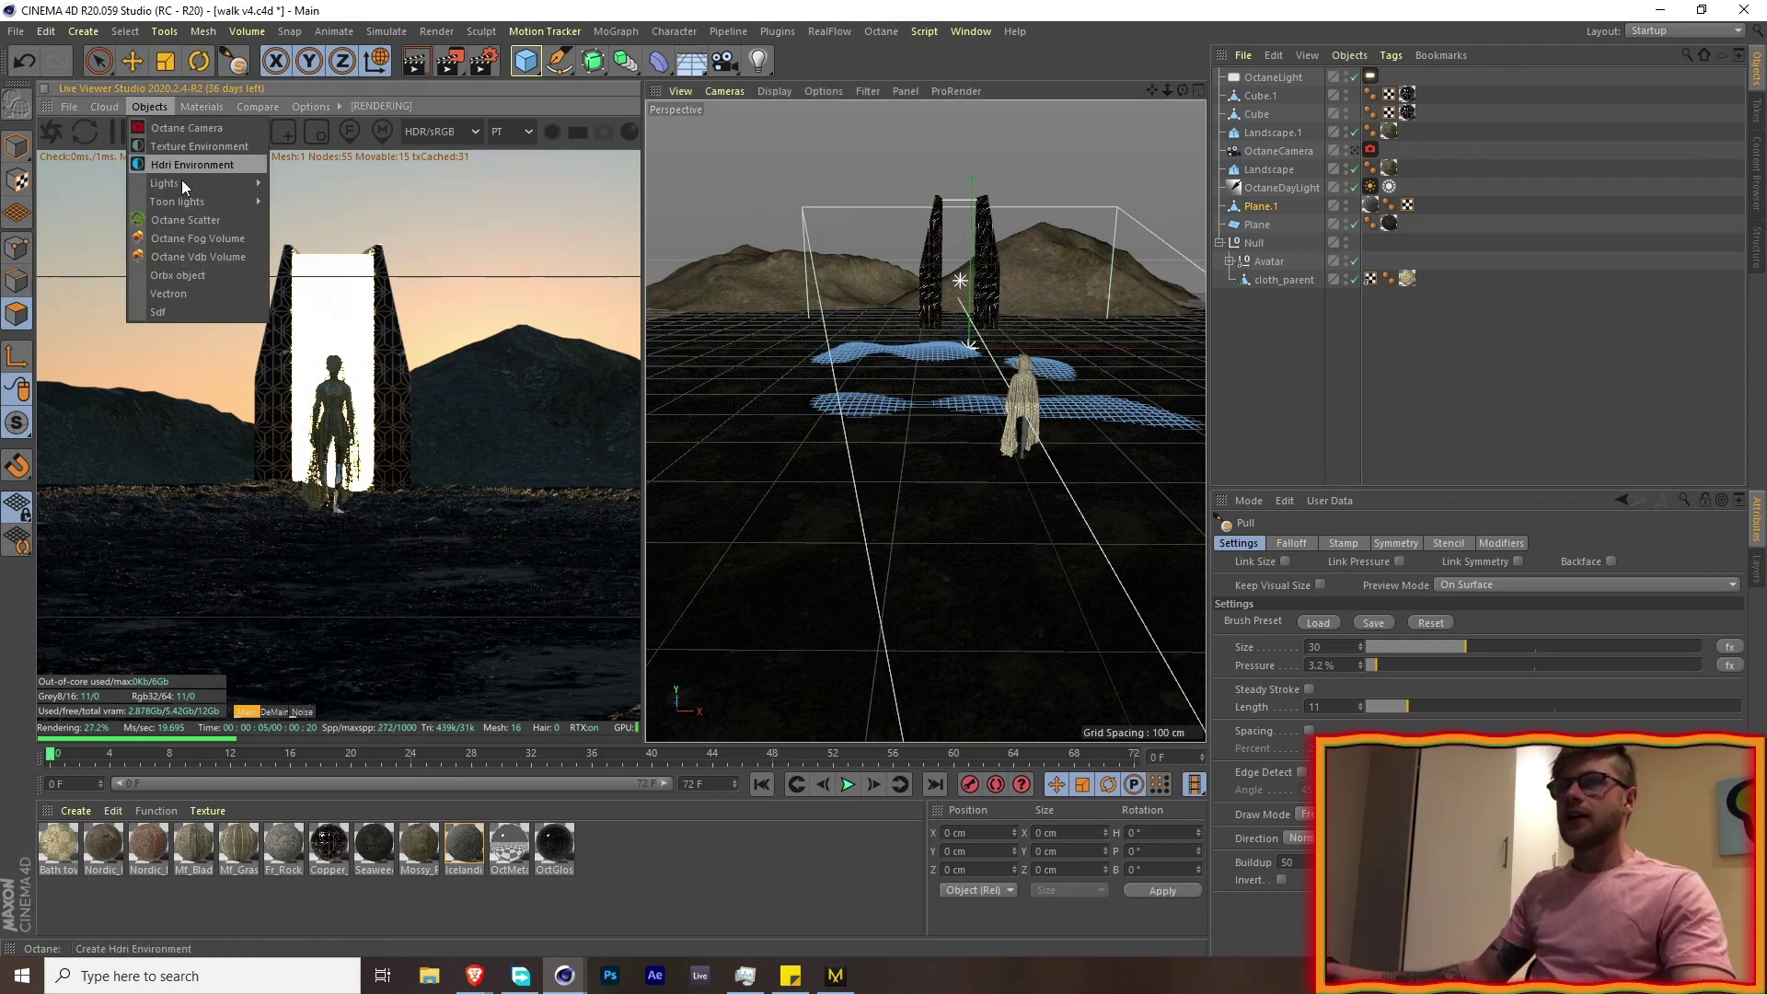
left_click(184, 217)
left_click(781, 33)
mouse_move(835, 105)
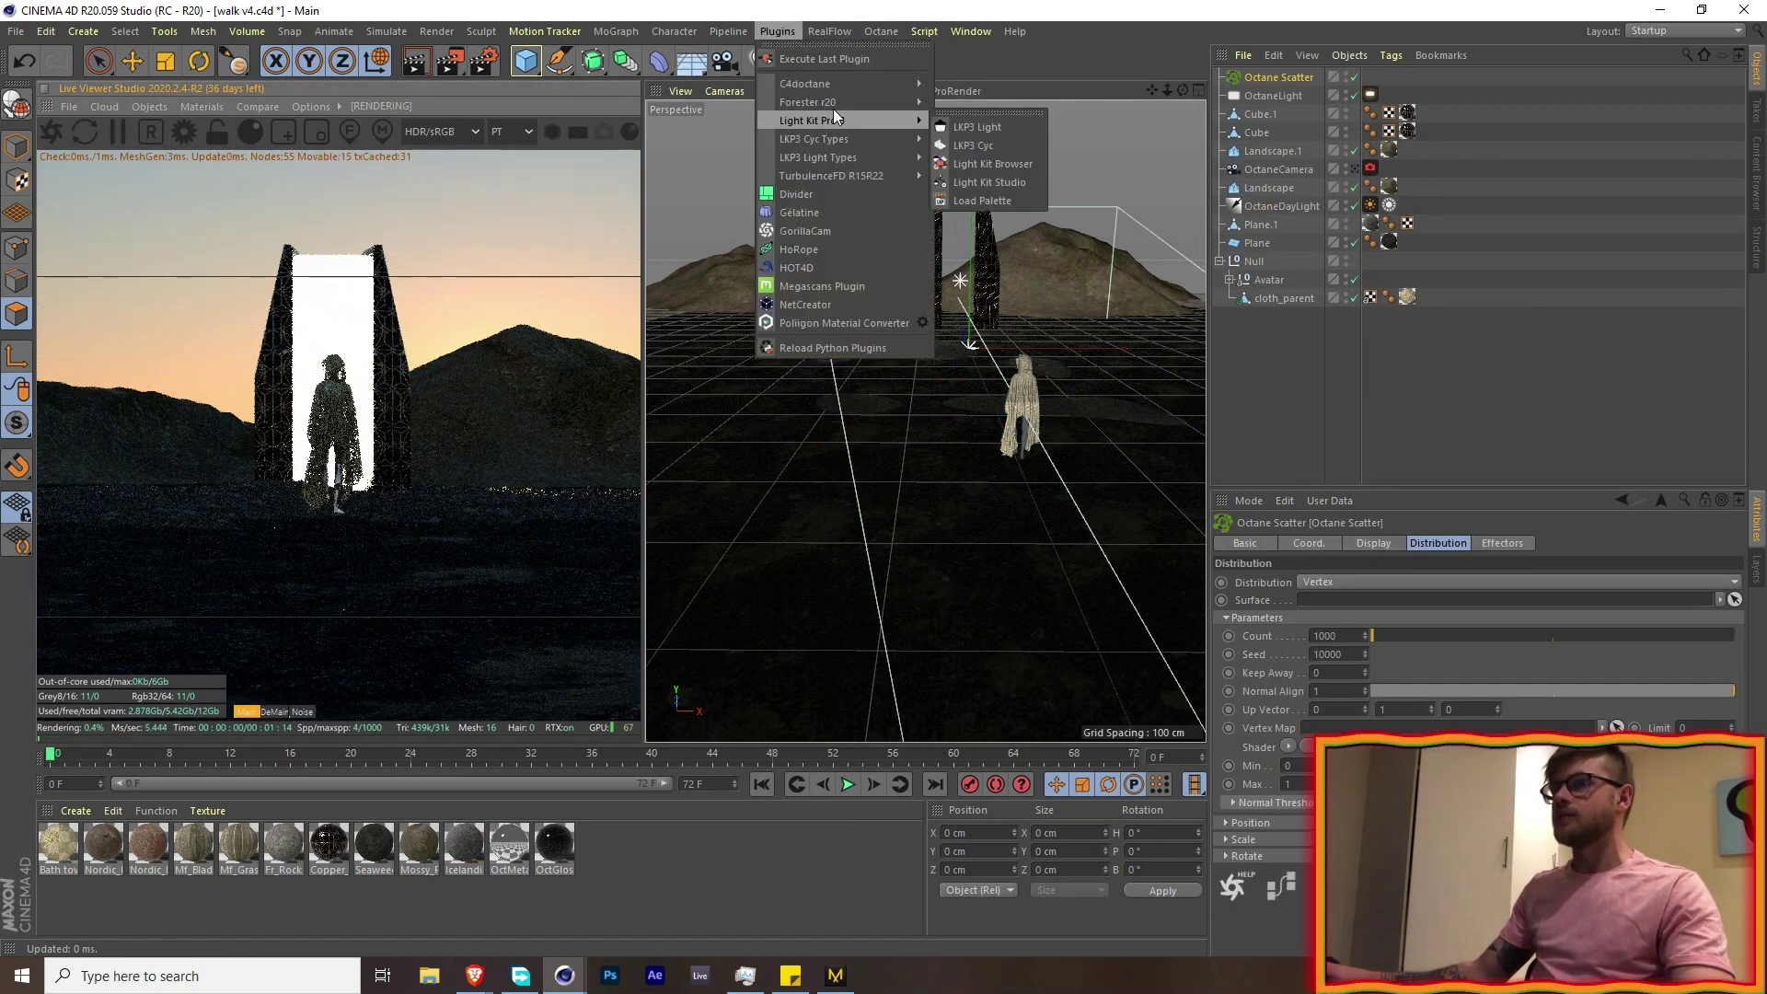
left_click(989, 163)
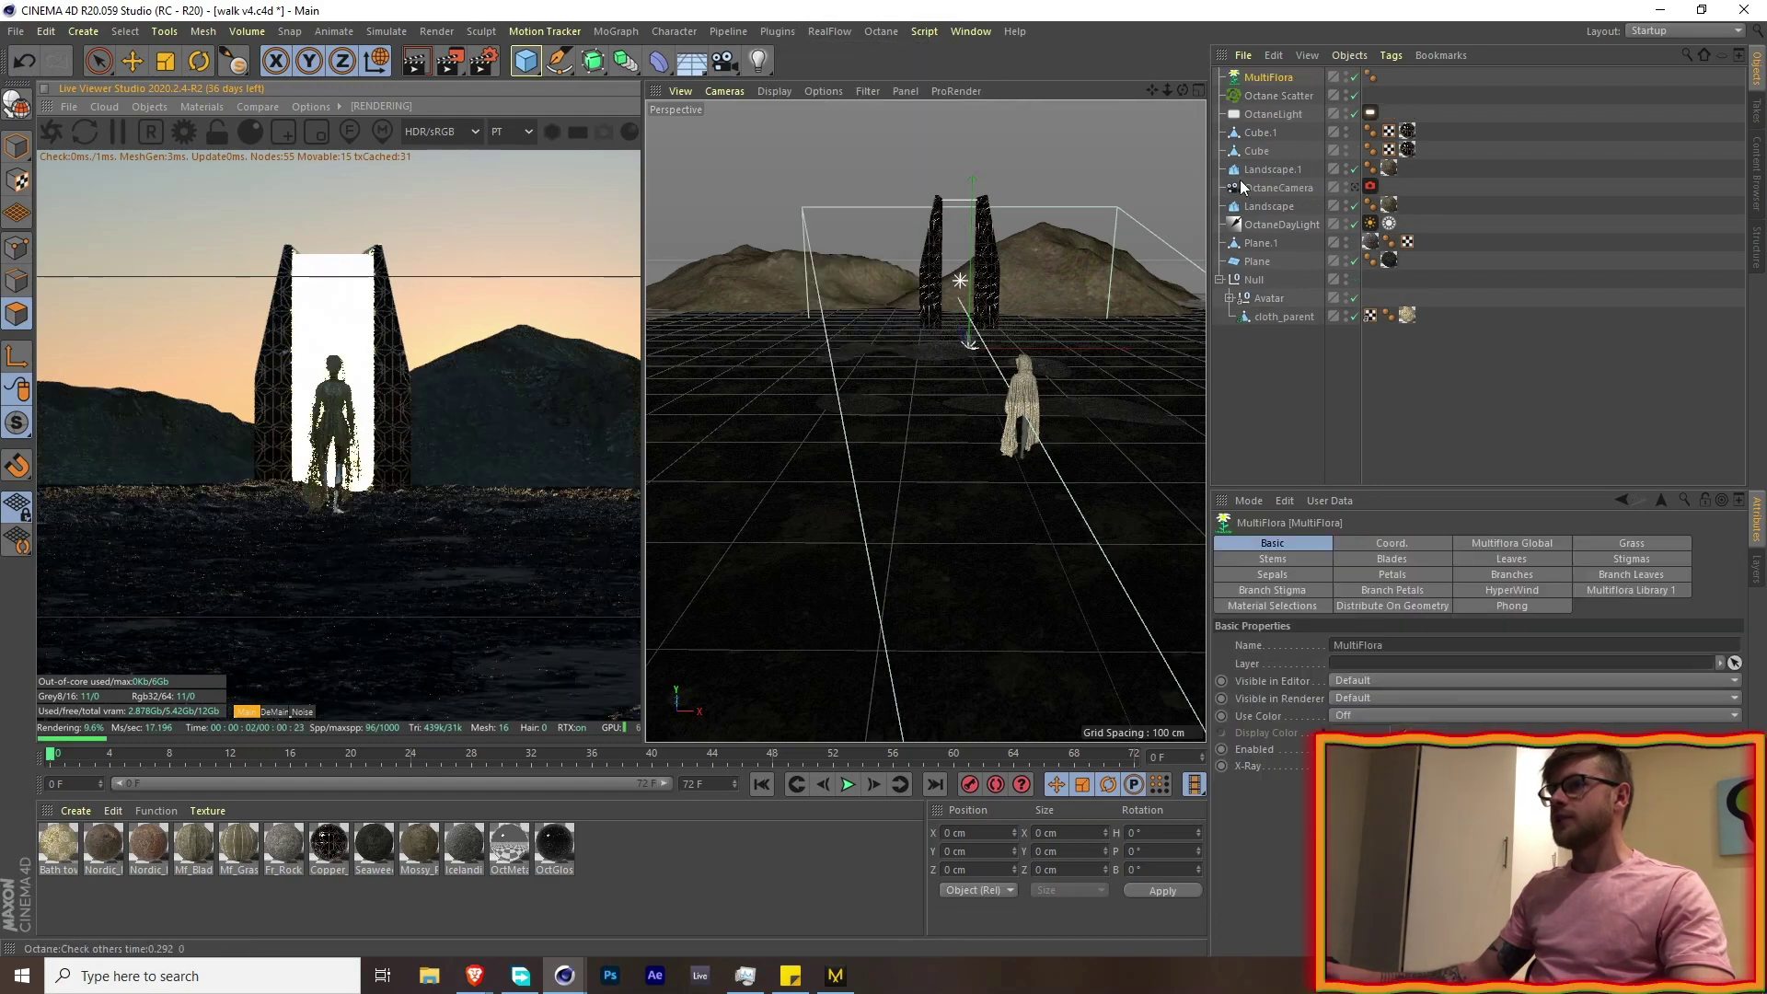
left_click_drag(1267, 77, 1277, 96)
- Load the Poaceae grass preset from the MultiFlora library into the MultiFlora object nested under the Octane Scatter
left_click(1278, 77)
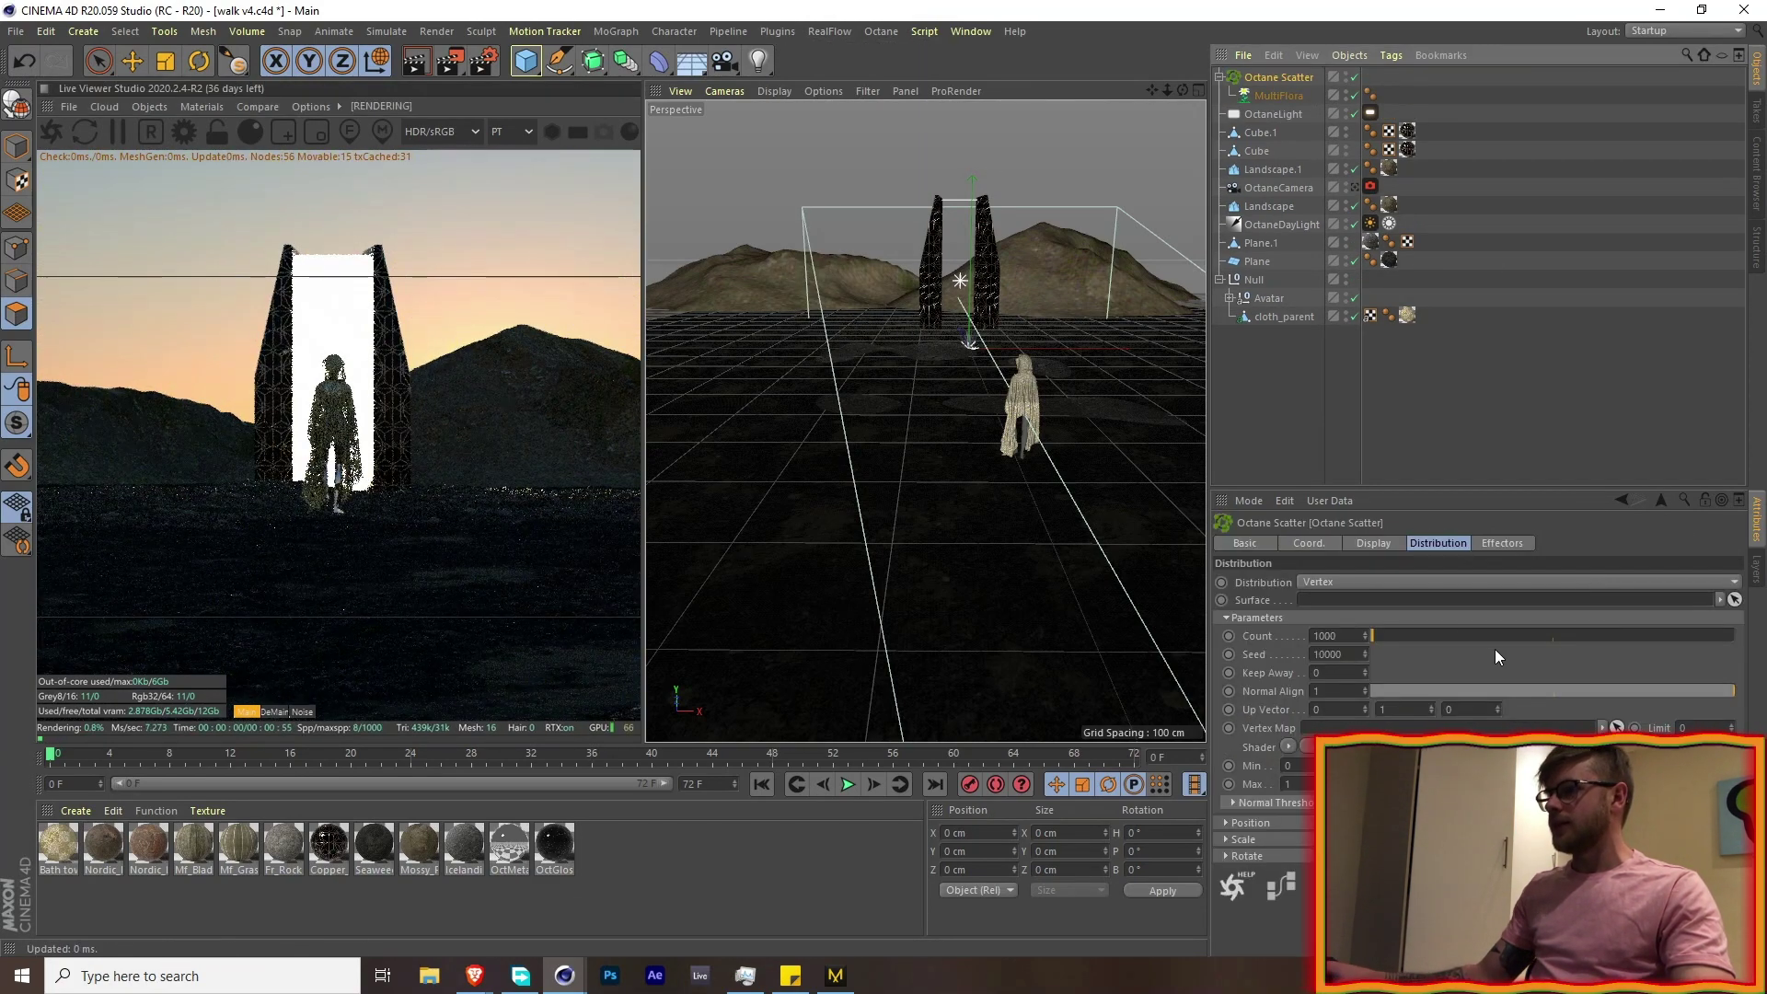
left_click(1413, 543)
left_click(1275, 96)
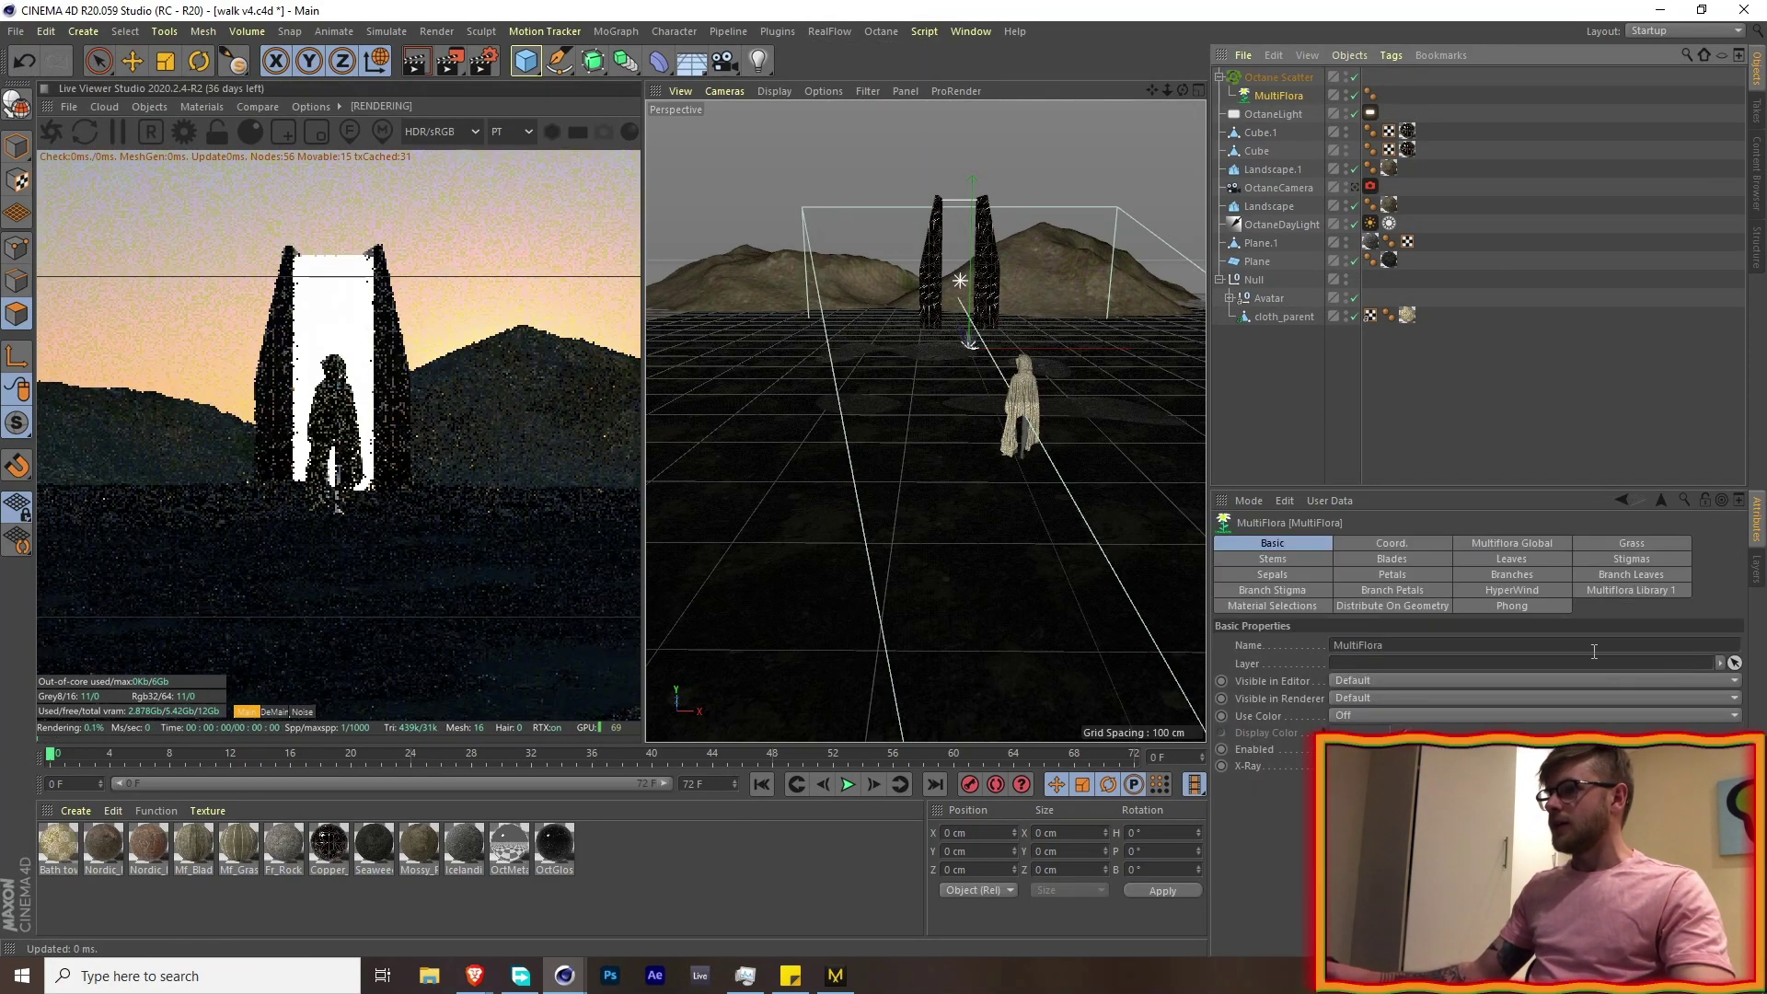
left_click(1631, 590)
scroll(1473, 784, "up", 1)
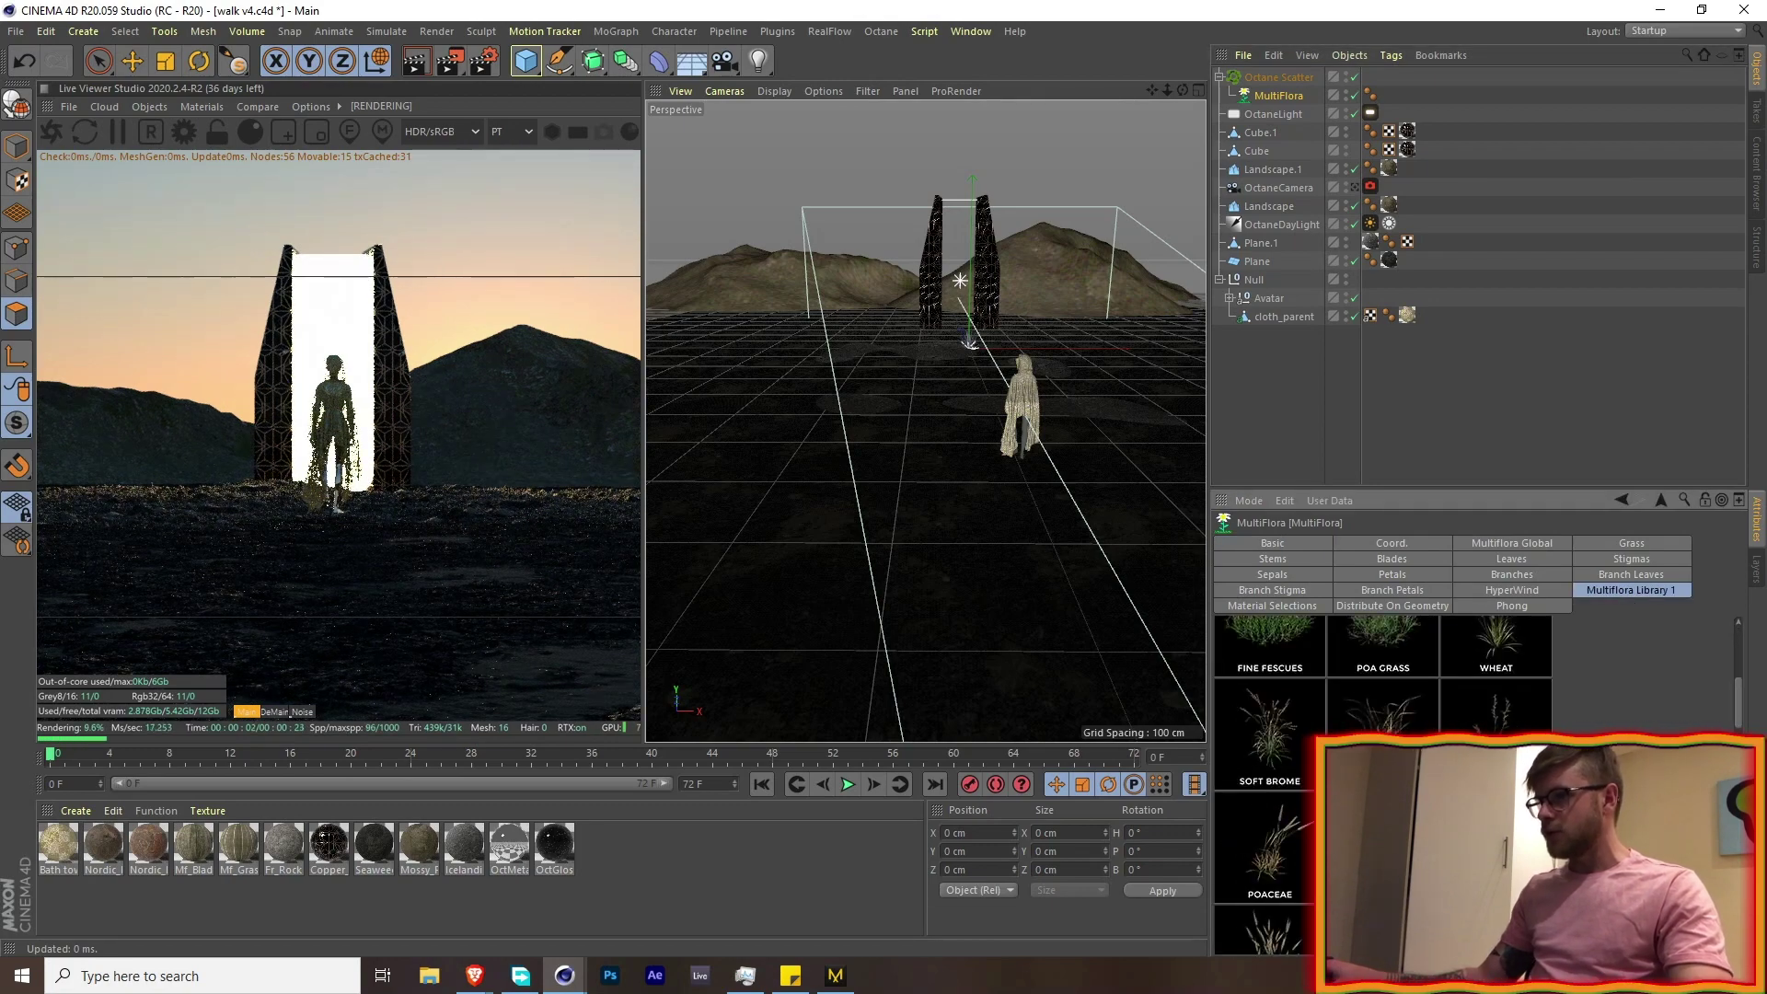
left_click(1291, 843)
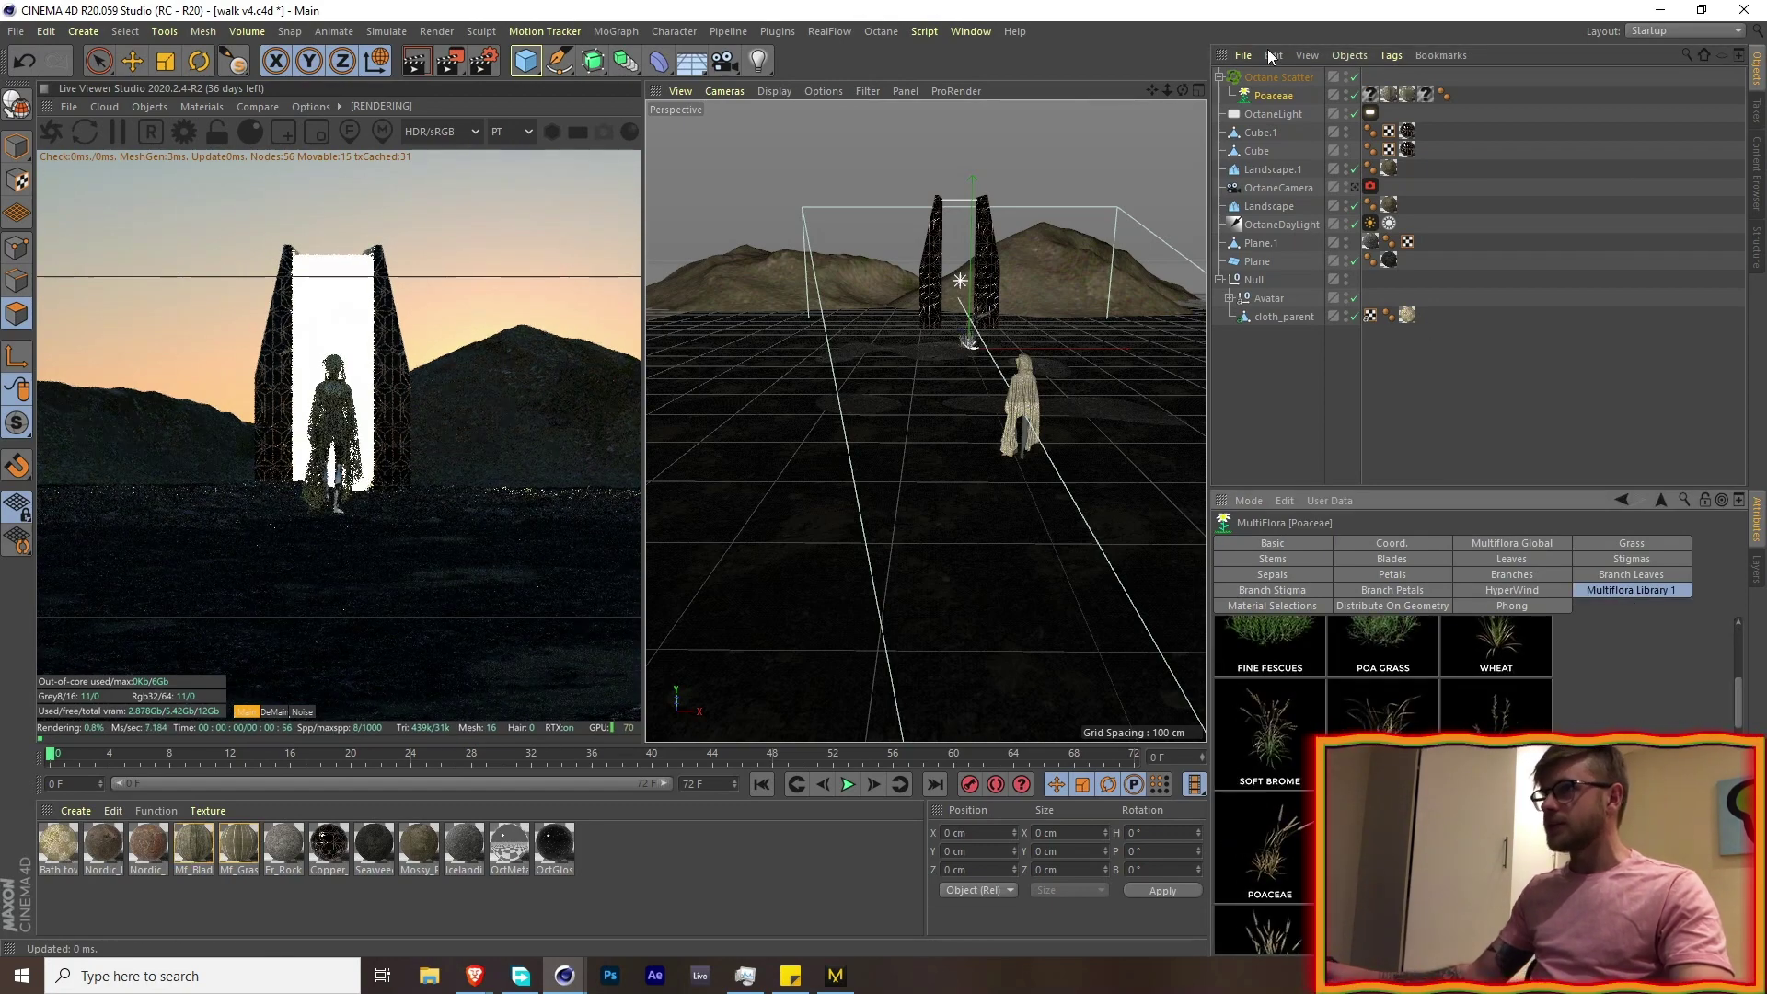
- Examine the Mf_Grass material's image texture in the Octane Node Editor and check the neighbouring blade and rock materials
left_click(1279, 77)
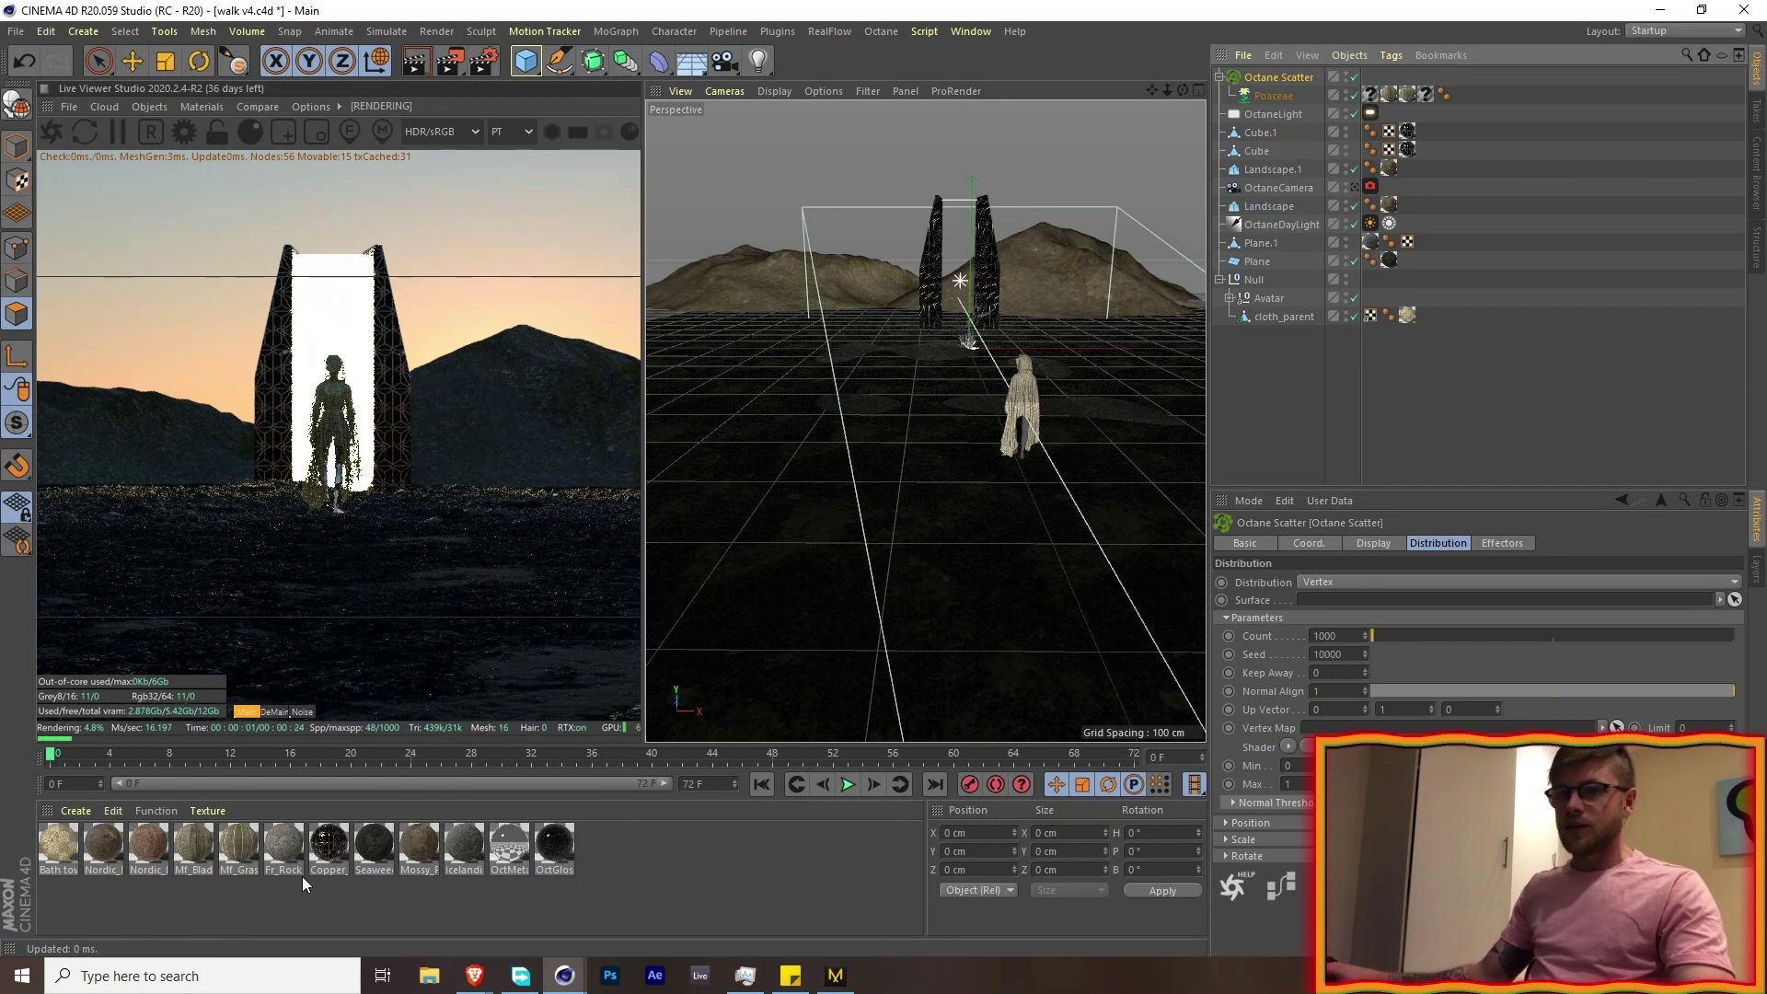
mouse_move(243, 846)
left_mouse_down()
mouse_move(1321, 405)
mouse_move(428, 893)
mouse_move(226, 861)
left_mouse_up()
double_click(232, 856)
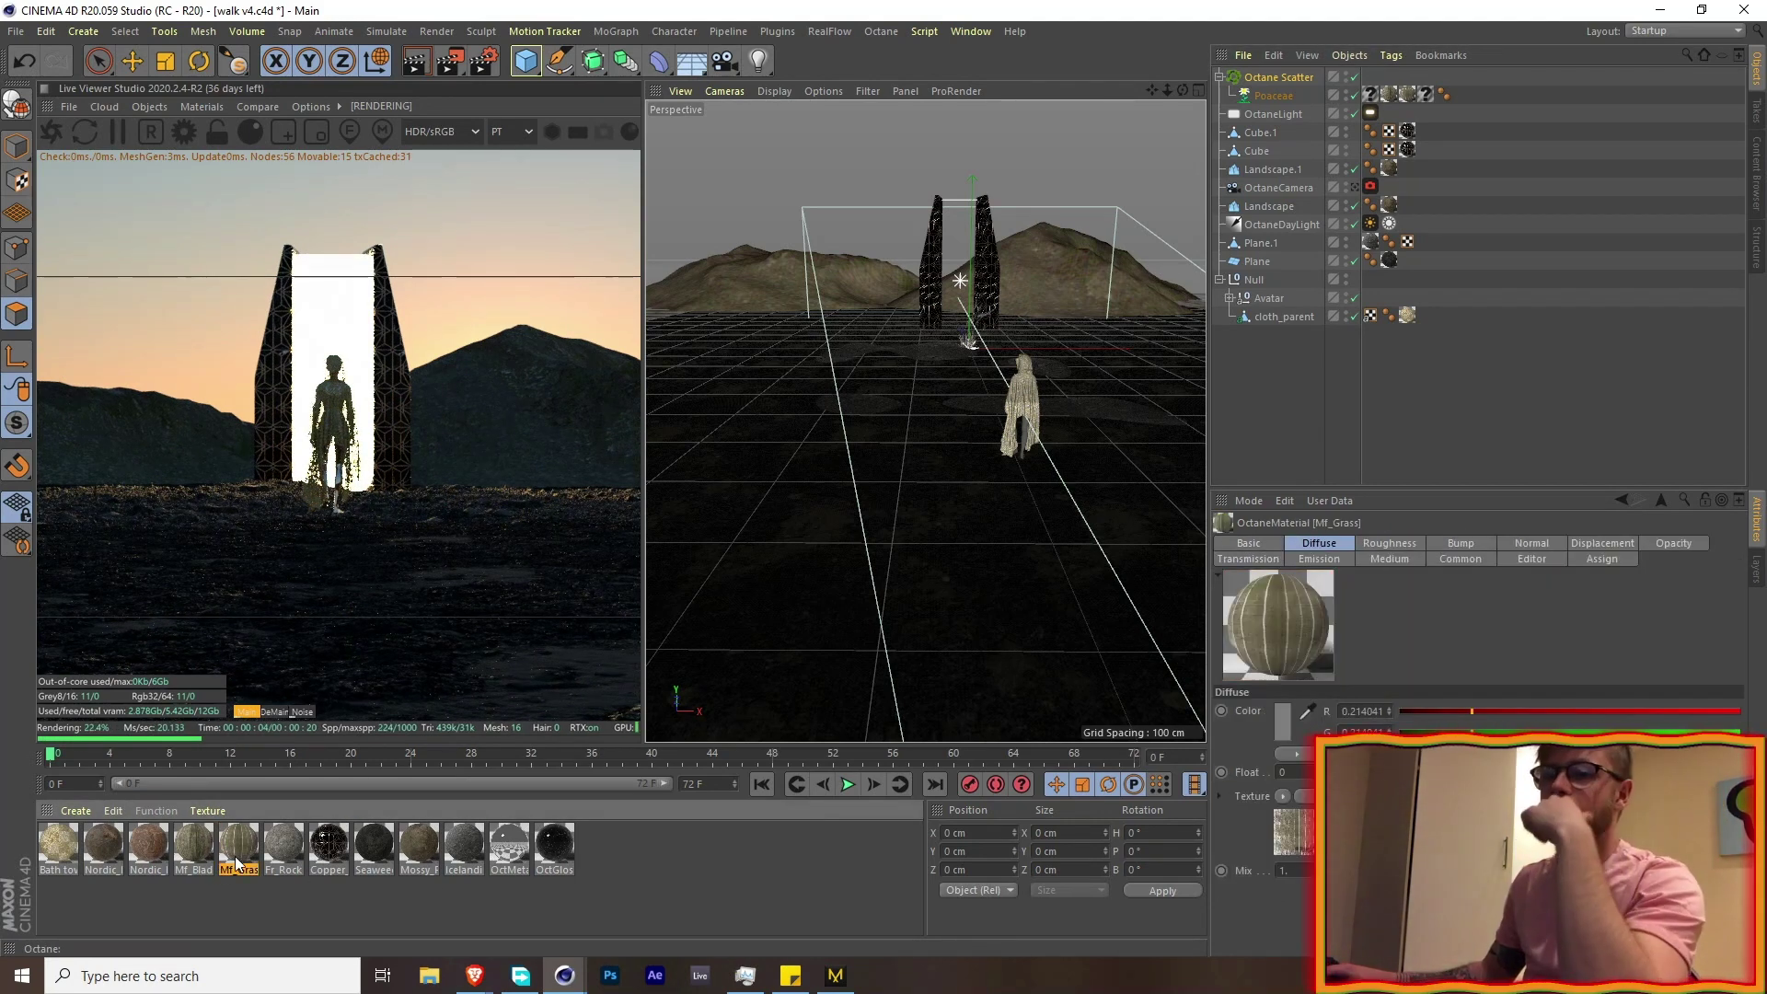
left_click(358, 360)
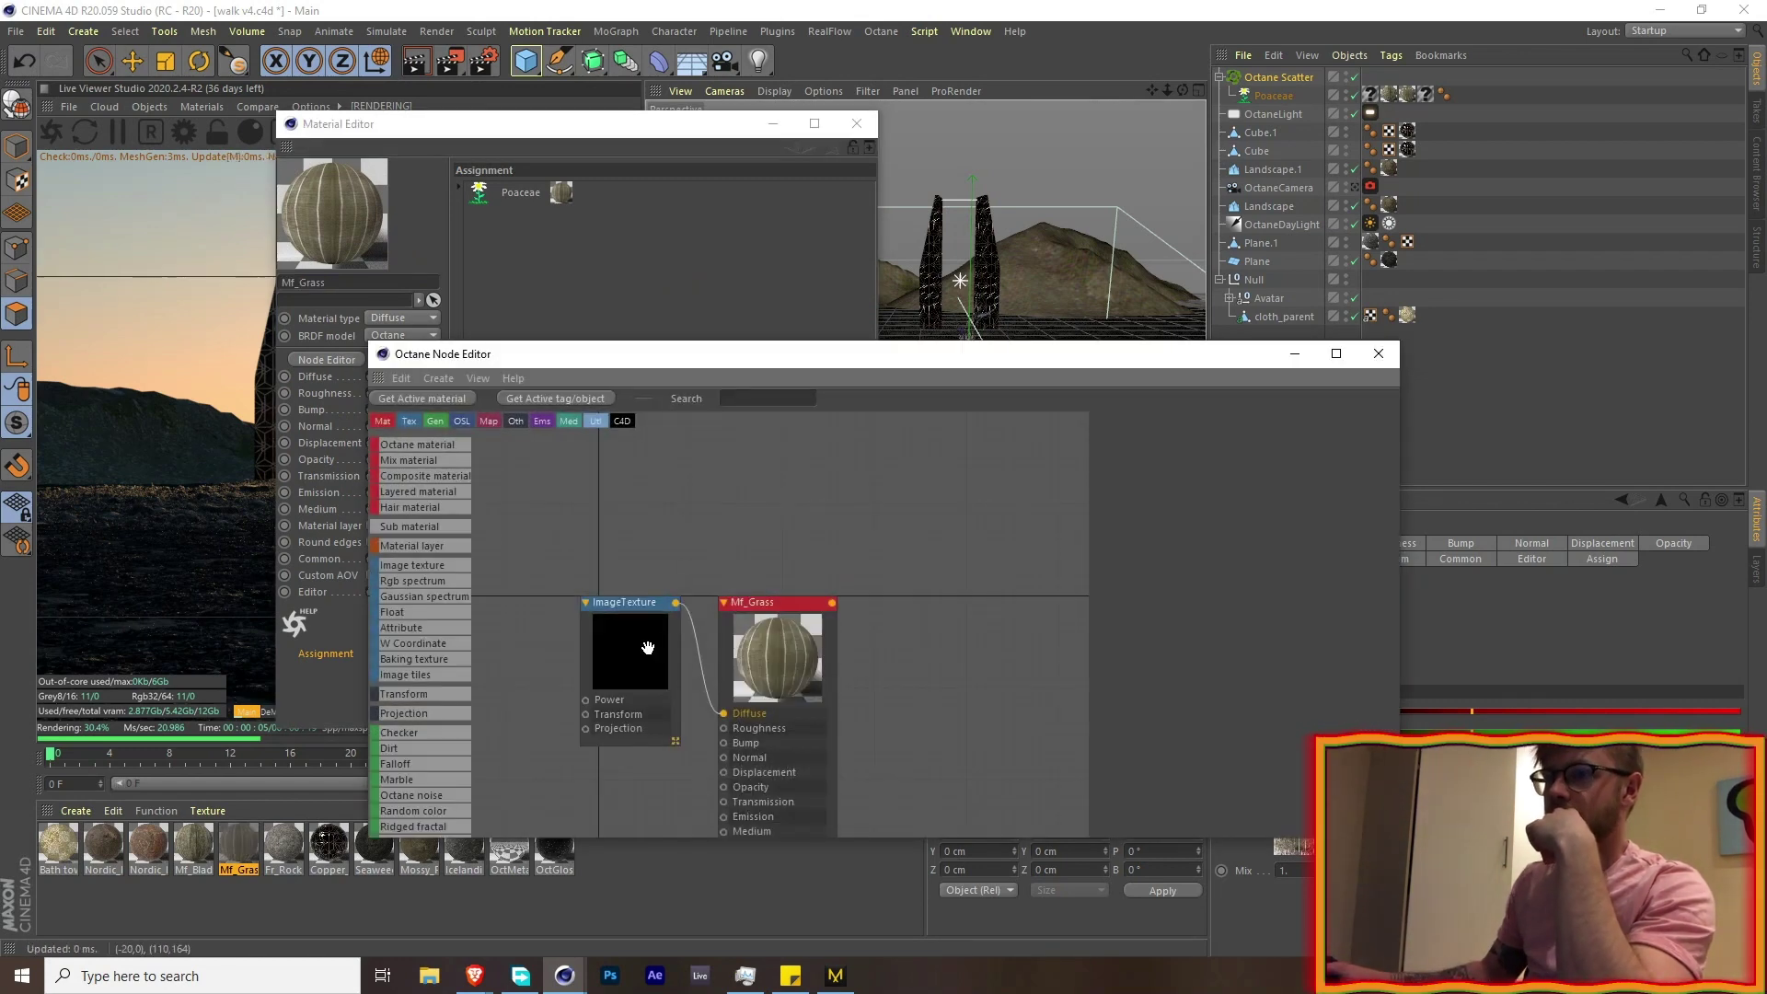
left_click(648, 647)
scroll(648, 647, "up", 1)
left_click(195, 845)
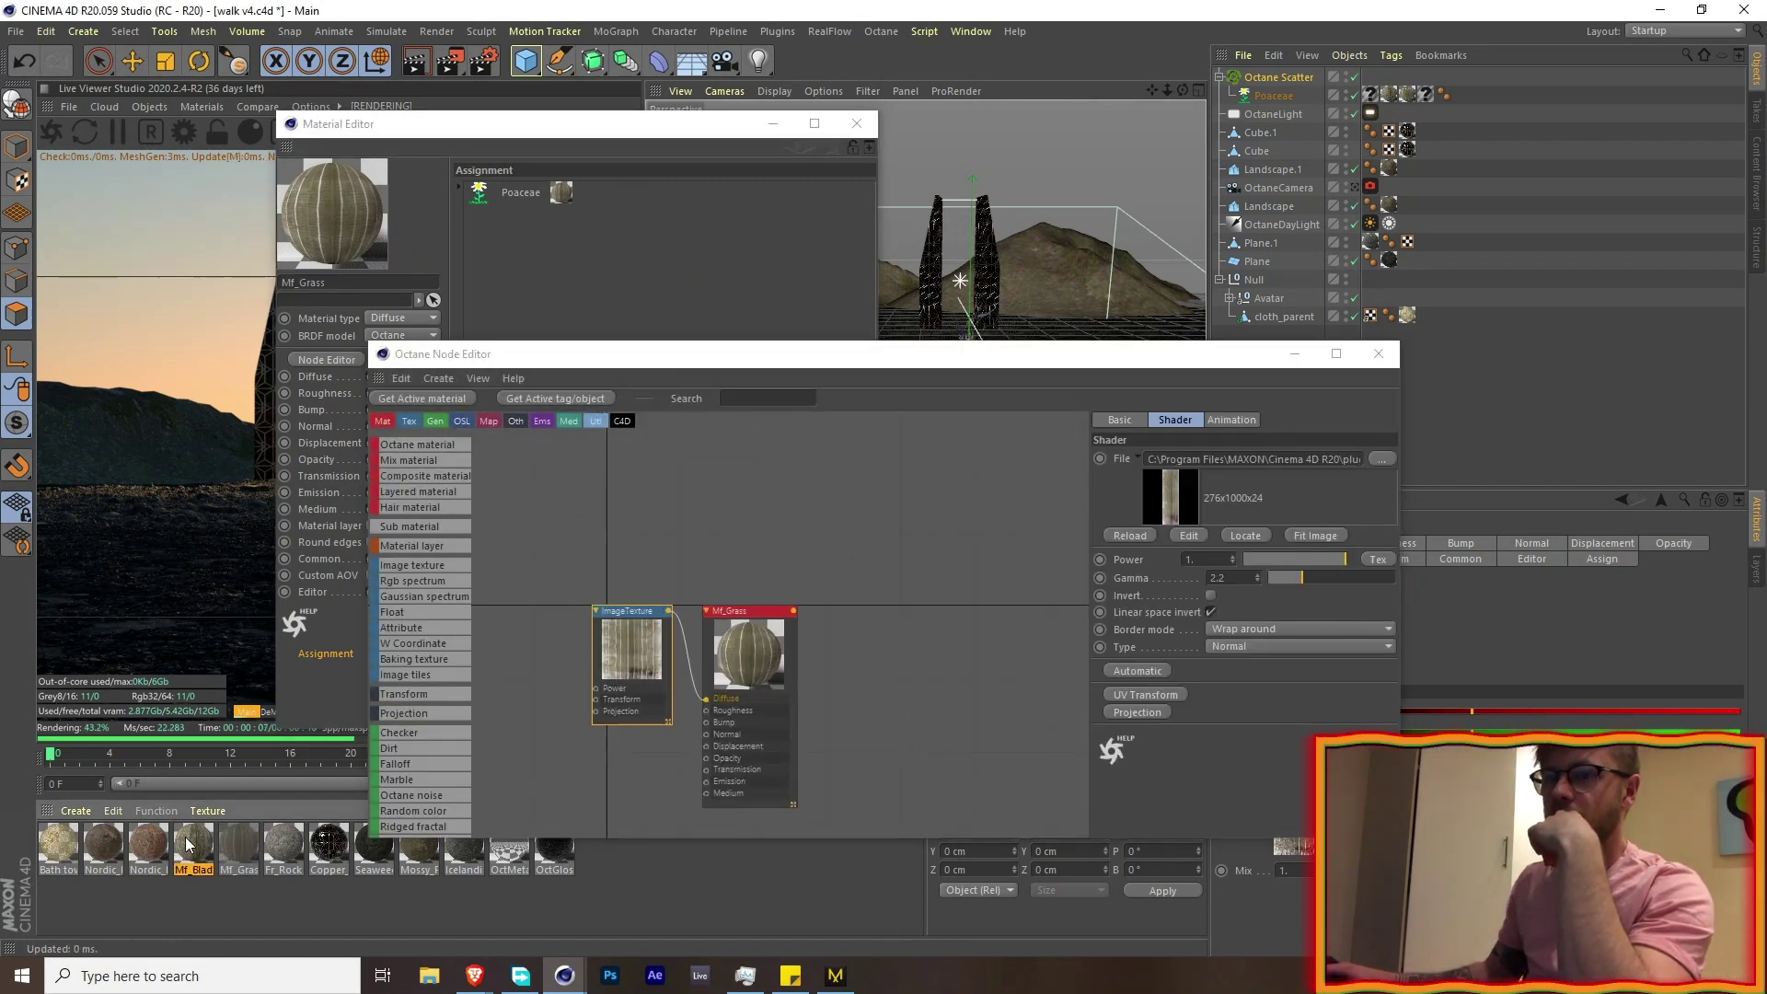
left_click(253, 848)
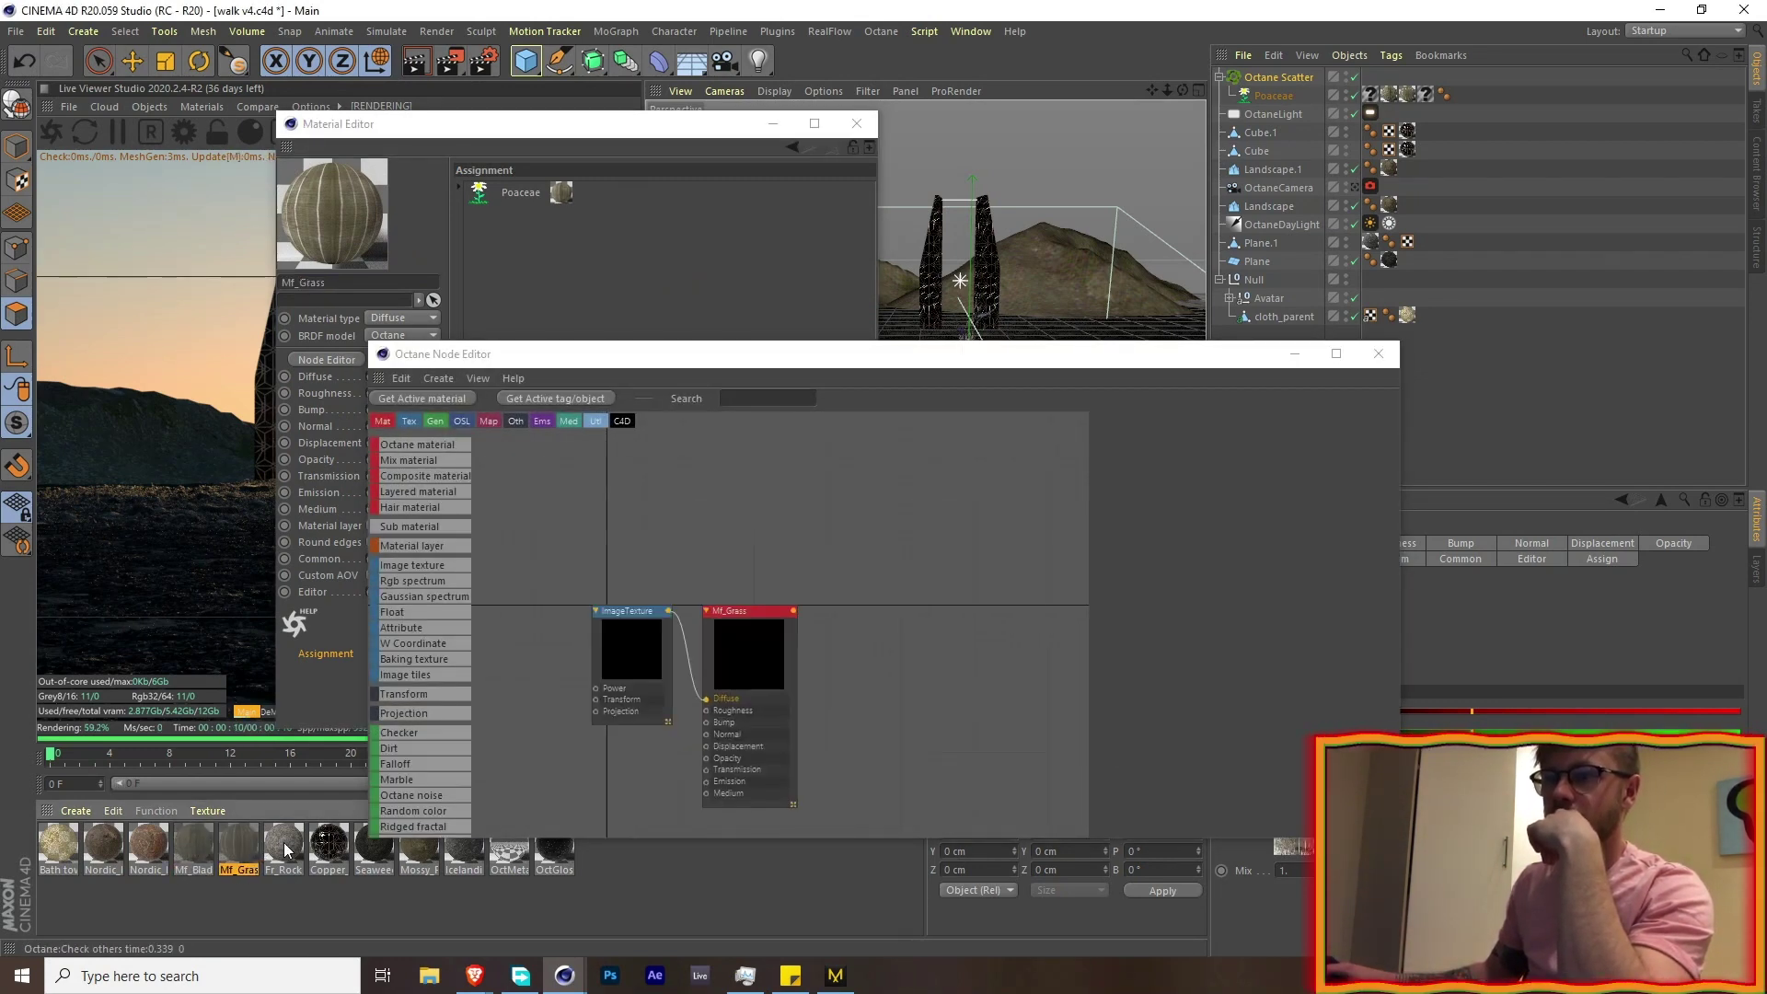
left_click(284, 849)
left_click(1379, 354)
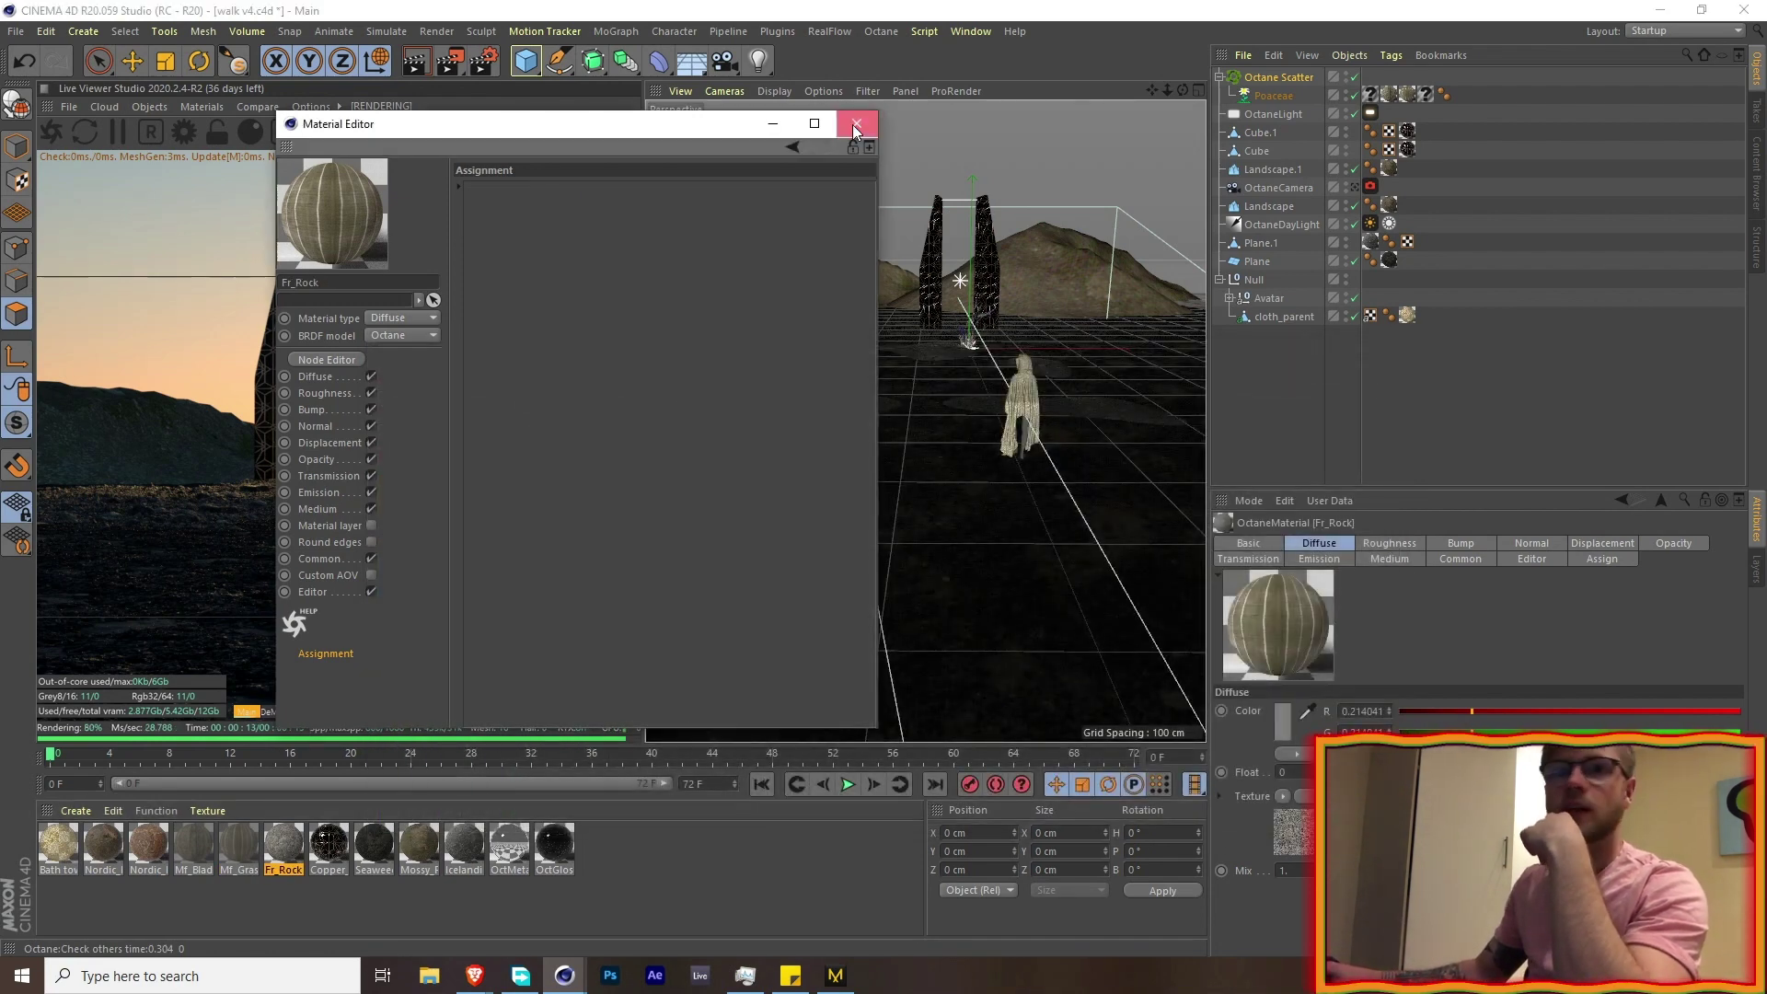
left_click(855, 124)
- Set the Octane Scatter's distribution to Surface and assign the ground Plane as its surface
left_click_drag(1038, 310, 851, 359, "alt")
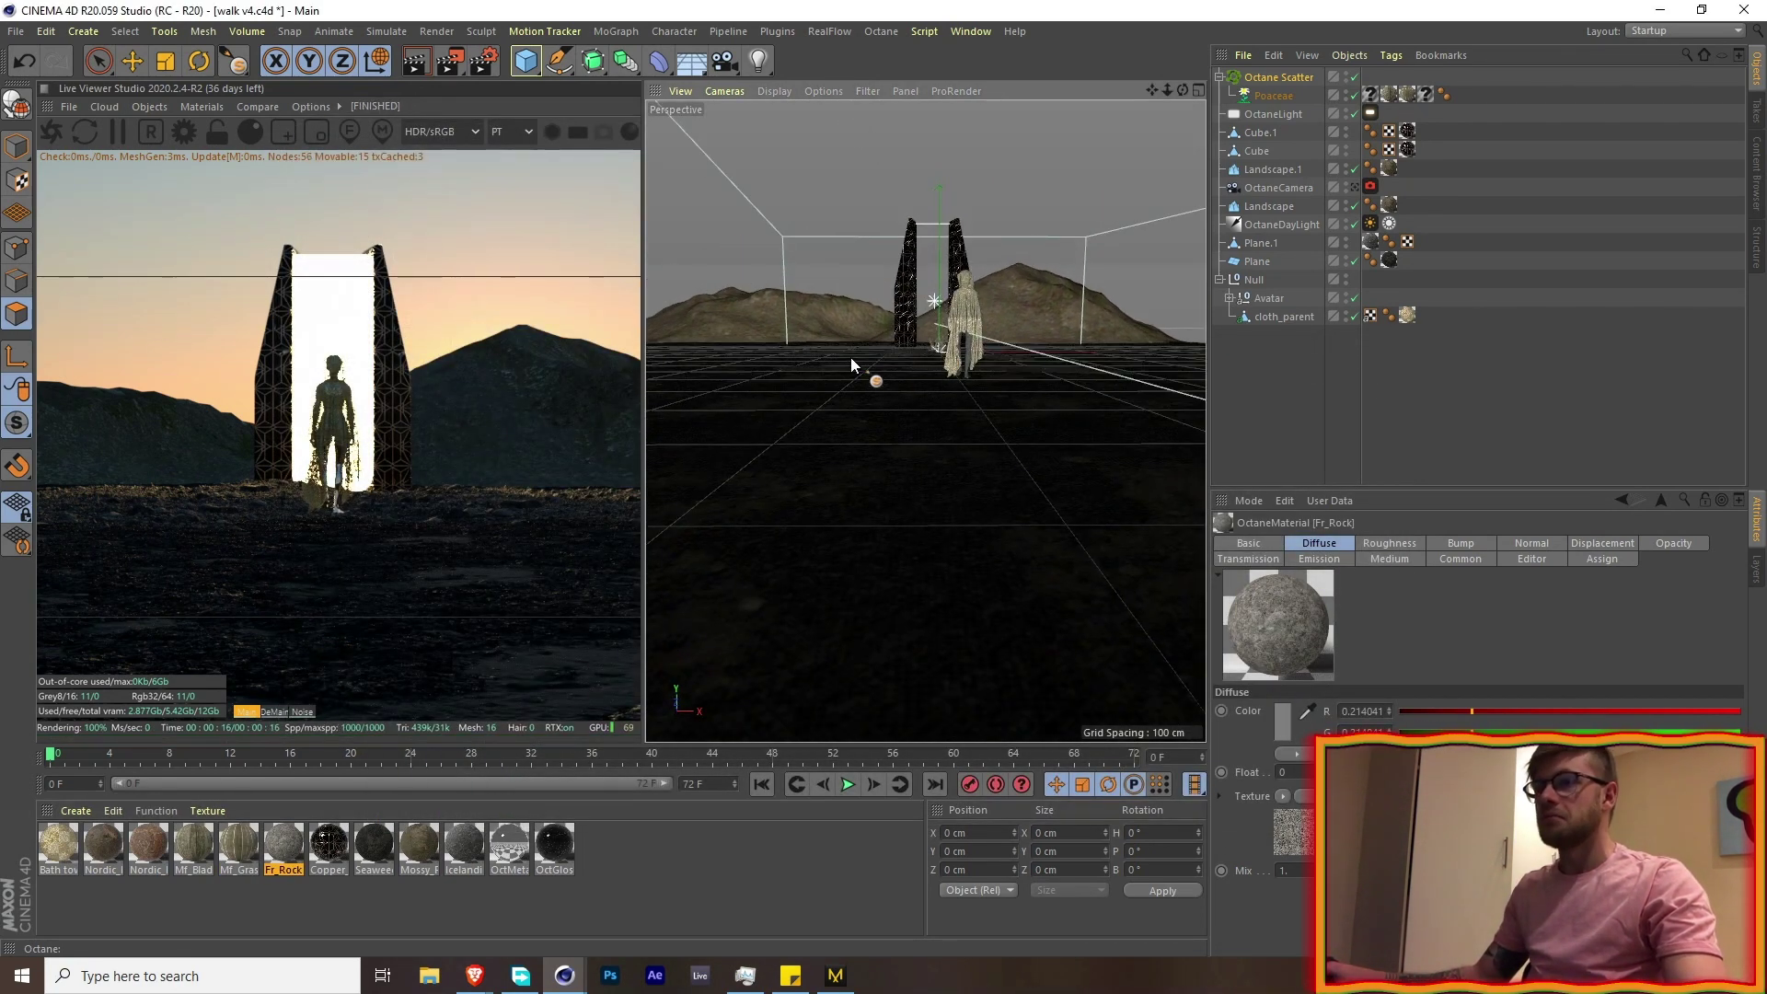
left_click(1277, 78)
left_click(1316, 582)
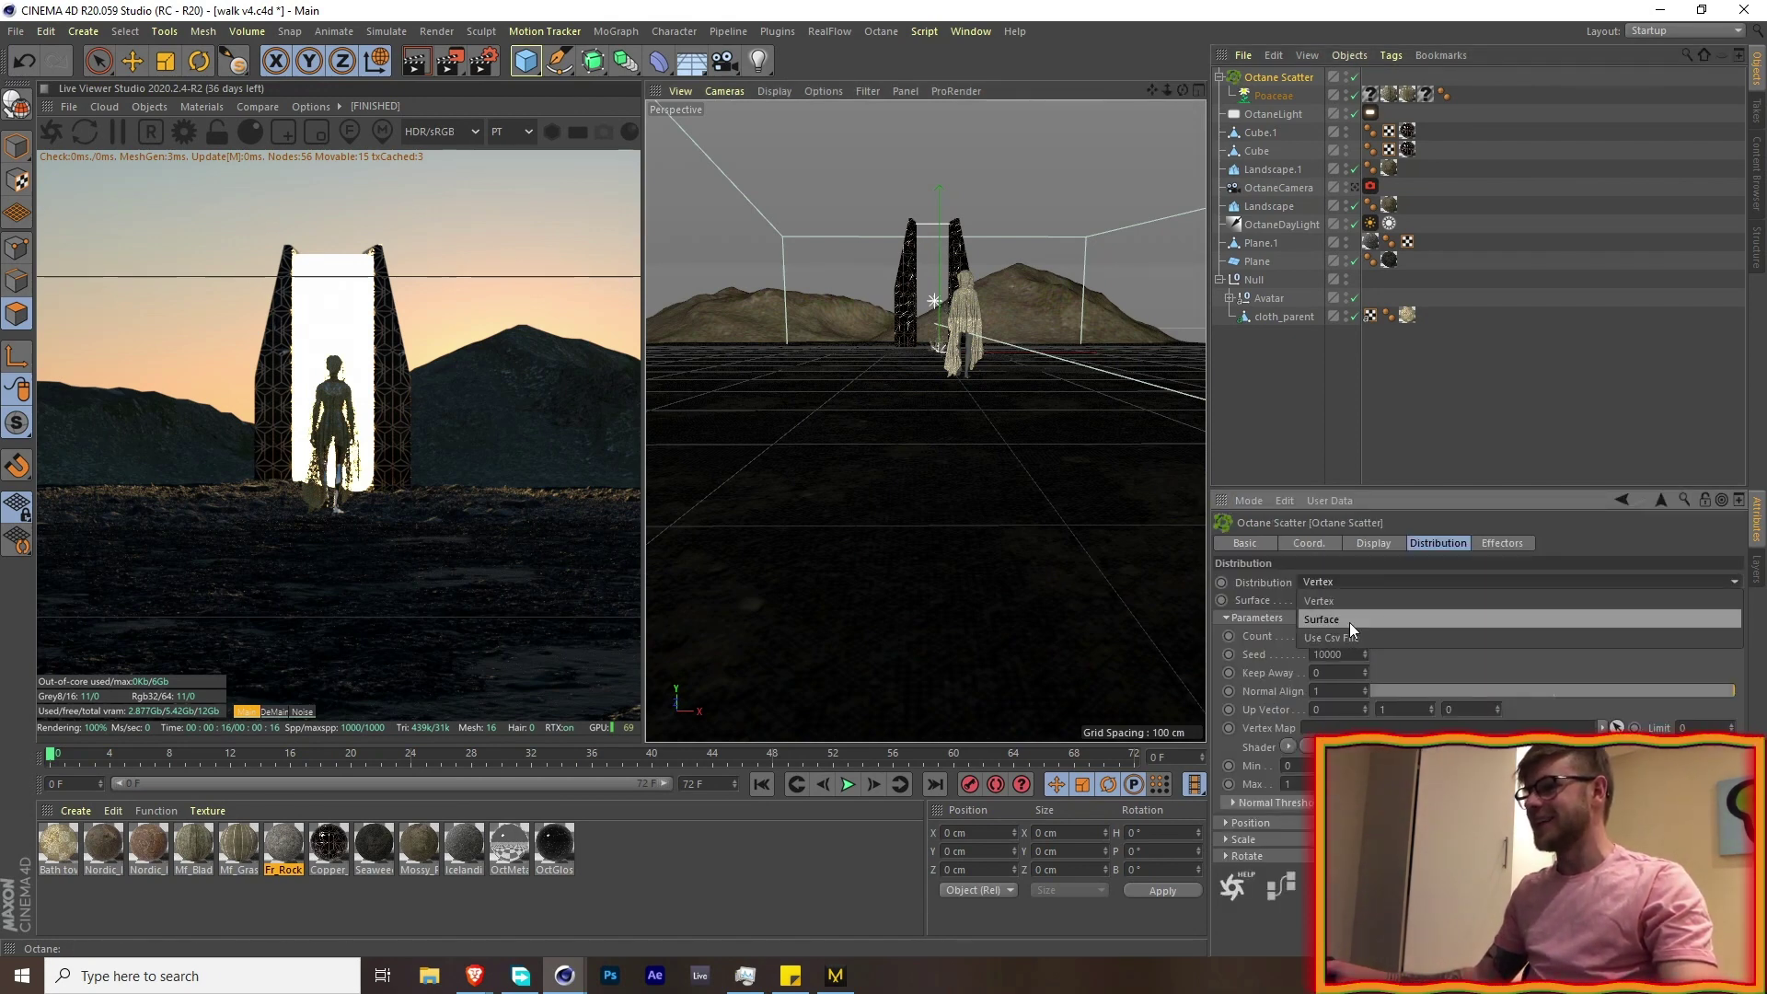
left_click(1349, 622)
left_click_drag(1259, 265, 1359, 601)
left_click_drag(961, 321, 1012, 355, "alt")
- Add Noise shaders to the Octane Scatter's scale and rotation
left_click(1239, 839)
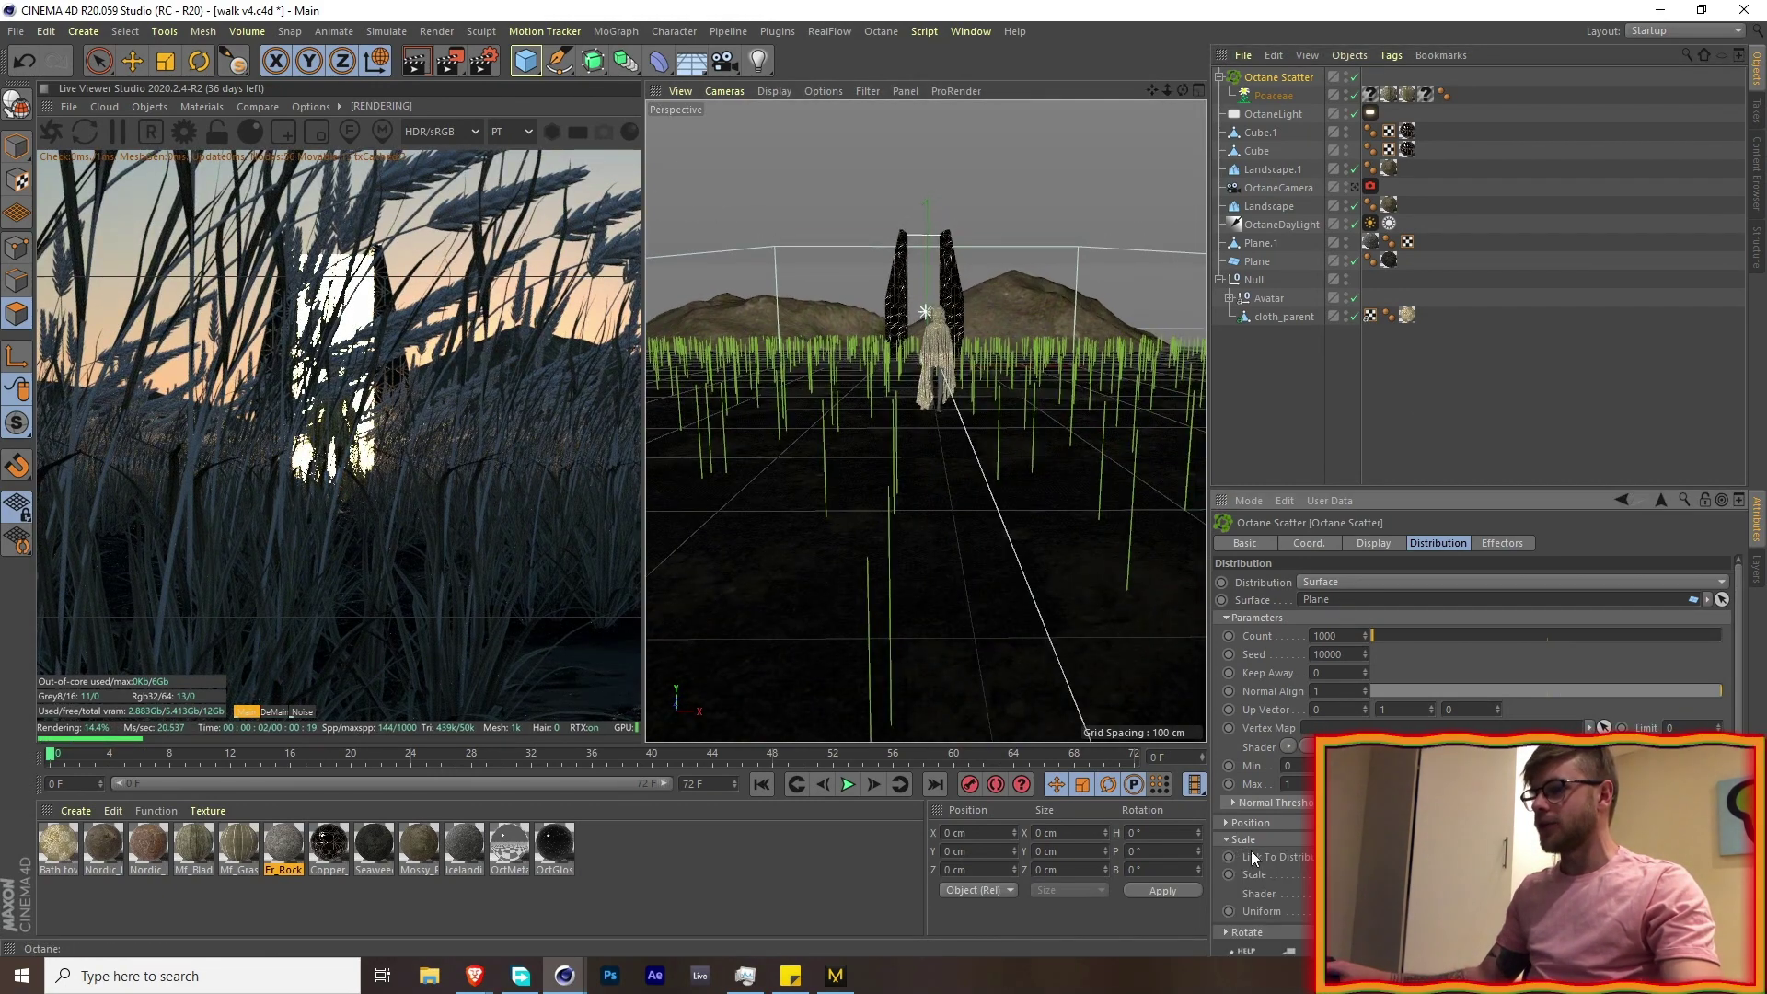
left_click(1339, 894)
left_click(1367, 640)
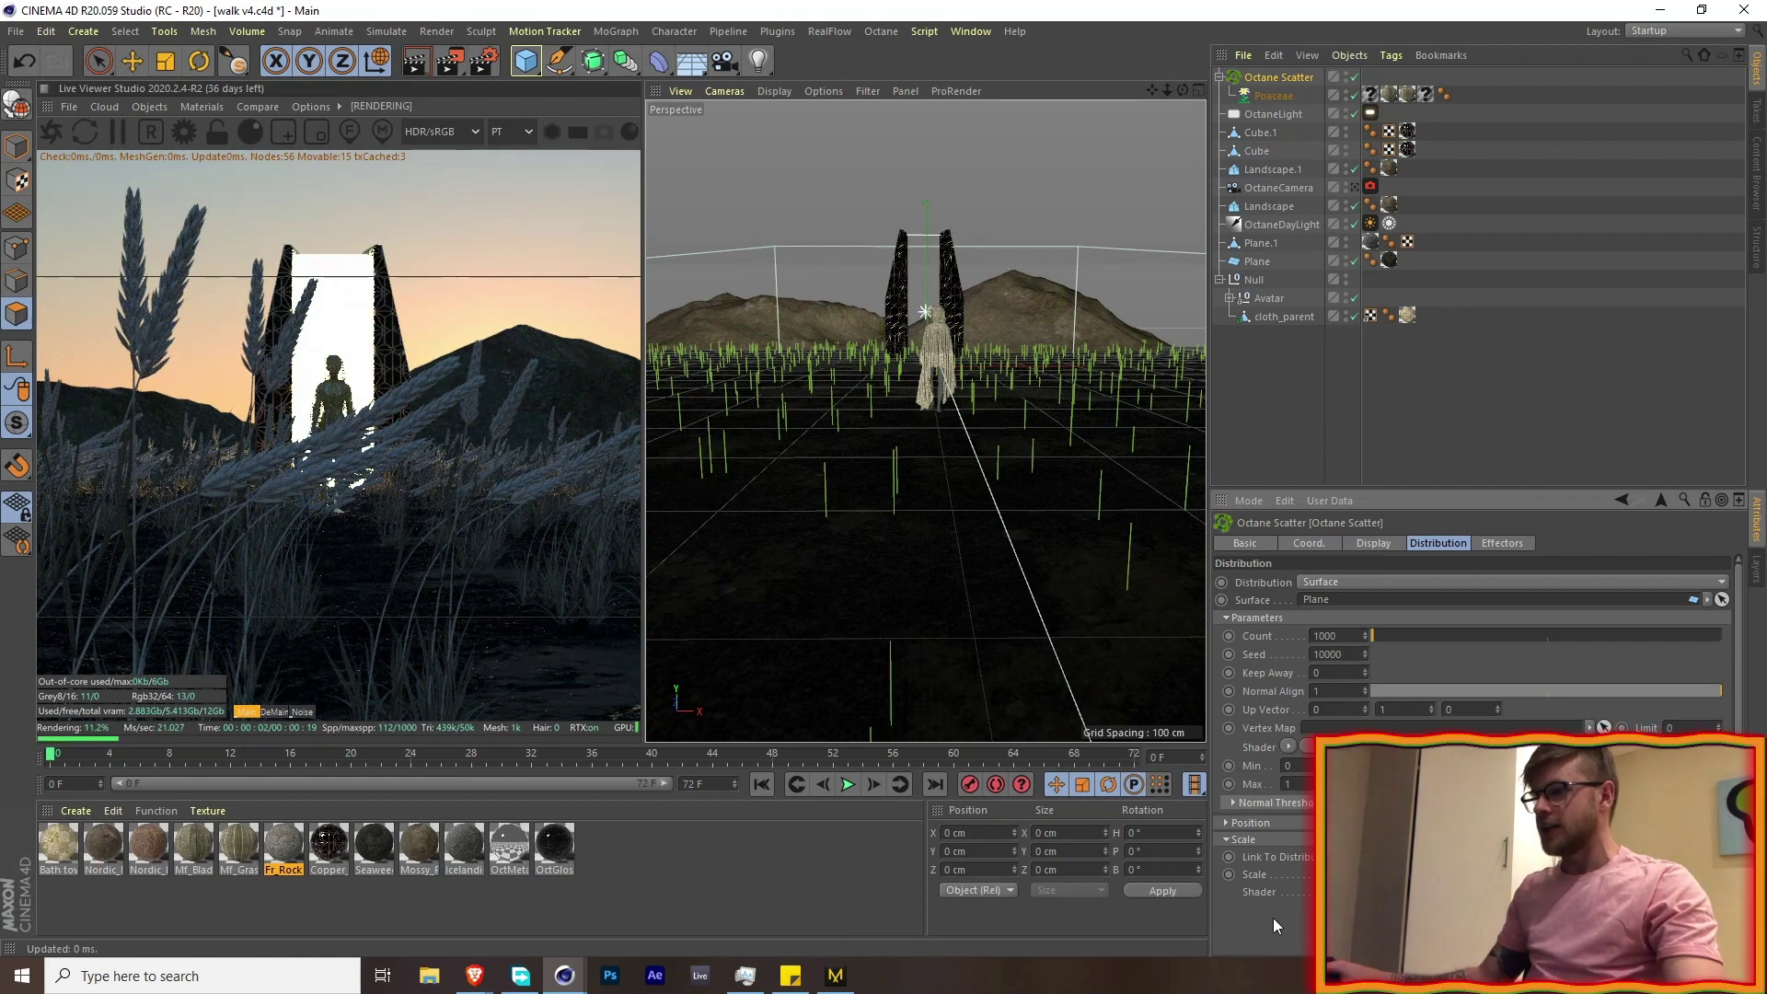
scroll(1255, 732, "down", 3)
left_click(1230, 902)
left_click(1298, 940)
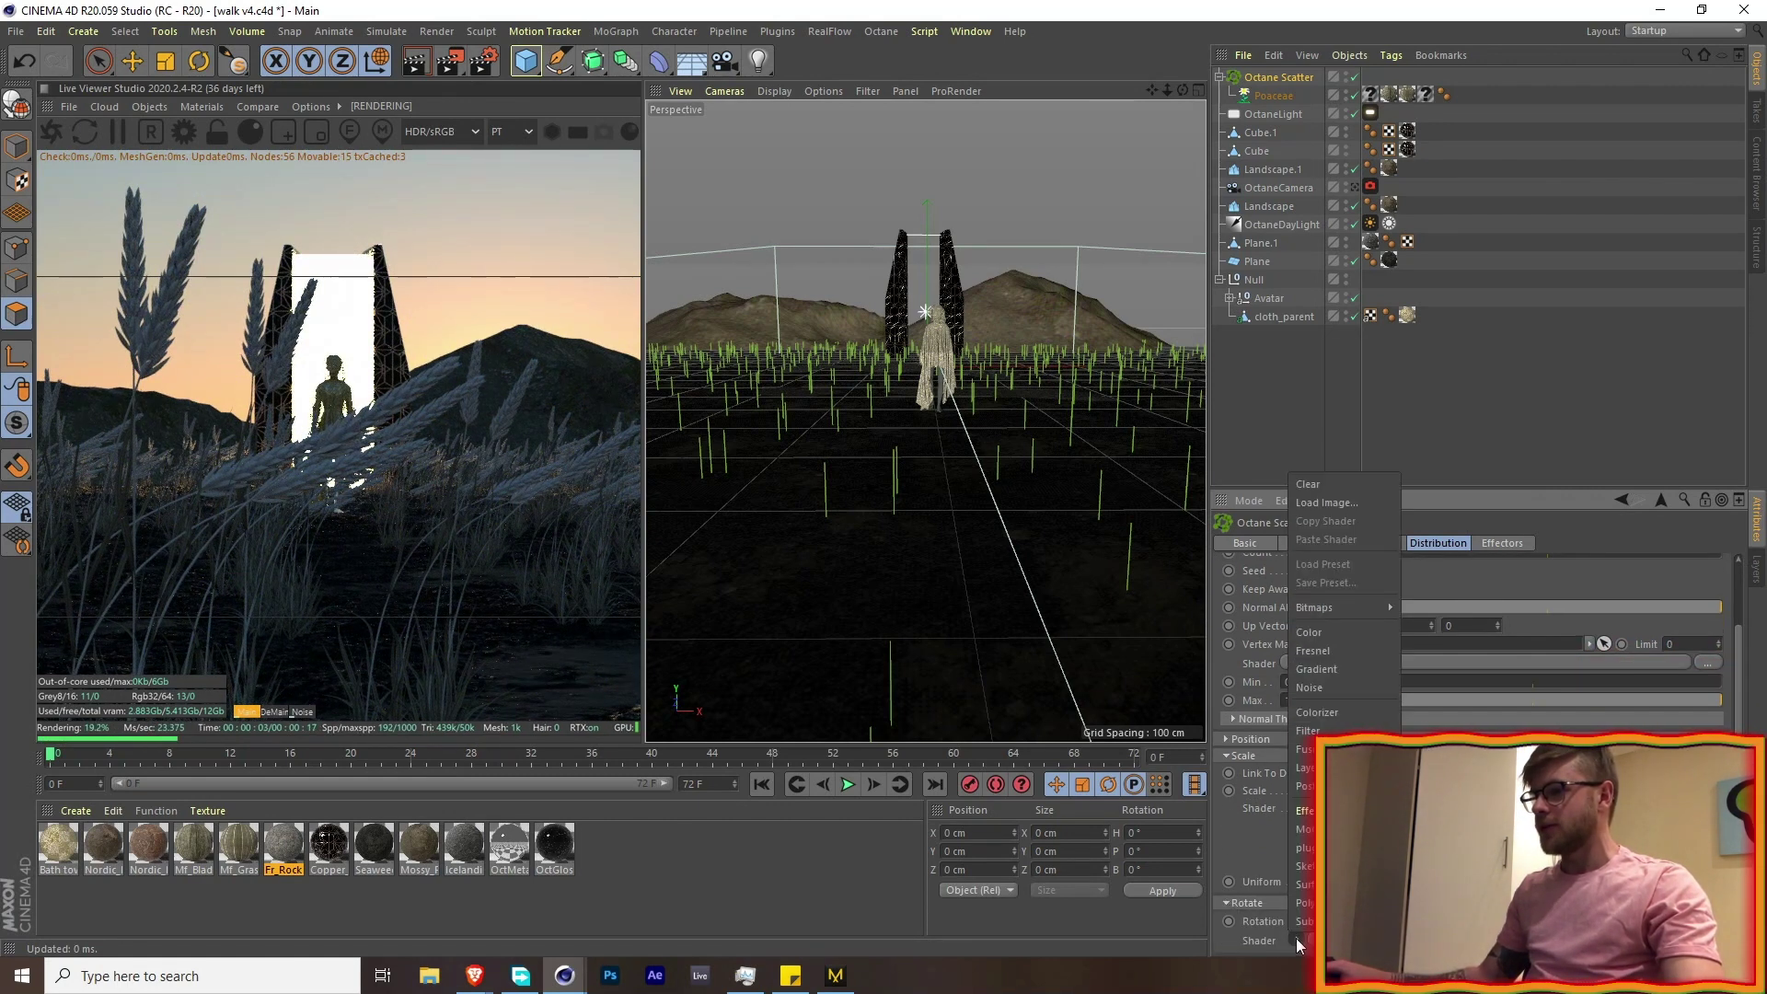
left_click(1328, 687)
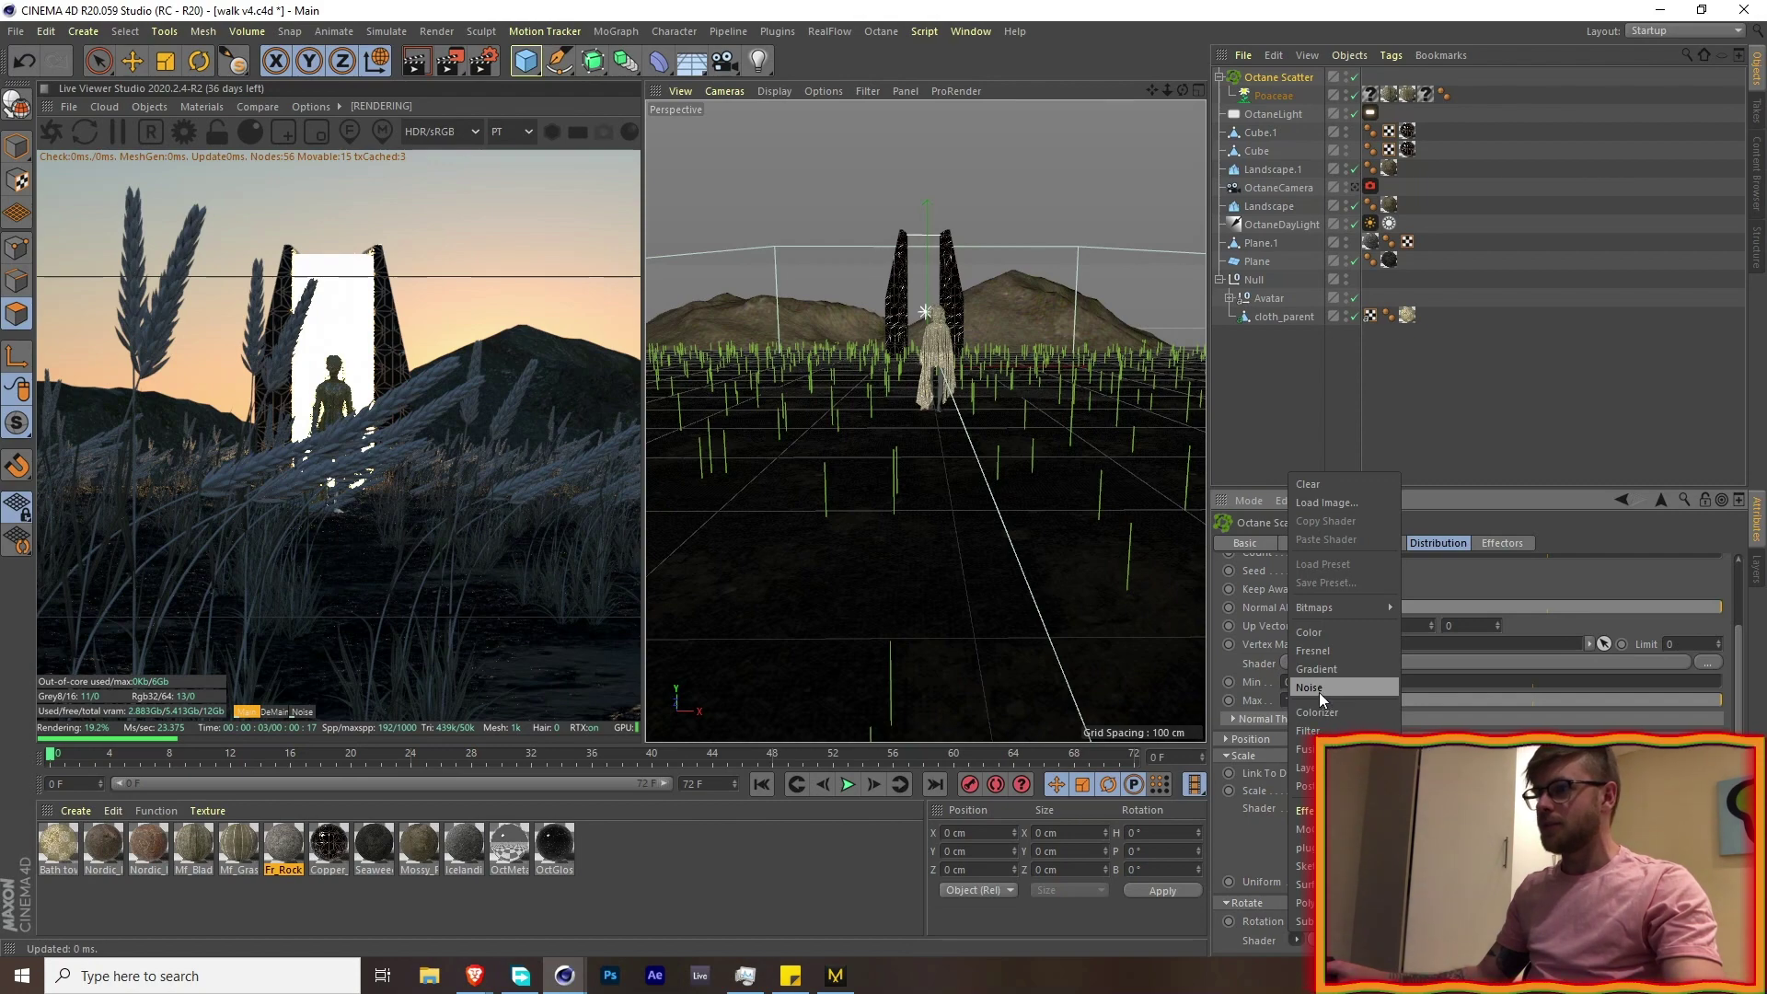
- Set the global scale of the scatter's rotation Noise shader to 500%
scroll(1264, 886, "down", 4)
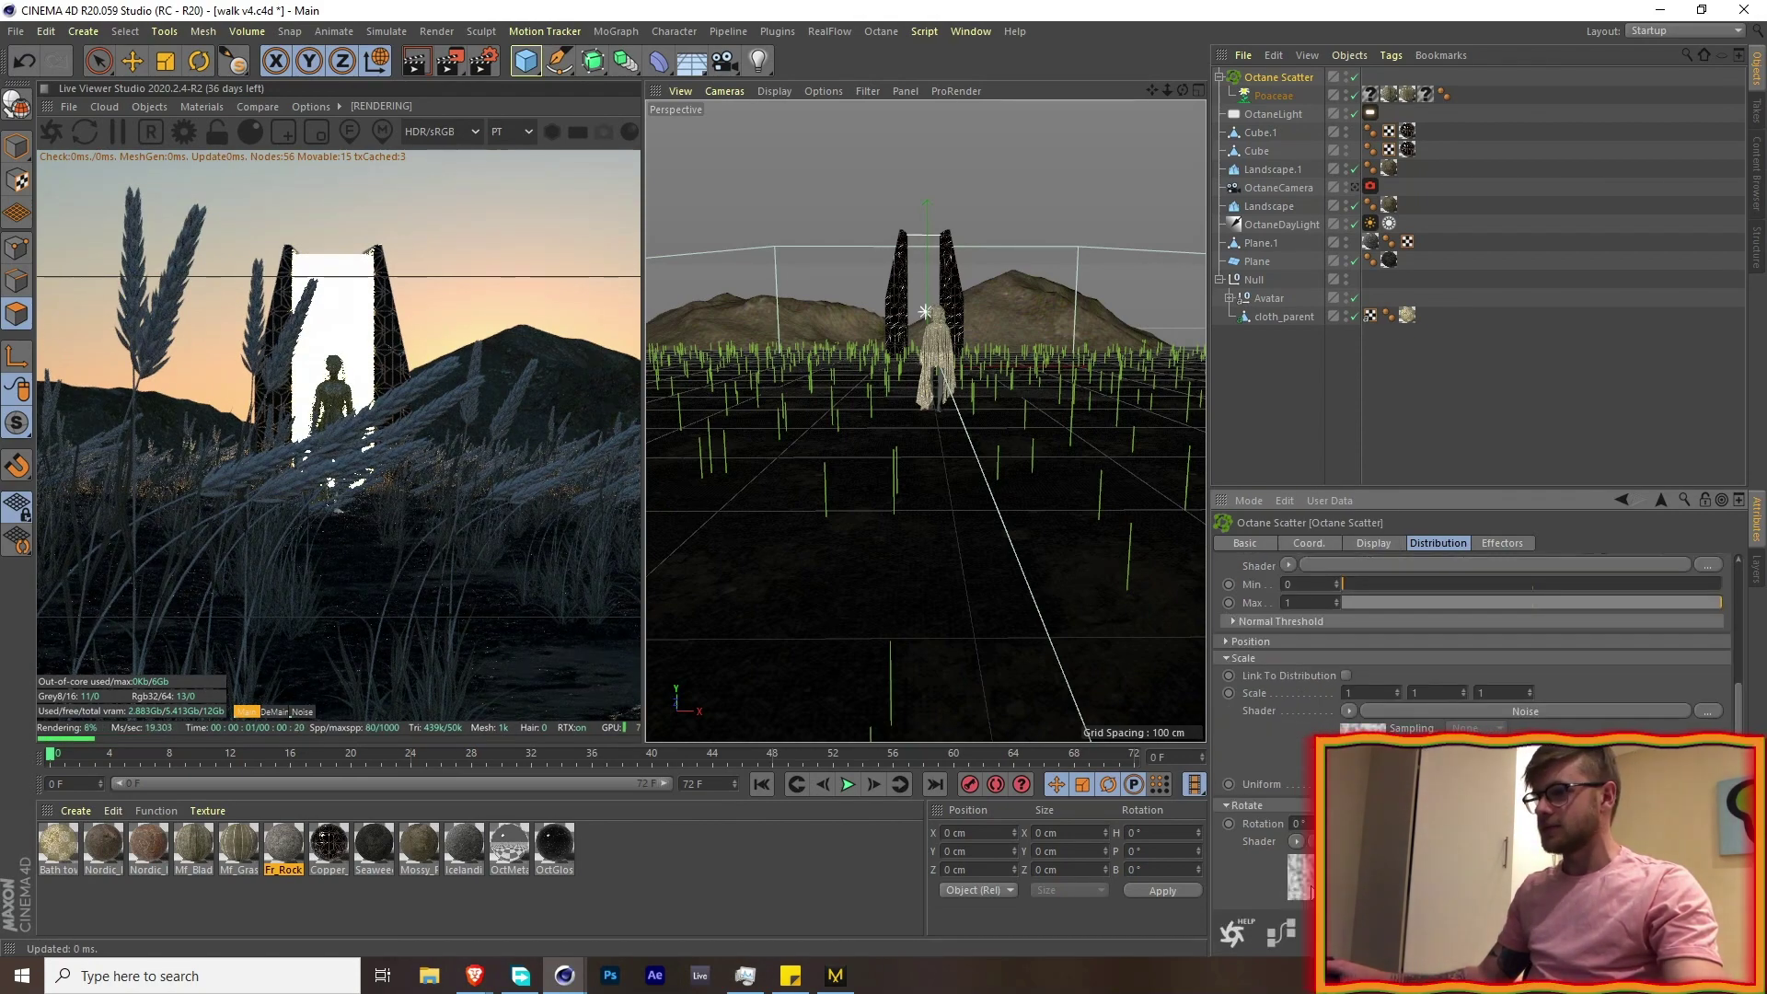
left_click(1307, 864)
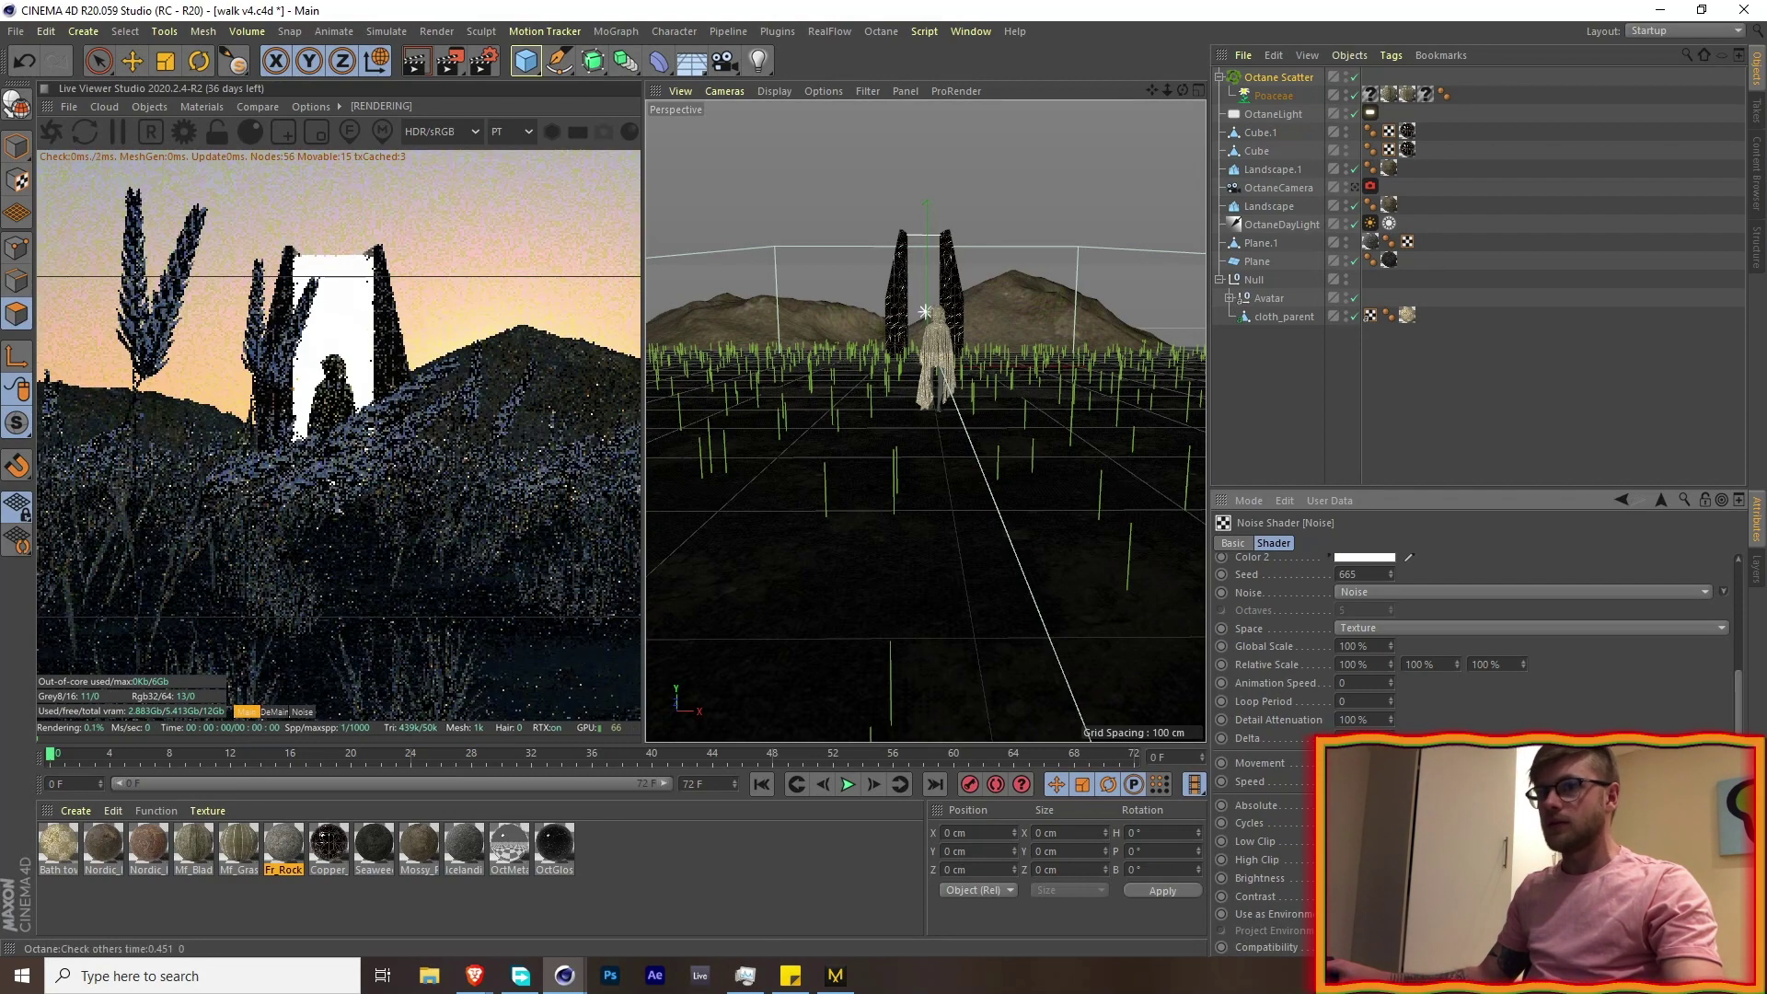
left_click_drag(1375, 647, 1283, 643)
type("500")
key("Return")
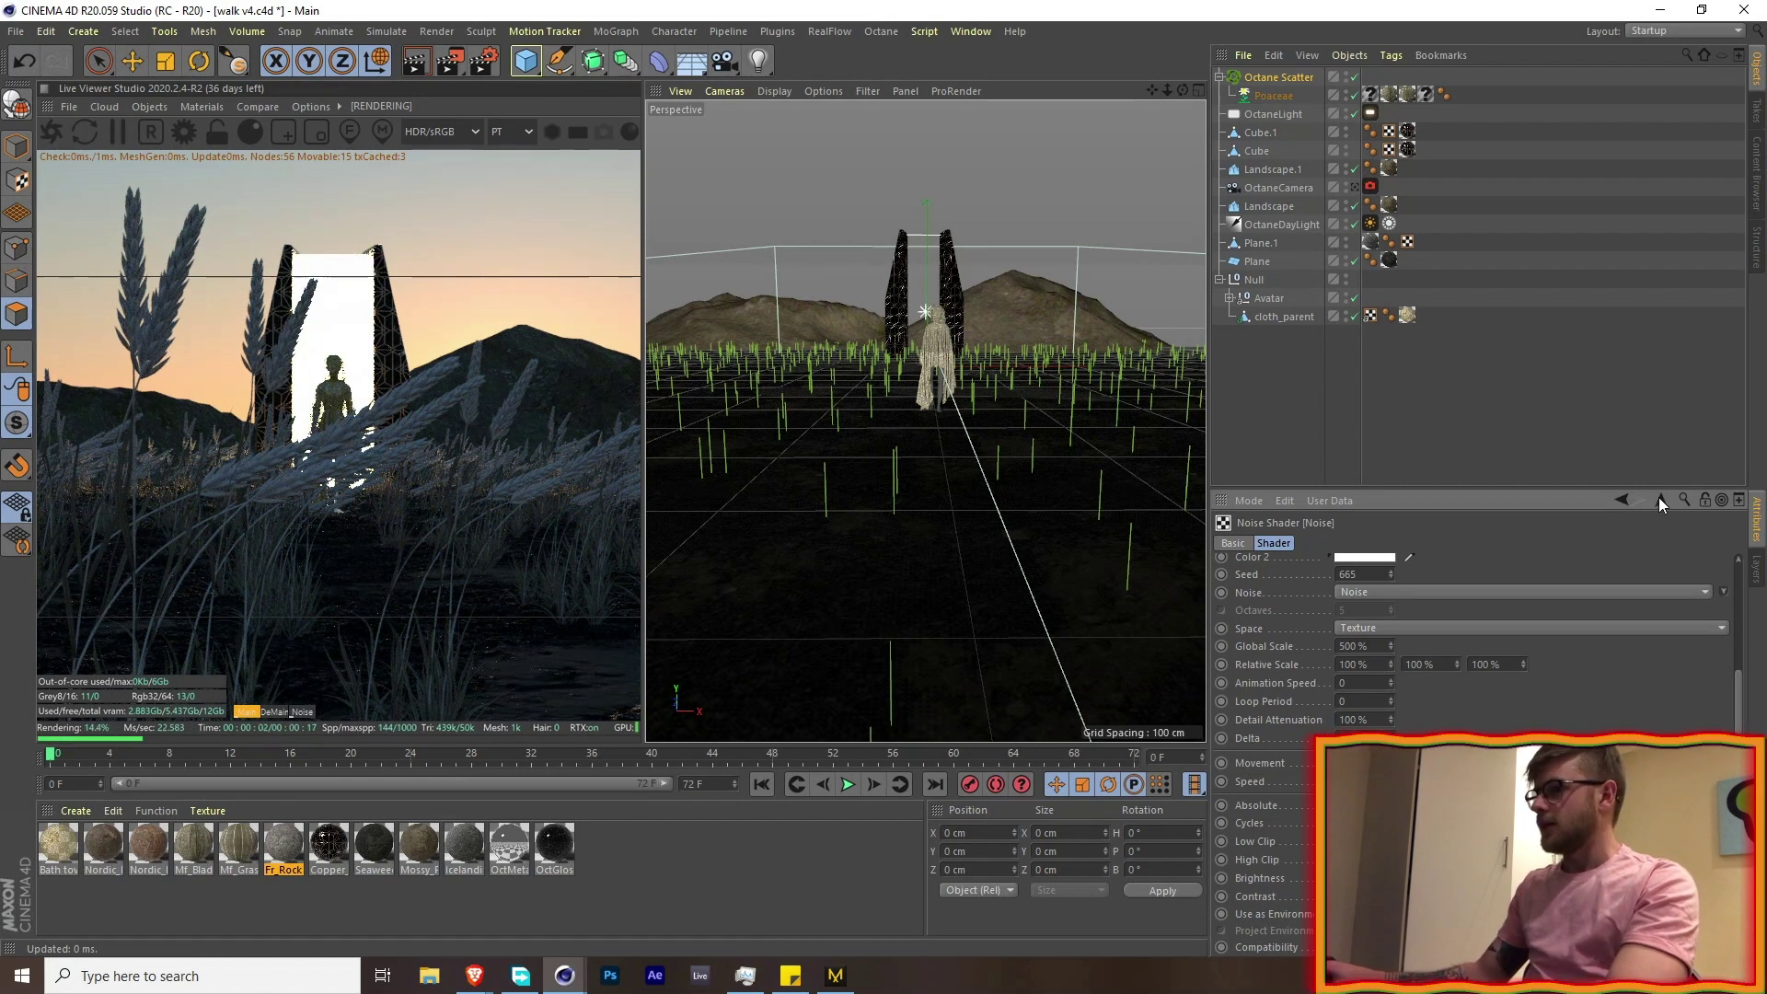
- Add a MoGraph Random effector and assign it to the Octane Scatter's effectors
left_click(1272, 81)
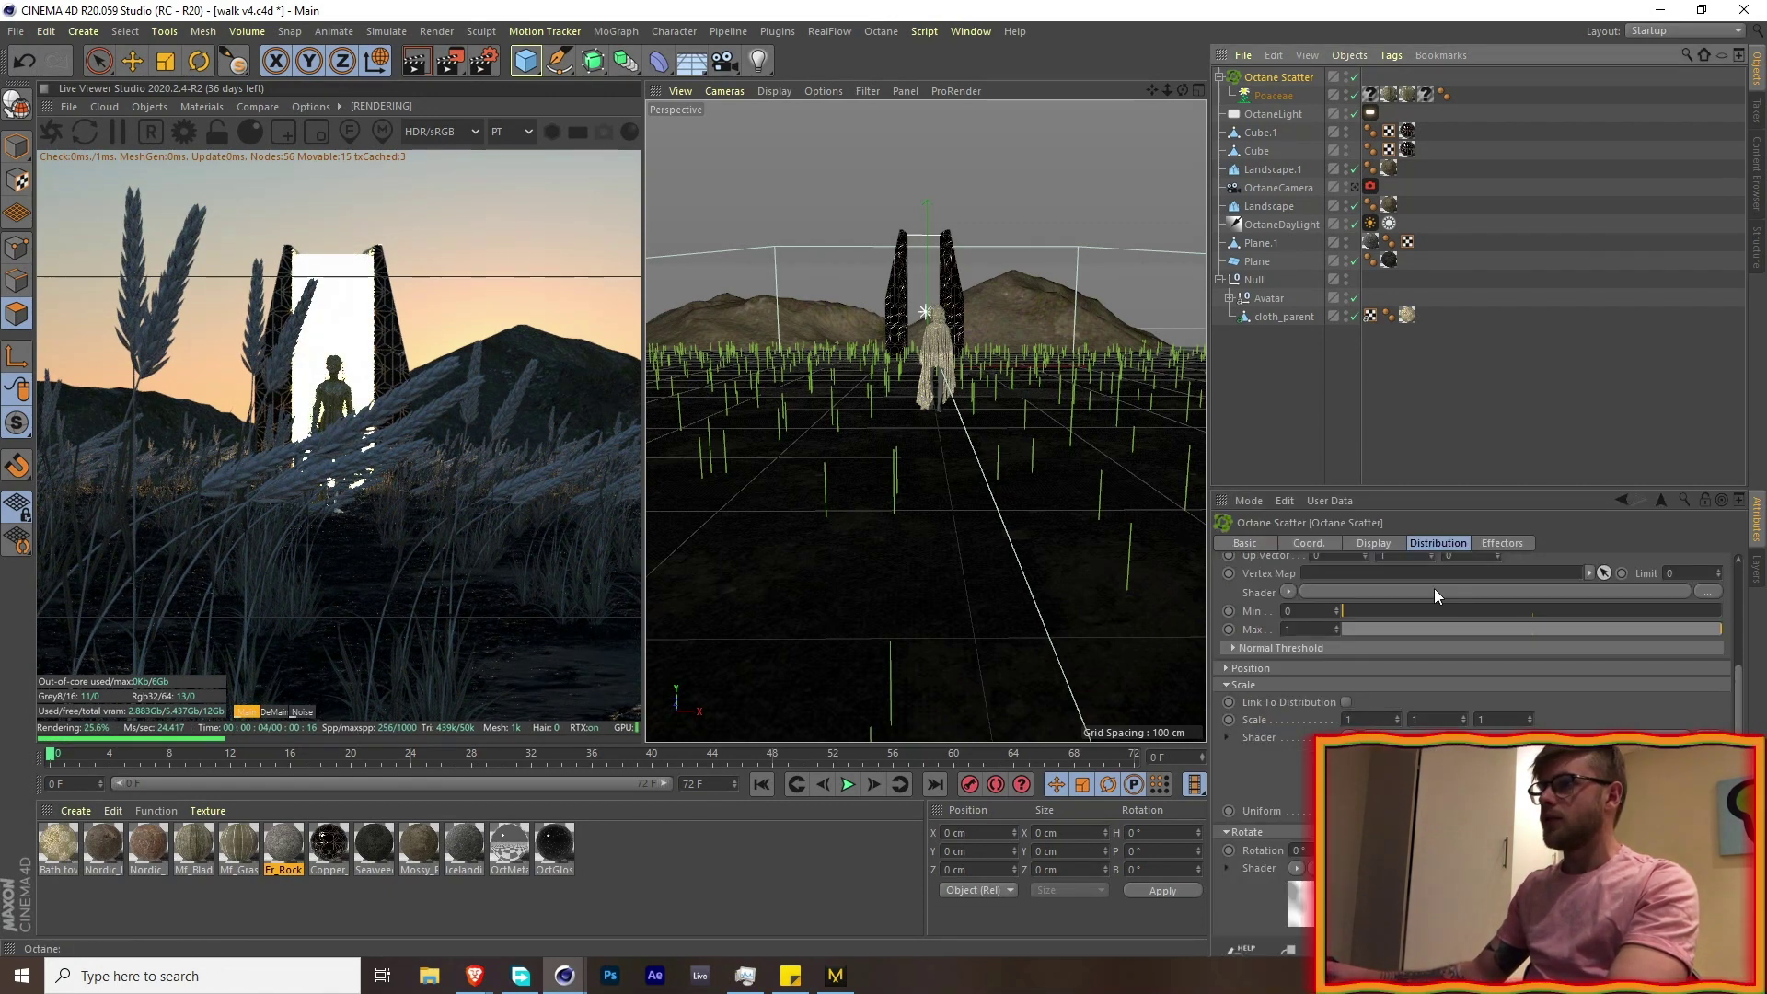
left_click(1502, 543)
left_click(617, 32)
mouse_move(728, 59)
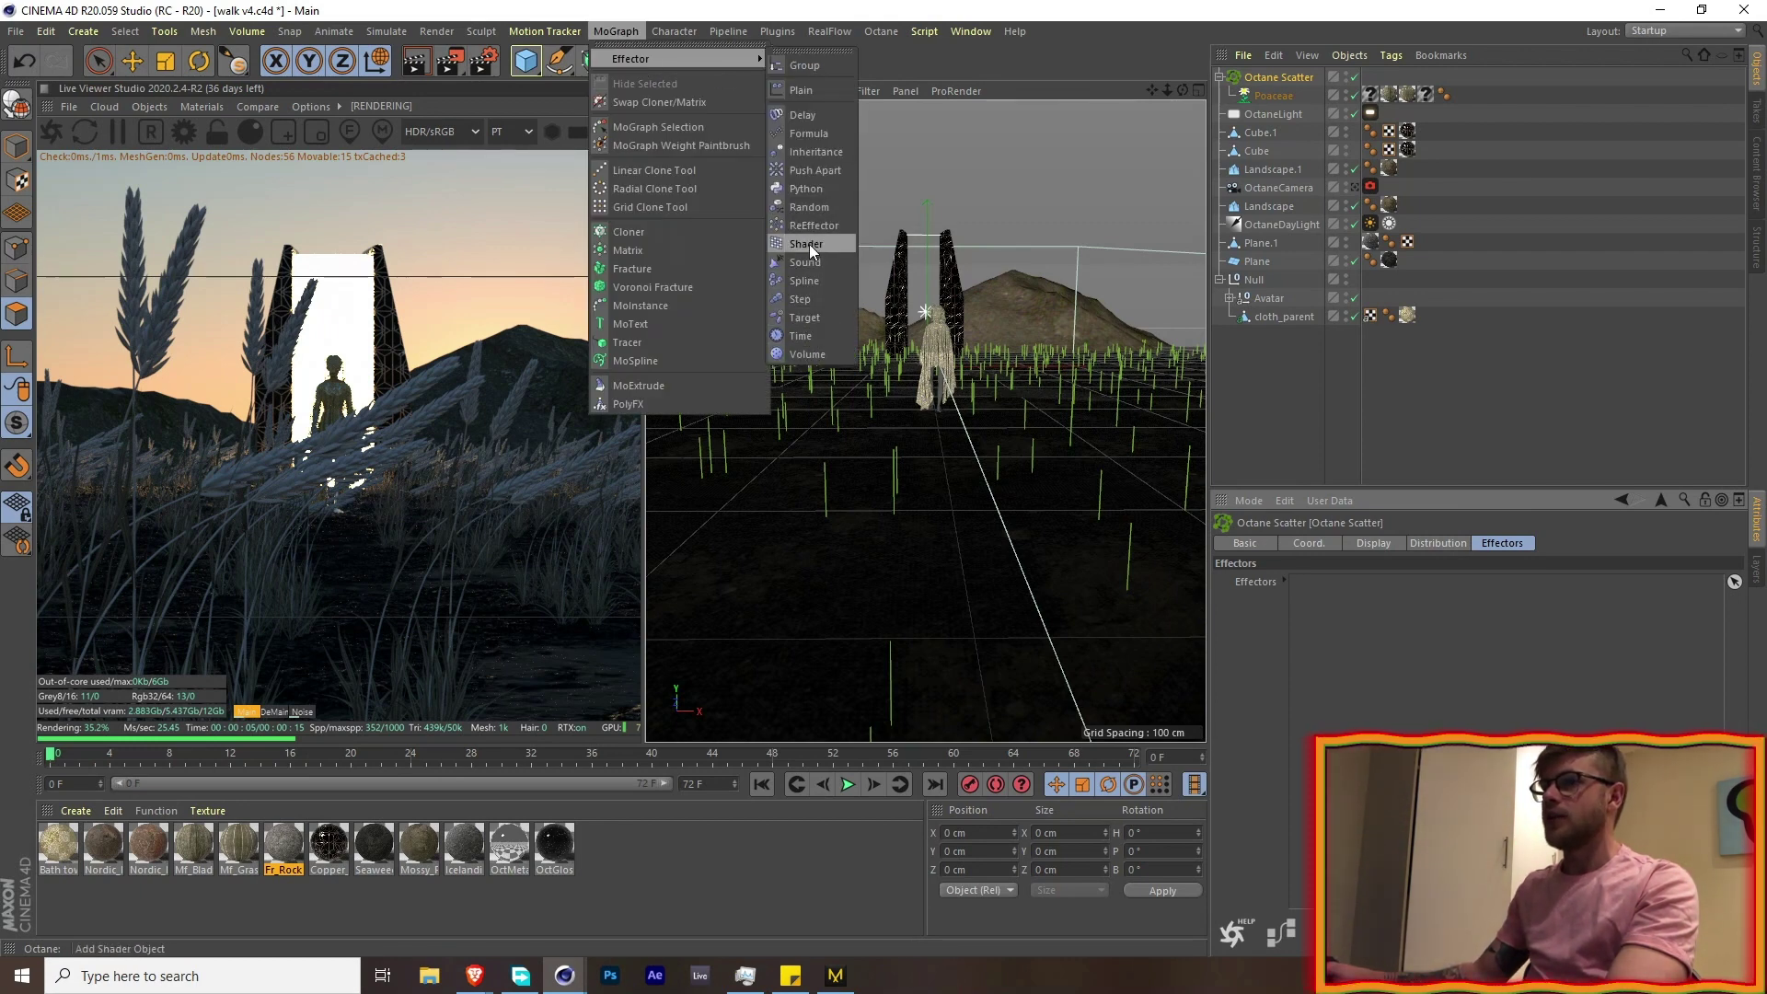
left_click(814, 207)
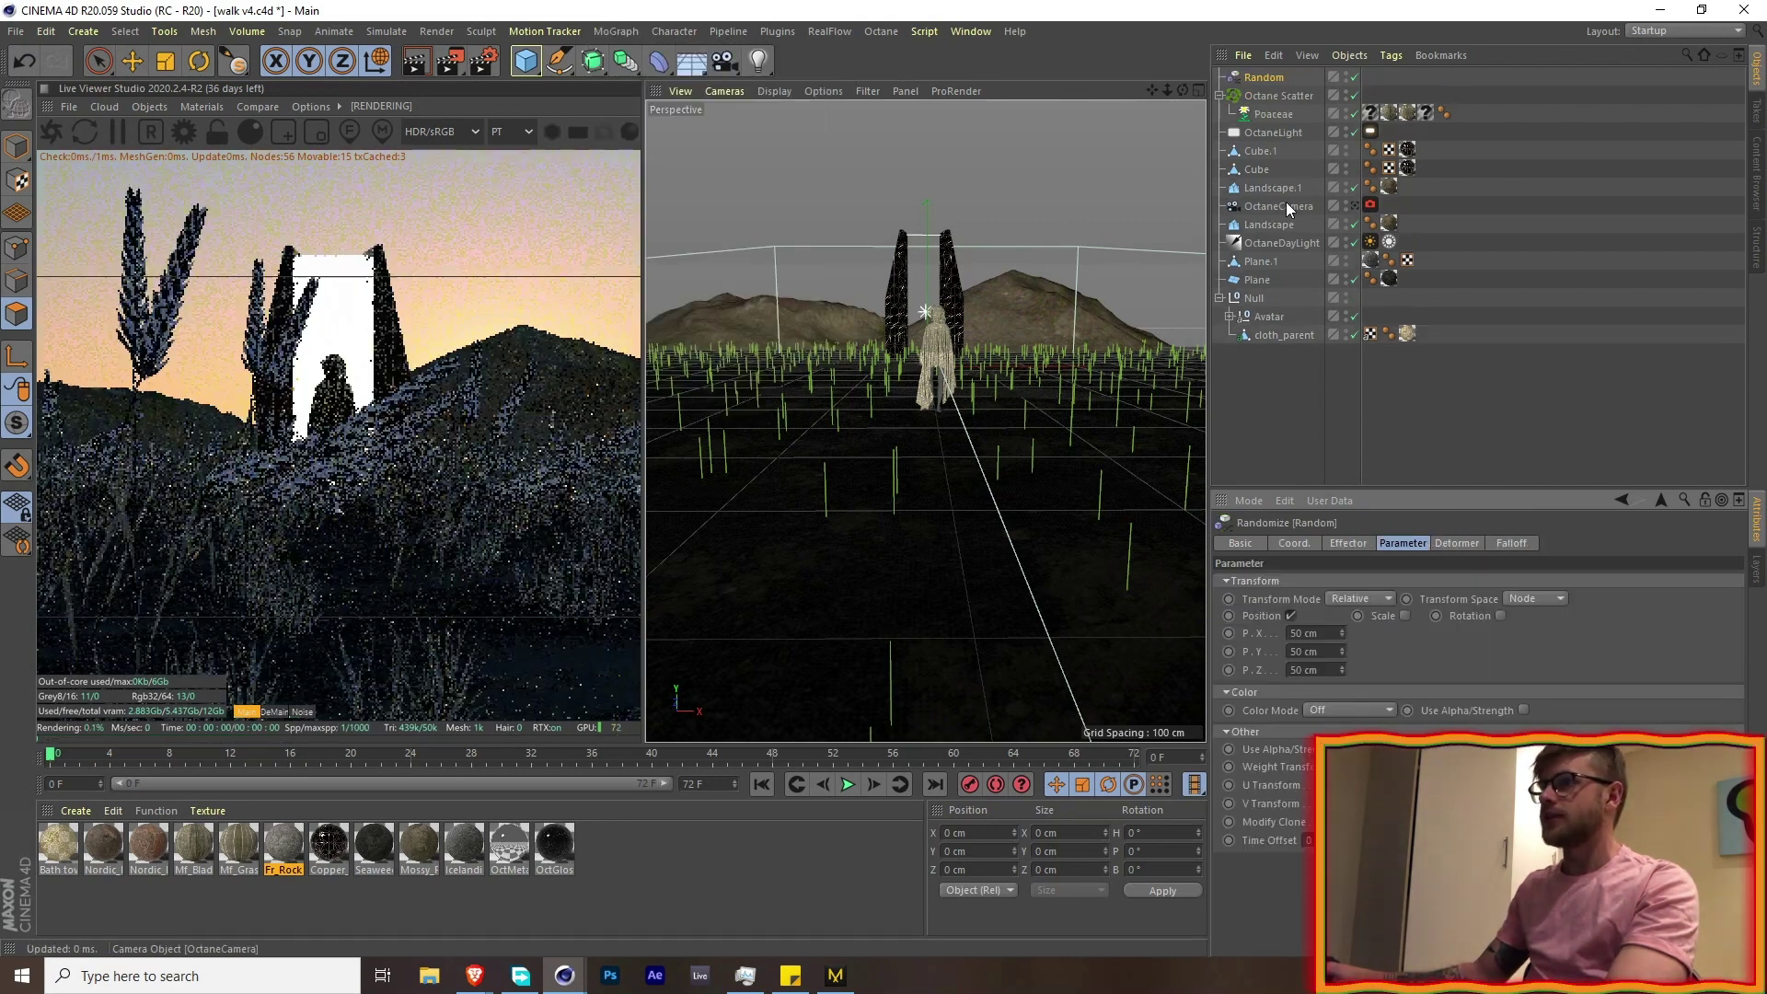
left_click(1277, 95)
left_click_drag(1265, 78, 1450, 616)
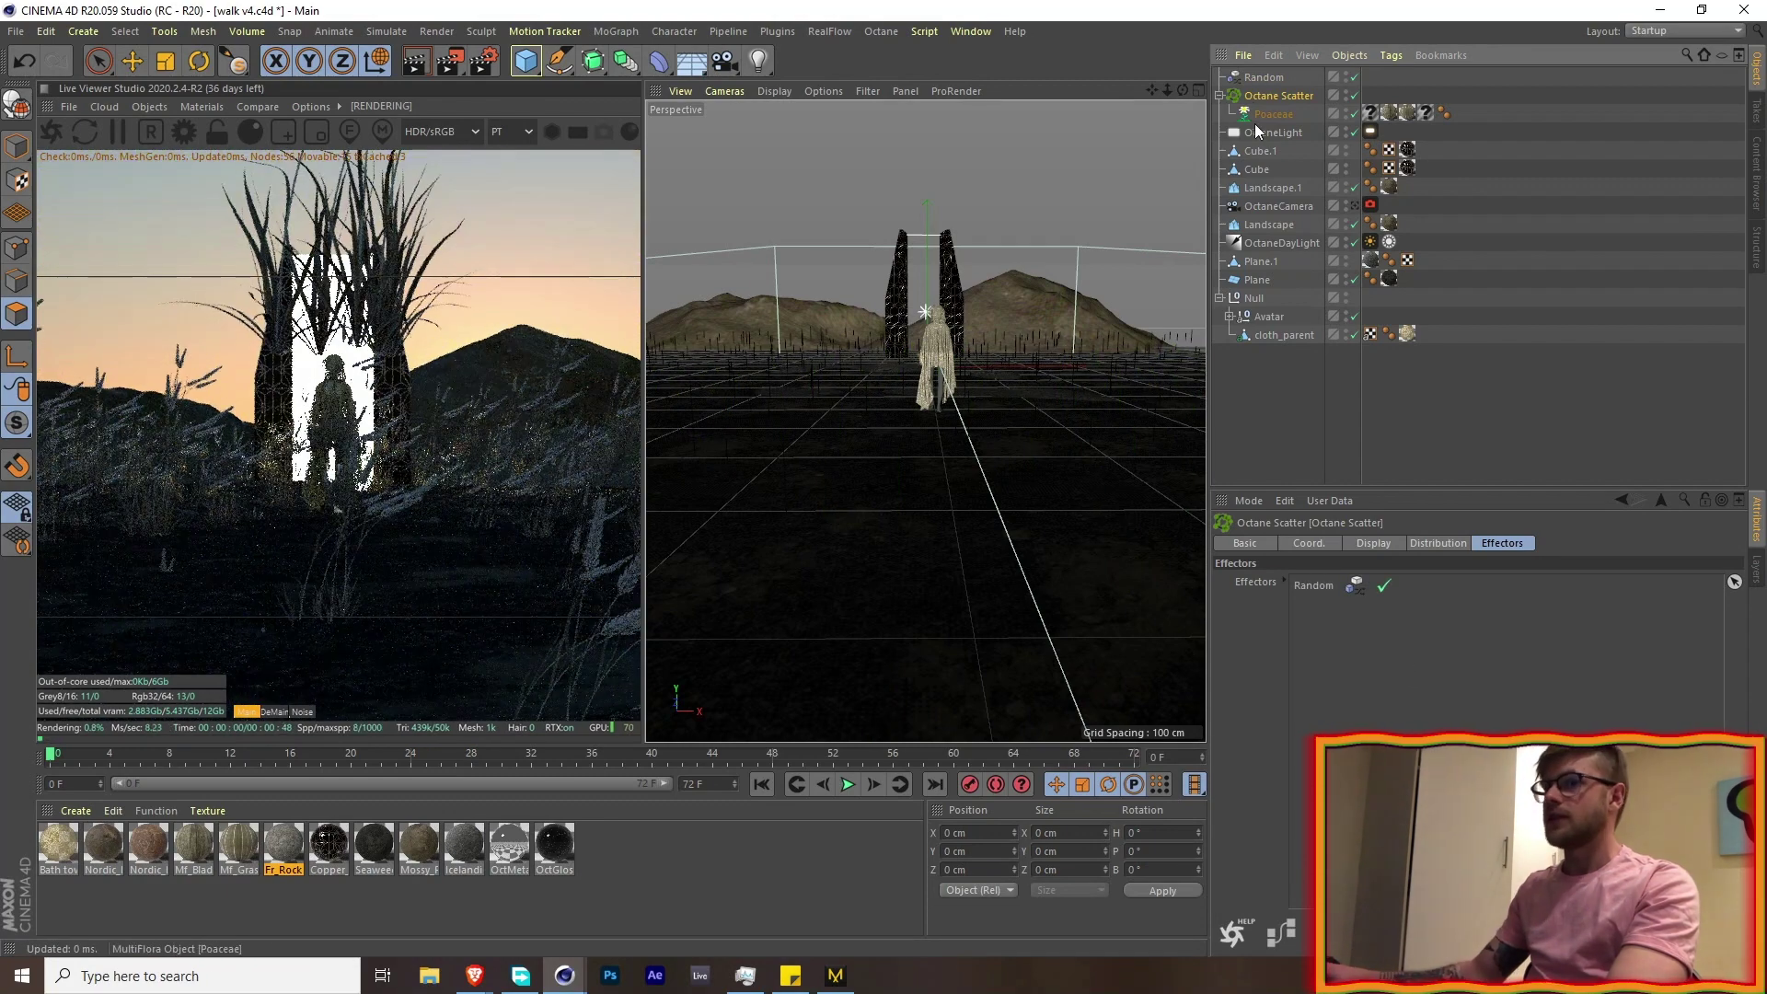
- Disable position on the Random effector and enable uniform scale with a value of 0.5
left_click(1265, 78)
left_click(1317, 635)
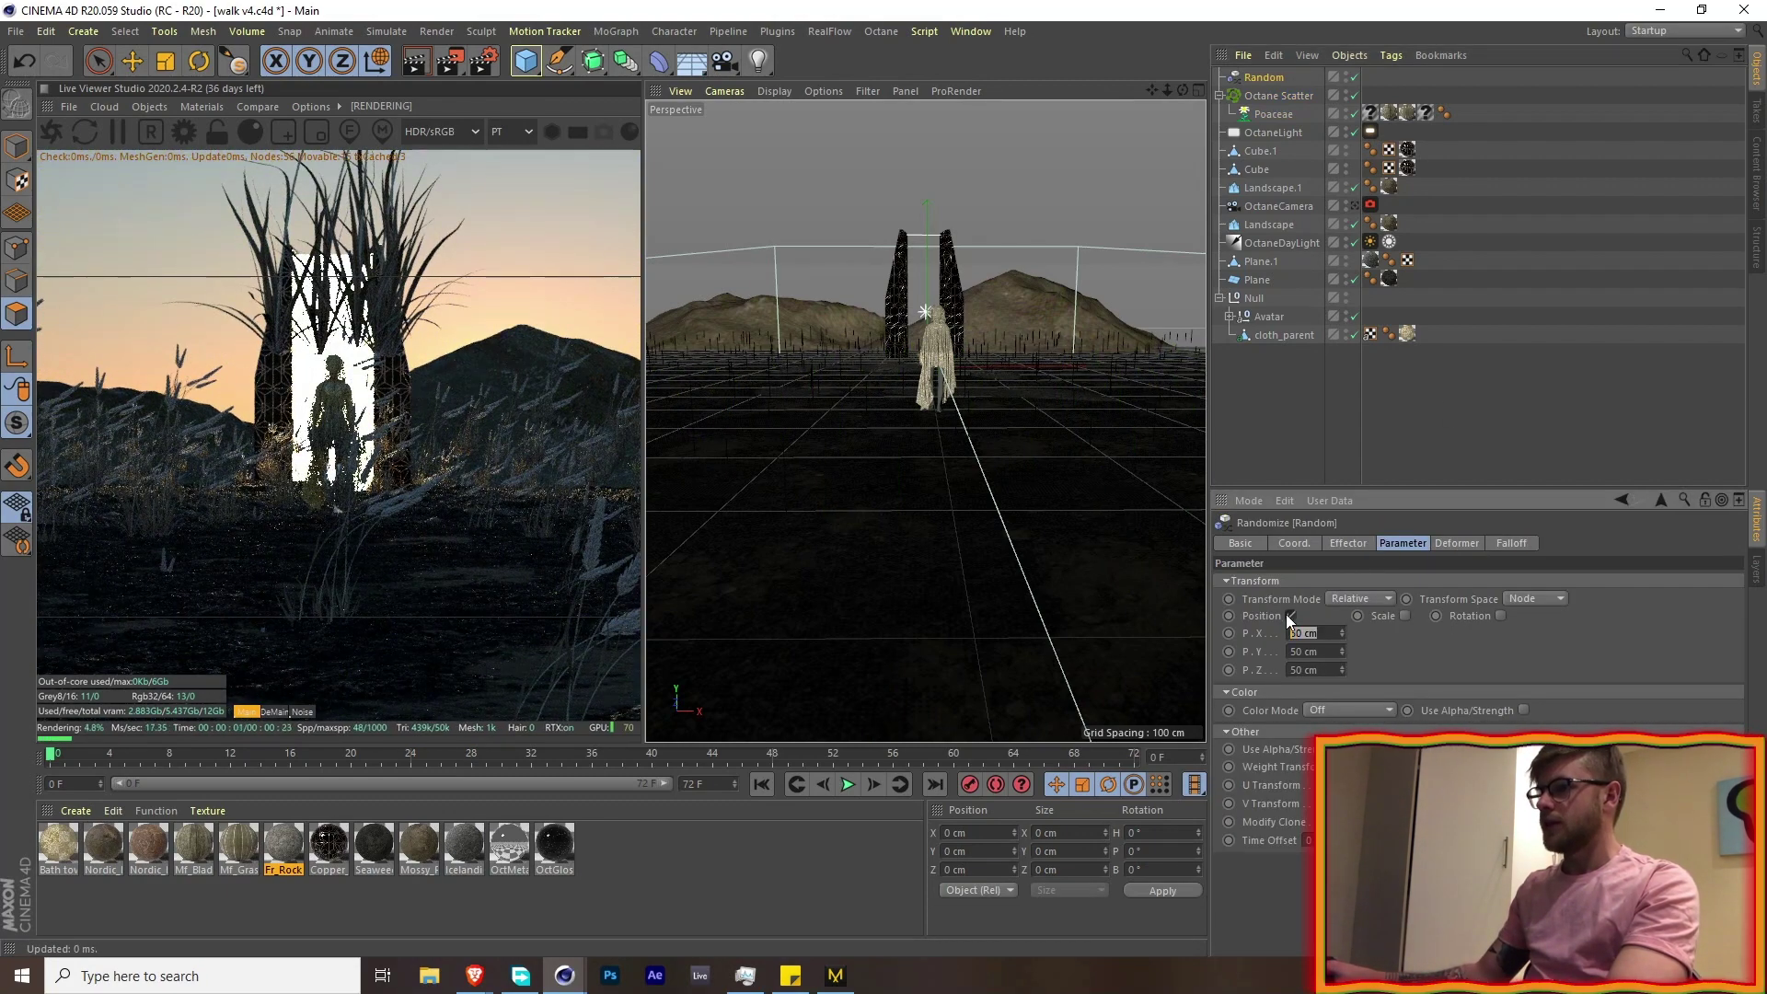
left_click(1291, 615)
left_click(1405, 616)
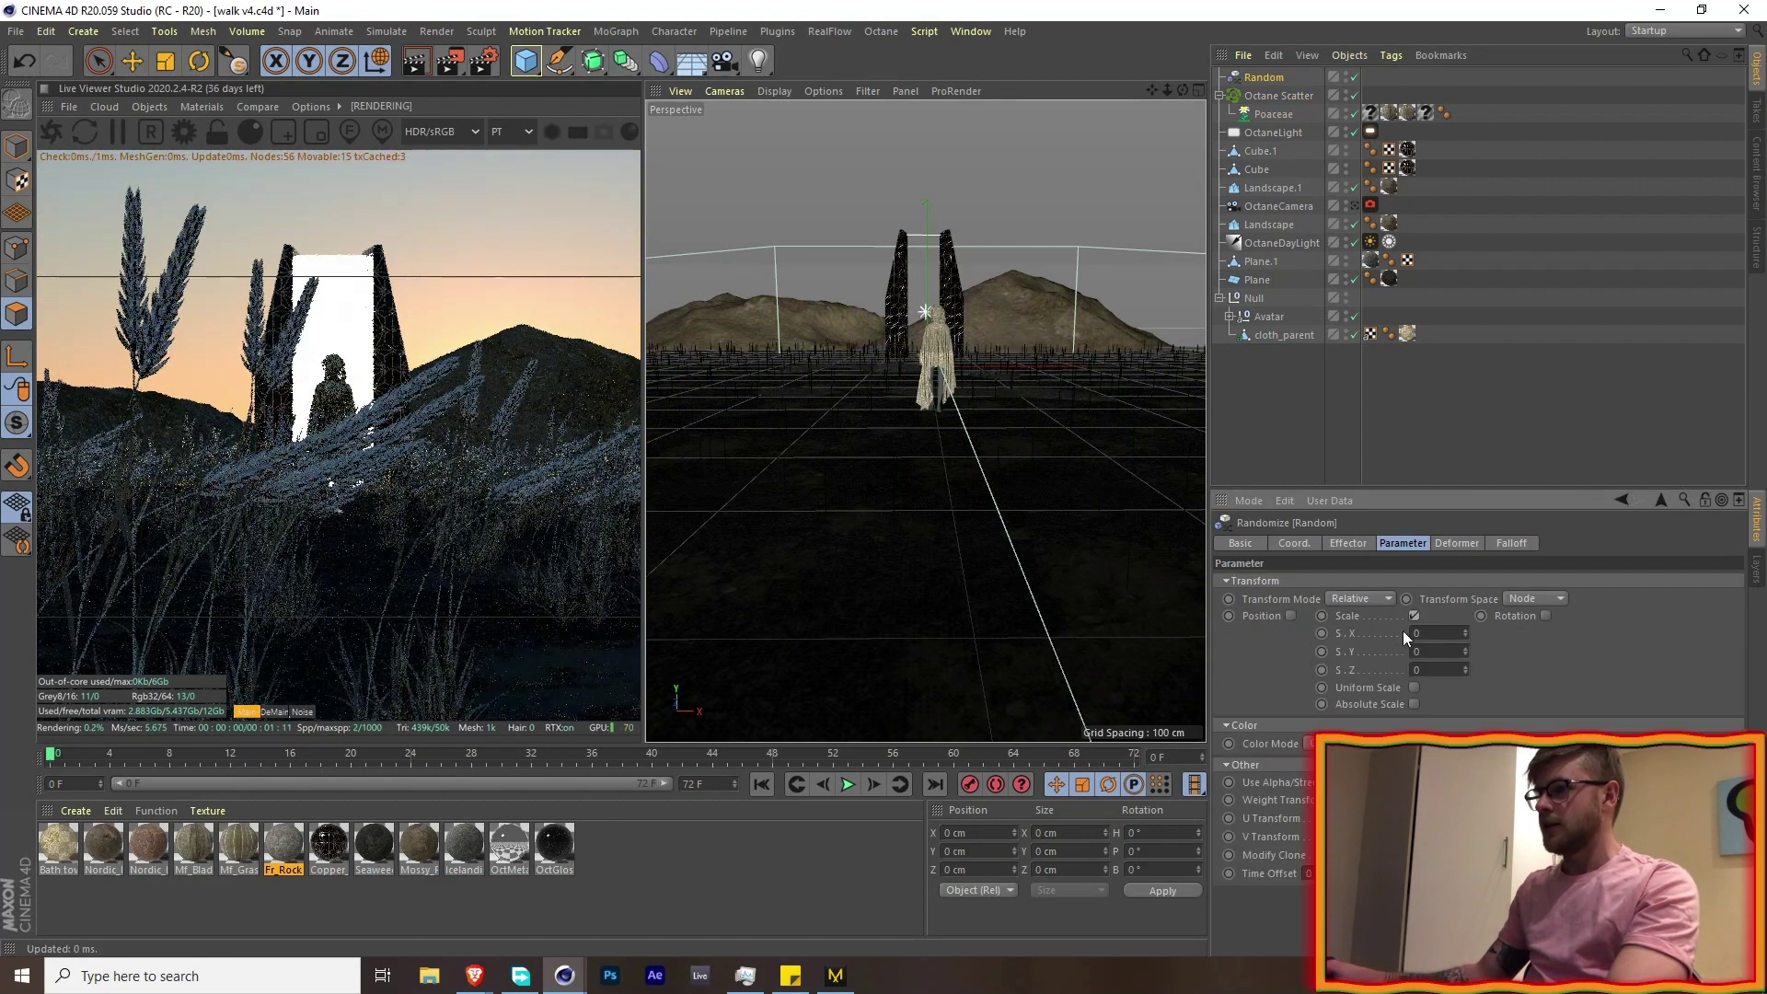
left_click(1414, 689)
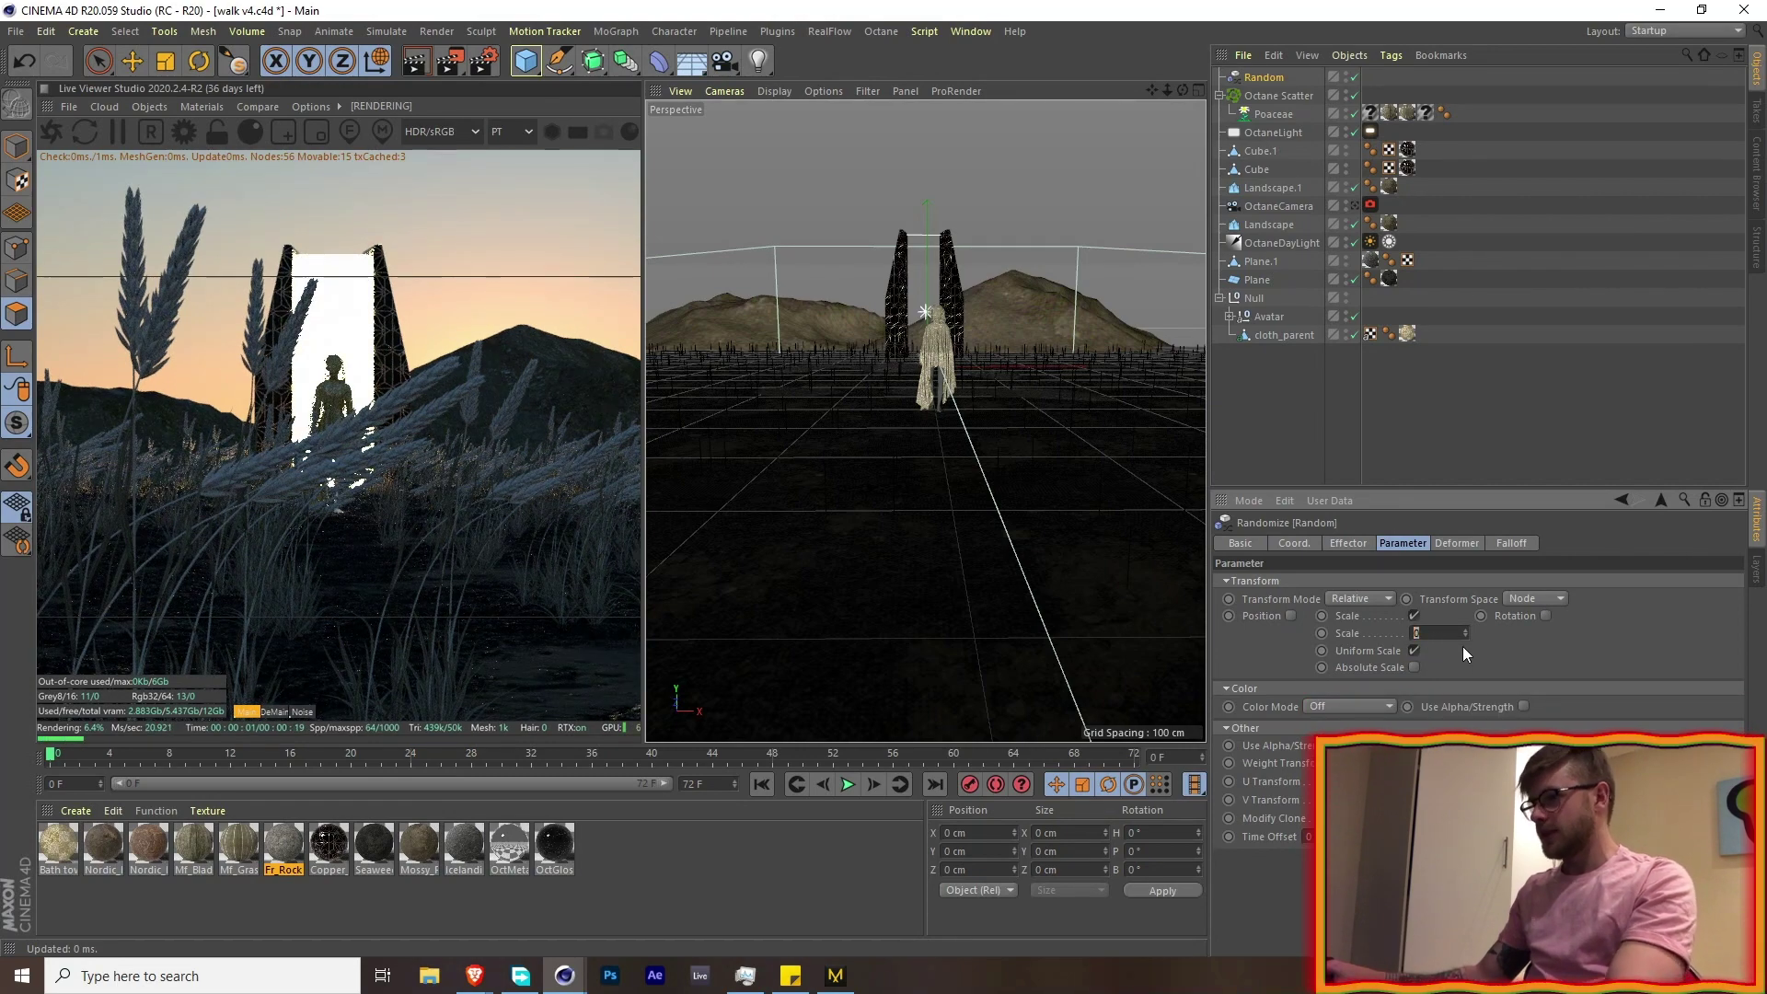
type(".5")
key("Return")
- Enable rotation on the Random effector and set its heading variation to 156°
left_click(1546, 616)
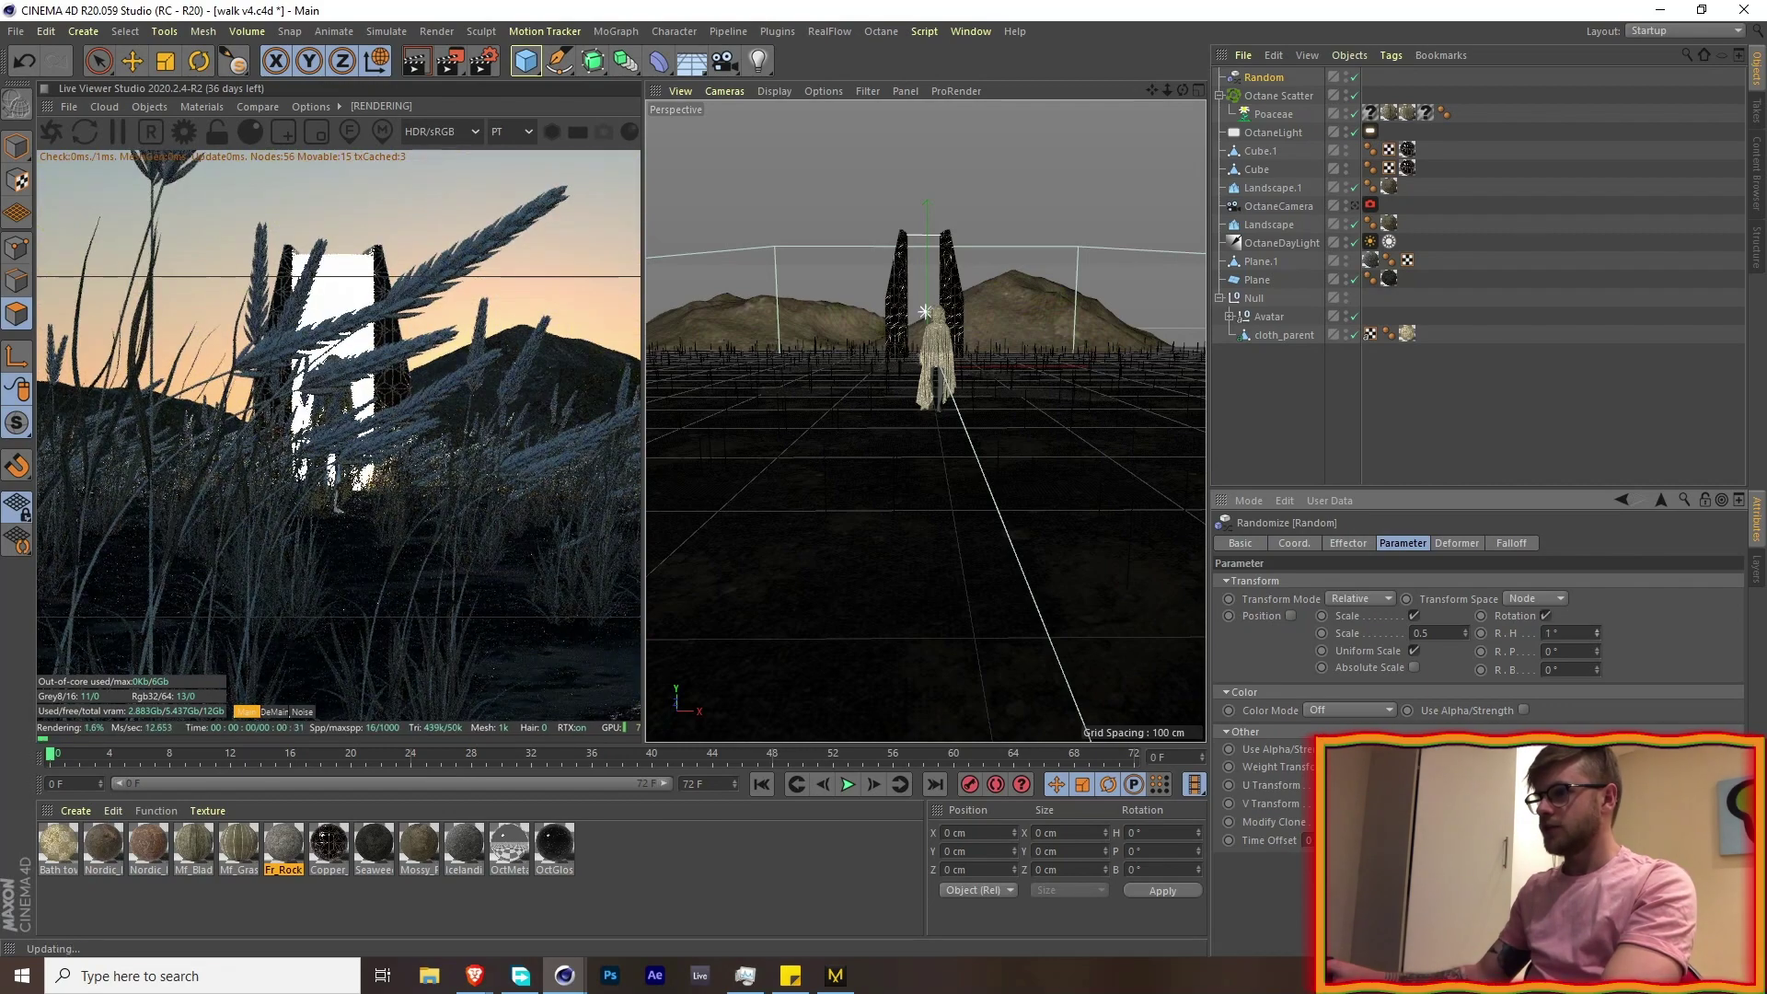
left_click_drag(1597, 634, 1592, 633)
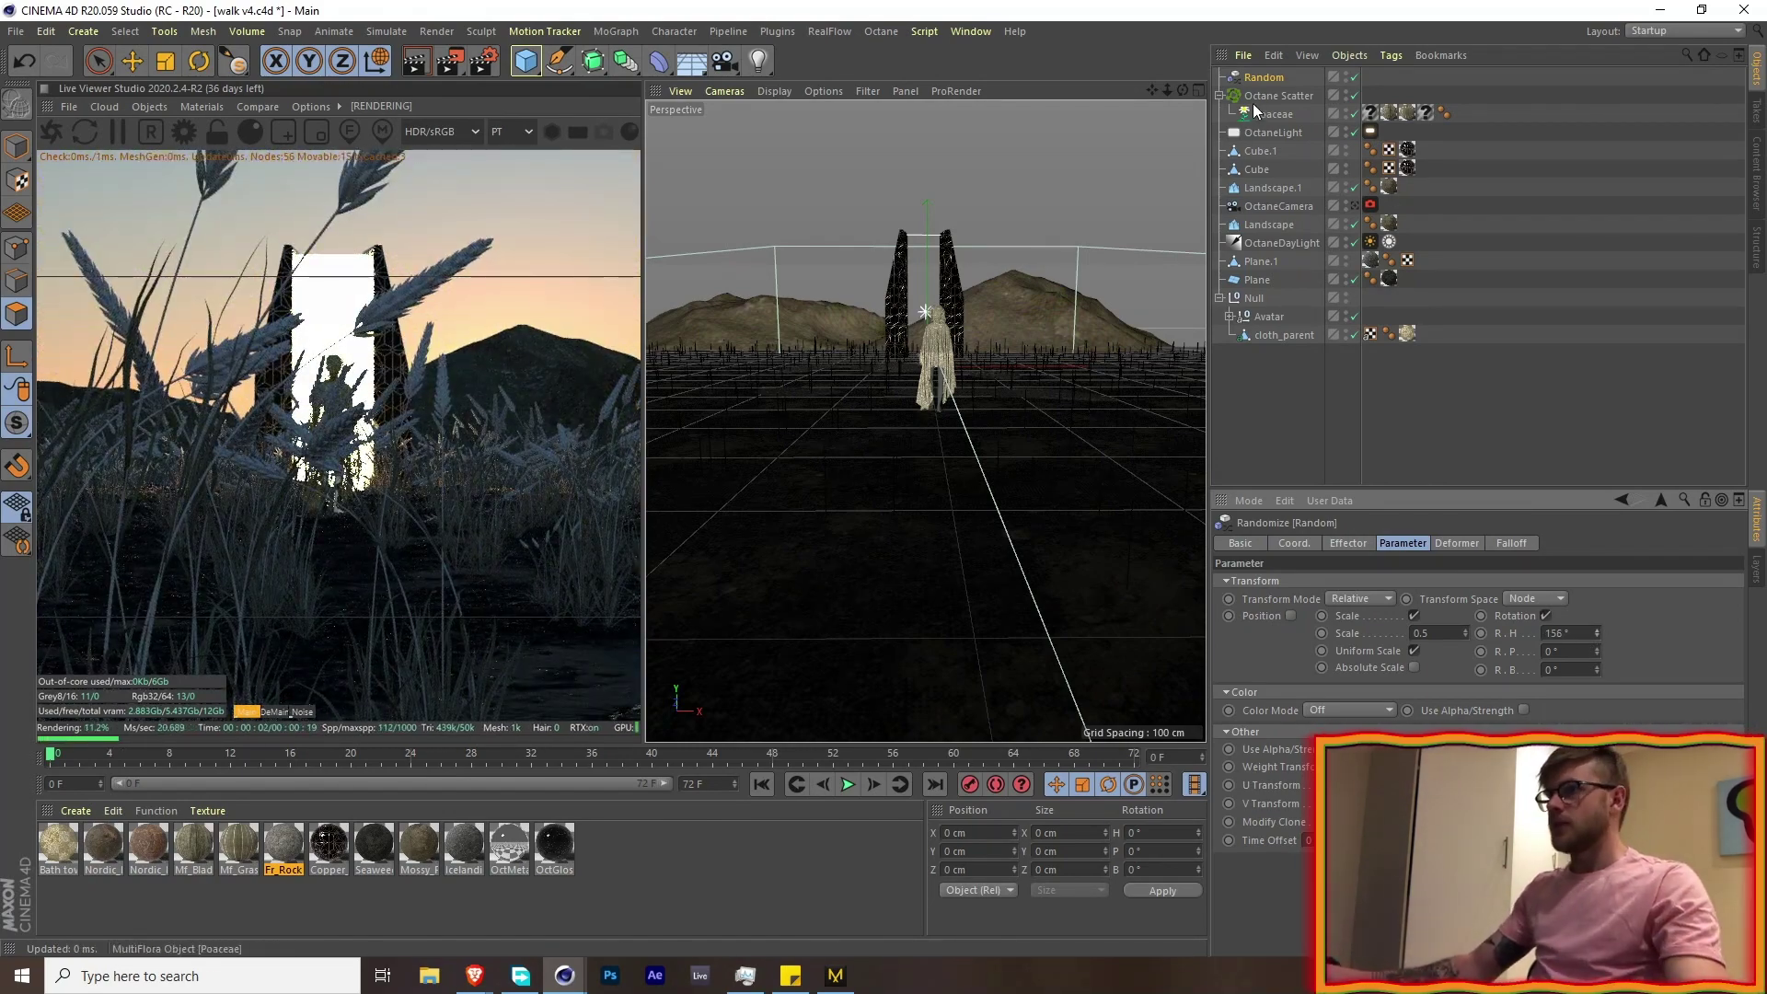
left_click_drag(929, 419, 910, 444, "alt")
- Set the Octane Scatter's instance count to 500
left_click(1266, 96)
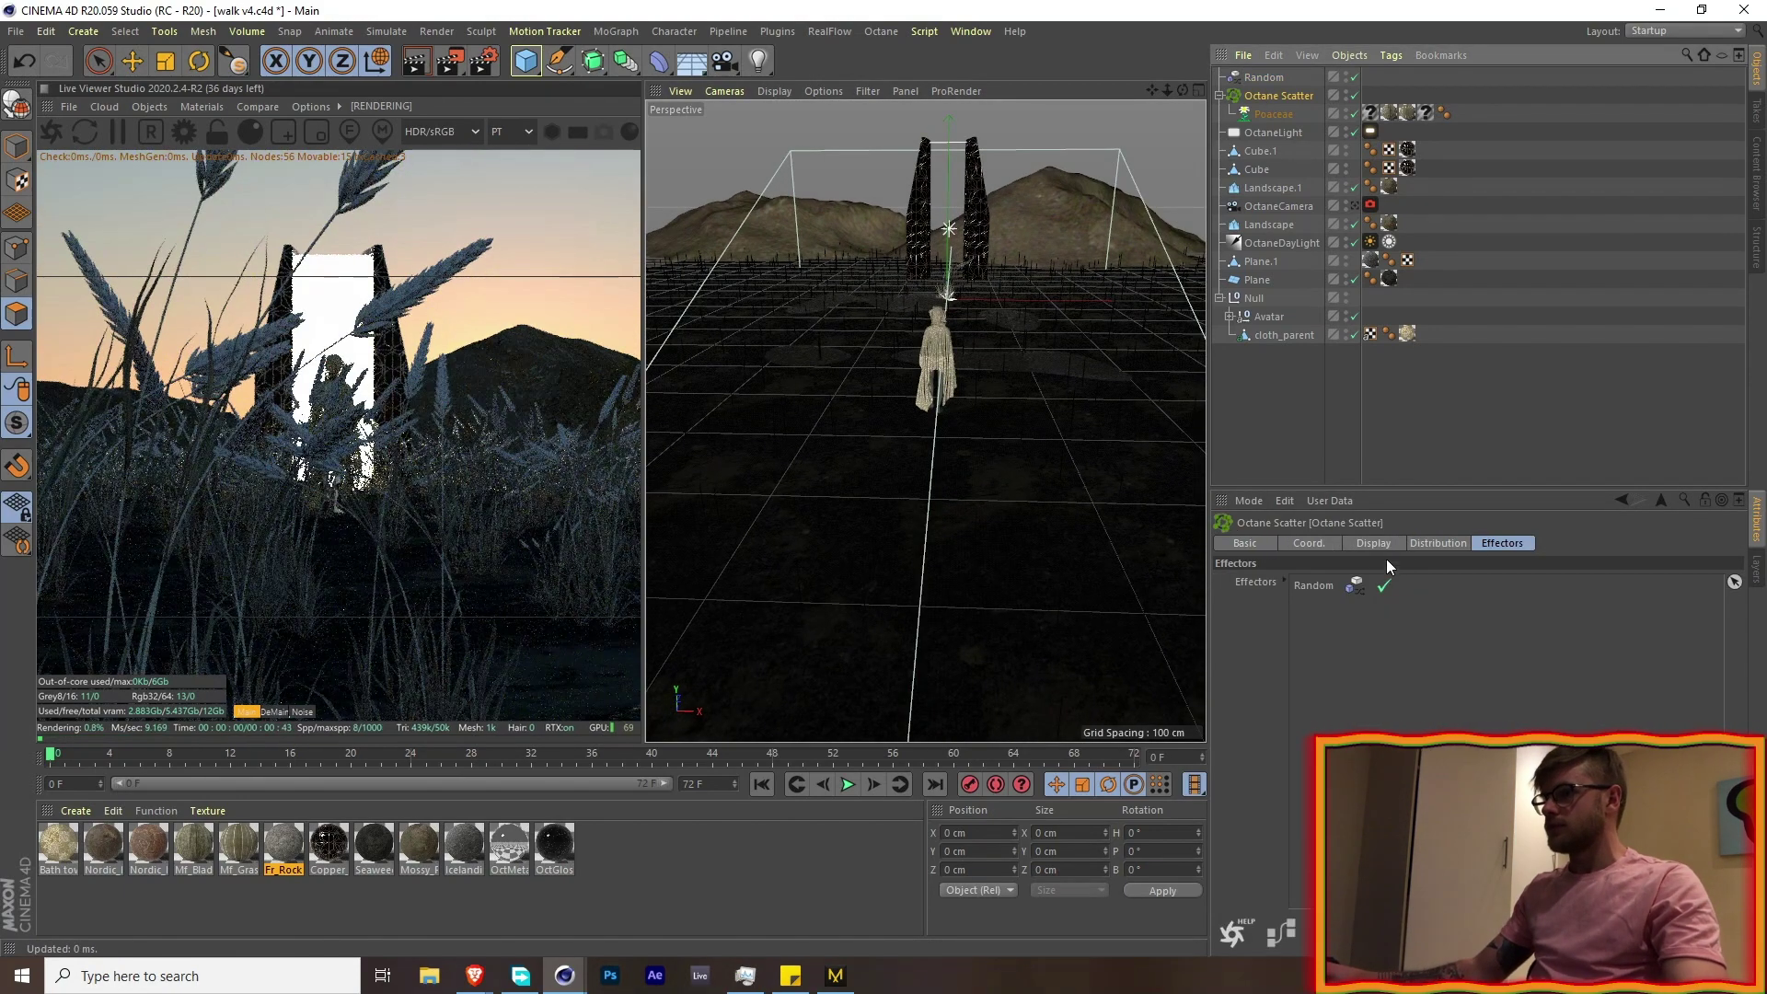
left_click(1434, 542)
type("00")
key("Return")
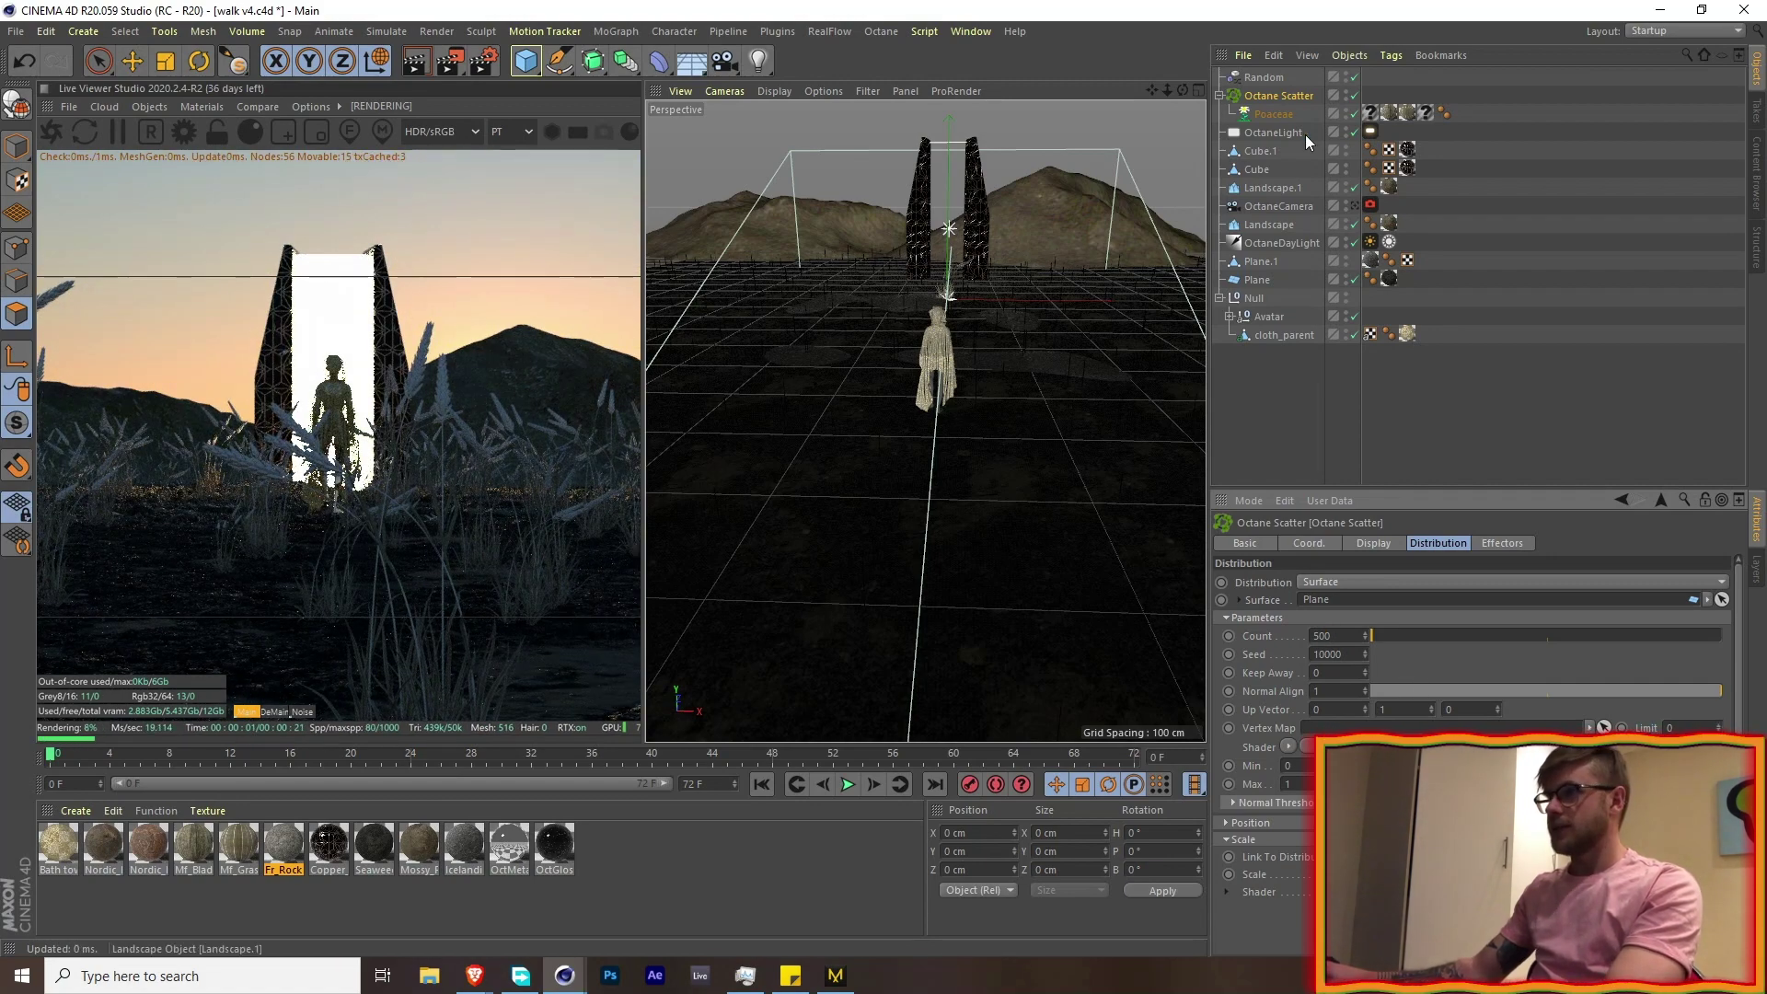
- Try a uniform scale of 0.2 on the Random effector, and settle on 0.1
left_click(1263, 79)
left_click(1418, 635)
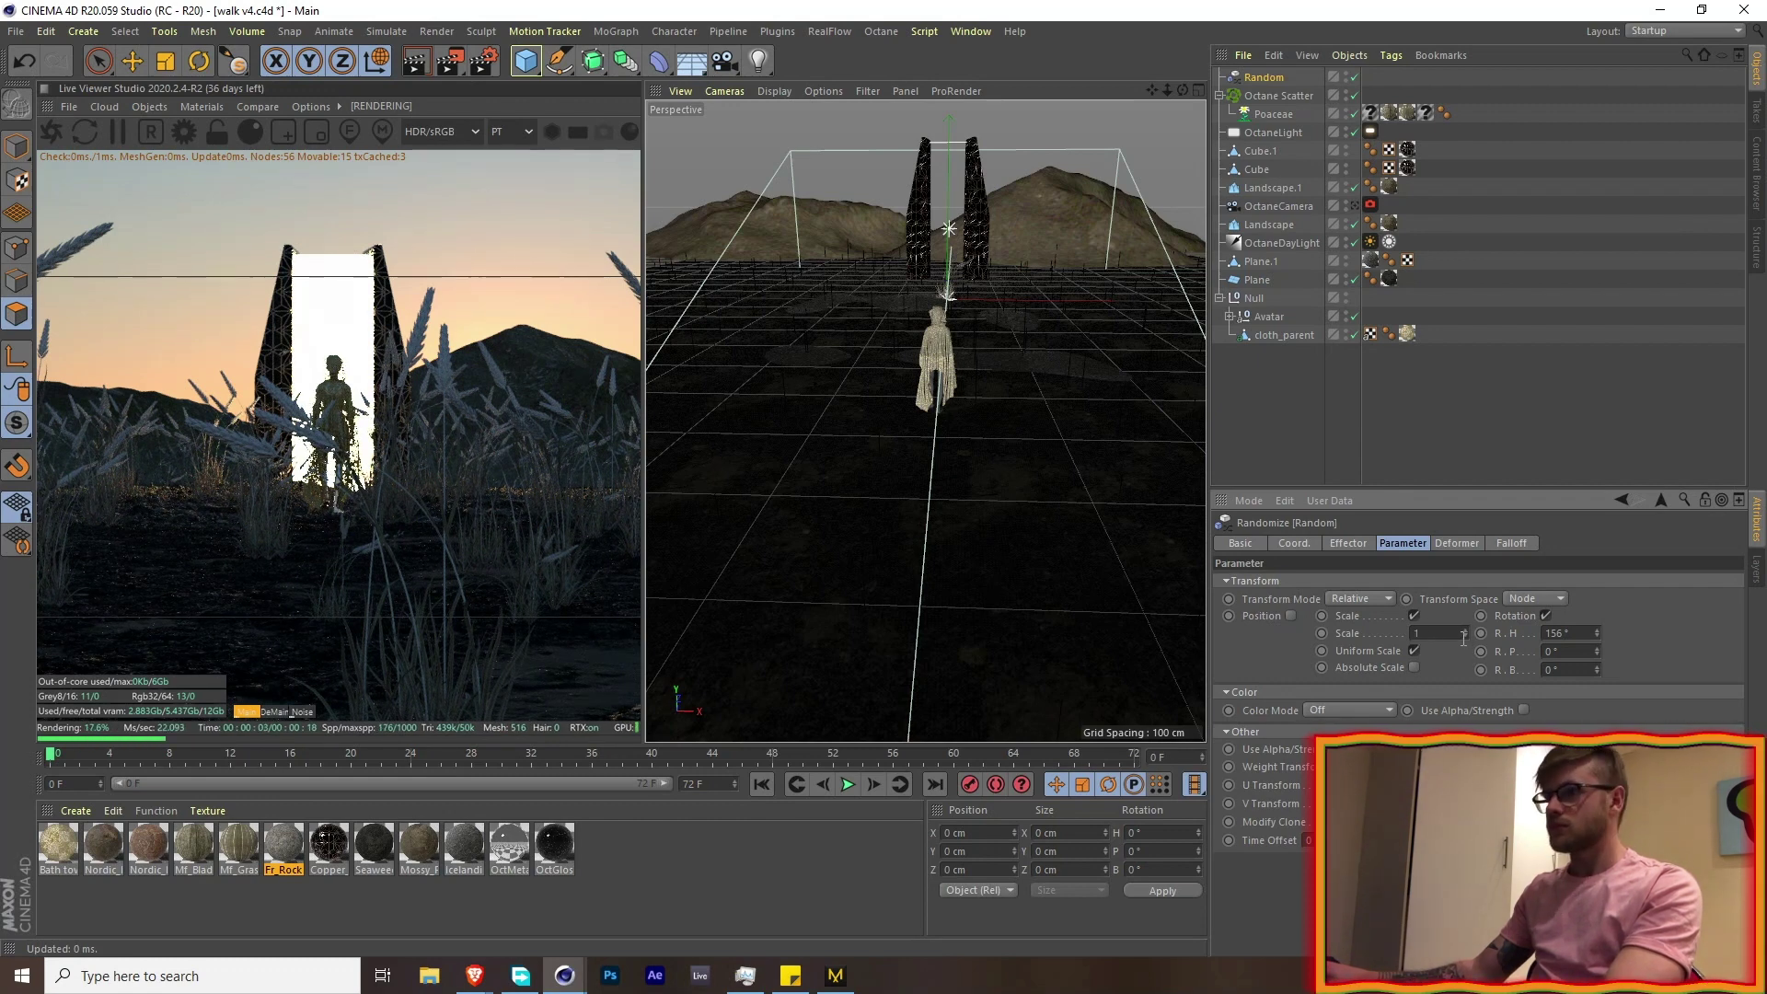
type("0.2")
left_click(1620, 643)
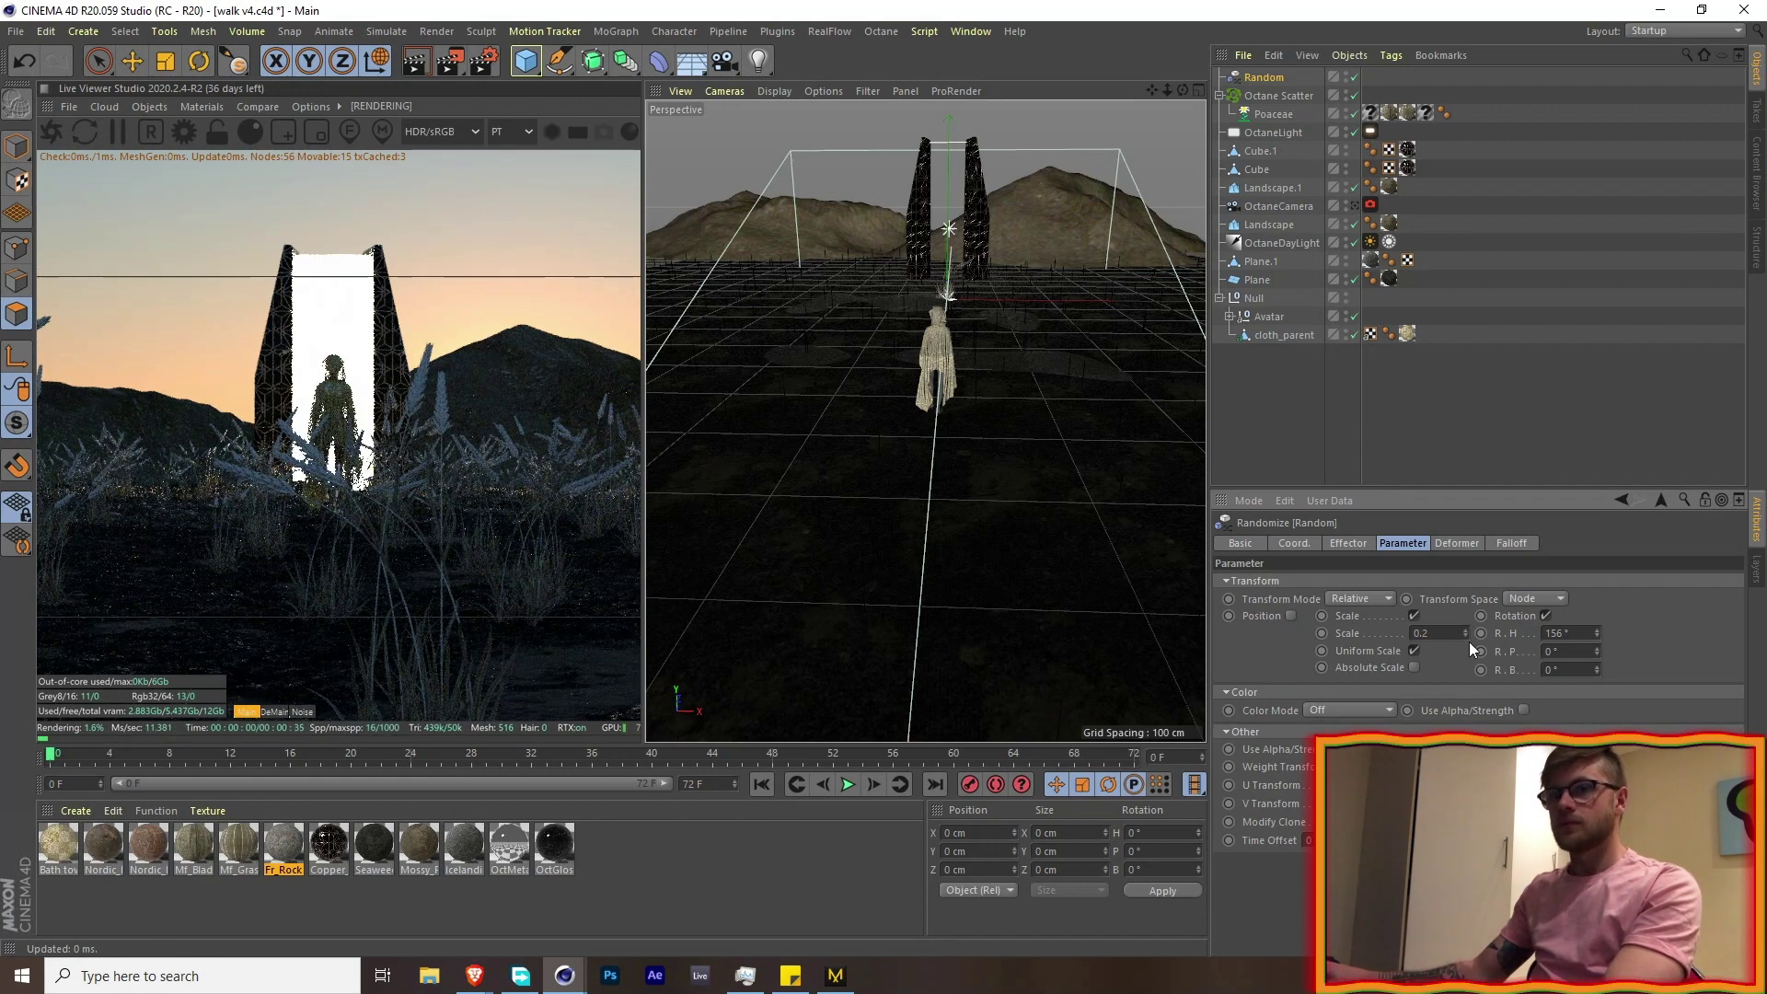
double_click(1438, 634)
type("0.1")
left_click(1654, 639)
- Assign a Noise shader to the Octane Scatter's rotation and open the shader's settings
left_click(1277, 96)
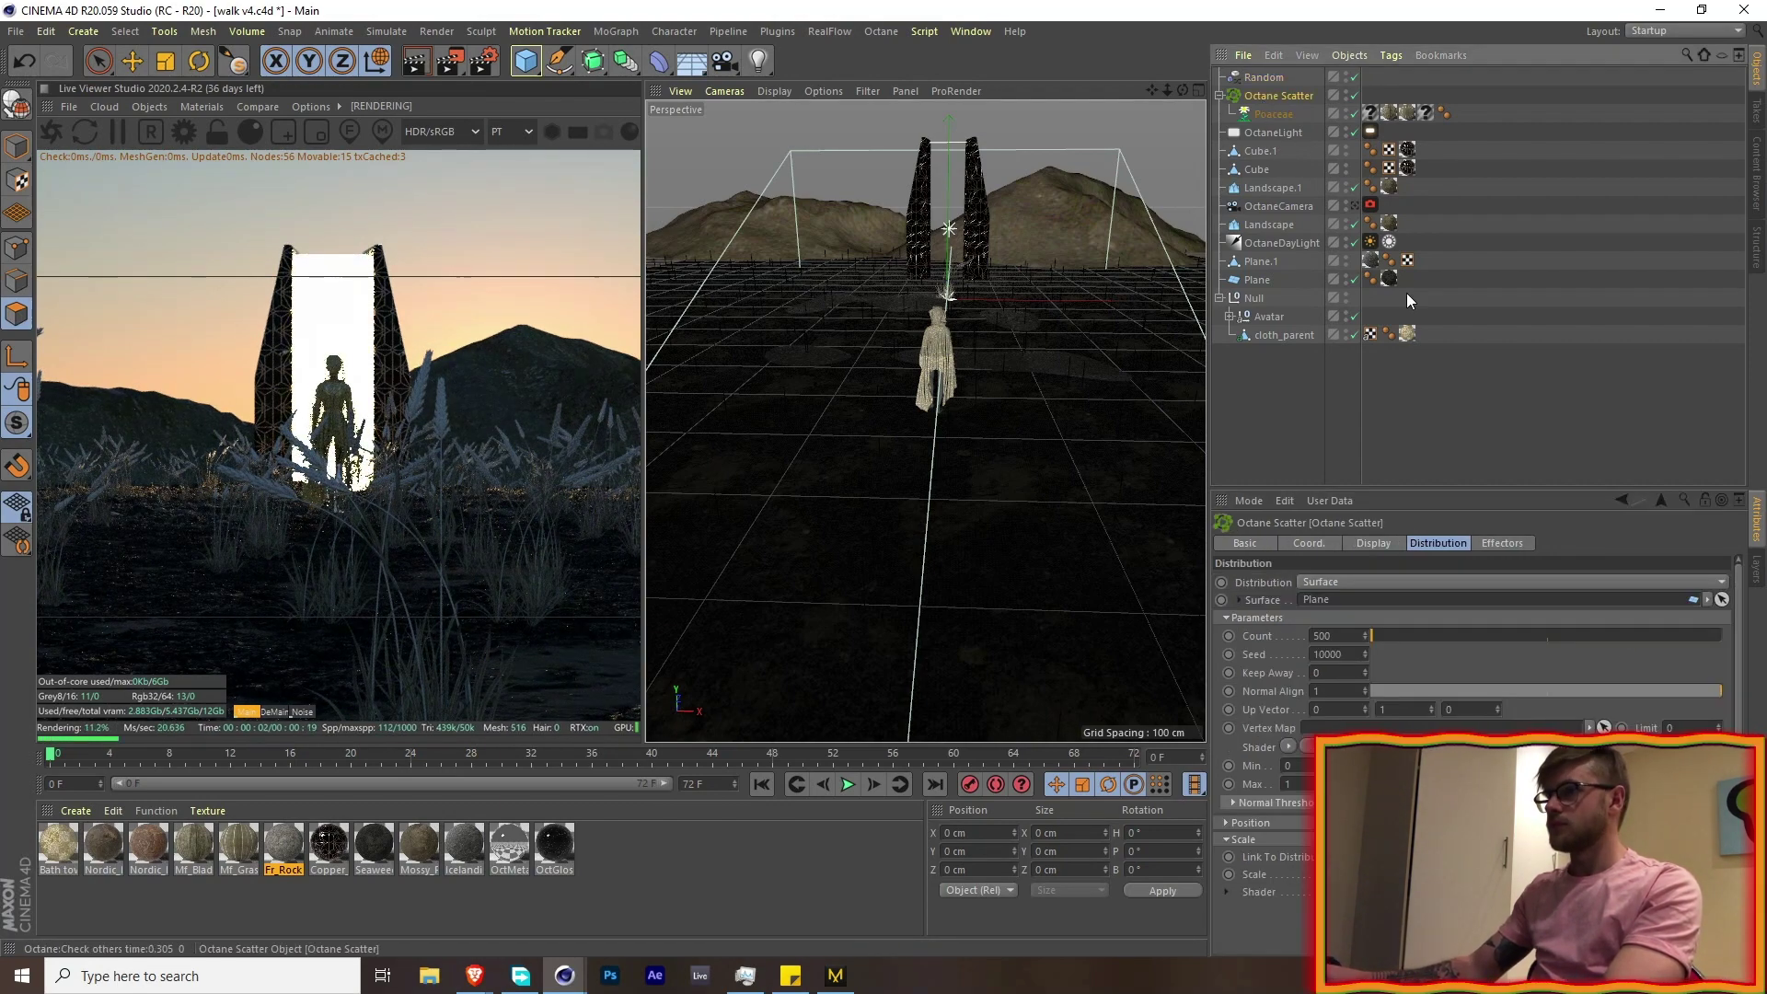
scroll(1294, 891, "down", 3)
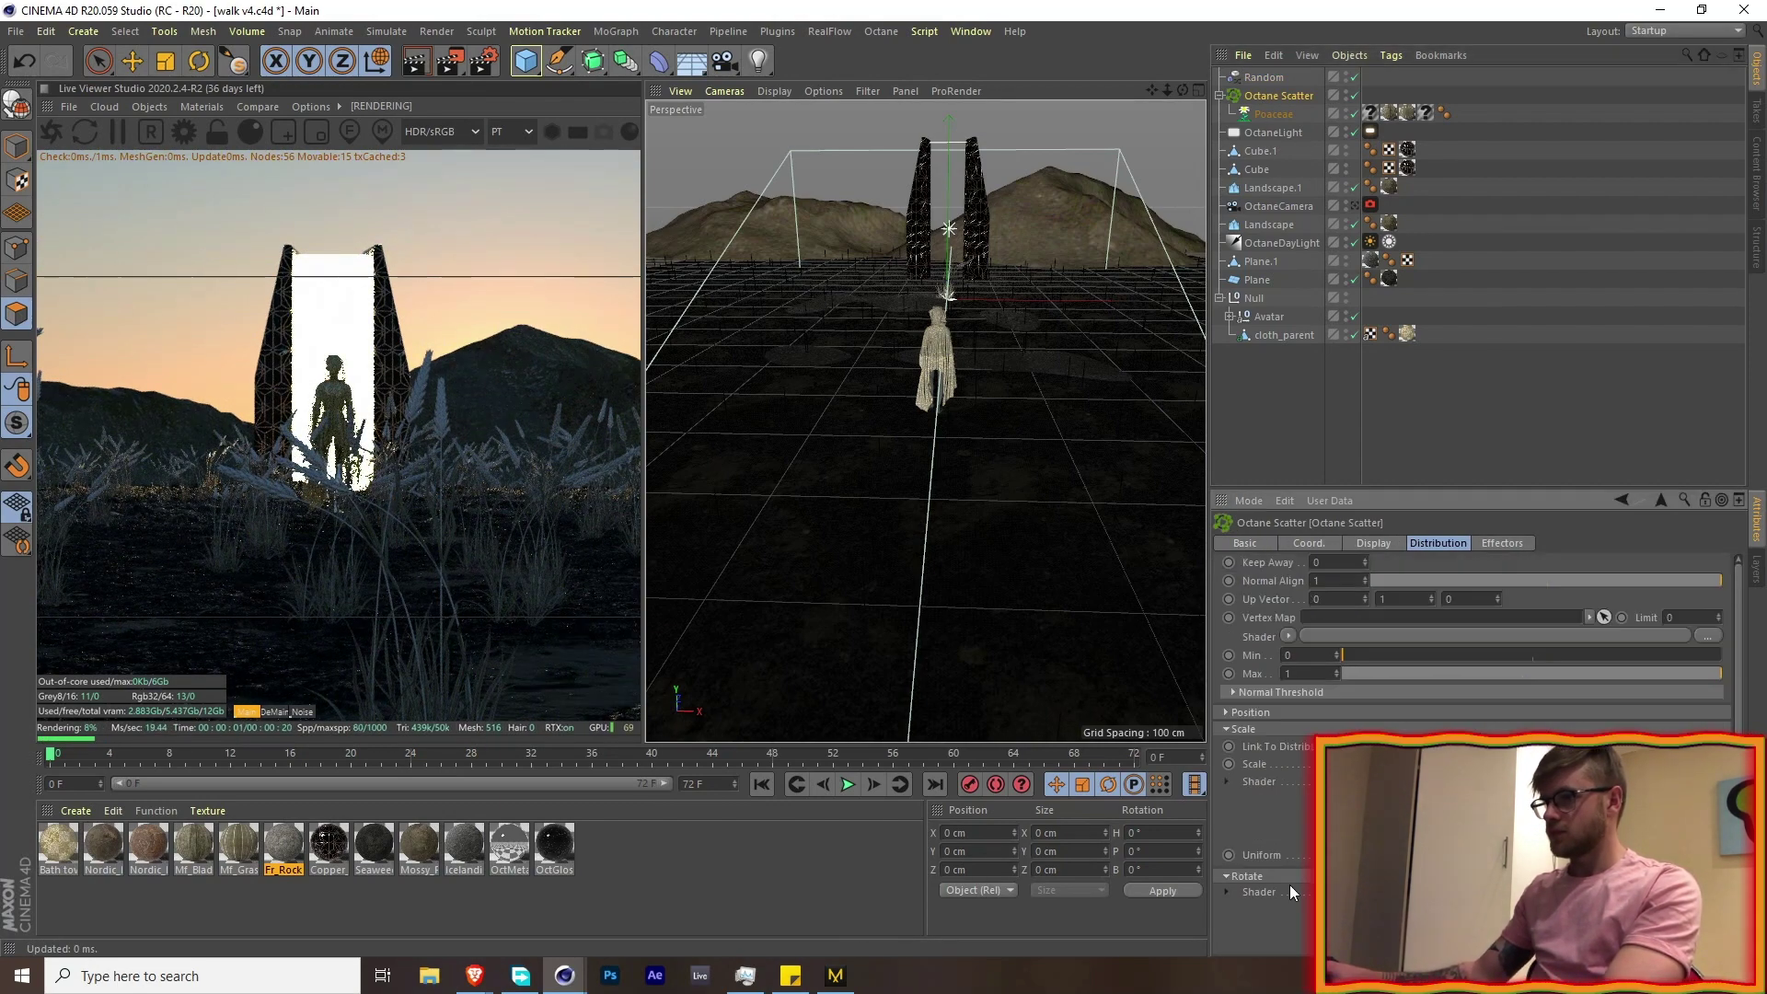
scroll(1293, 891, "down", 2)
left_click(1299, 878)
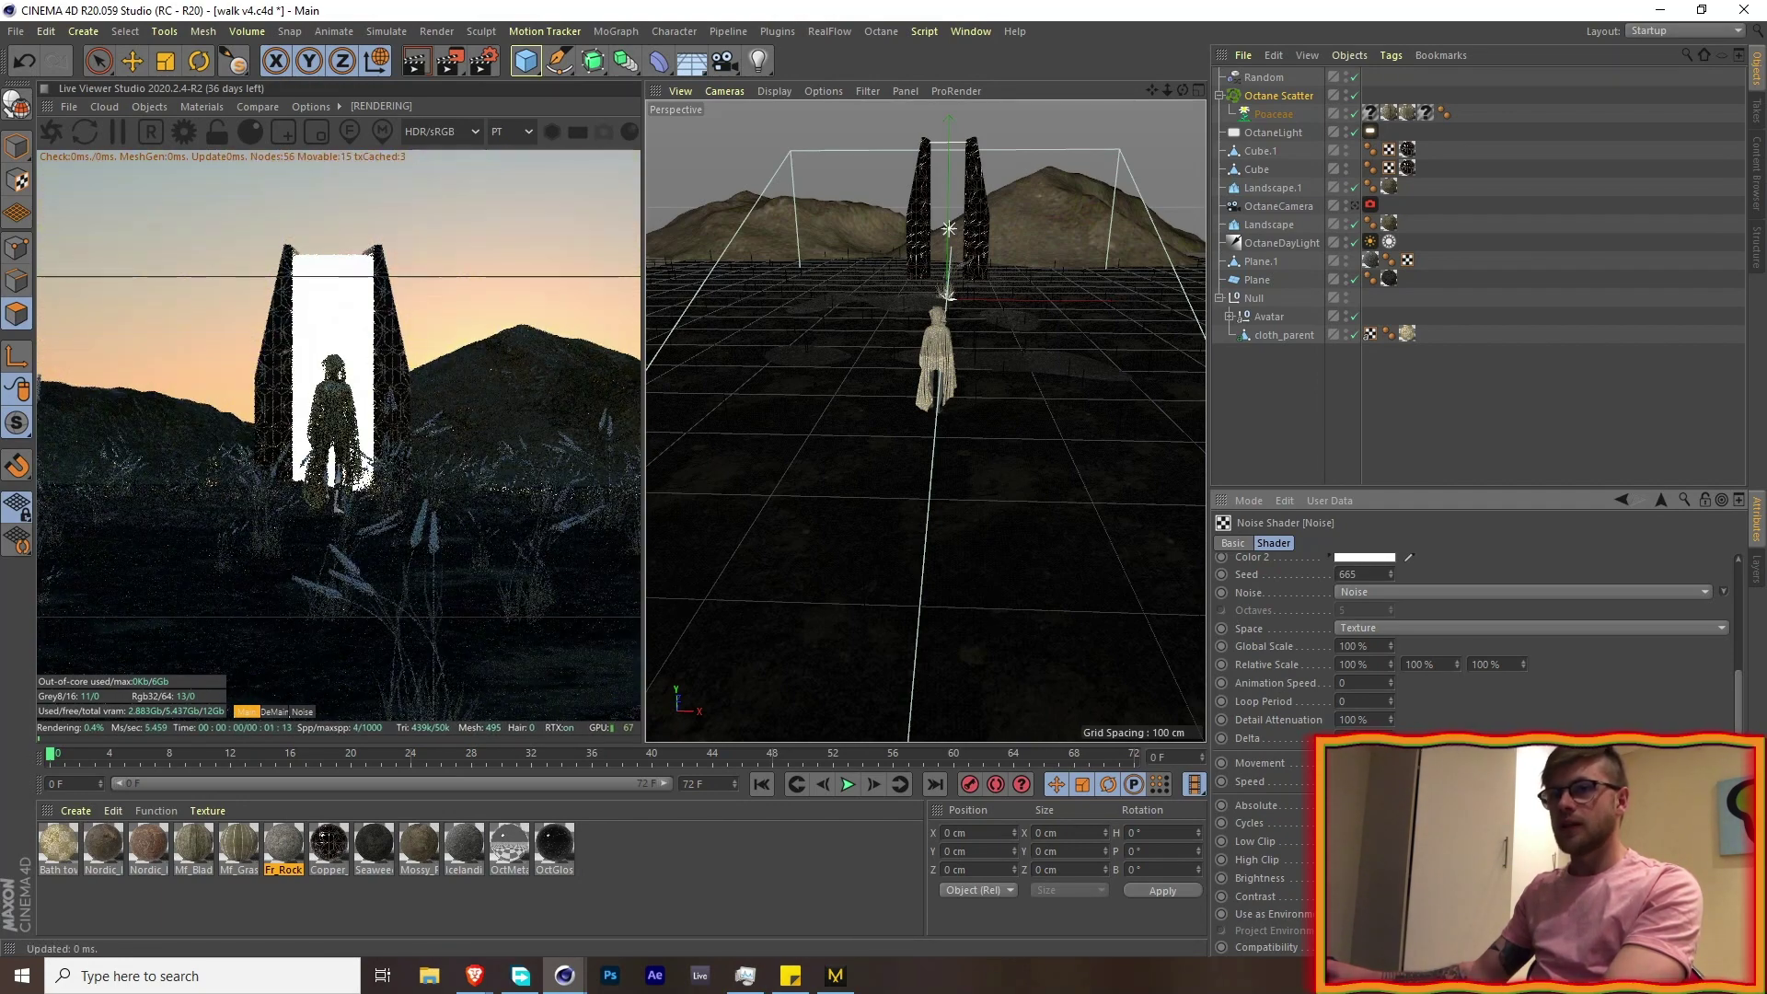
- Duplicate the Octane Scatter together with its Poaceae grass
left_click(1277, 96)
left_click_drag(1282, 91, 1282, 88, "ctrl")
left_click(1539, 135)
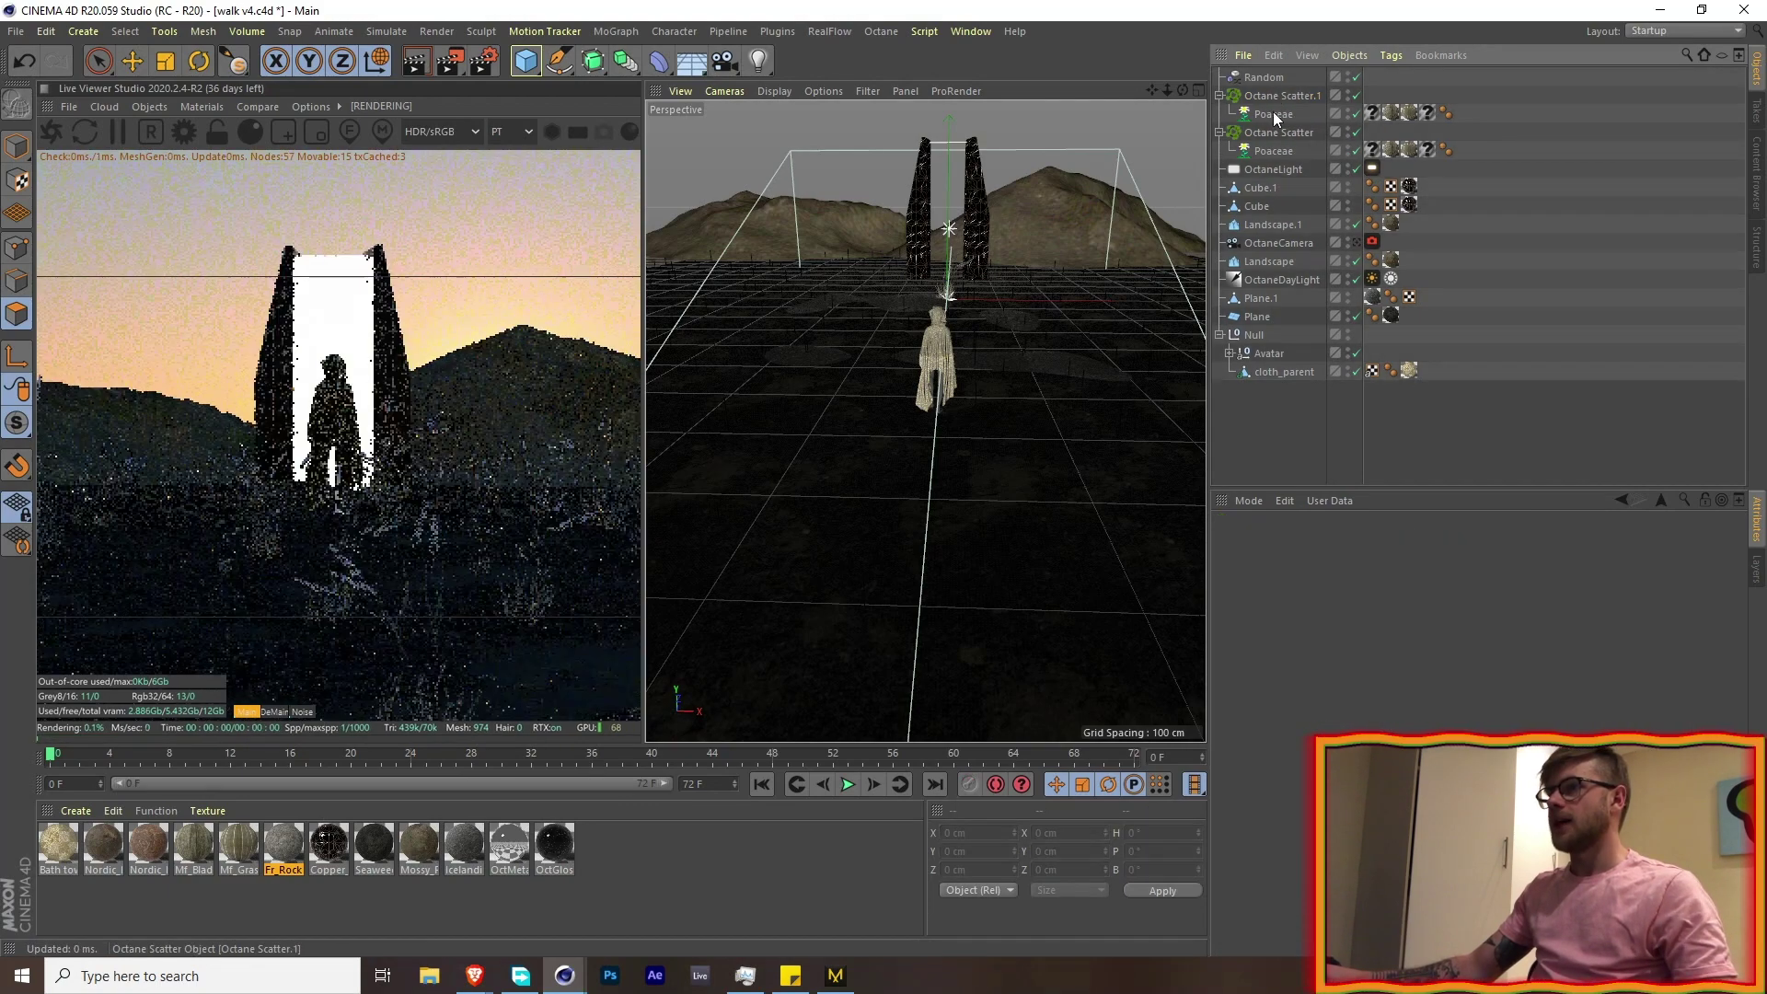
- Replace the grass in the duplicated scatter with the Poa preset from the MultiFlora library
left_click(1273, 114)
scroll(1454, 736, "down", 3)
scroll(1454, 782, "down", 3)
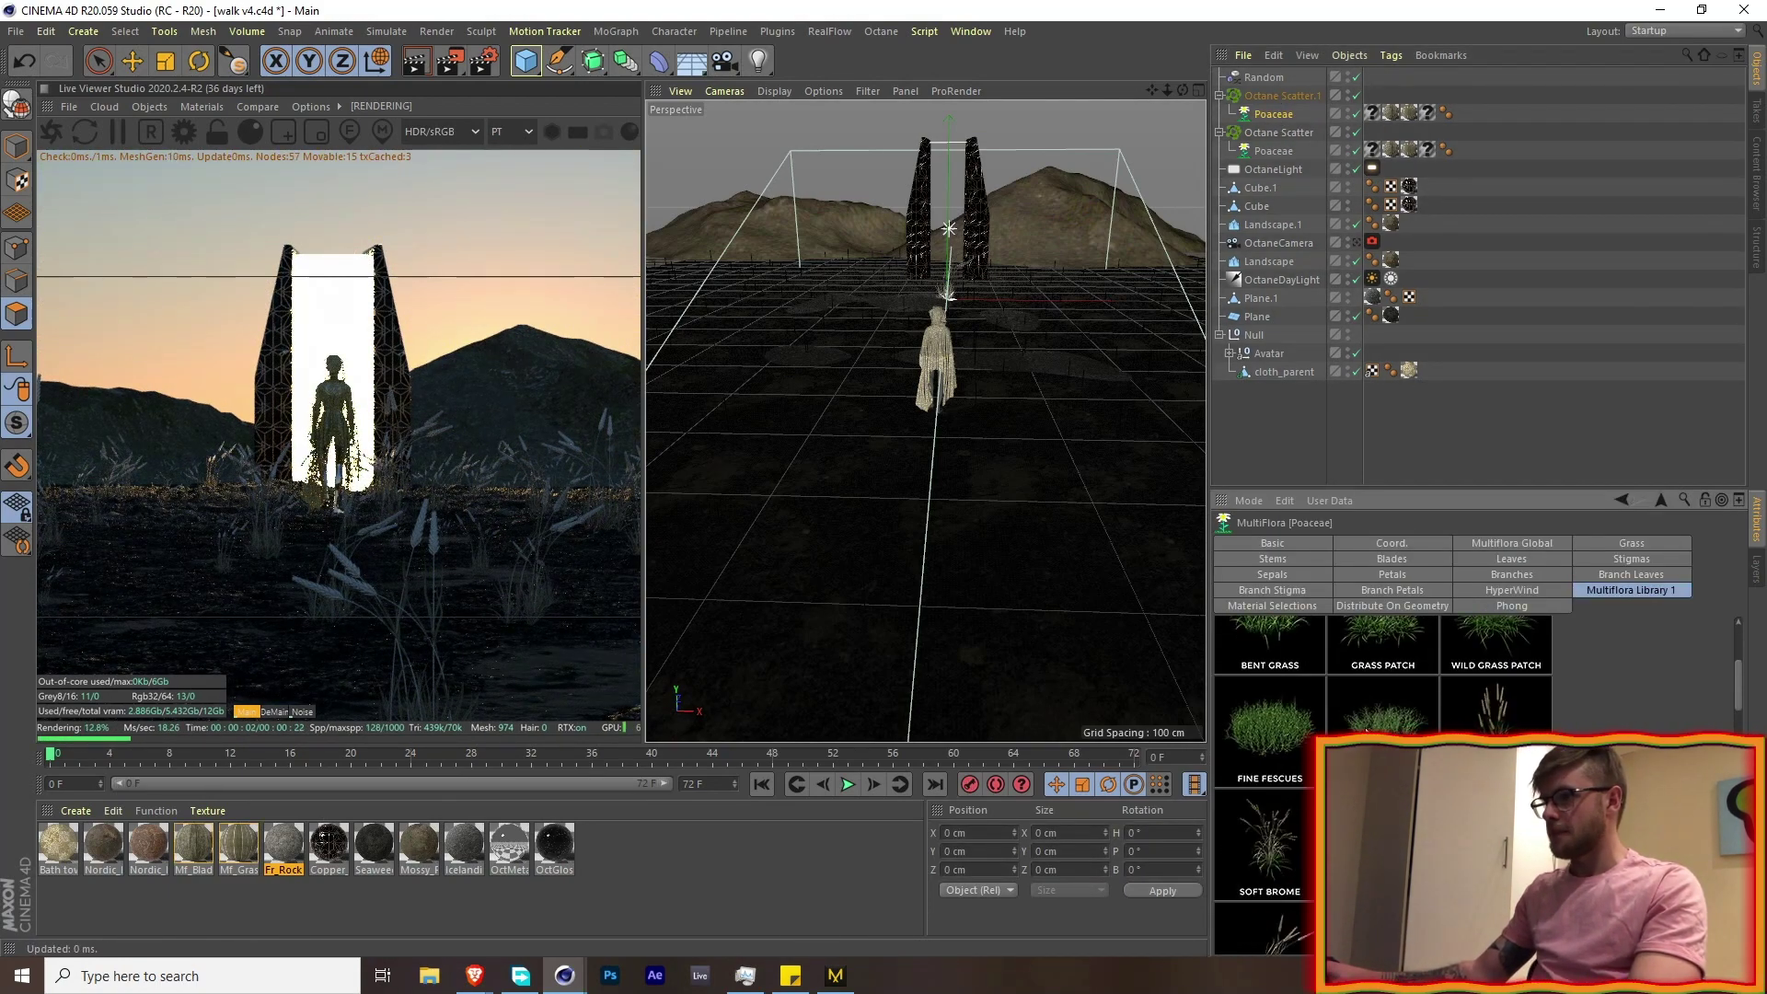
left_click(1385, 755)
- Set the distribution seed of the duplicated Octane Scatter to 9997
left_click(1282, 96)
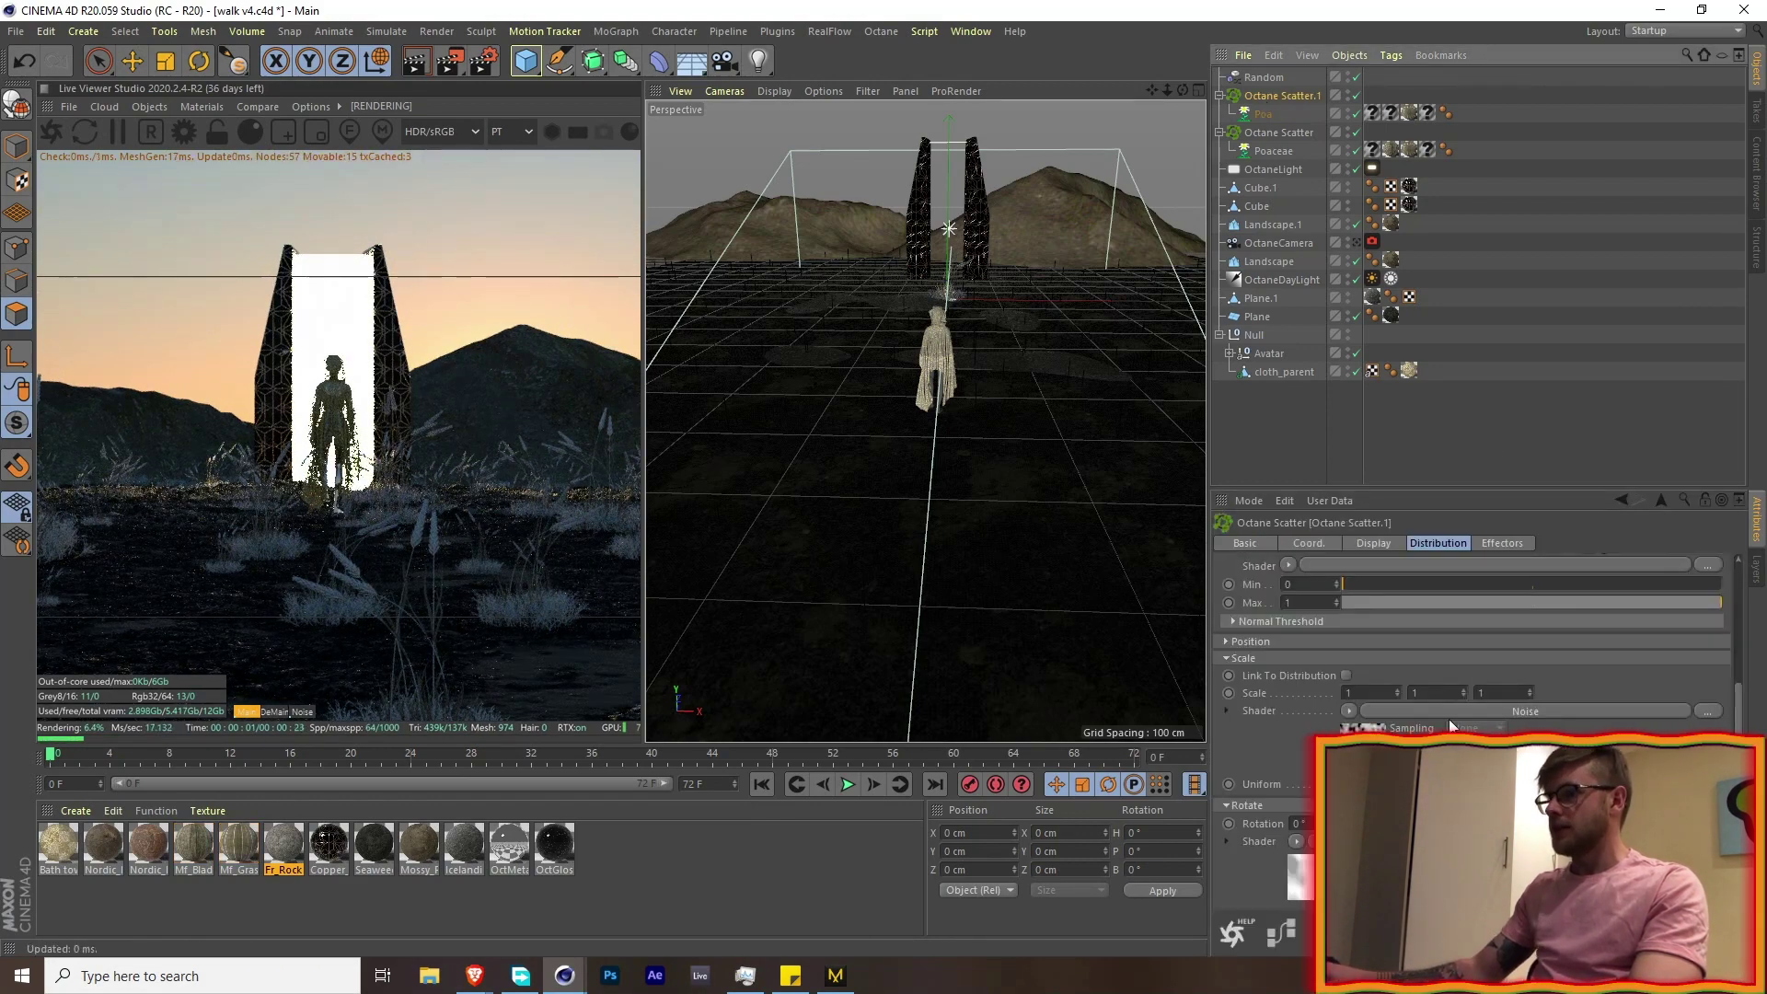
scroll(1344, 645, "up", 4)
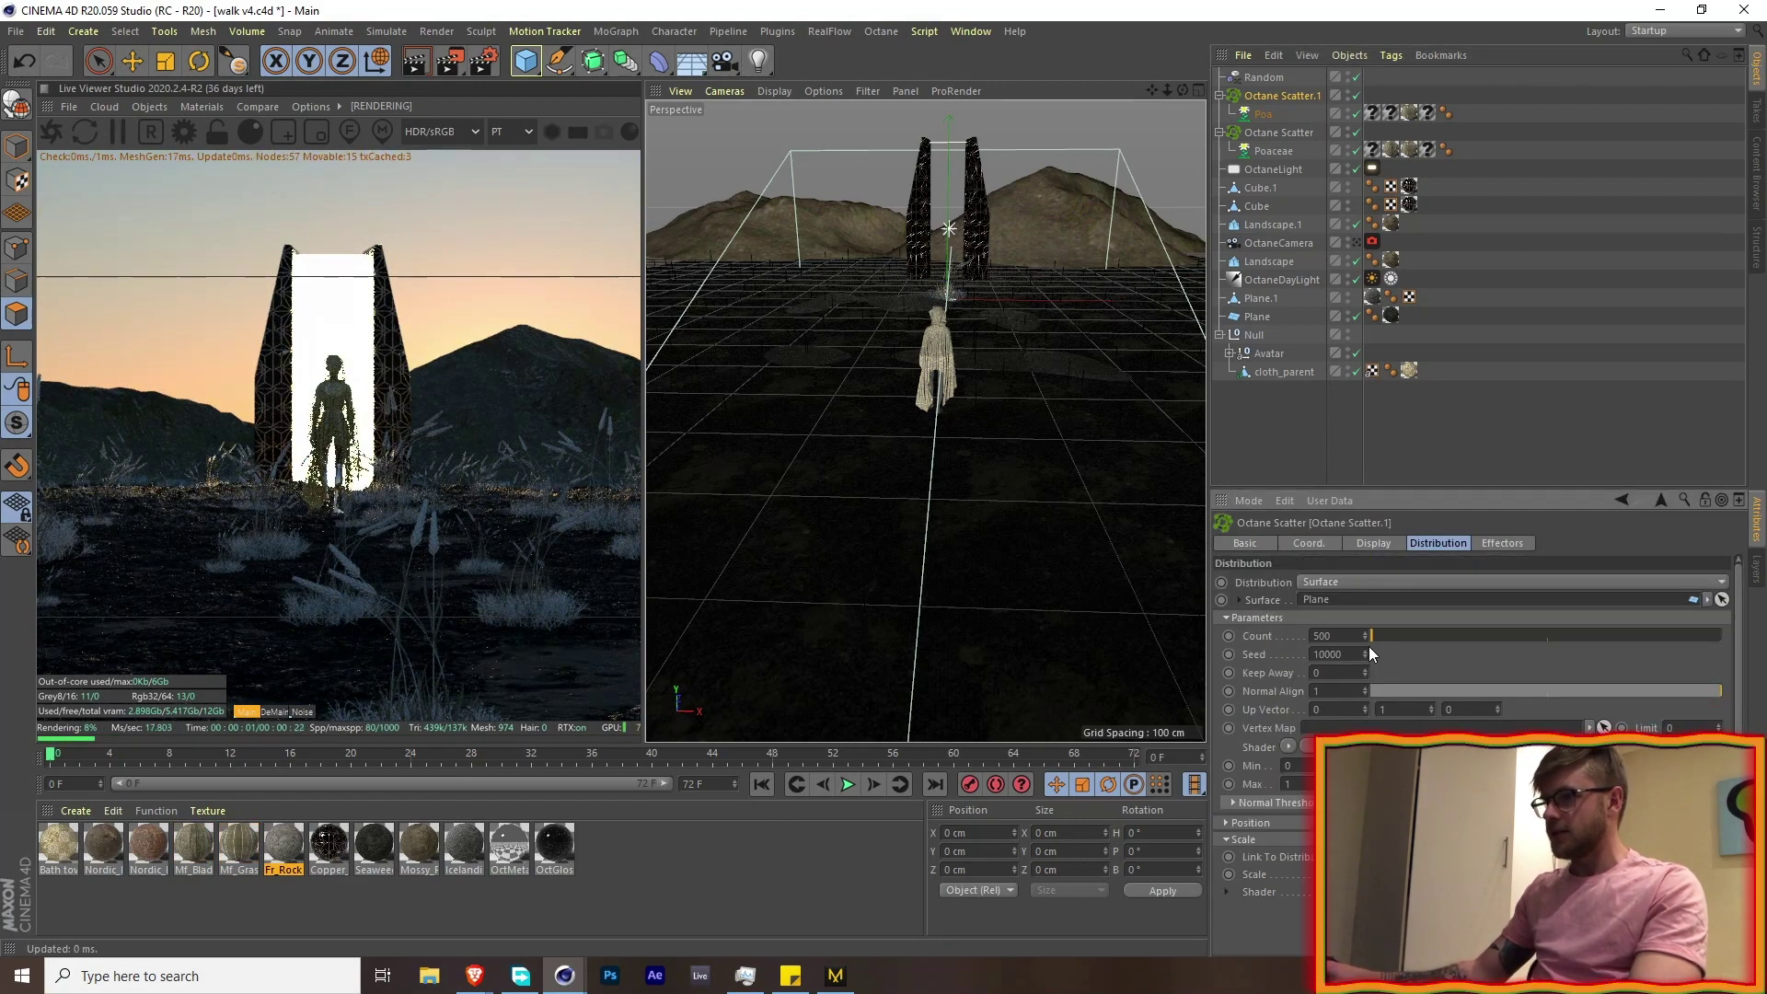
left_click(1367, 650)
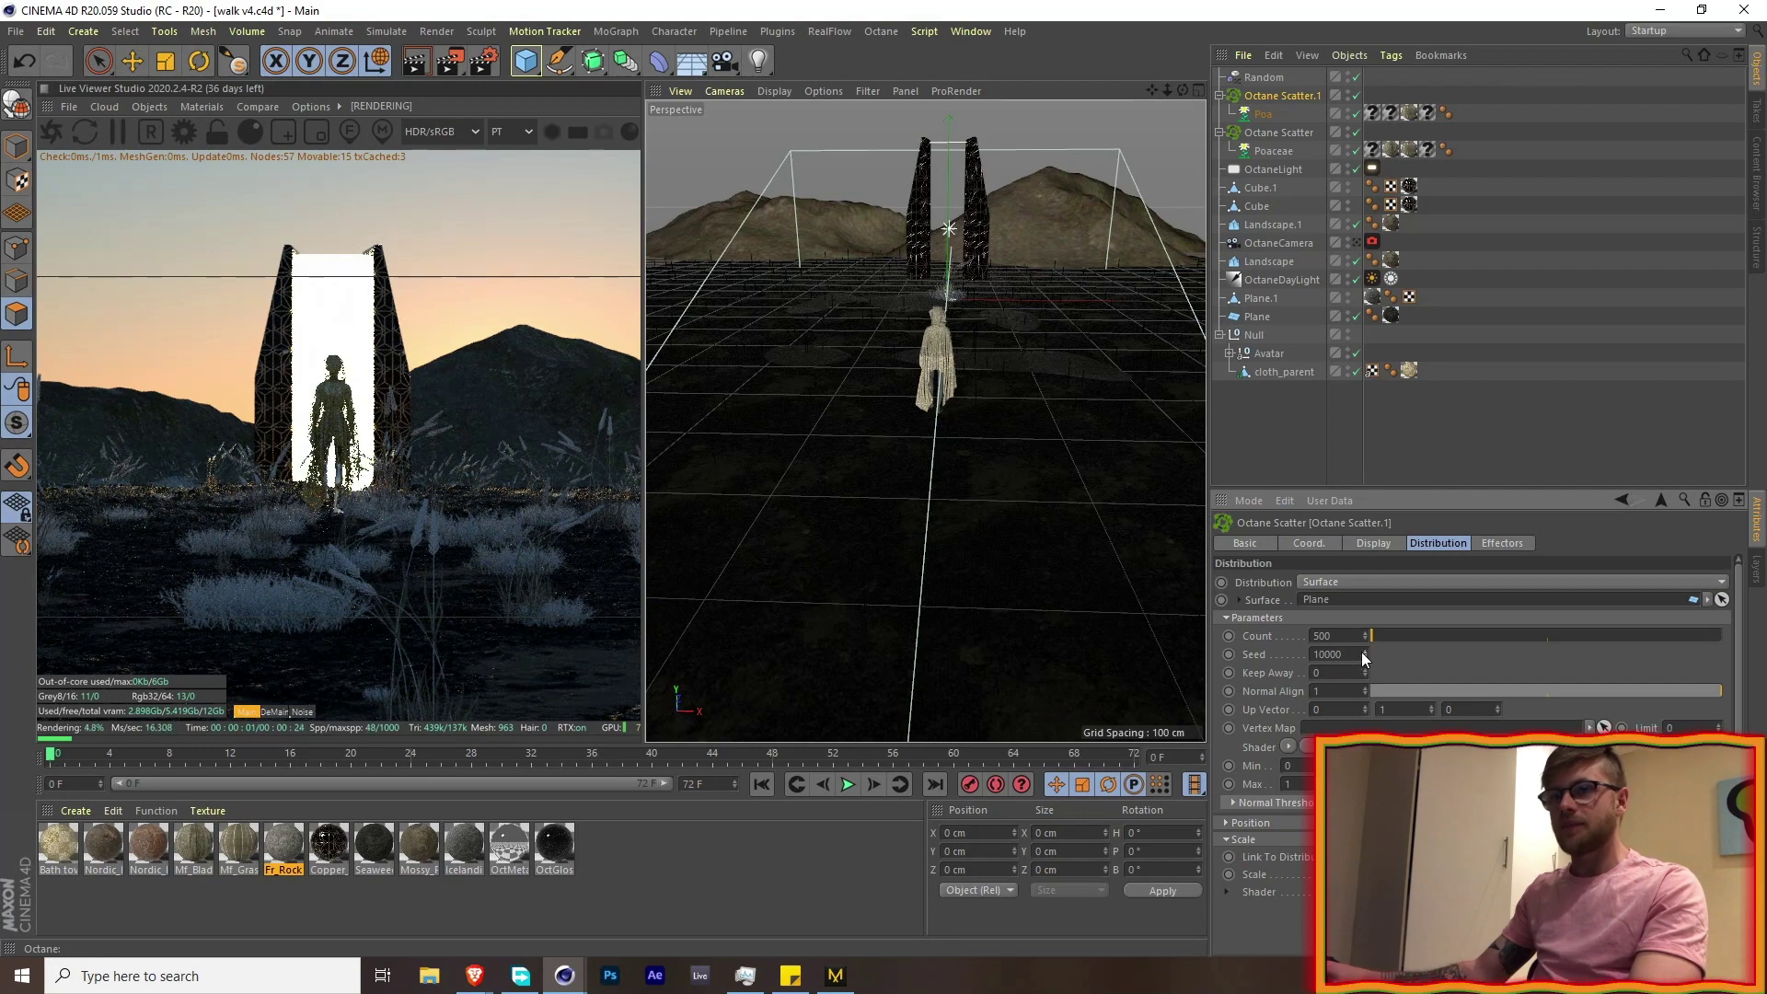
left_click(1365, 657)
left_click(1365, 657)
left_click(1365, 657)
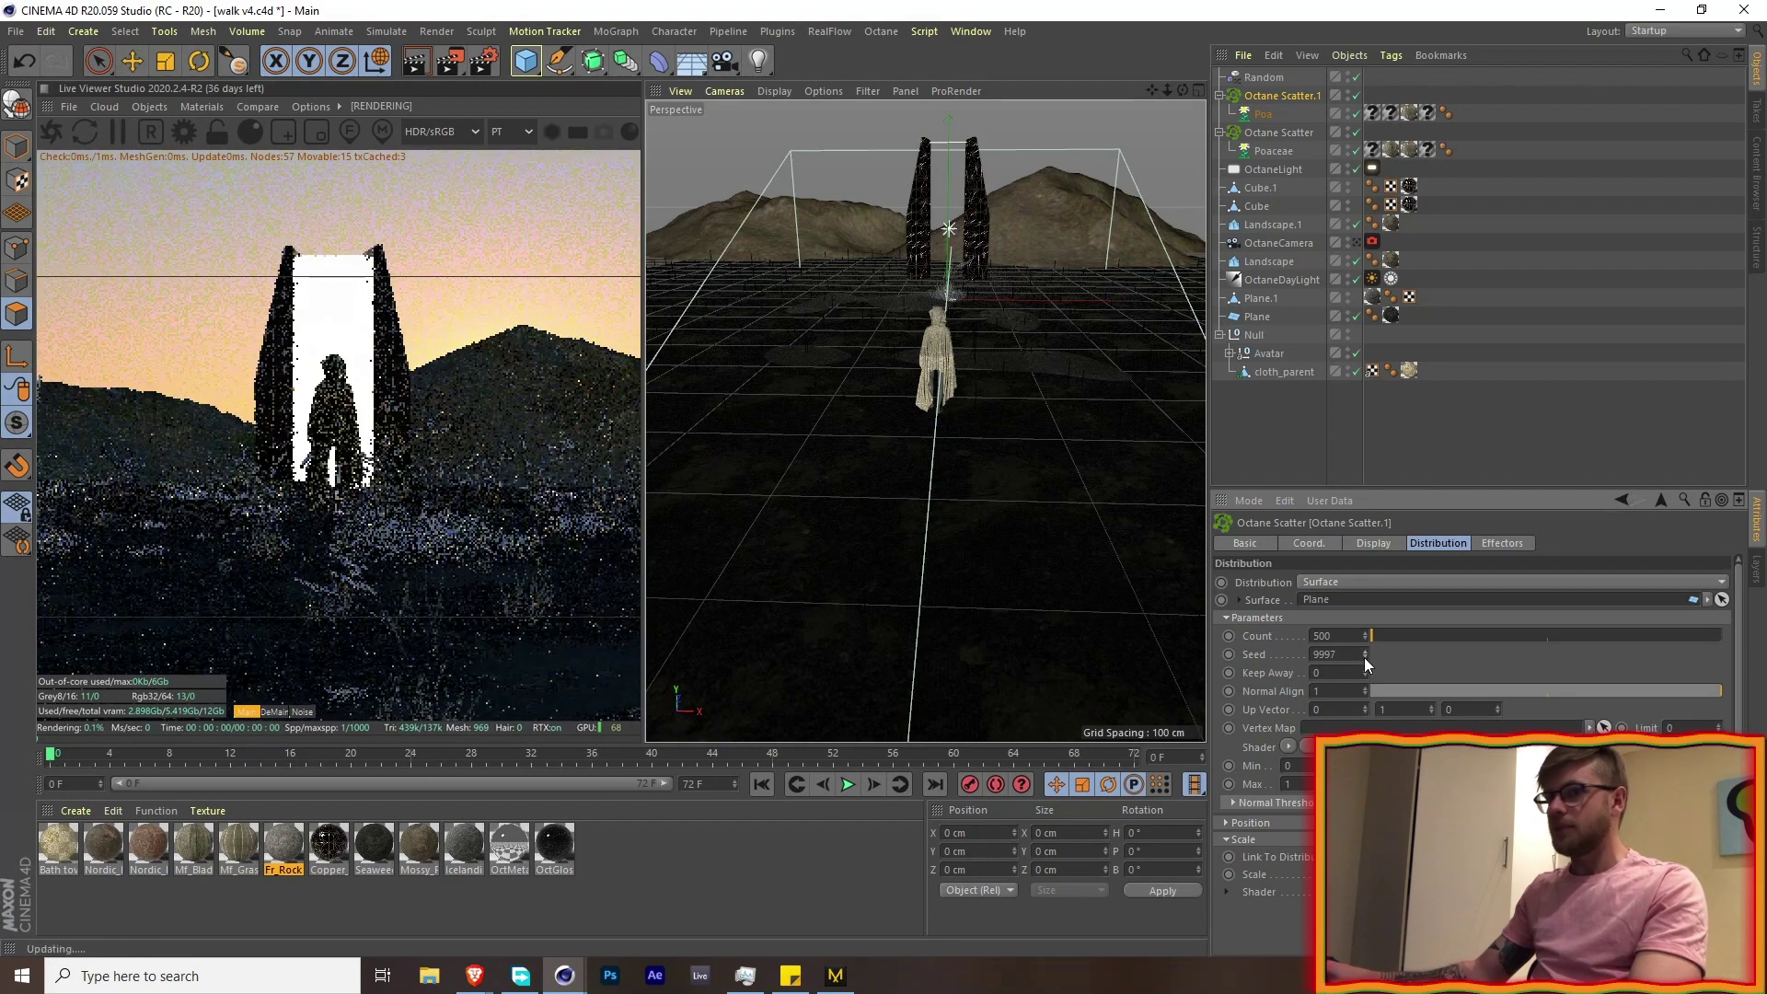
- Try instance counts of 100, 1000, 2000 and 8616 for the Poa scatter
left_click_drag(1338, 637, 1299, 654)
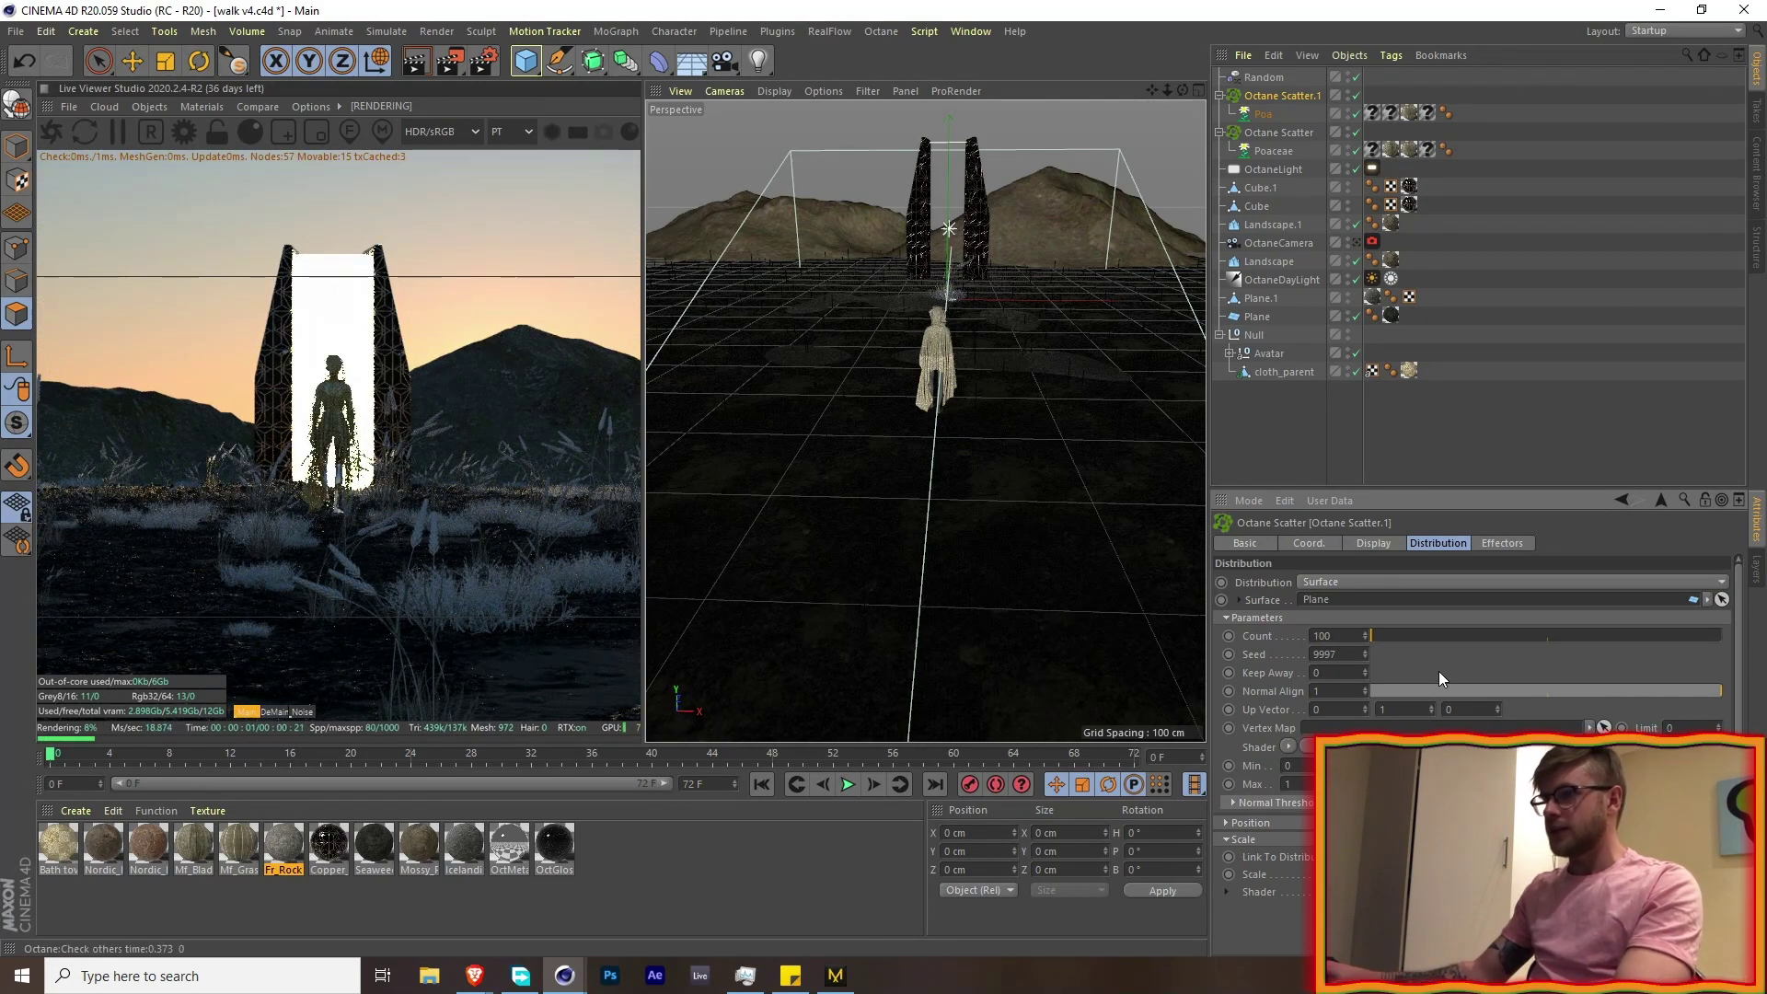
left_click(1331, 639)
type("0")
key("Return")
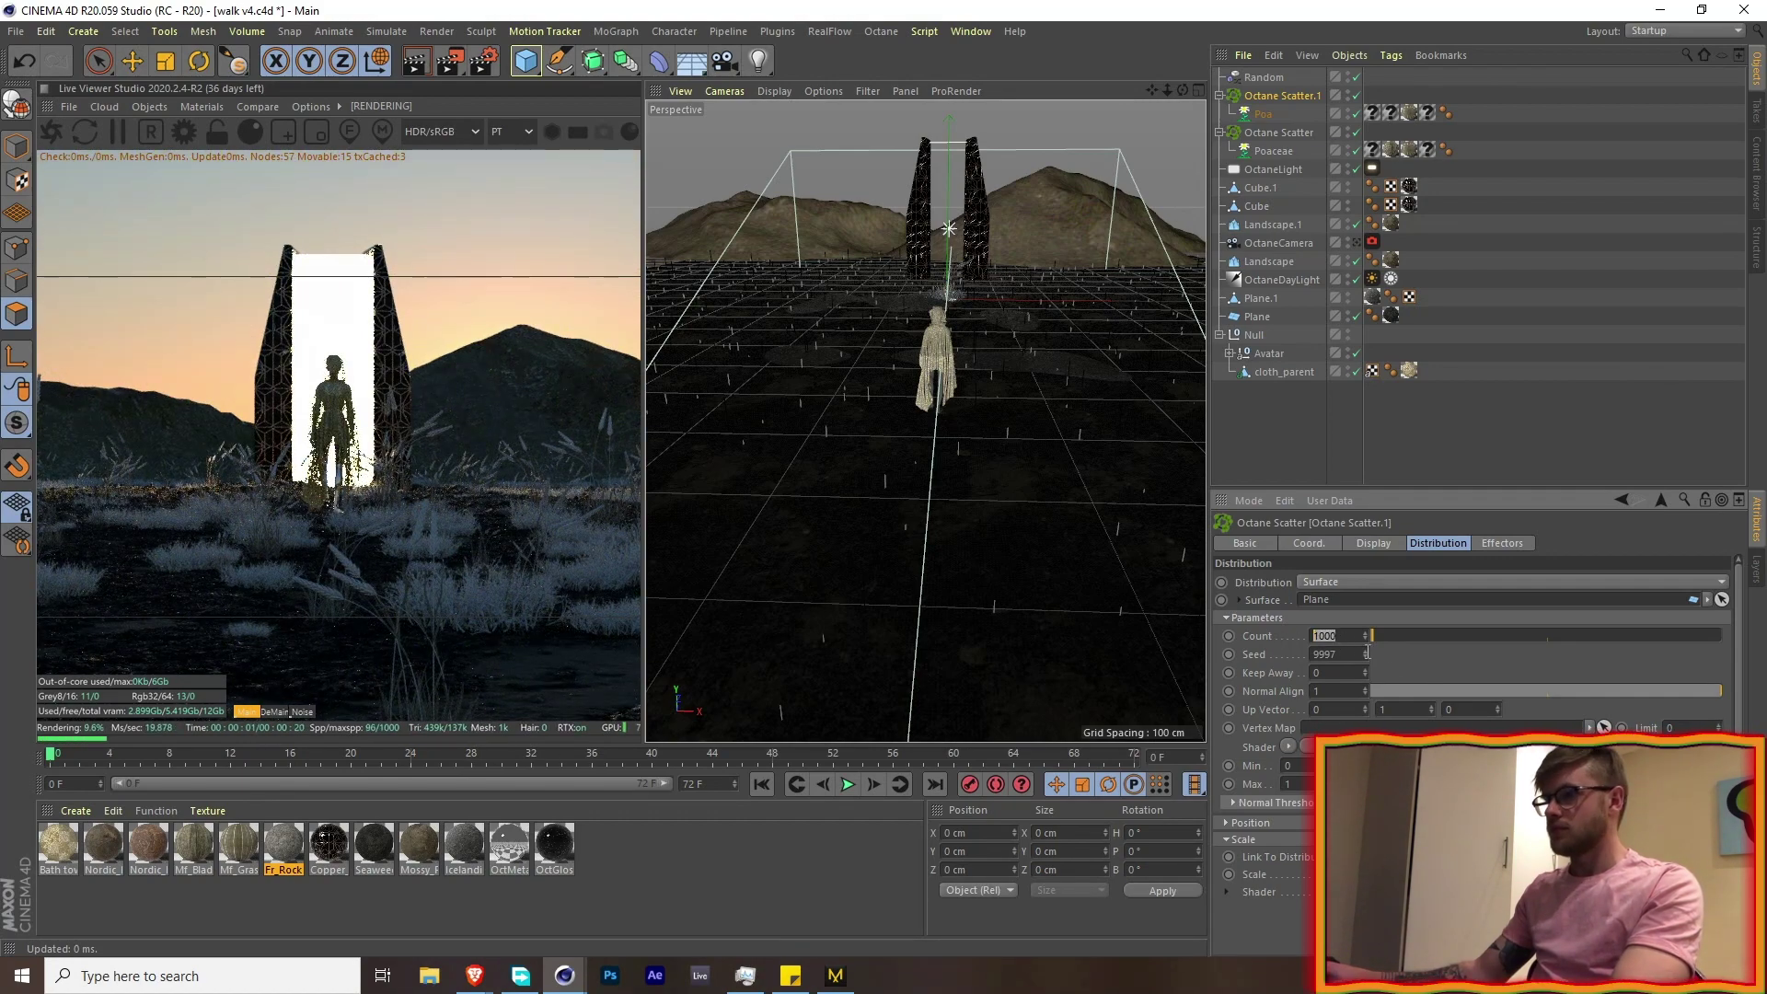
type("2000")
key("Return")
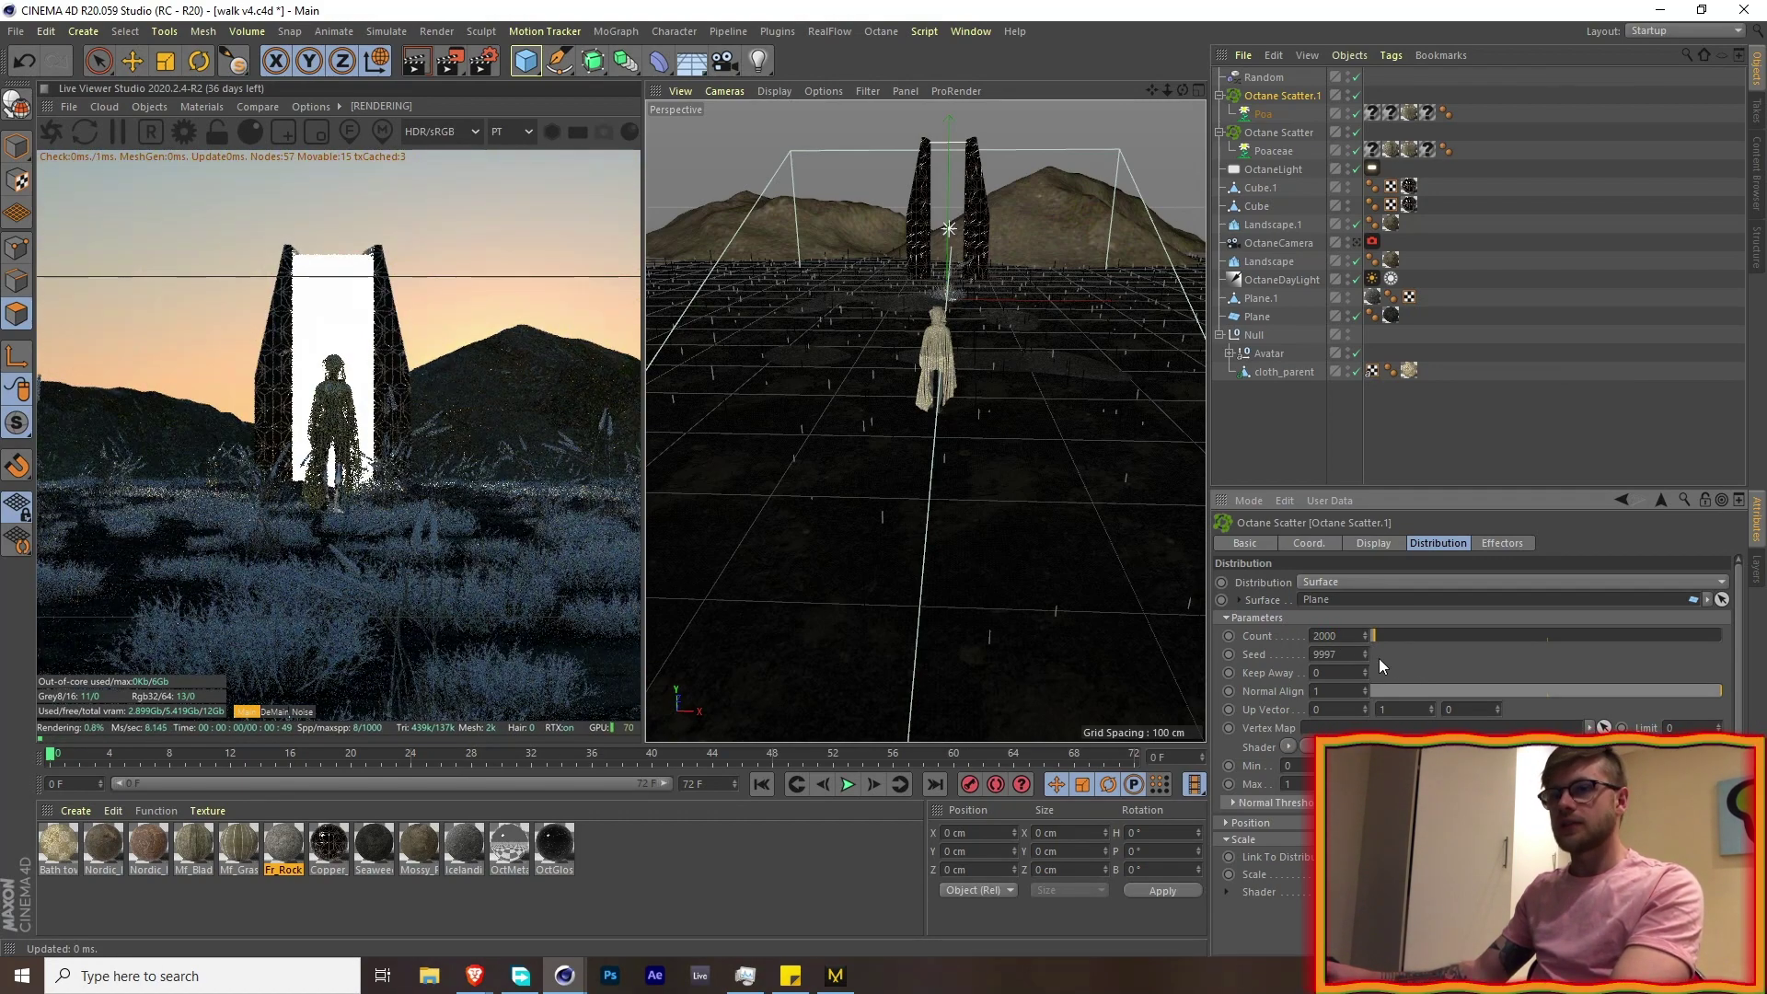
left_click(1386, 638)
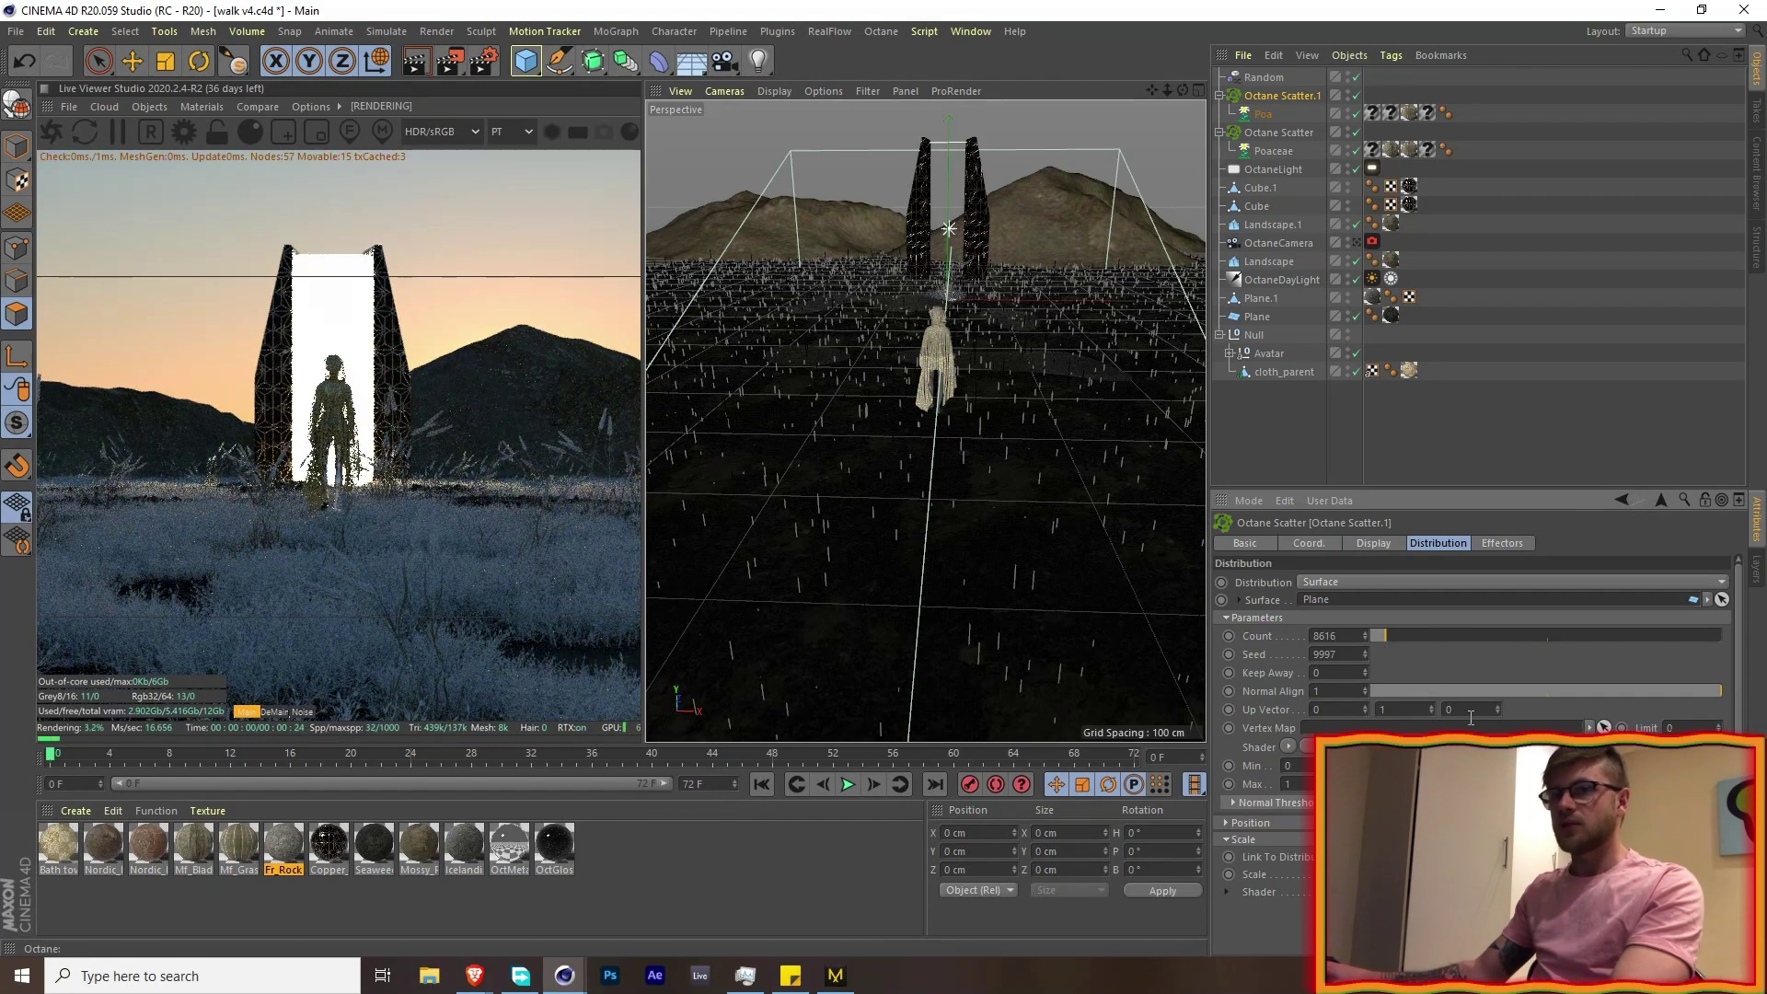
- Open the Noise shader of the Poa scatter's scale, and apply the Mf_Blade material to the Poa grass
scroll(1473, 644, "down", 4)
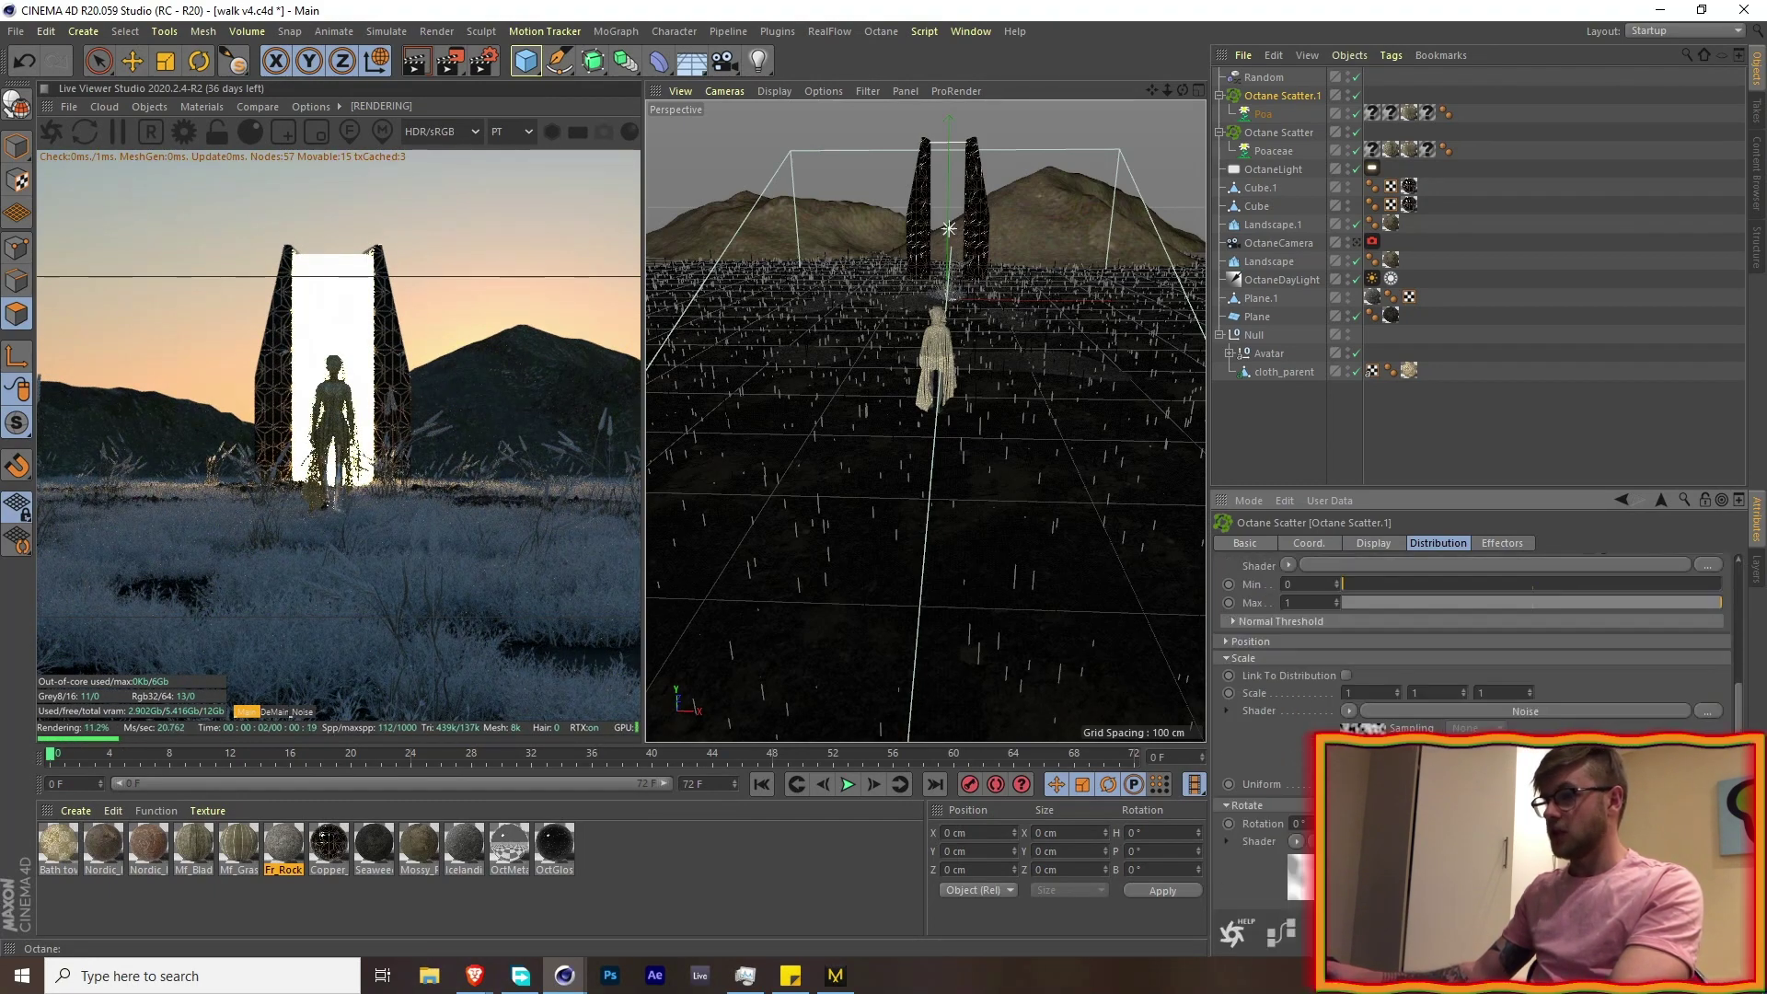
left_click(1366, 733)
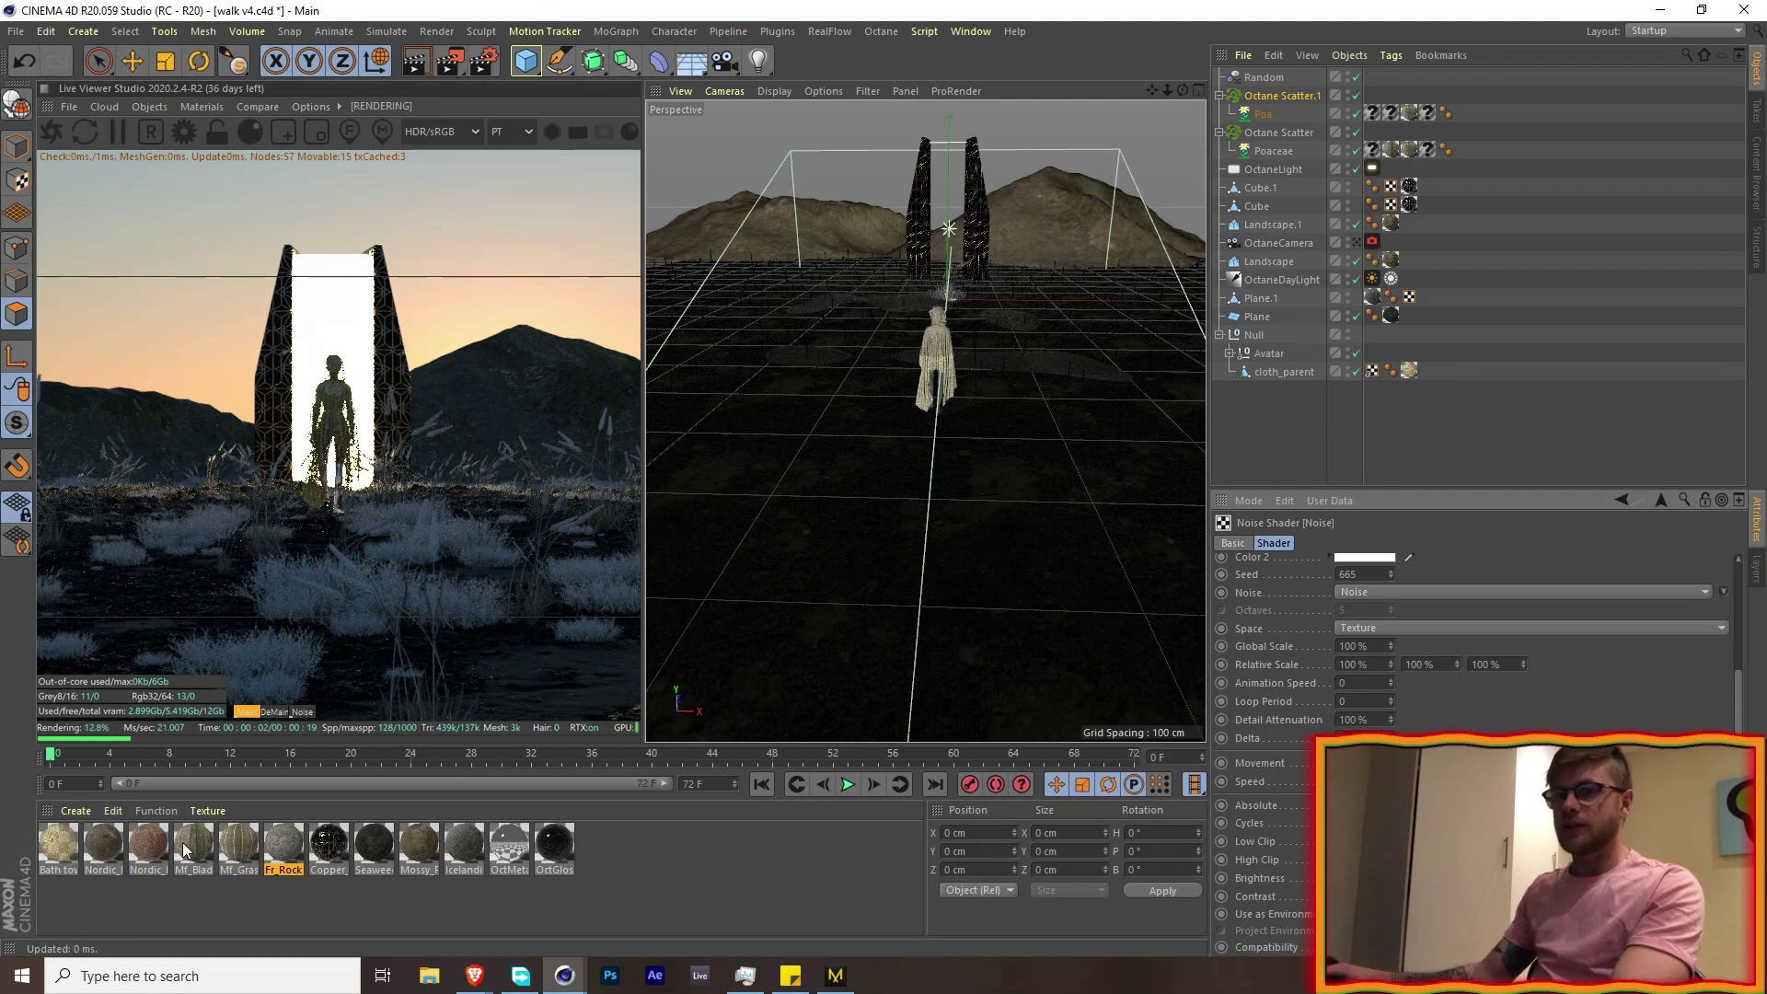
left_click_drag(183, 844, 1269, 125)
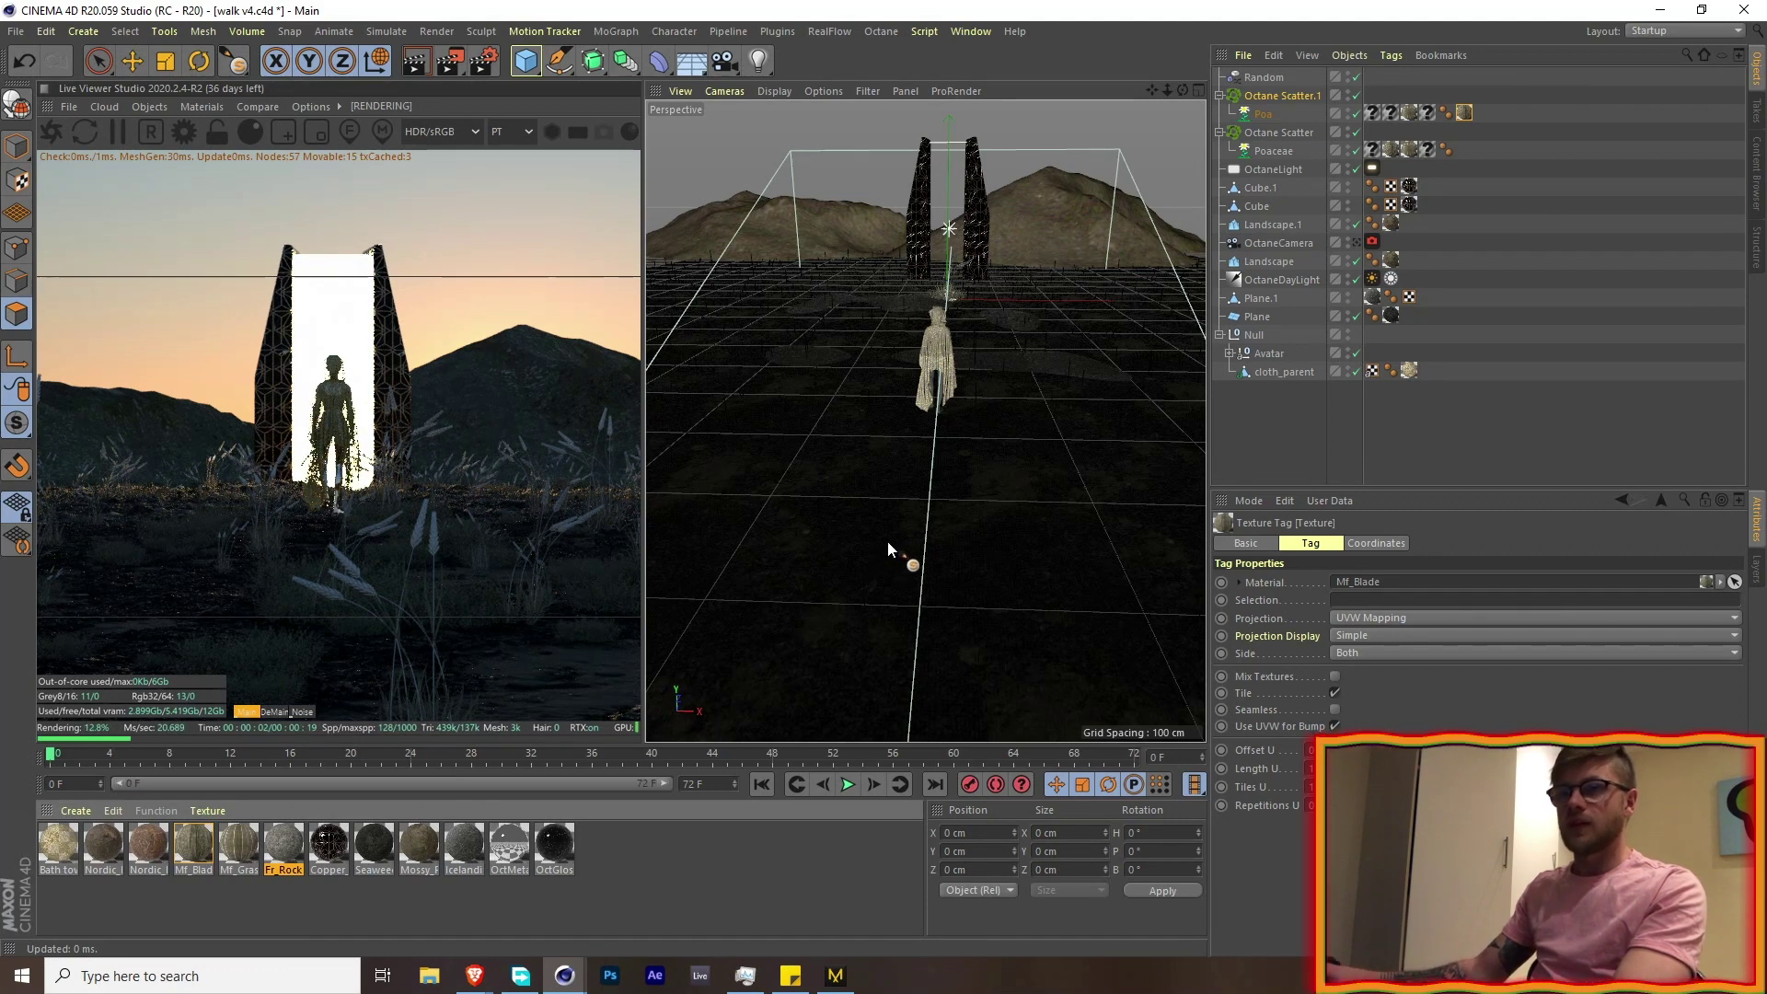
- Look through the OctaneCamera and slightly adjust its framing of the figure and portal
left_click(1281, 244)
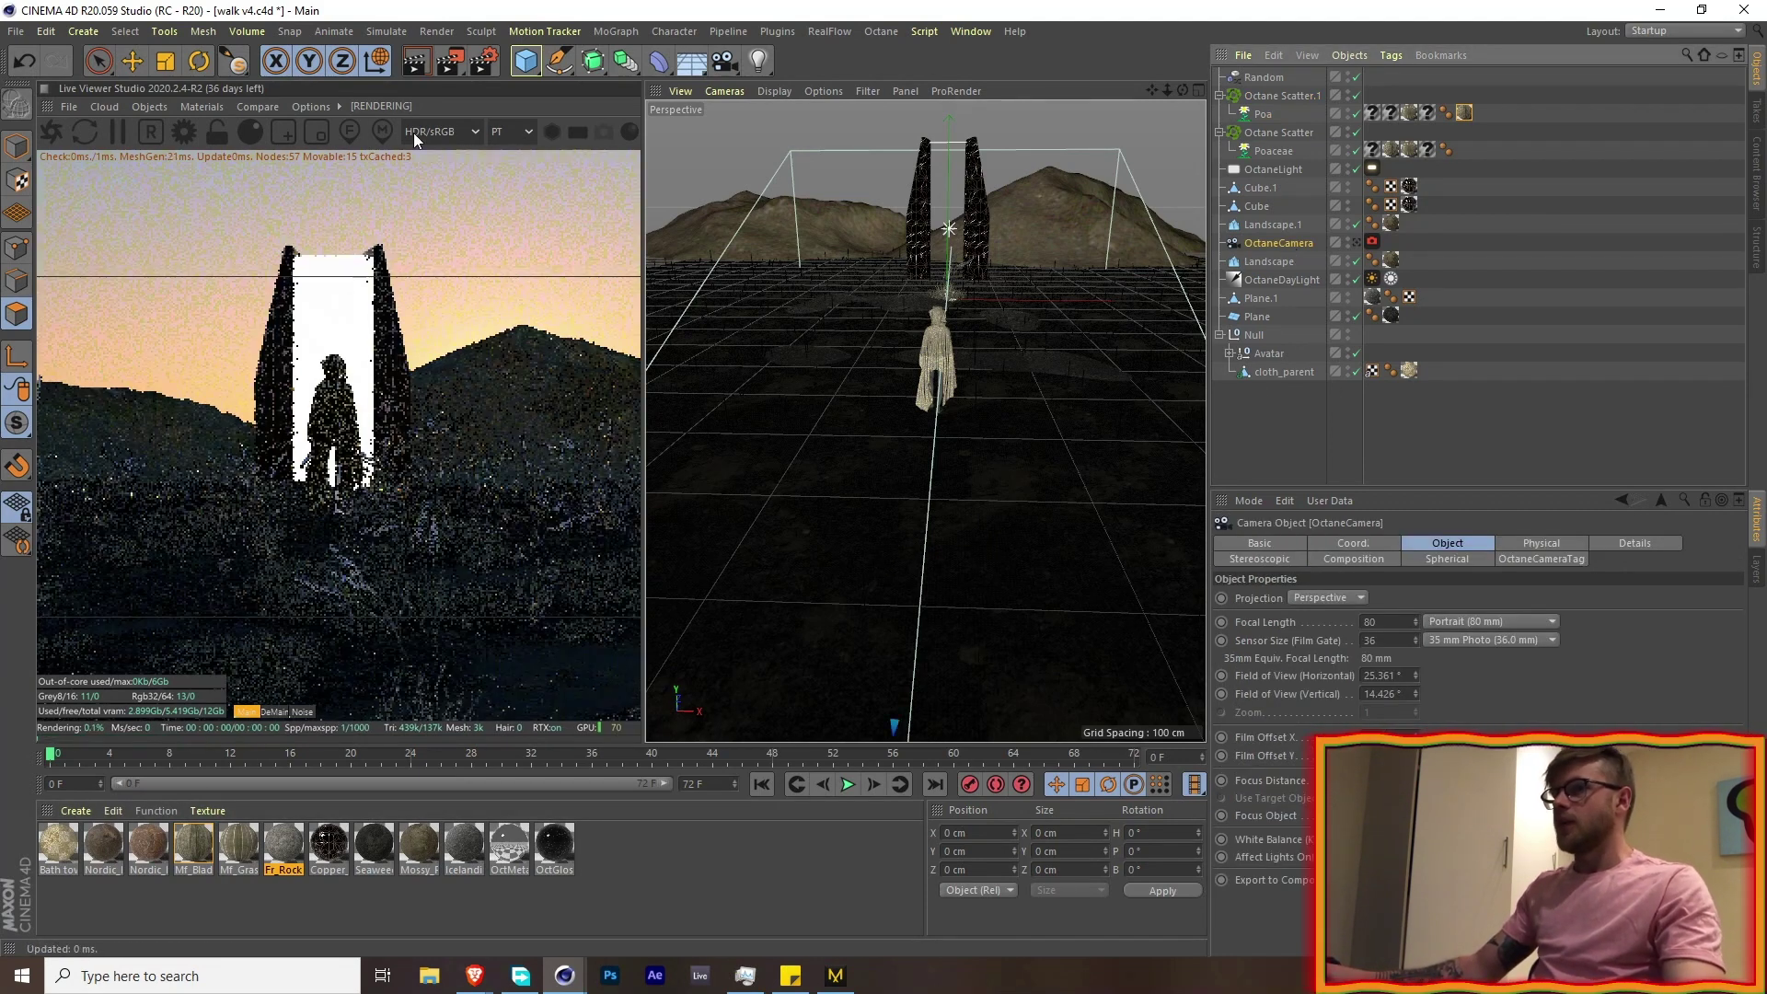
left_click(1357, 242)
left_click_drag(911, 432, 913, 430, "alt")
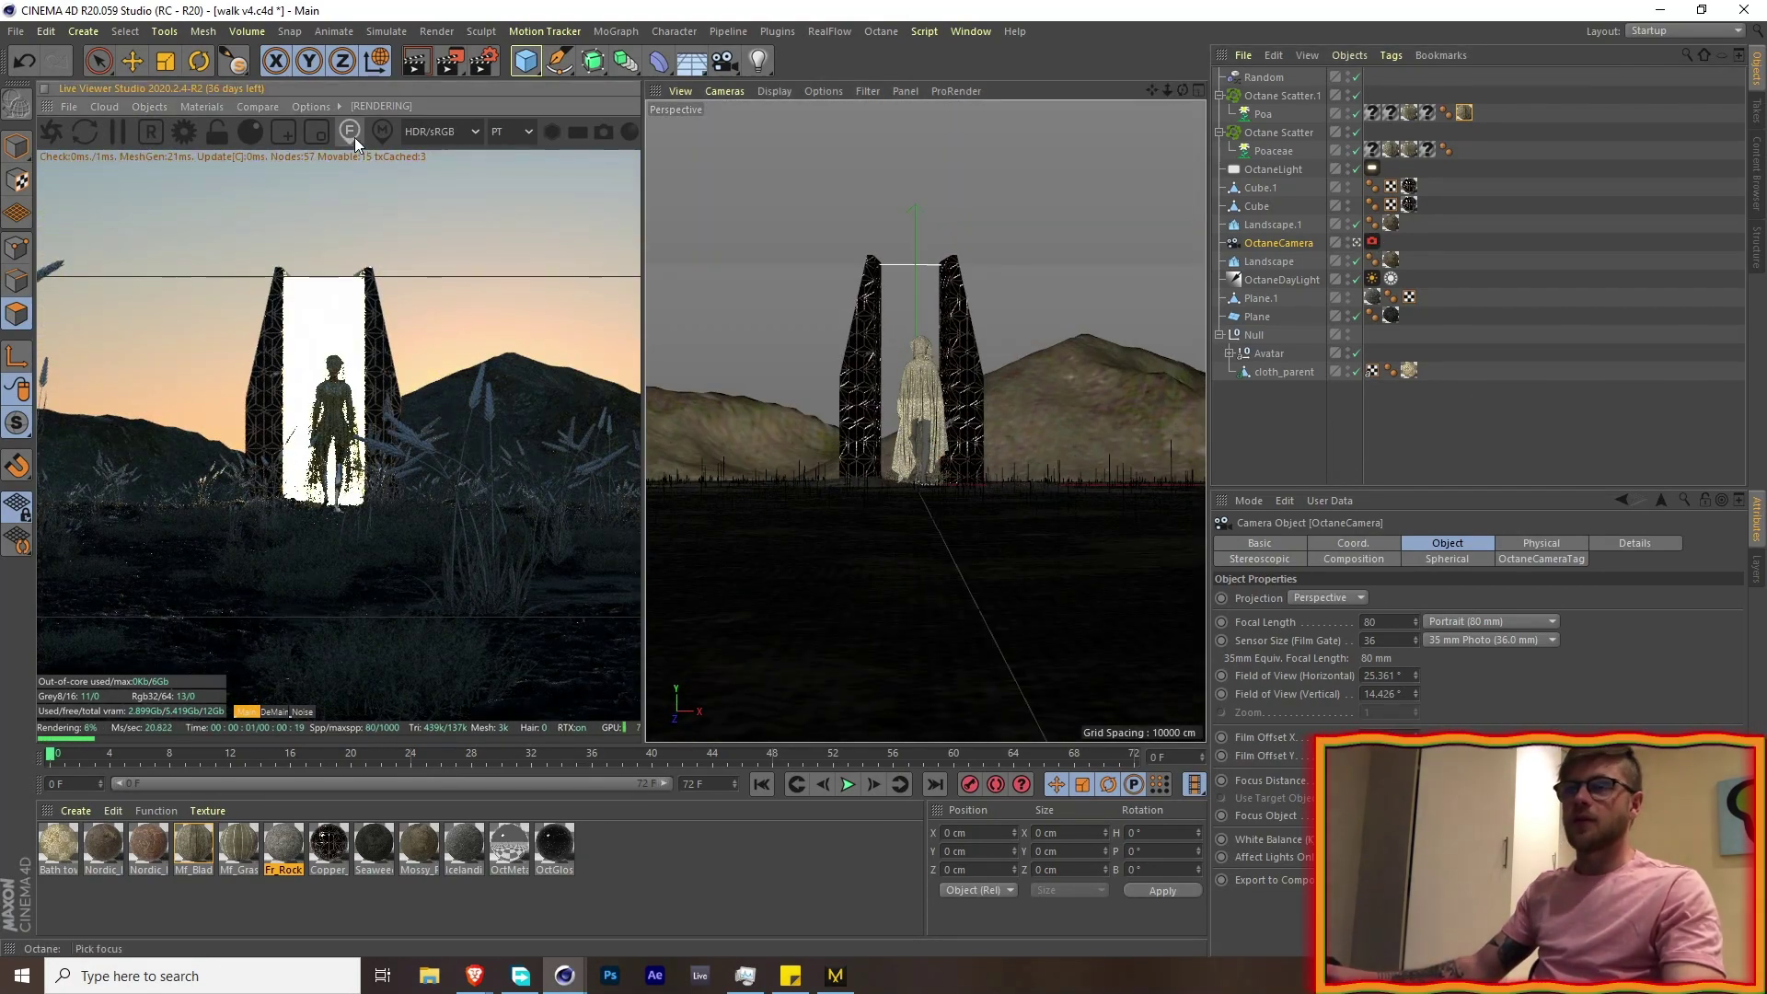
- Focus the camera on the cloth_parent figure and set the depth-of-field aperture to 1.508 cm, after trying 2.16 cm
right_click(338, 410)
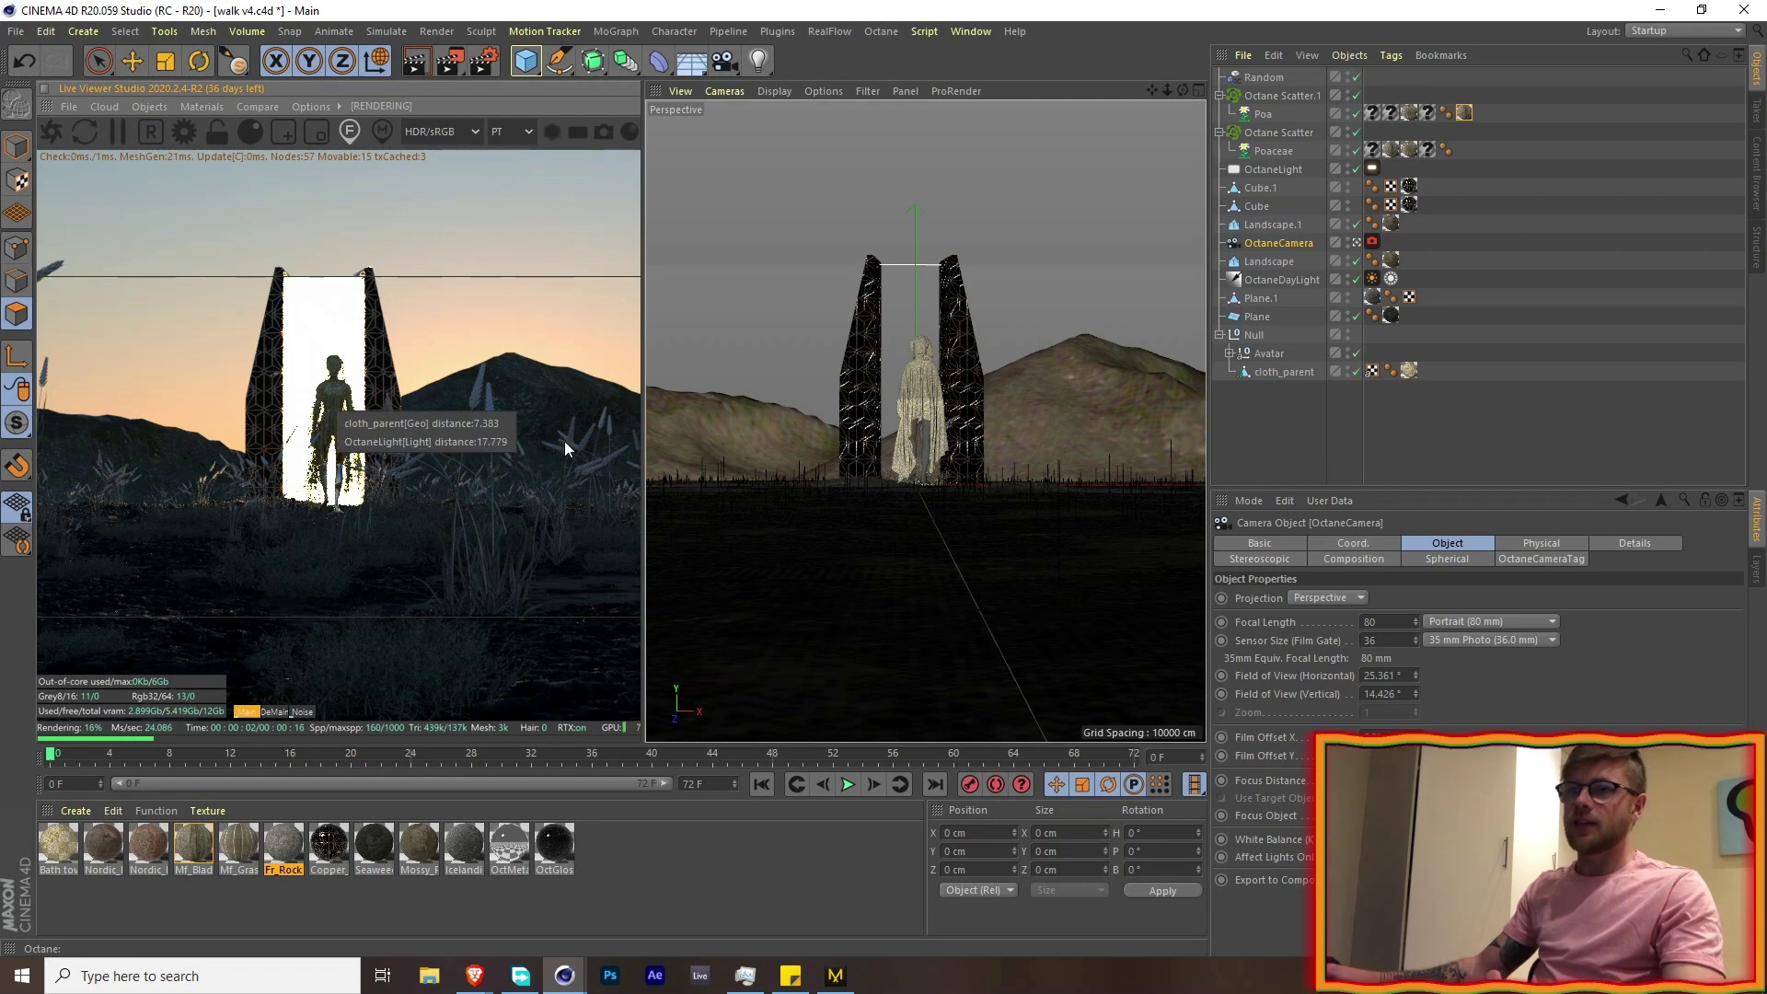
left_click(400, 422)
left_click(1551, 558)
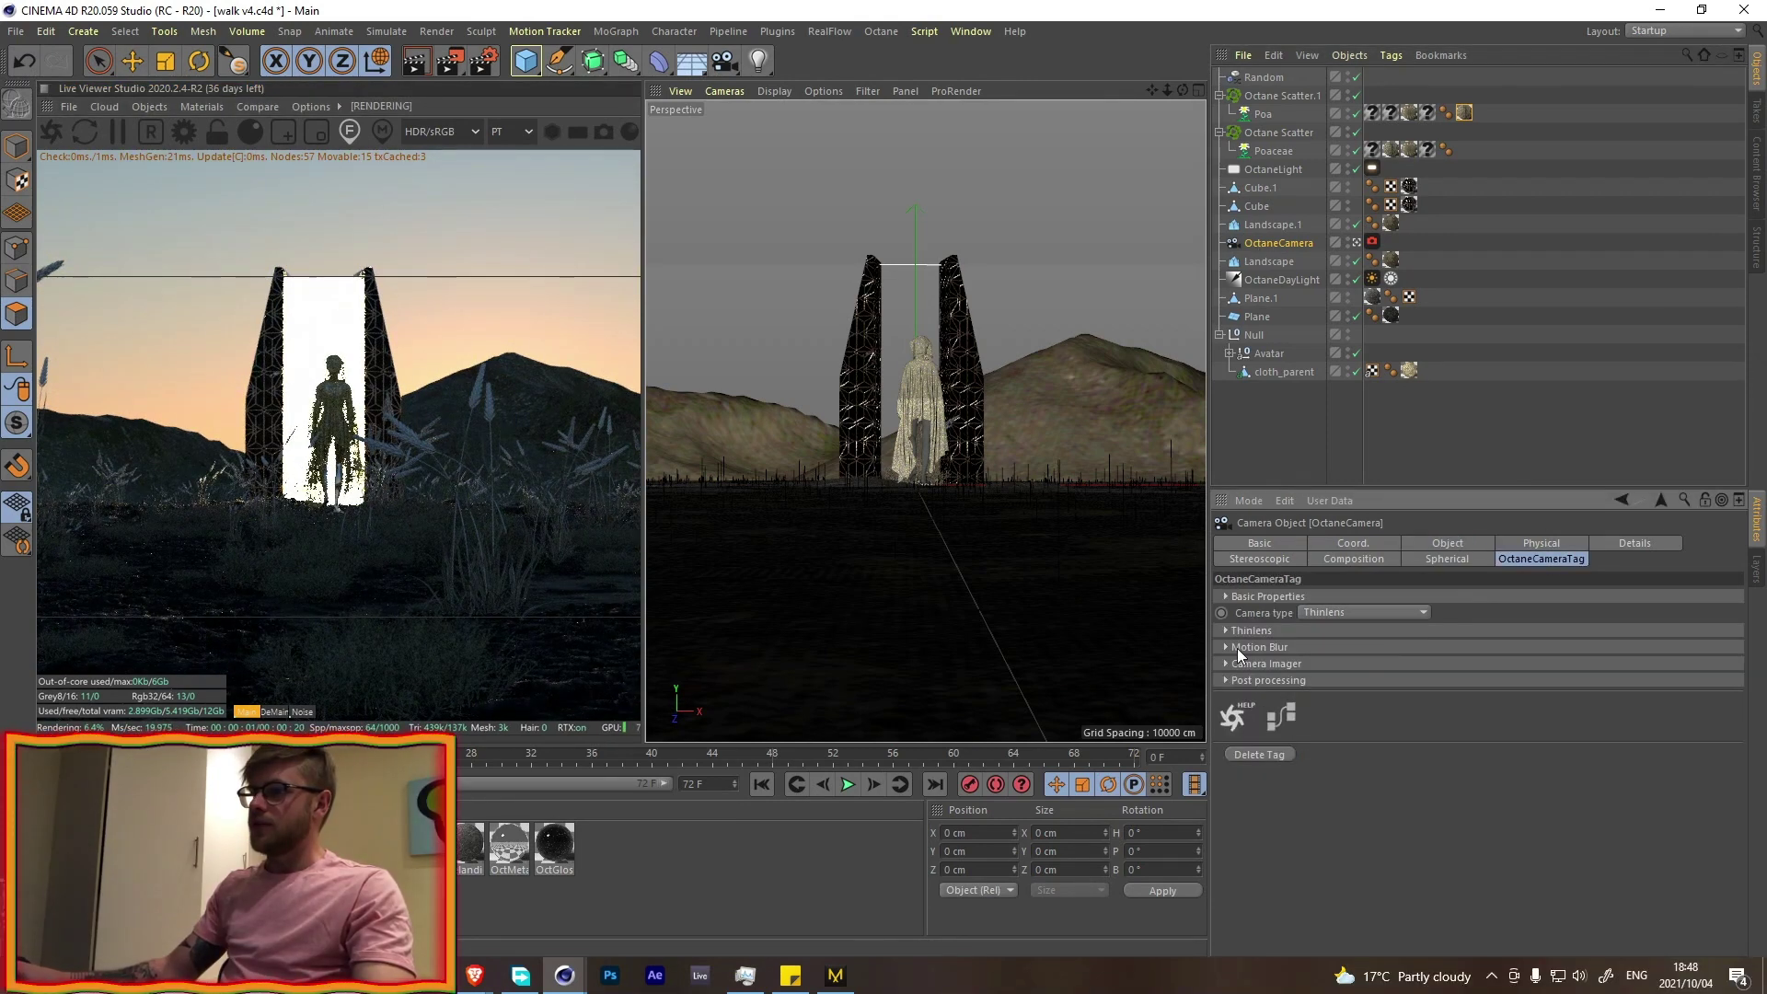
left_click(1238, 632)
left_click(1307, 724)
left_click_drag(1469, 774, 1579, 775)
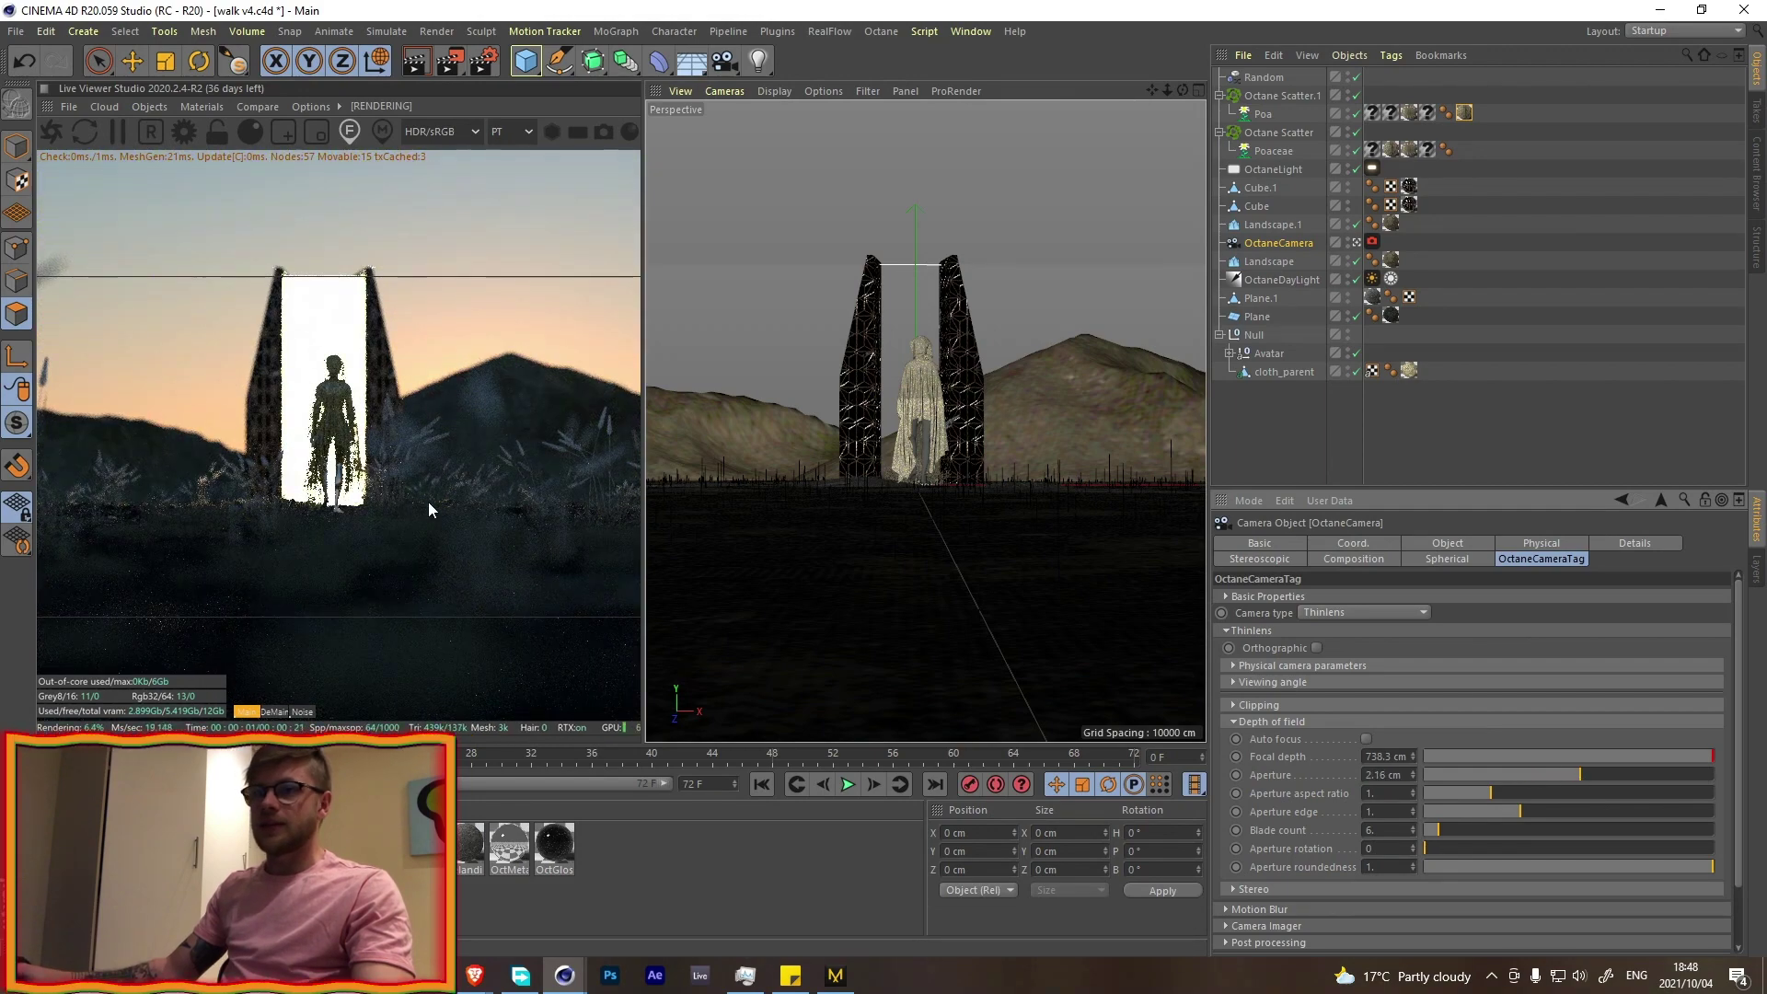
left_click(1534, 778)
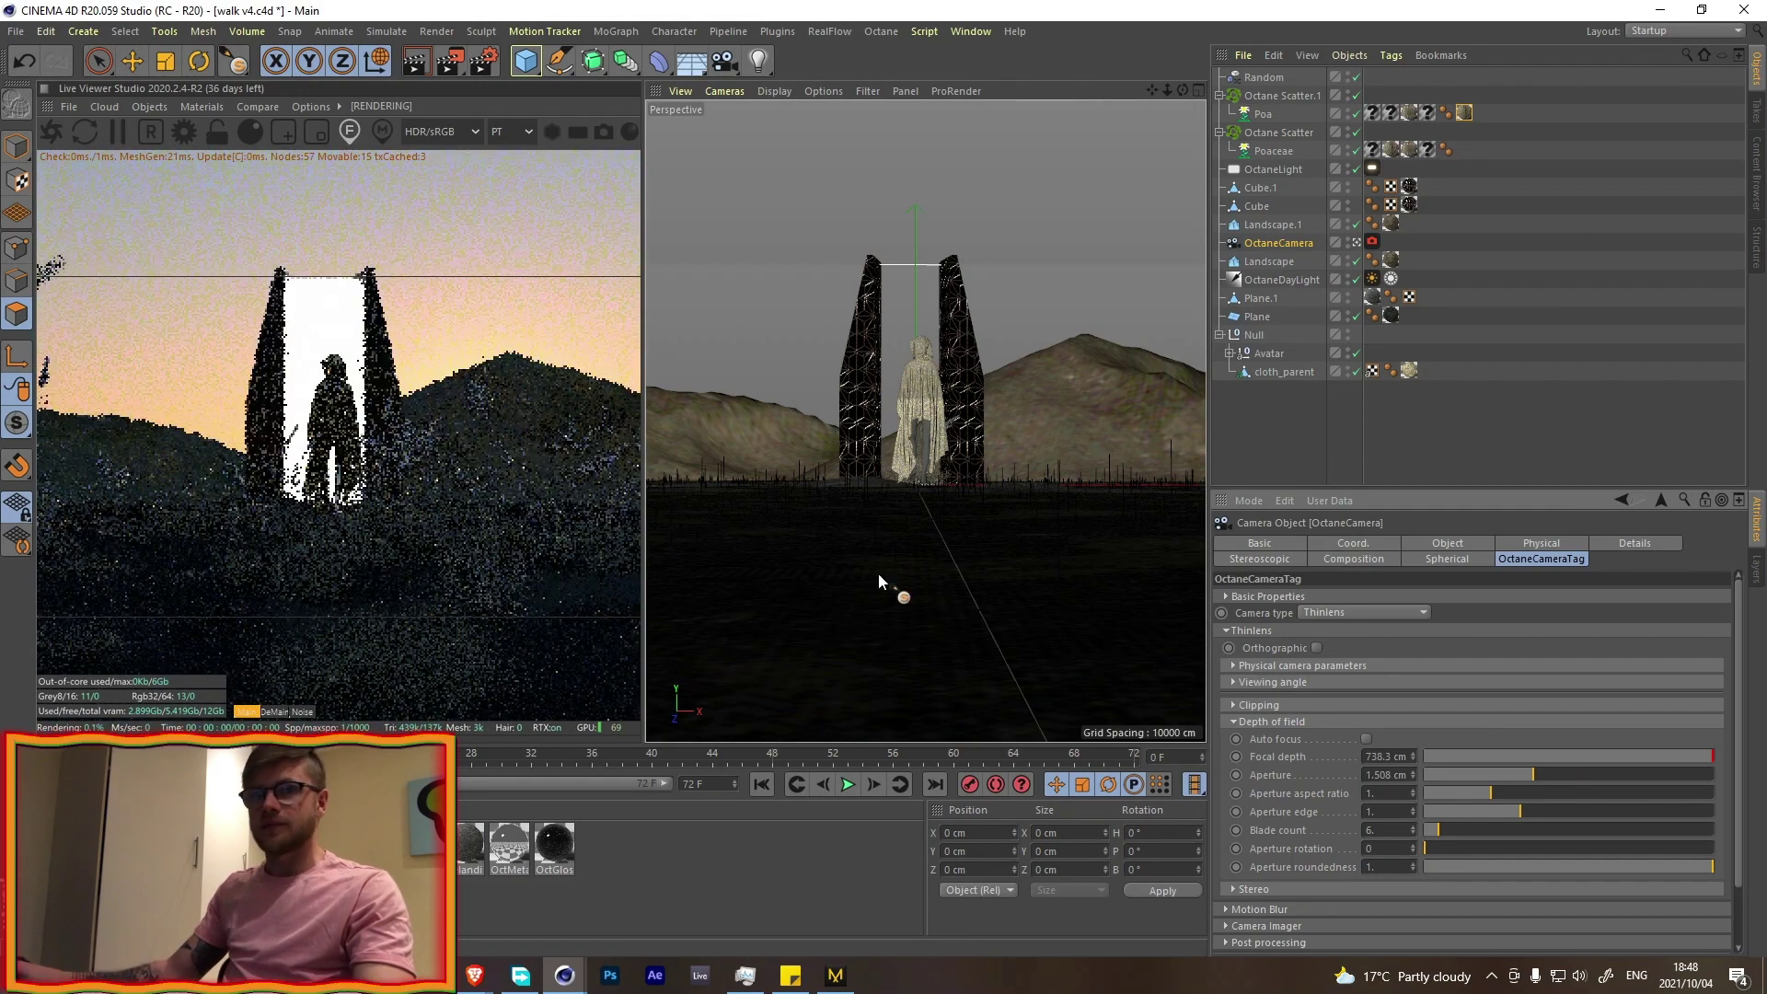
- Enable the OctaneCamera tag's camera imager and apply the Byers 11.CUBE LUT preset with the Advantix_400CD response
left_click(602, 138)
left_click(1374, 244)
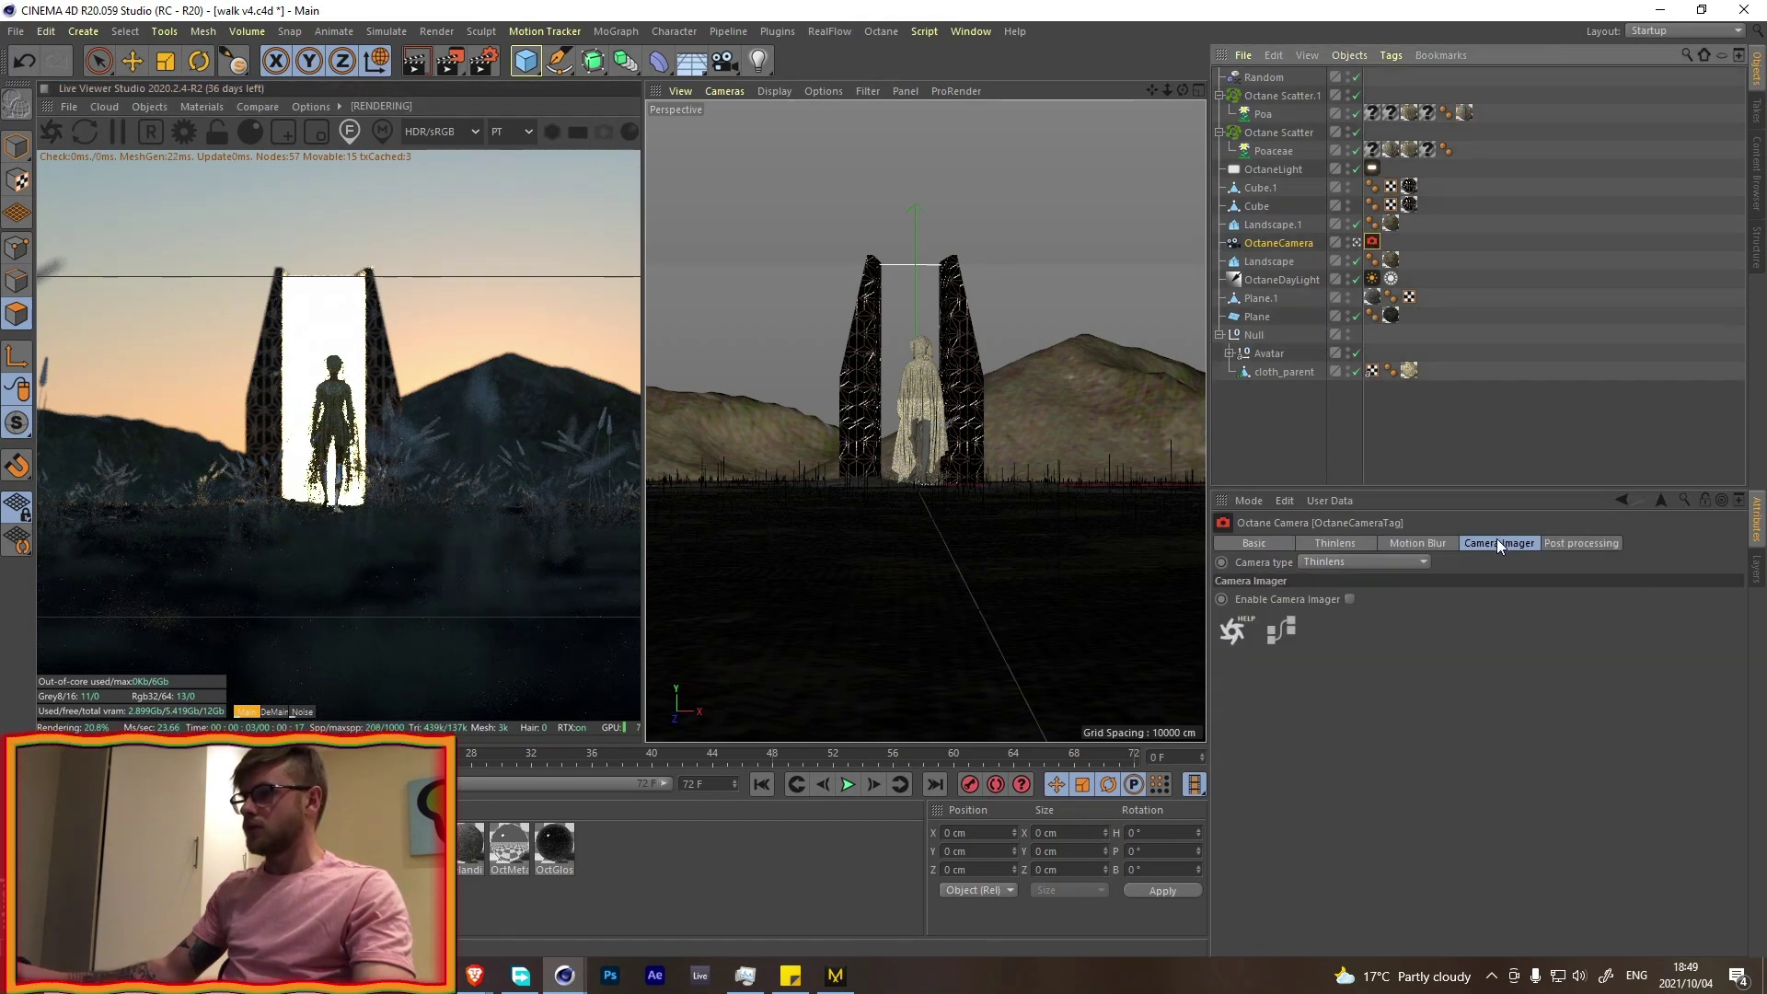
left_click(1351, 600)
left_click(1236, 763)
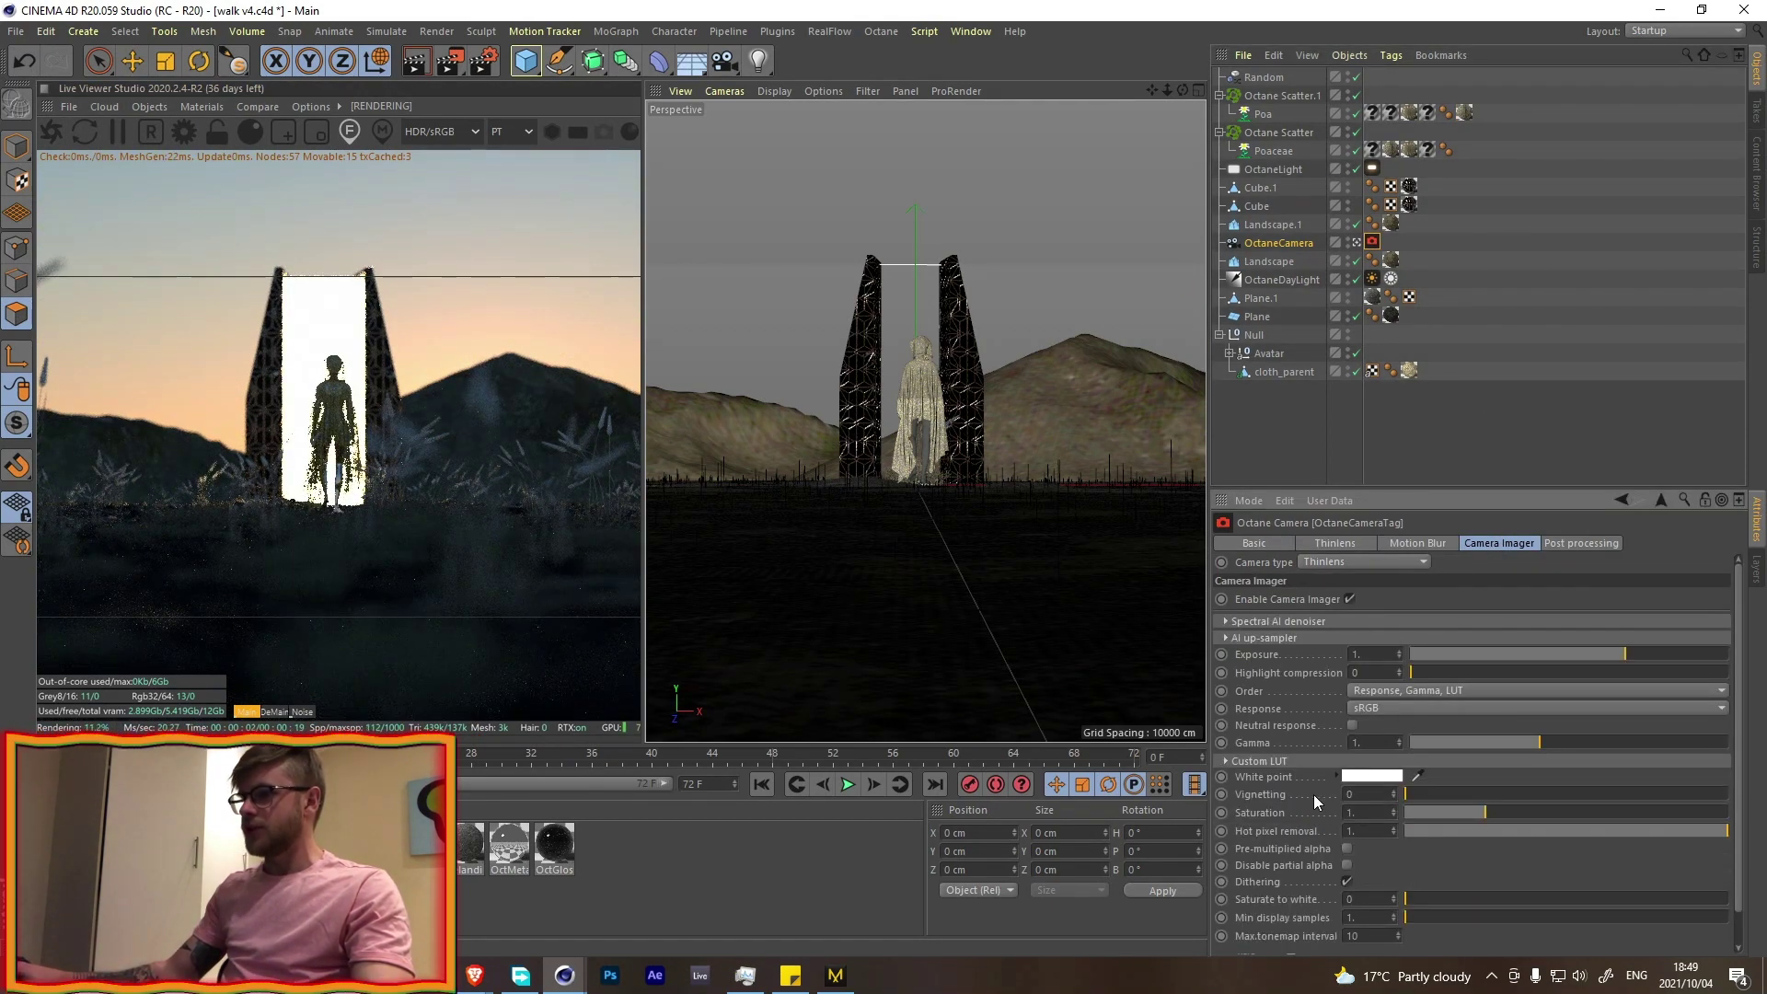
left_click(1228, 761)
left_click(1334, 778)
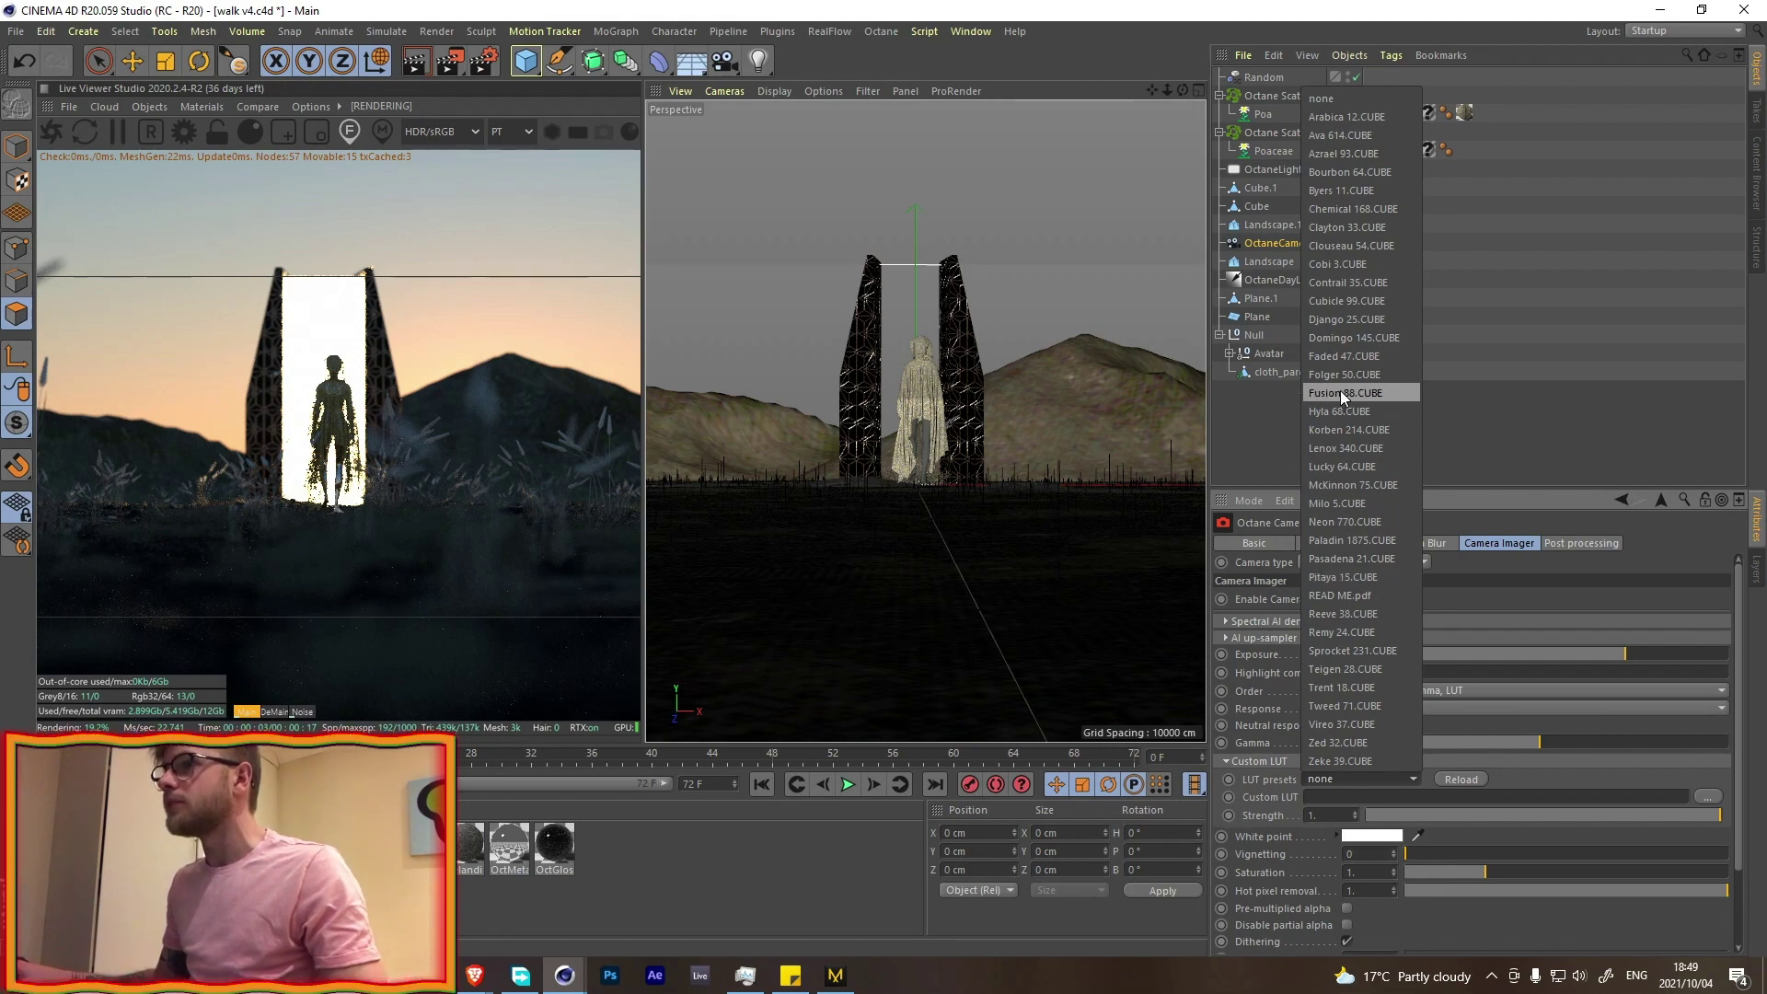
left_click(1355, 189)
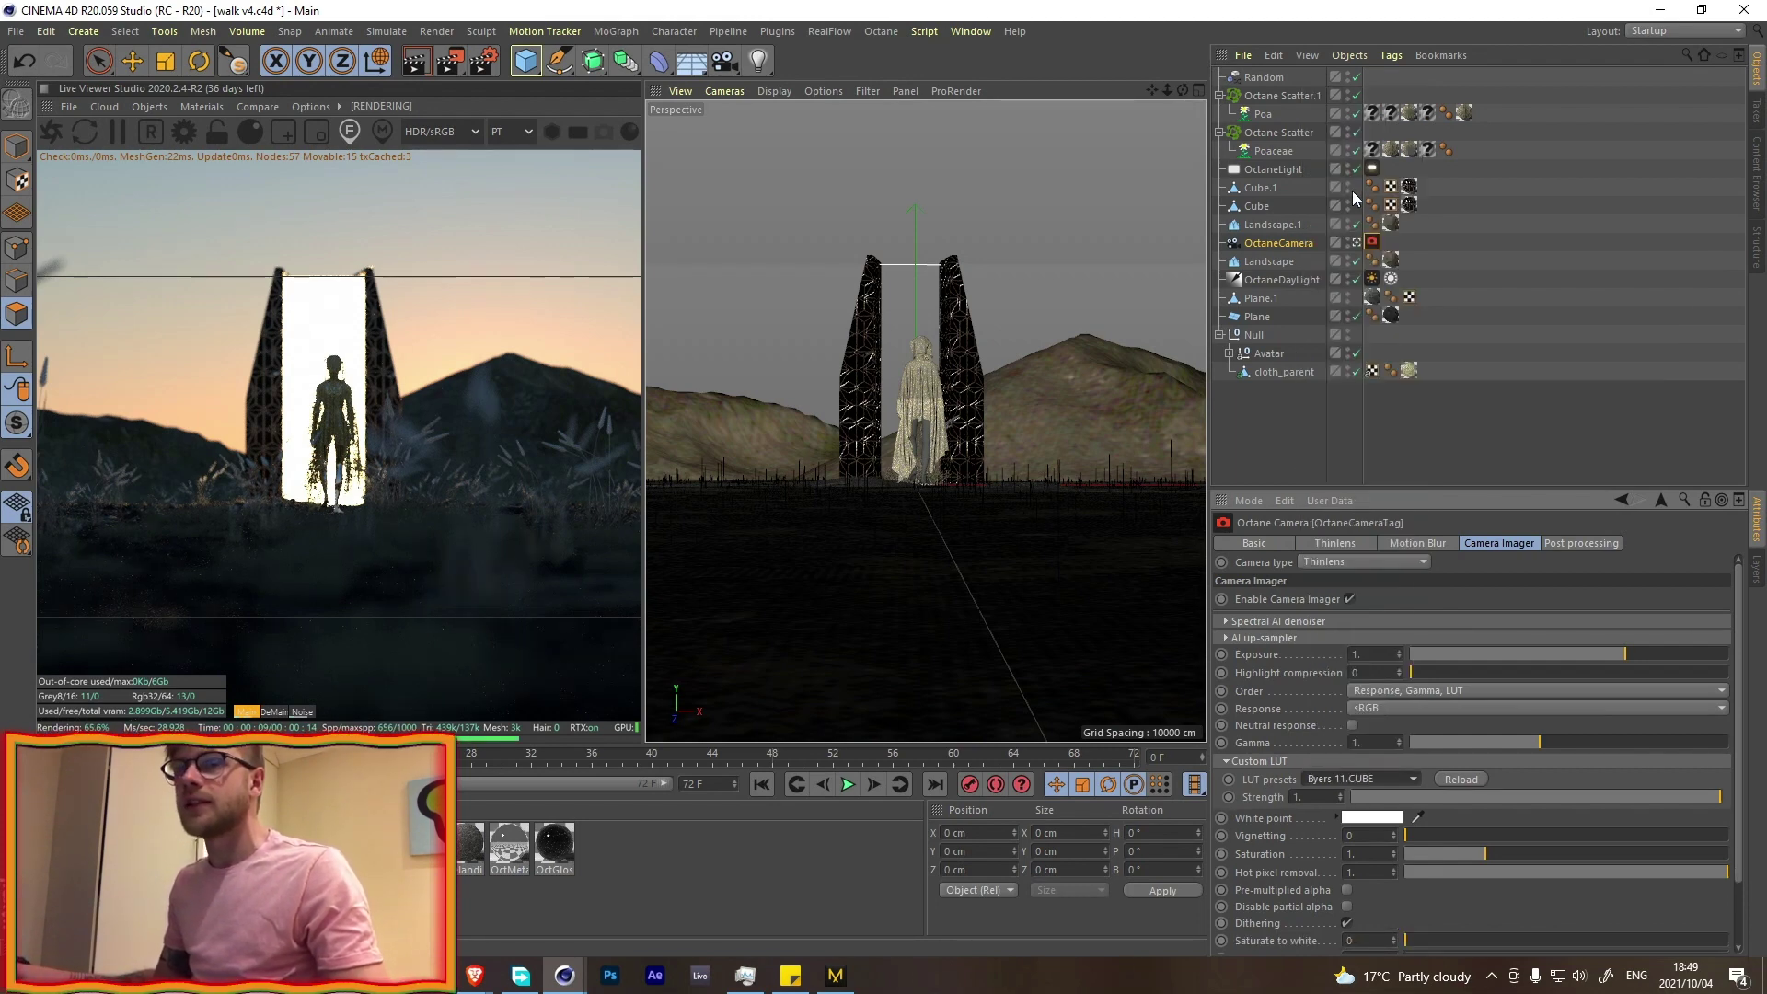
left_click(1382, 710)
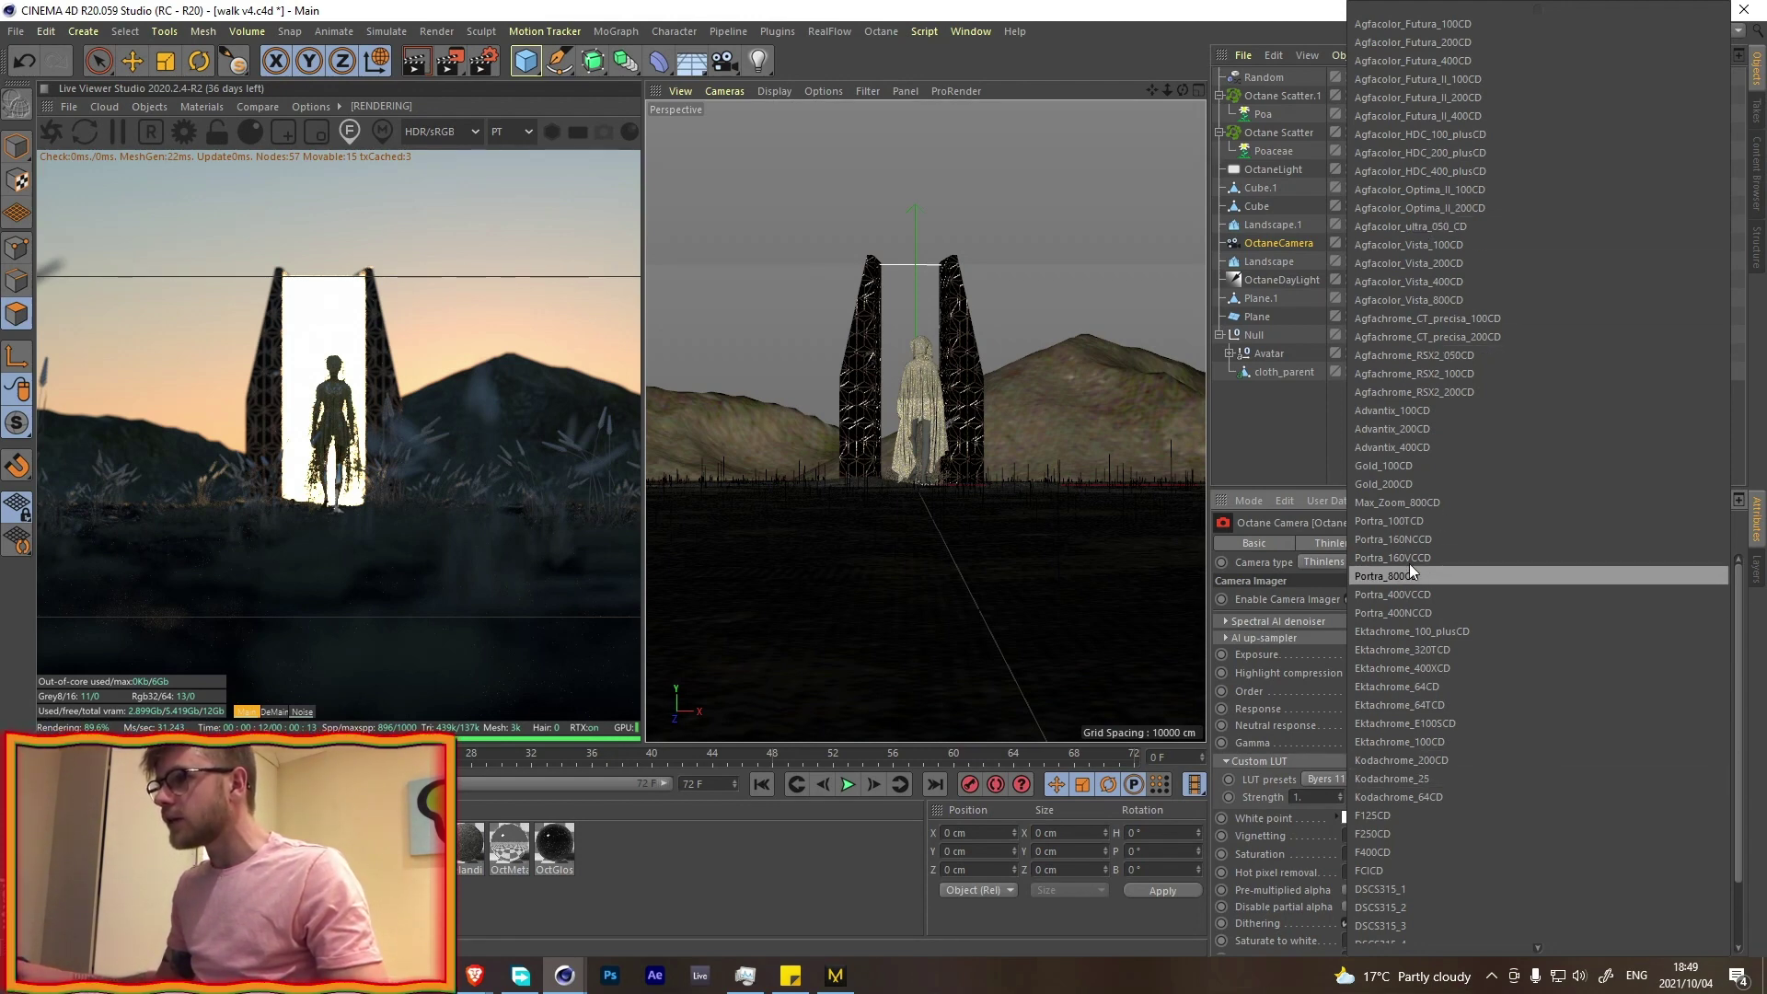
left_click(1415, 448)
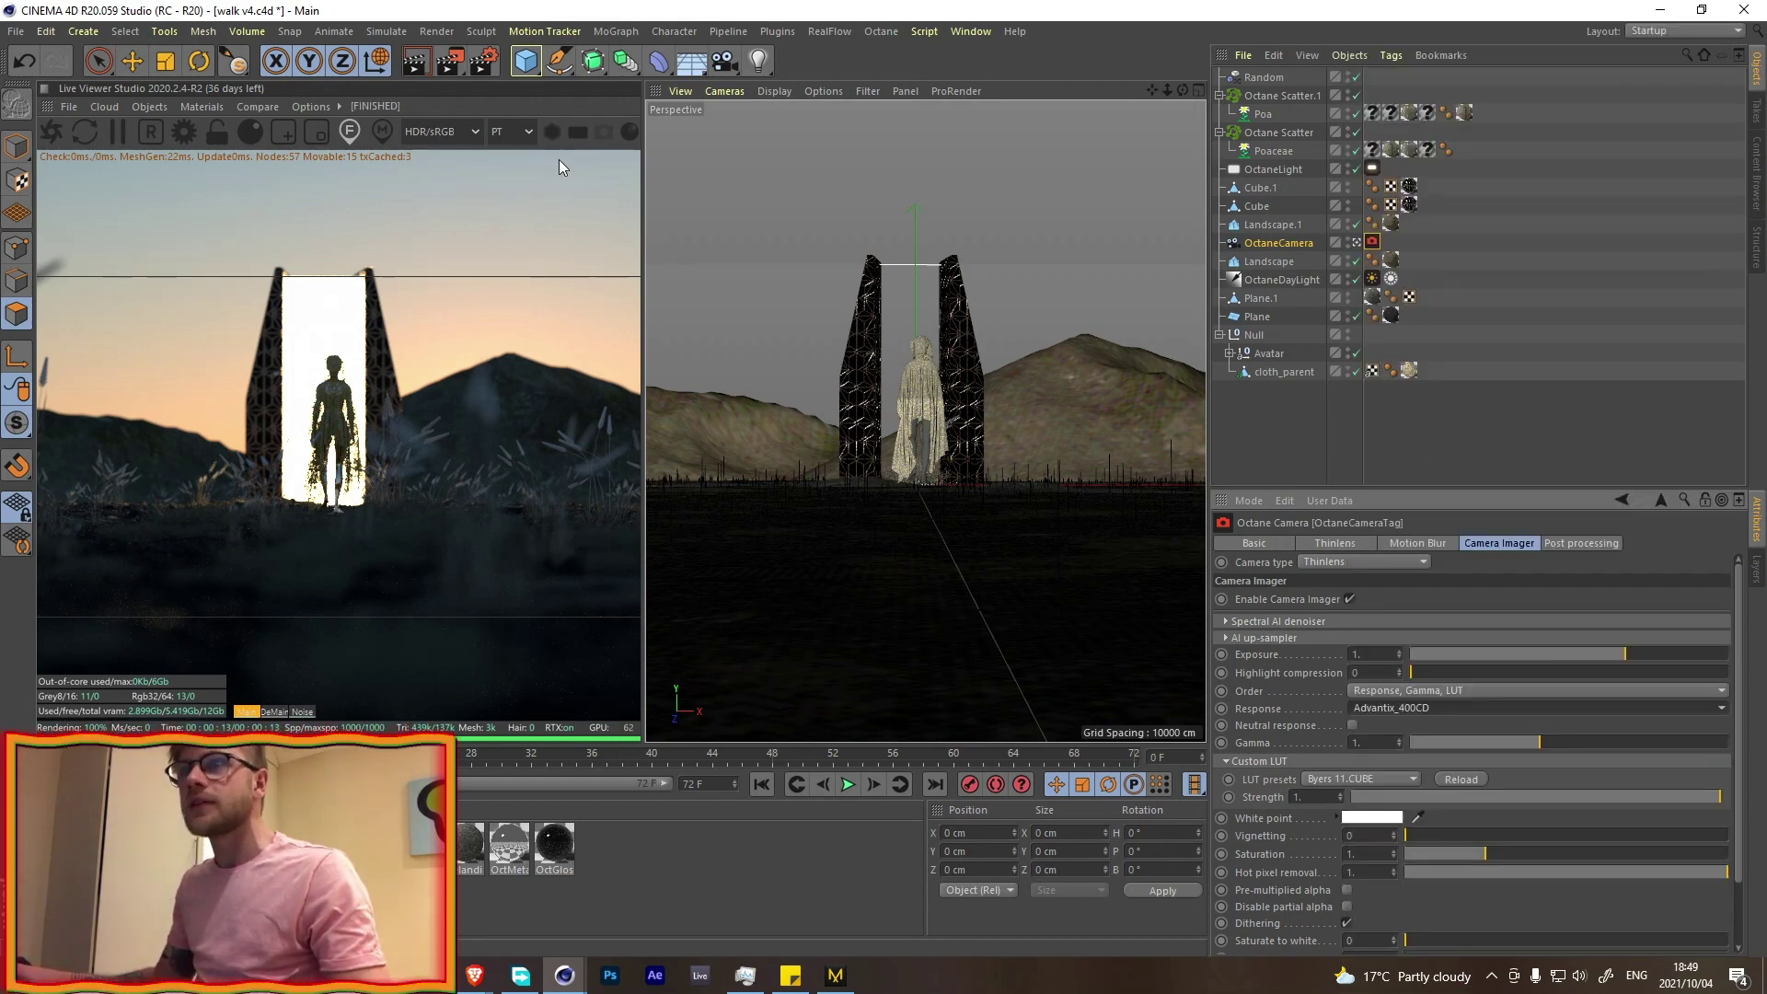
- Restart the live render, preview frame 44 of the walk, and return to frame 0
left_click(76, 134)
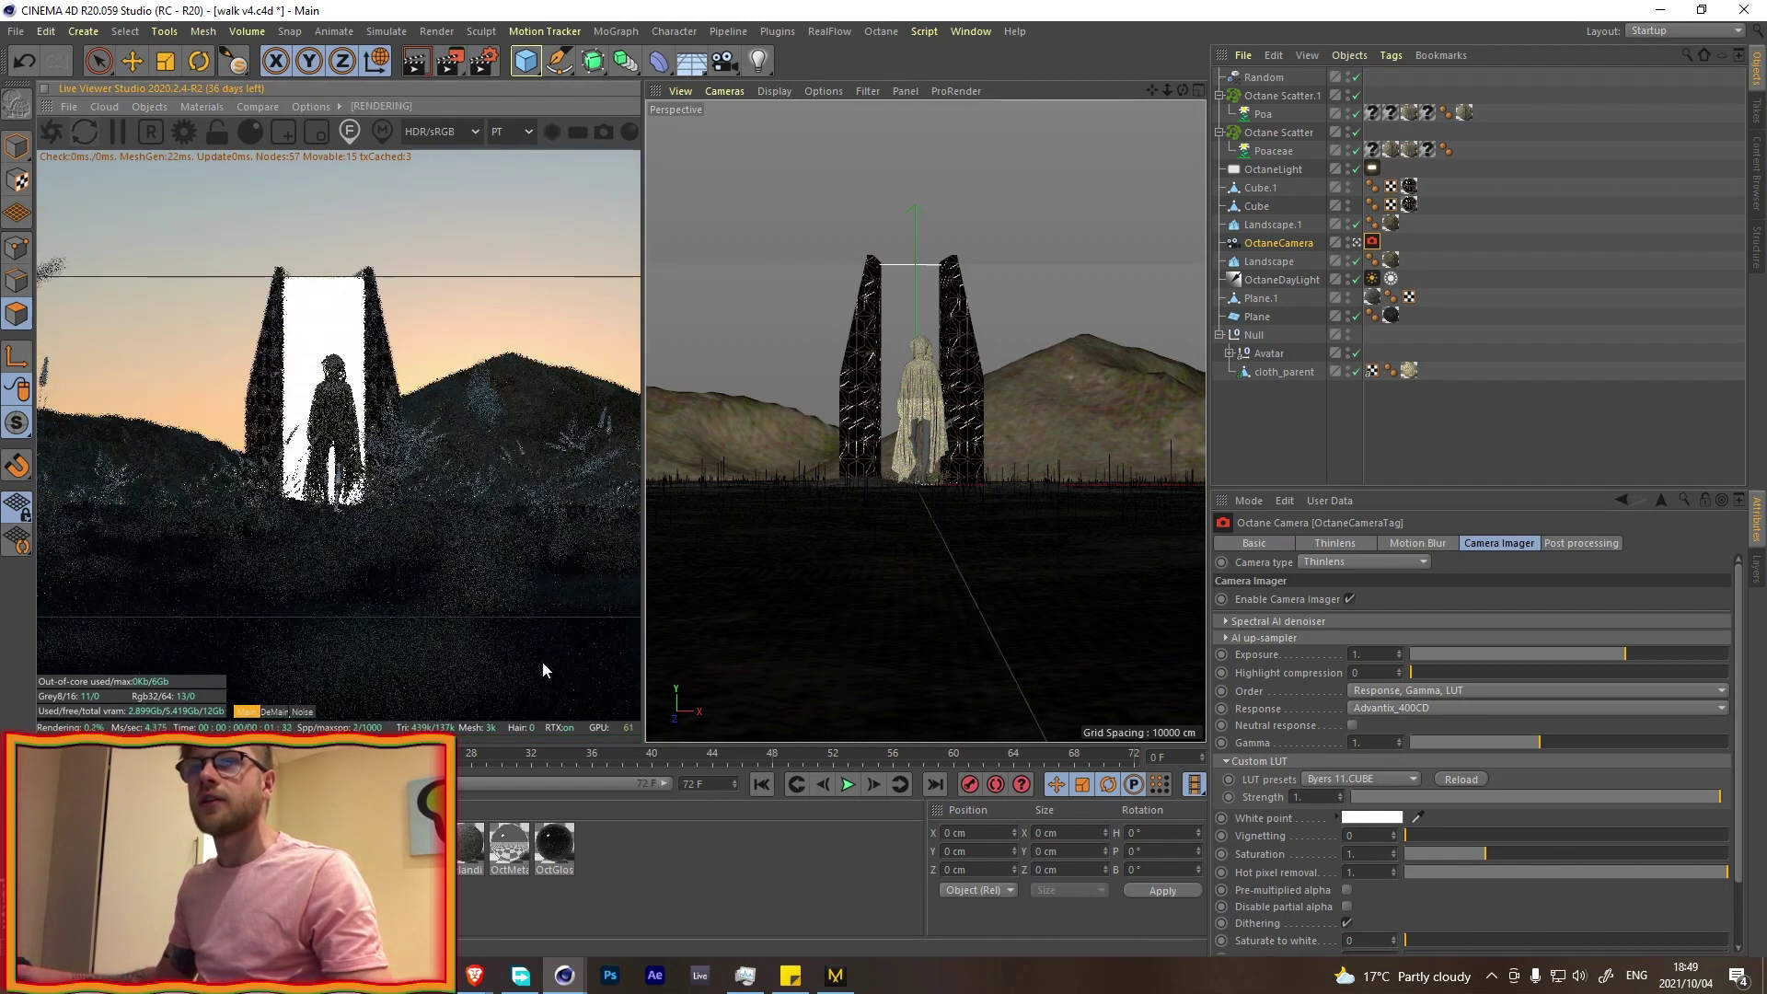
left_click(712, 757)
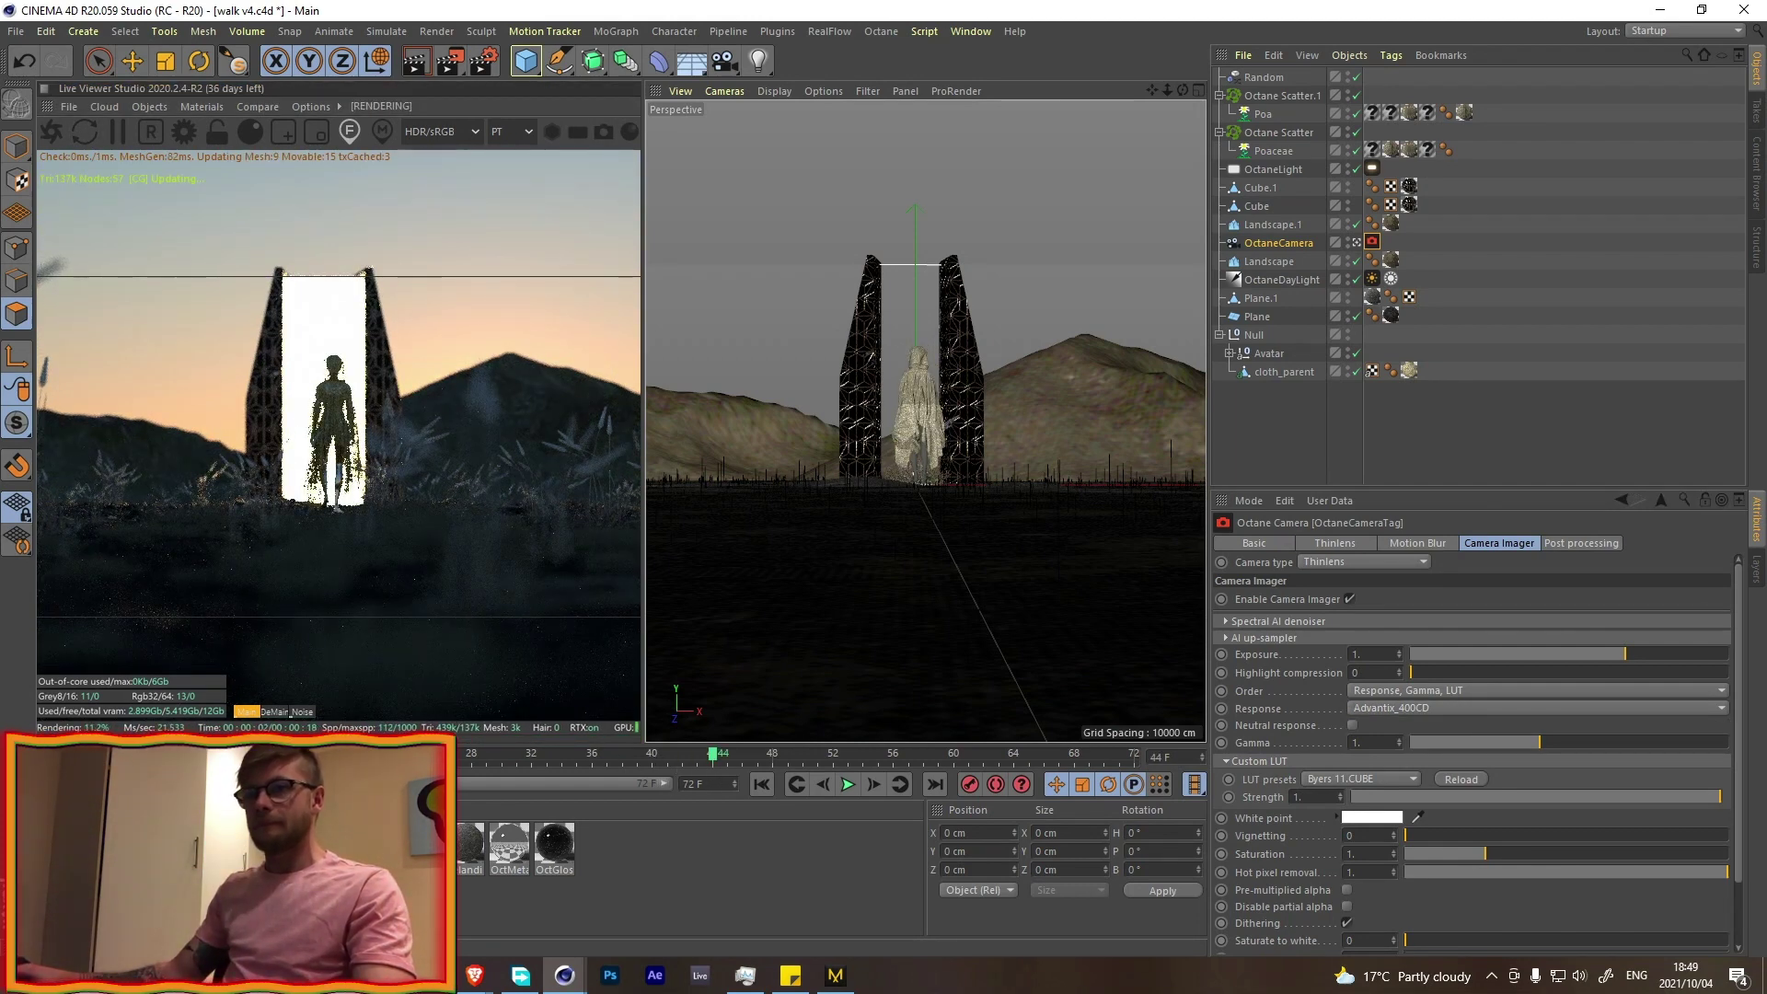
left_click(50, 755)
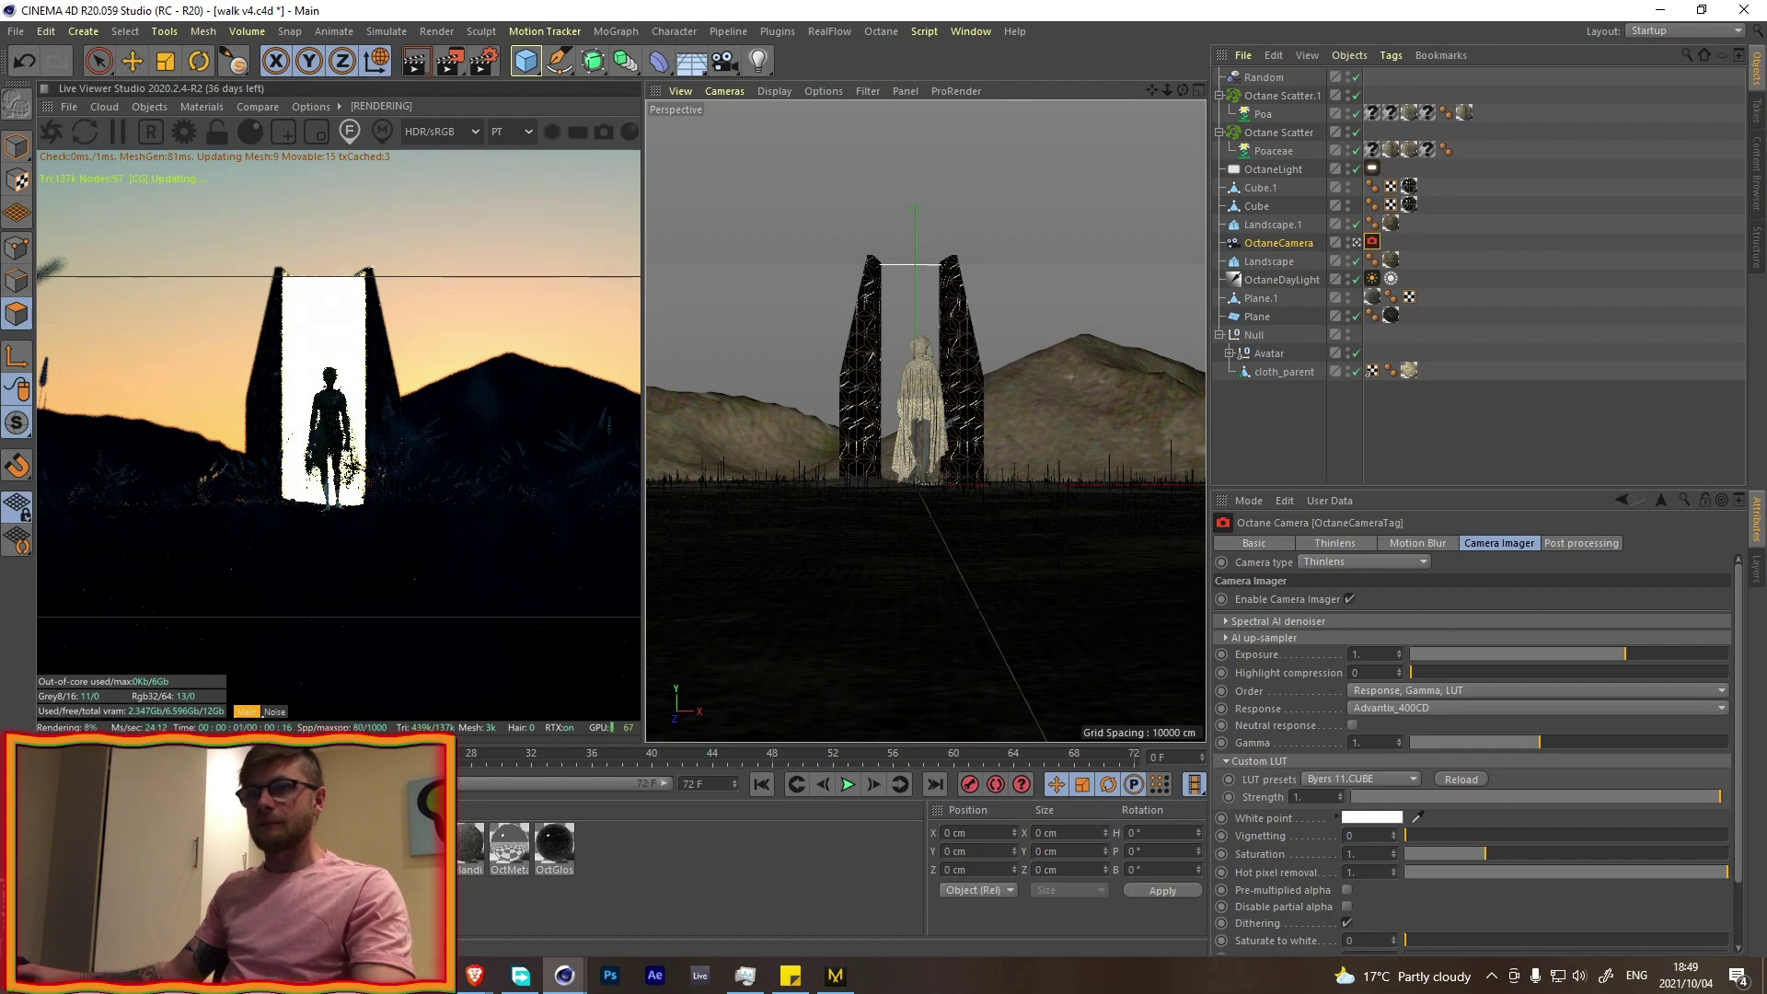
- Rotate the OctaneDayLight to a heading of about 28° and a pitch of about -6°
left_click(1274, 279)
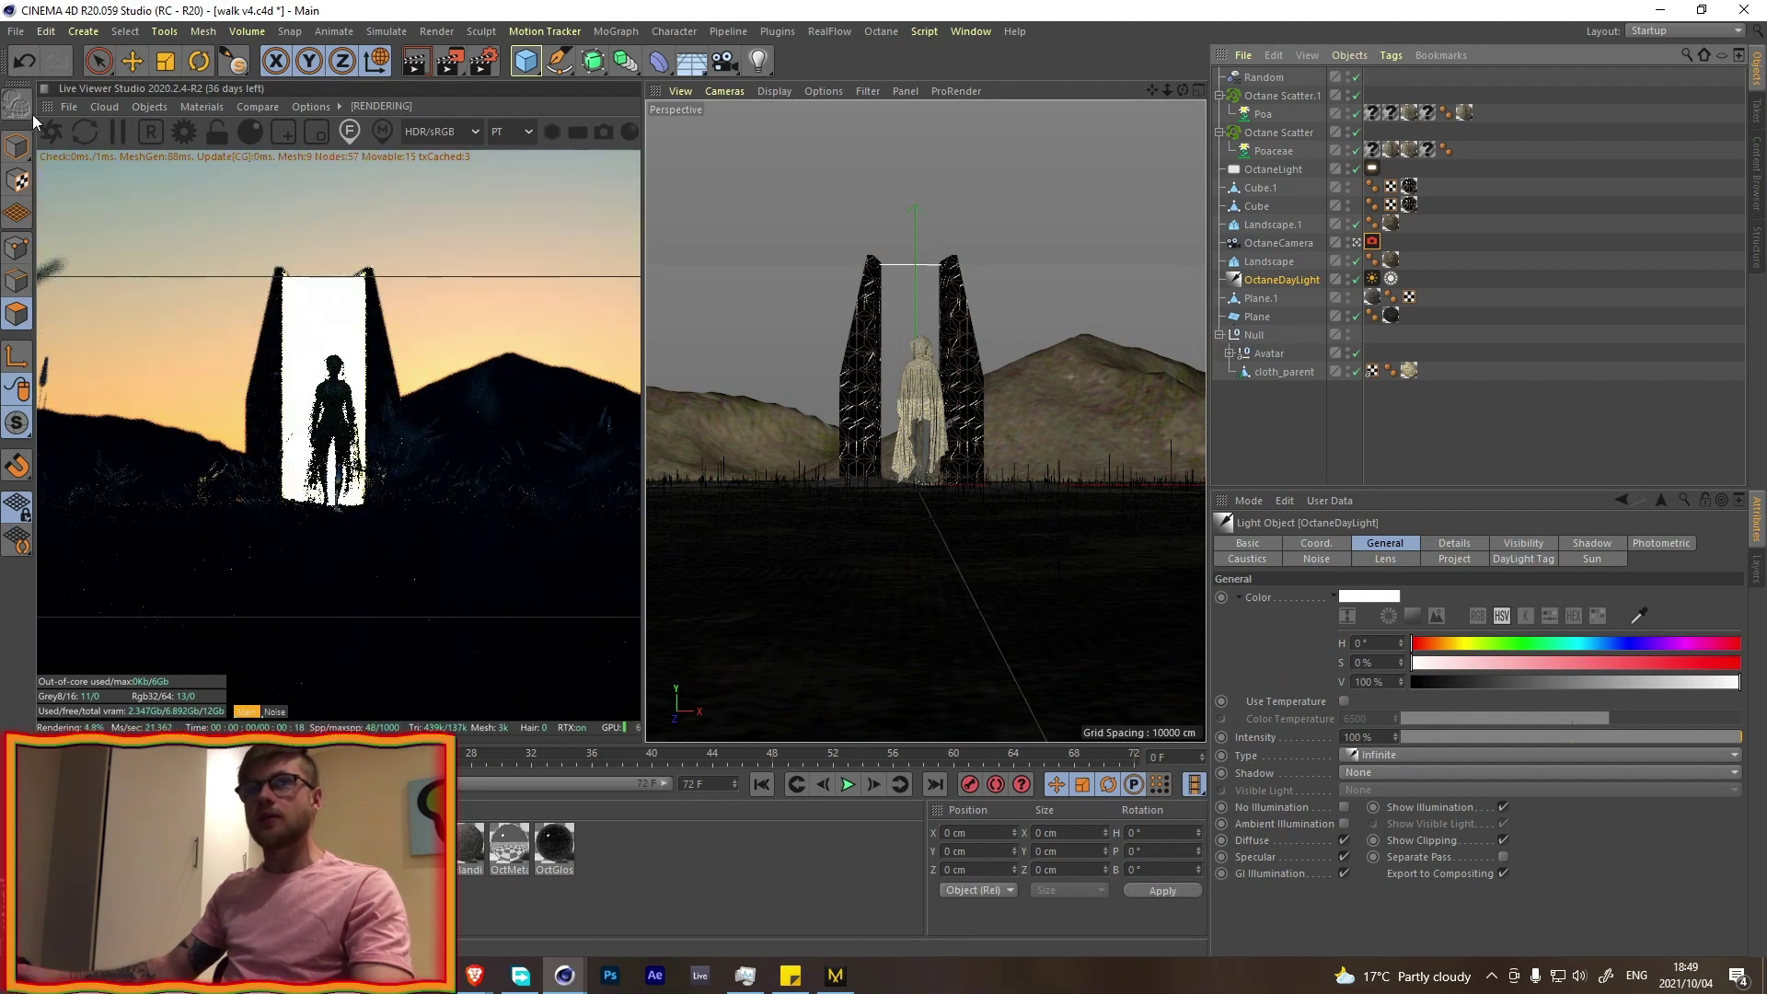
left_click(16, 145)
left_click(100, 62)
key("r")
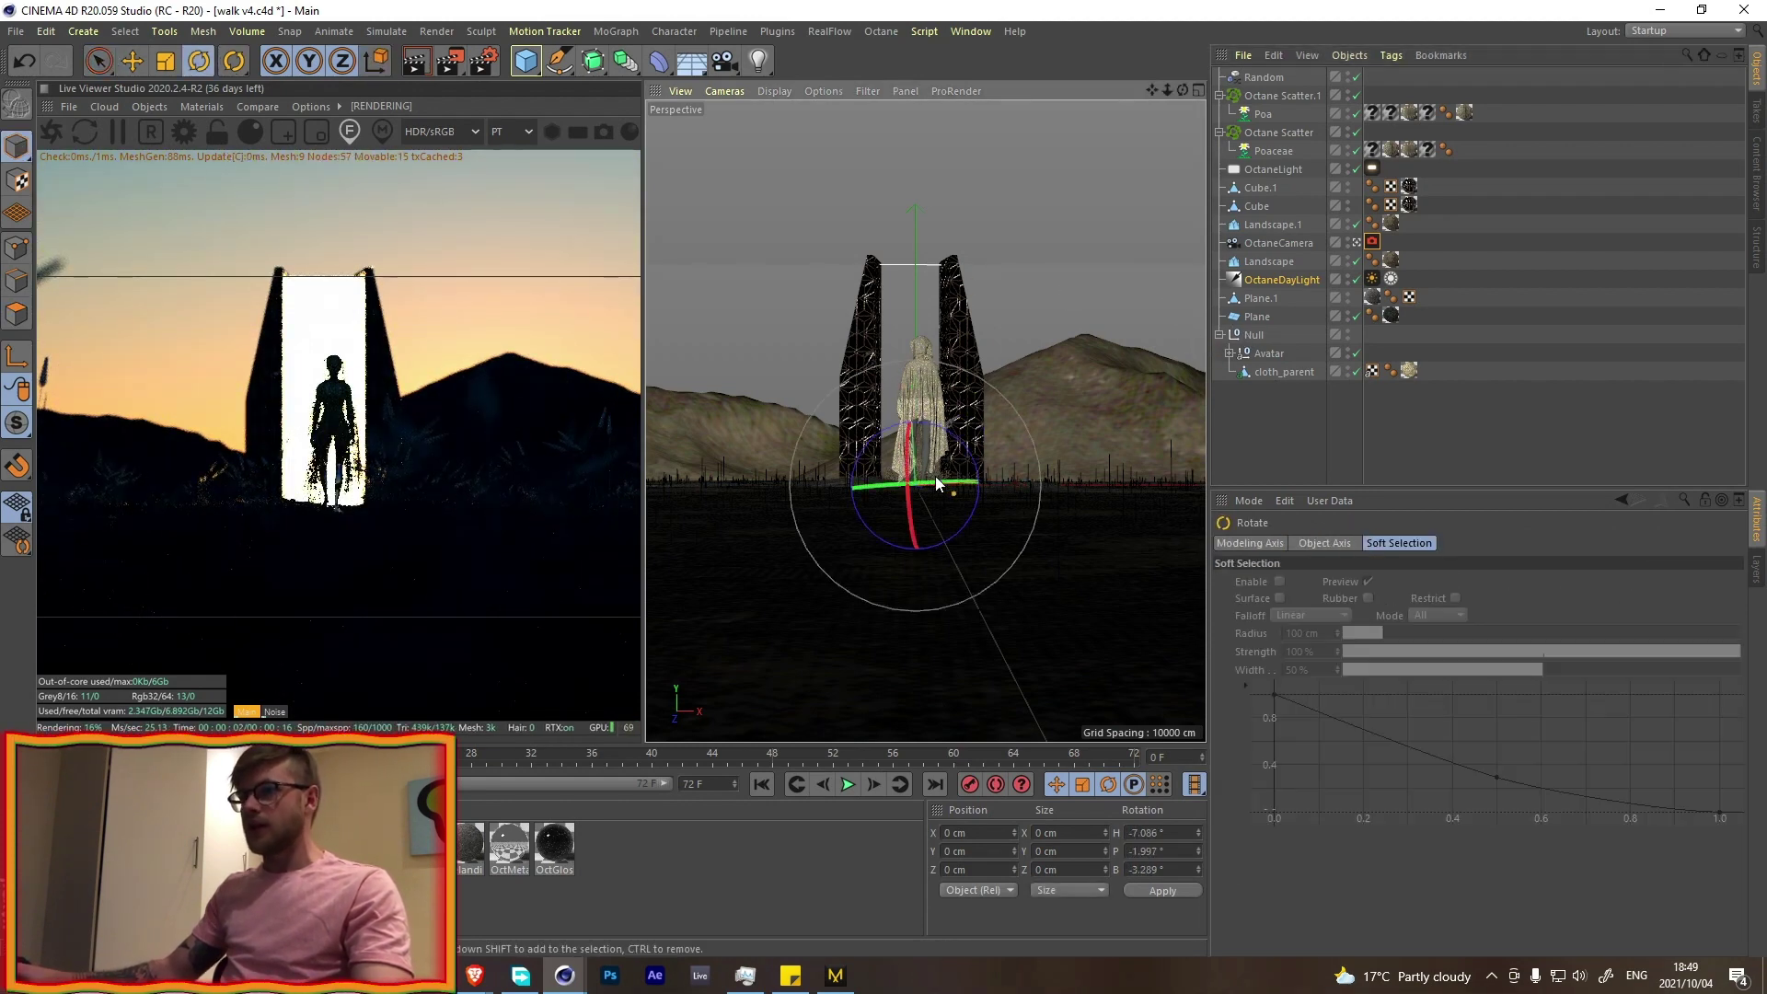
left_click_drag(917, 469, 952, 461)
- Disable the camera imager on the OctaneCamera tag
left_click(1372, 242)
left_click(1350, 599)
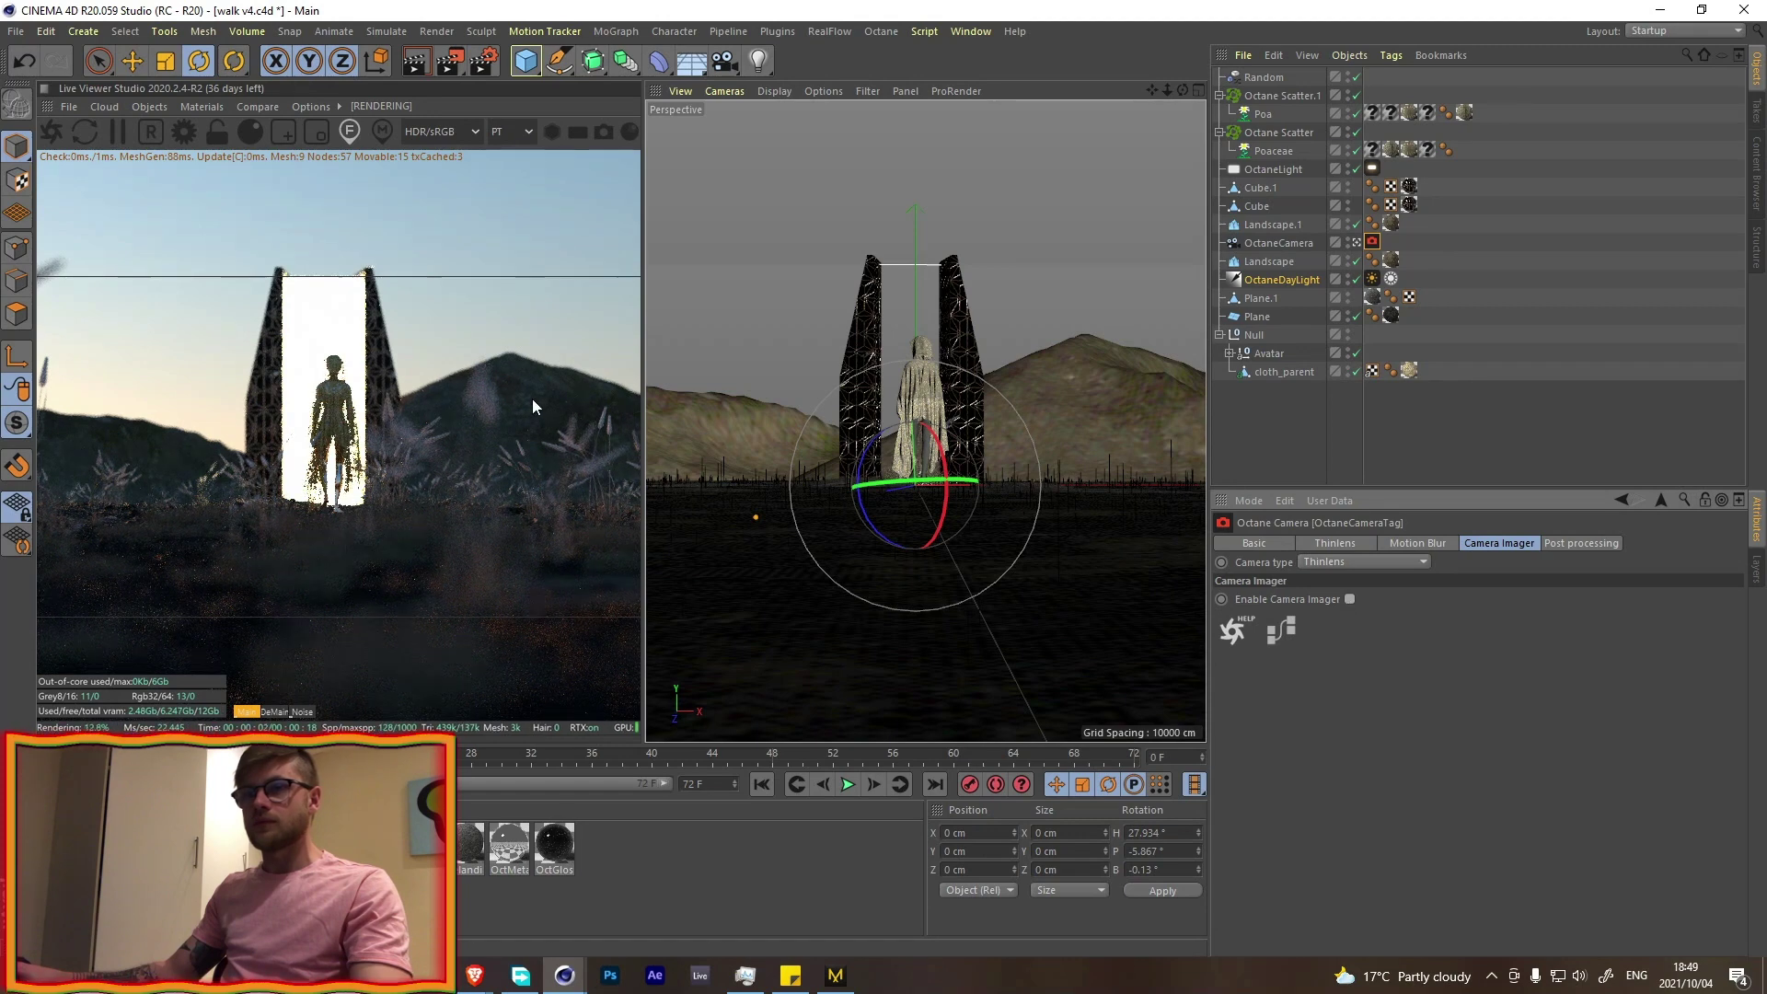
- Reposition the OctaneCamera to a low view pitched about 3° upward, farther back from the figure and portal
left_click(1283, 247)
left_click_drag(921, 425, 931, 430, "alt")
right_click_drag(931, 430, 939, 464, "alt")
middle_click_drag(939, 464, 978, 590, "alt")
right_click_drag(937, 473, 929, 482, "alt")
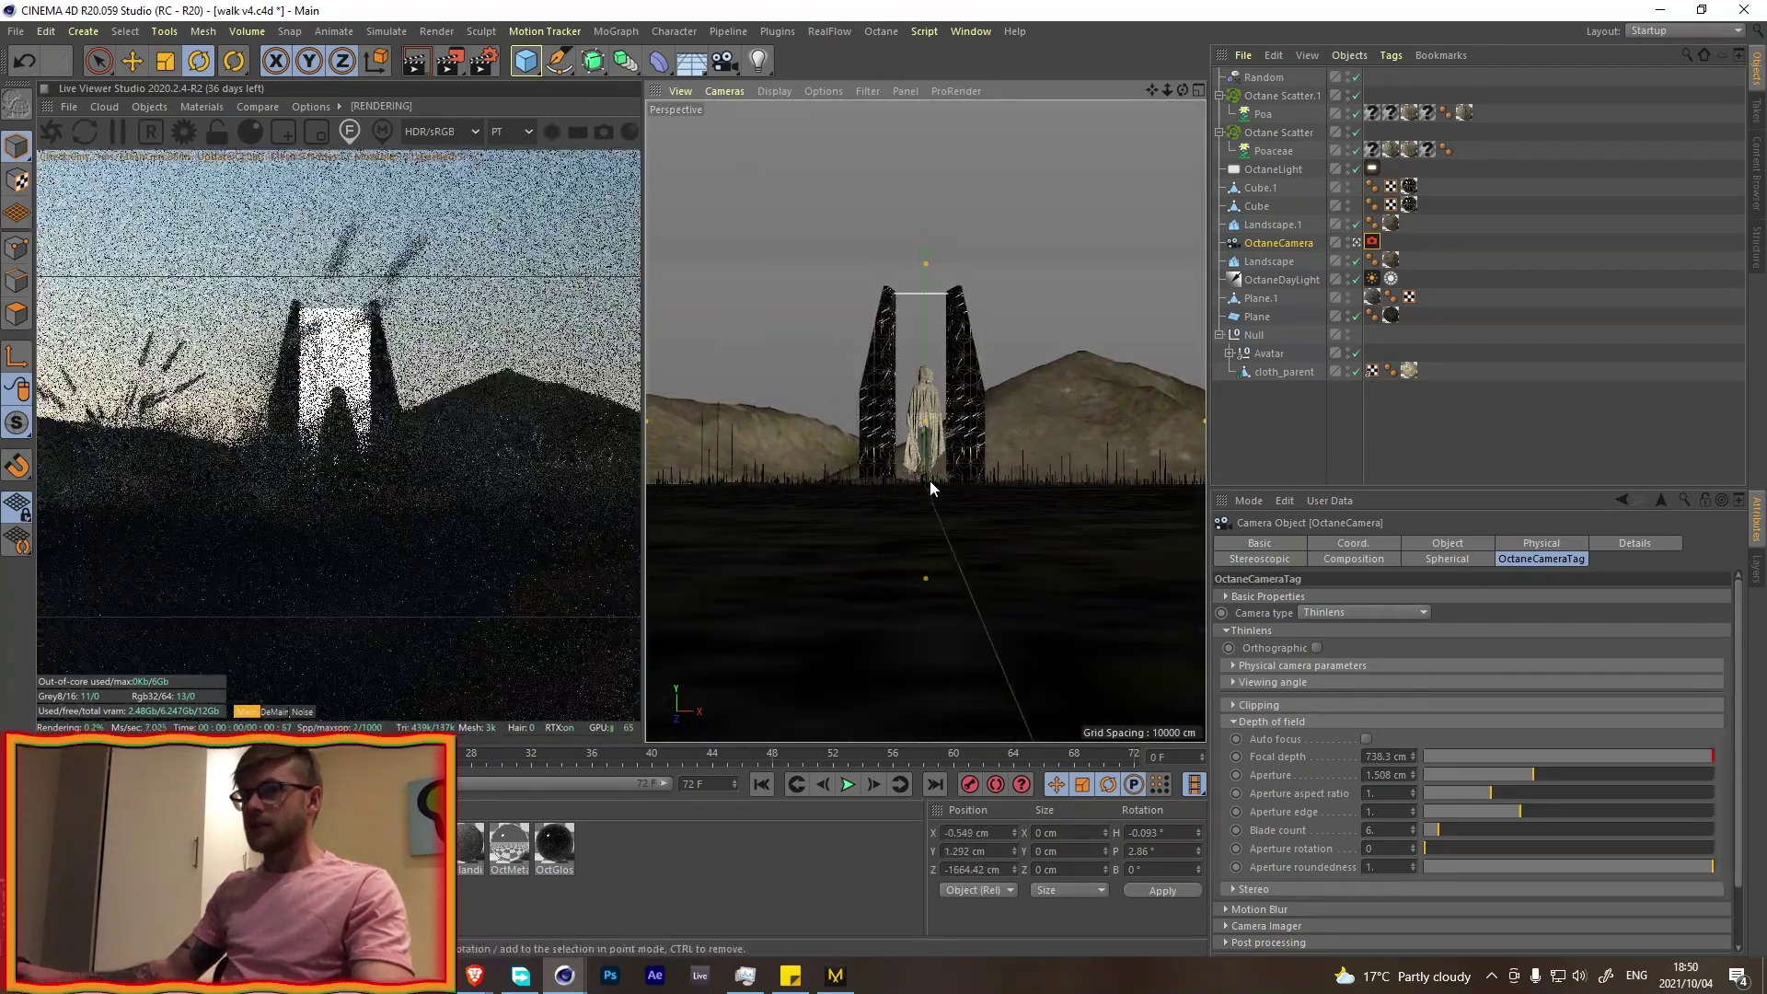
- Adjust the OctaneCamera view of the portal to a pitch of about 2.2° and a height of about 15 cm
left_click_drag(924, 445, 928, 465, "alt")
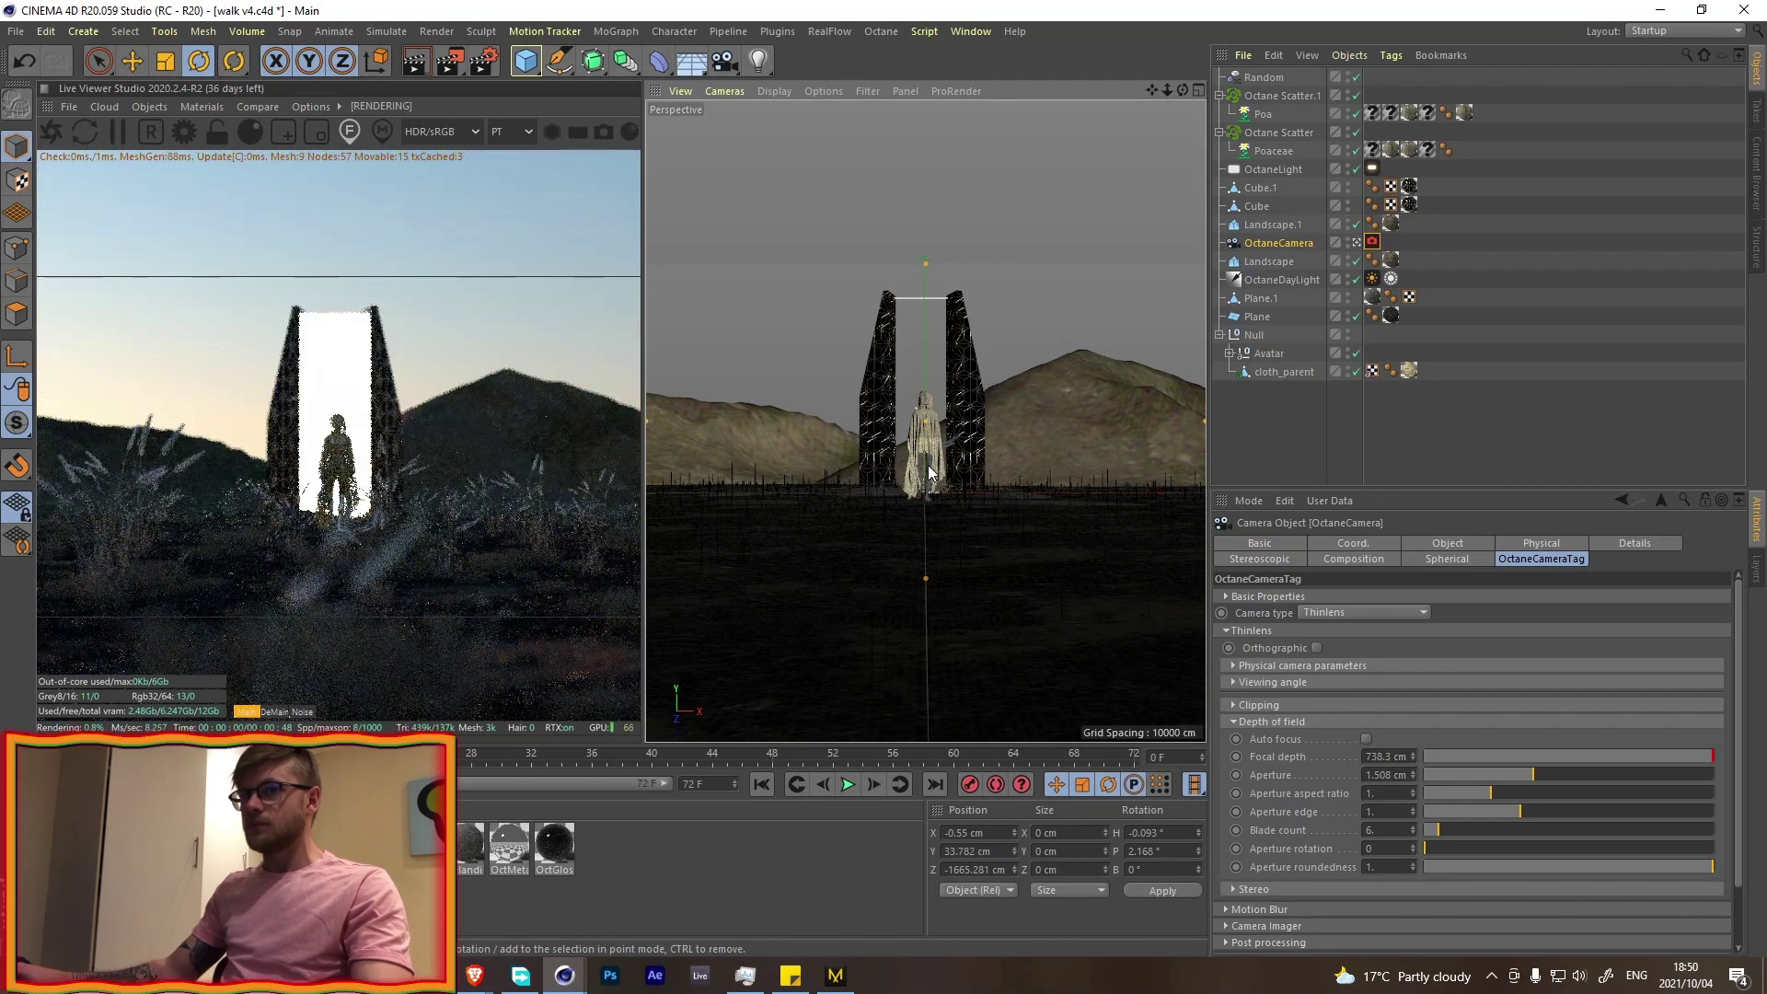
middle_click_drag(928, 465, 930, 440, "alt")
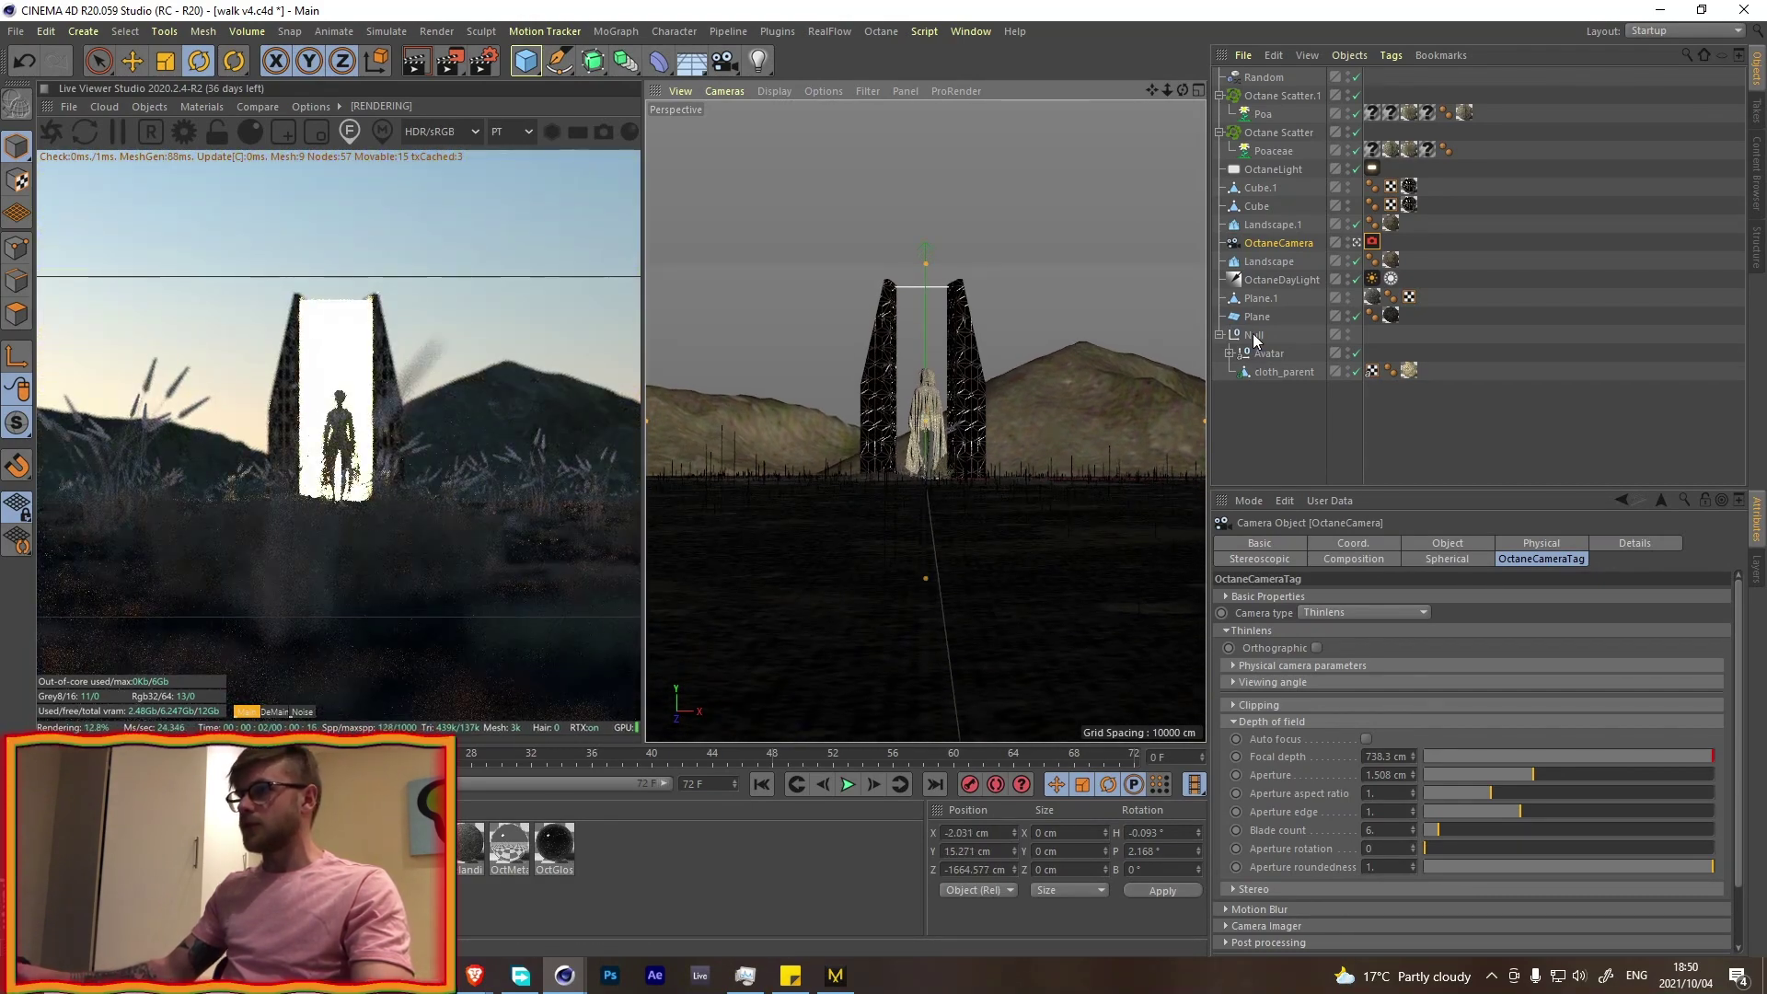
- Move the figure's parent Null along Z toward the camera, away from the portal, using the top view
left_click(1254, 340)
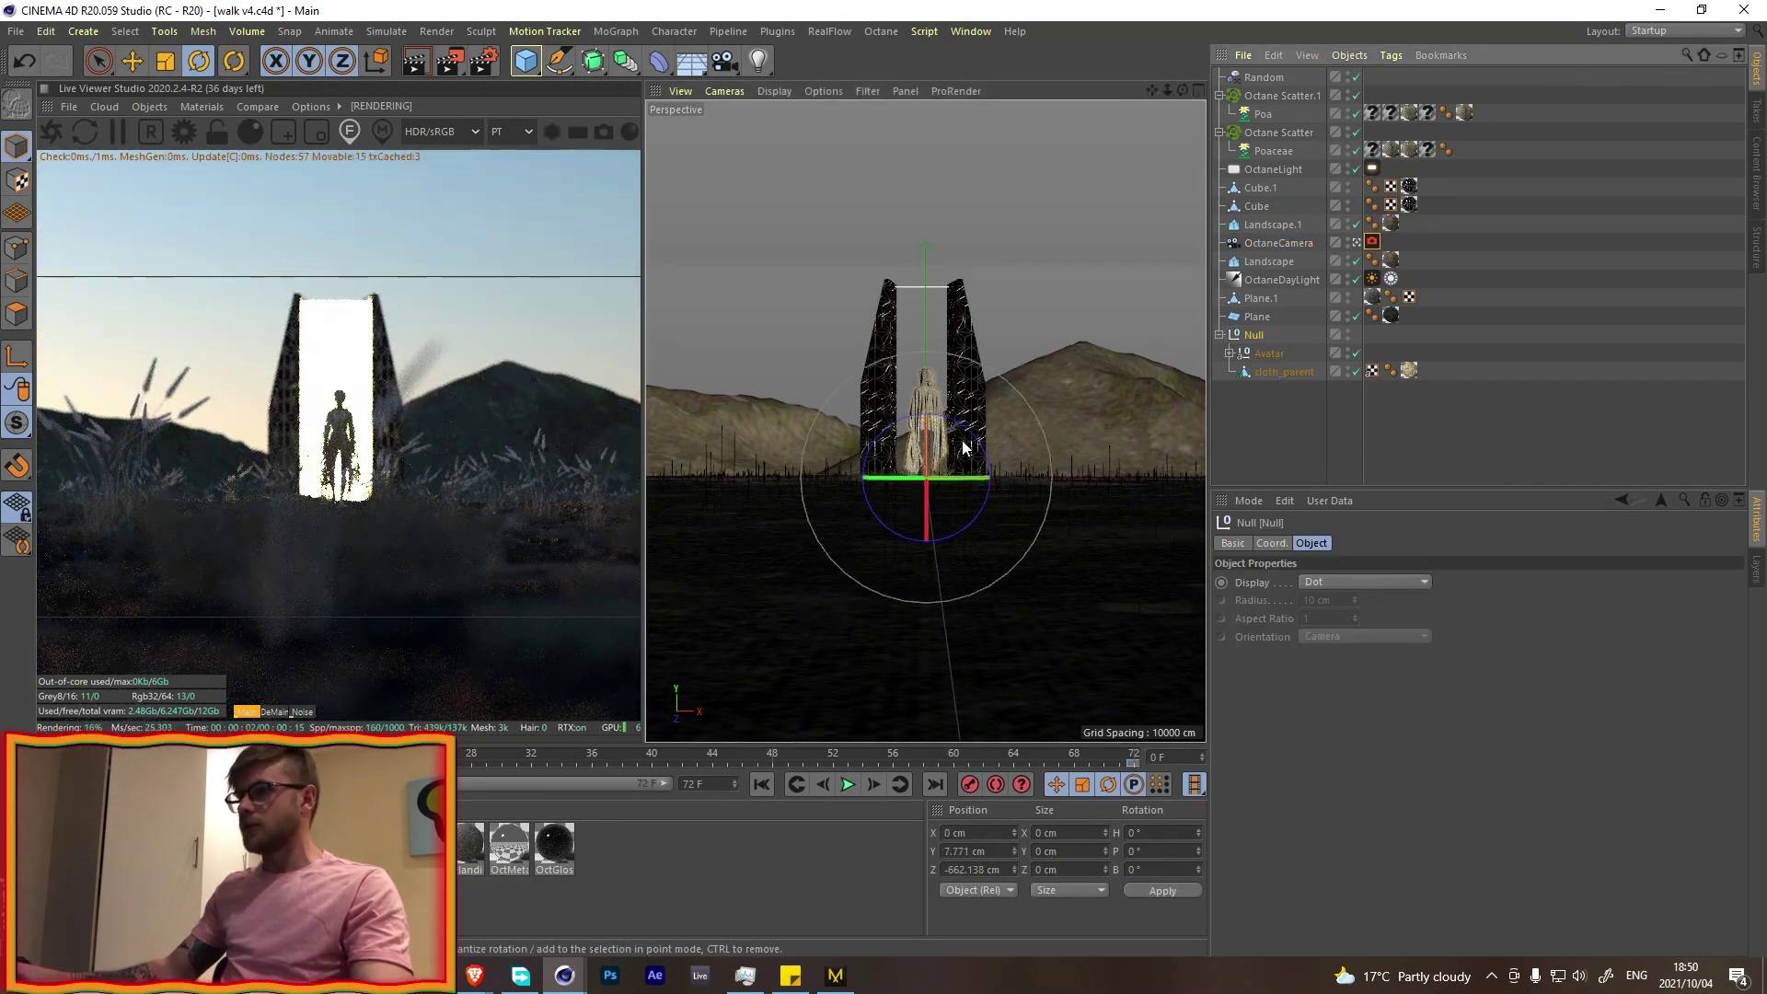
key("e")
middle_click(937, 479)
left_click_drag(1003, 272, 1018, 347)
key("ctrl+z")
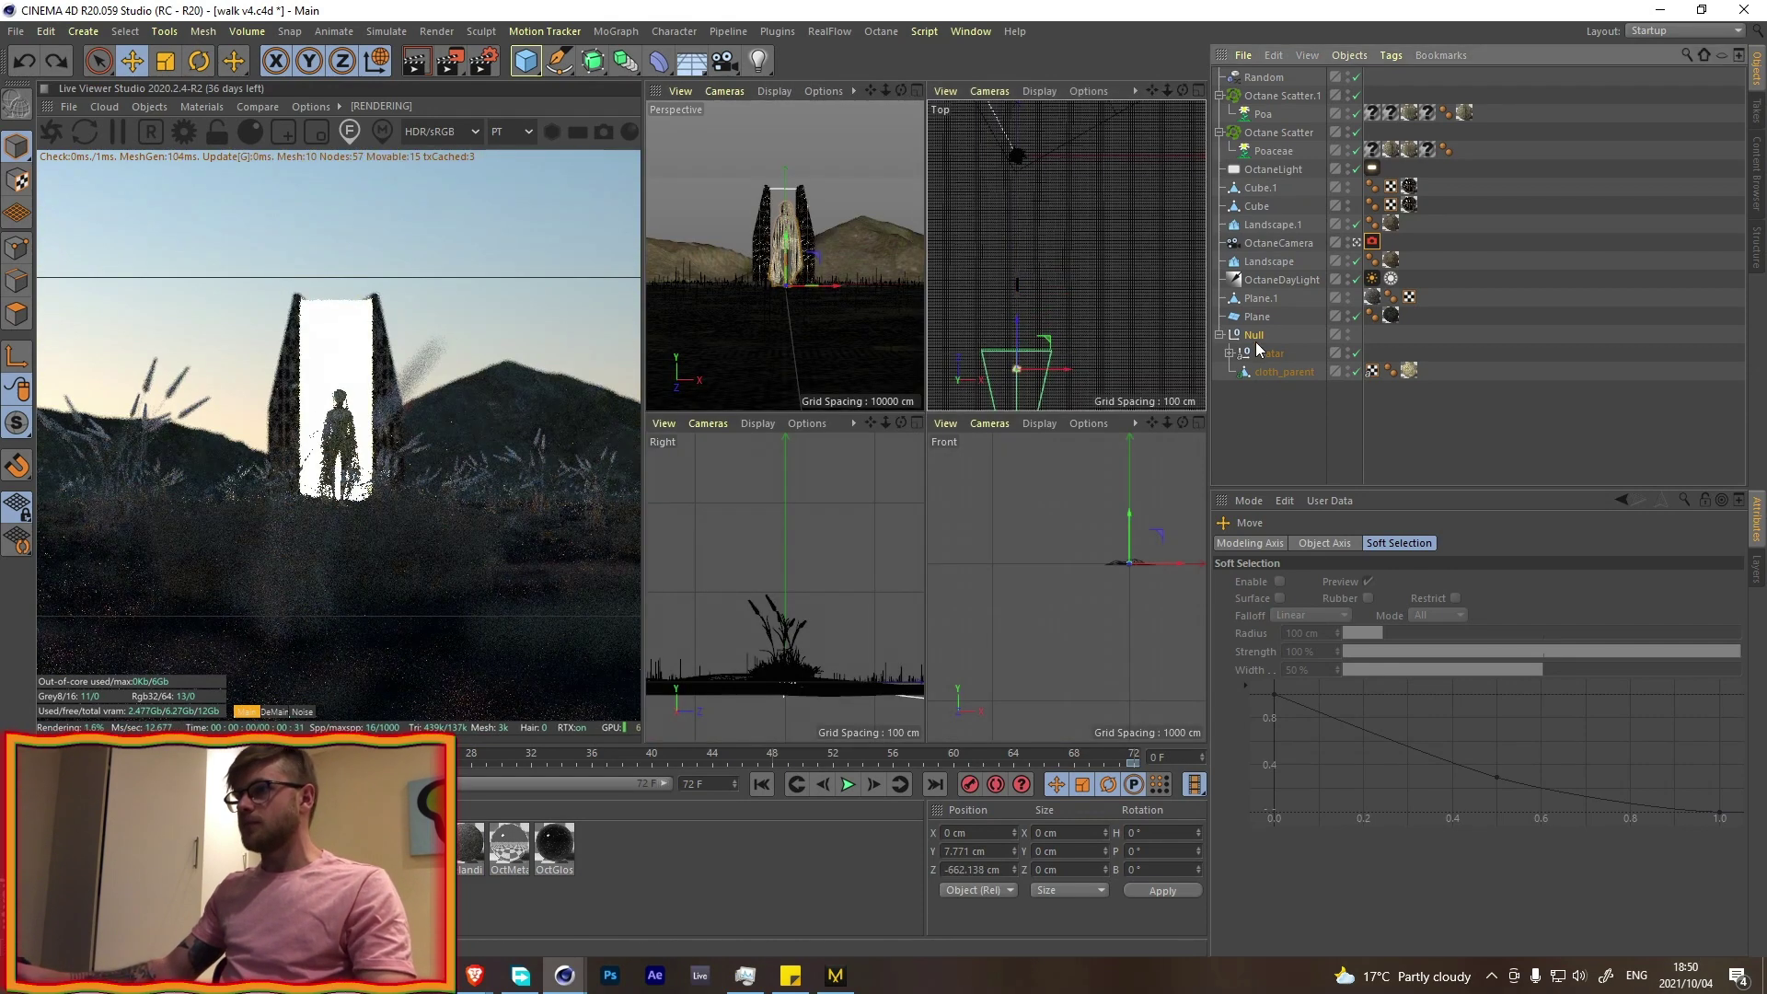
left_click_drag(1017, 253, 1016, 310)
middle_click(888, 242)
- Reframe the OctaneCamera on the figure and portal at a pitch of about 3.6° and a height of about 11 cm
left_click(1272, 244)
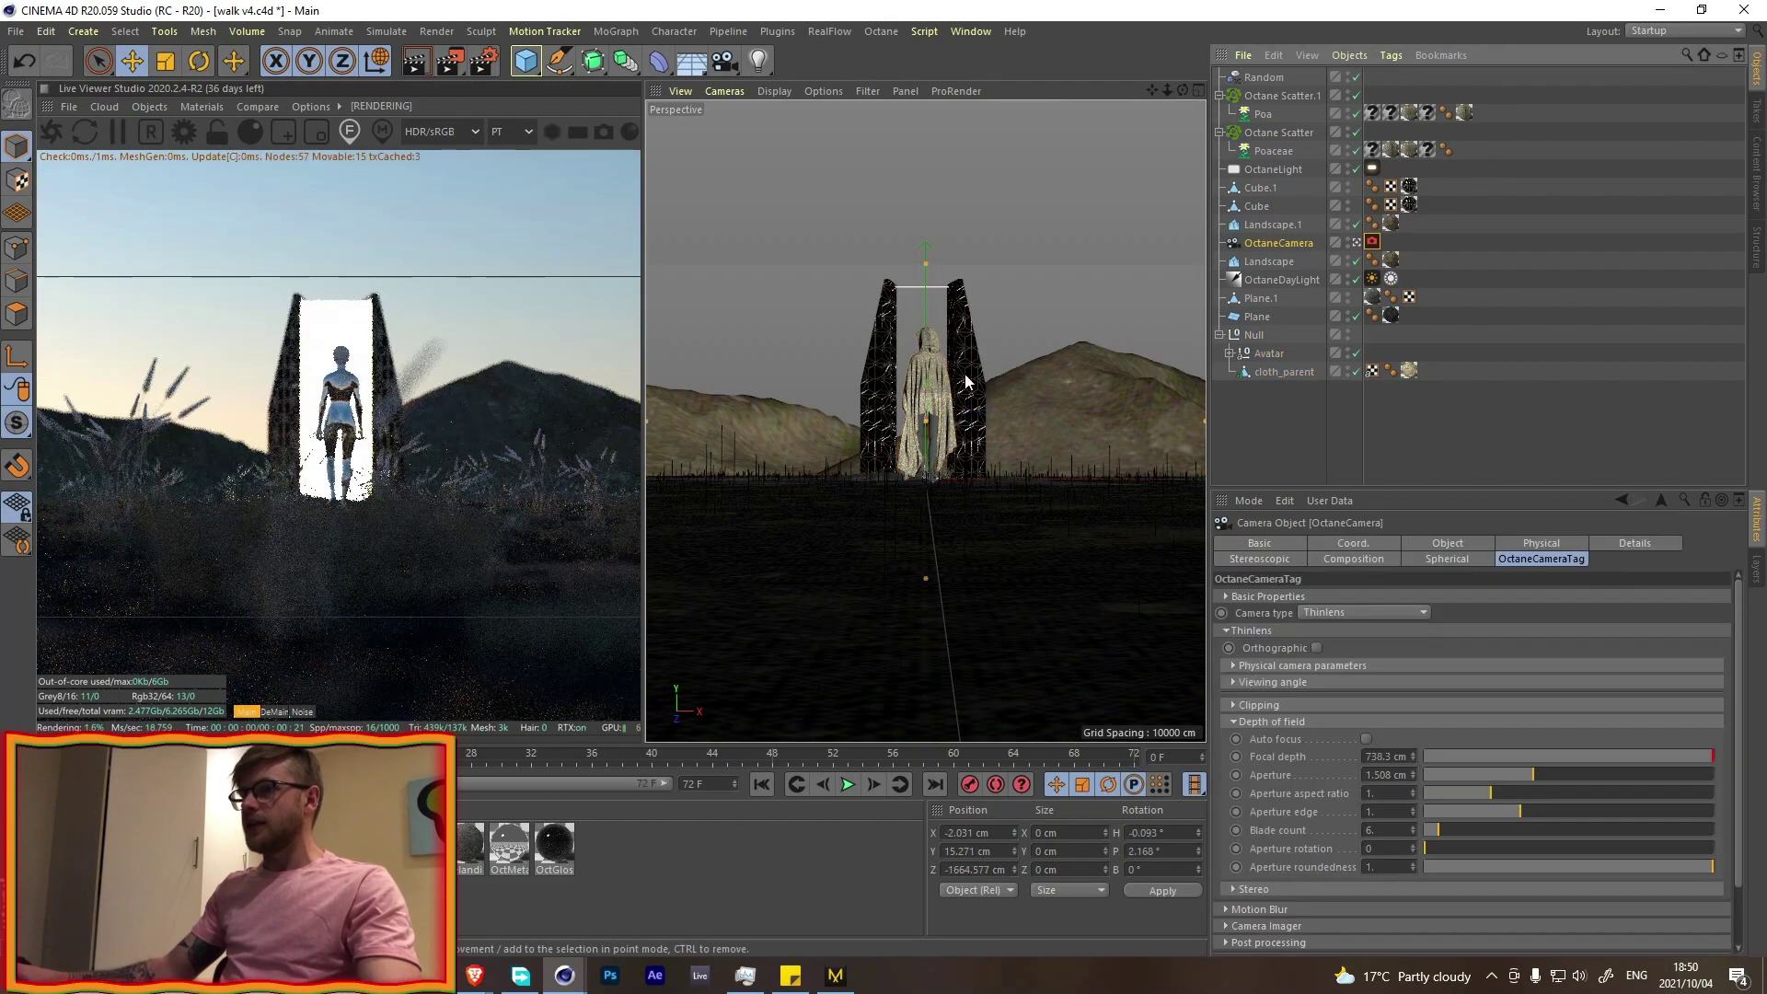
mouse_move(974, 524)
left_mouse_down("alt")
mouse_move(949, 364)
mouse_move(980, 518)
left_mouse_up("alt")
middle_click_drag(979, 515, 994, 576, "alt")
middle_click_drag(933, 402, 935, 420, "alt")
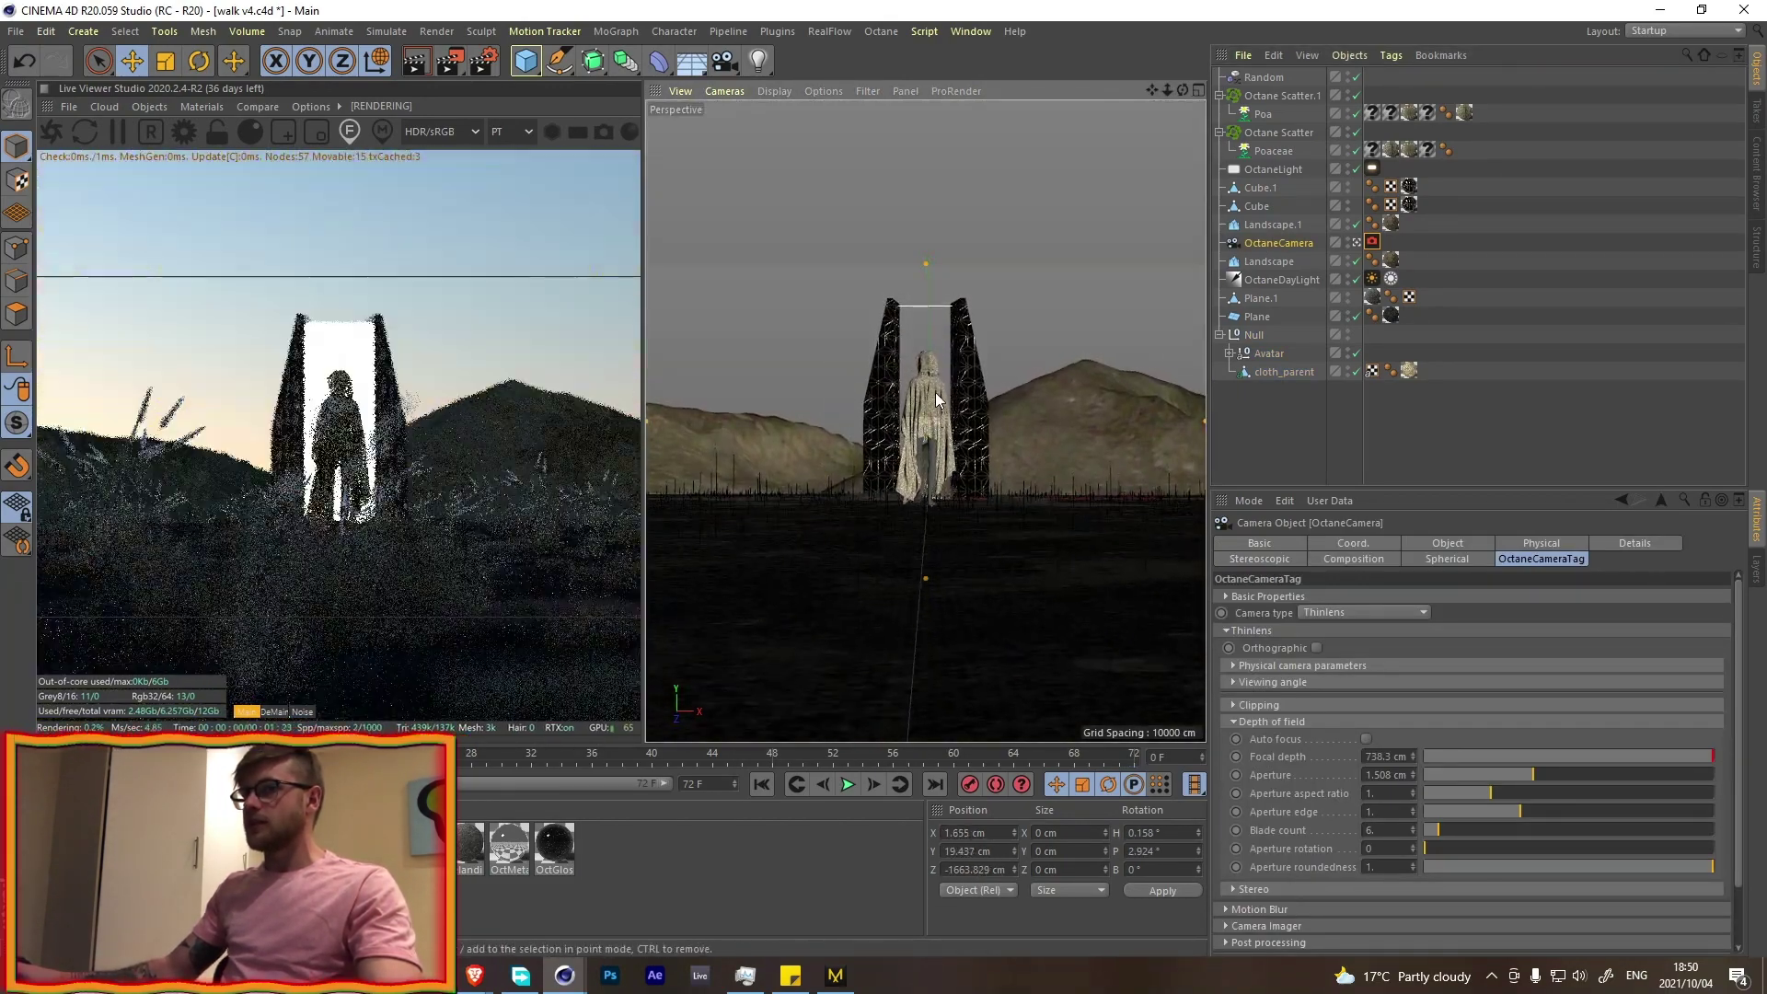
left_click_drag(935, 420, 932, 389, "alt")
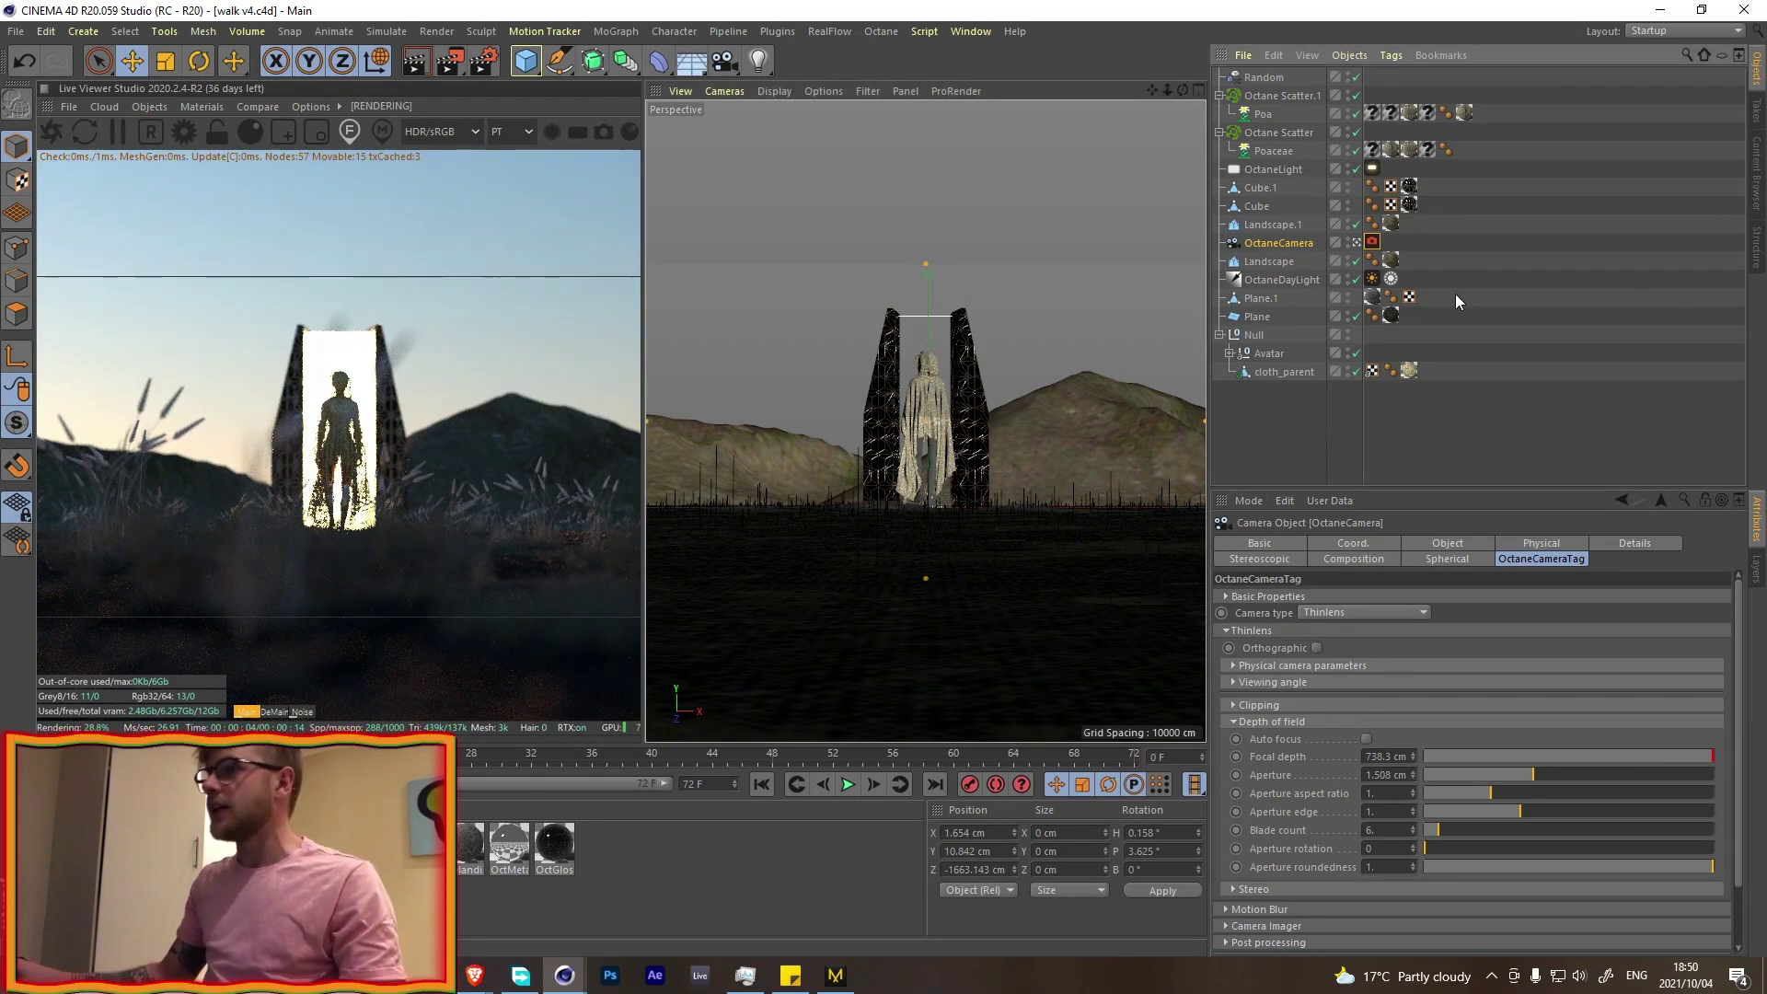
- Add a Helix spline and move it along Z to about 341 cm so it winds around the portal
left_click(1261, 455)
middle_click(965, 372)
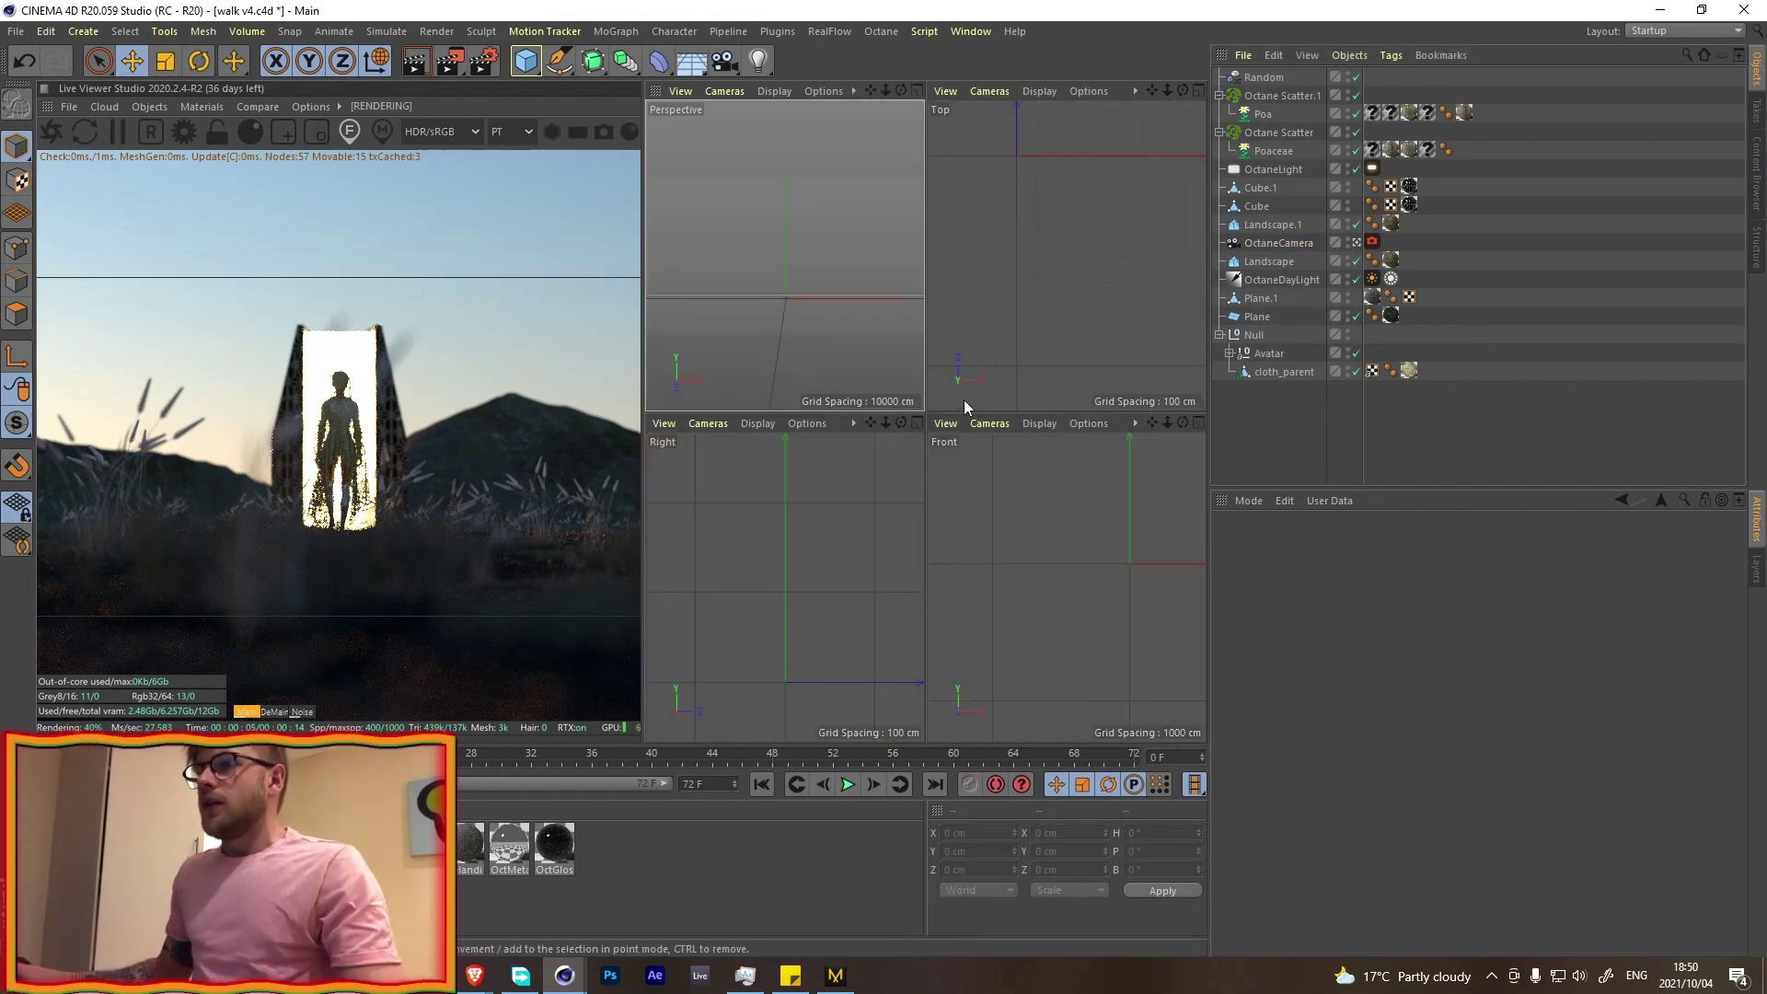
middle_click(1062, 311)
scroll(943, 356, "up", 6)
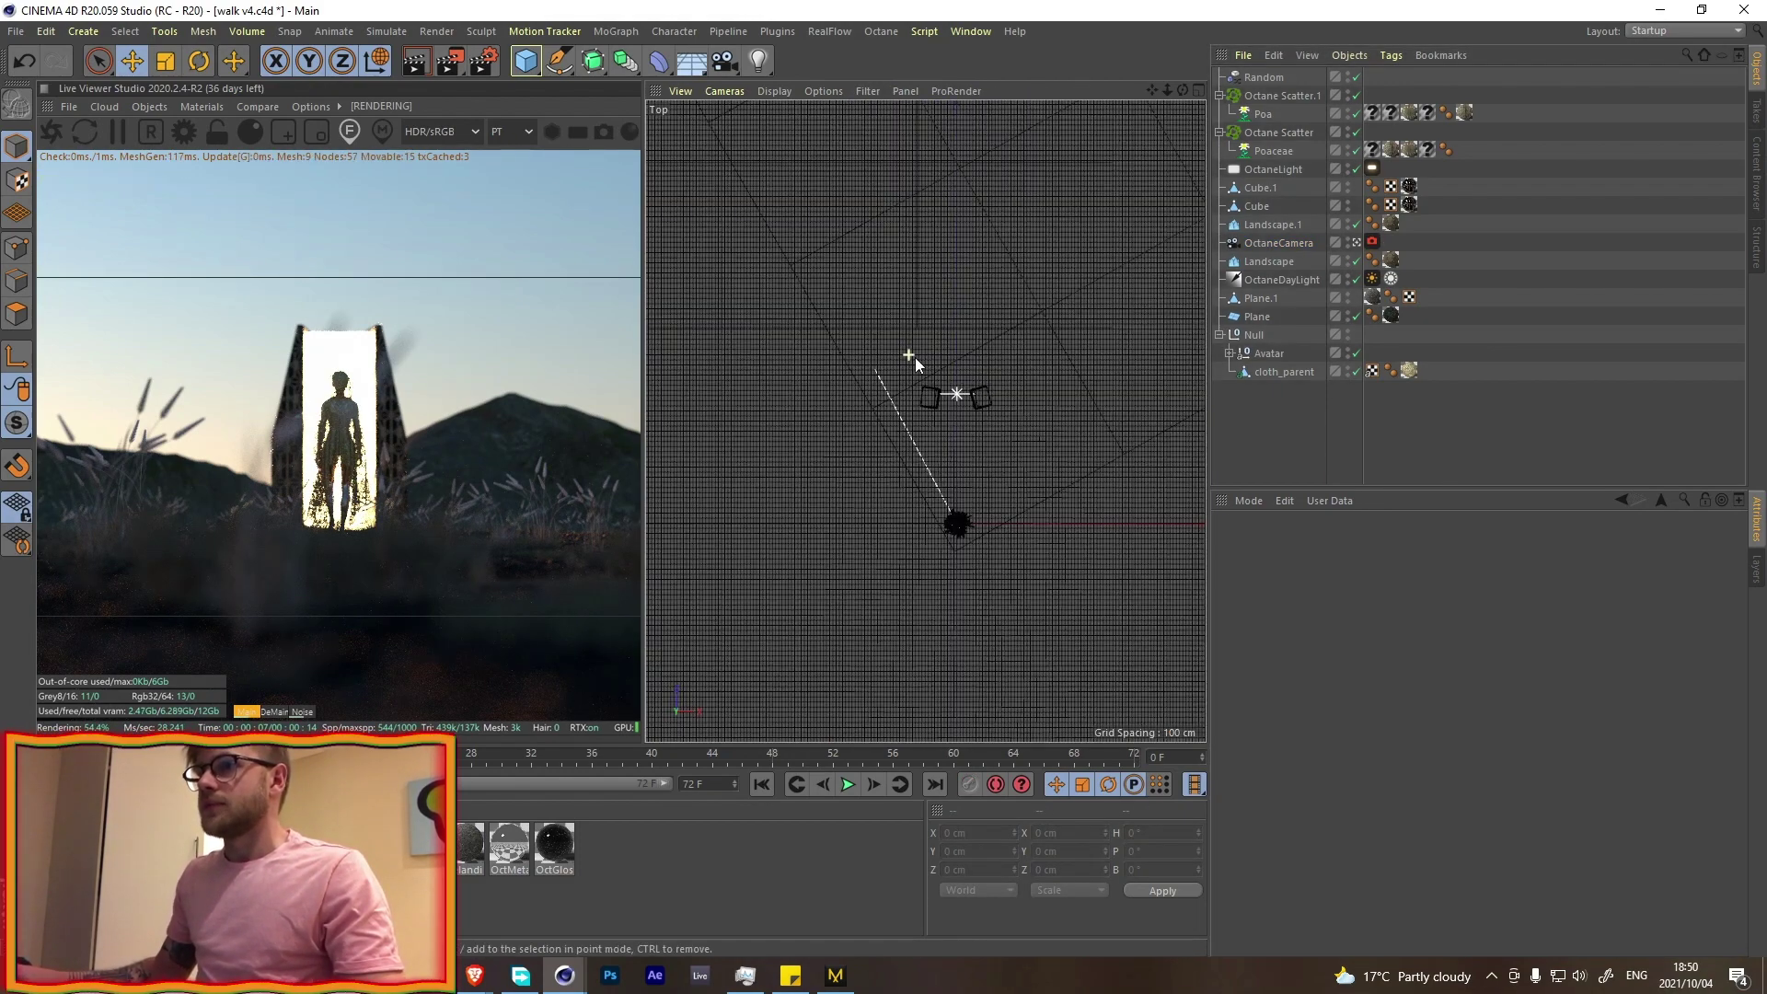
left_click(568, 57)
left_click(757, 159)
left_click_drag(965, 481, 977, 338)
middle_click(976, 375)
middle_click(864, 295)
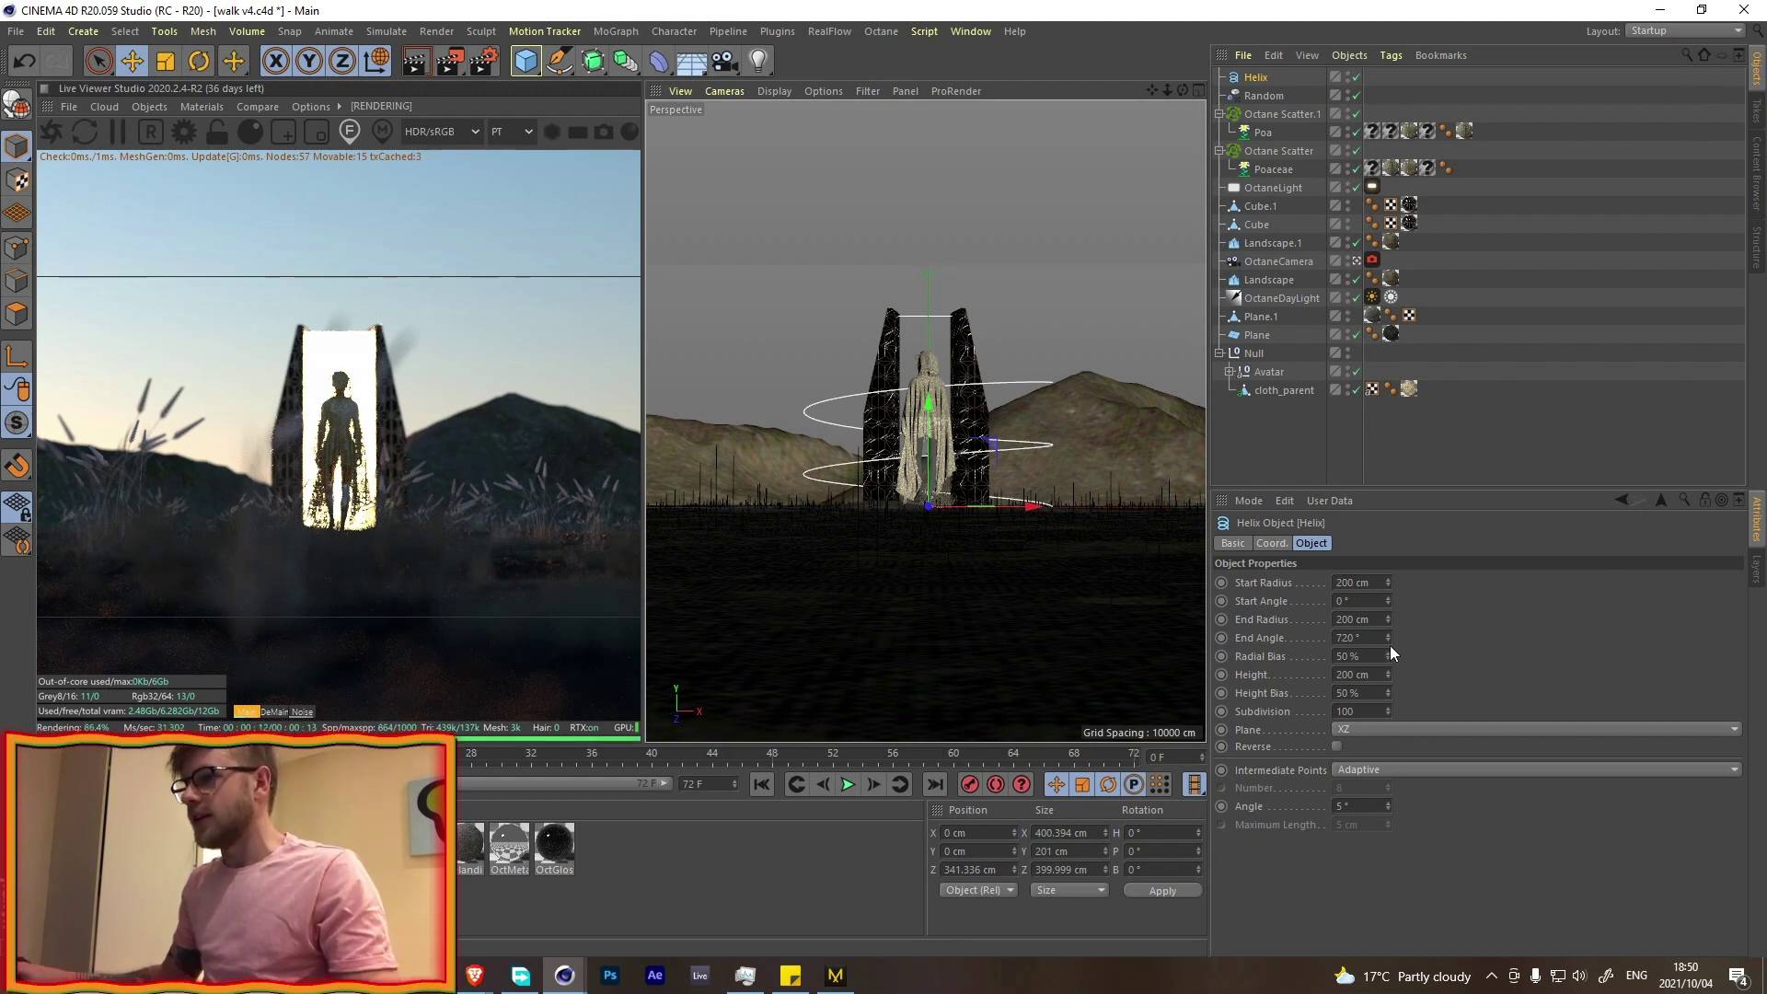
- Shape the Helix with a 399 cm start radius, 0 cm end radius, 777° end angle and 476 cm height
left_click_drag(1389, 673, 1386, 612)
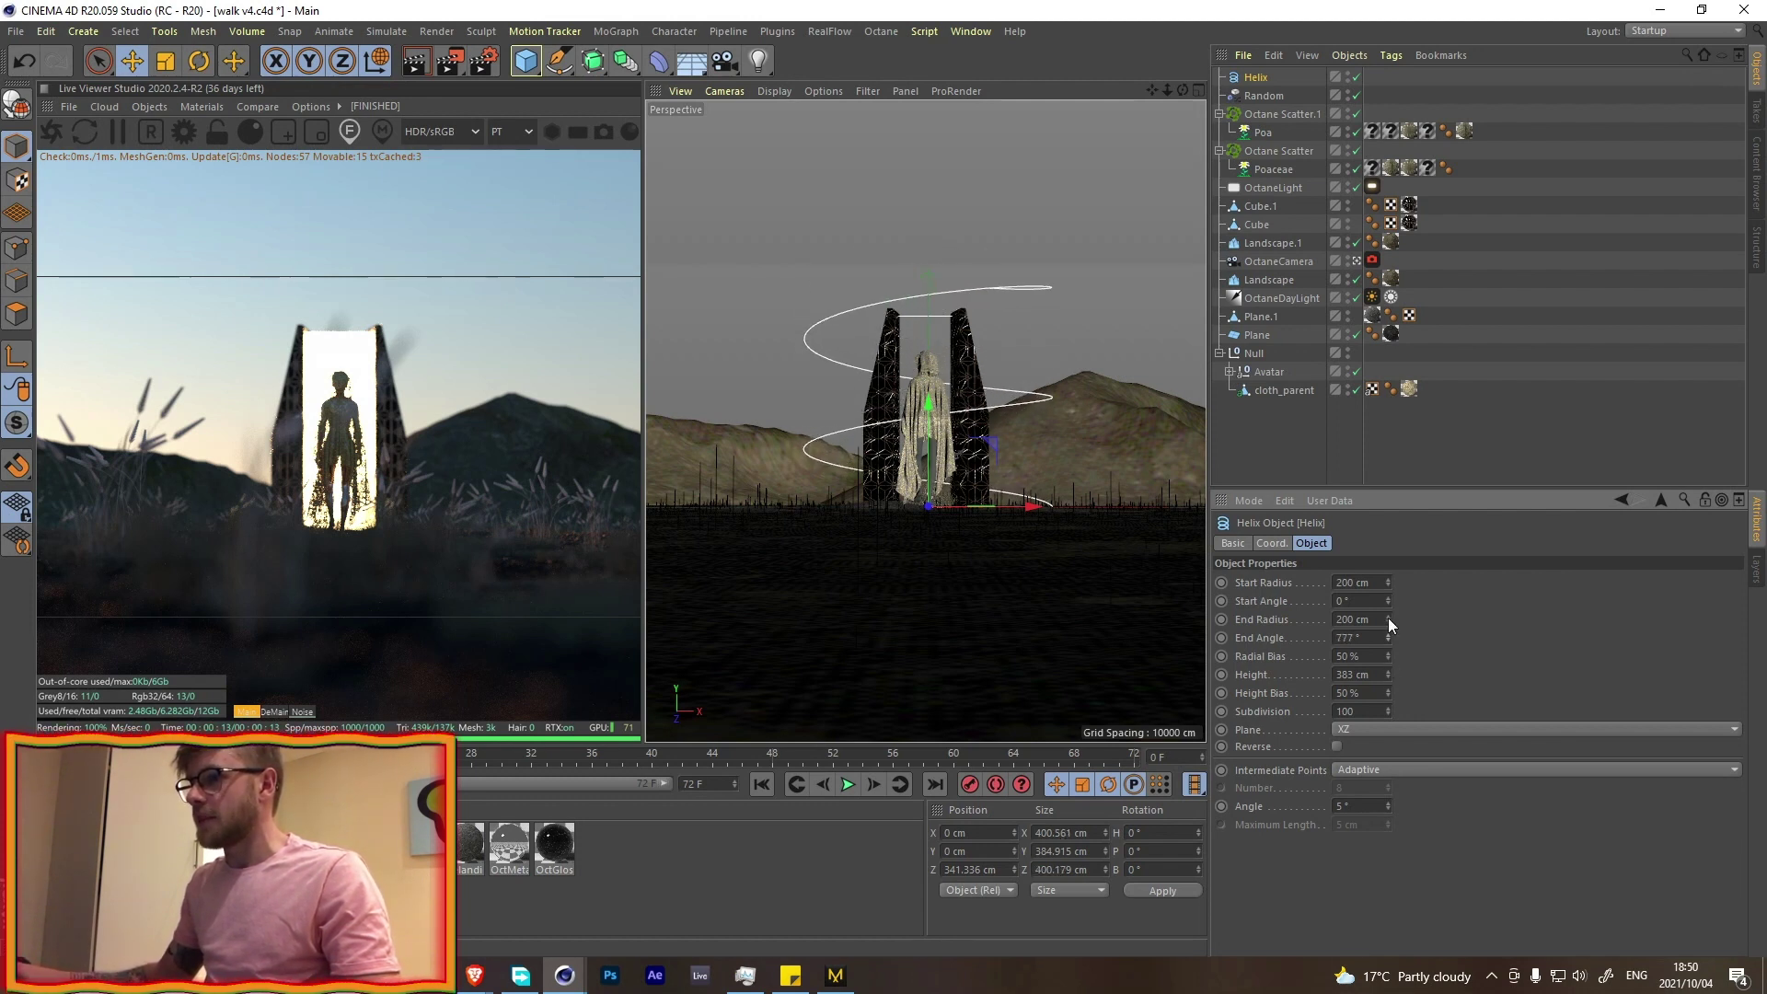
left_click_drag(1389, 582, 1389, 529)
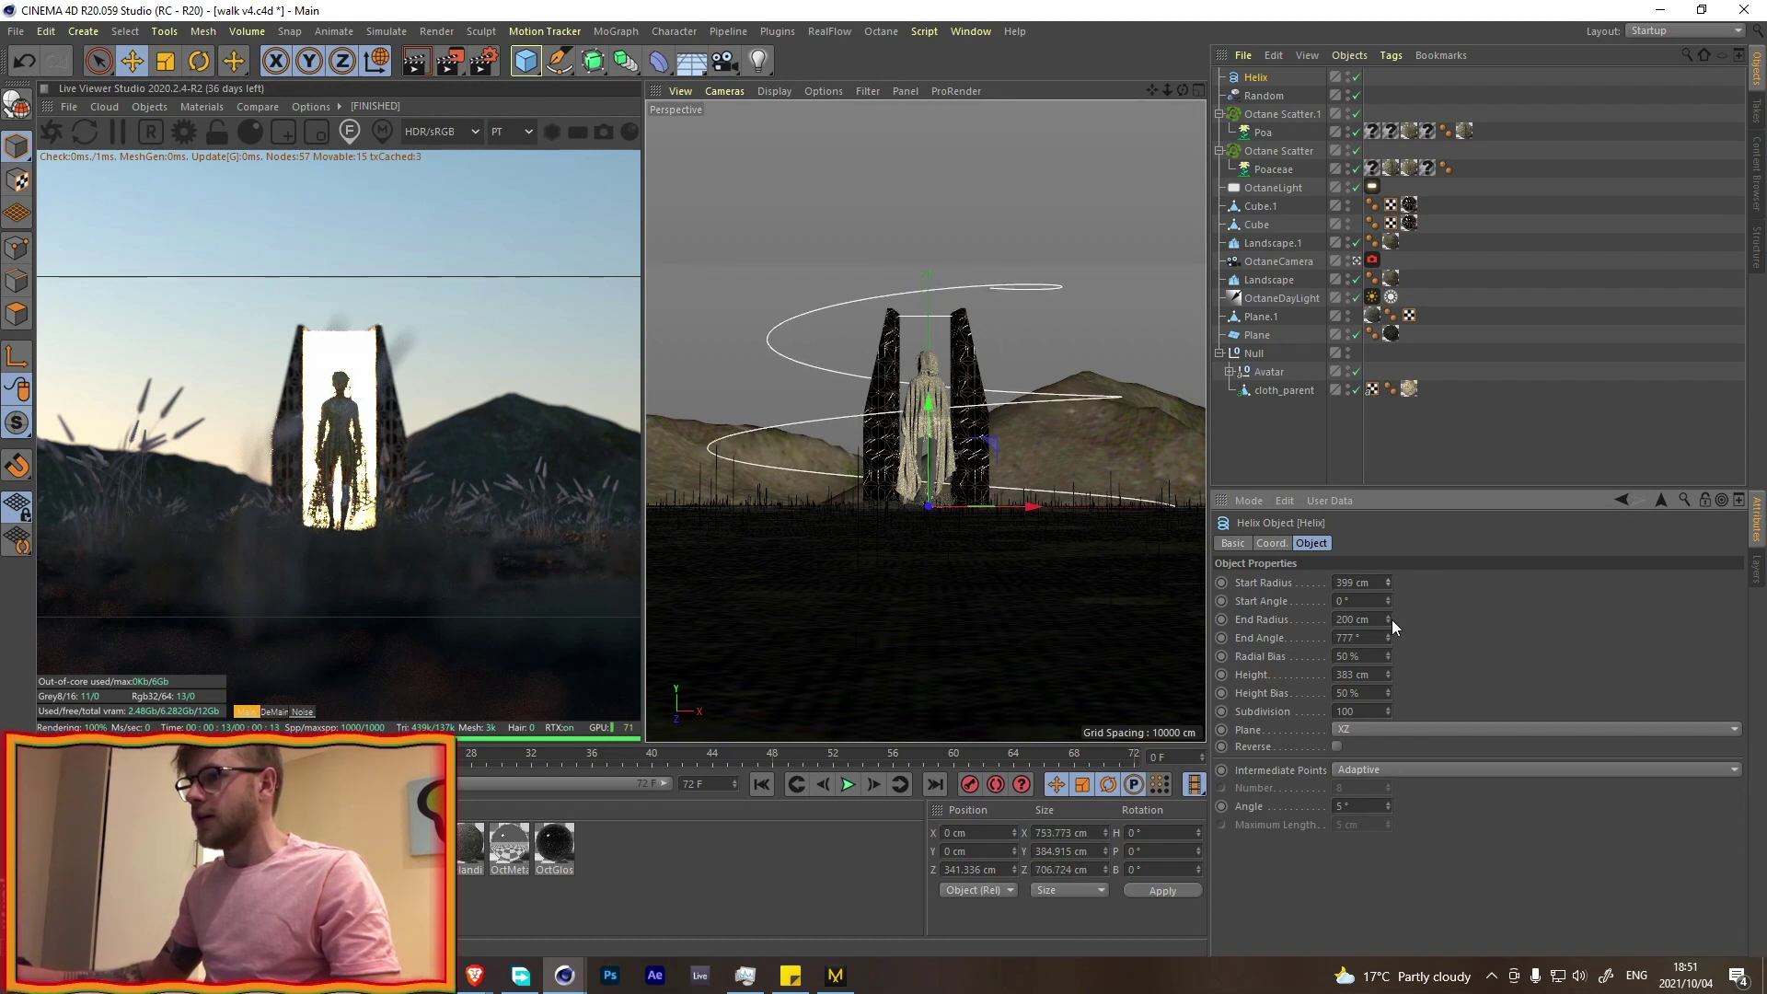
mouse_move(1391, 620)
left_mouse_down()
mouse_move(1388, 666)
mouse_move(1388, 641)
left_mouse_up()
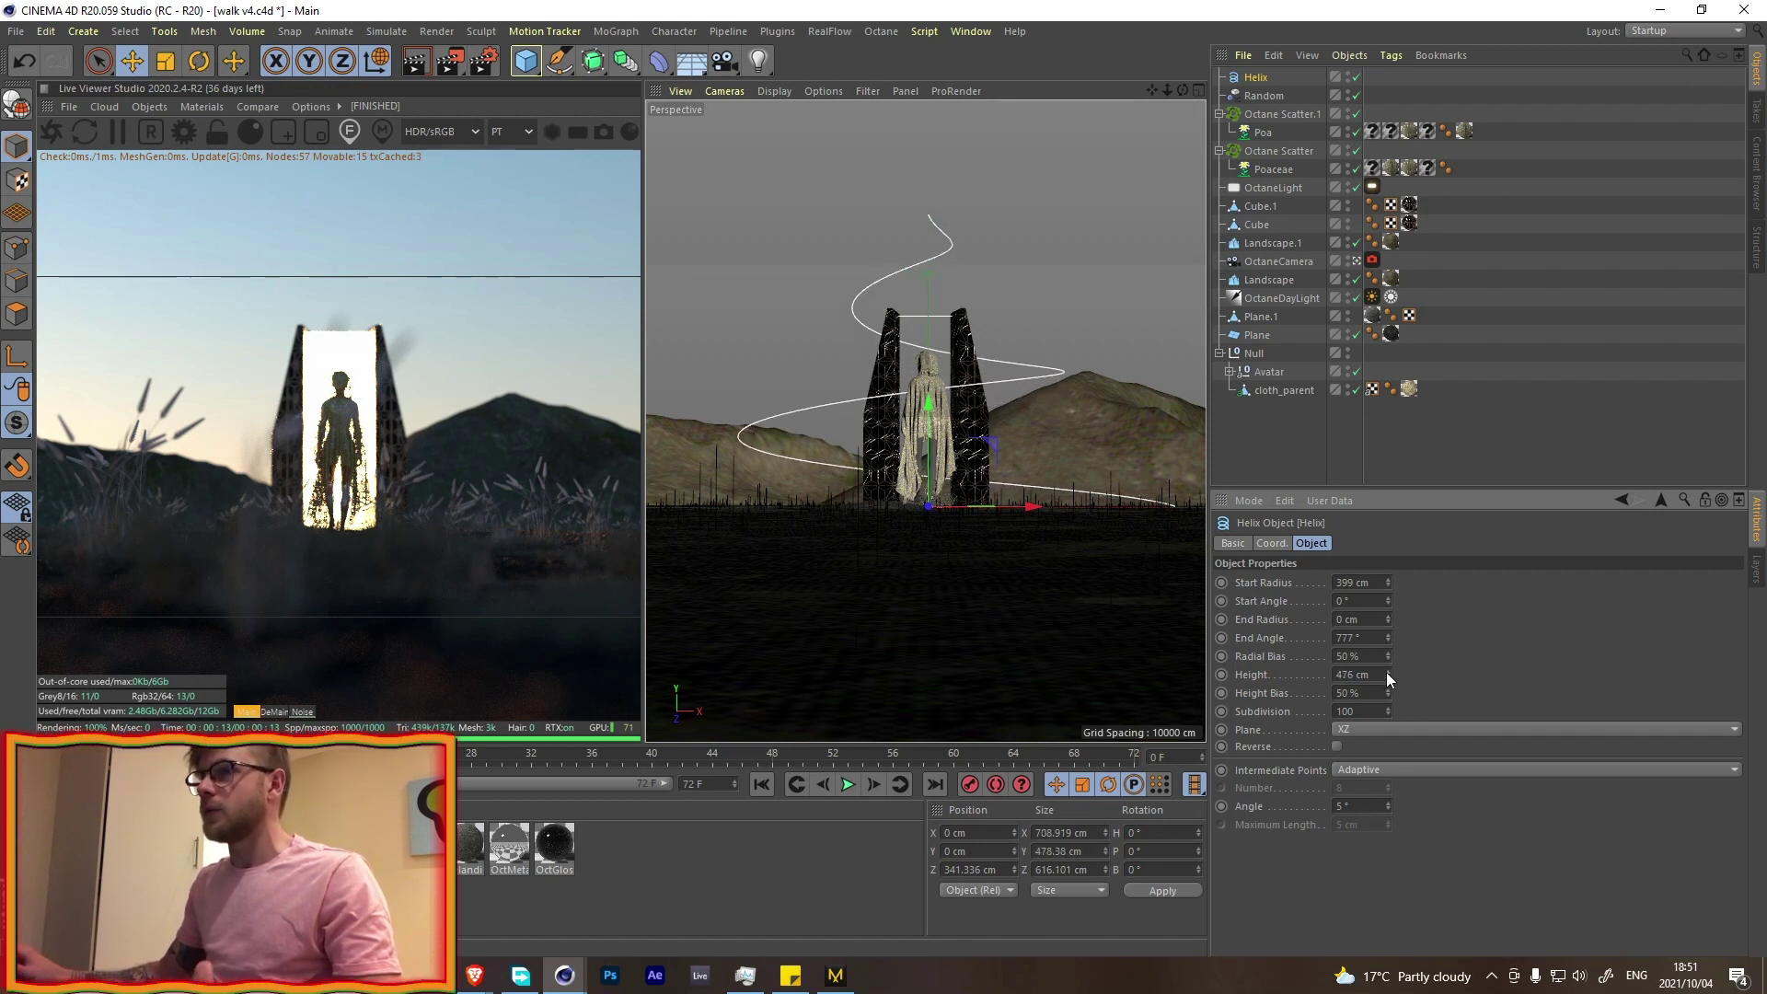
left_click(1248, 393)
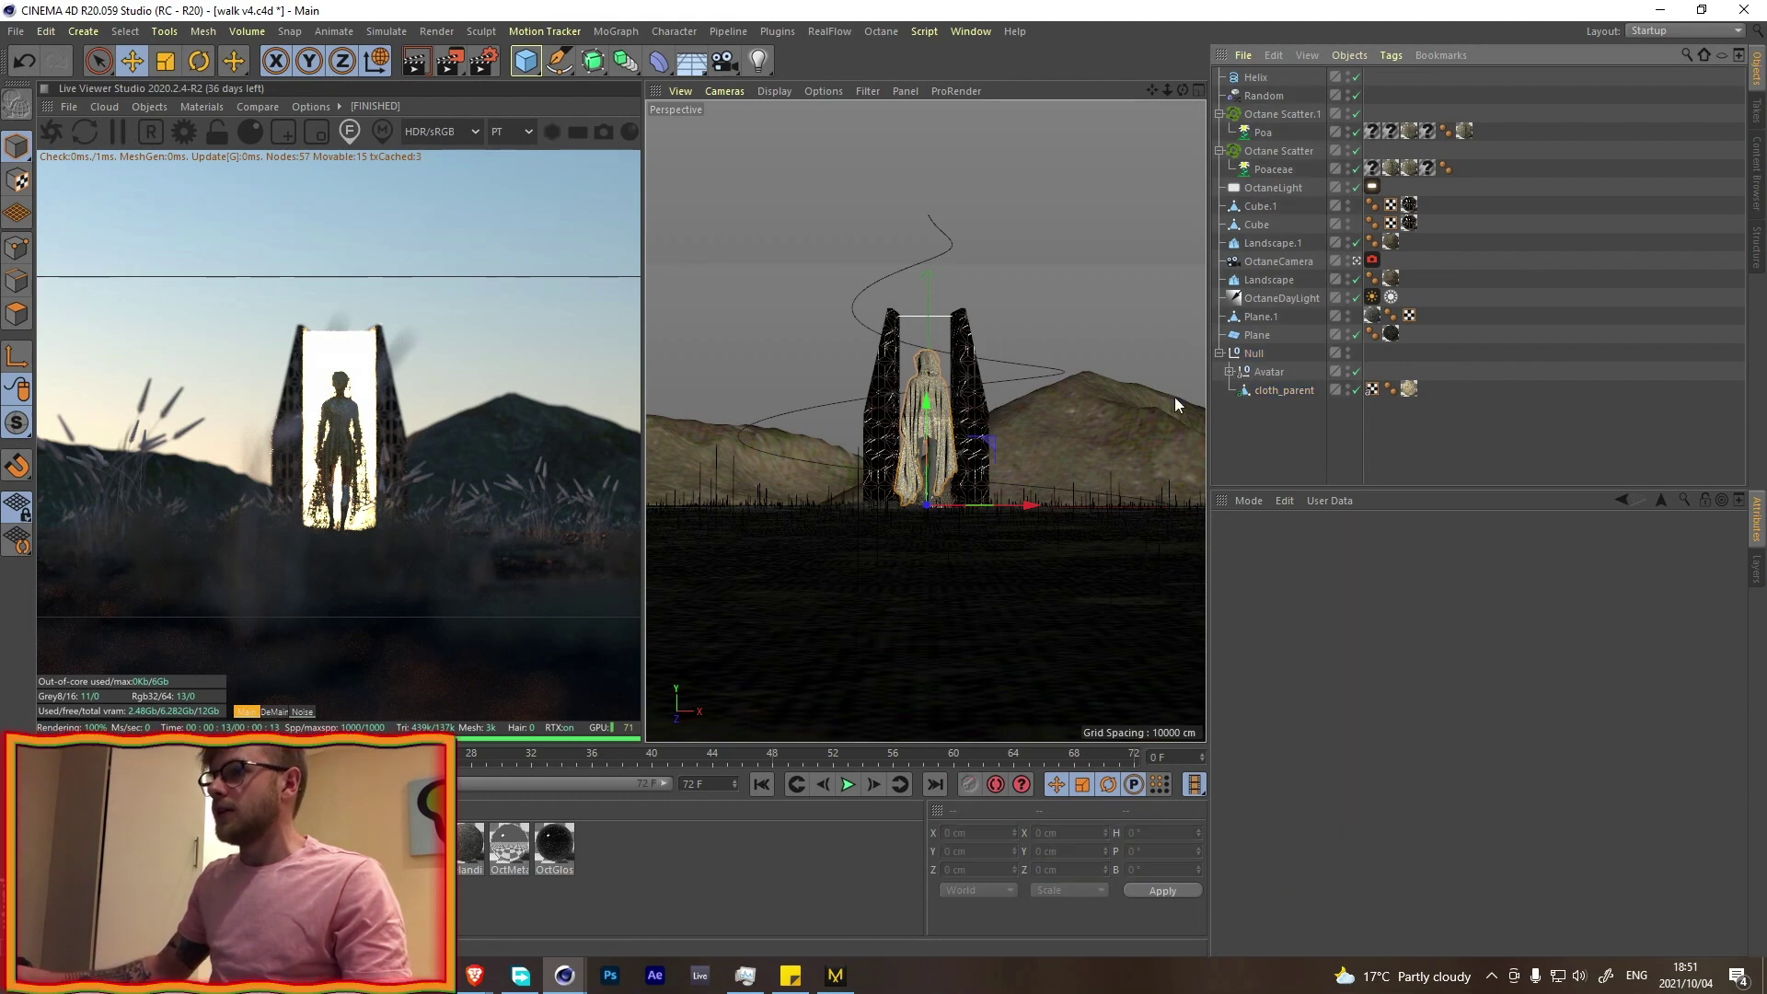
- Create a MoGraph Cloner and a Forester Rock, and make the rock a child of the Cloner
left_click(616, 31)
left_click(654, 226)
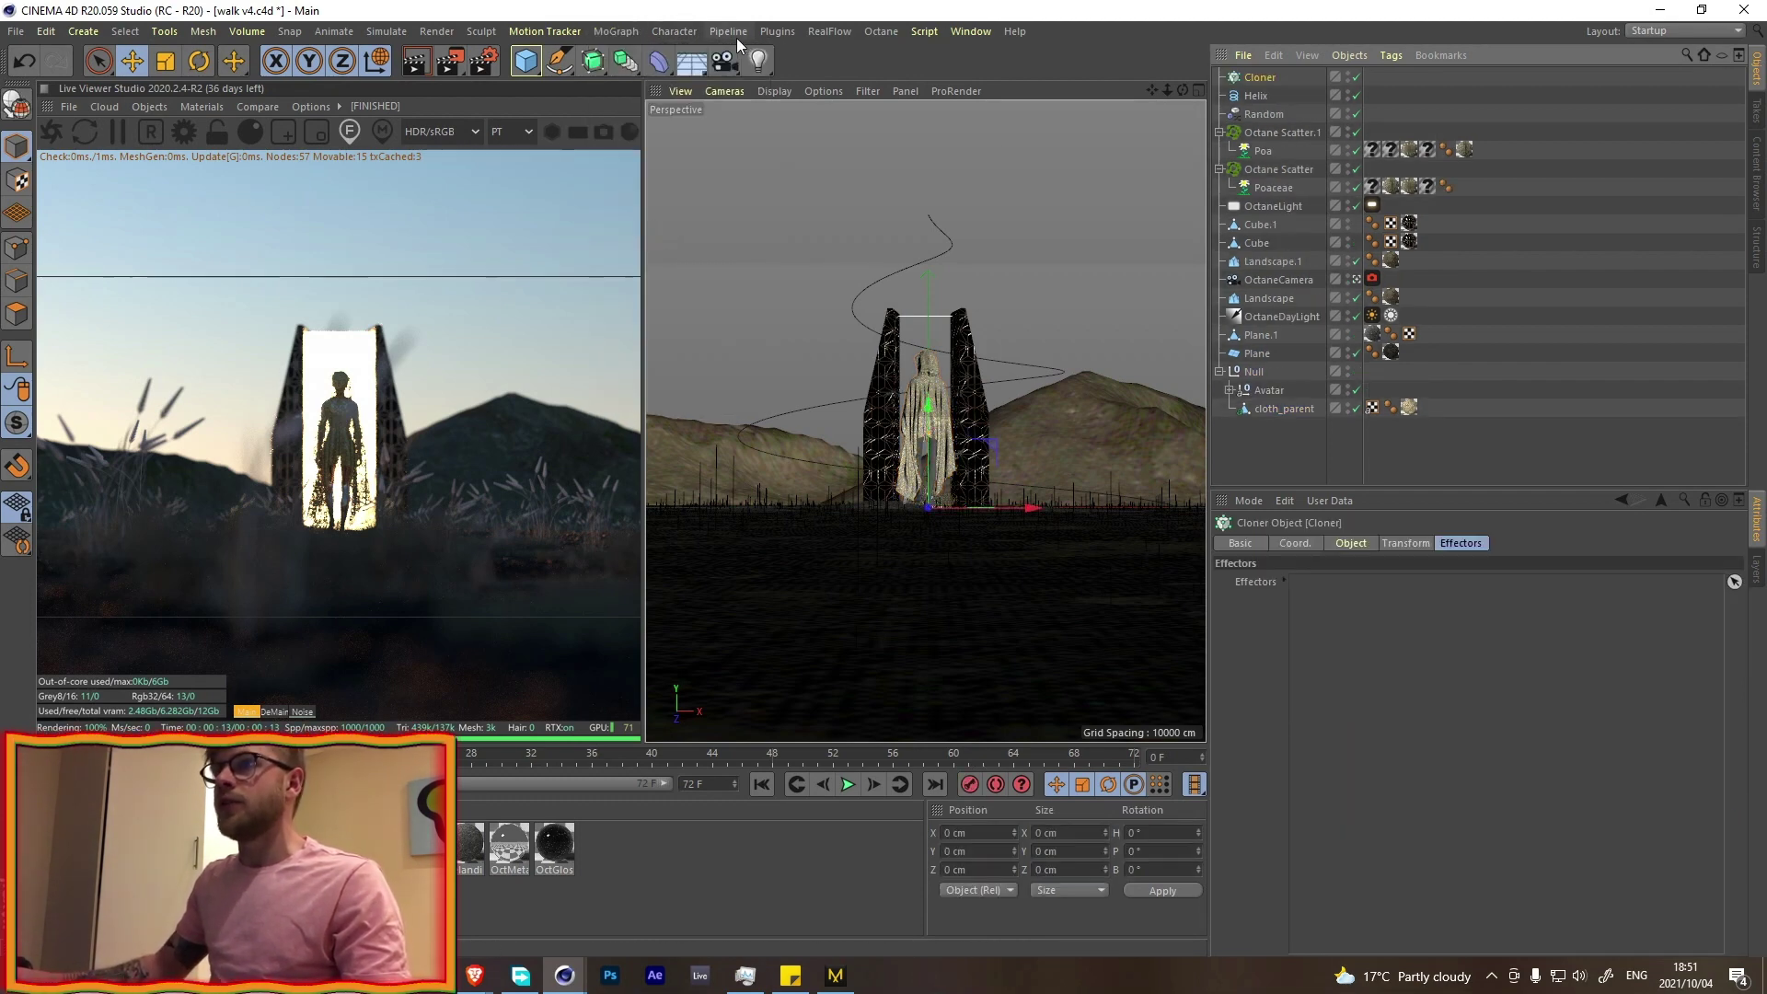
left_click(781, 32)
mouse_move(820, 108)
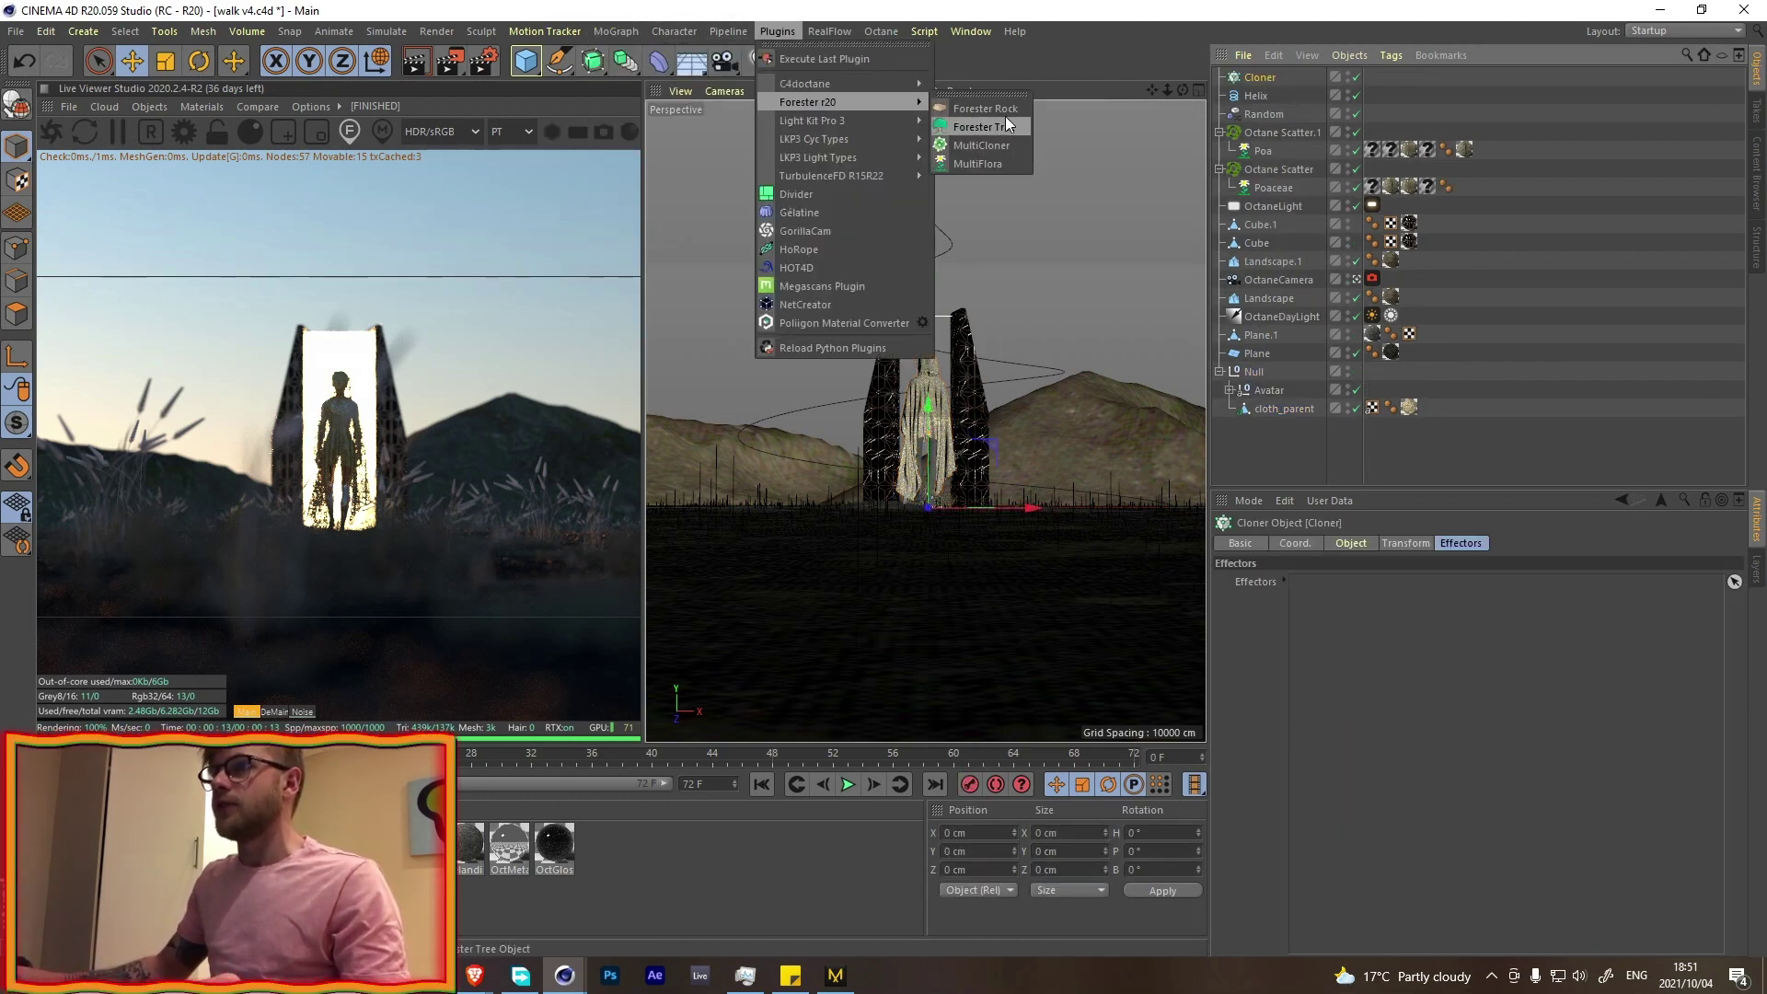
left_click(1004, 110)
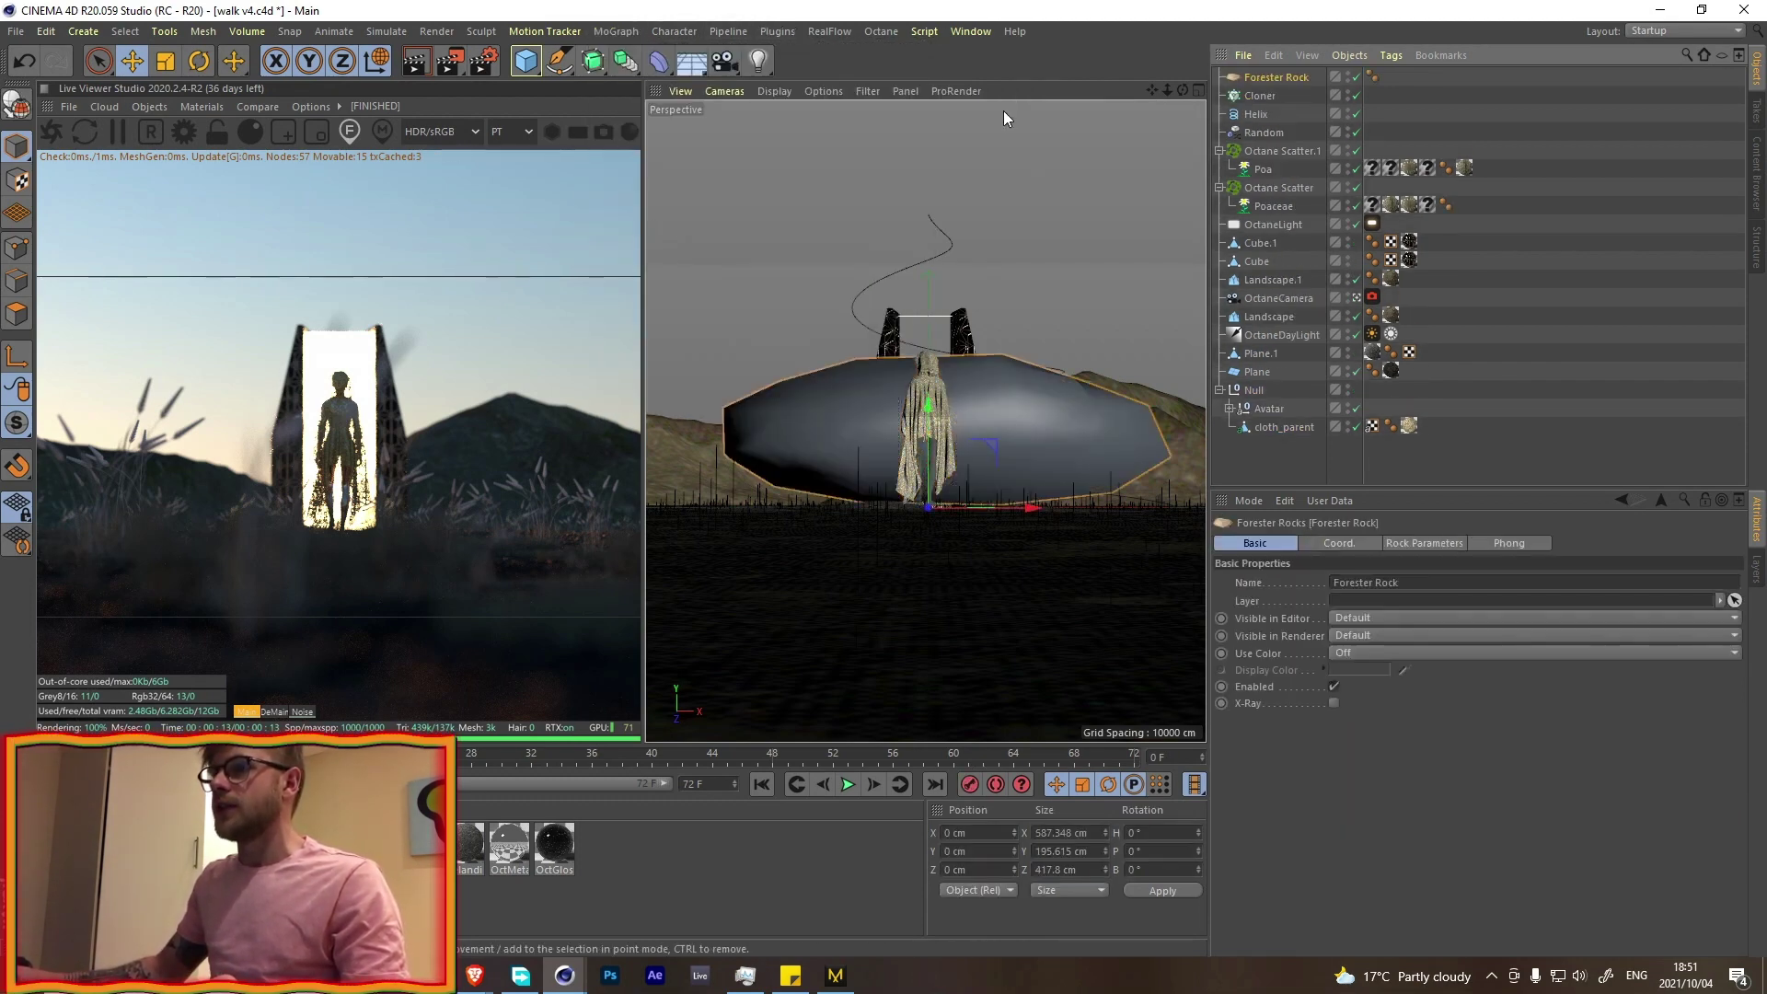
left_click(1339, 543)
left_click_drag(1274, 79, 1261, 92)
- Set the Cloner's clone scale to 0.2 on X, Y and Z
left_click(1405, 545)
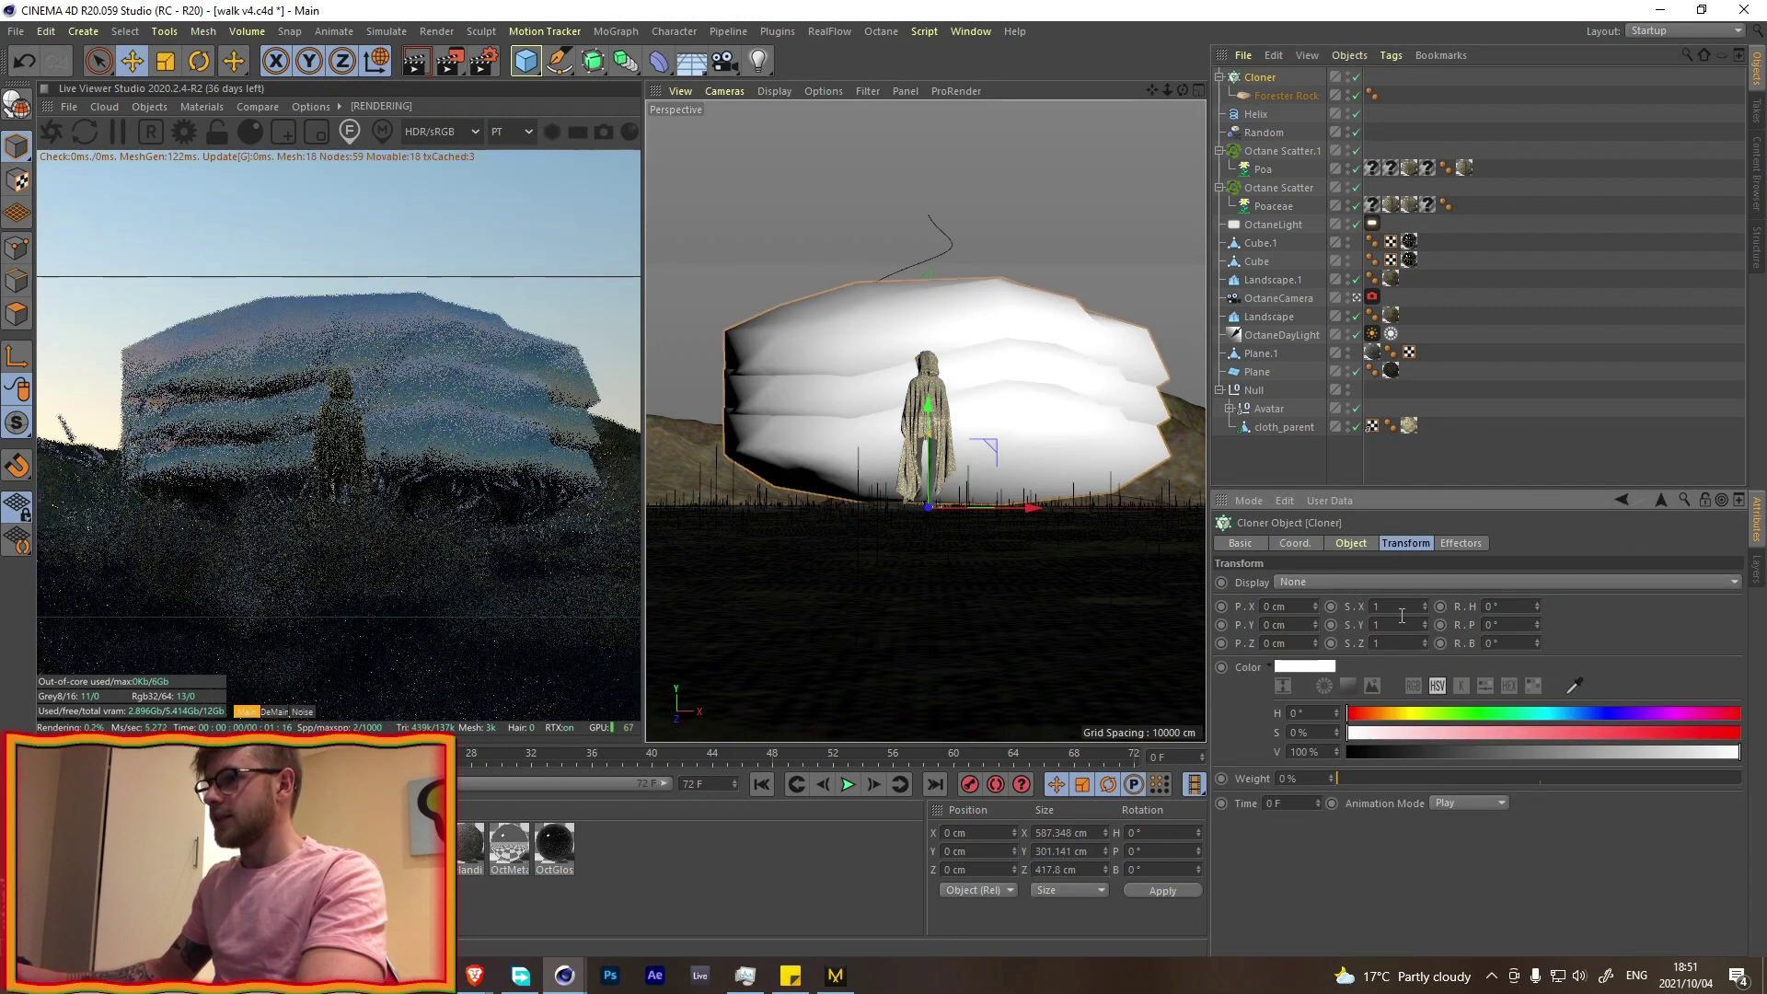
left_click_drag(1398, 609, 1377, 629)
type(".2")
key("Tab")
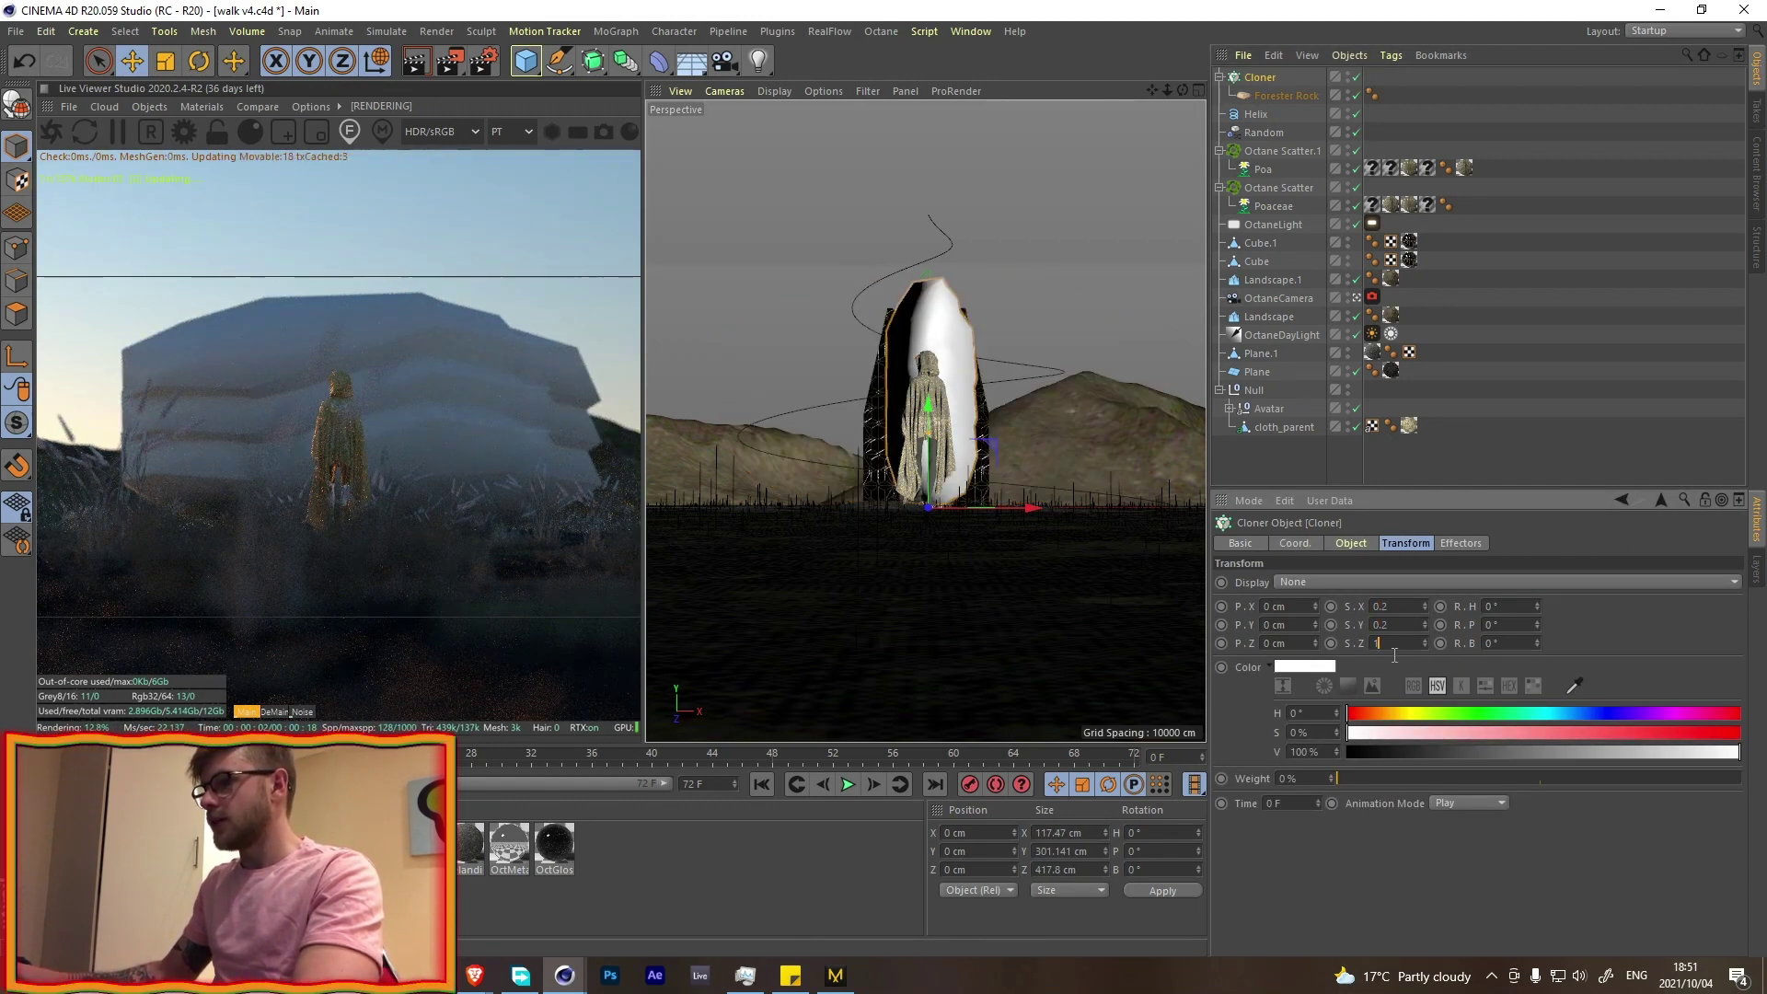
type(".2")
key("Tab")
type(".2")
key("Return")
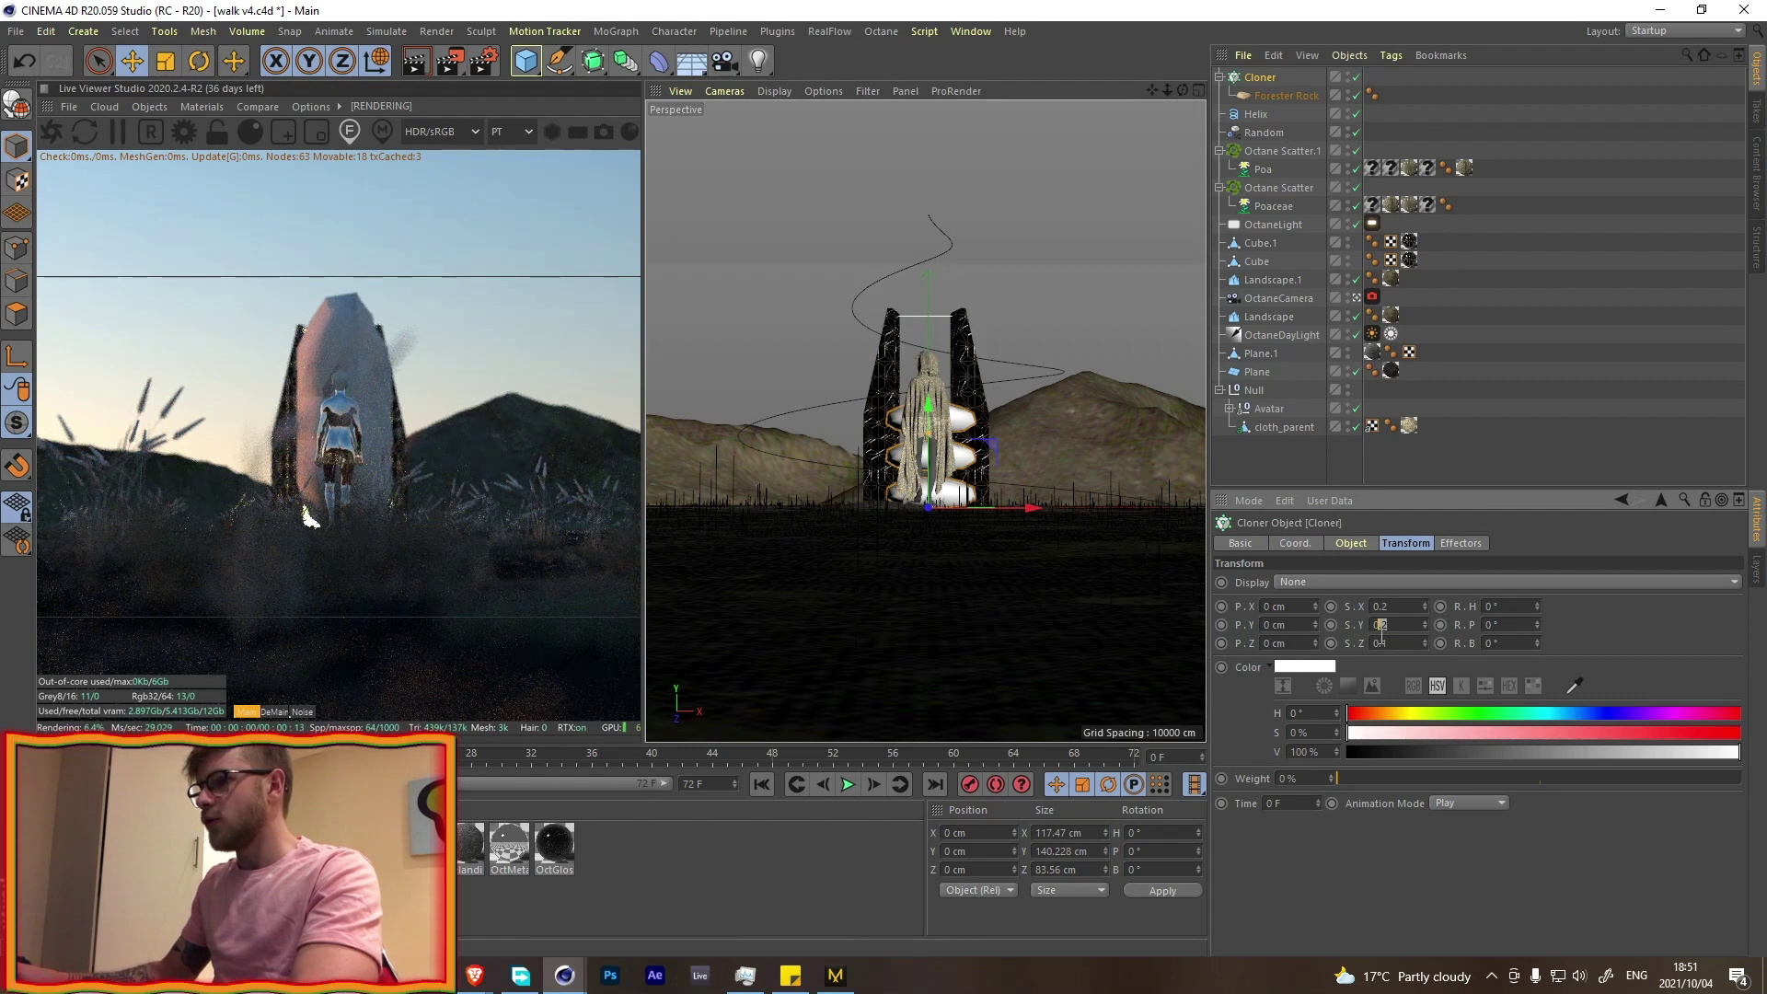
- Shrink the Cloner's rocks to a scale of 0.1 on all three axes
type(".1")
key("shift+Tab")
type(".1")
key("Return")
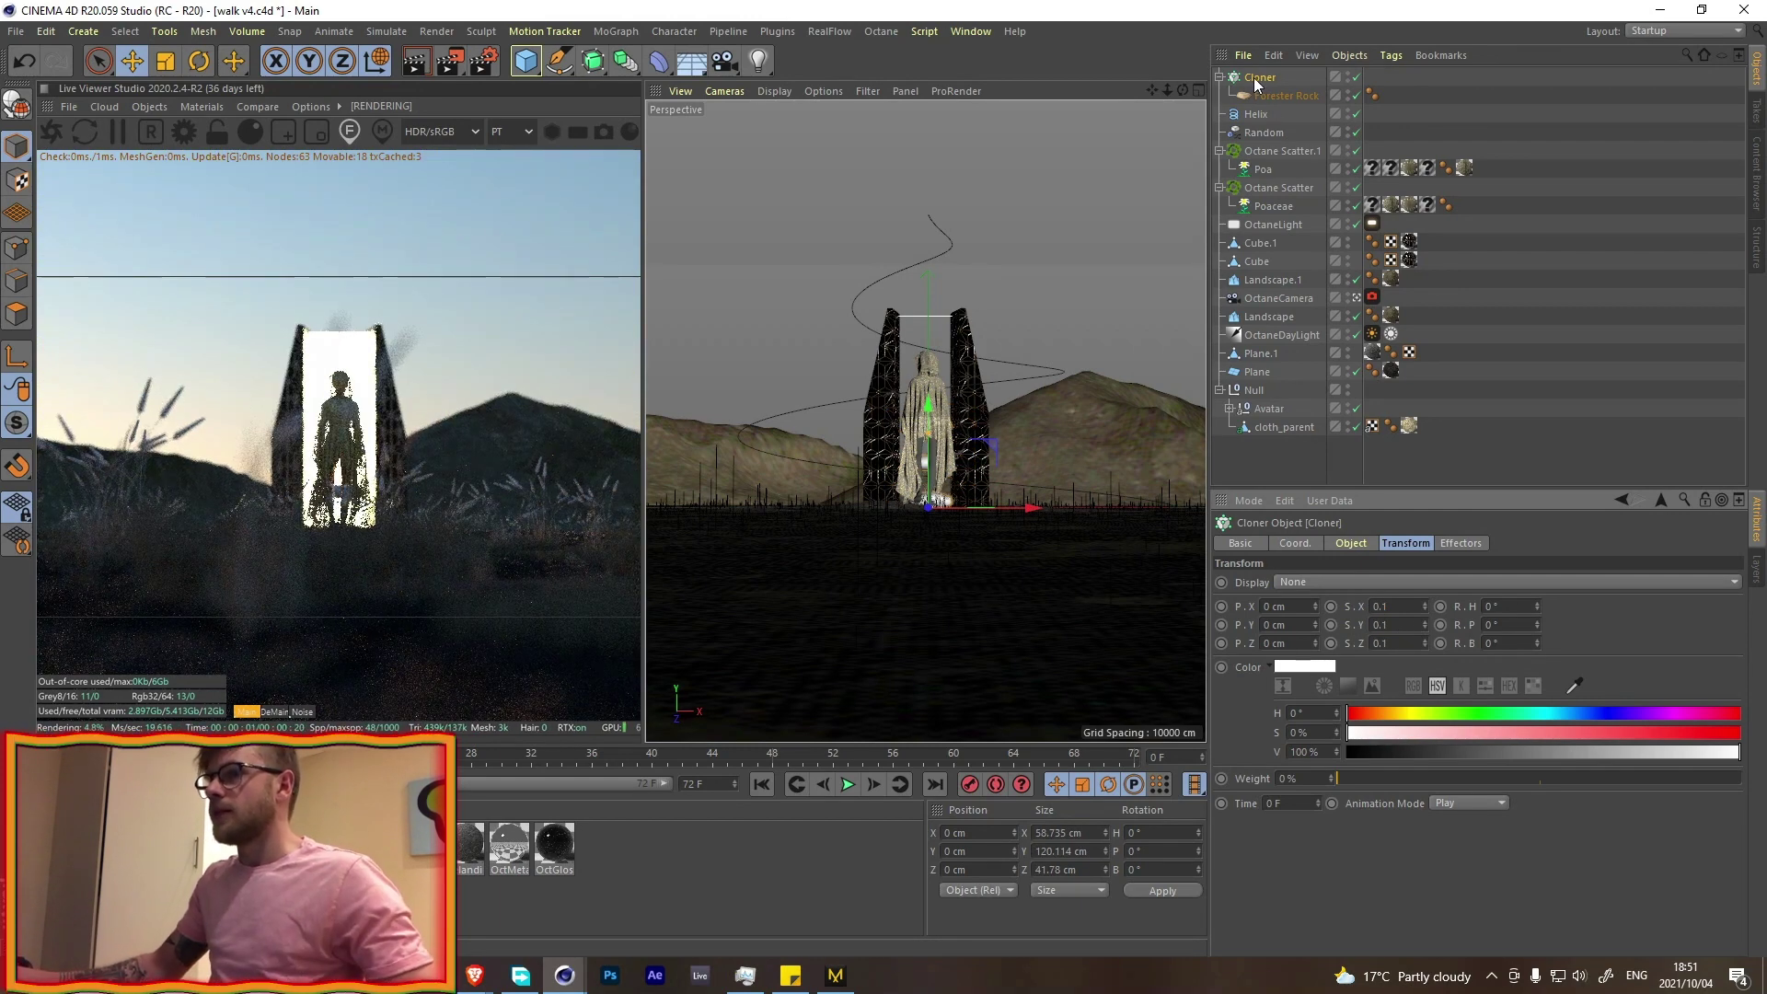
- Switch the Cloner to Object mode and distribute the rocks along the Helix spline
left_click(1353, 543)
left_click(1326, 588)
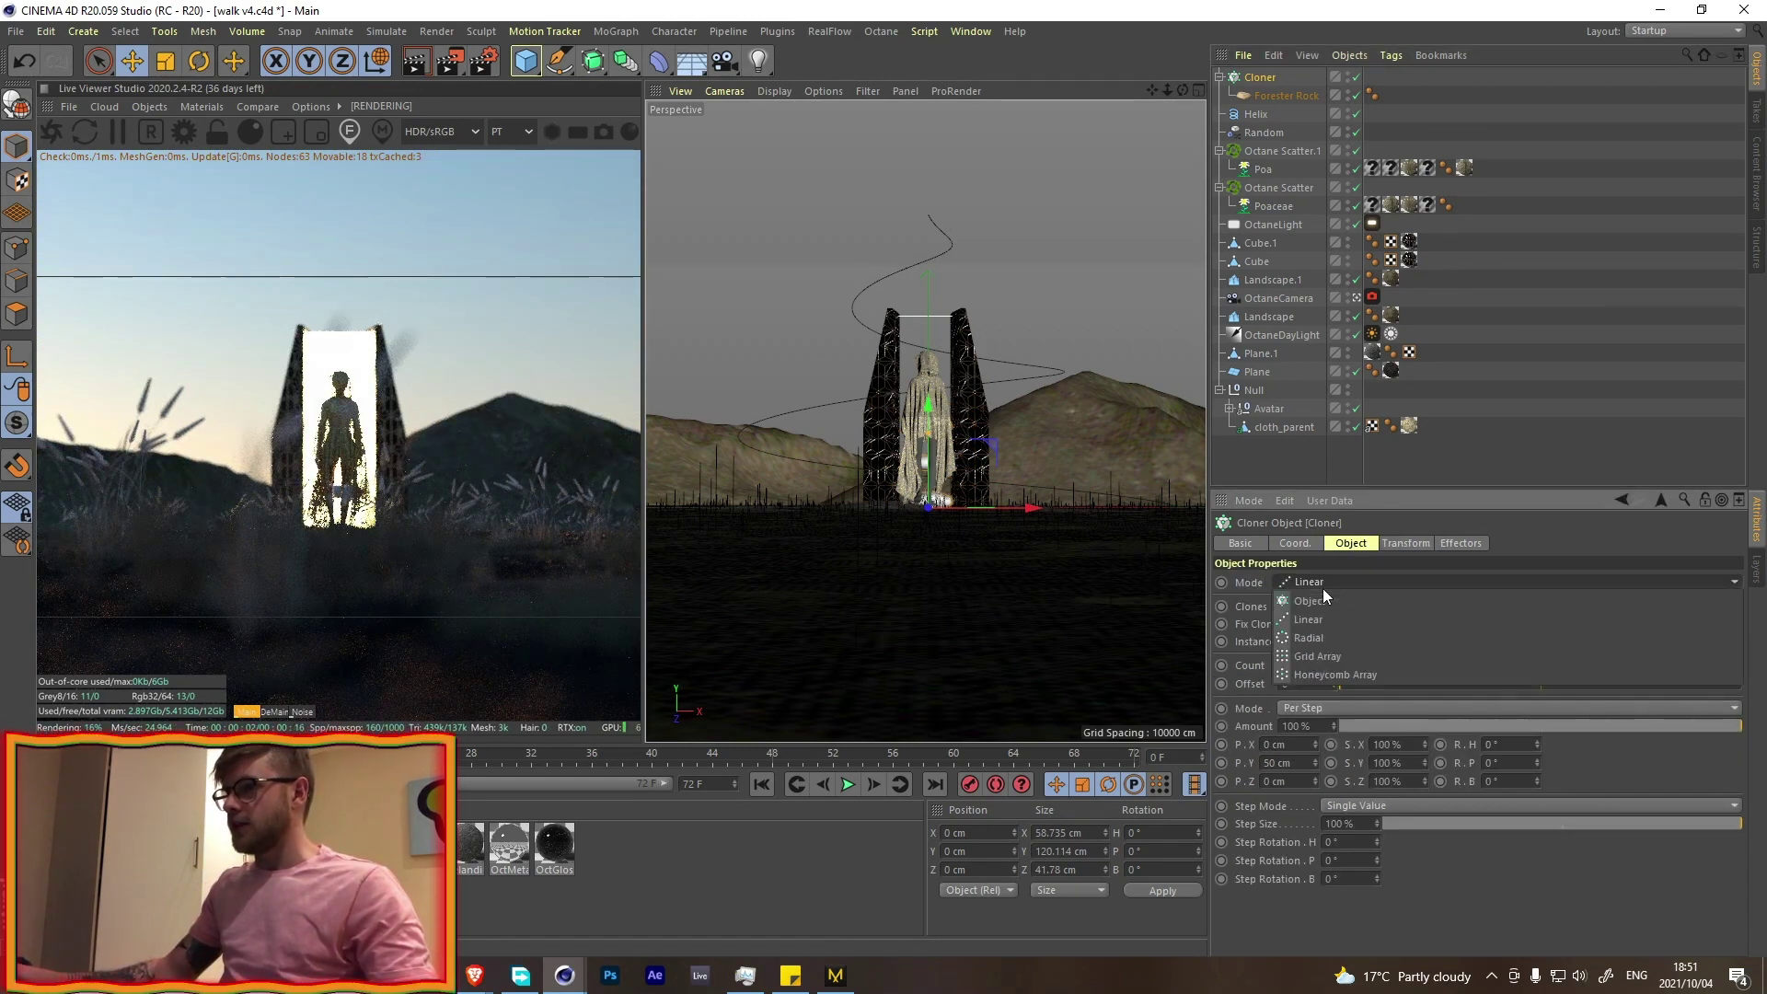
left_click(1324, 600)
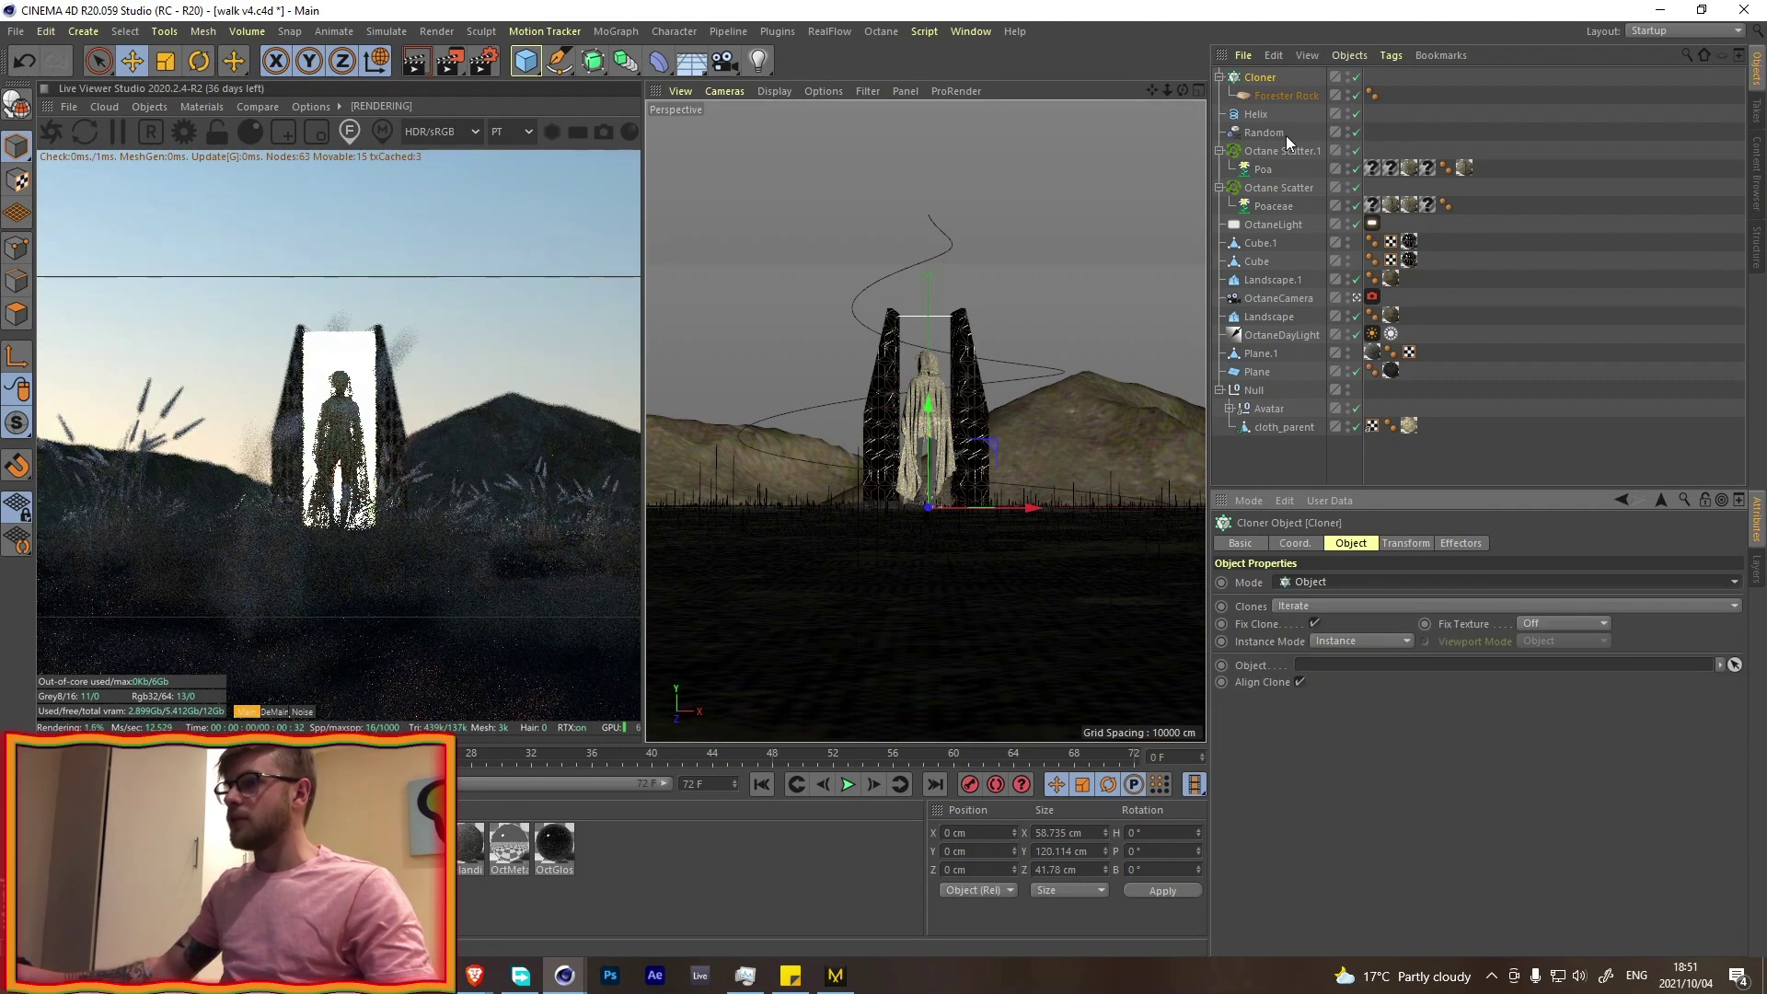
left_click_drag(1258, 115, 1362, 614)
left_click_drag(1325, 674, 1323, 672)
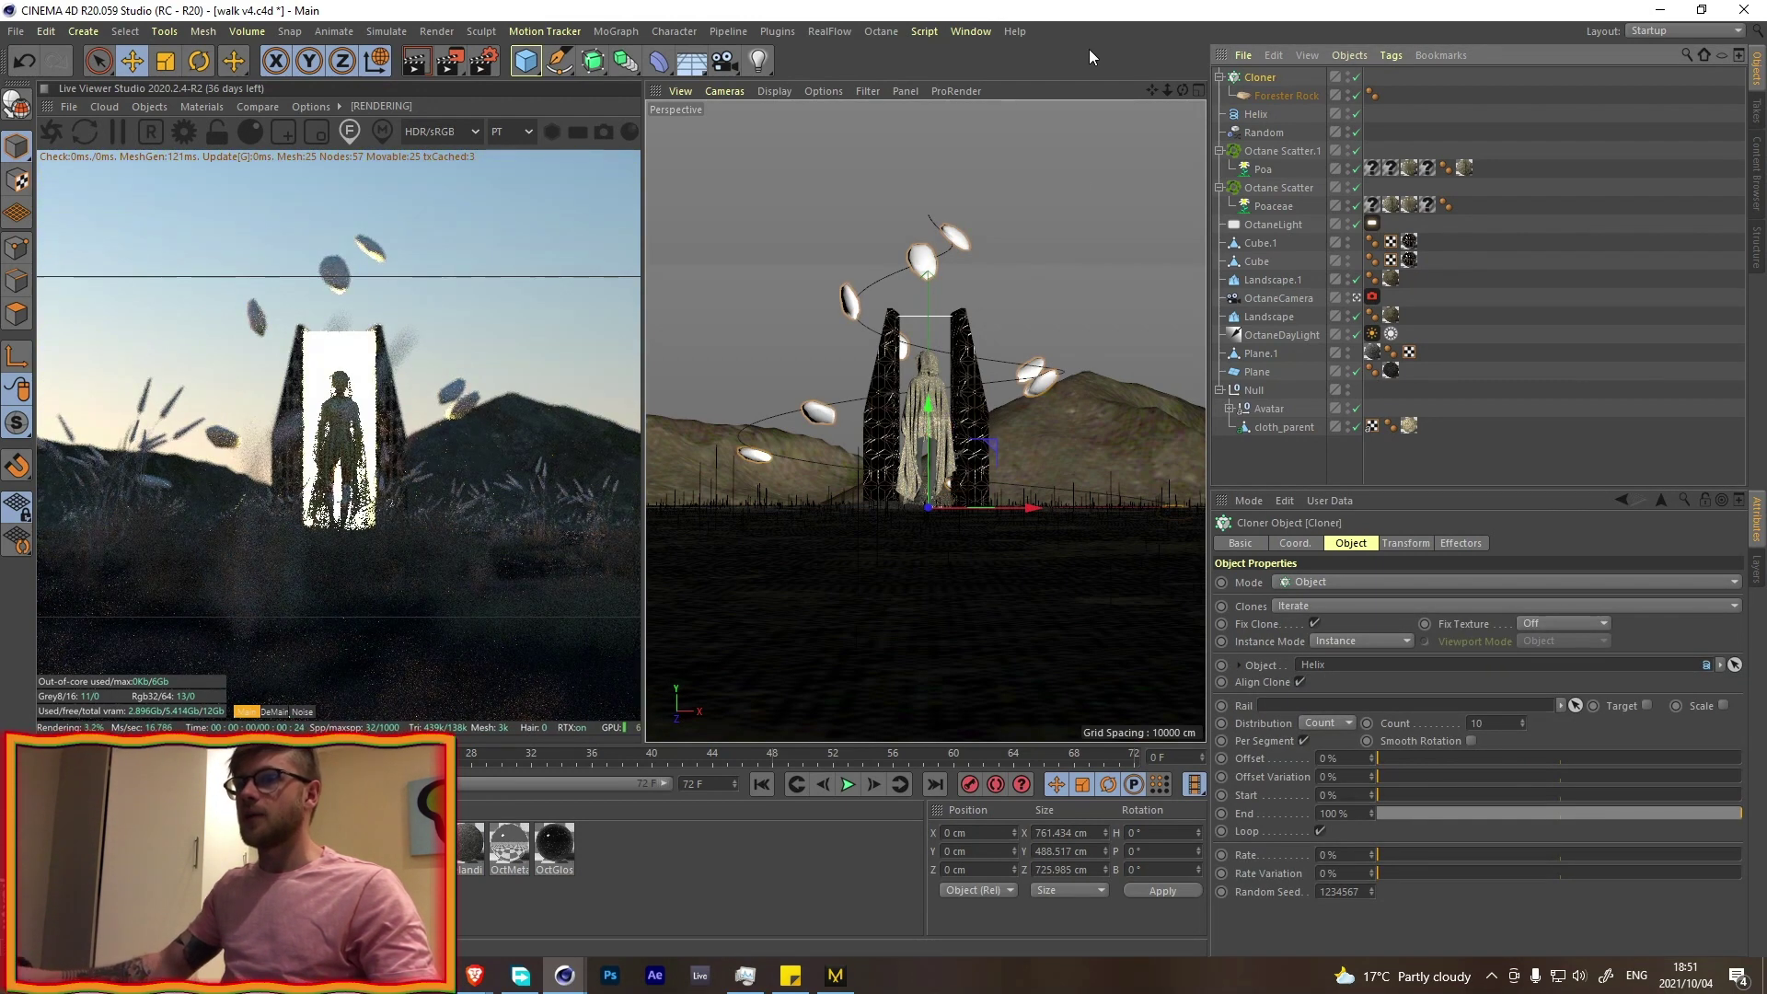
- Duplicate the rock Cloner and select the copy, Cloner.1
key("ctrl+c")
key("ctrl+v")
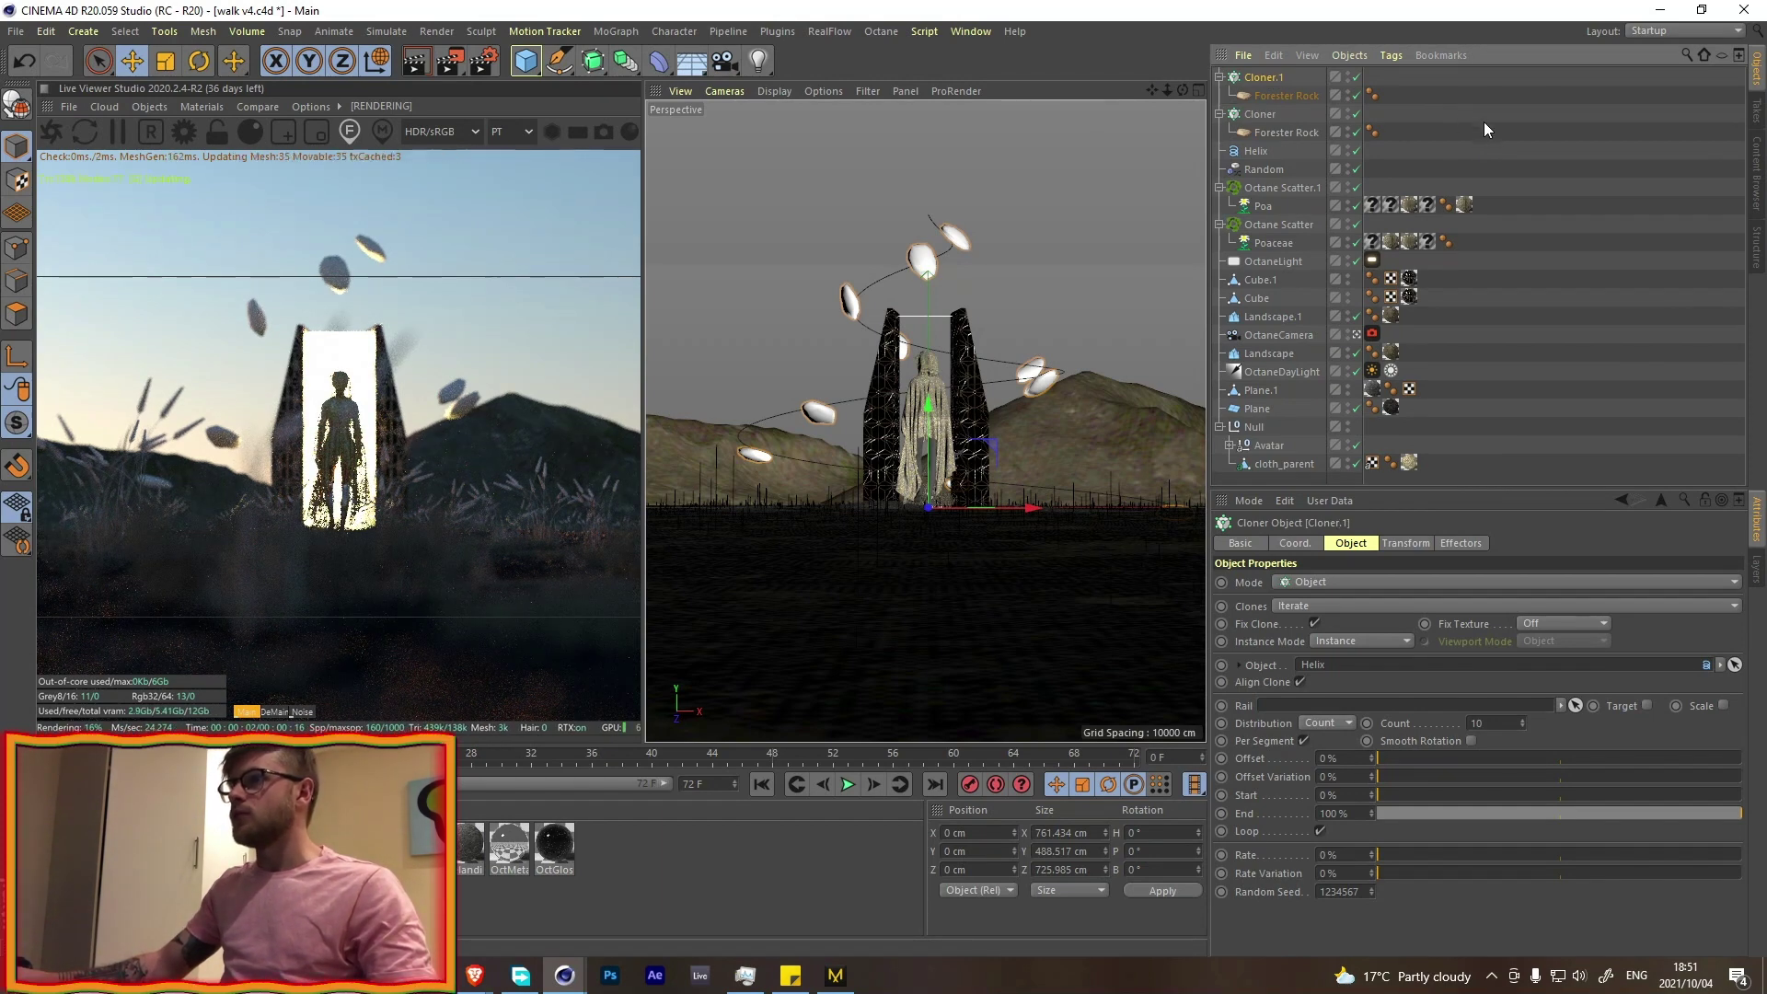
left_click(1485, 124)
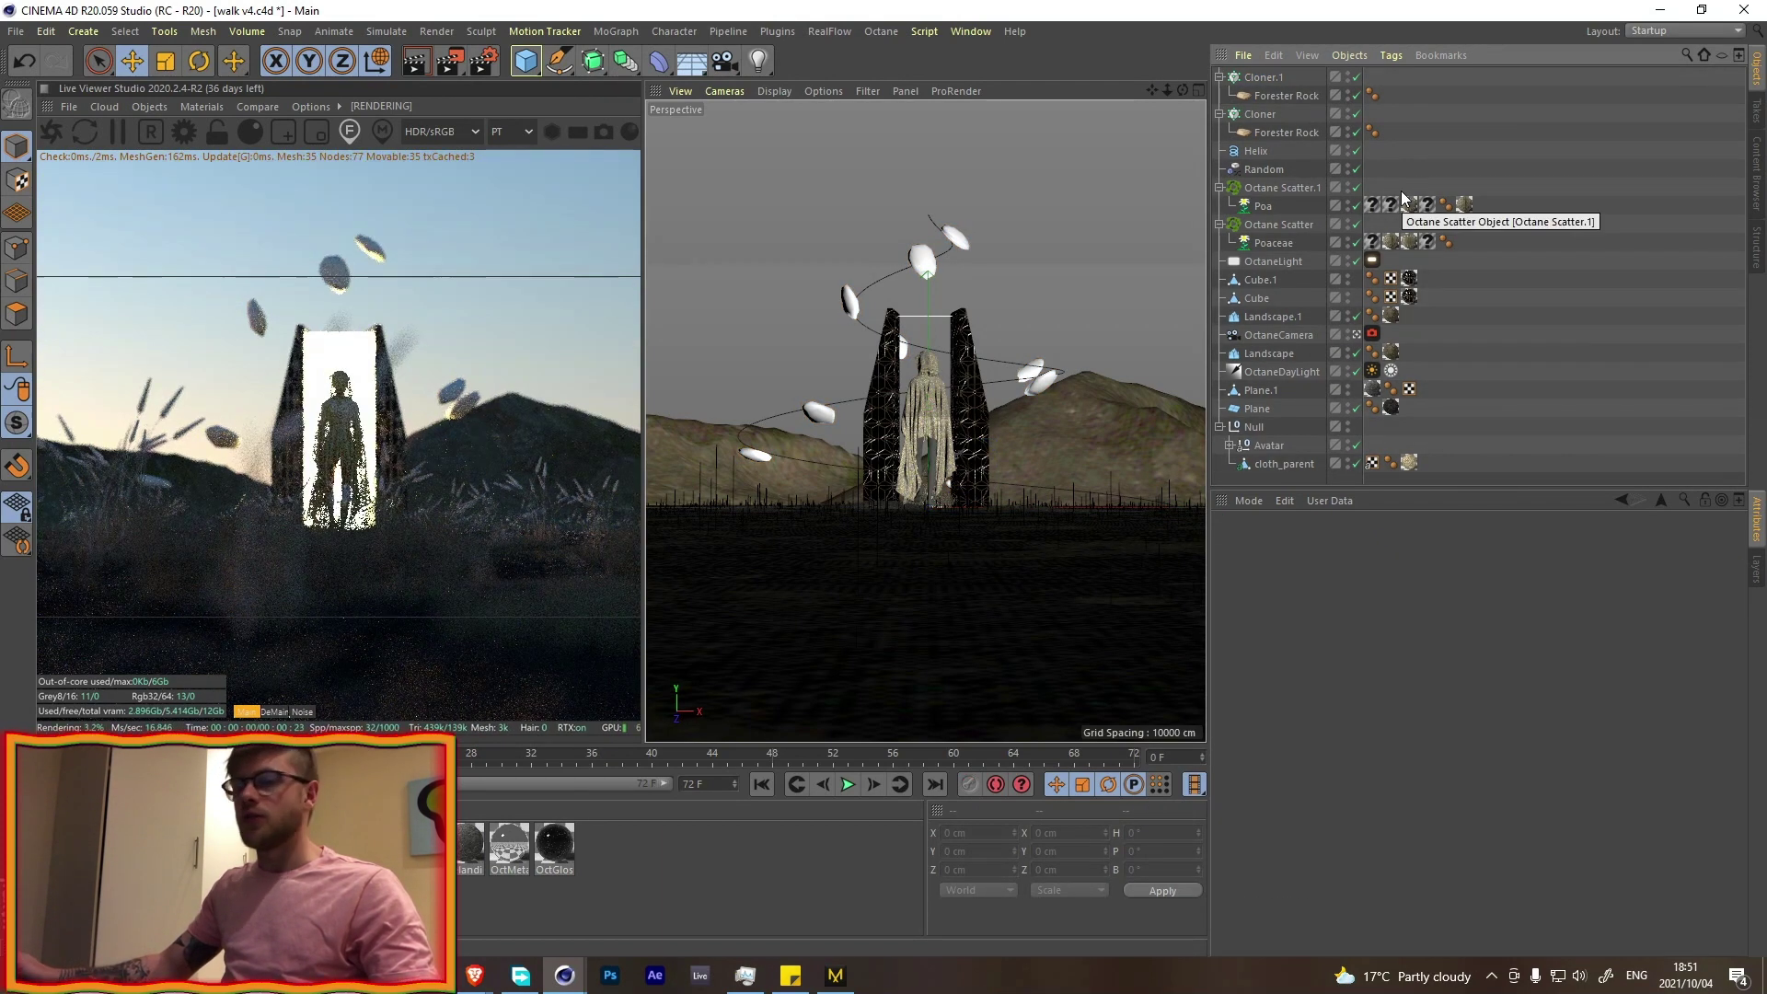
left_click(1260, 78)
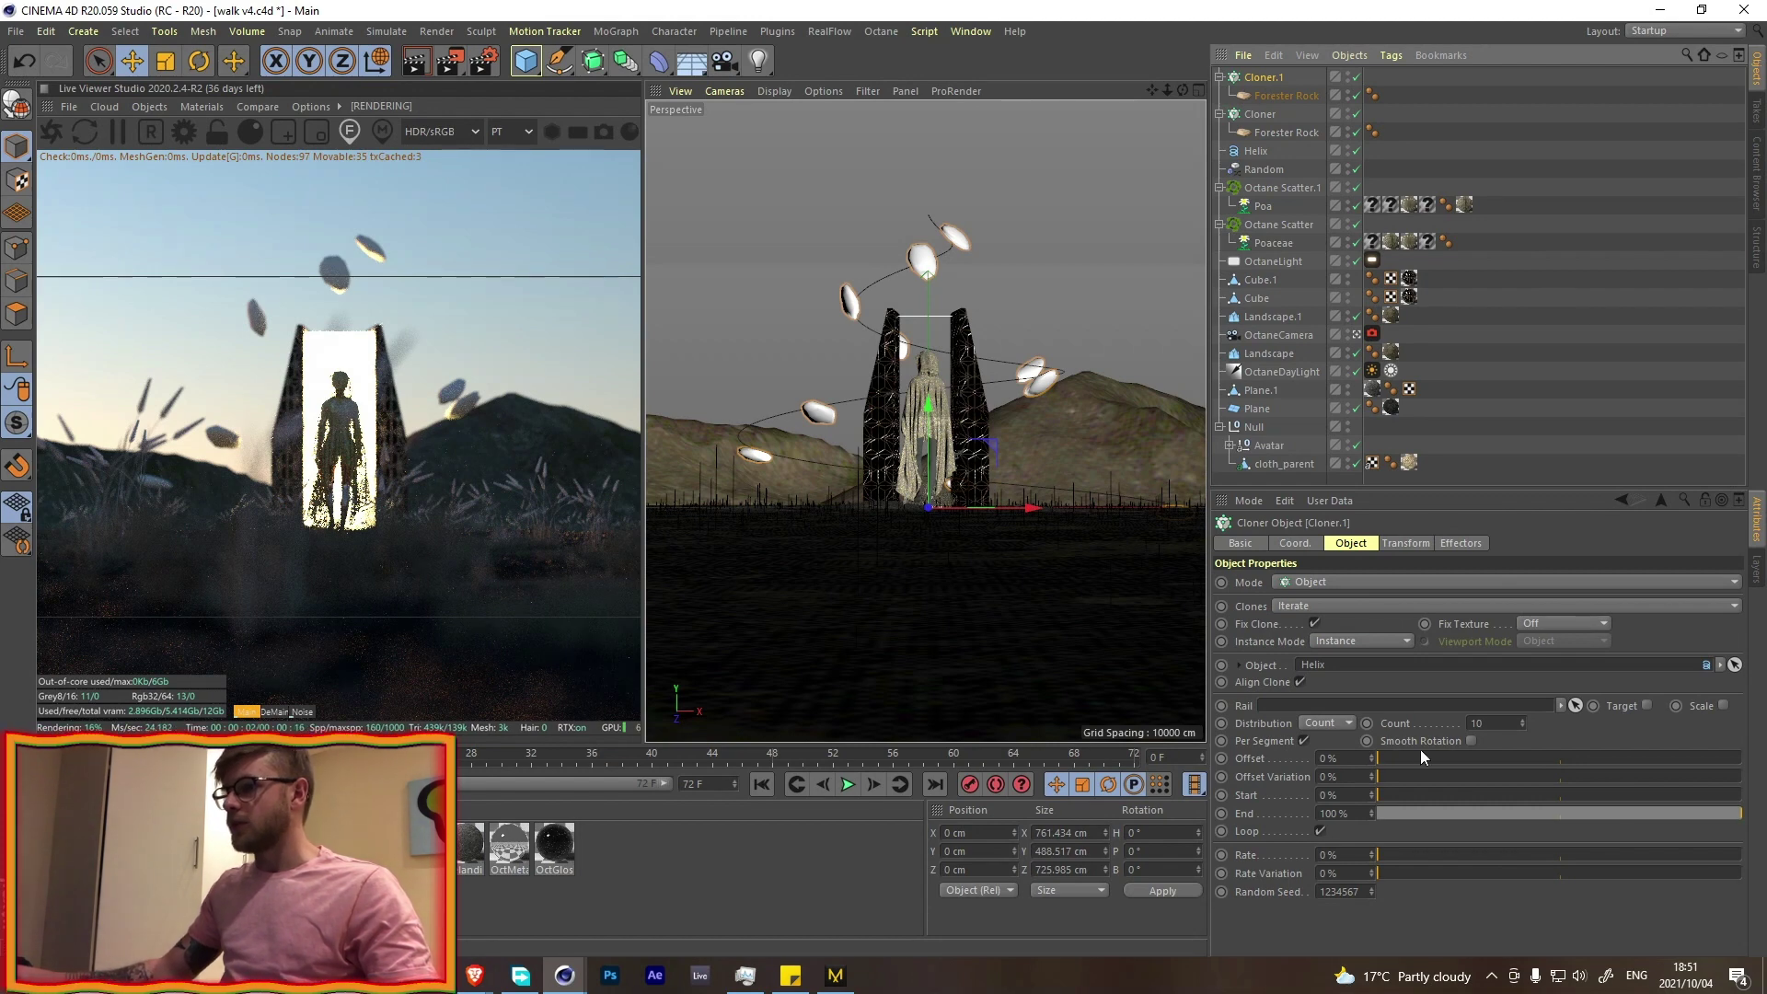
- Set the clone scale of Cloner.1 to 0.05 and its clone count to 16
left_click(1405, 543)
type("0.05")
double_click(1401, 626)
type("0.0")
left_click(1351, 543)
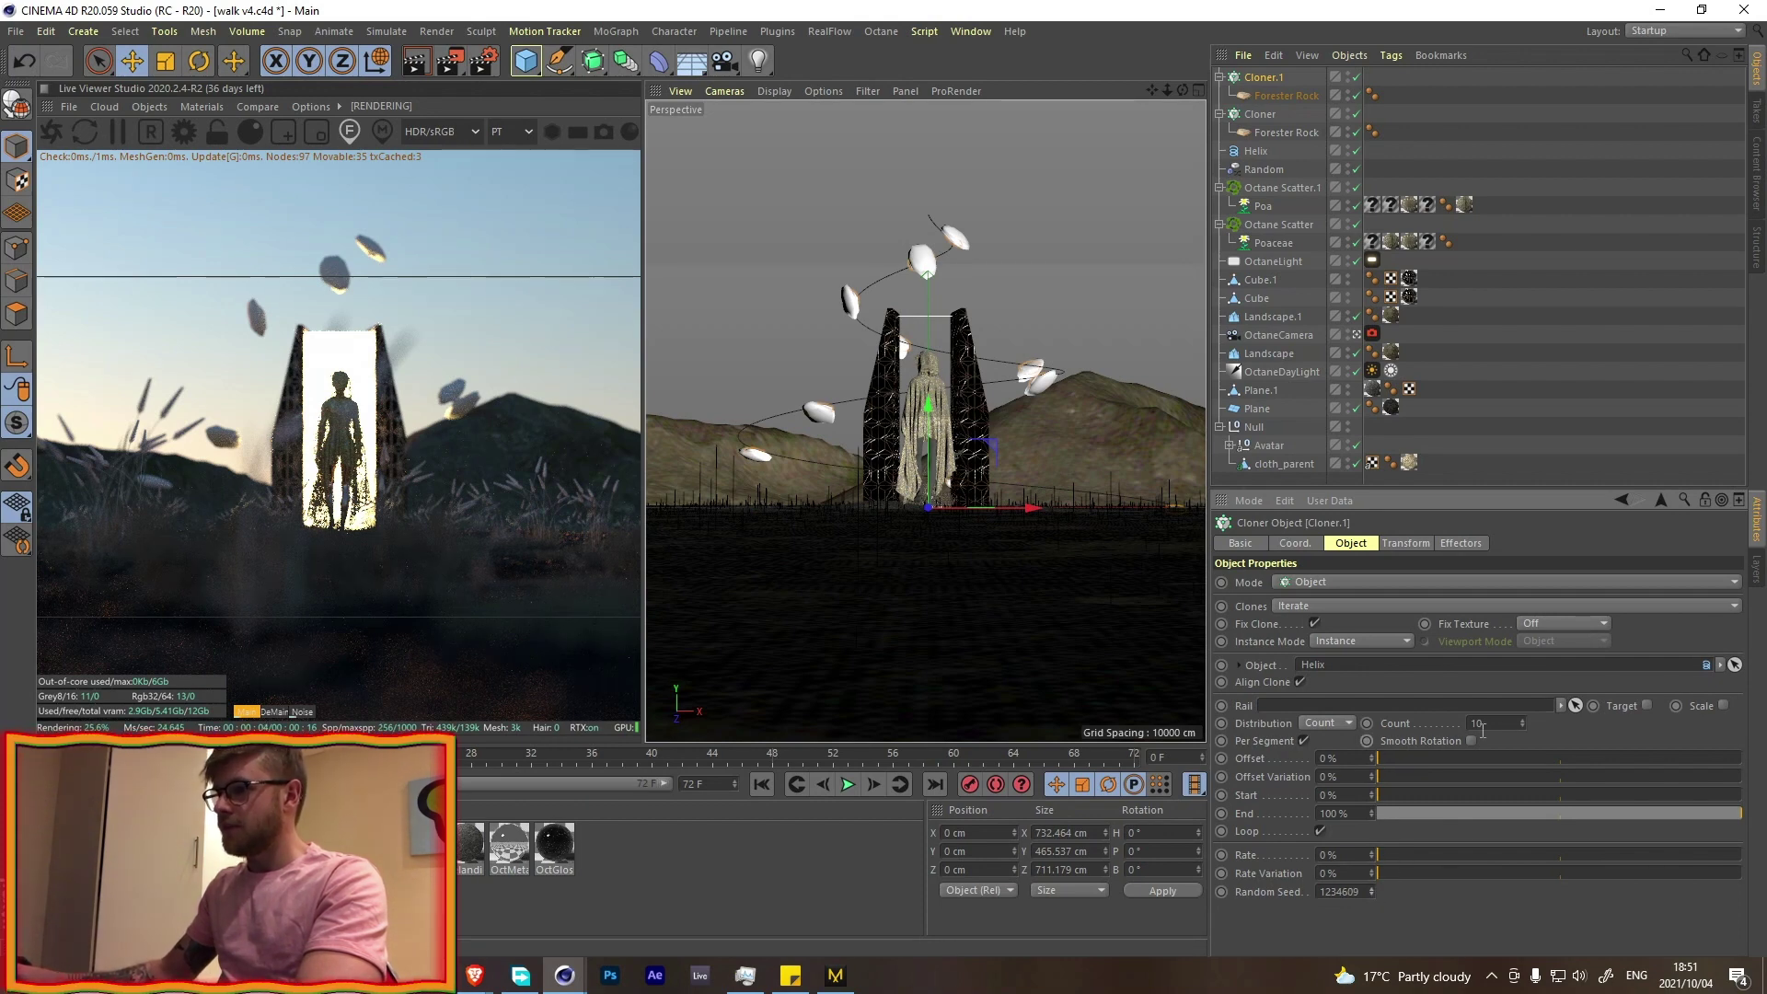
left_click_drag(1523, 726, 1522, 719)
- Try a clone scale of 0.001 on X, Y and Z for Cloner.1
left_click(1409, 544)
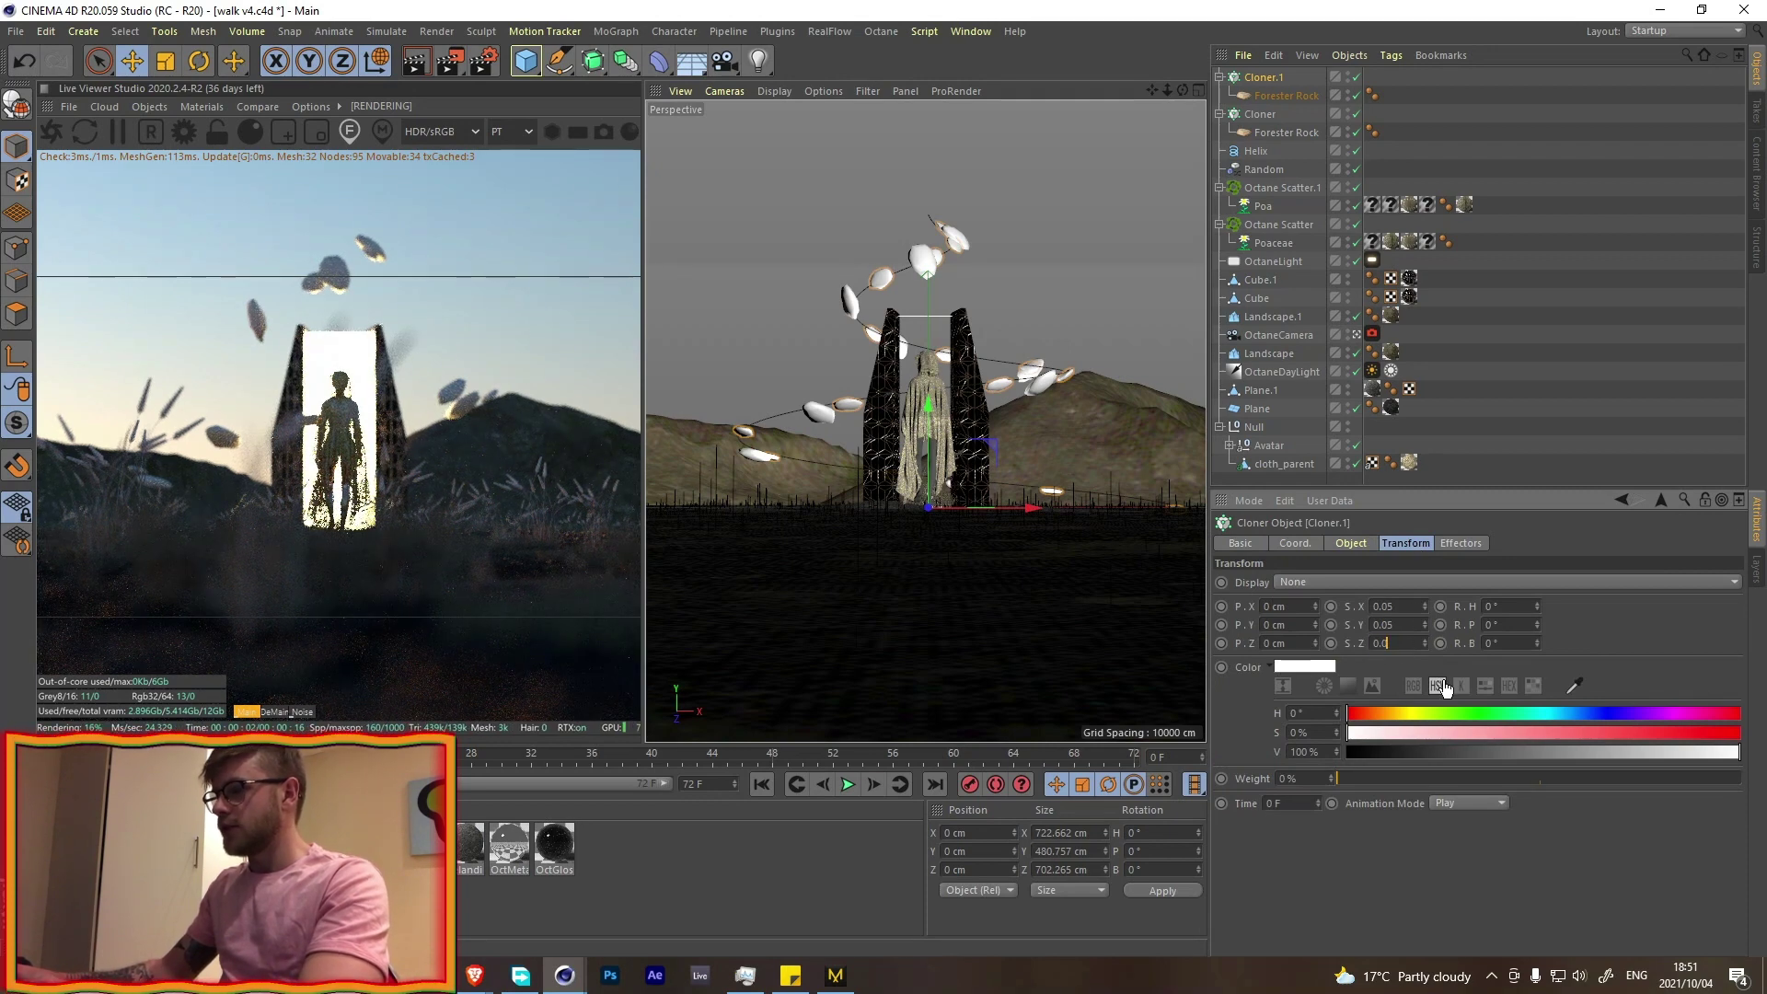
type("0.001")
left_click_drag(1401, 606, 1362, 609)
type("1")
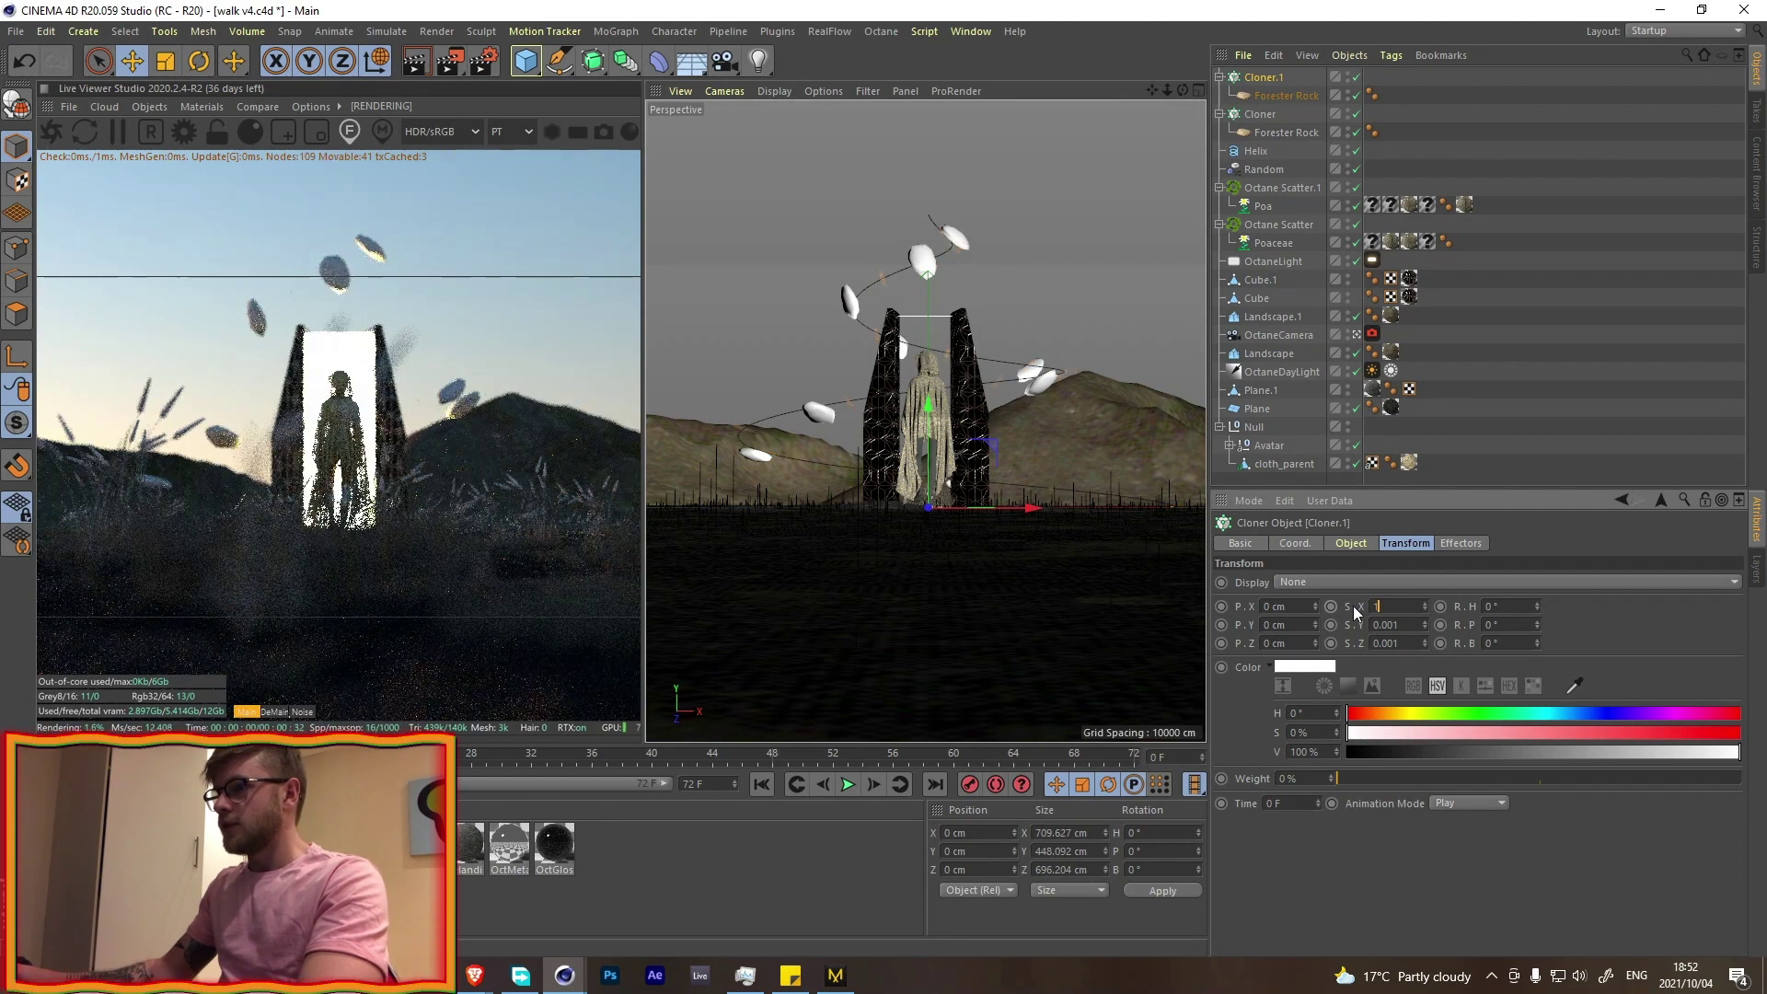
type("001")
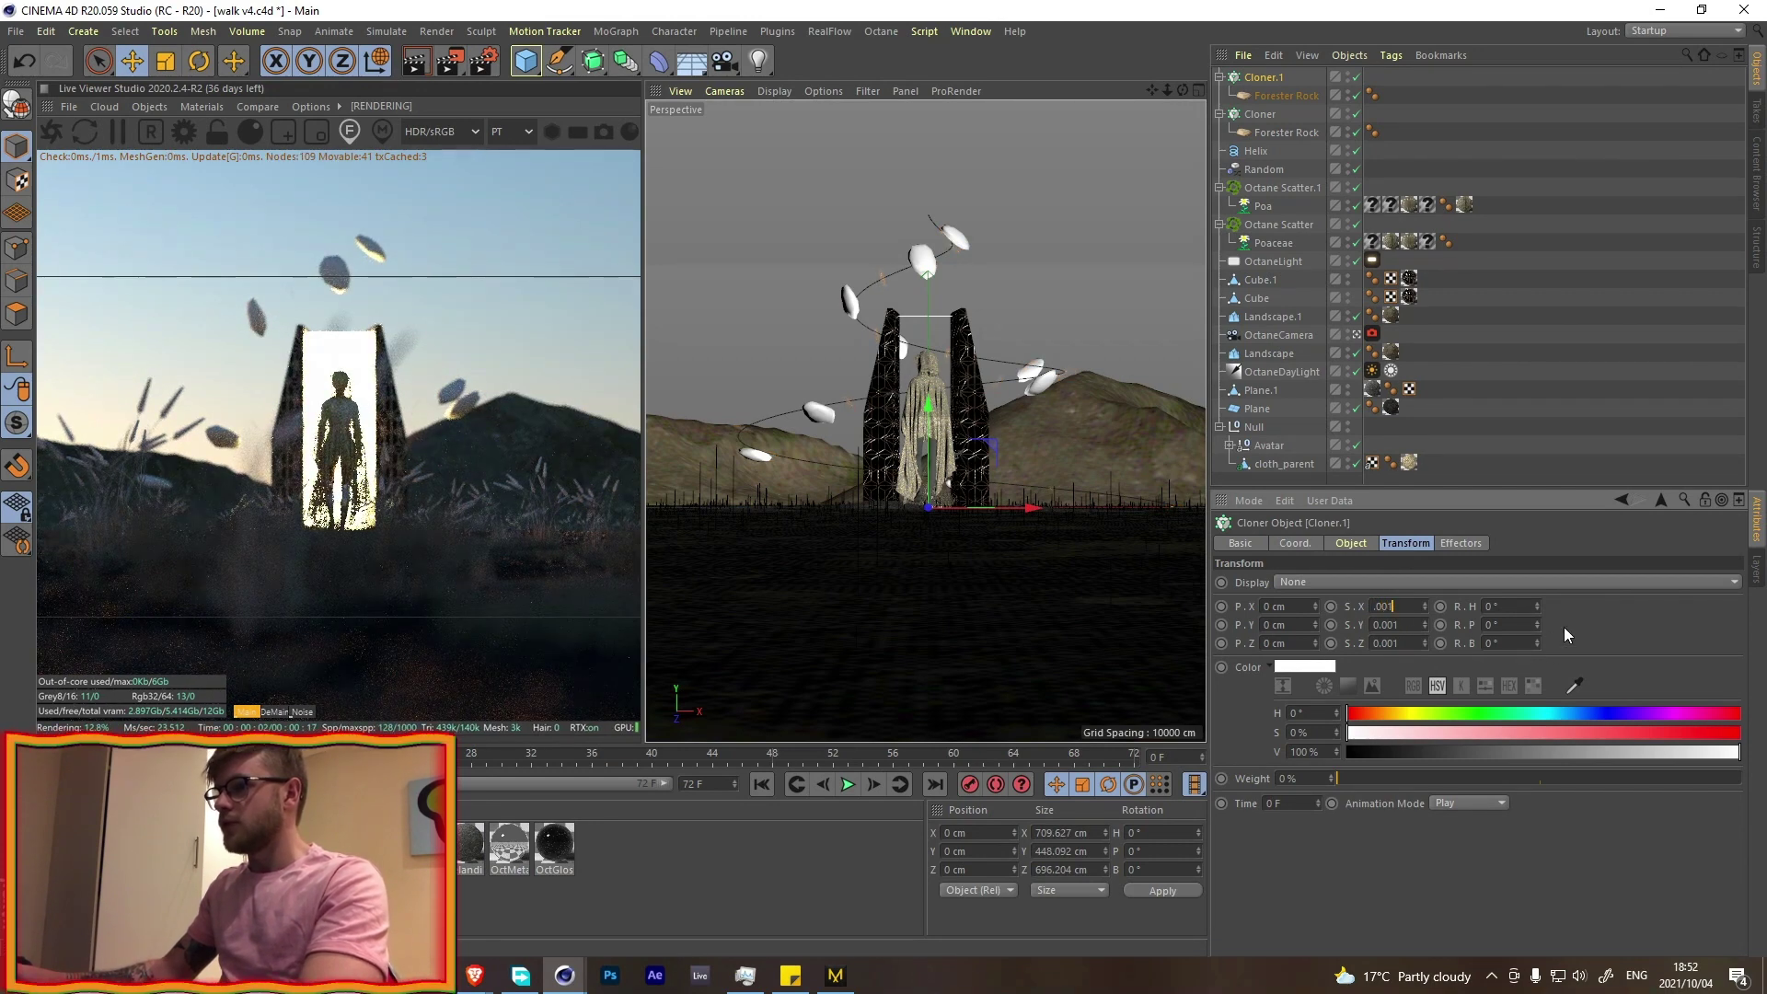
left_click(1565, 626)
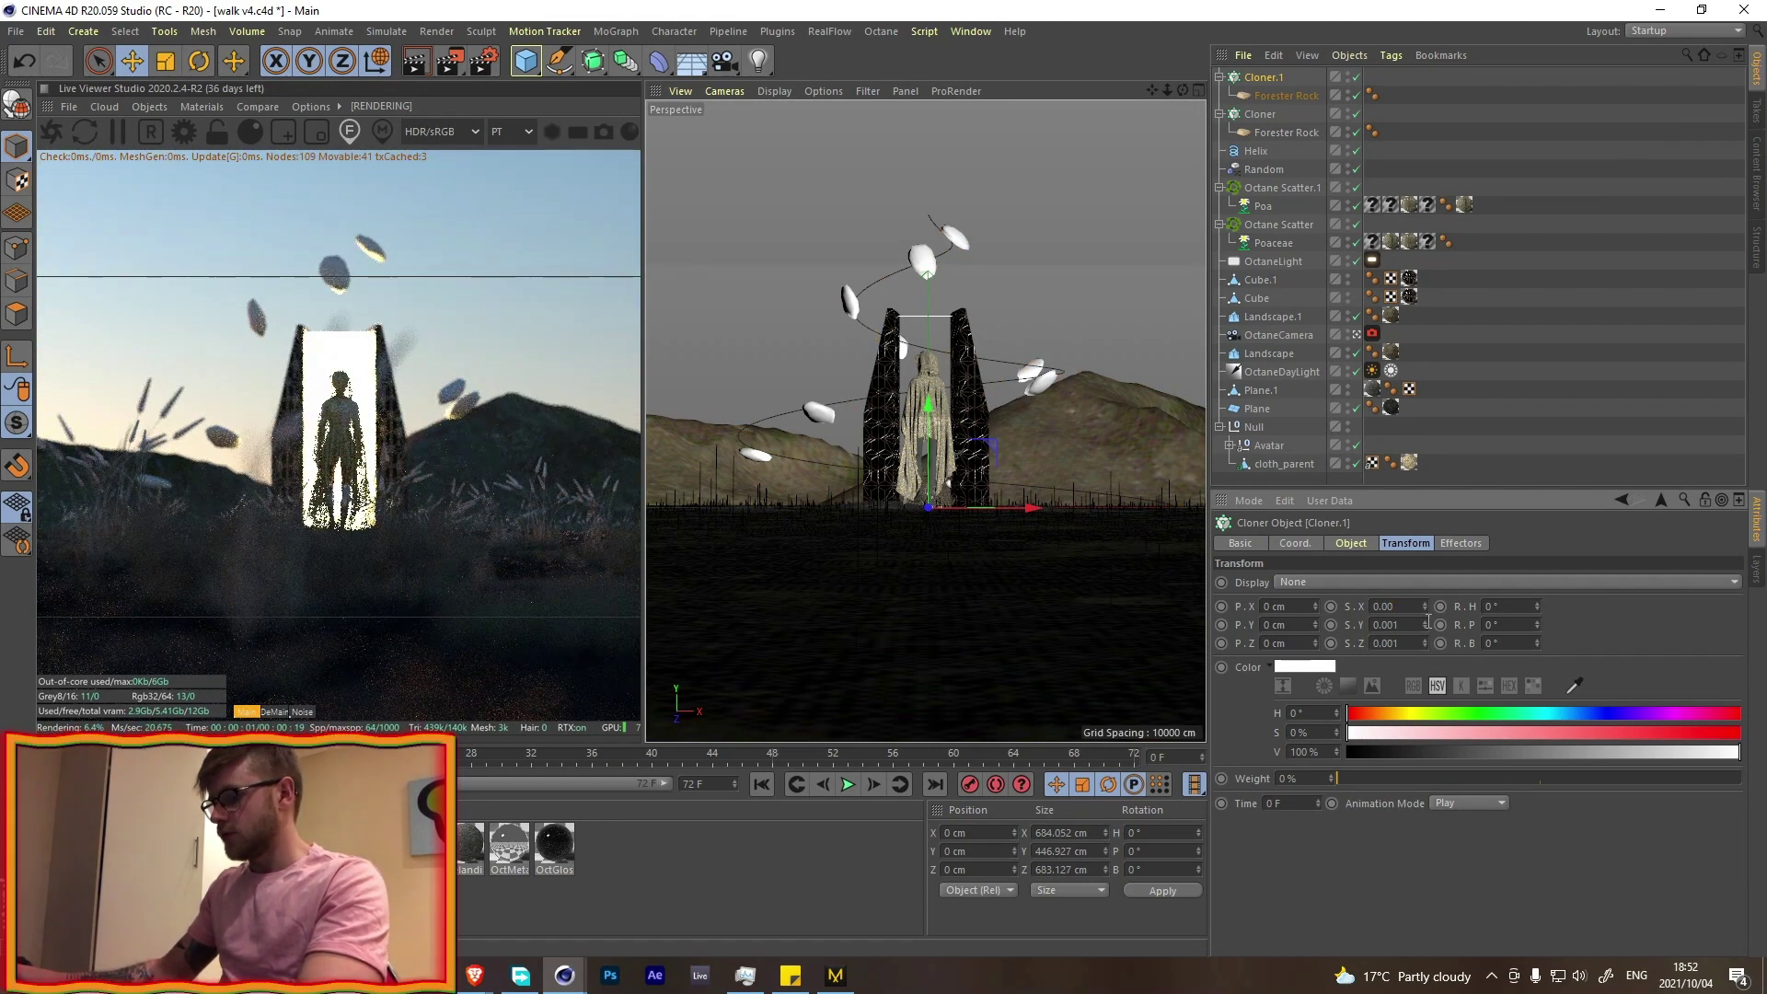
- Set the clone scale of Cloner.1 to 0.009 on X, Y and Z
left_click(1414, 626)
key("BackSpace")
type("9")
left_click(1414, 643)
key("BackSpace")
type("9")
left_click(1561, 632)
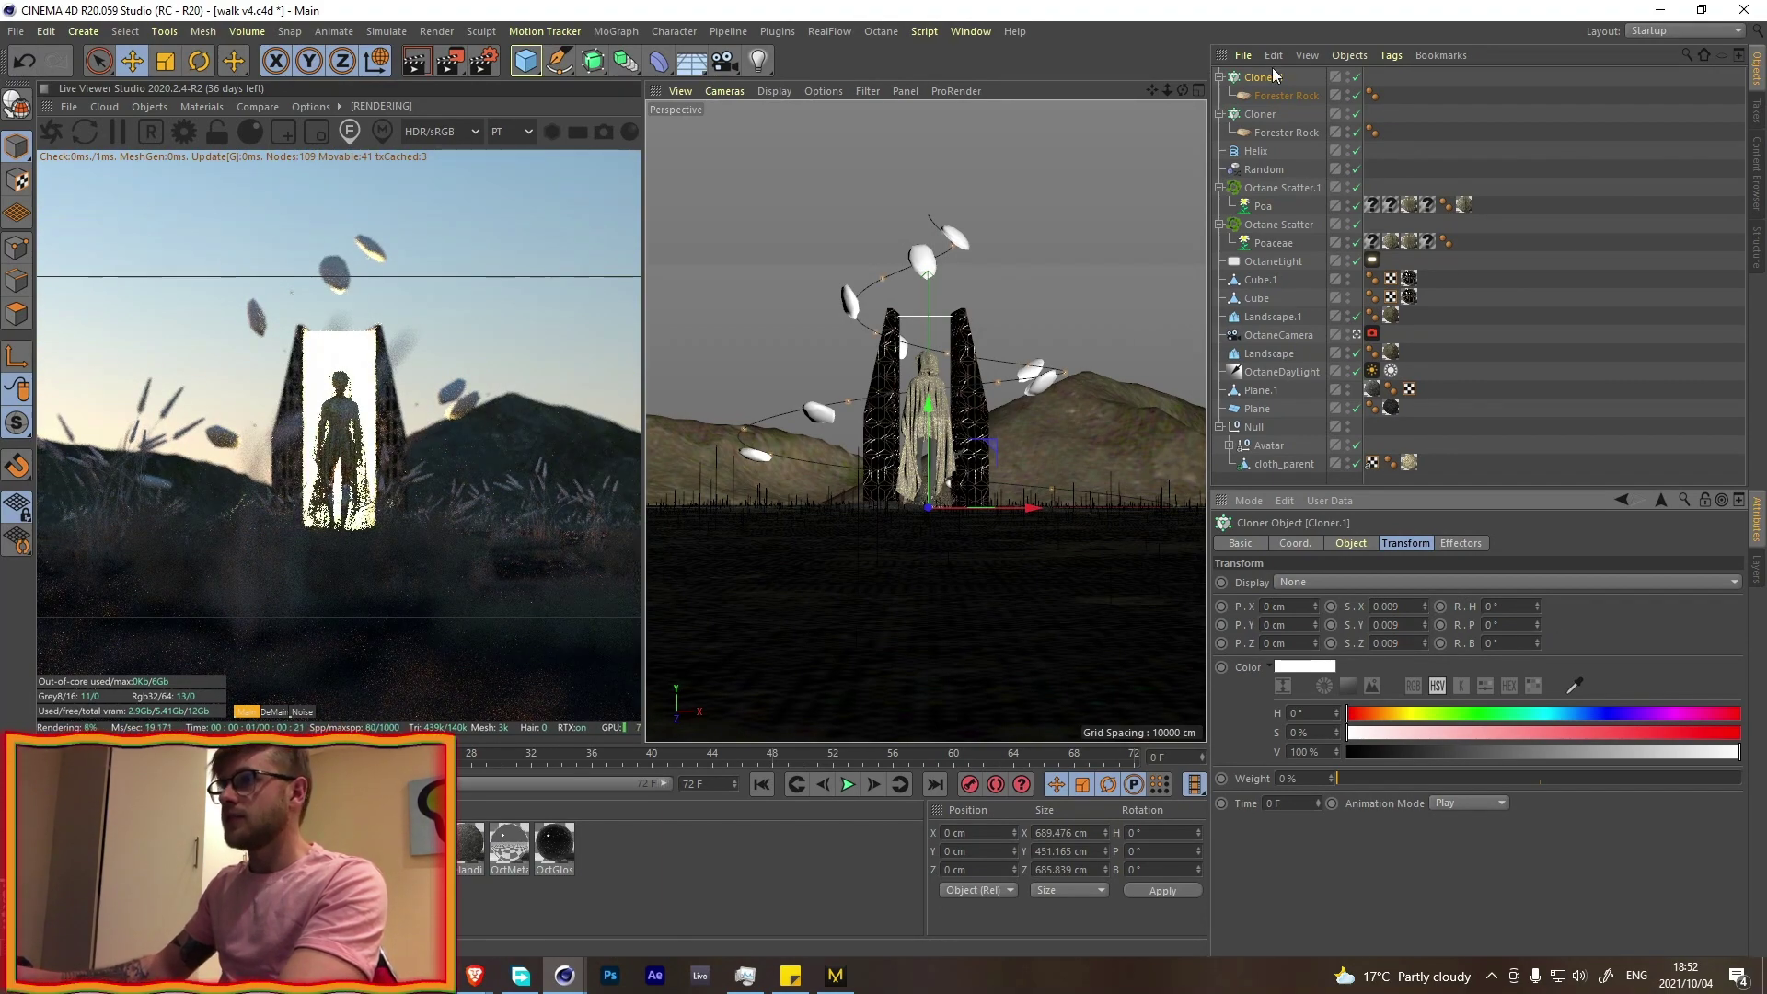
- Raise the clone count of Cloner.1 along the Helix to 63
left_click(1351, 543)
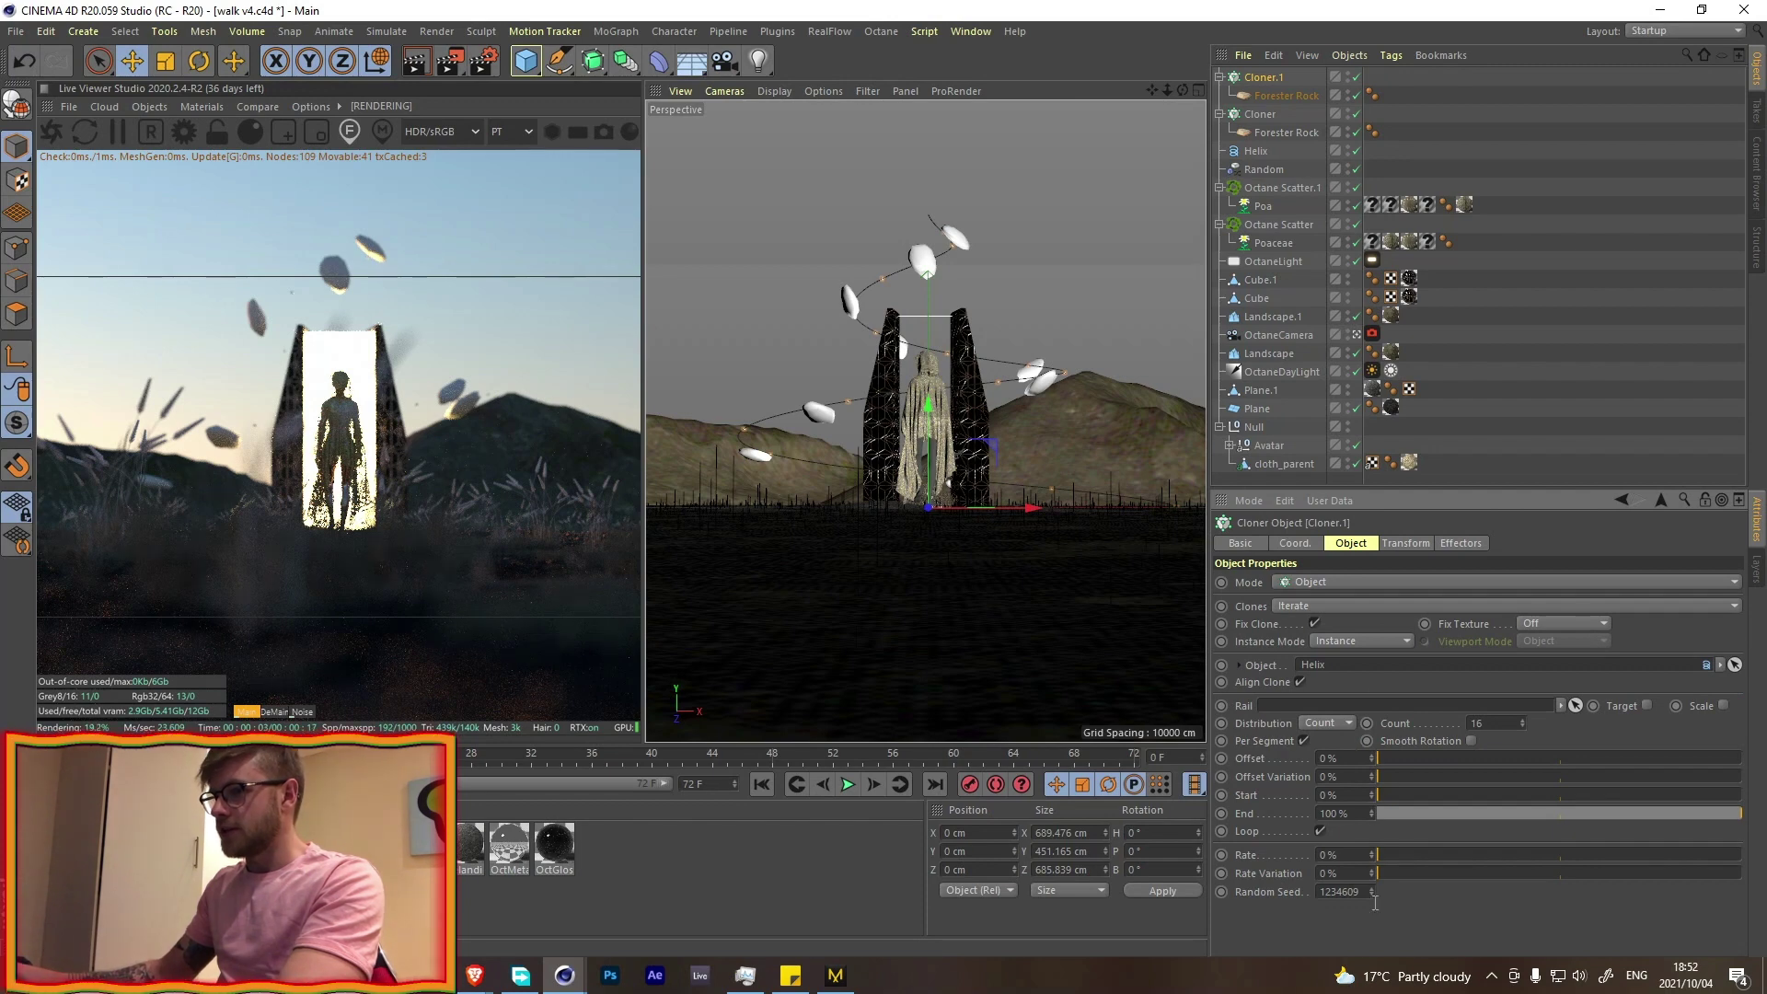
left_click_drag(1522, 723, 1522, 680)
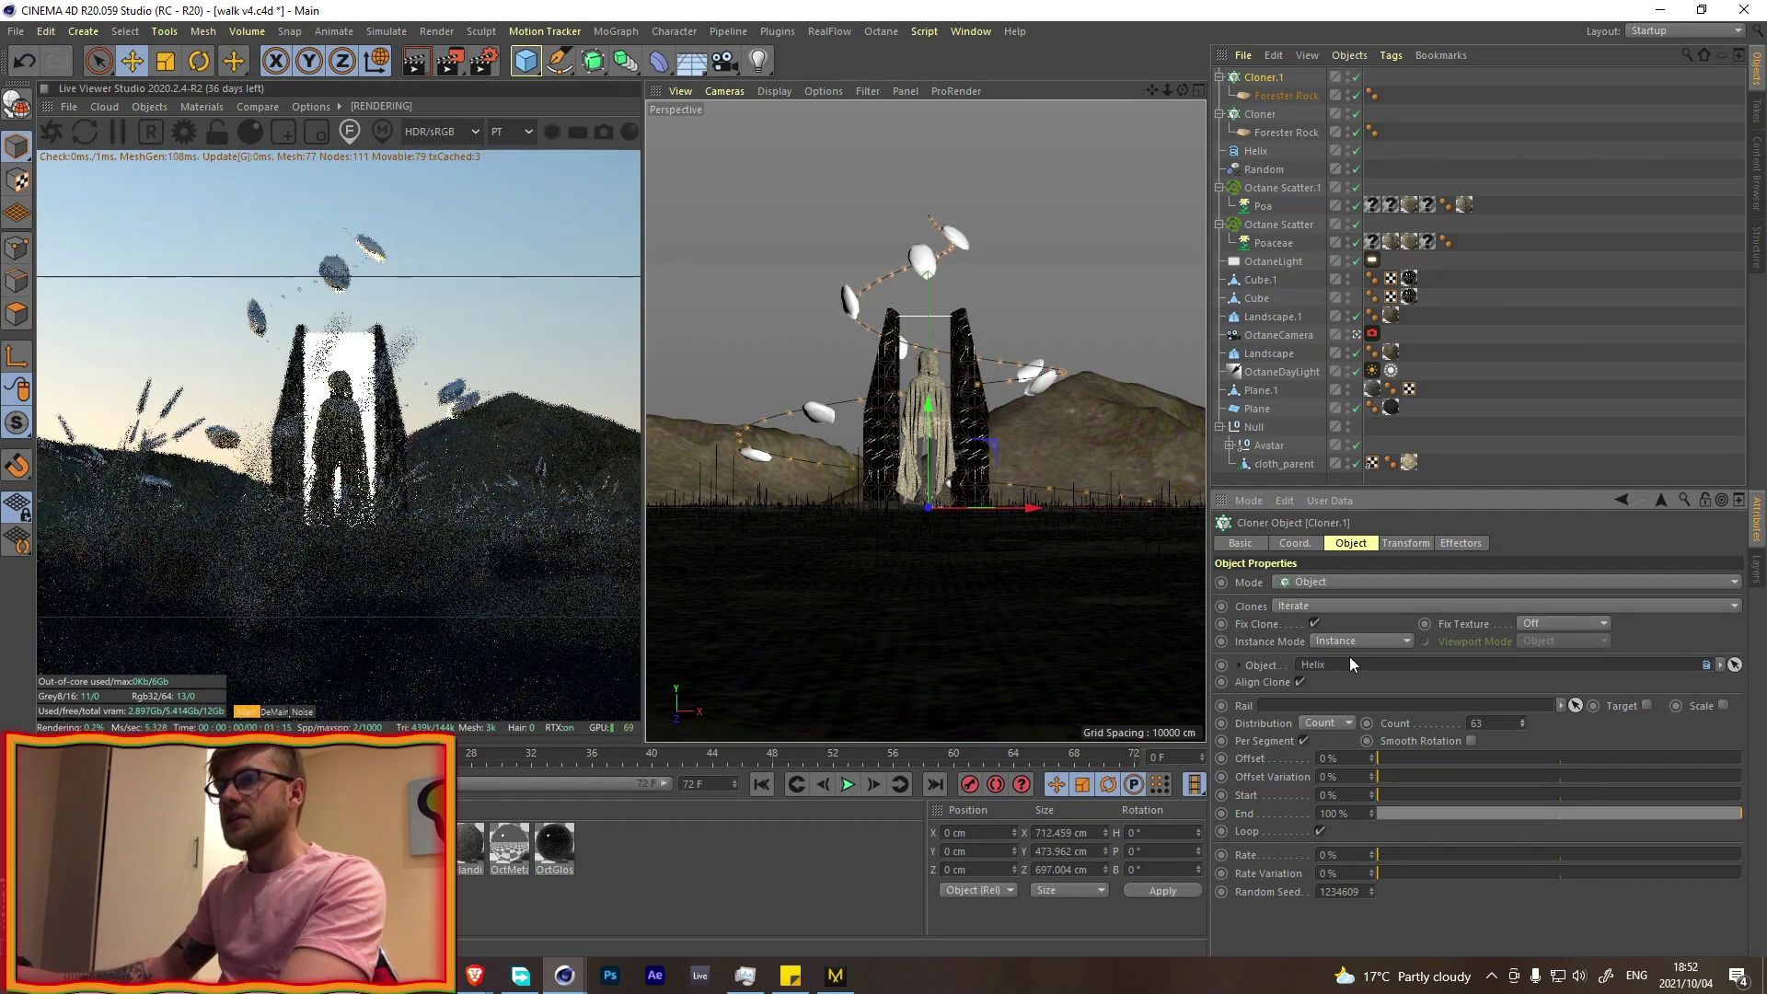
- Add a Random effector that affects both Cloner.1 and Cloner
left_click(1252, 79)
left_click(1260, 114, "ctrl")
left_click(614, 32)
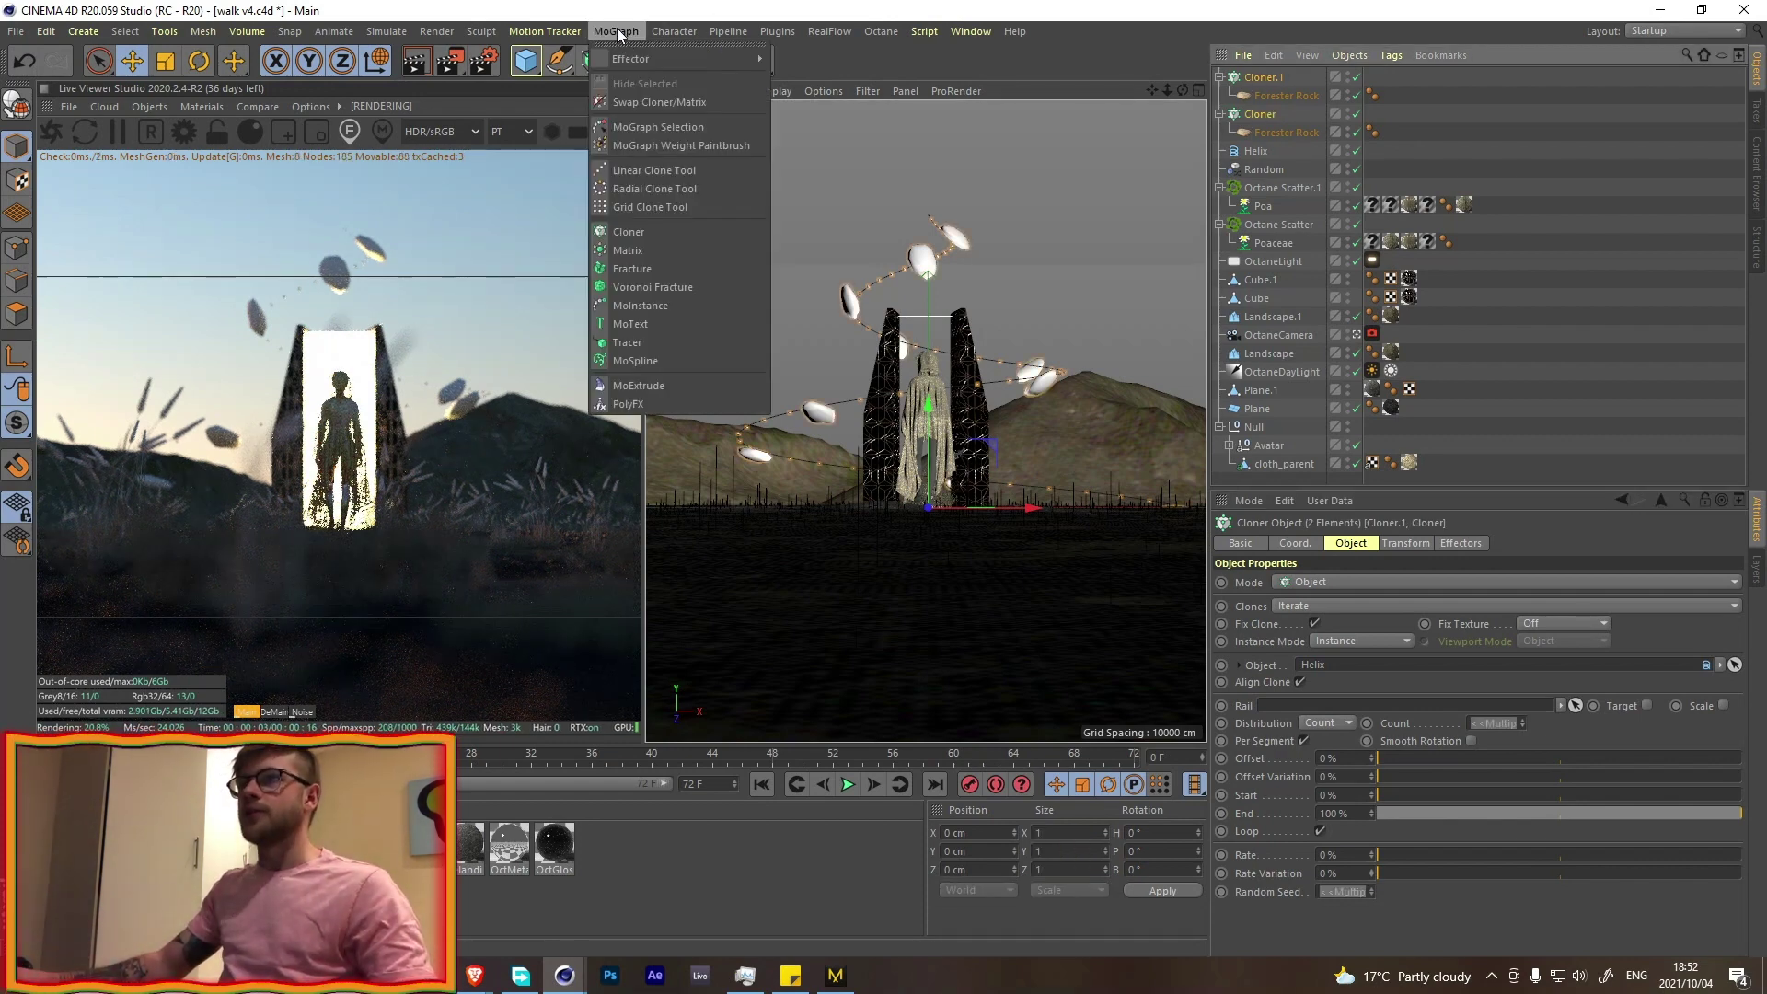
mouse_move(710, 58)
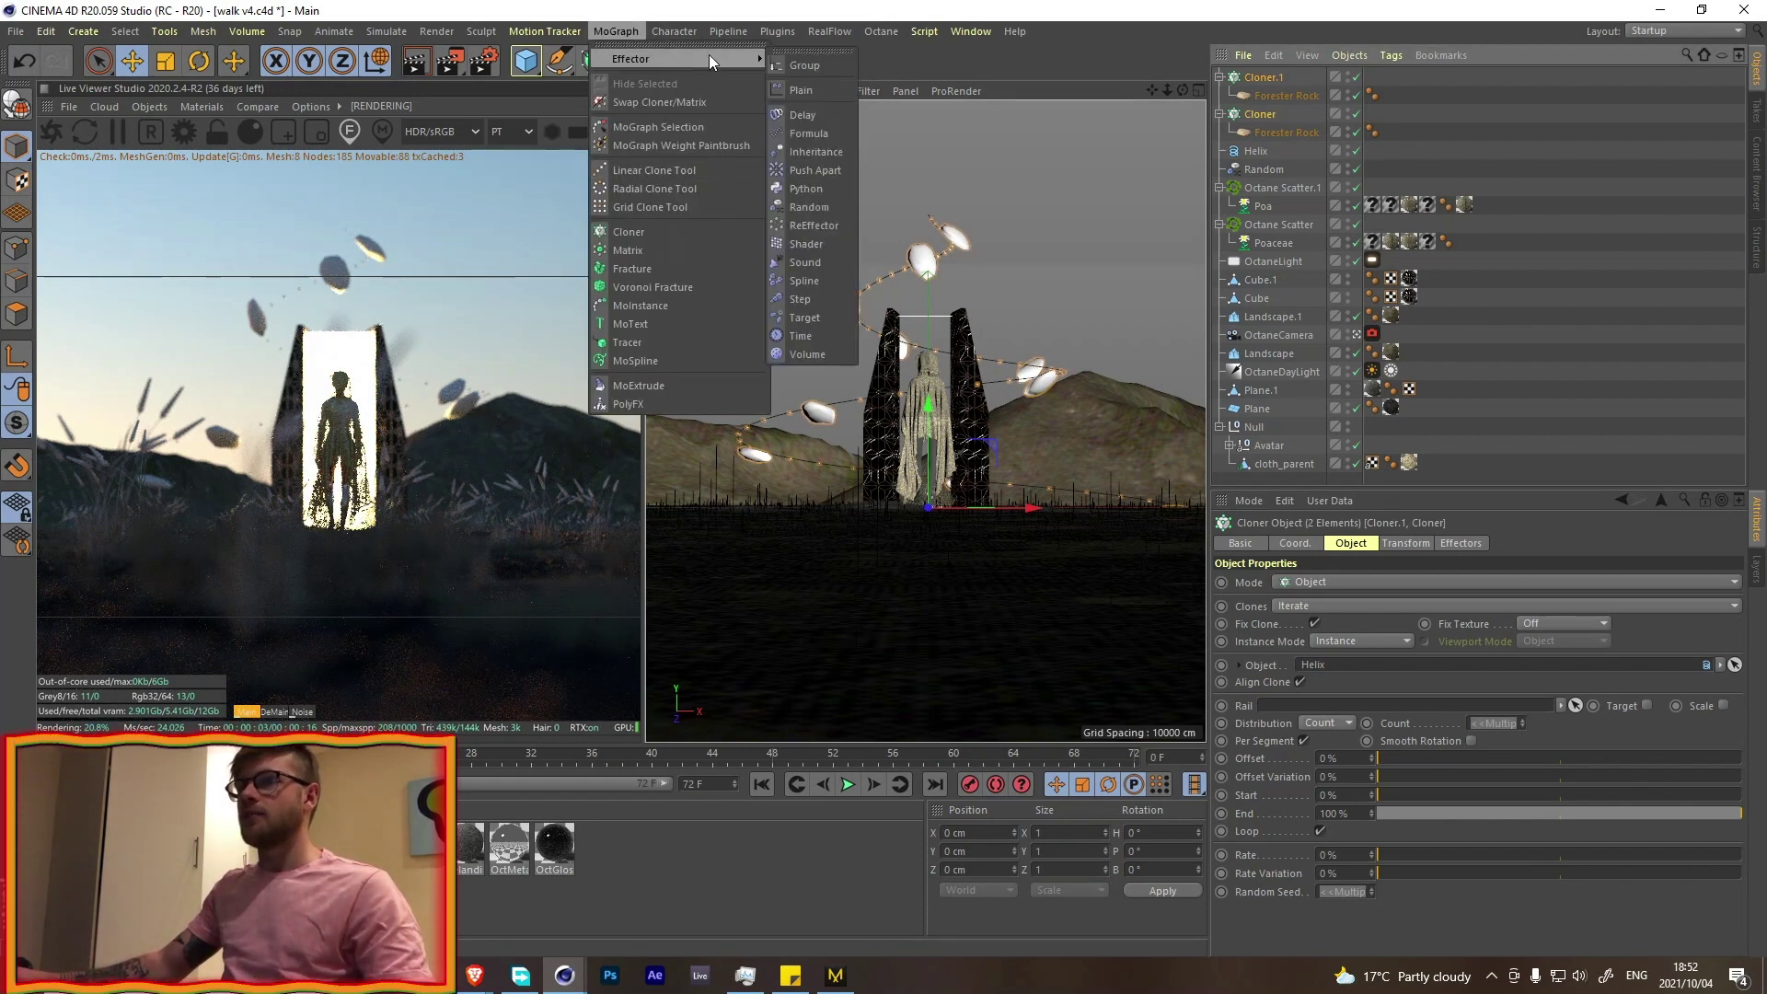
left_click(826, 208)
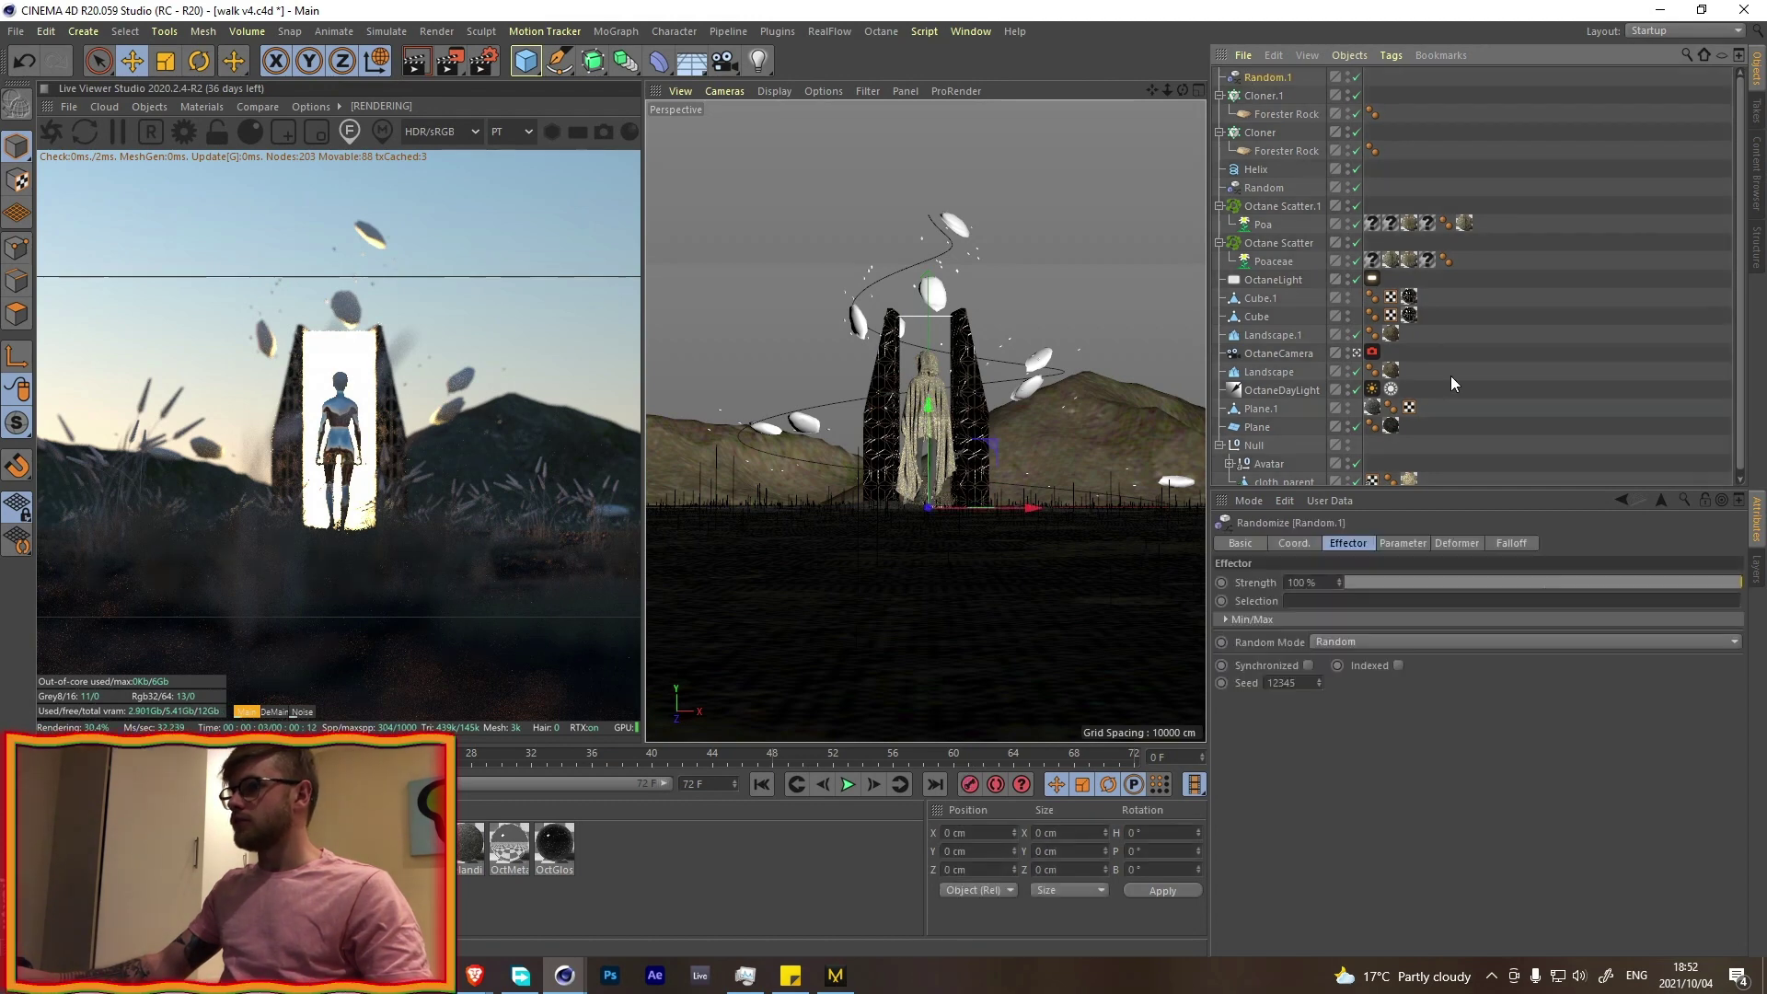
- Enable uniform scale randomisation on the Random.1 effector and set its scale to 1
left_click(1402, 543)
left_click(1406, 615)
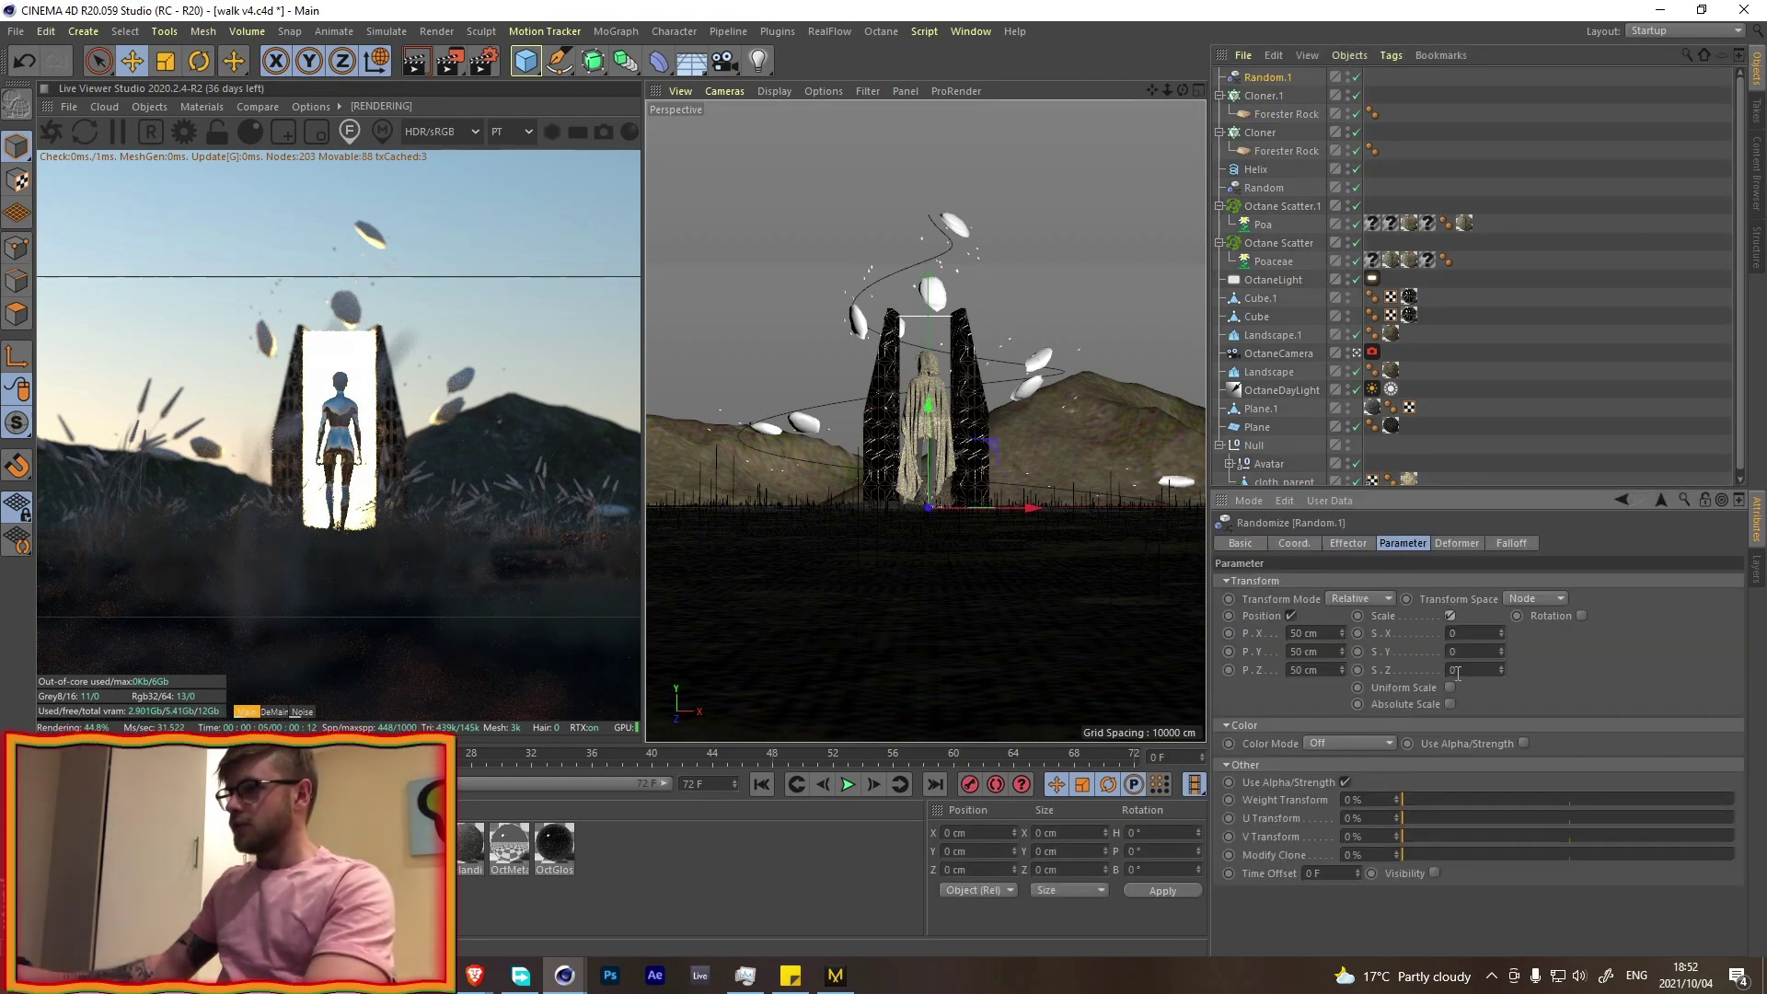
left_click(1450, 689)
type("2")
key("Return")
double_click(1469, 633)
type("1")
key("Return")
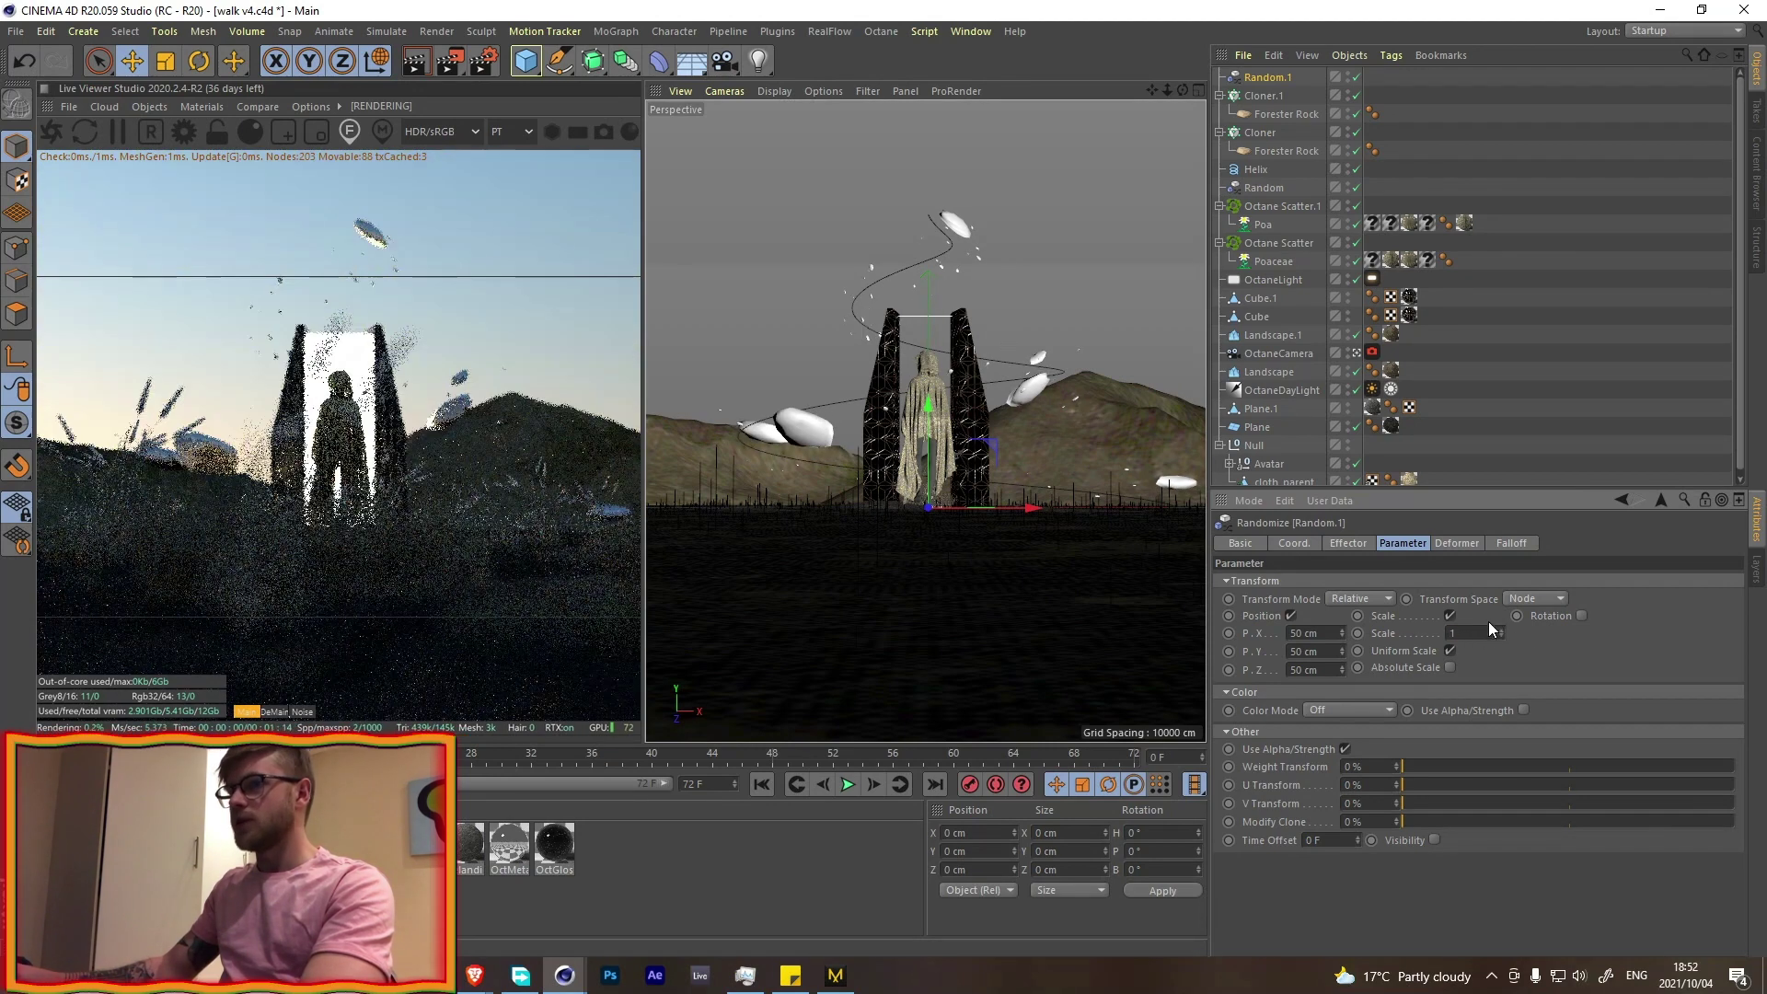
- Enable rotation randomisation on Random.1 at about 137° heading, 91° pitch and 56° bank
left_click(1582, 615)
left_click_drag(1633, 635, 1633, 568)
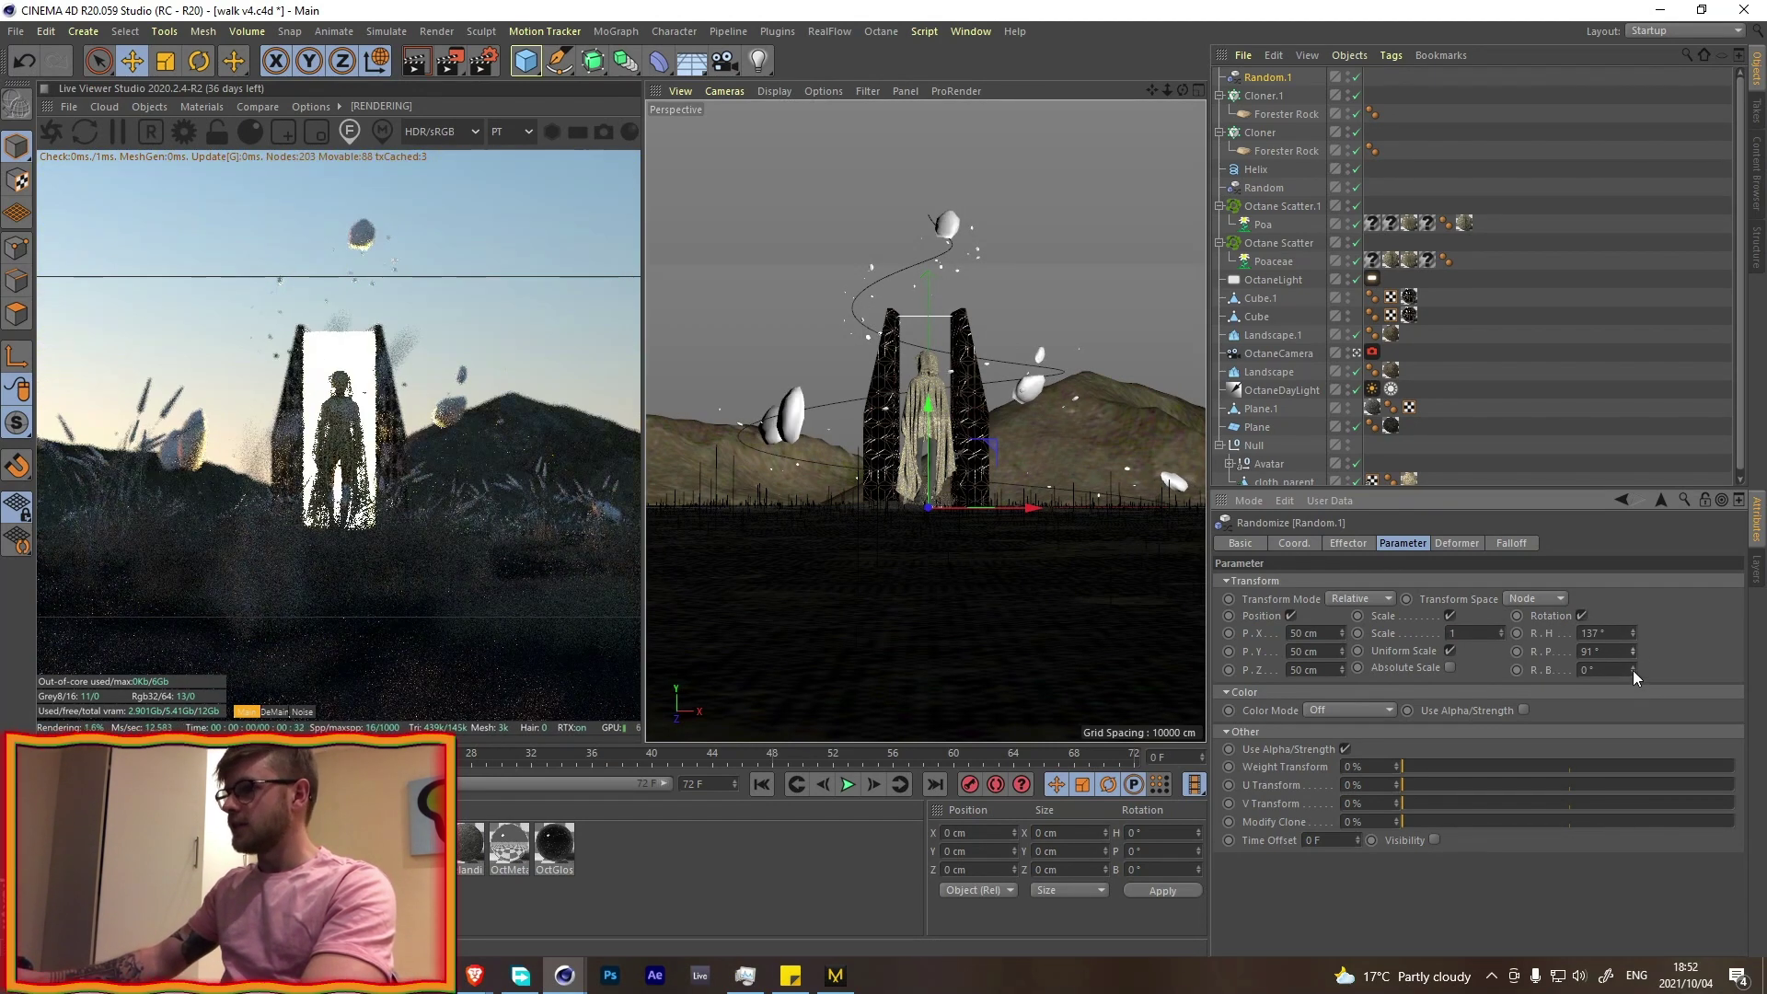
left_click_drag(1634, 671, 1634, 619)
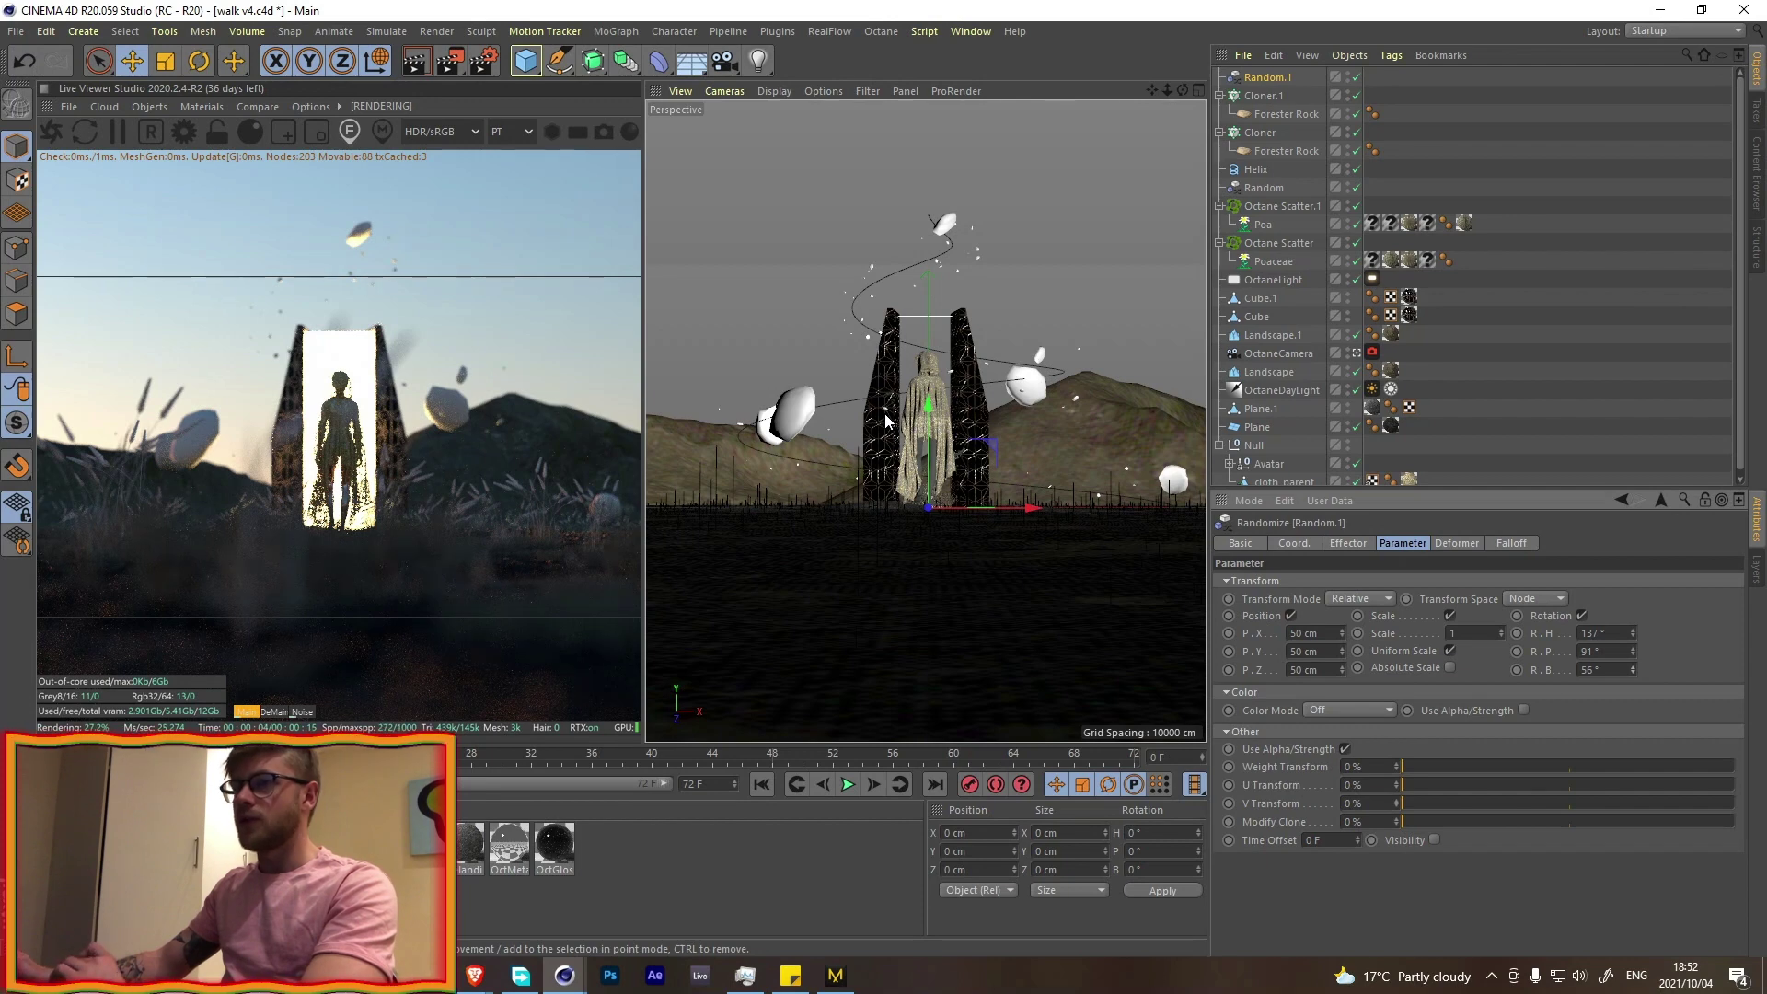
left_click(1264, 116)
left_click(1424, 543)
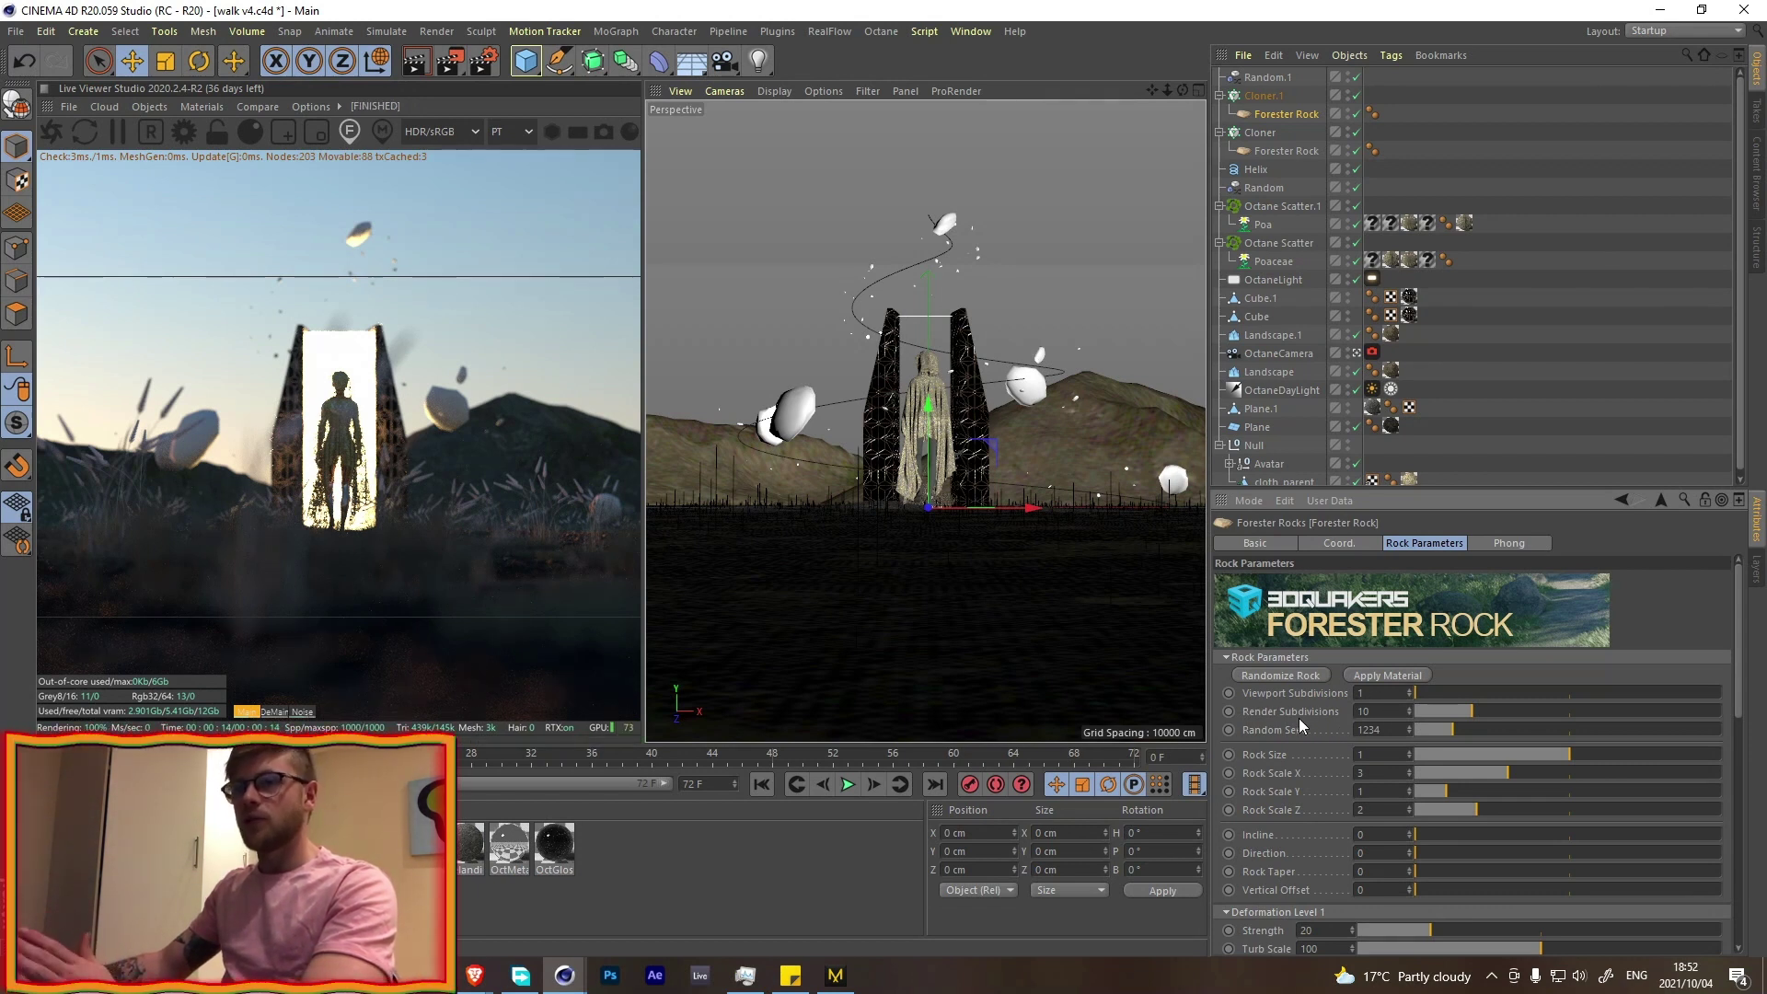
left_click(1588, 256)
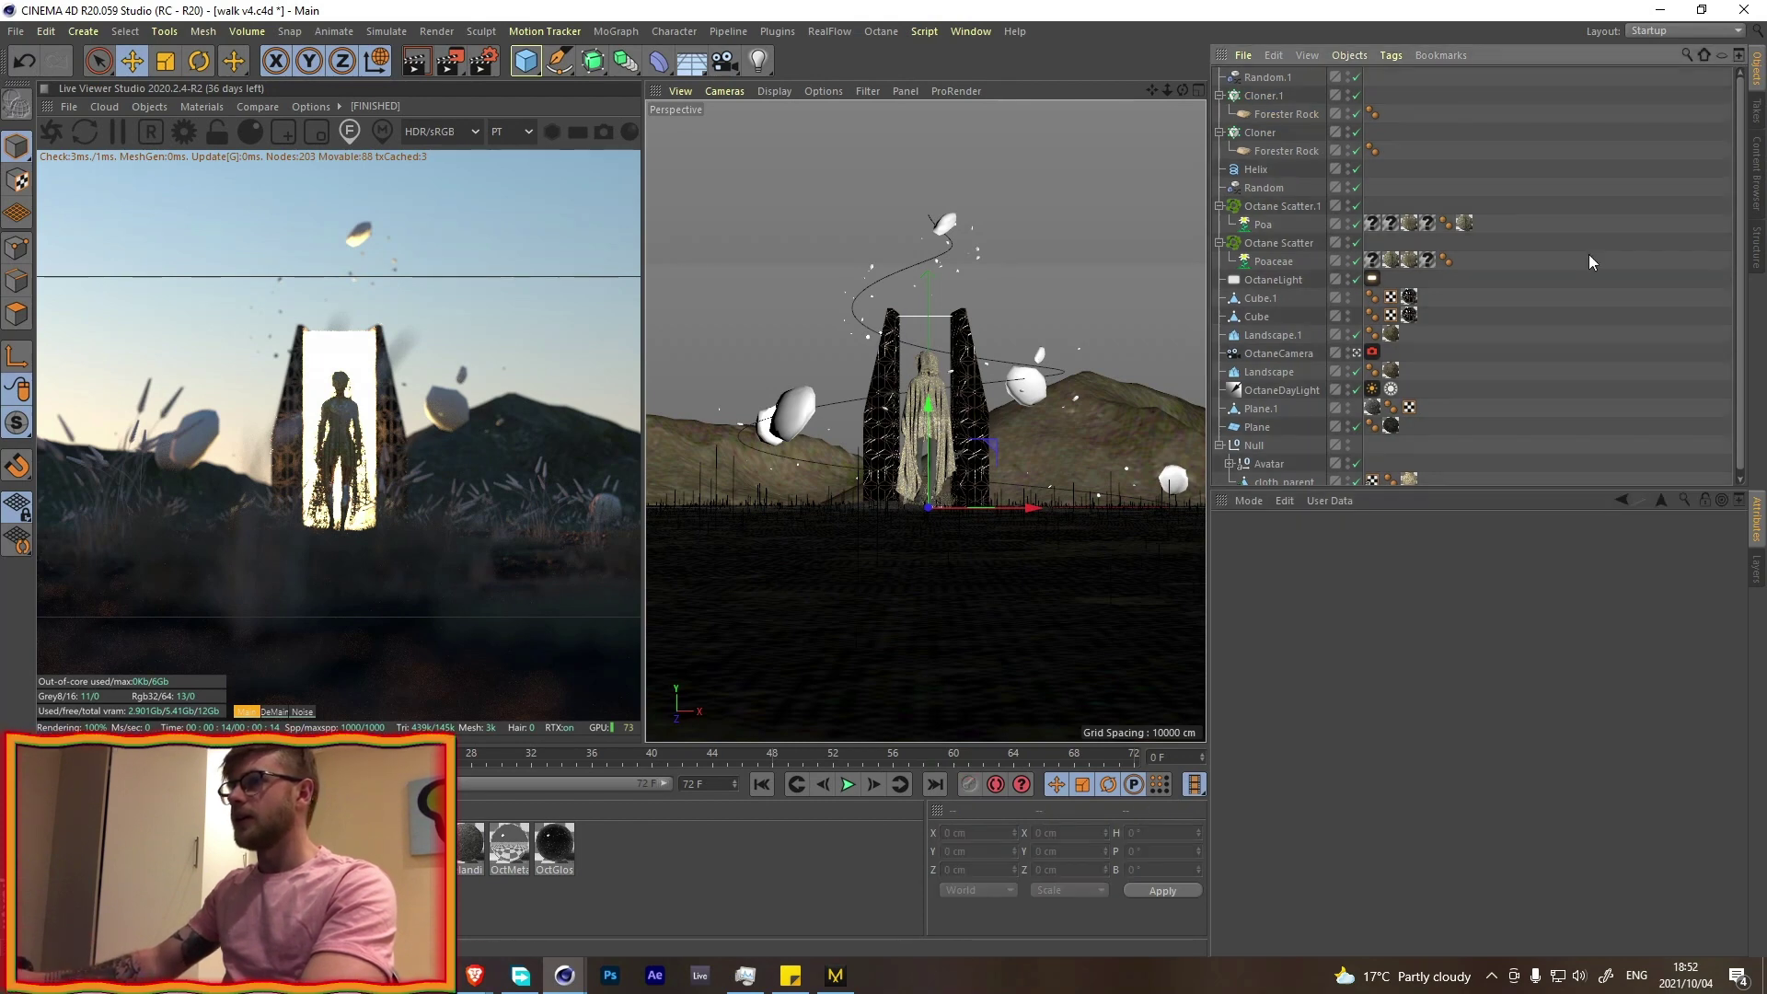
- Duplicate the original Cloner as Cloner.2 and set its clone scale to 0.05 on X, Y and Z
left_click(1258, 134)
left_click_drag(1258, 134, 1250, 86, "ctrl")
left_click(1406, 543)
double_click(1411, 614)
type("0.05")
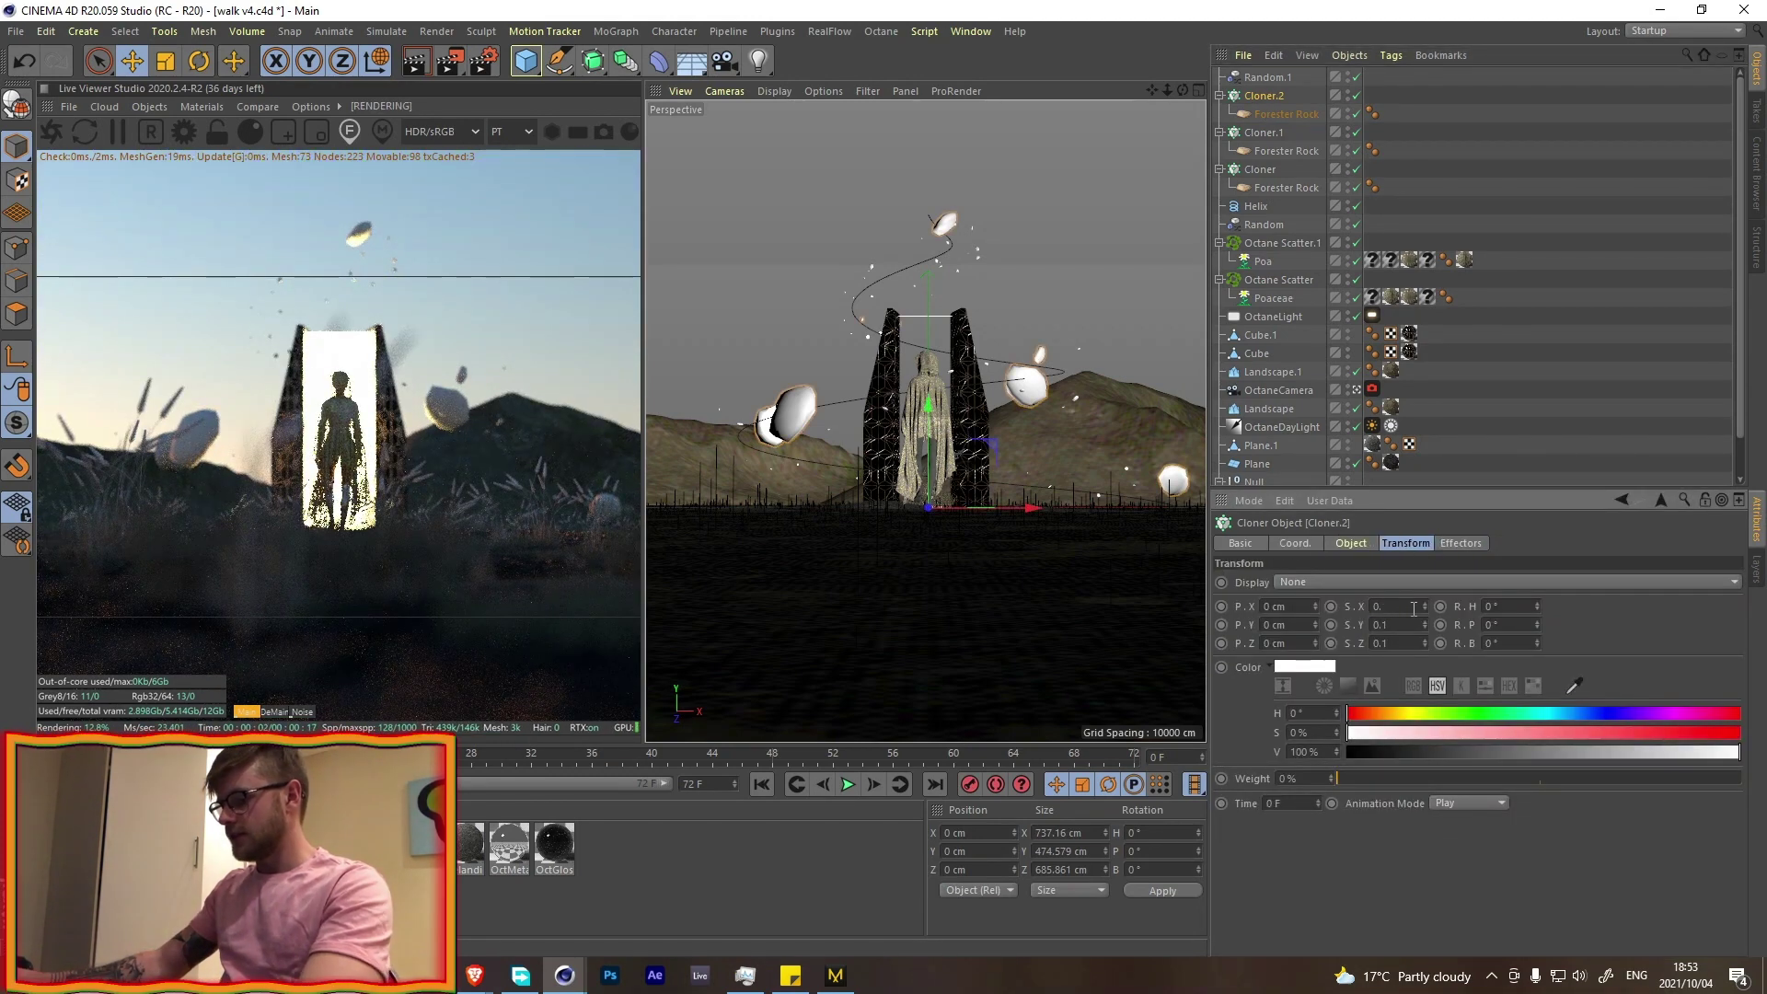
double_click(1413, 626)
type("0.05")
double_click(1424, 646)
type("0.05")
key("Return")
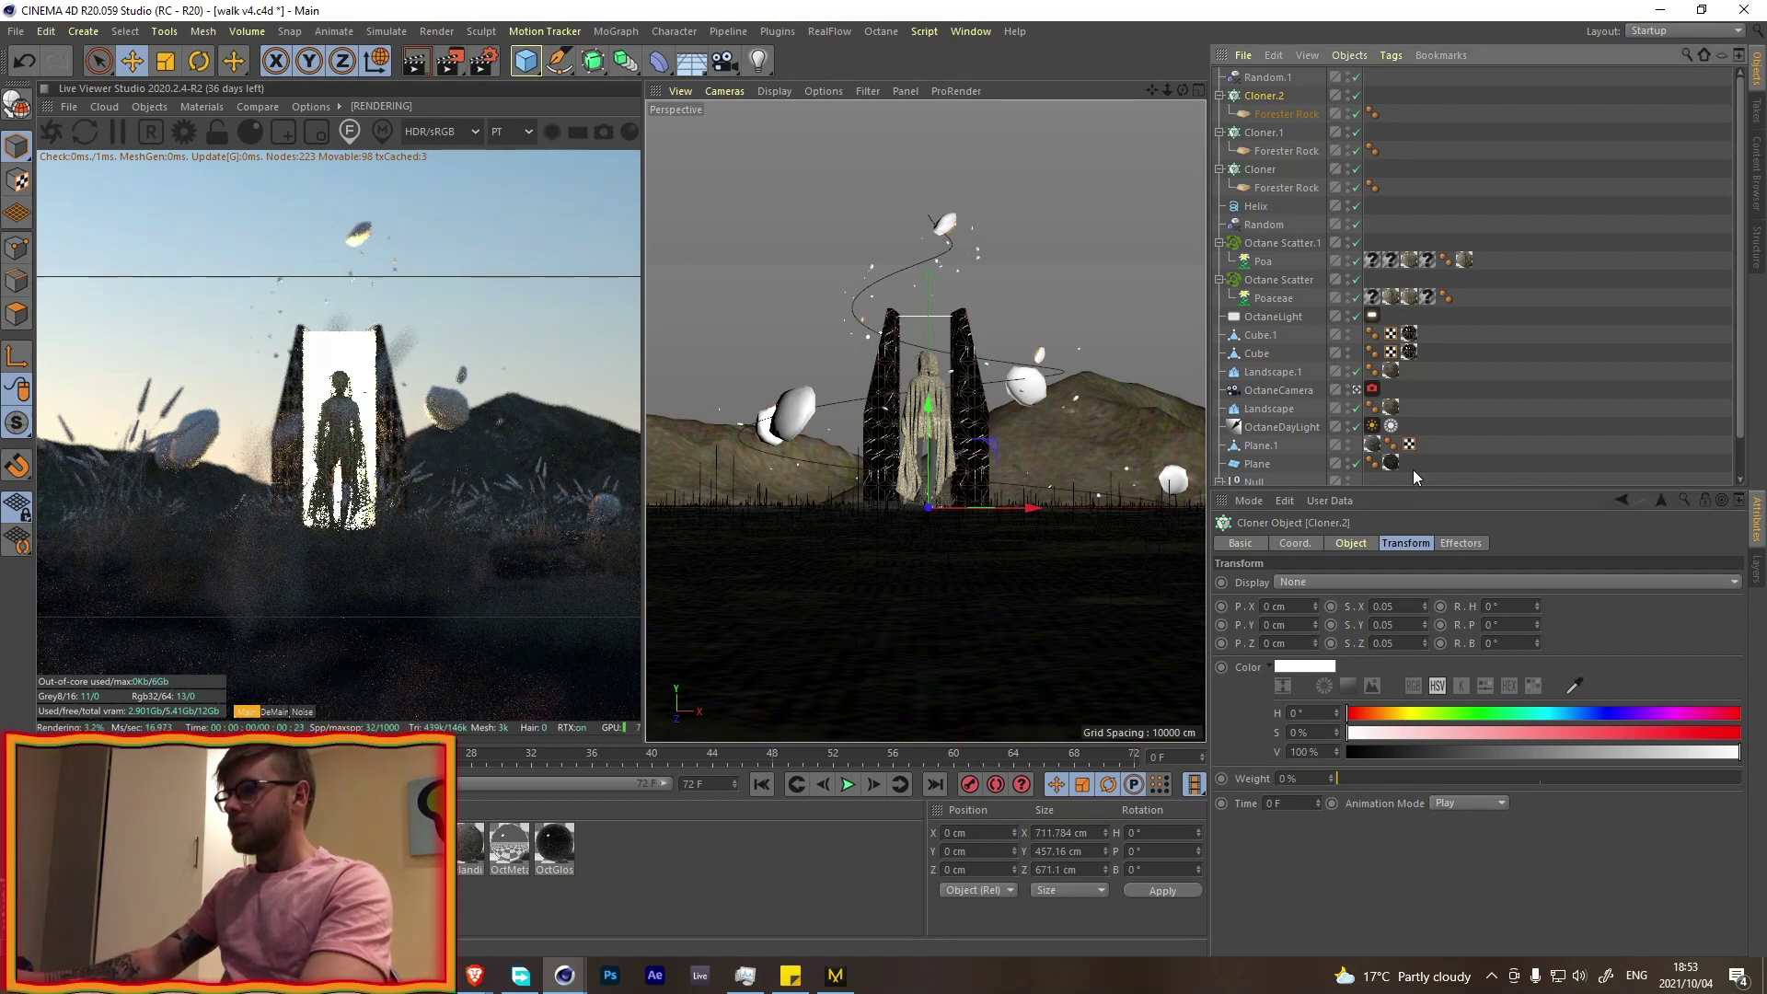
- Set the random seed of Cloner.2 to 1234572 and offset its clones along the Helix by 16%
left_click(1367, 544)
left_click(1371, 889)
left_click(1371, 889)
left_click(1371, 888)
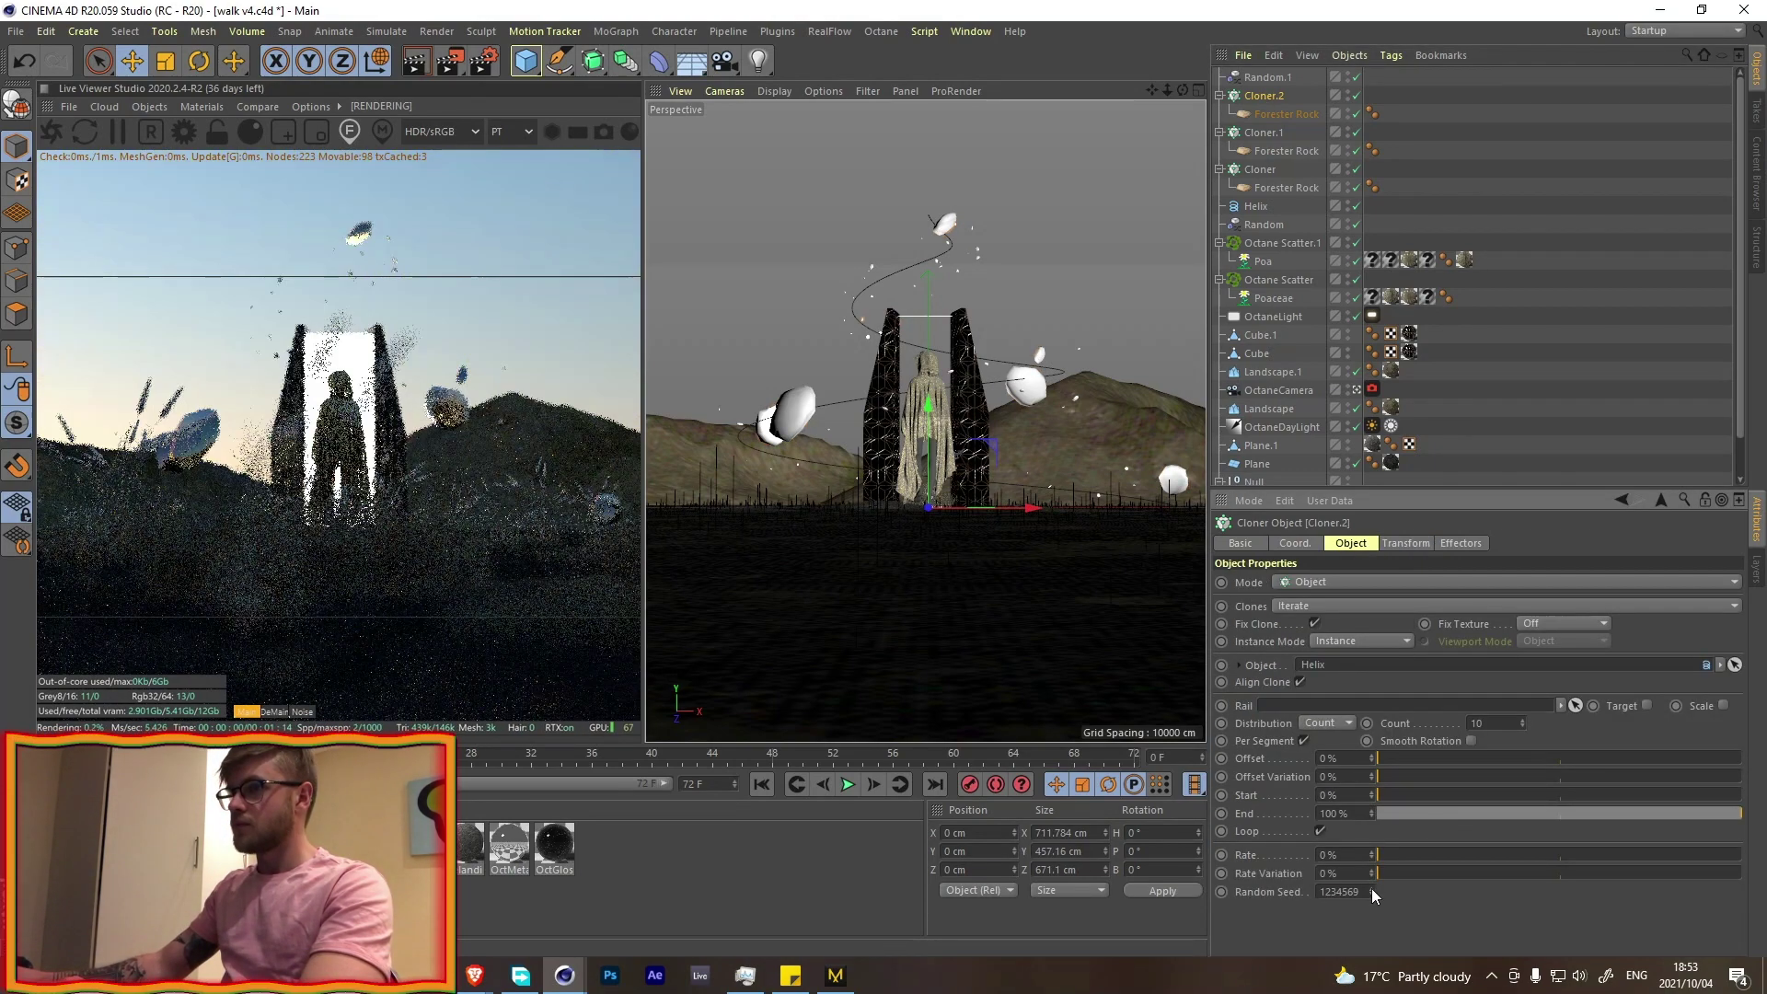
left_click(1372, 887)
left_click(1371, 888)
left_click_drag(1388, 760, 1436, 755)
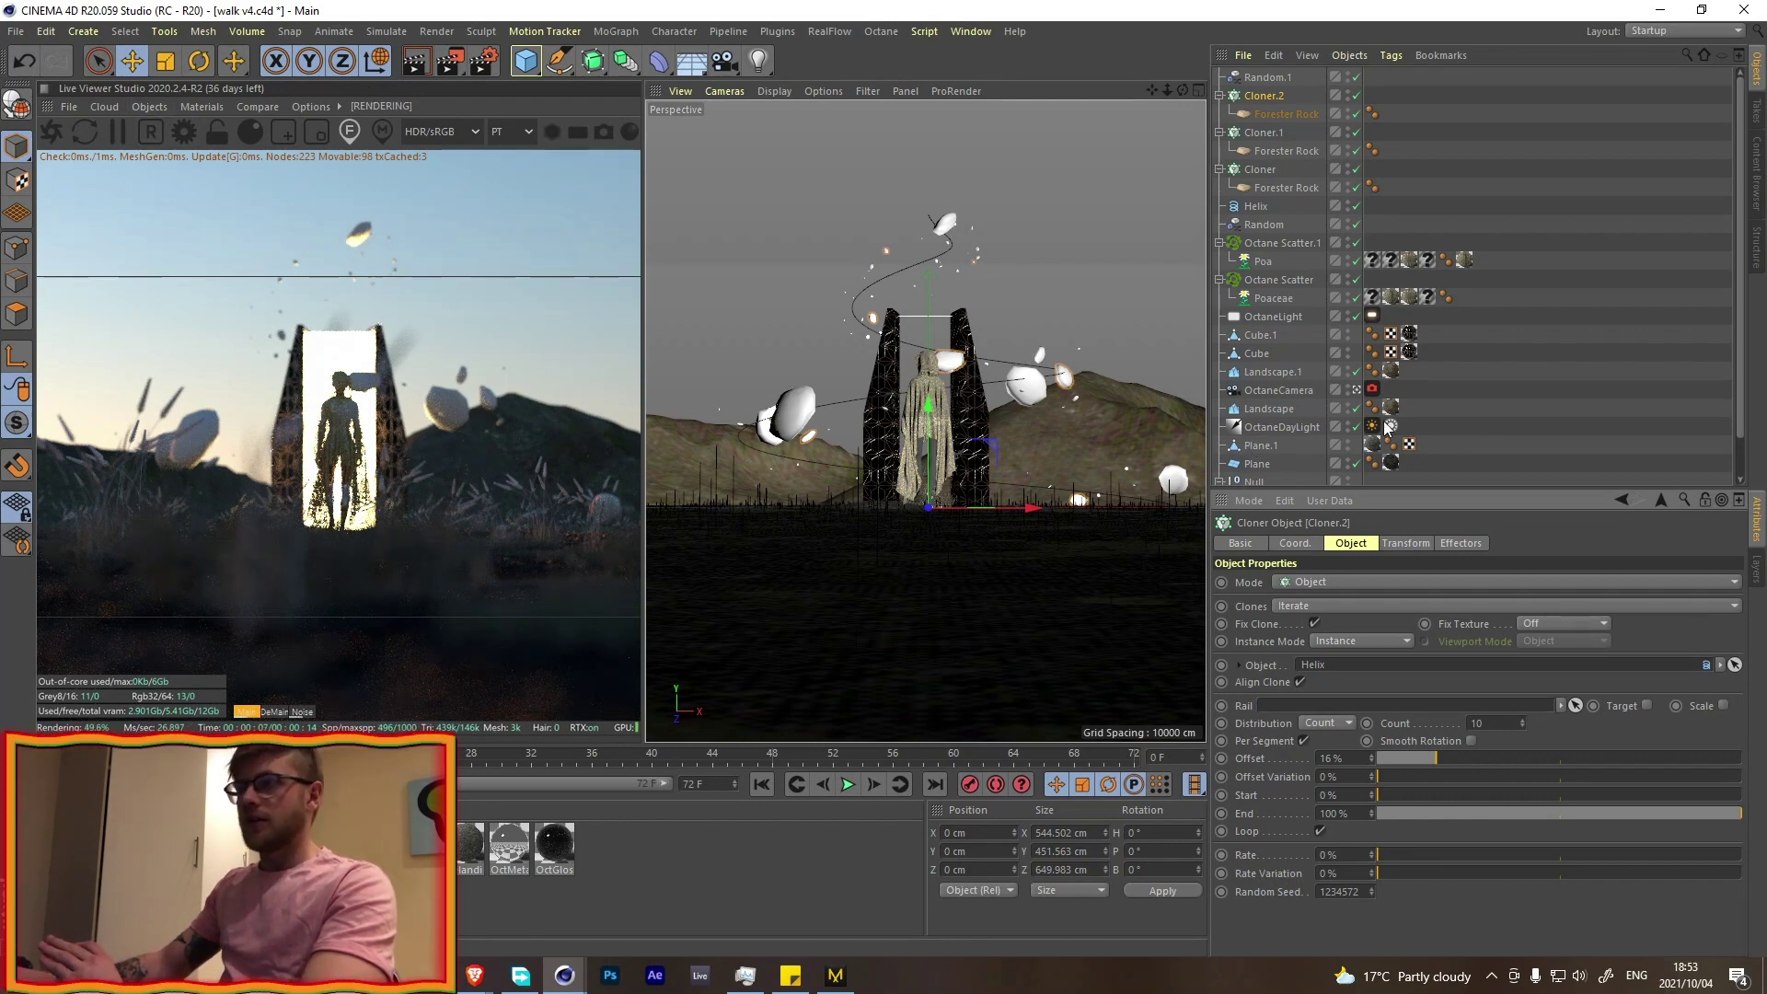
- Set the Bath towel with Lines texture on cloth_parent to 2 tiles in both U and V
scroll(1535, 285, "down", 2)
left_click(1409, 476)
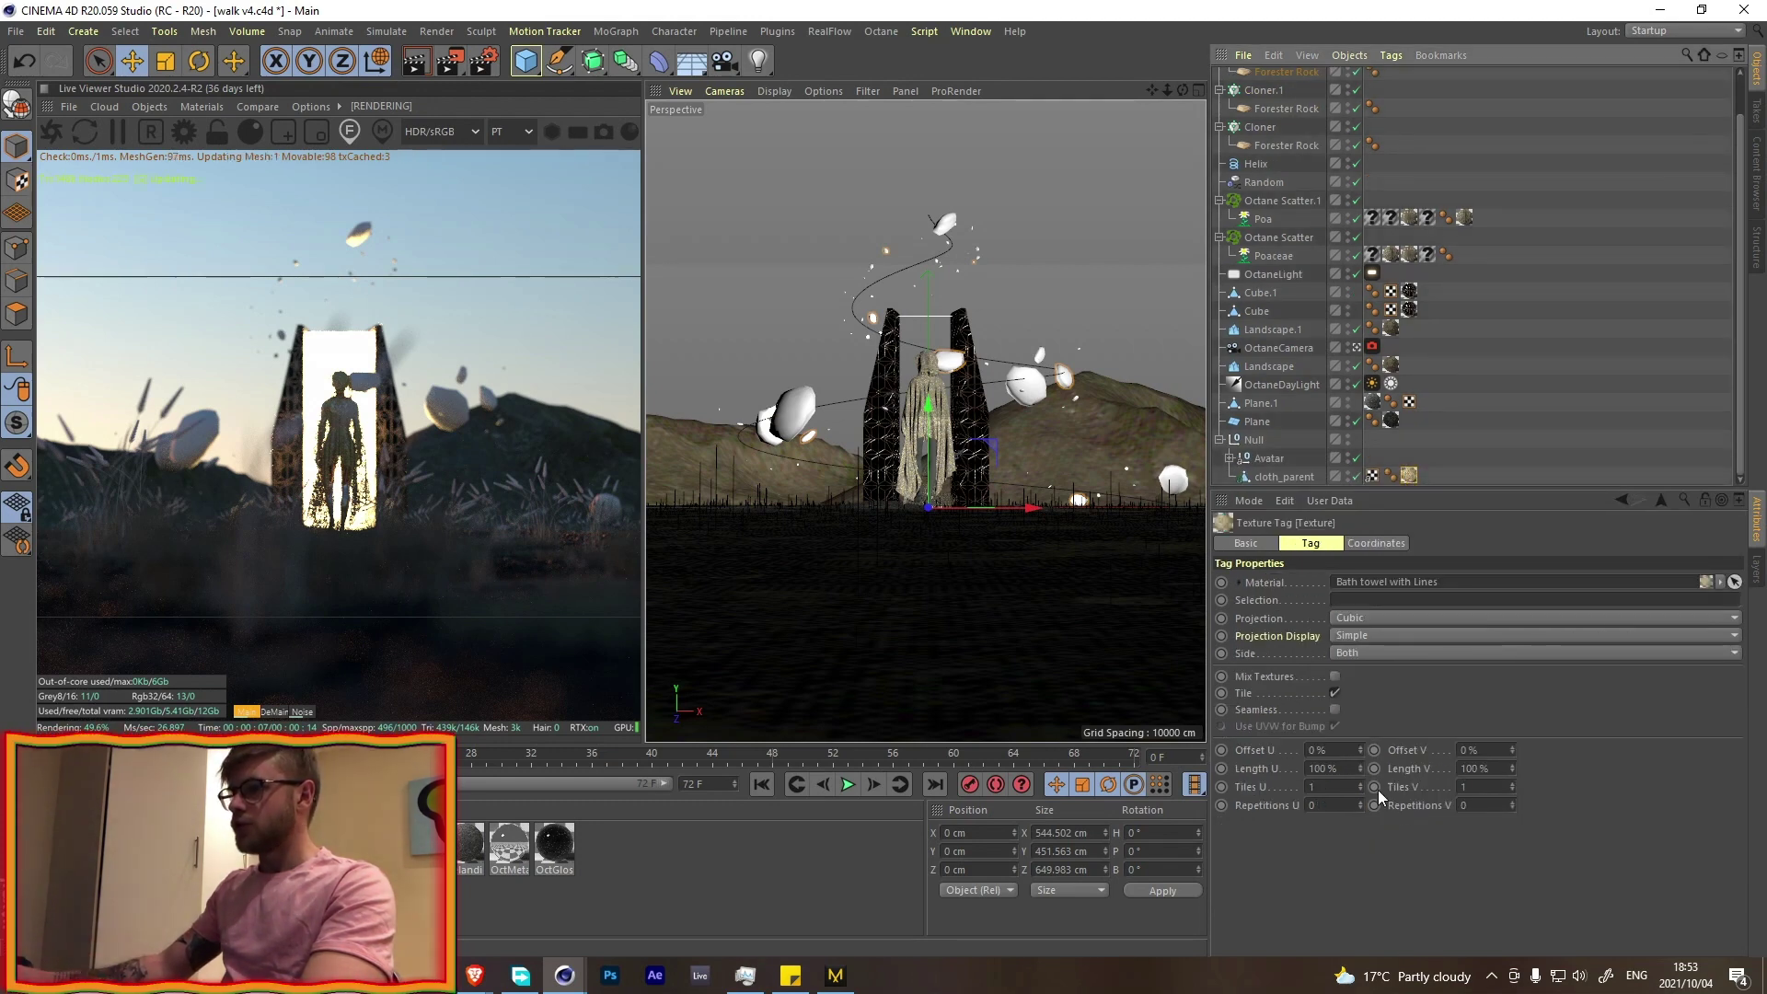
left_click_drag(1330, 788, 1278, 787)
type("2")
key("Tab")
type("2")
key("Return")
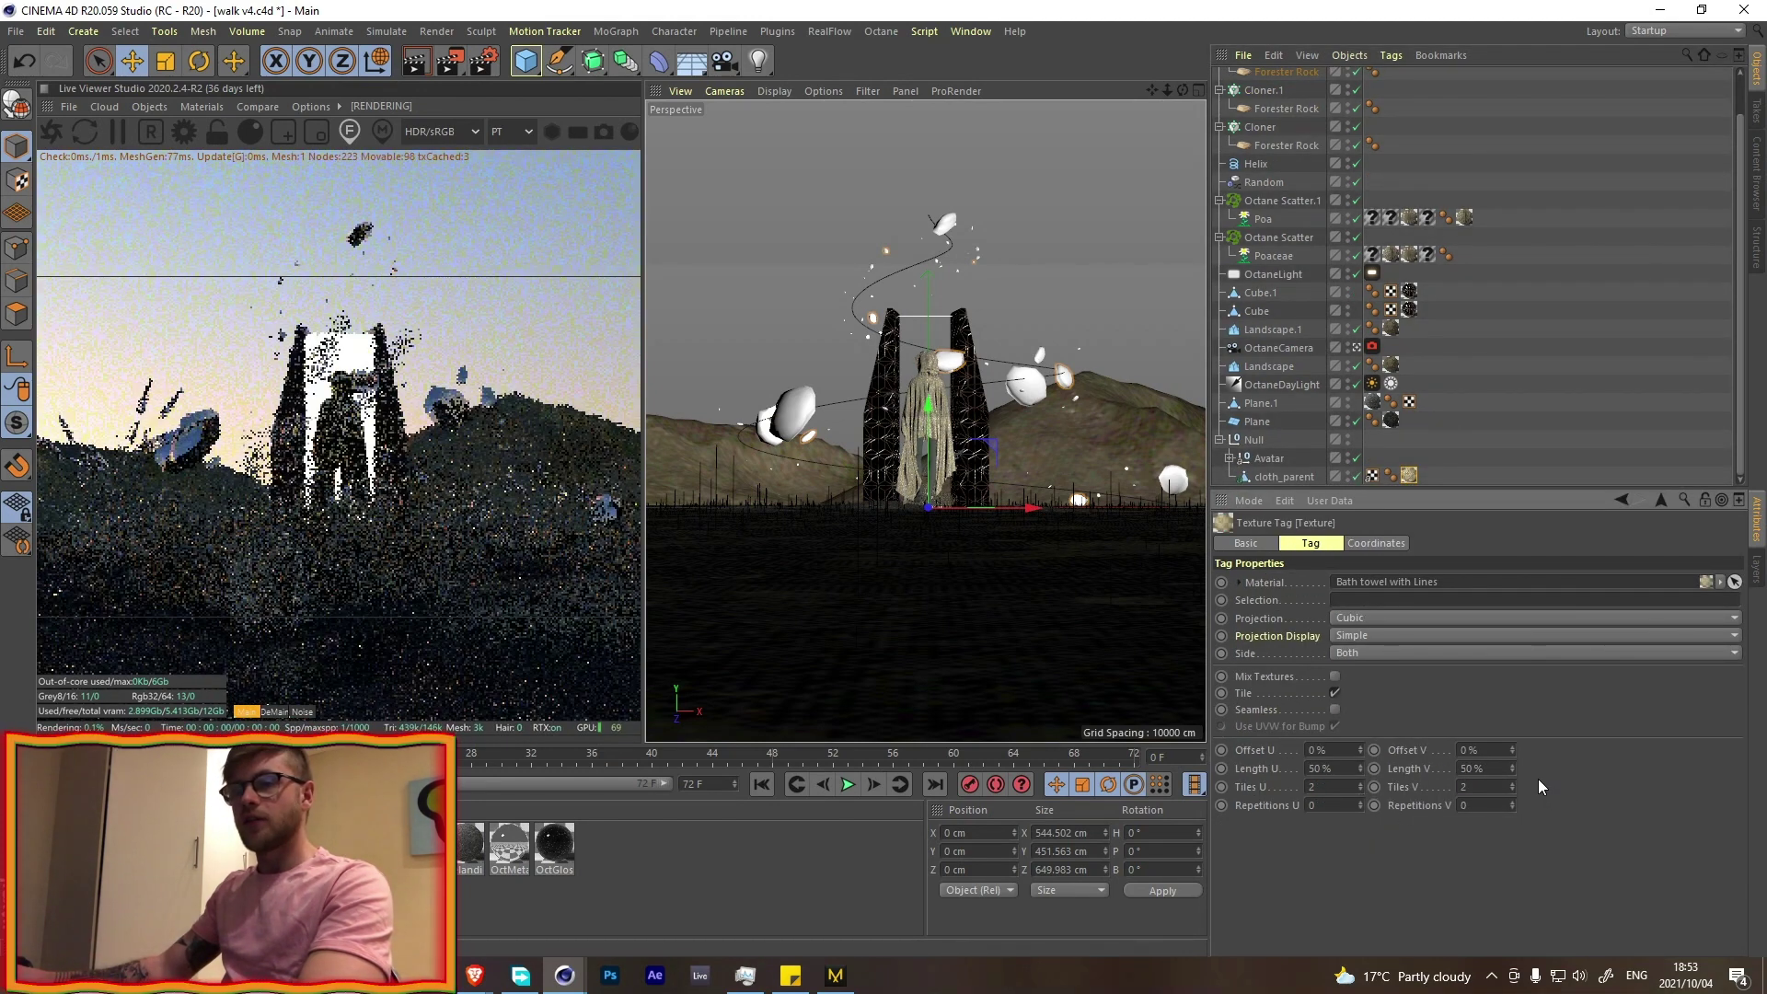
- Increase the cloth texture's tiling to 10 in both U and V
left_click_drag(1331, 788, 1288, 788)
type("10")
key("Tab")
type("10")
key("Return")
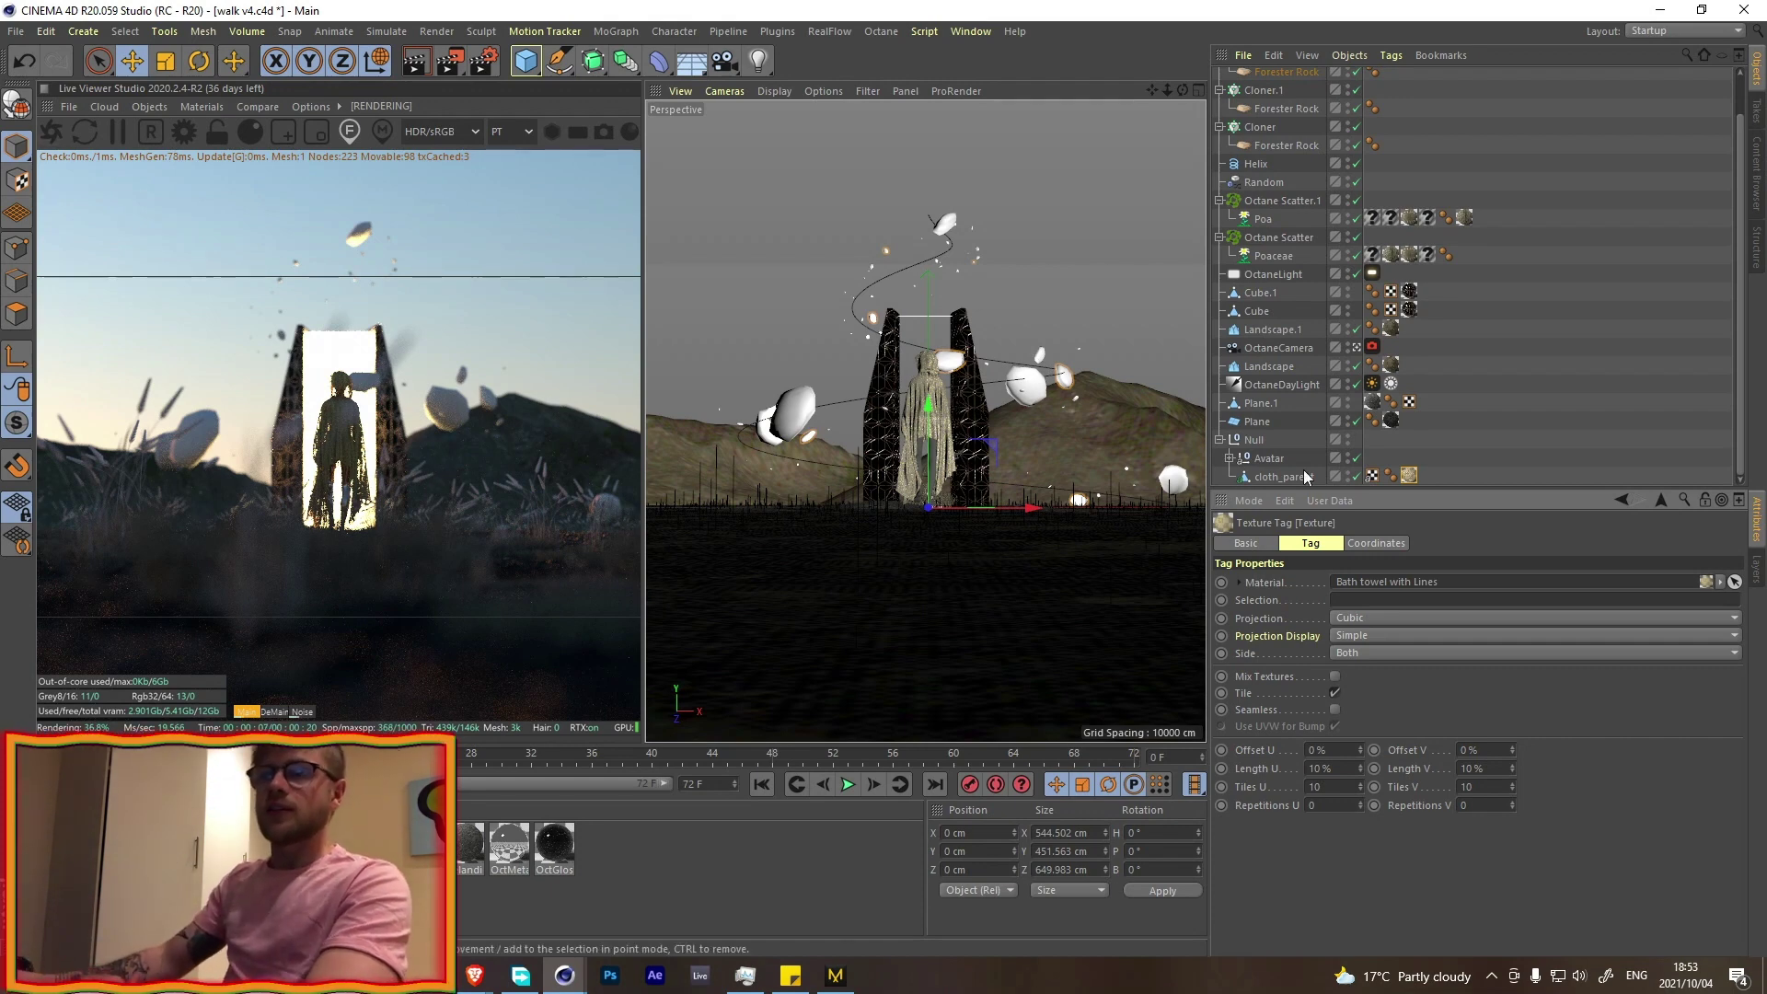
- Enable the camera imager and post processing on OctaneCamera, with bloom power about 7.25 and a higher glare power
left_click(1372, 347)
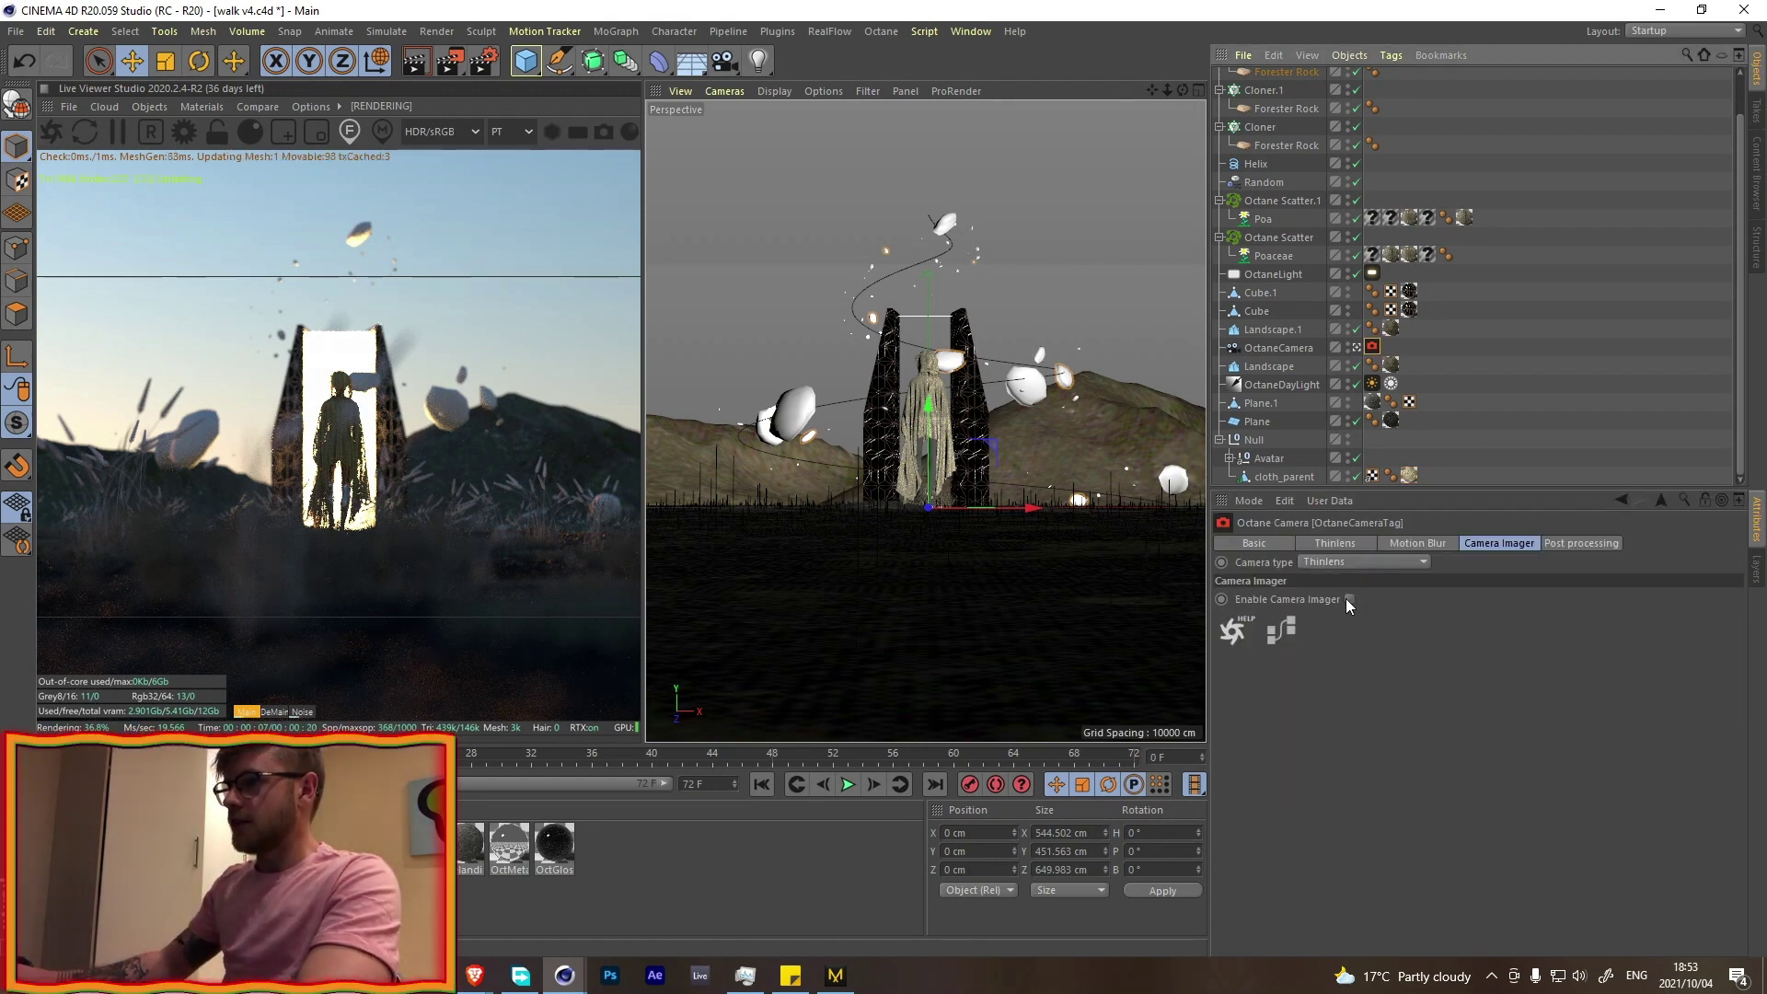
left_click(1499, 543)
left_click(1588, 543)
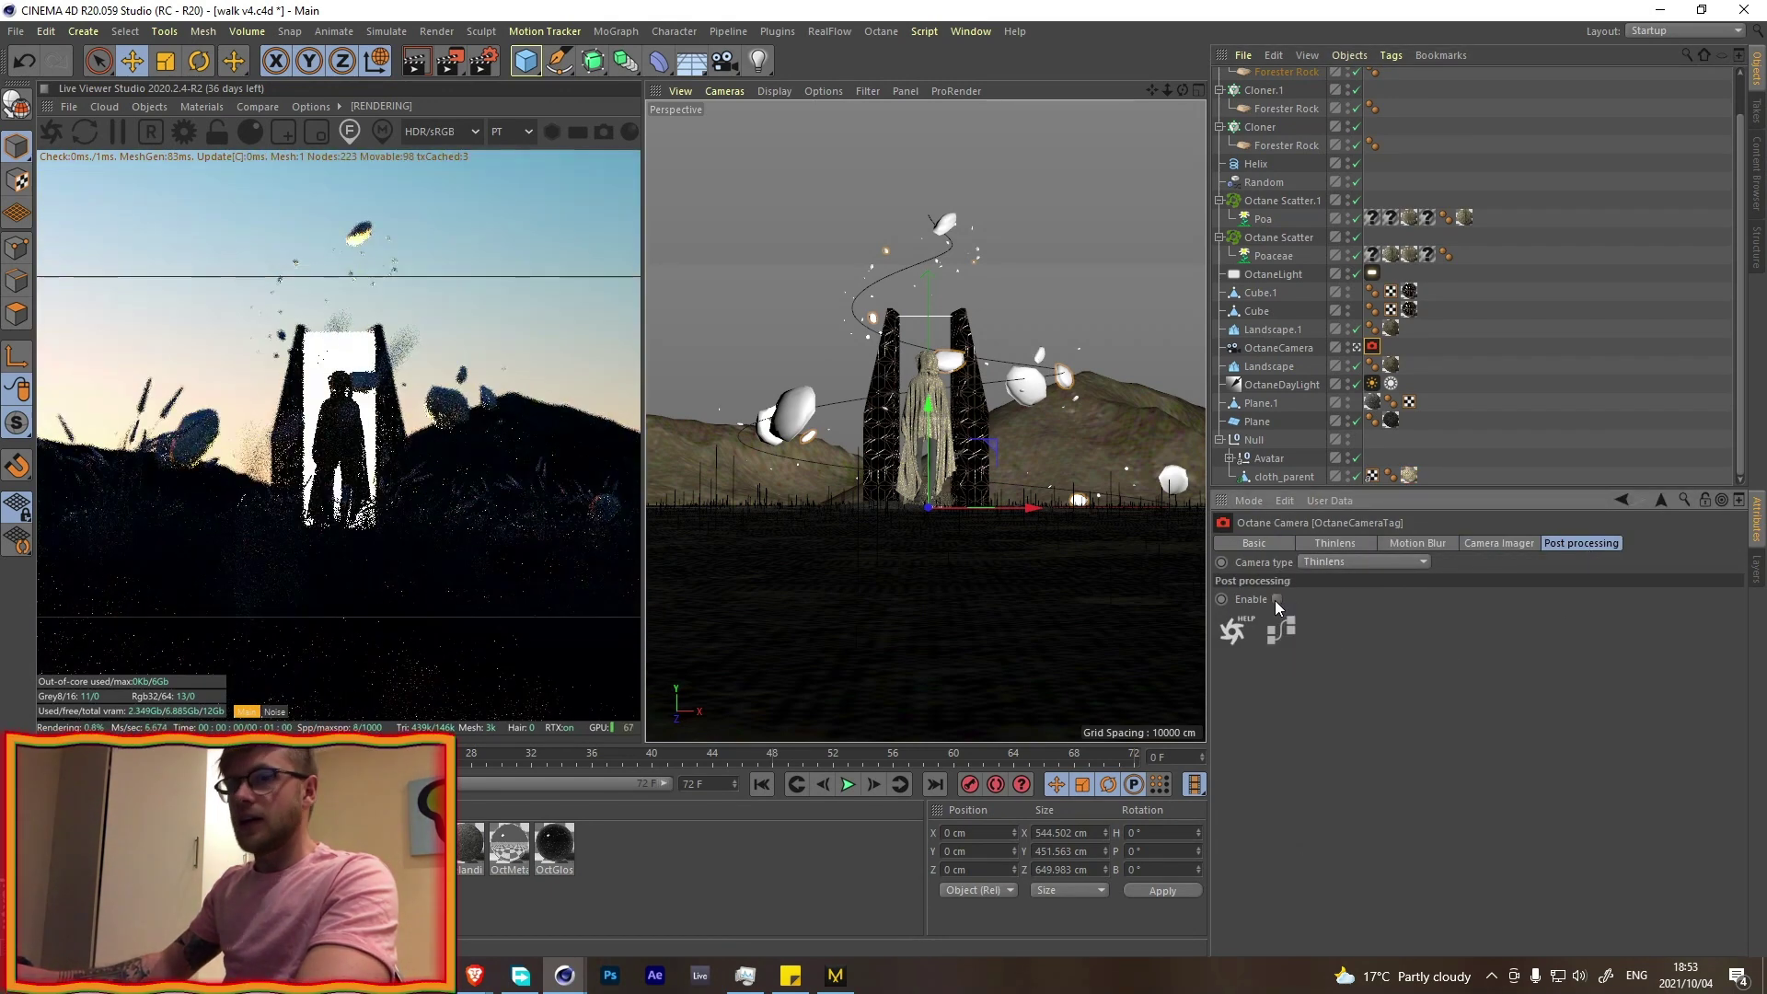
left_click(1276, 600)
left_click_drag(1564, 616, 1613, 615)
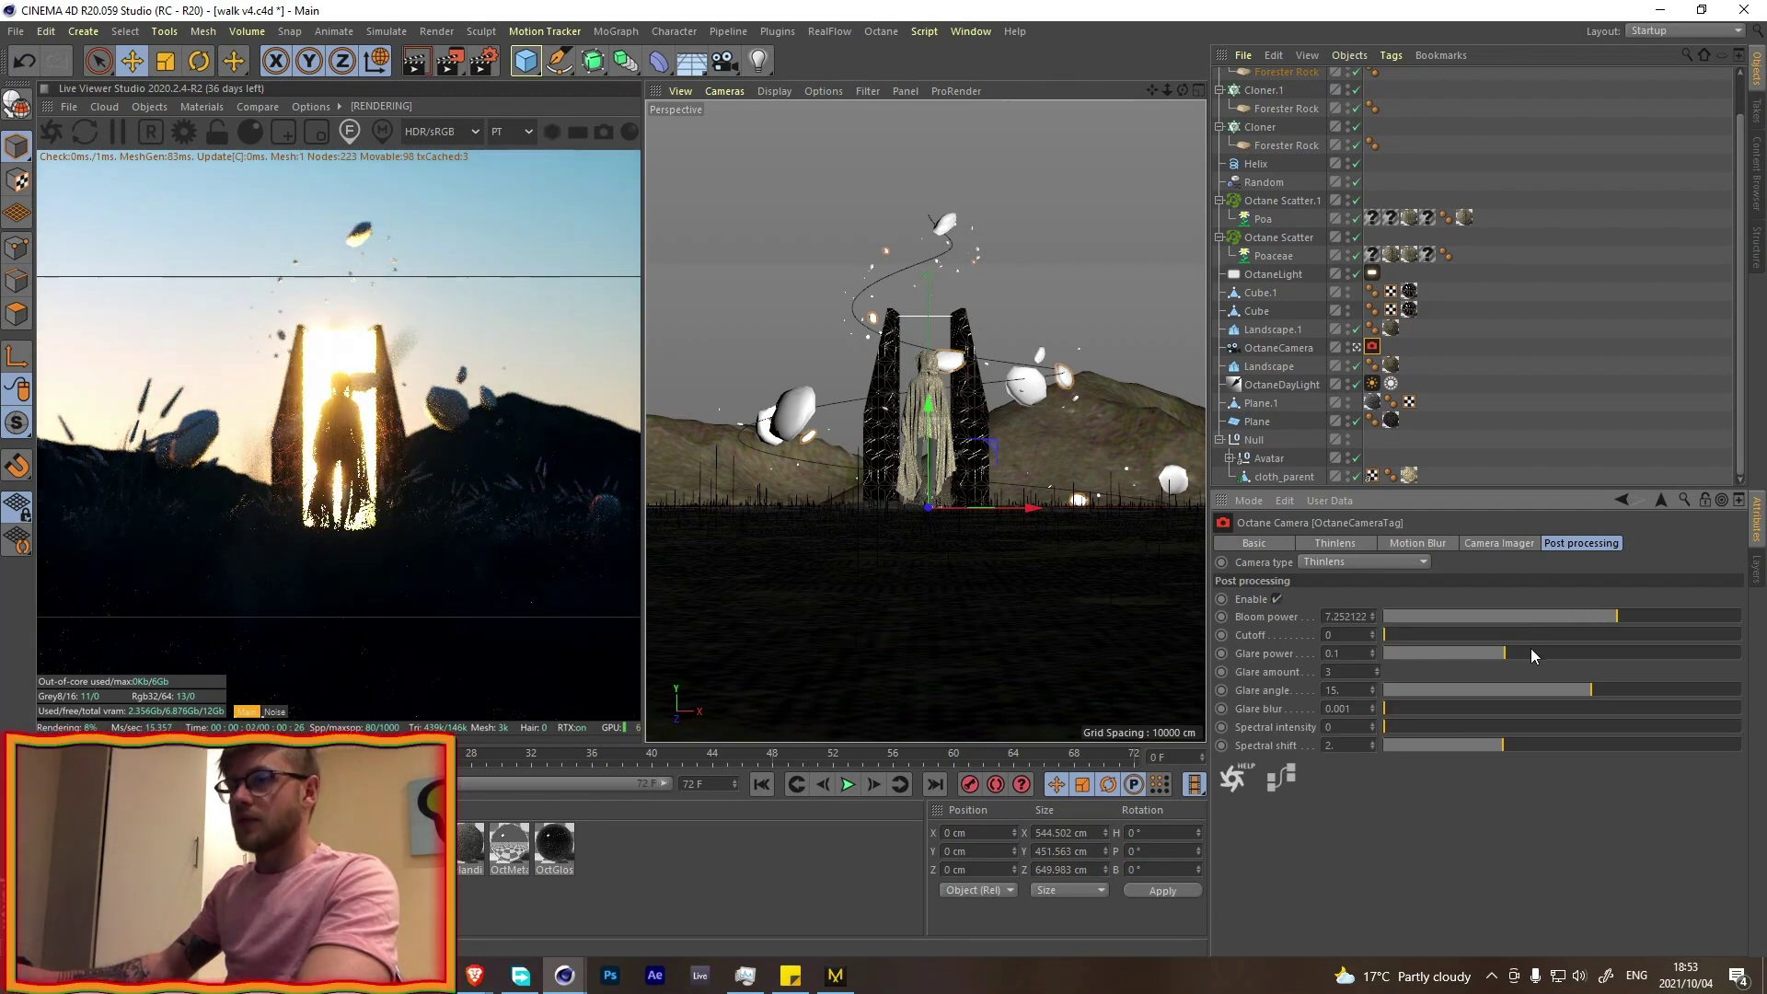
left_click_drag(1511, 654, 1612, 650)
left_click(1504, 543)
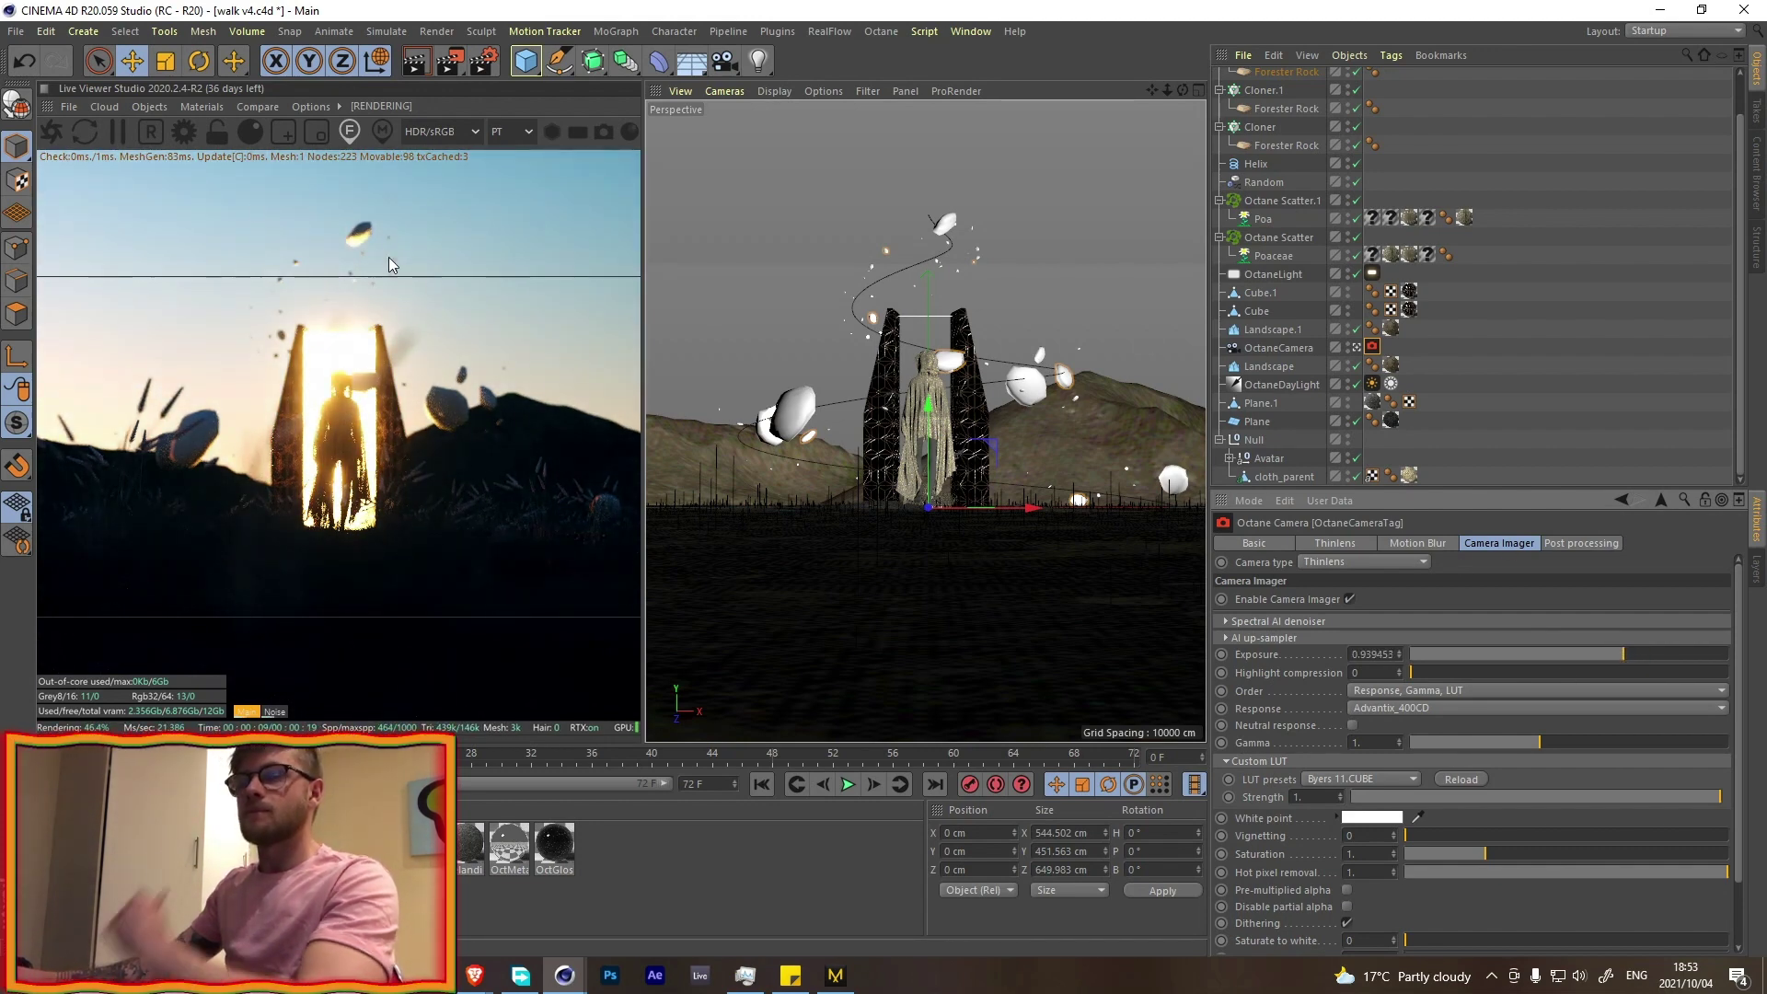
- Add an Octane Volume object and move it to about 479 cm on Z
left_click(150, 106)
left_click(190, 238)
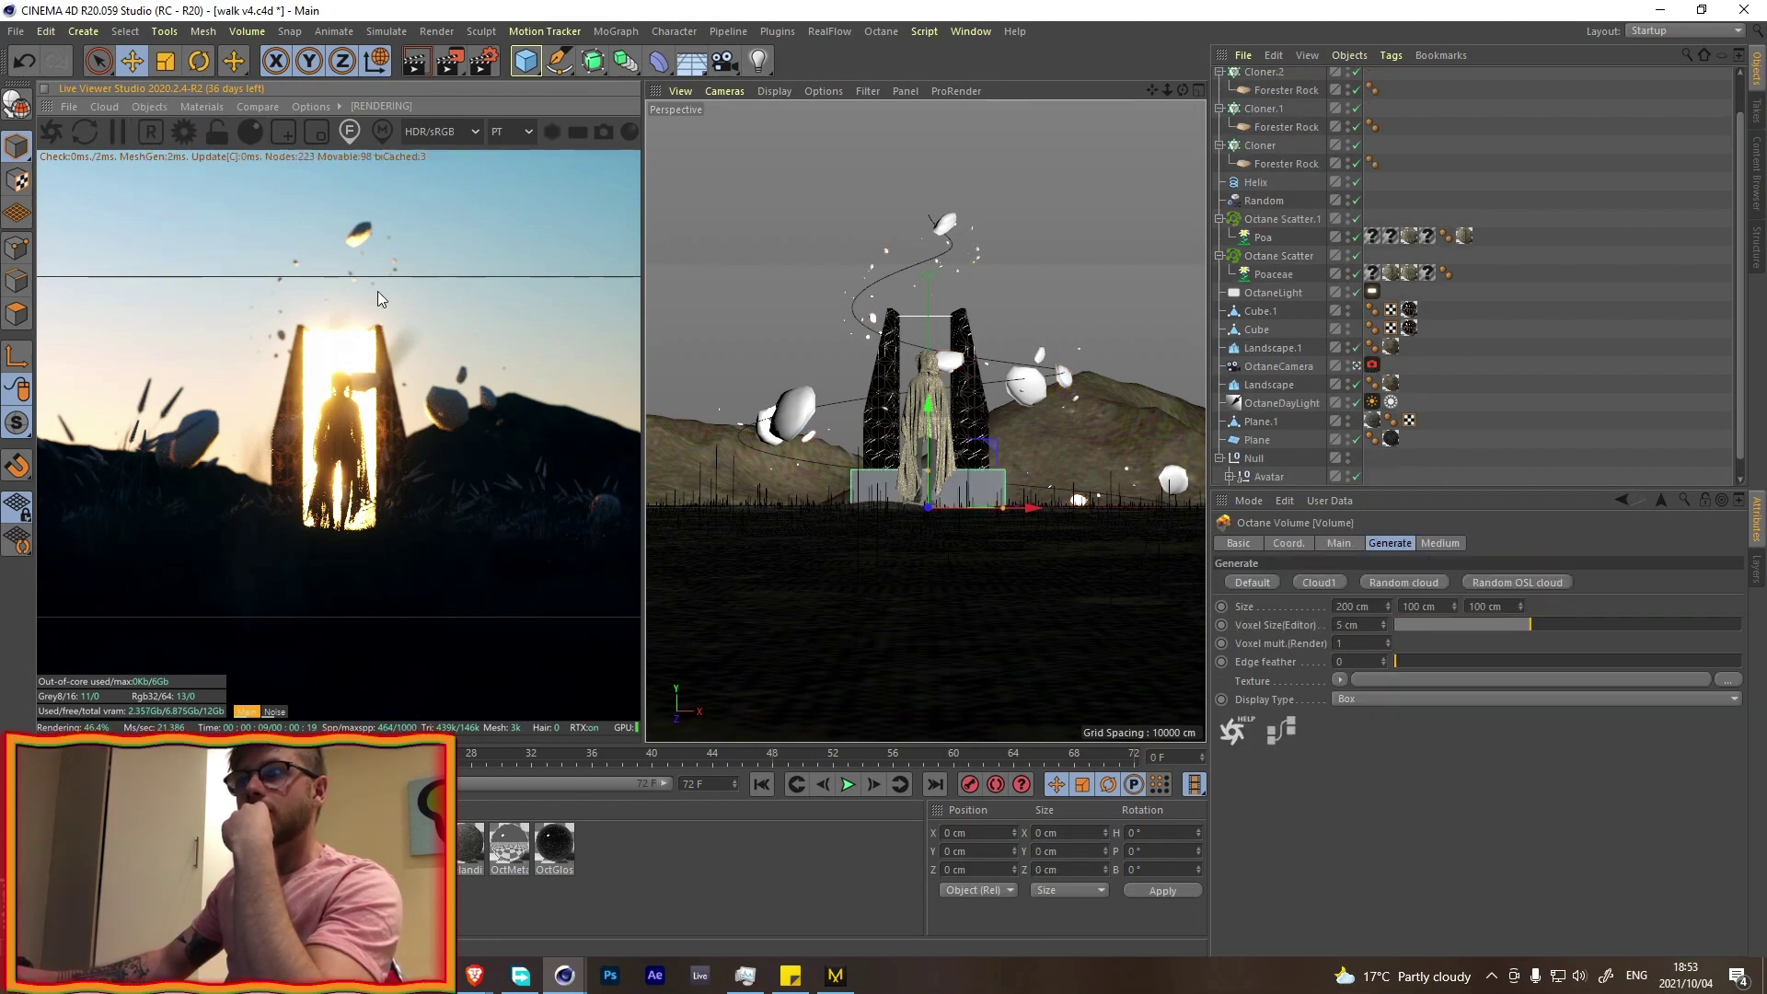
middle_click(941, 337)
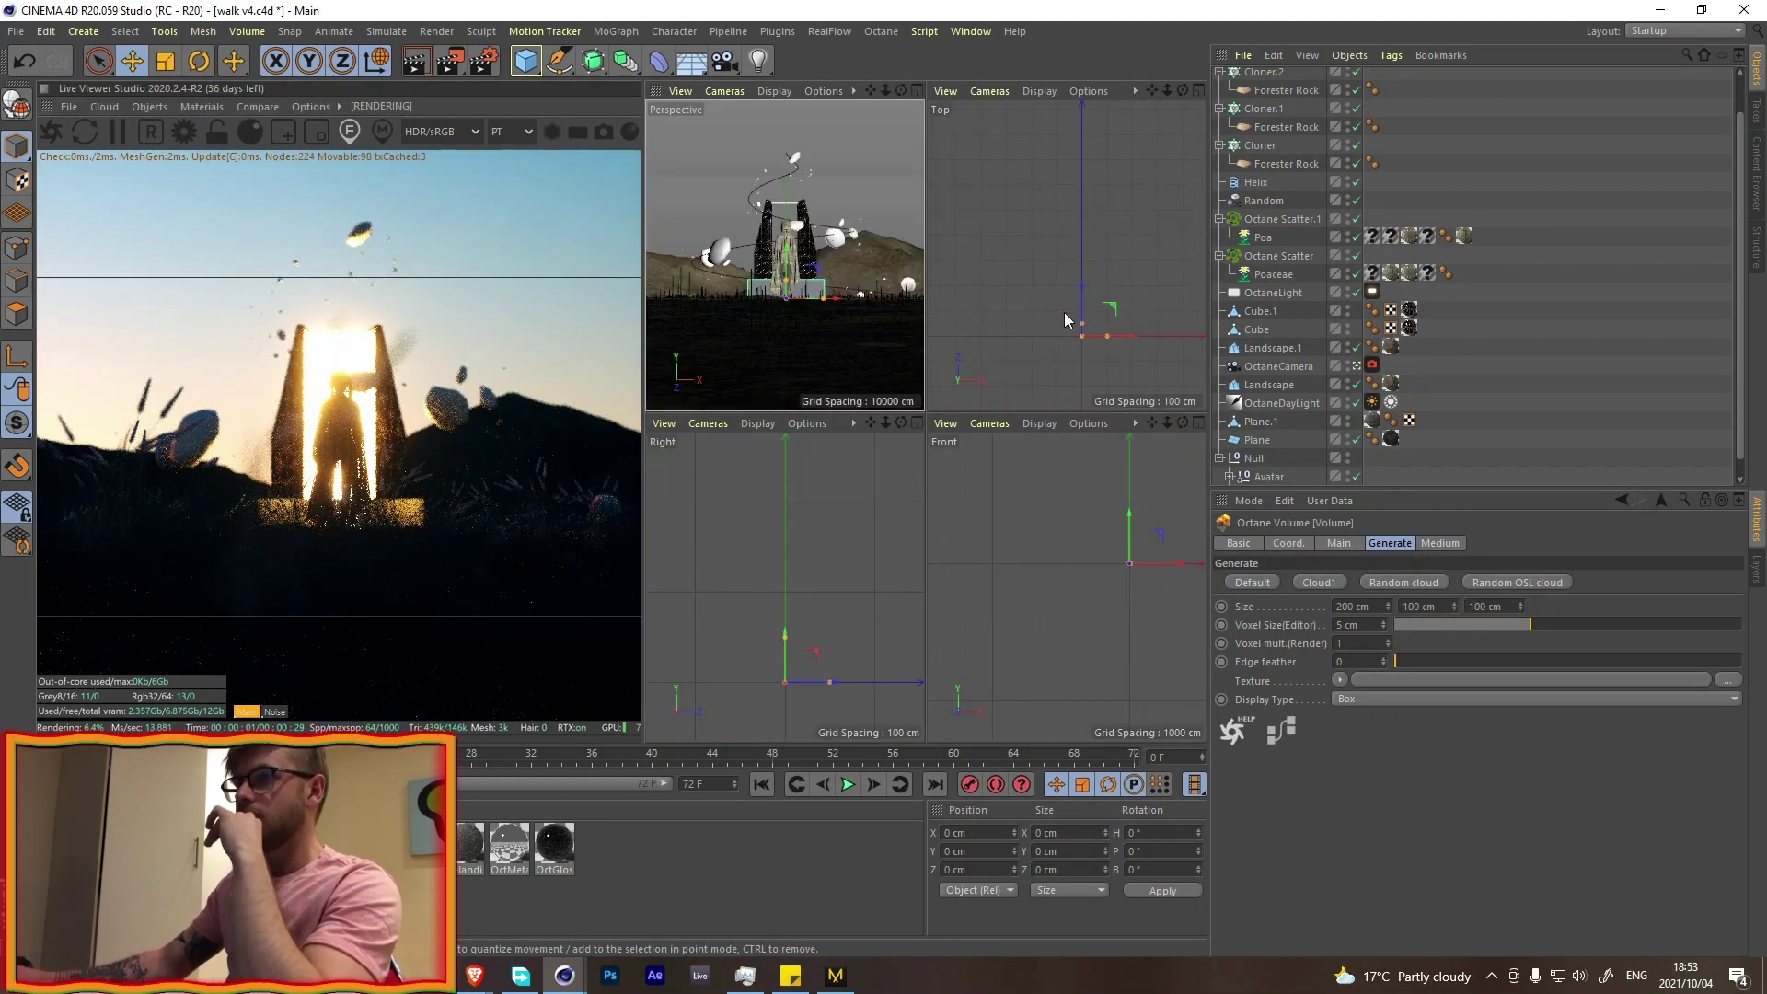
middle_click(1064, 316)
left_click_drag(959, 482, 958, 243)
- Widen the Octane Volume to about 1199 cm on X and set its voxel size to about 315 cm
left_click_drag(1008, 342, 1261, 343)
scroll(1290, 130, "up", 2)
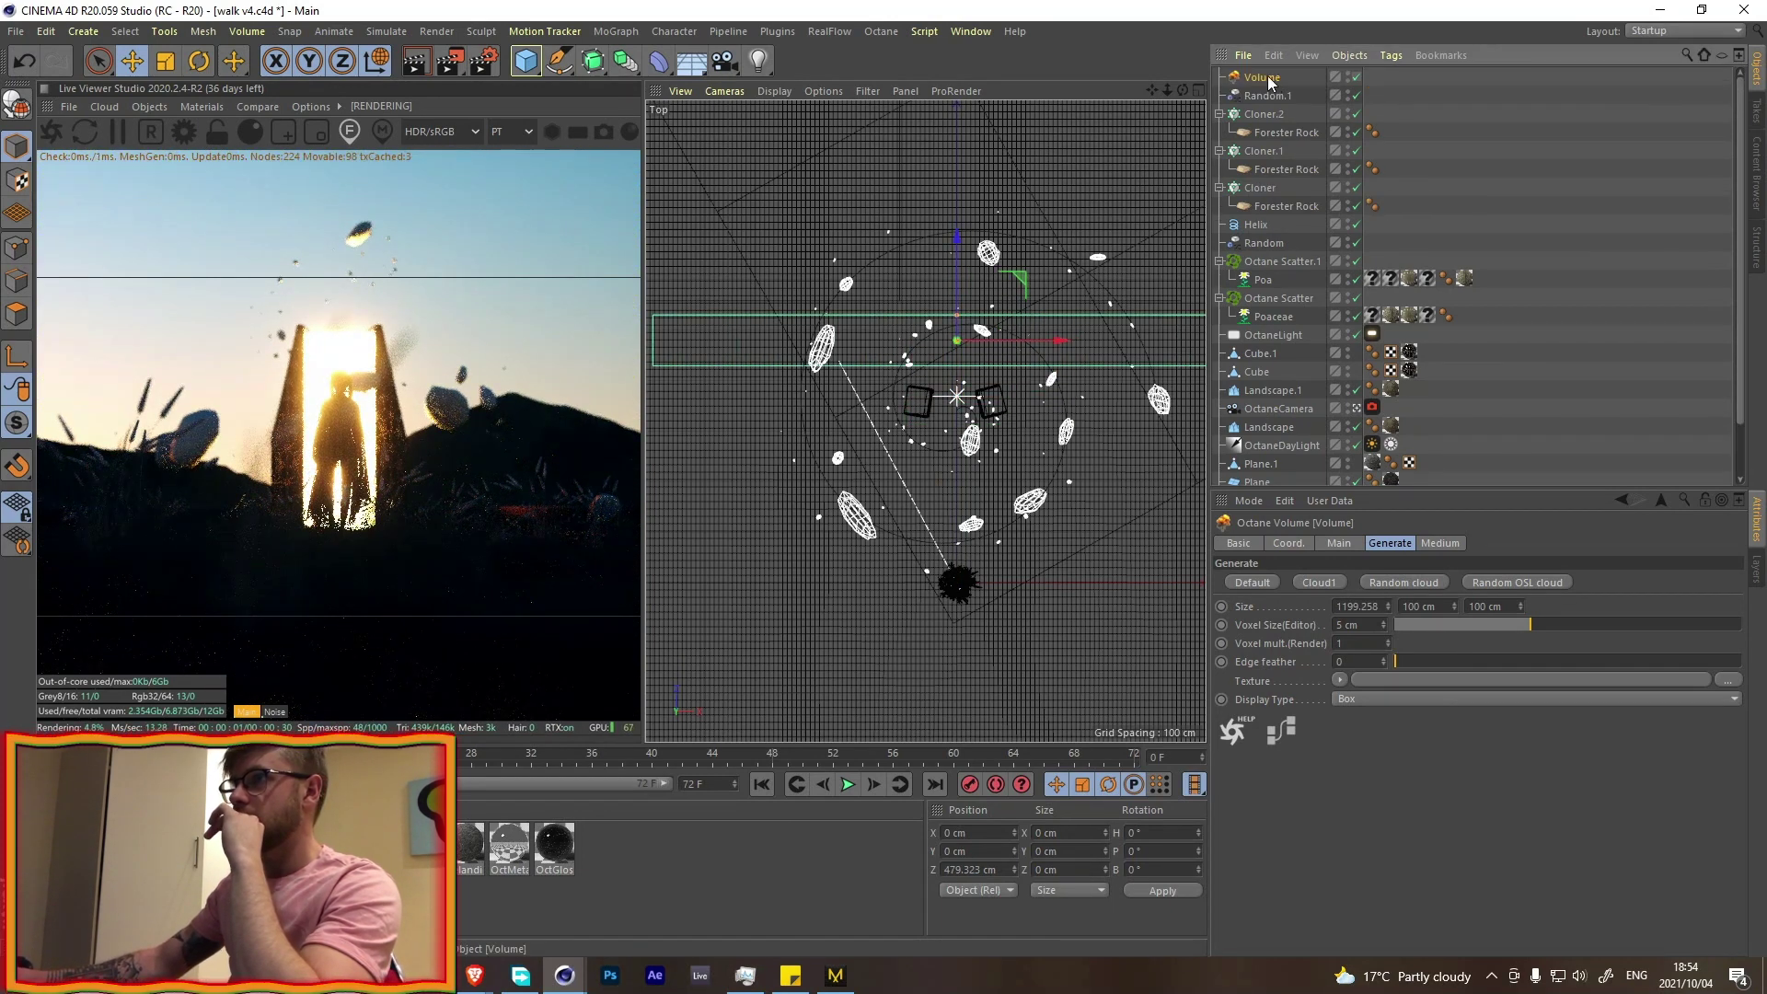
left_click(1262, 78)
left_click(1619, 626)
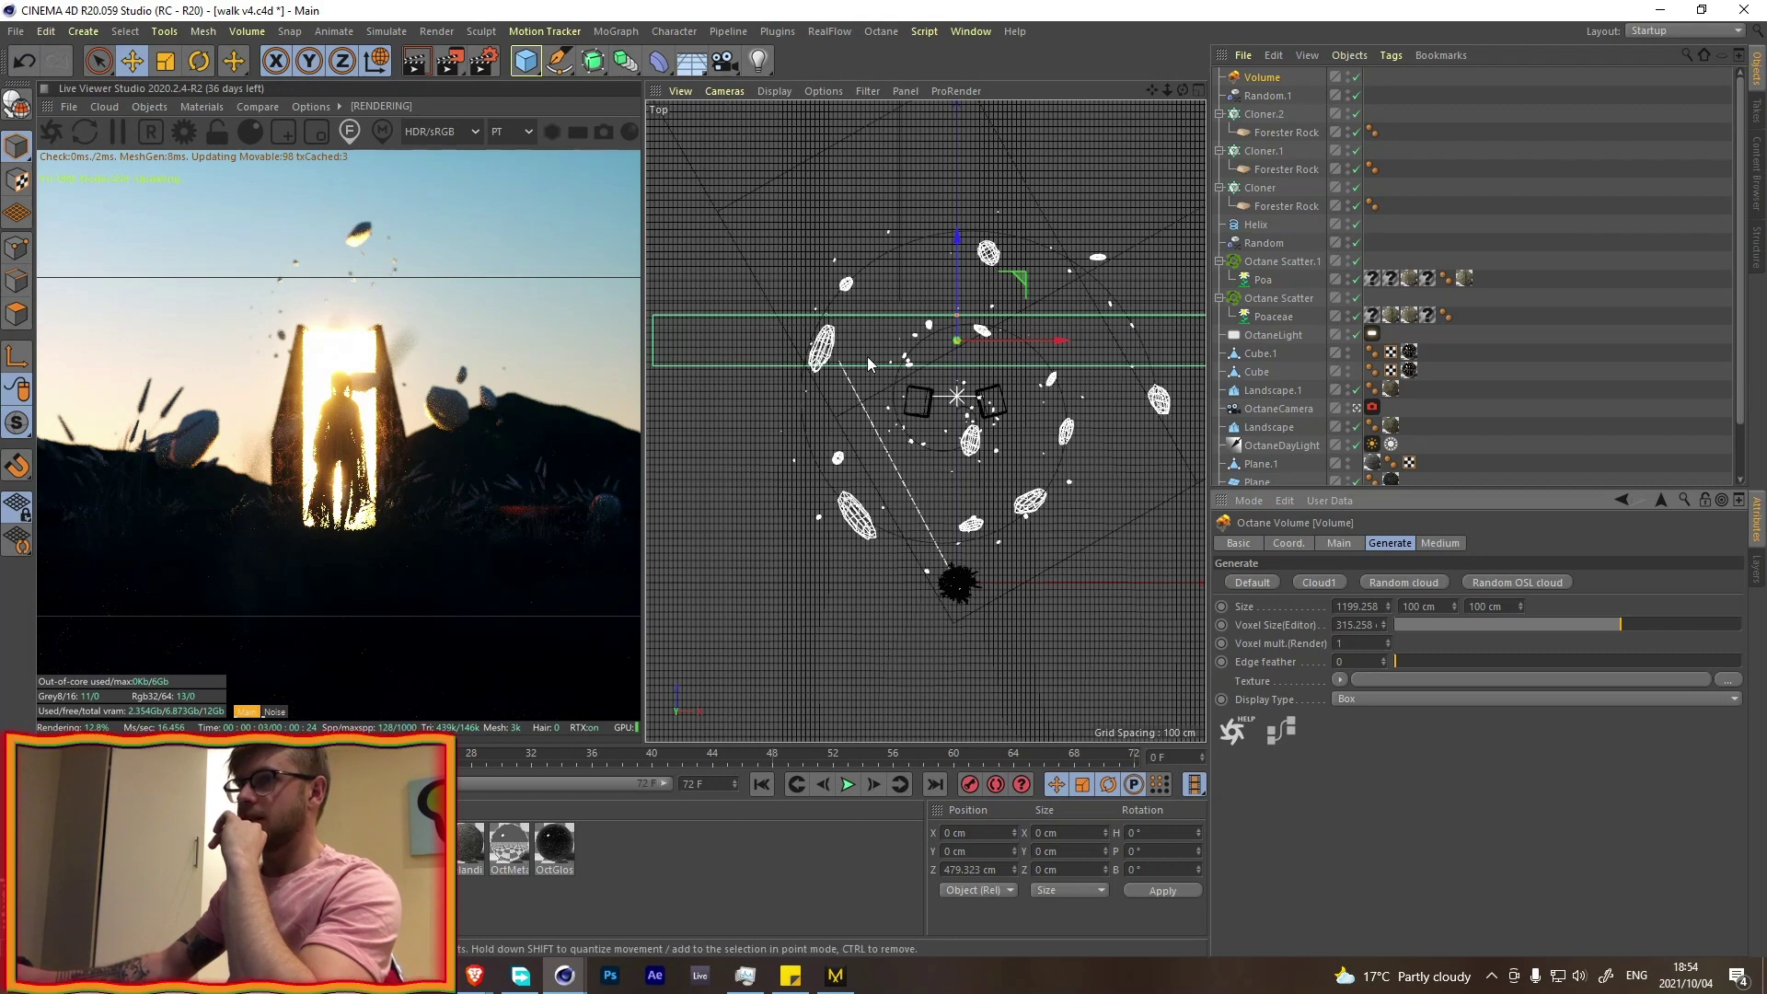
- Enlarge the Octane Volume to about 583 cm high and 760 cm deep, raising it to about 261 cm on Y
middle_click(1055, 403)
middle_click(842, 328)
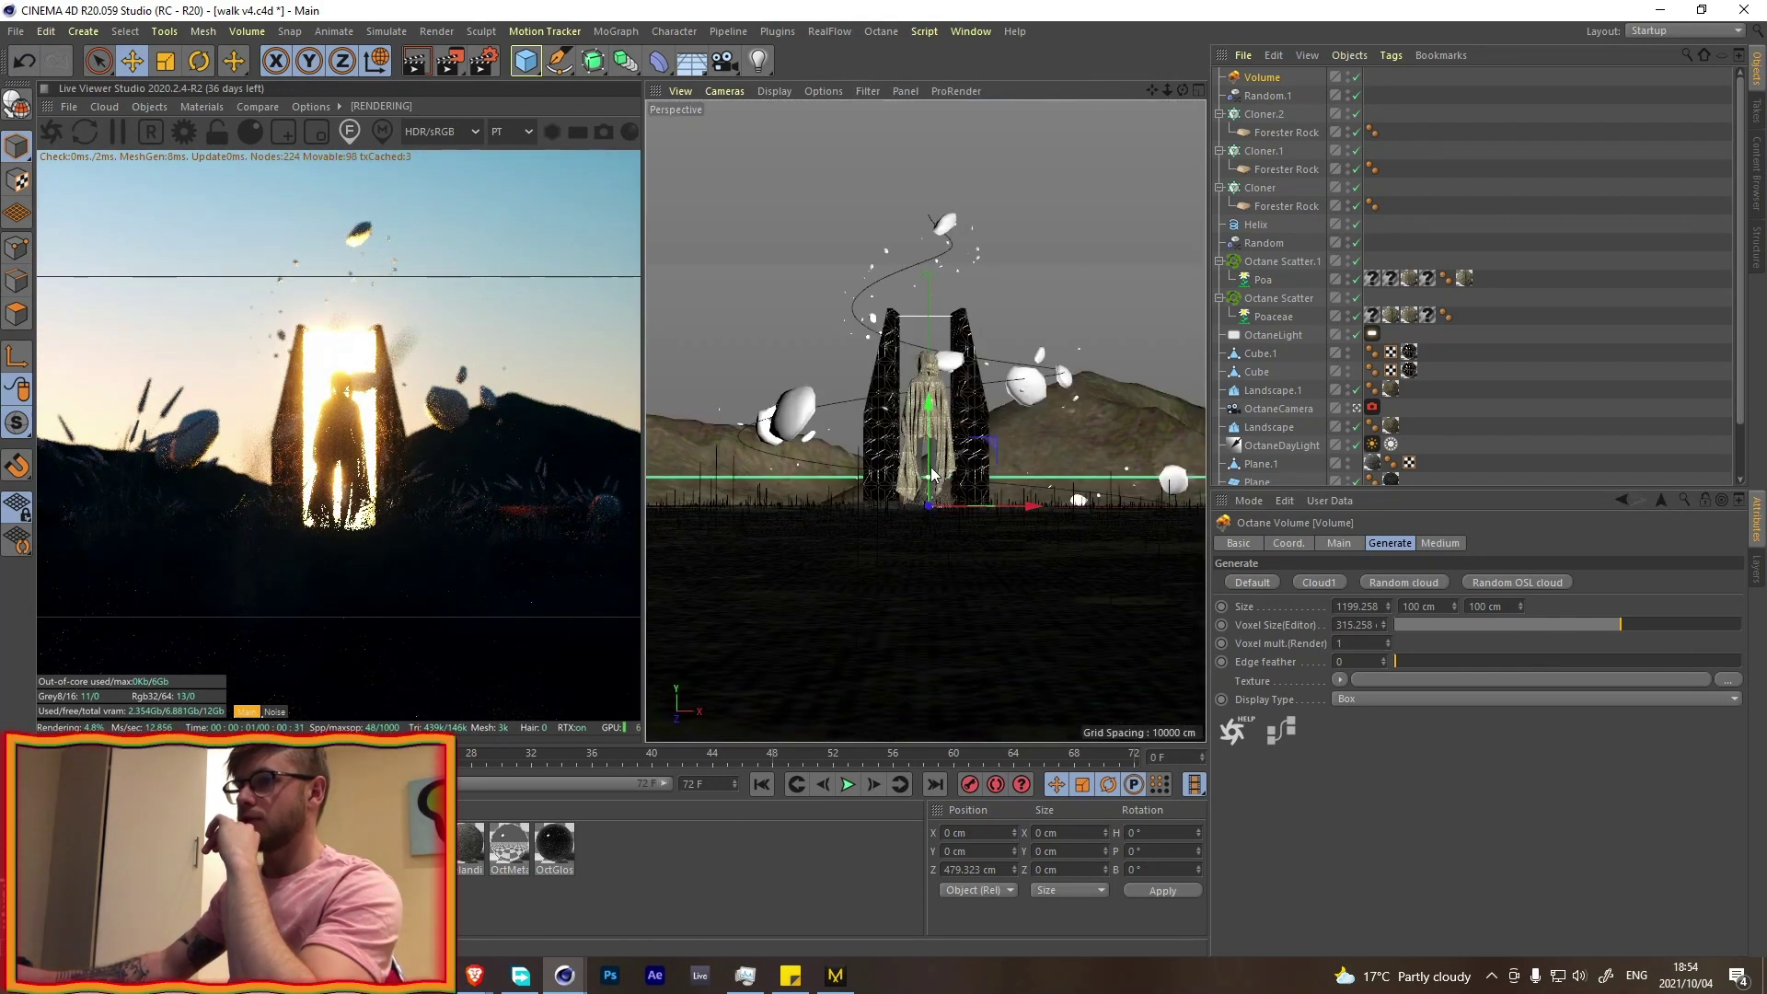
left_click_drag(930, 477, 945, 347)
middle_click(991, 378)
left_click_drag(1084, 201, 1090, 141)
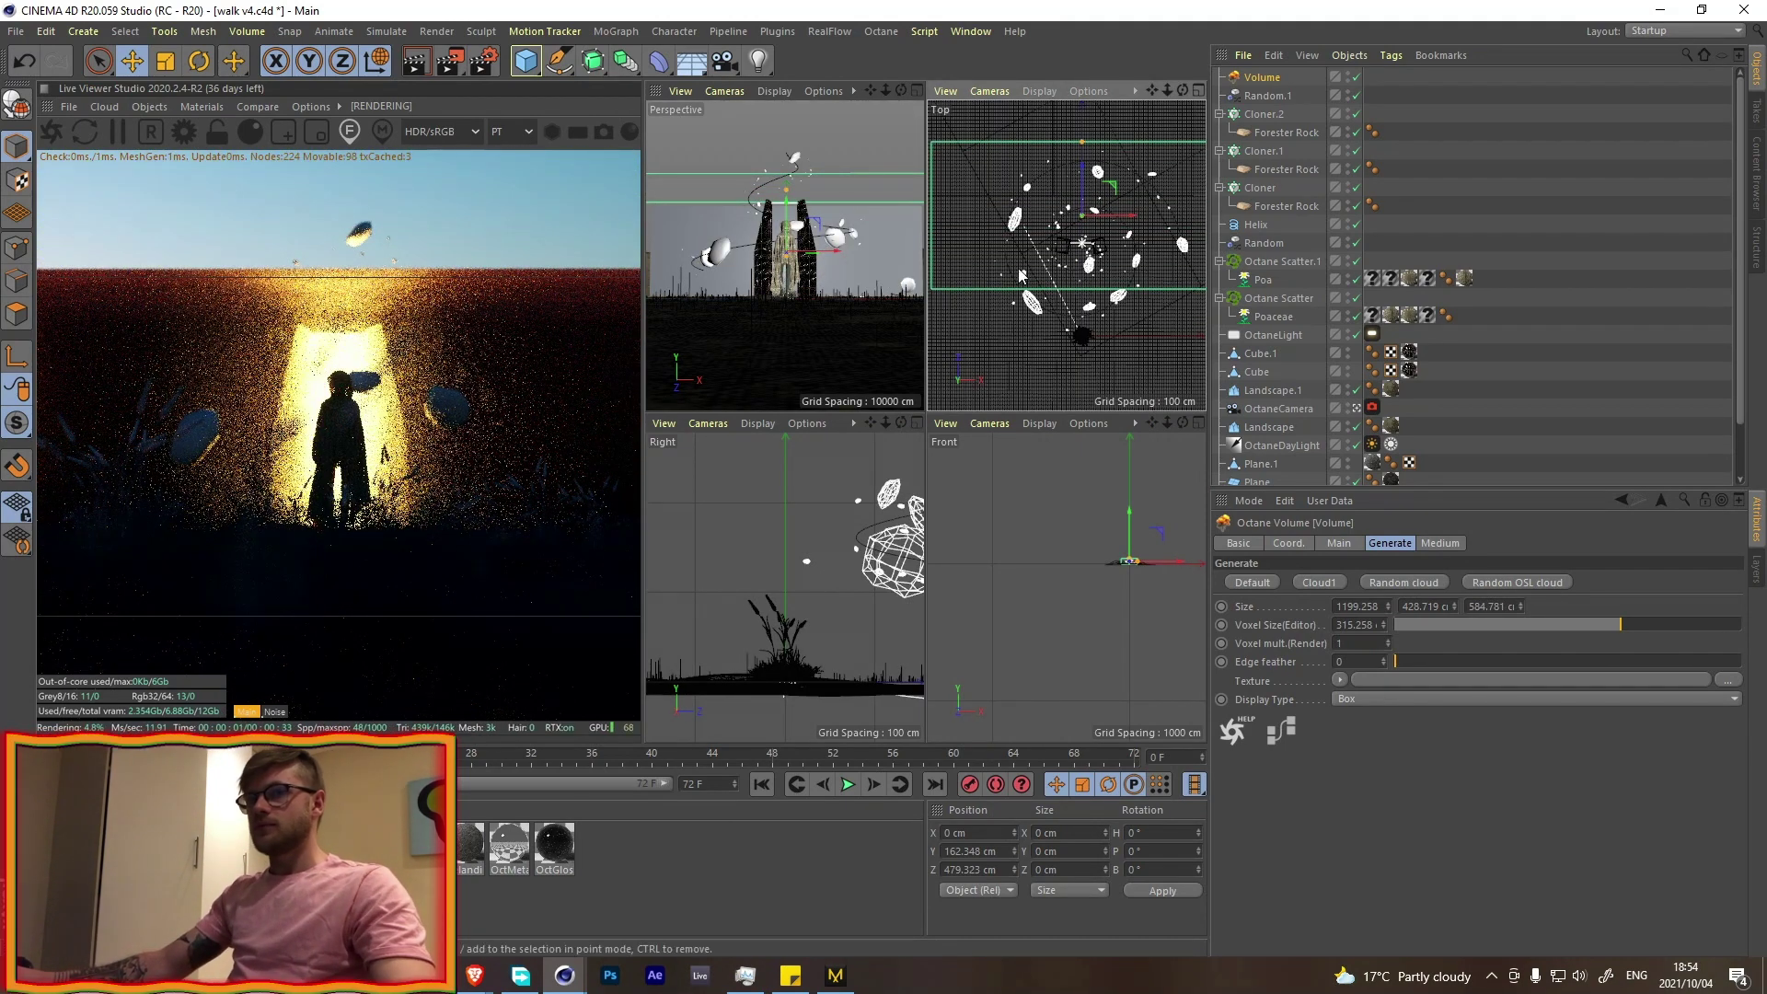
left_click_drag(1092, 141, 1093, 119)
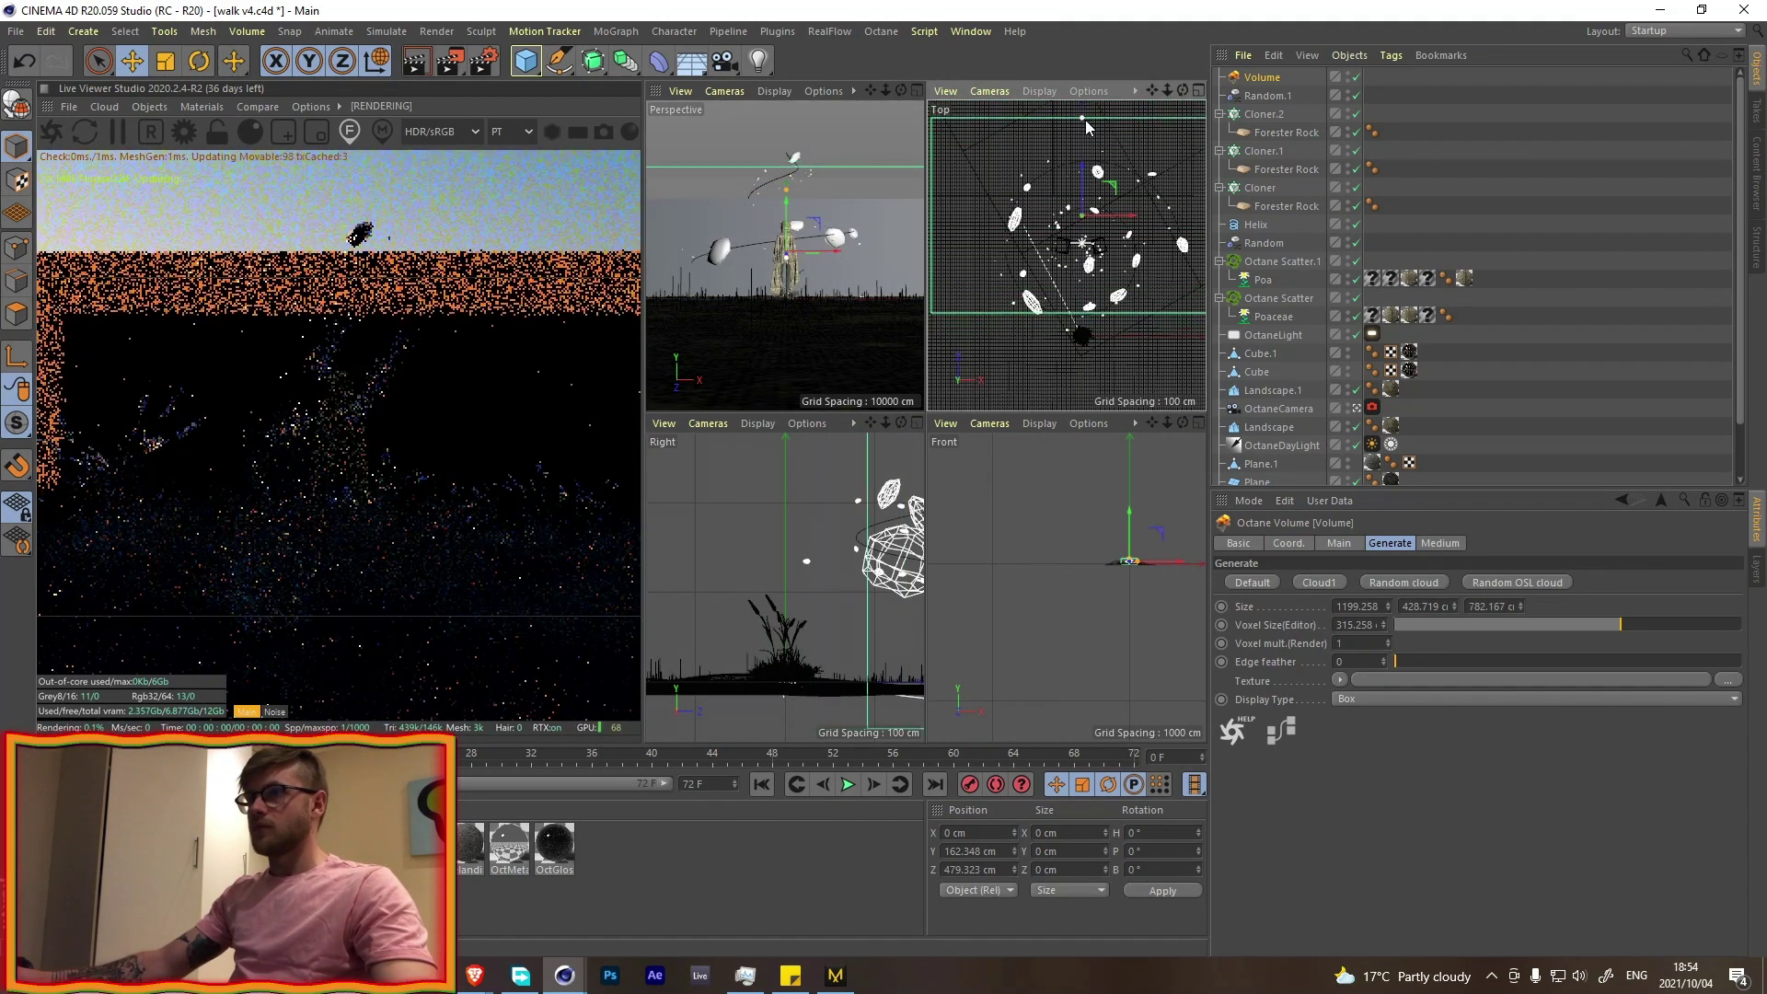
scroll(1091, 241, "down", 2)
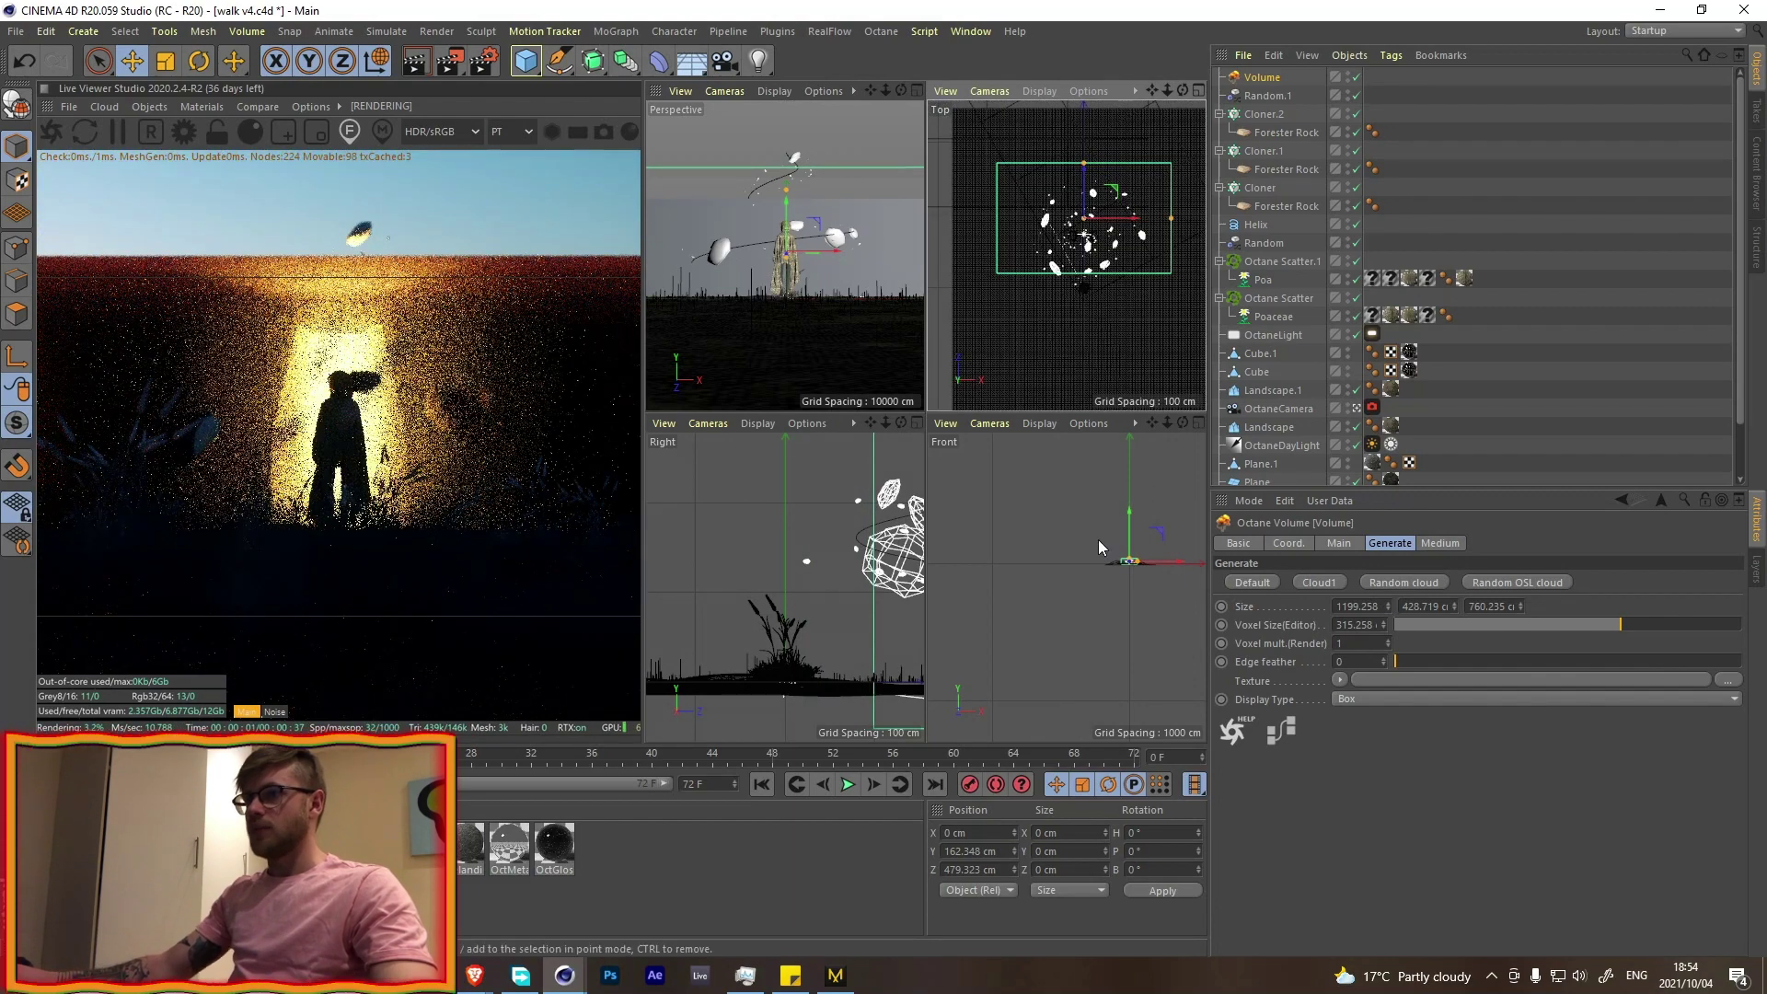
scroll(1131, 580, "up", 8)
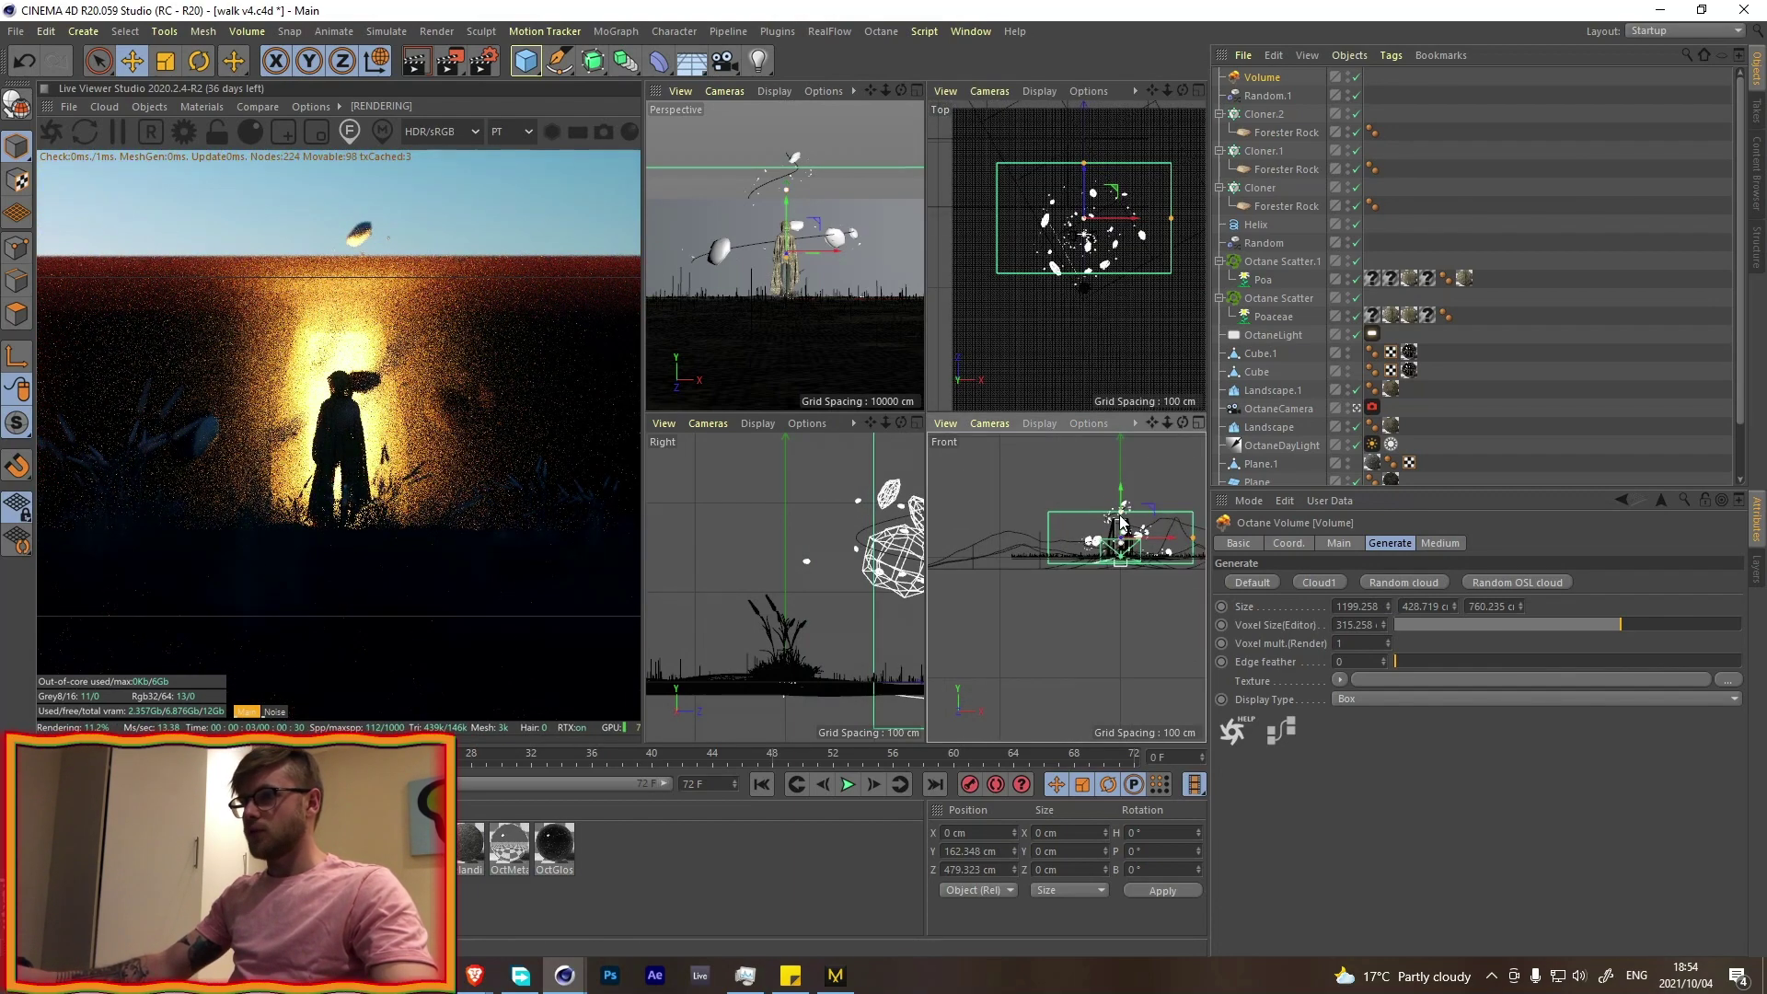
left_click_drag(1121, 513, 1122, 477)
middle_click(848, 367)
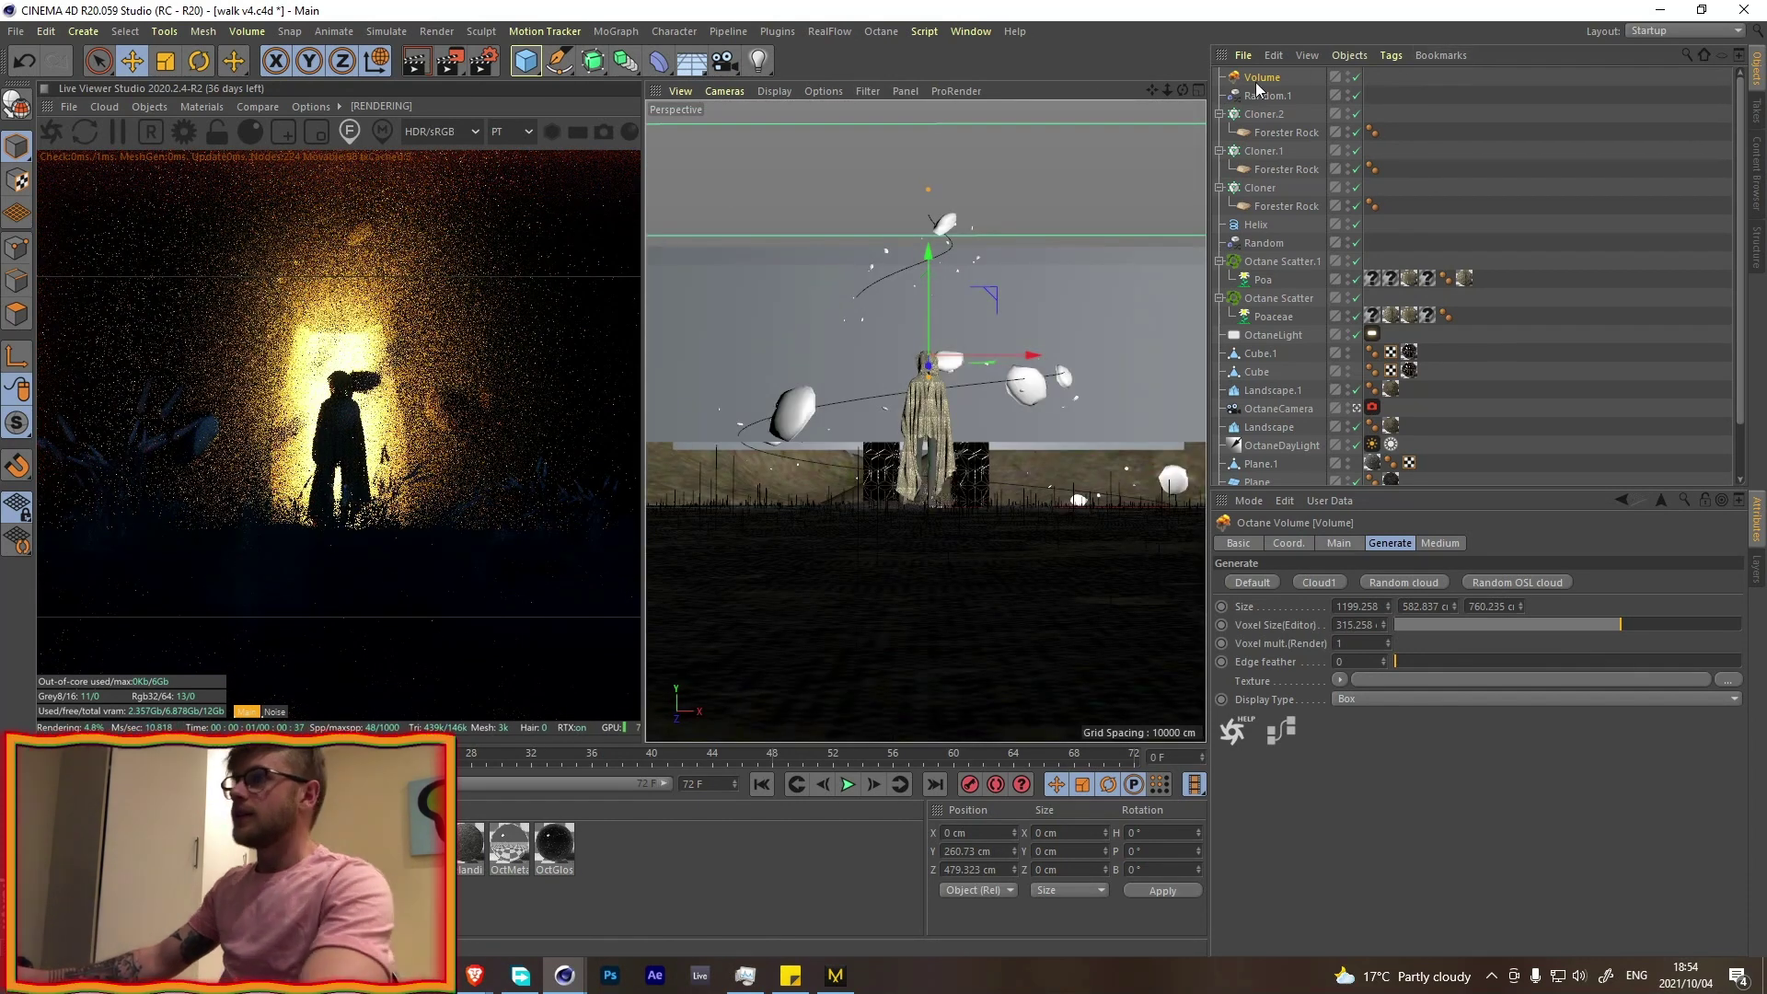
- Lower the density of the volume's medium to about 0.146
left_click(1441, 543)
left_click(1484, 642)
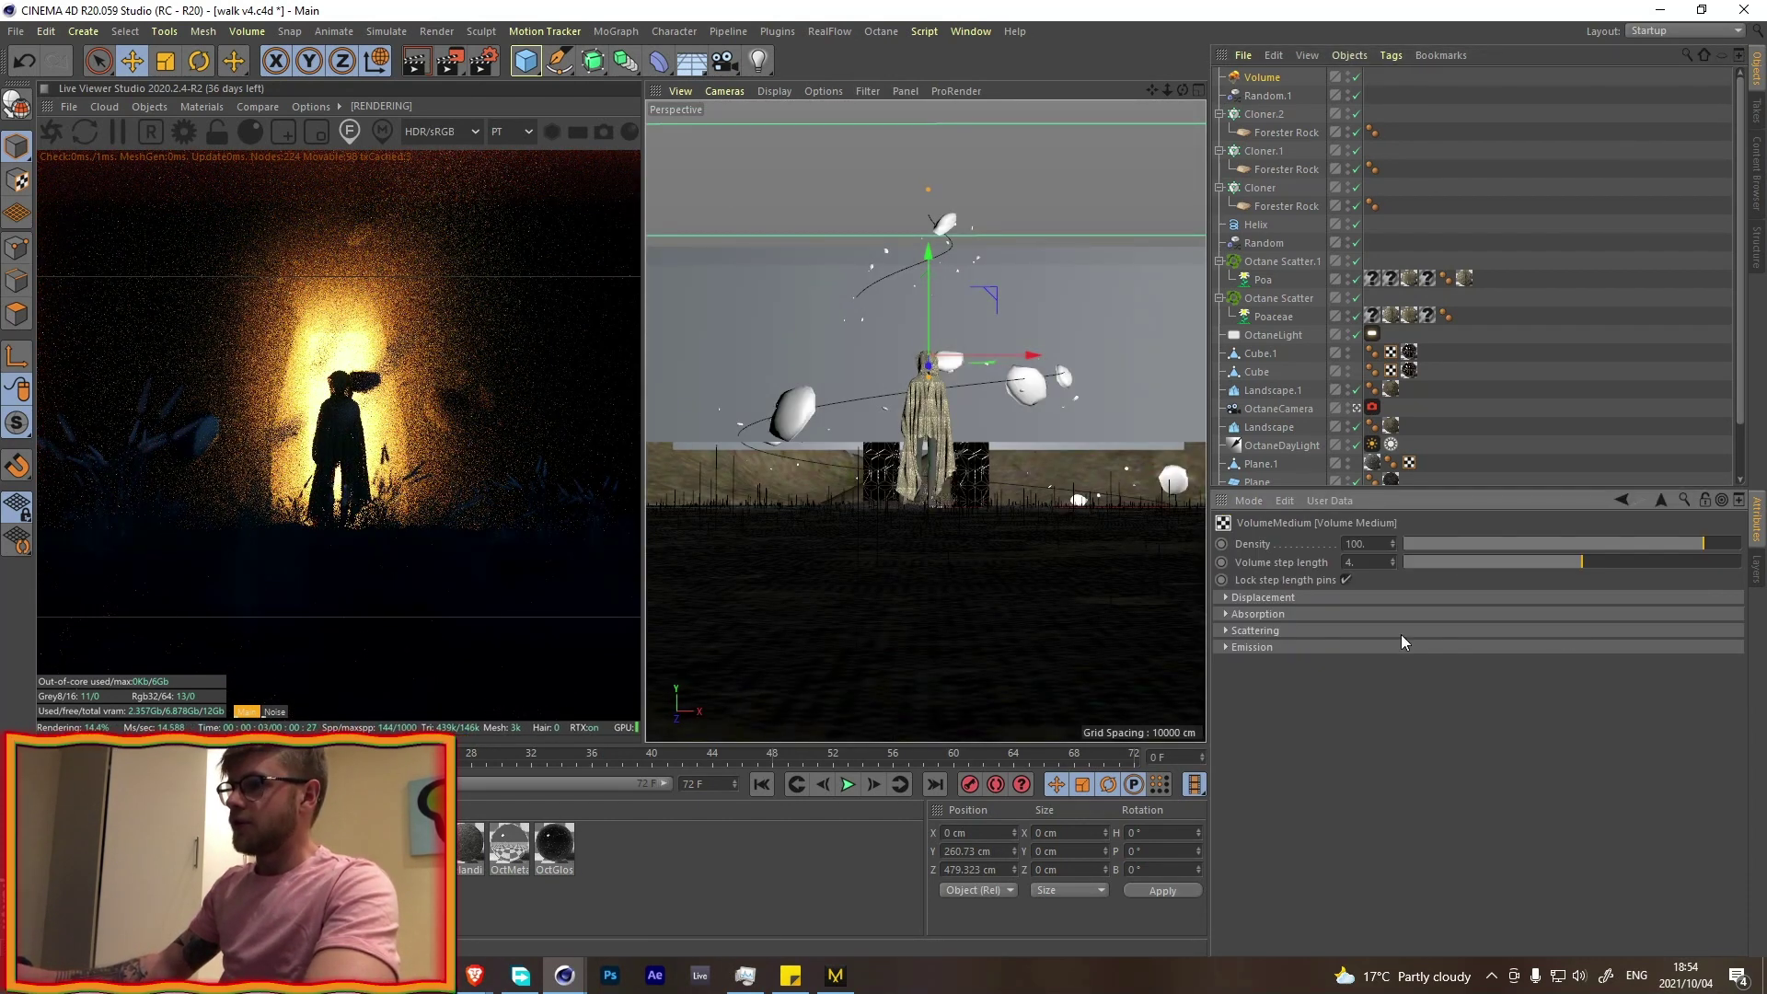
left_click_drag(1662, 552, 1576, 550)
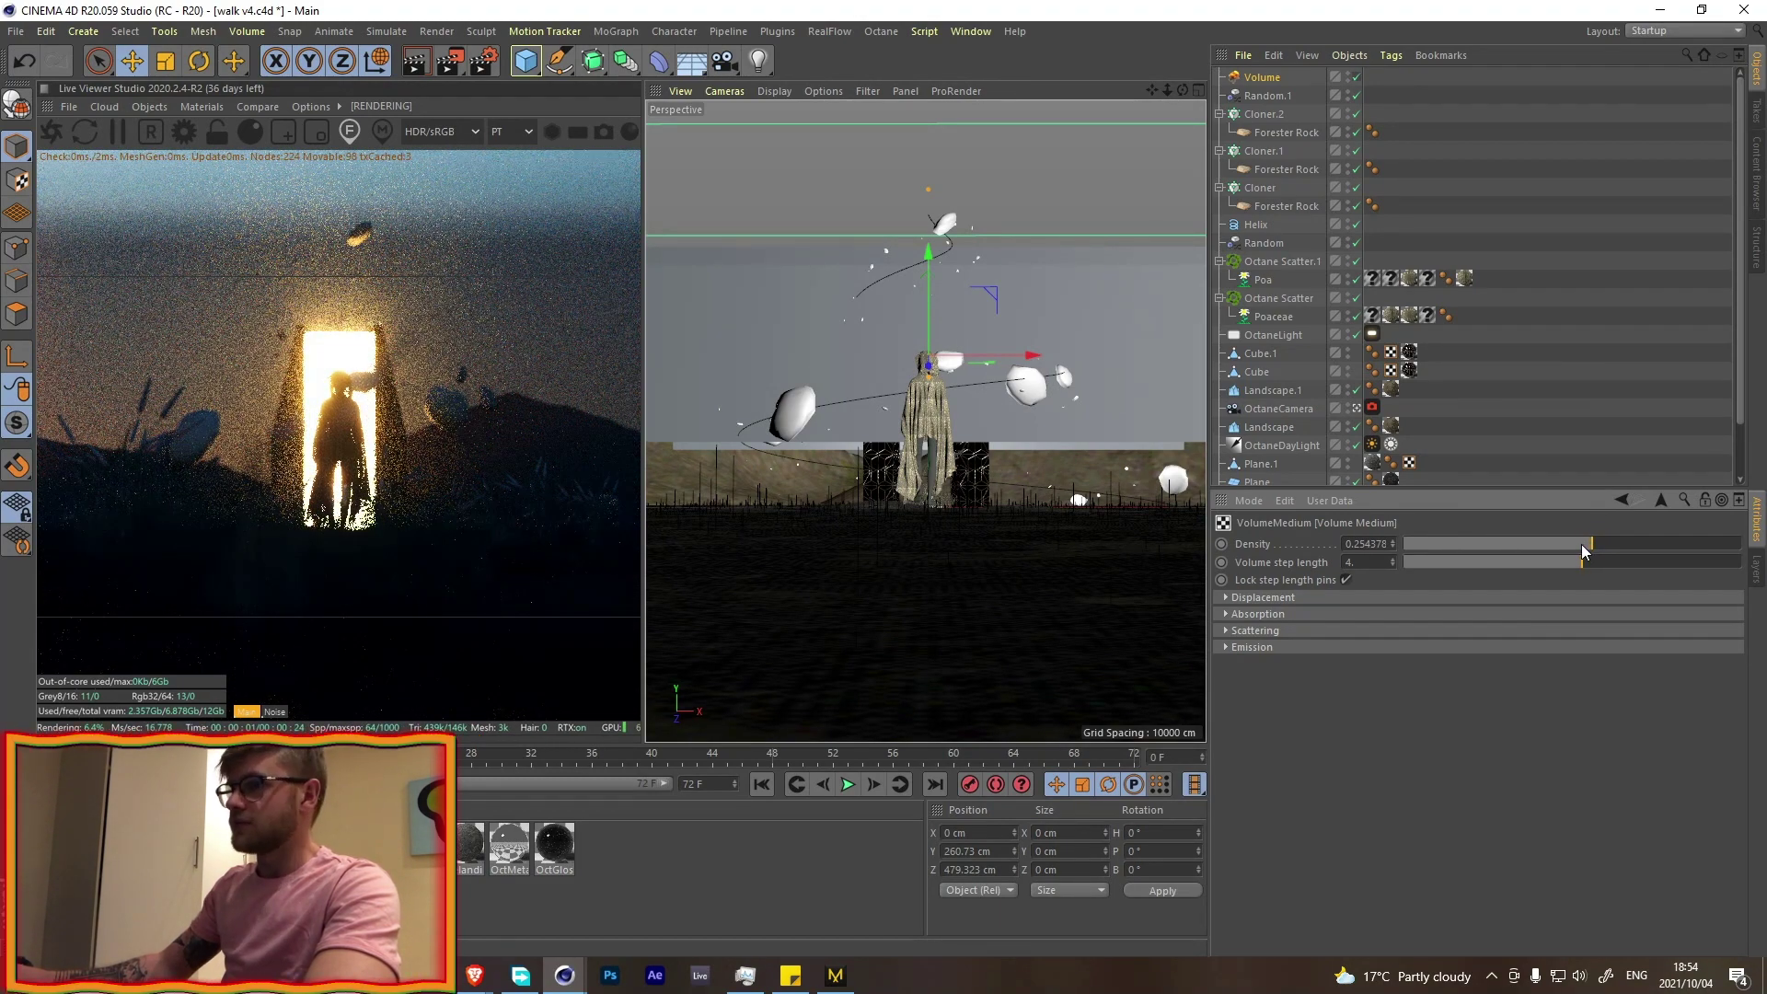
left_click(1555, 543)
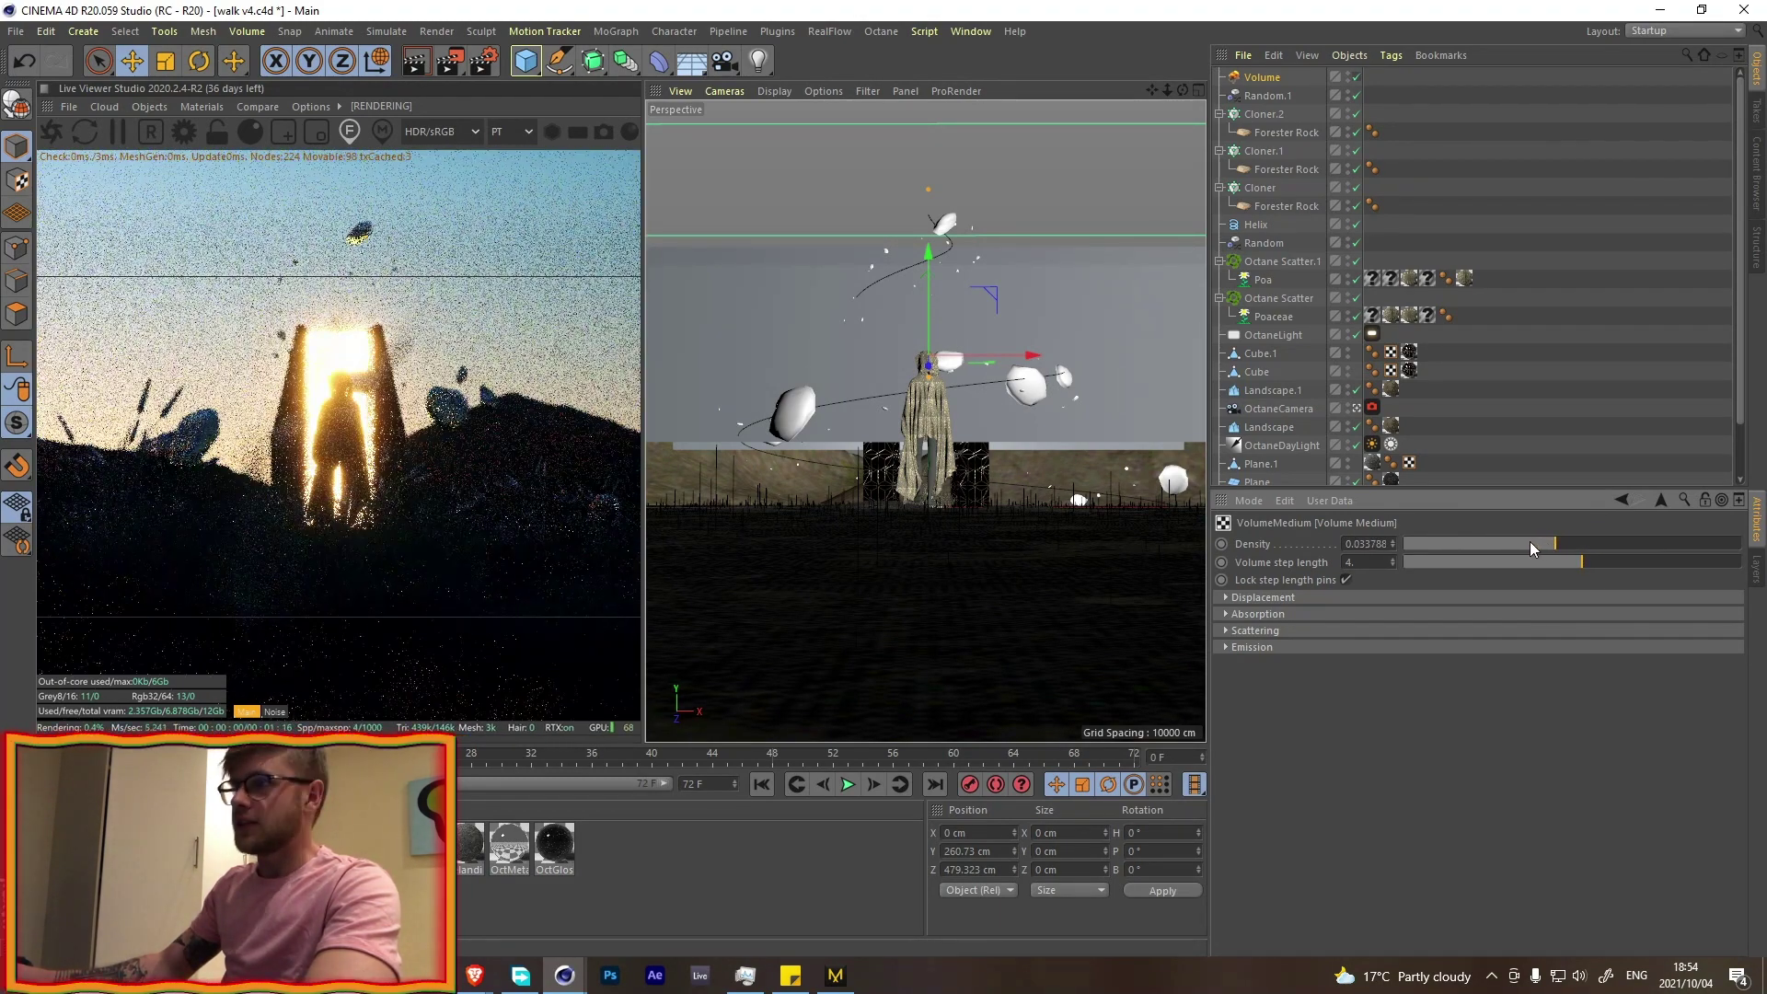
left_click(1581, 547)
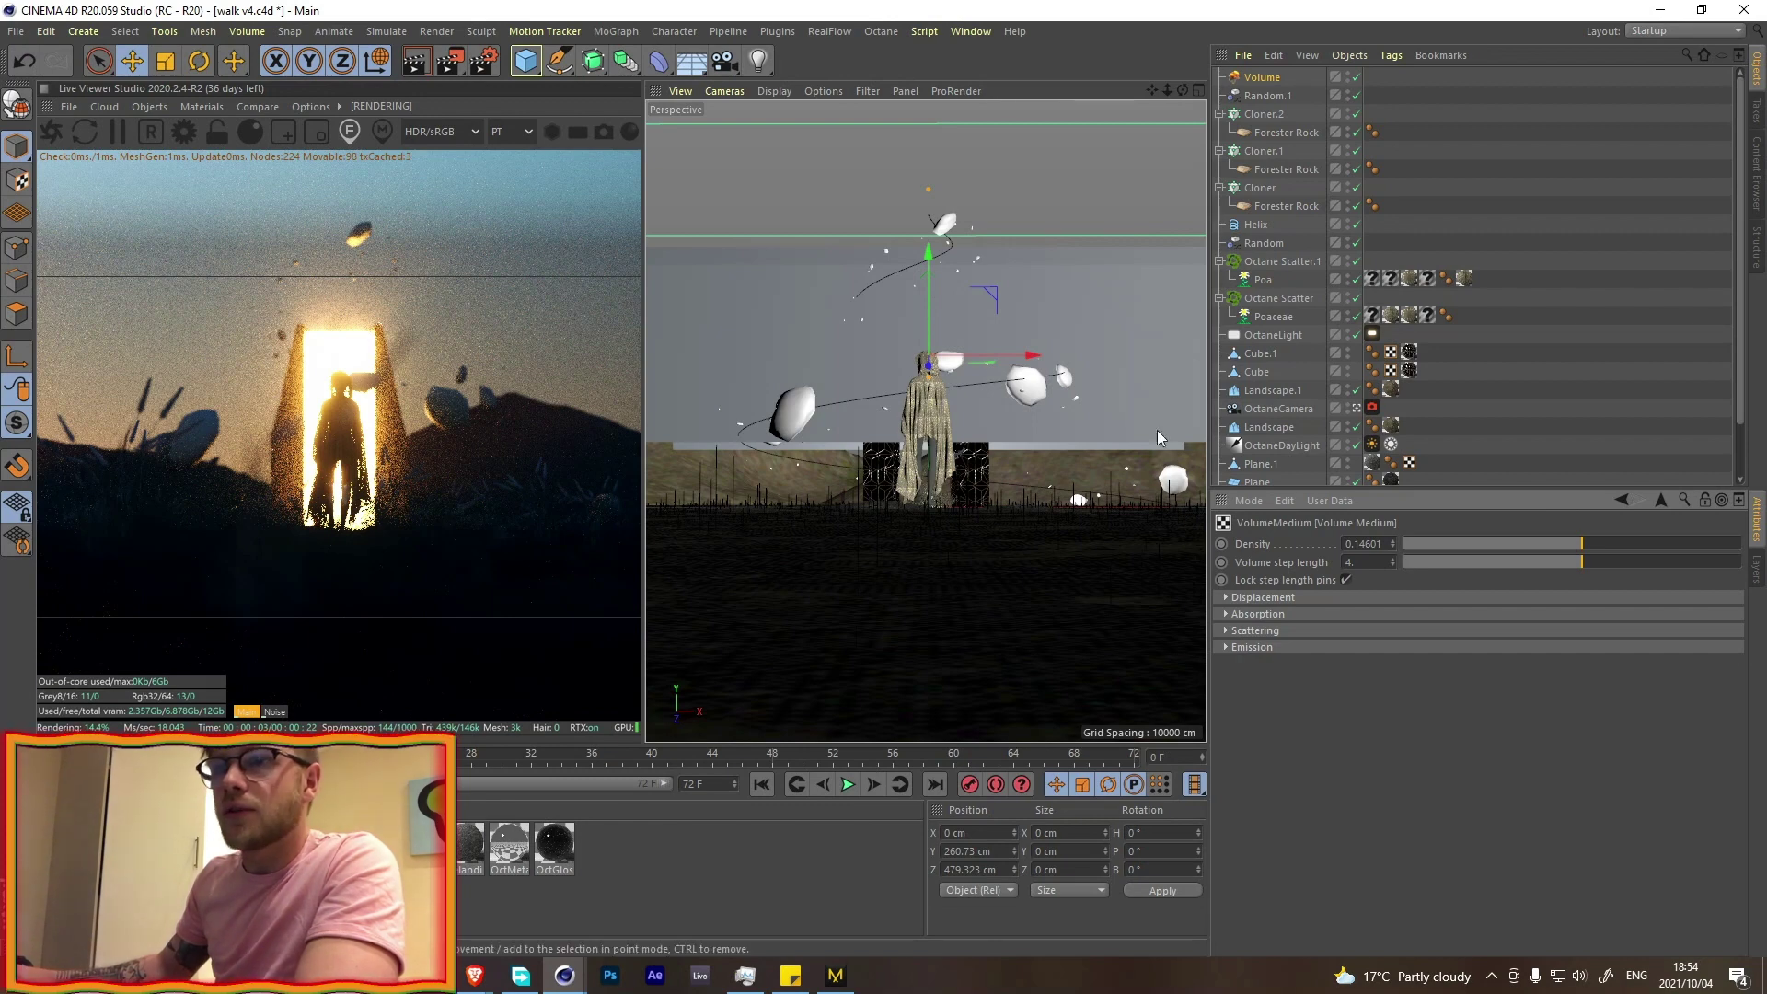
- Lower the custom LUT strength in the OctaneCamera's imager settings to about 0.54
left_click(1373, 407)
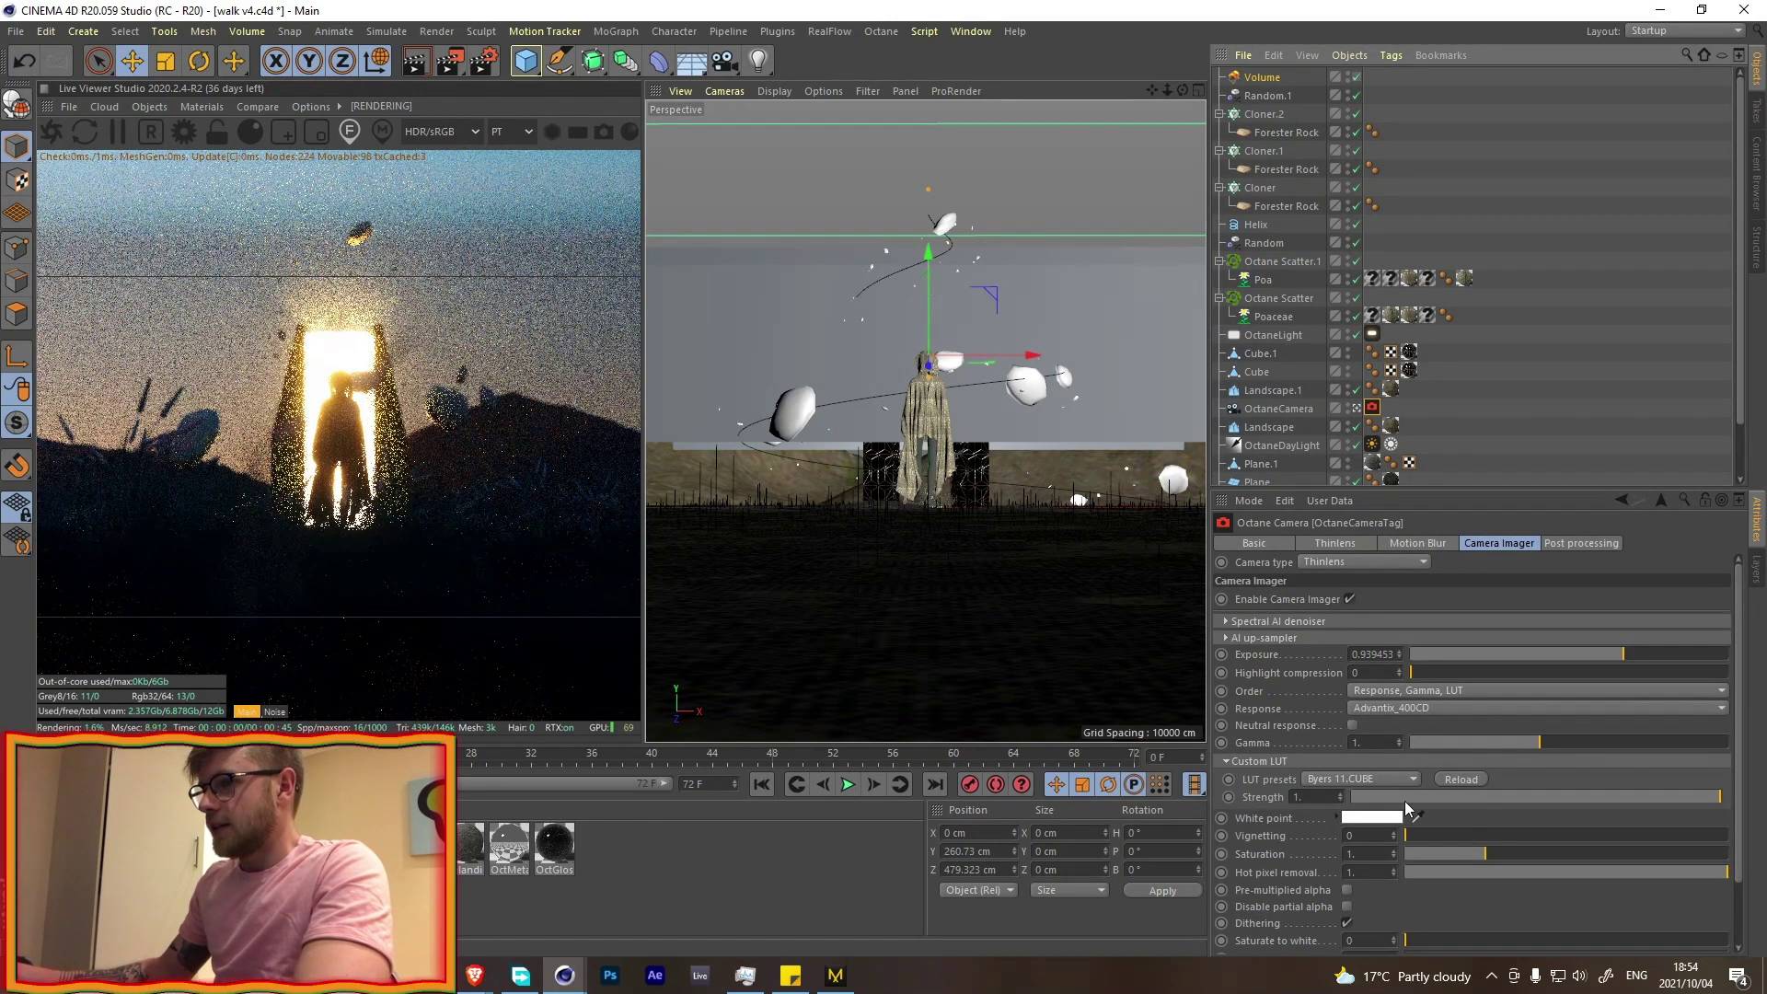
left_click_drag(1657, 807, 1553, 802)
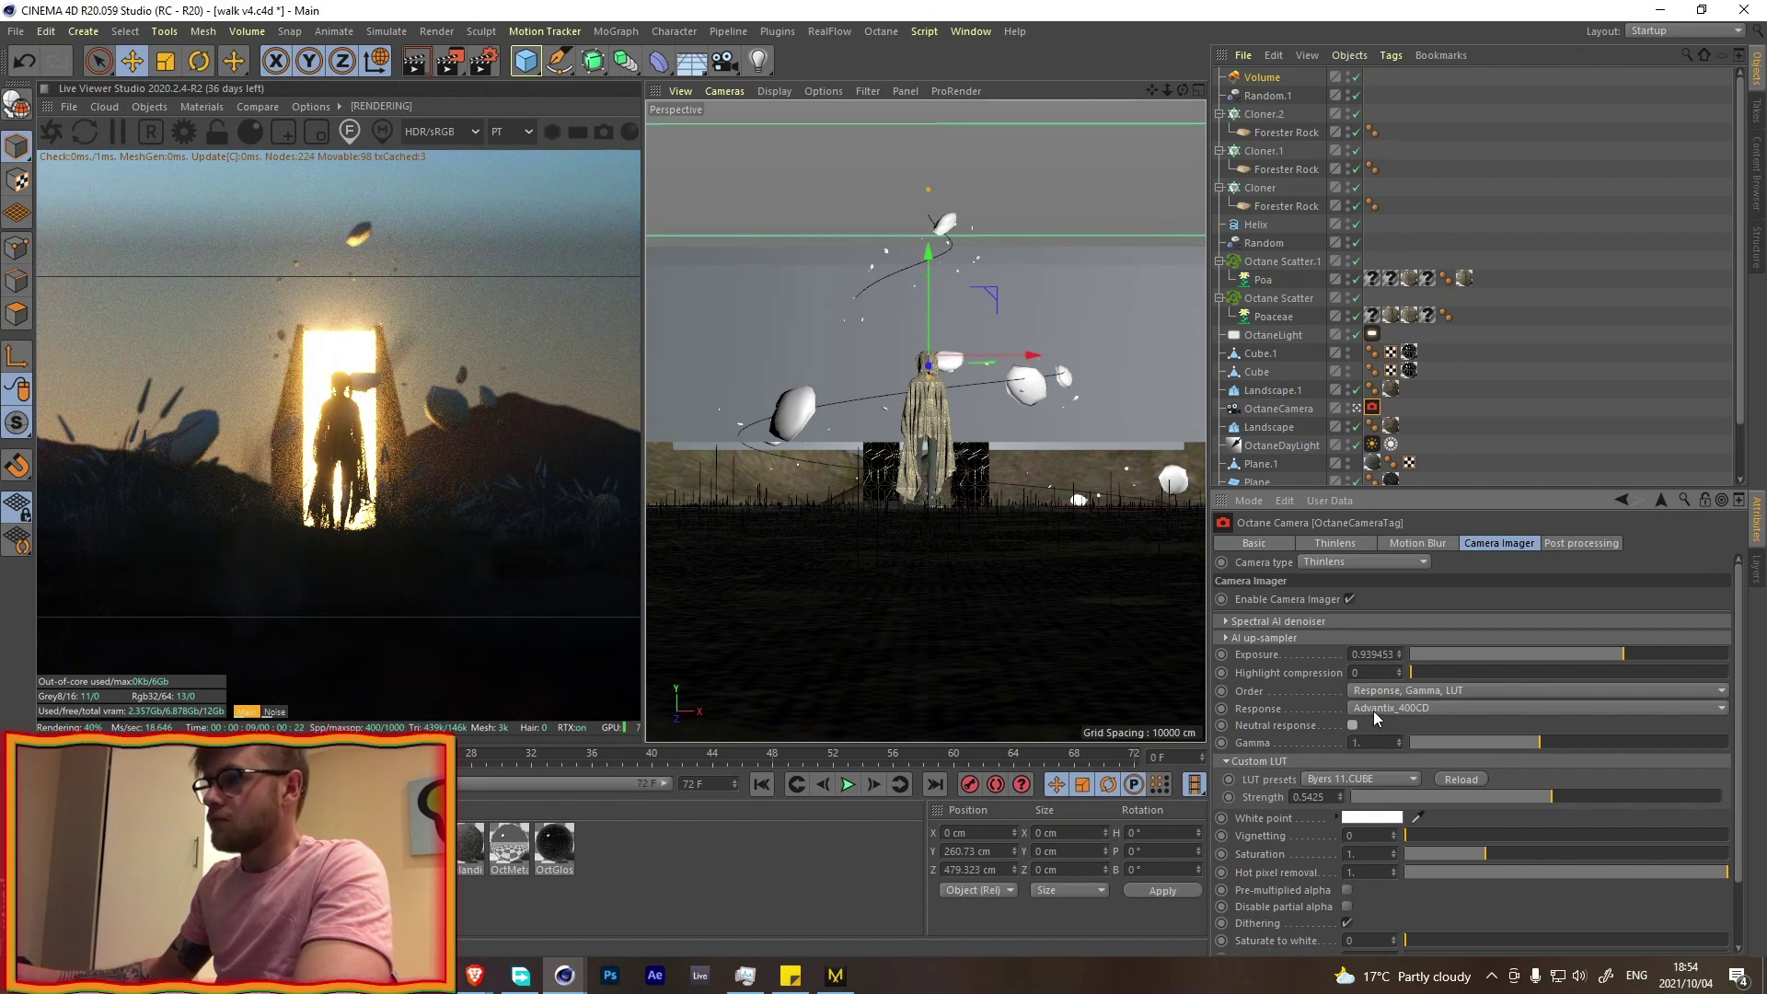
left_click(1375, 714)
left_click(1276, 713)
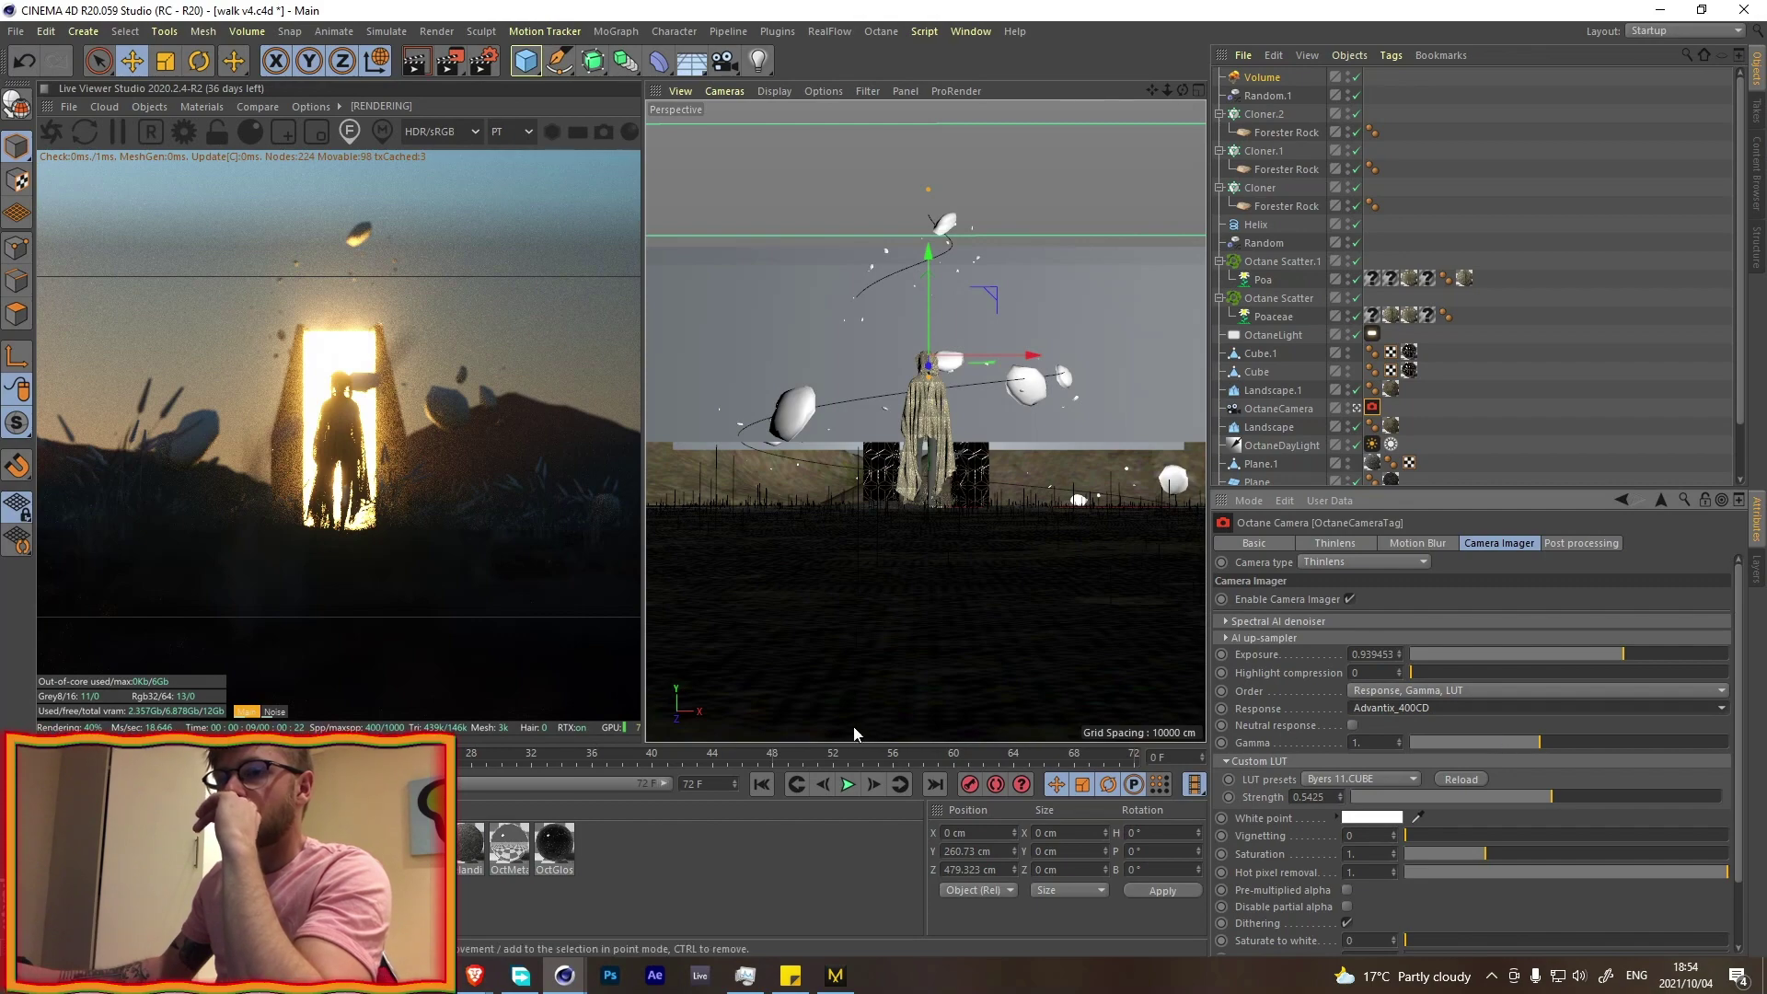
- Try the Icelandic rocky material on the Cloner.2 rock, and OctMetal1 on the Forester Rocks of all three cloners
left_click_drag(468, 849, 1285, 135)
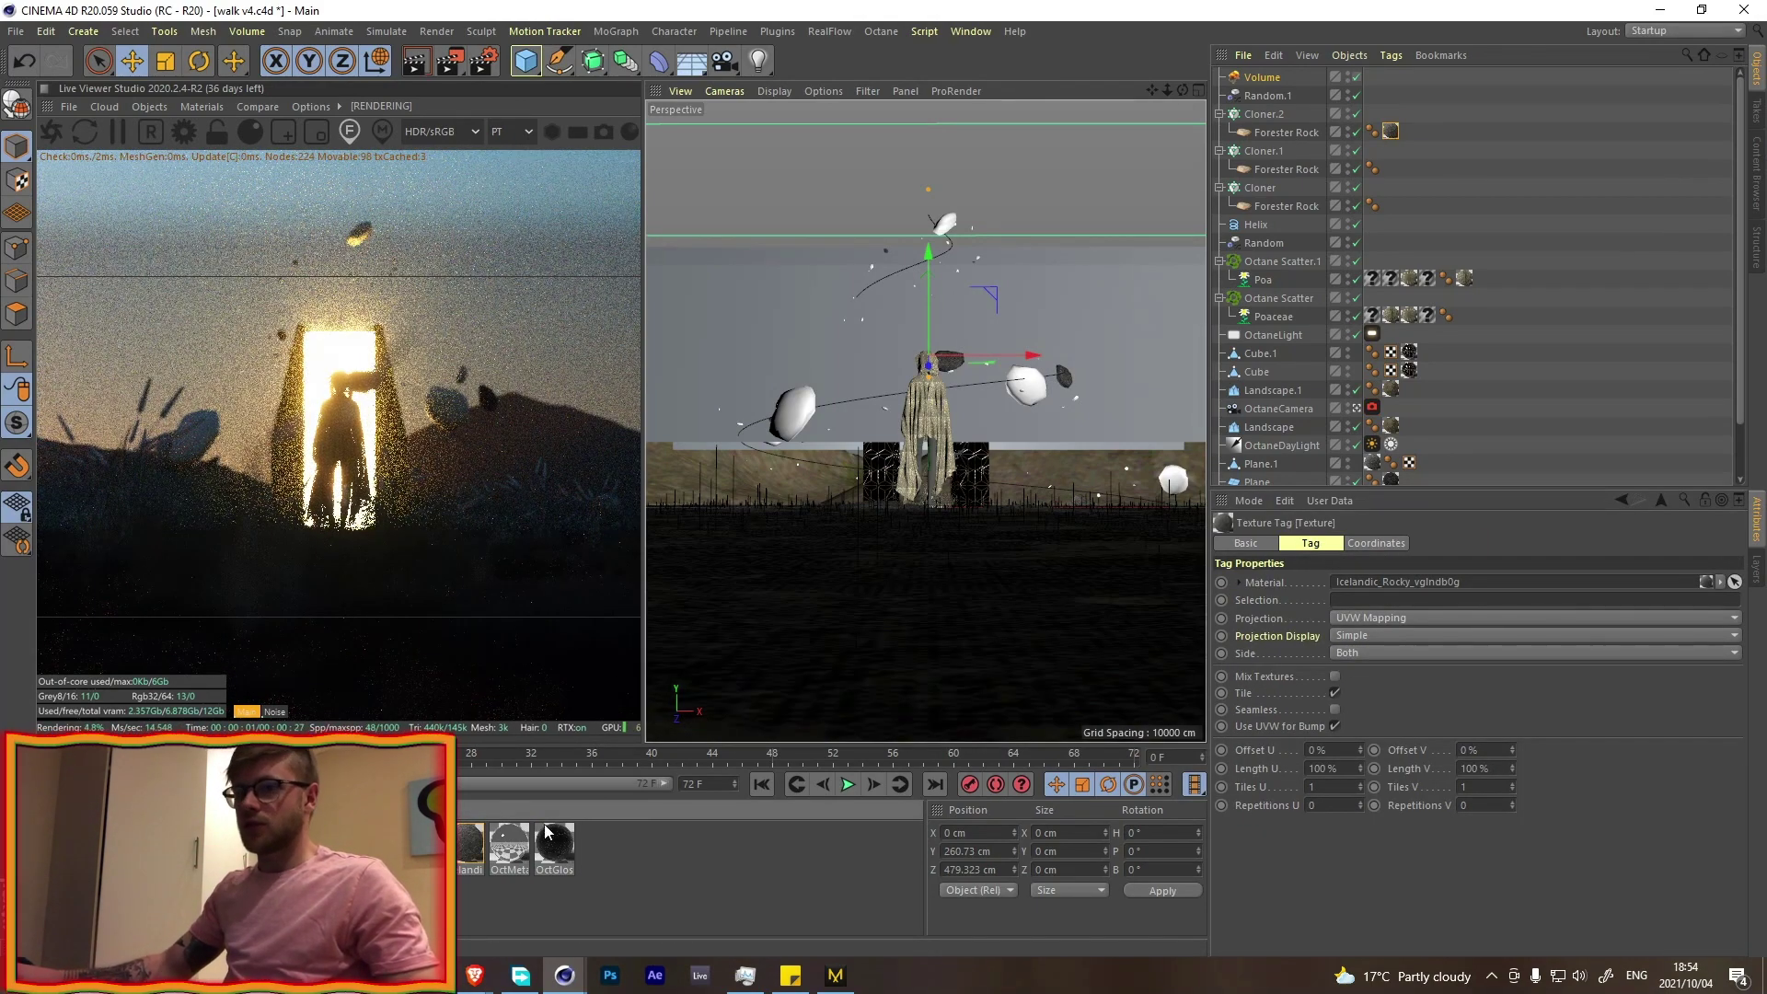
left_click_drag(1172, 578, 1391, 132)
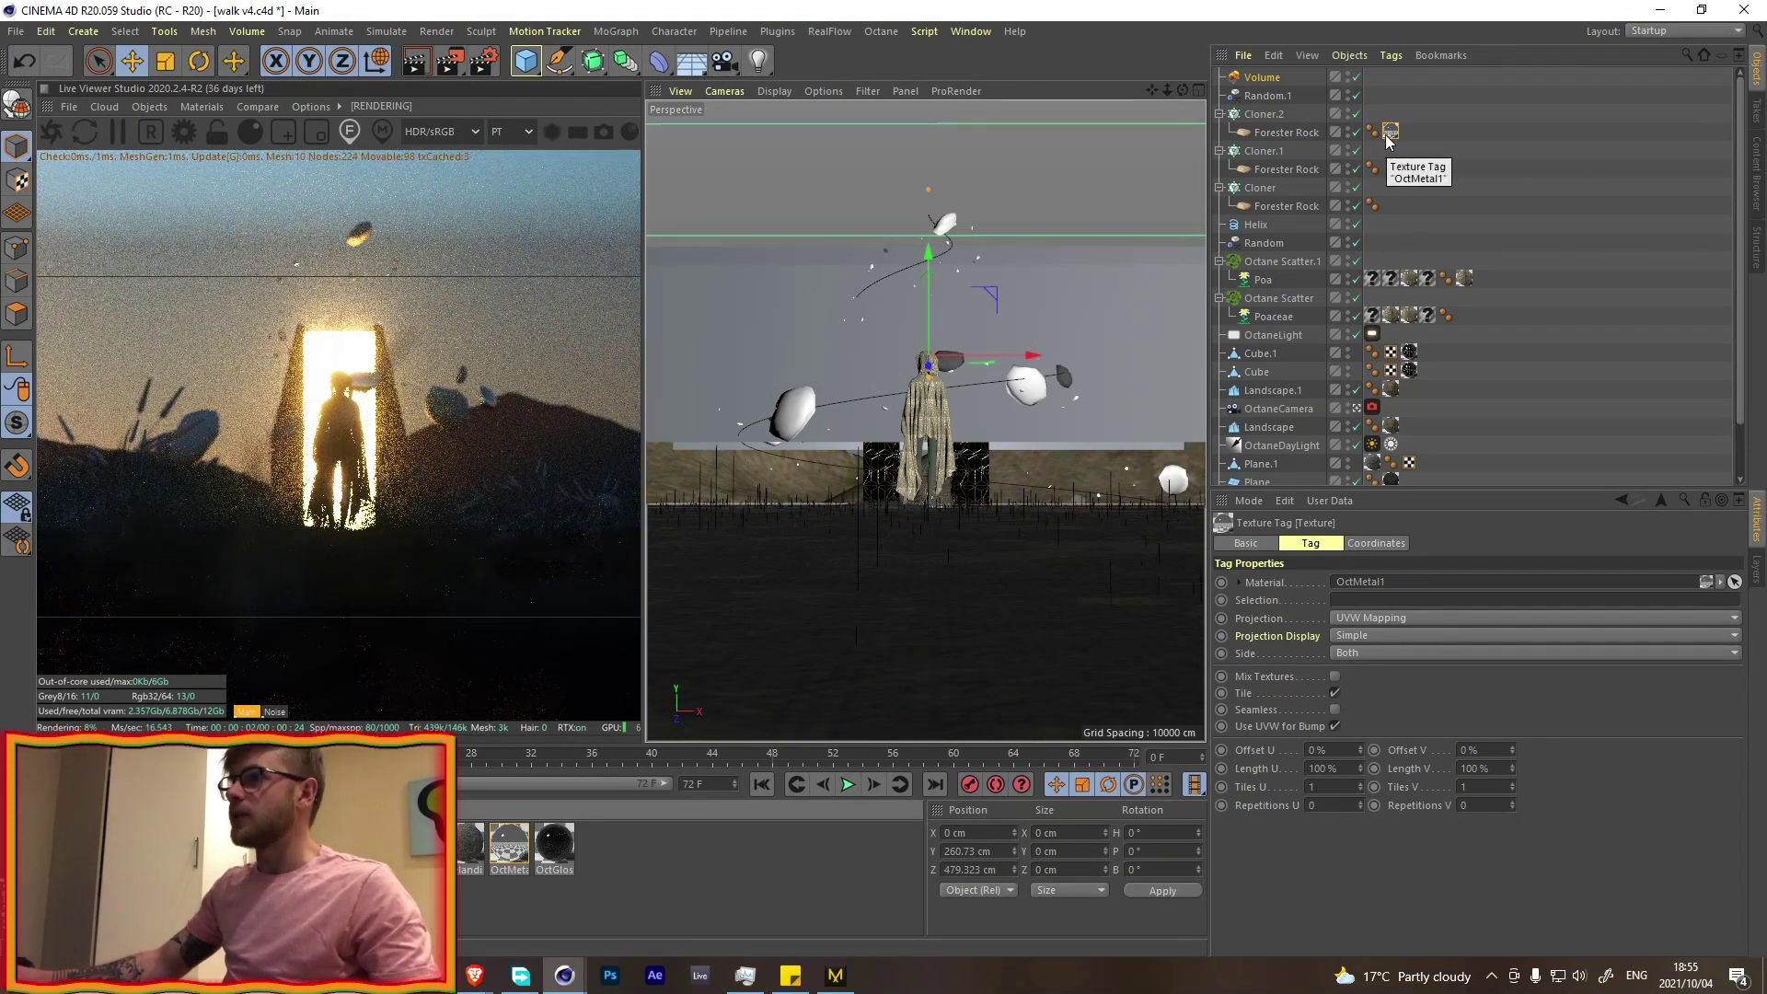
left_click_drag(1391, 133, 1390, 206, "ctrl")
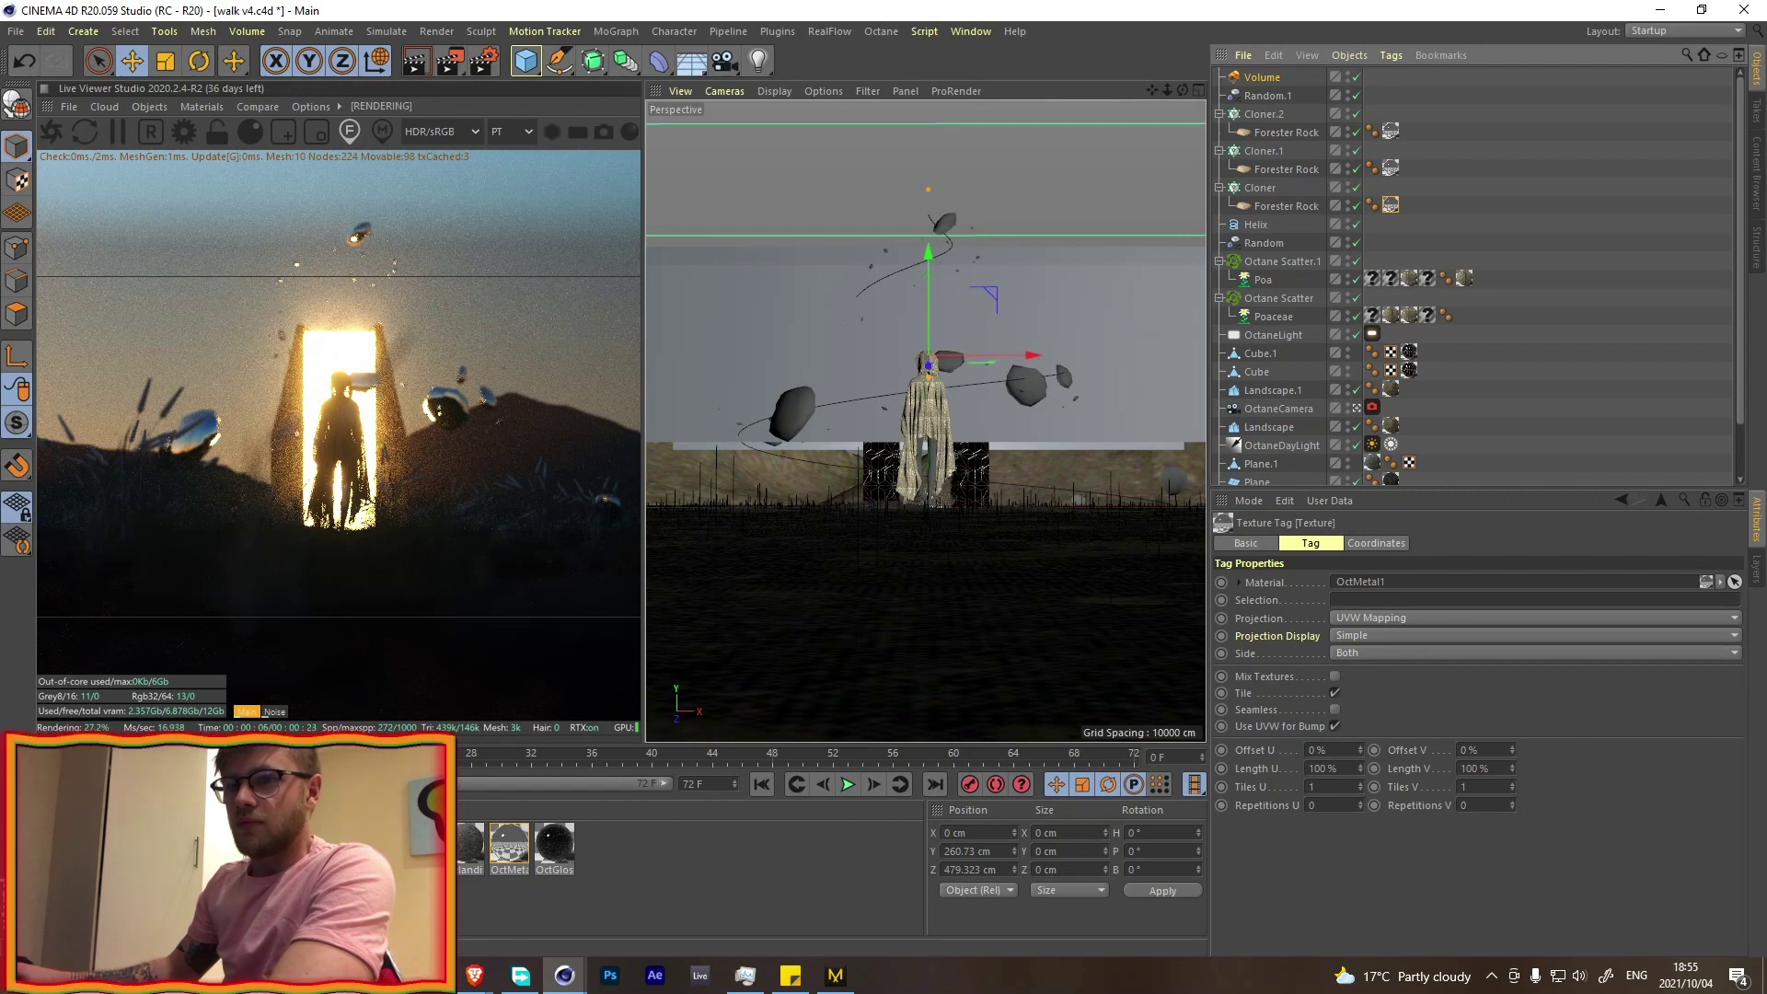
- Apply the dark glossy Octane material to the Forester Rocks in the cloners
left_click_drag(554, 843, 1393, 135)
left_click_drag(554, 843, 621, 795)
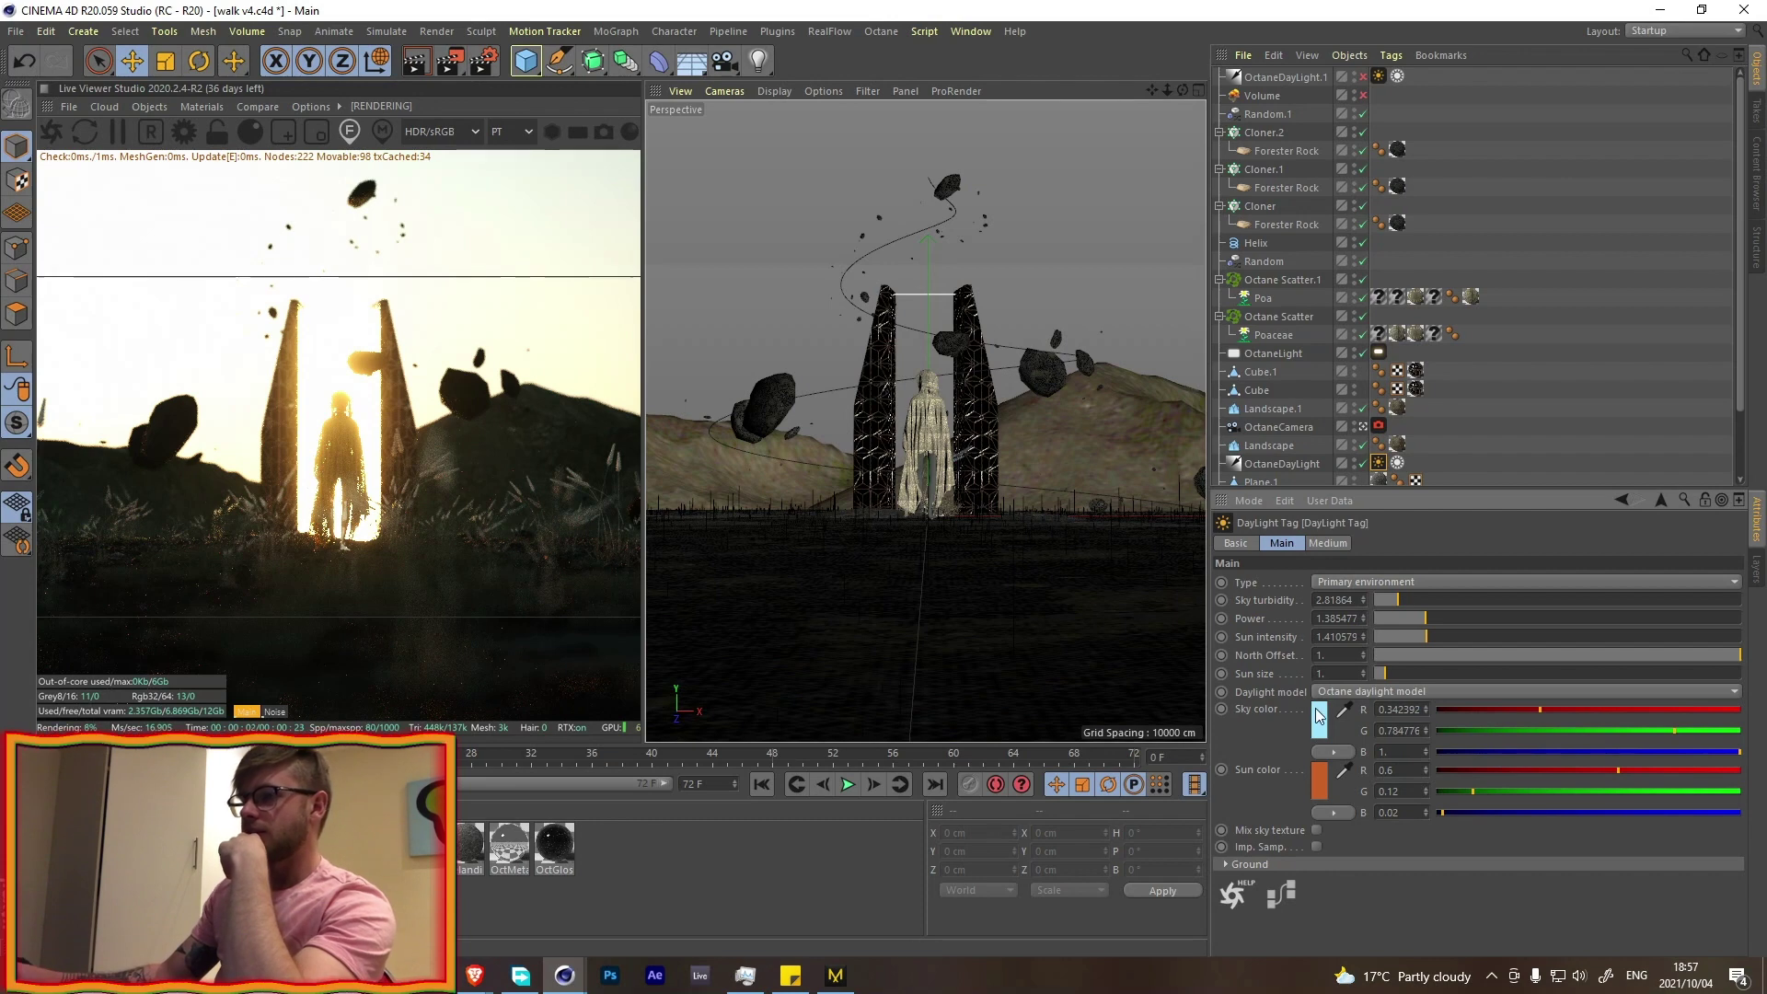
- Tint the OctaneDayLight's sky color pale cream and lower its sky turbidity to about 2.62, power to 0.73 and sun intensity to 1.28
left_click(1318, 714)
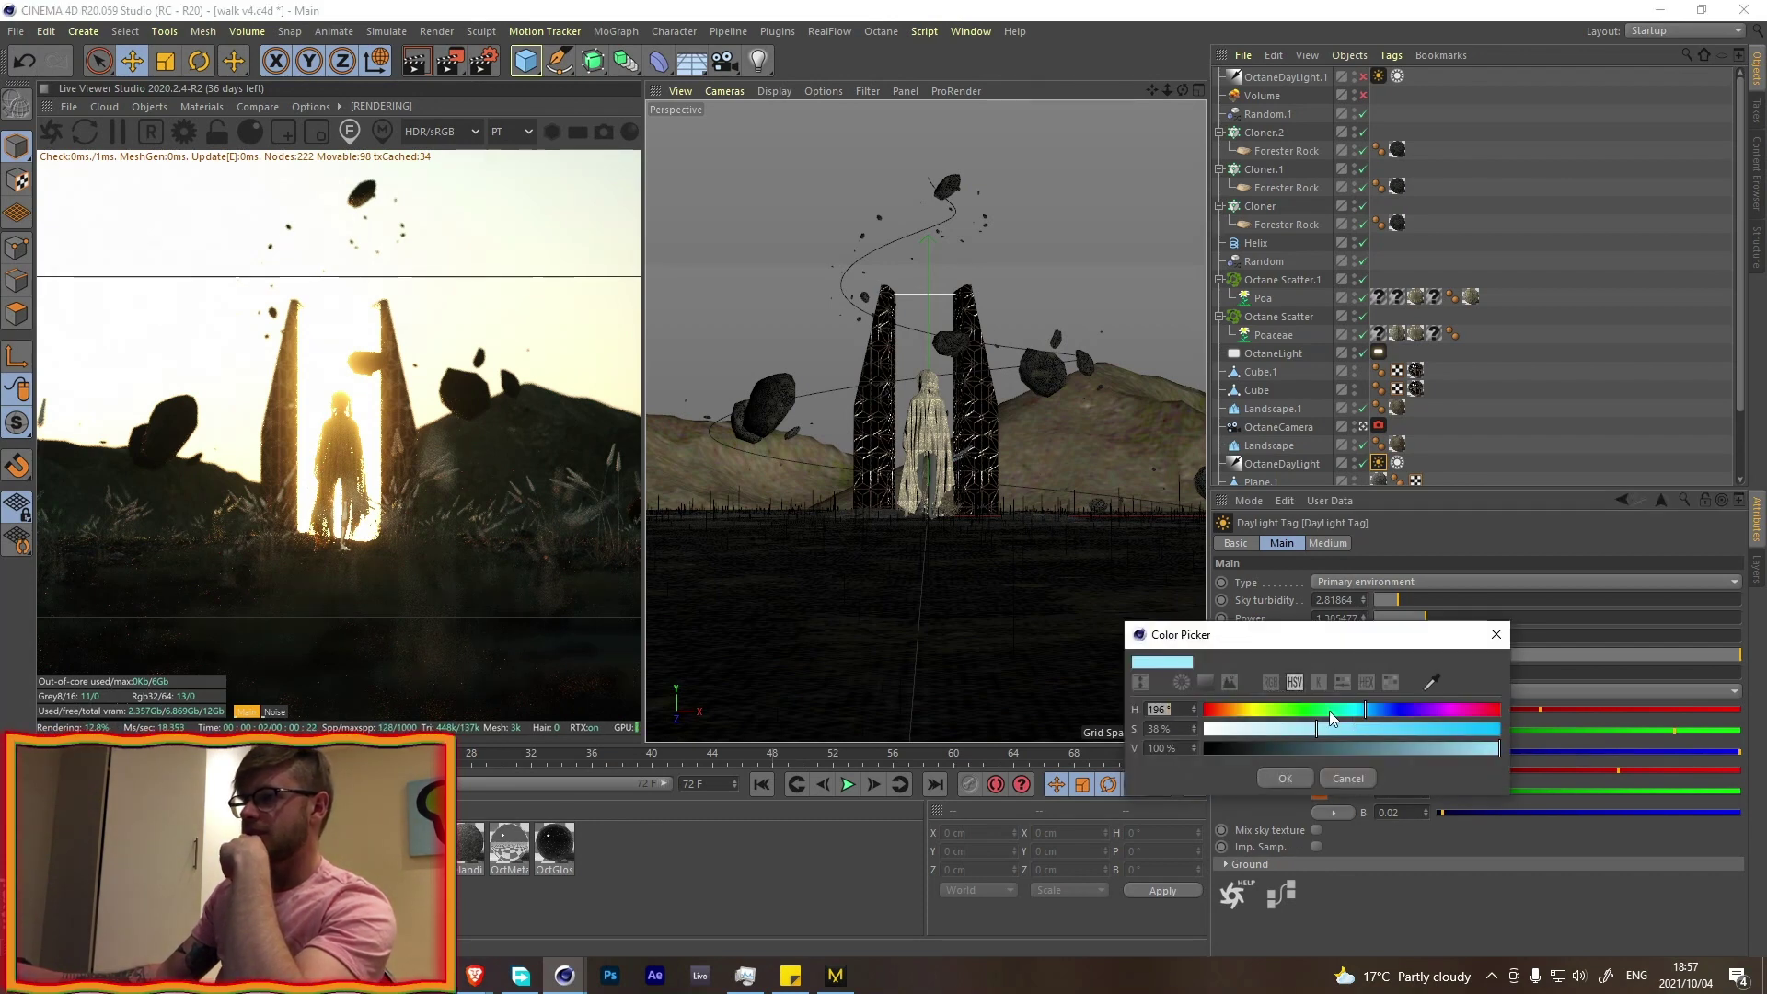
left_click_drag(1324, 711, 1290, 737)
left_click(1284, 776)
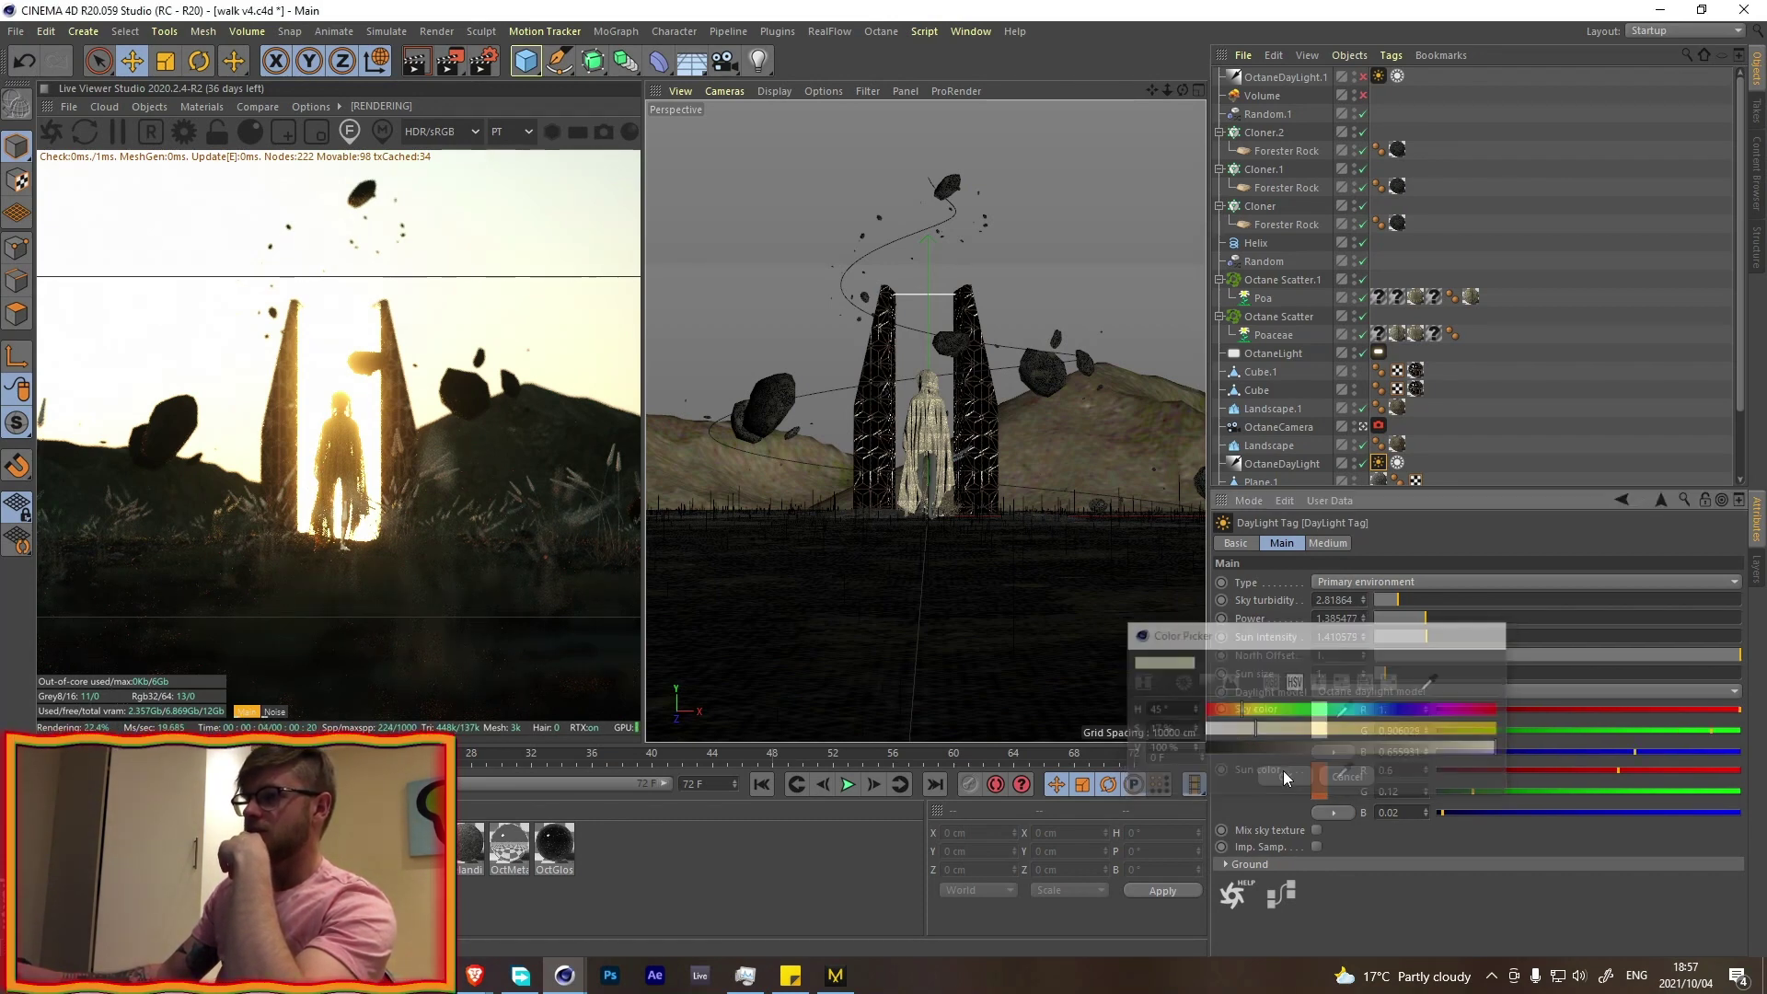
left_click_drag(1397, 602, 1392, 600)
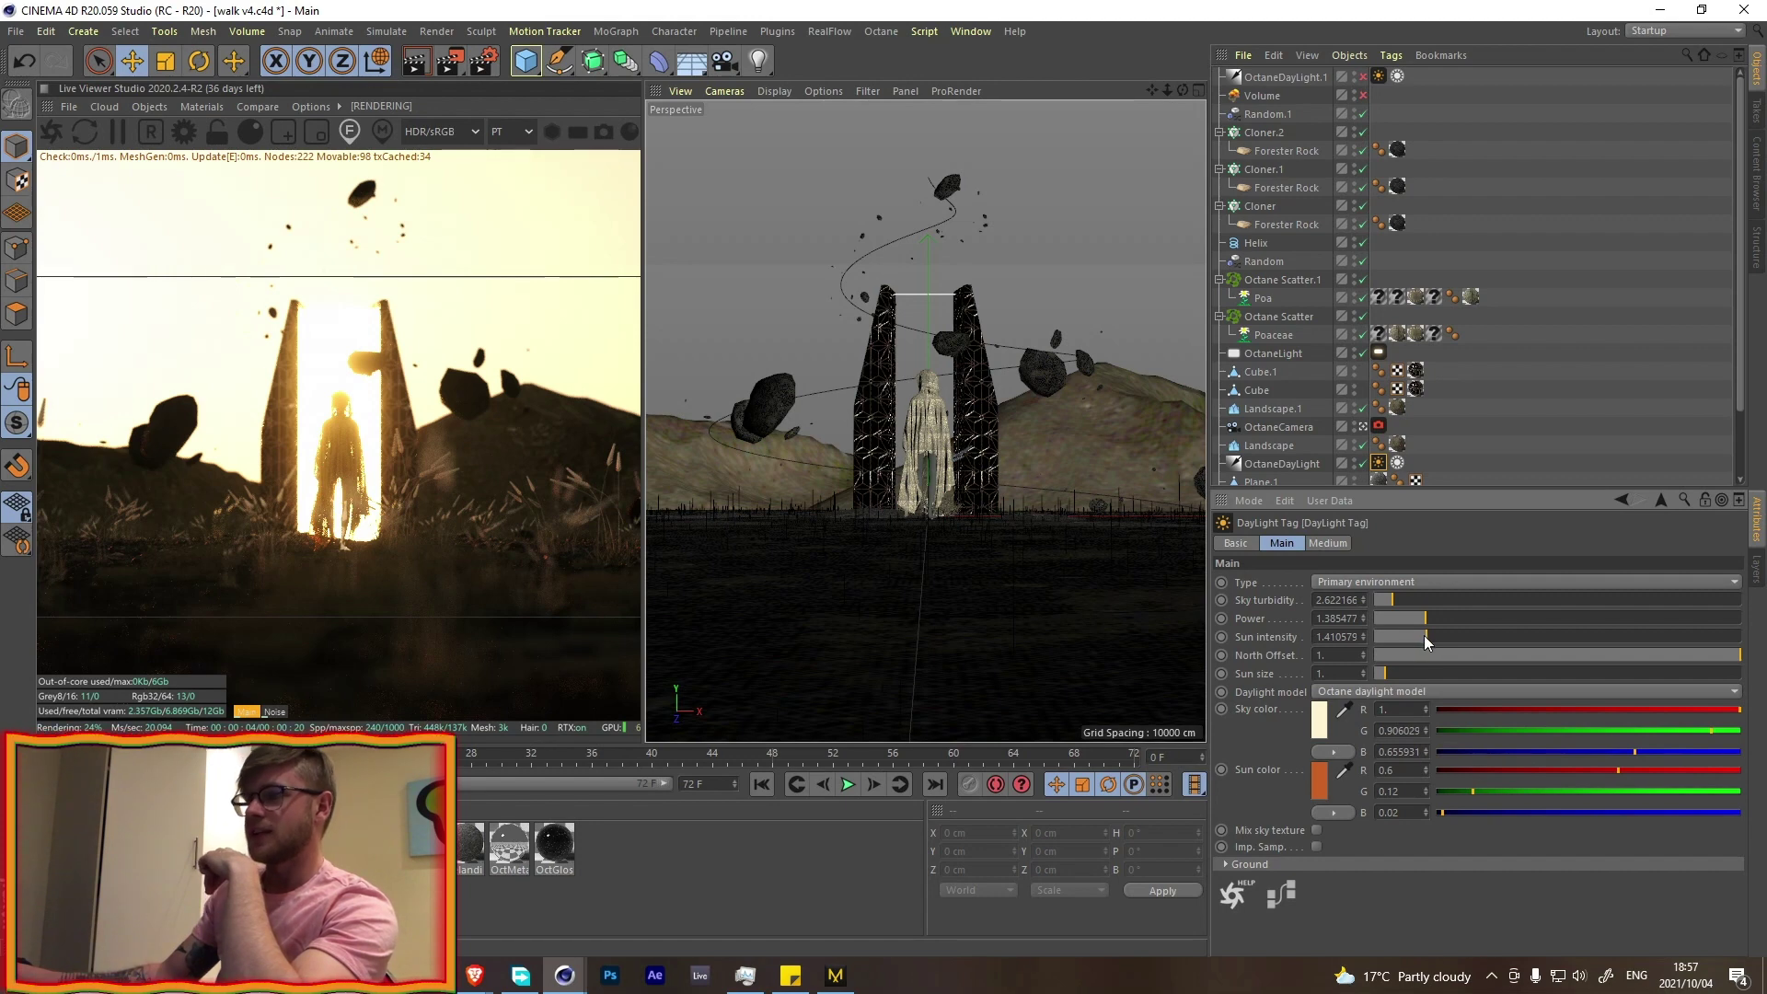
left_click_drag(1425, 637, 1421, 637)
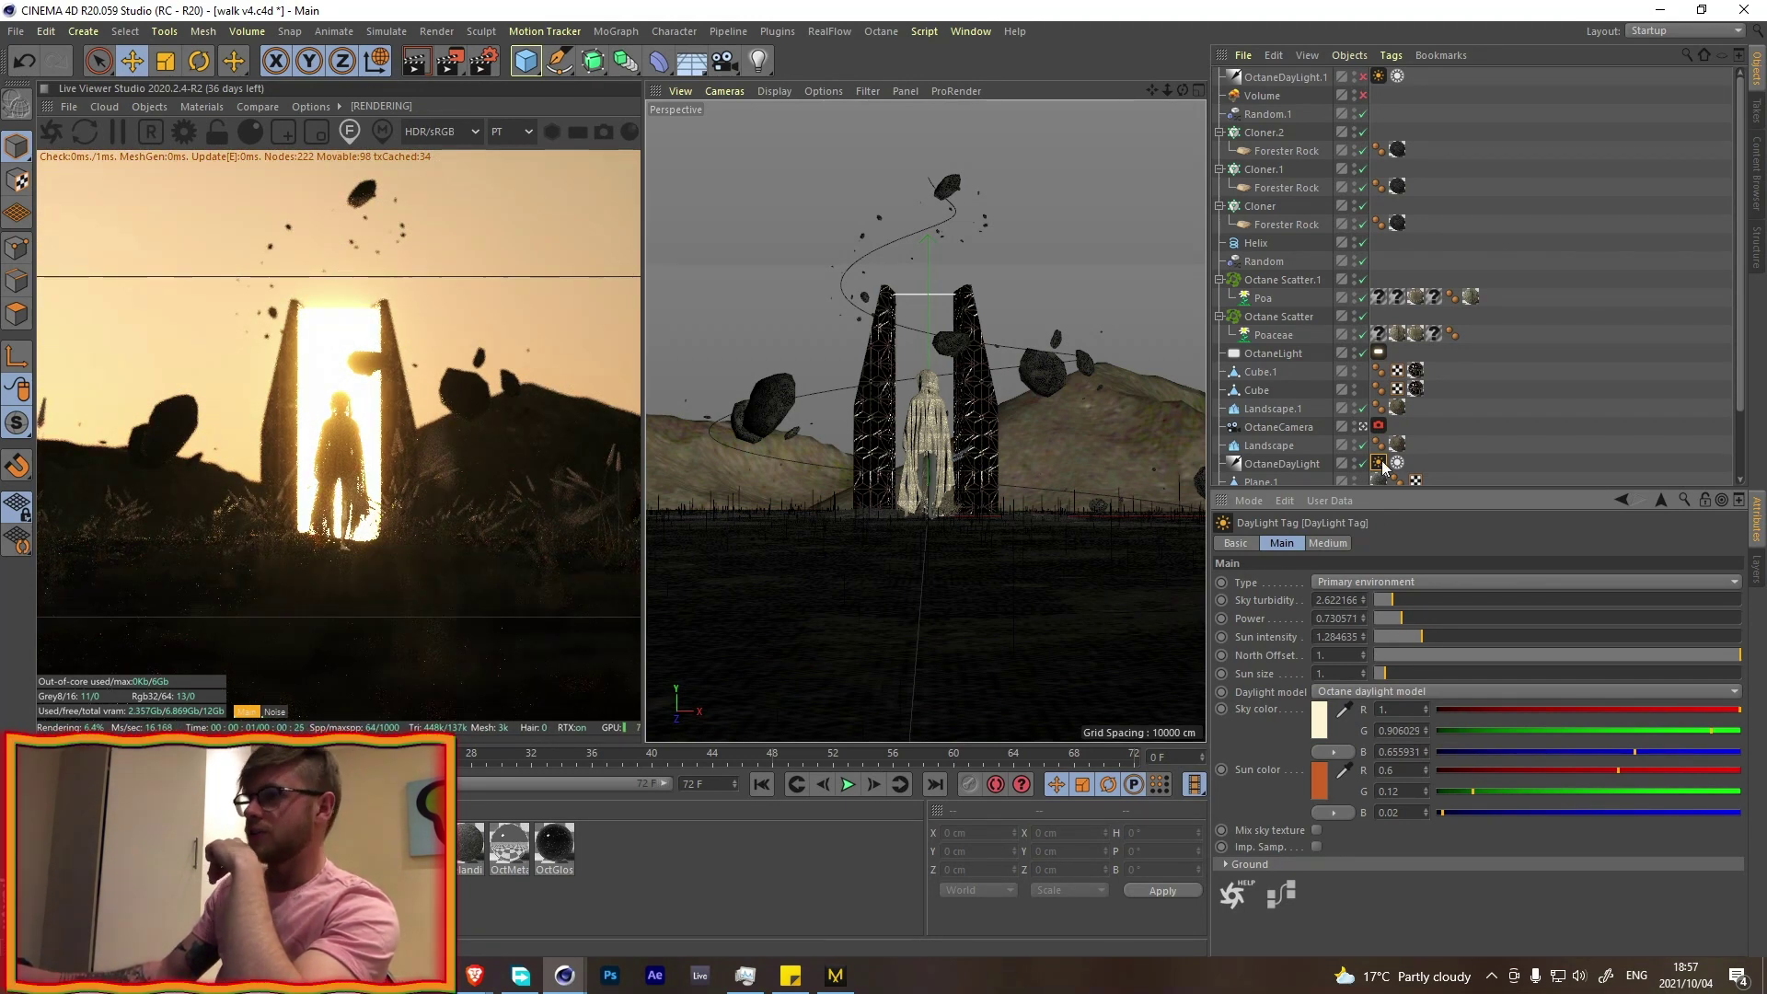
- Disable the camera imager on the OctaneCamera and enable the Volume object
left_click(1377, 427)
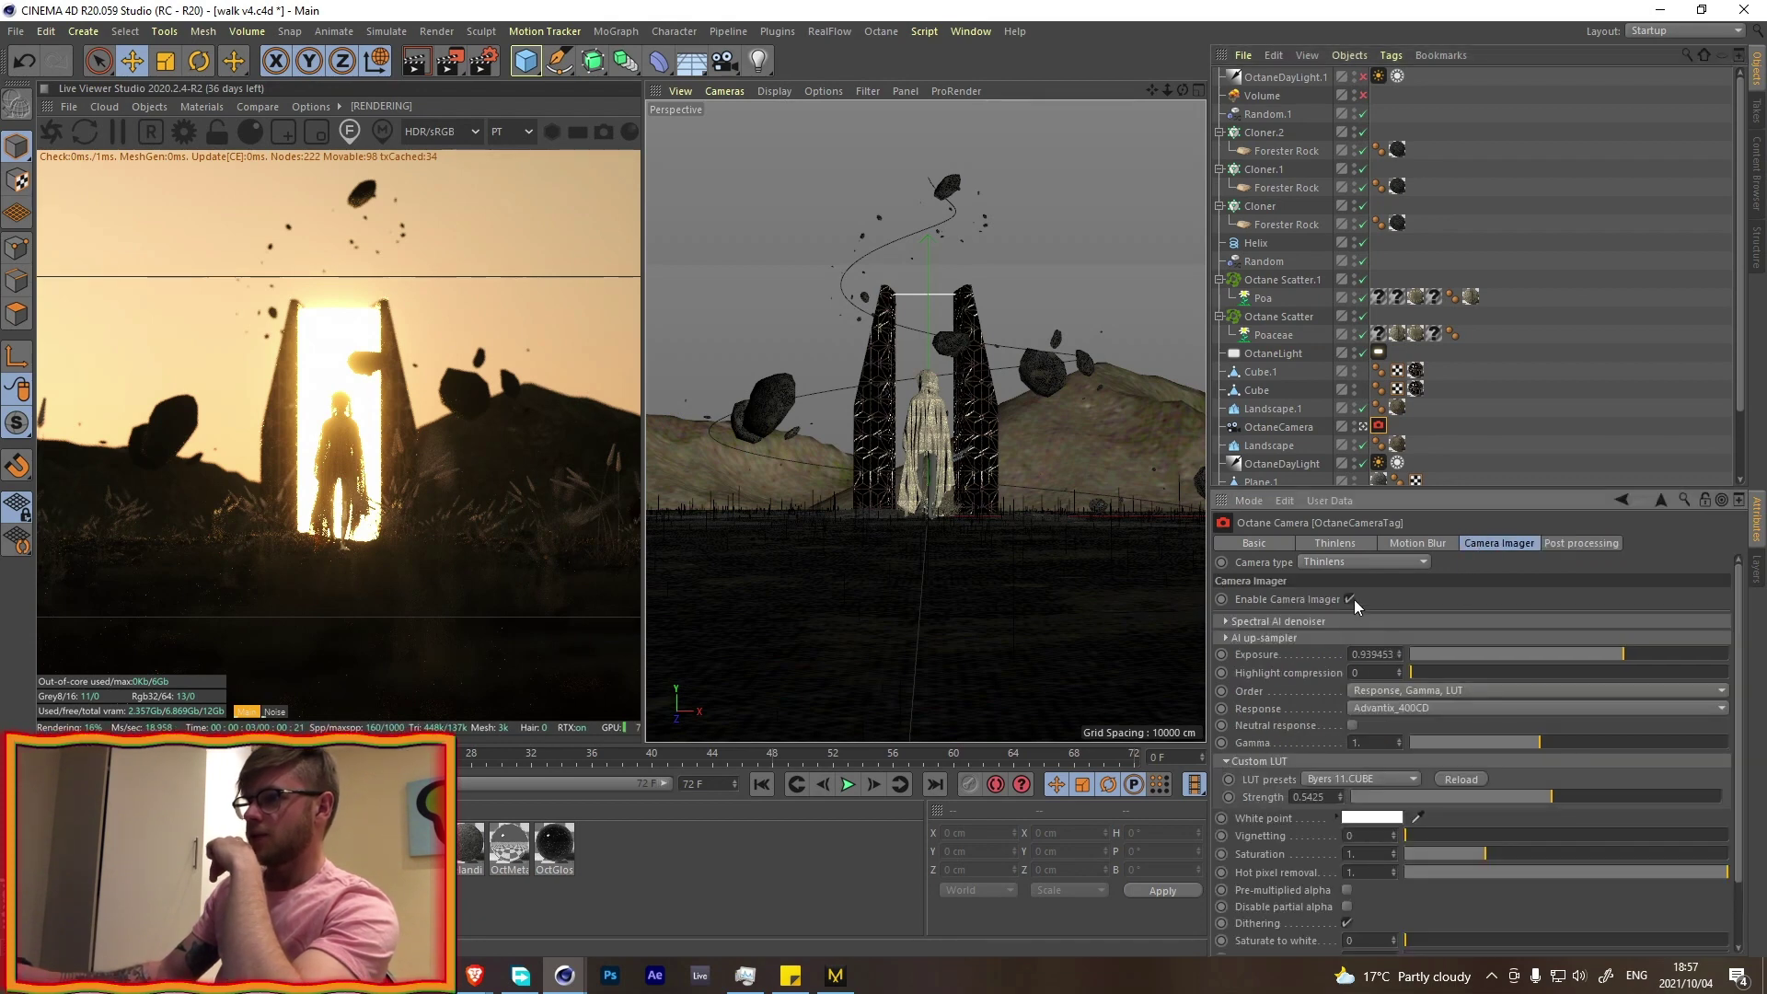
left_click(1351, 600)
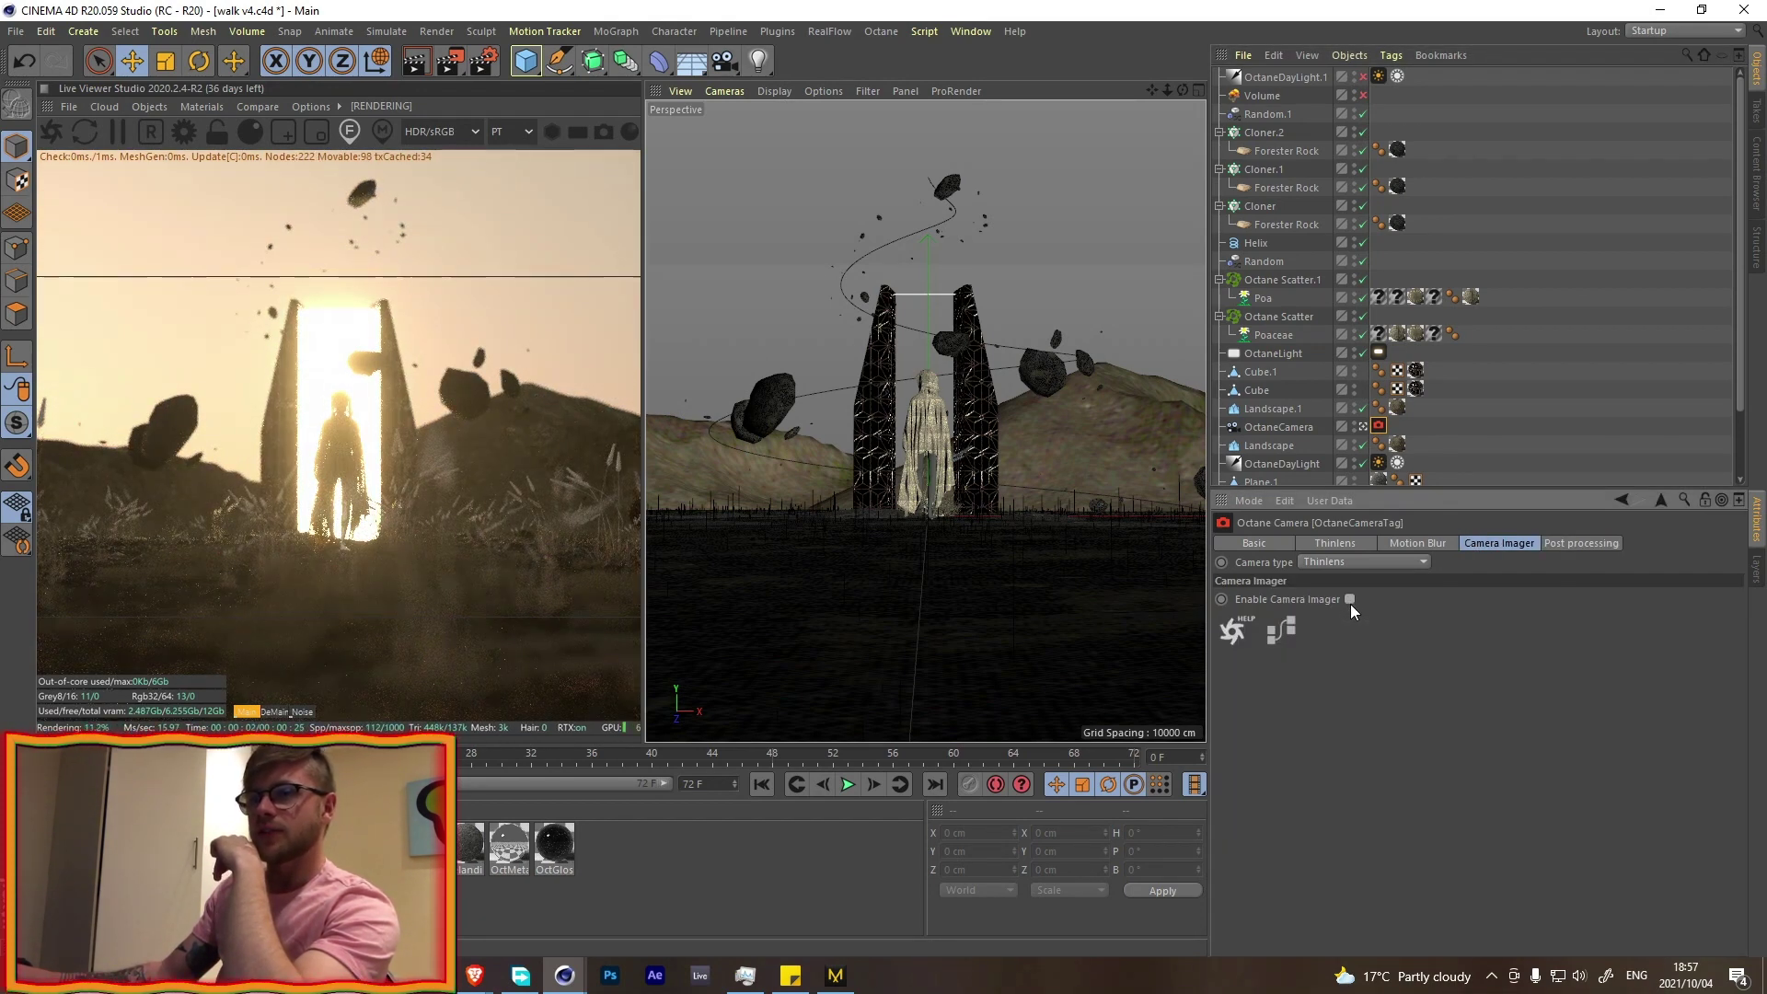
left_click(1364, 96)
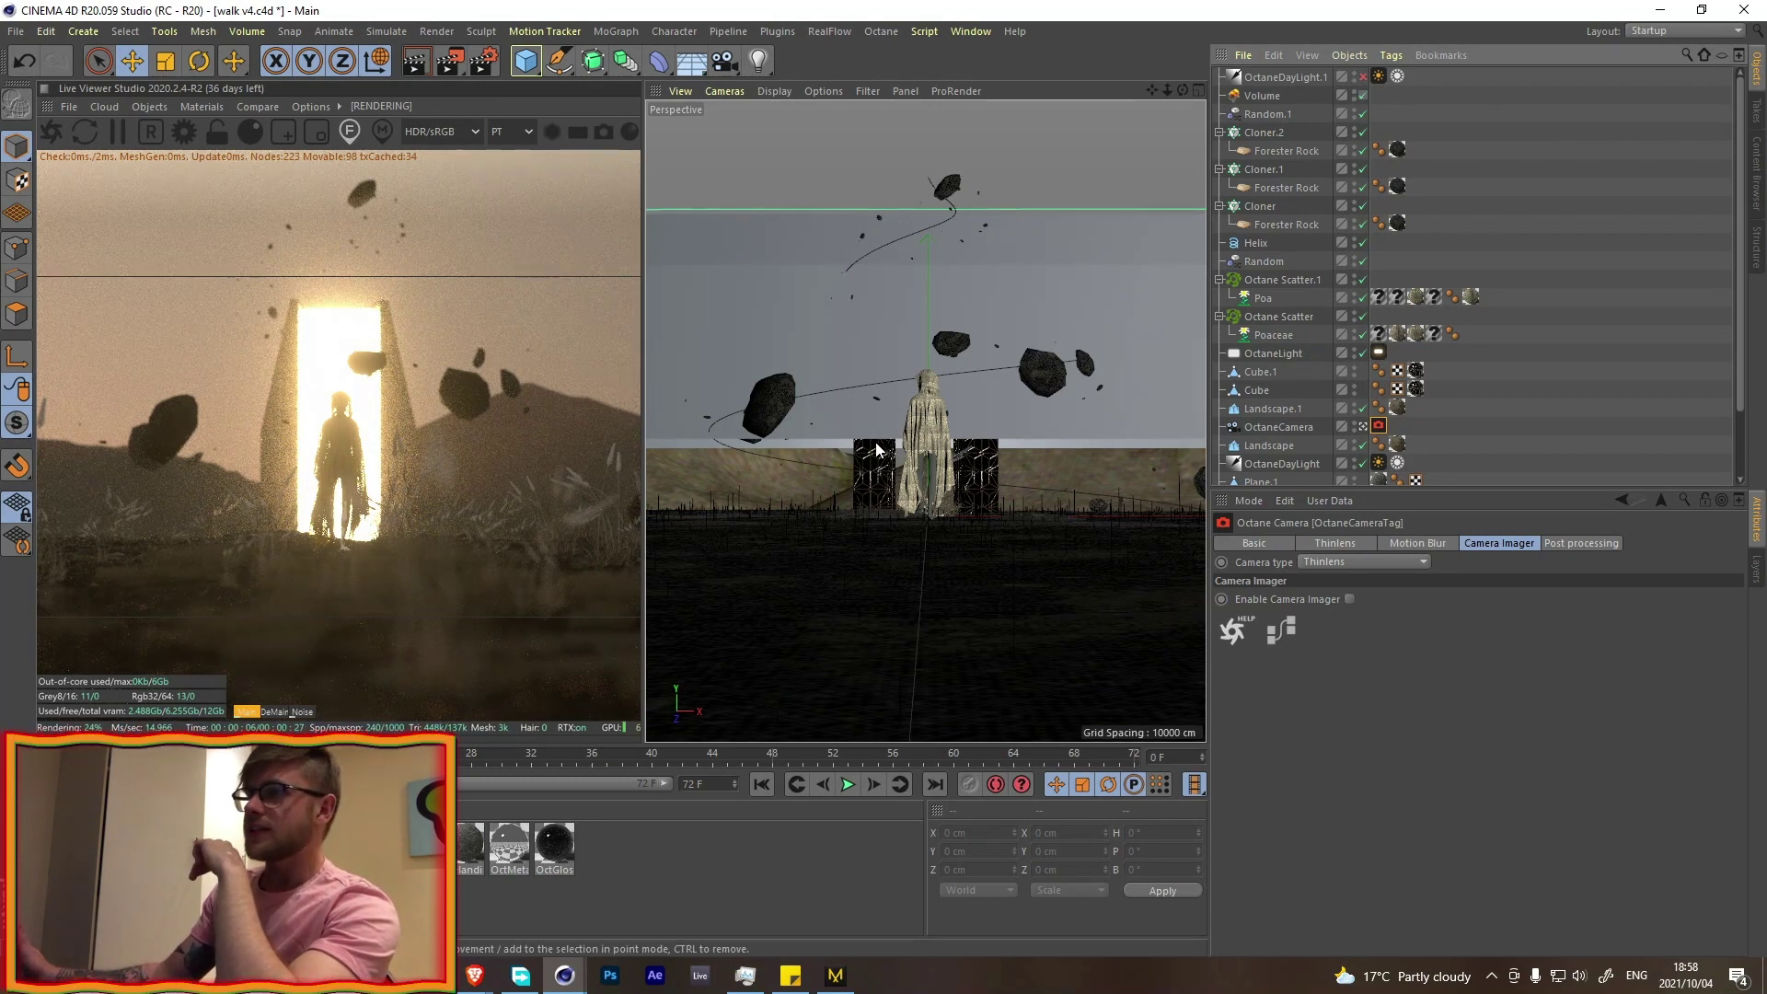
- Set the offset of Cloner.2 to 15% and keyframe it at frame 0
left_click(1264, 134)
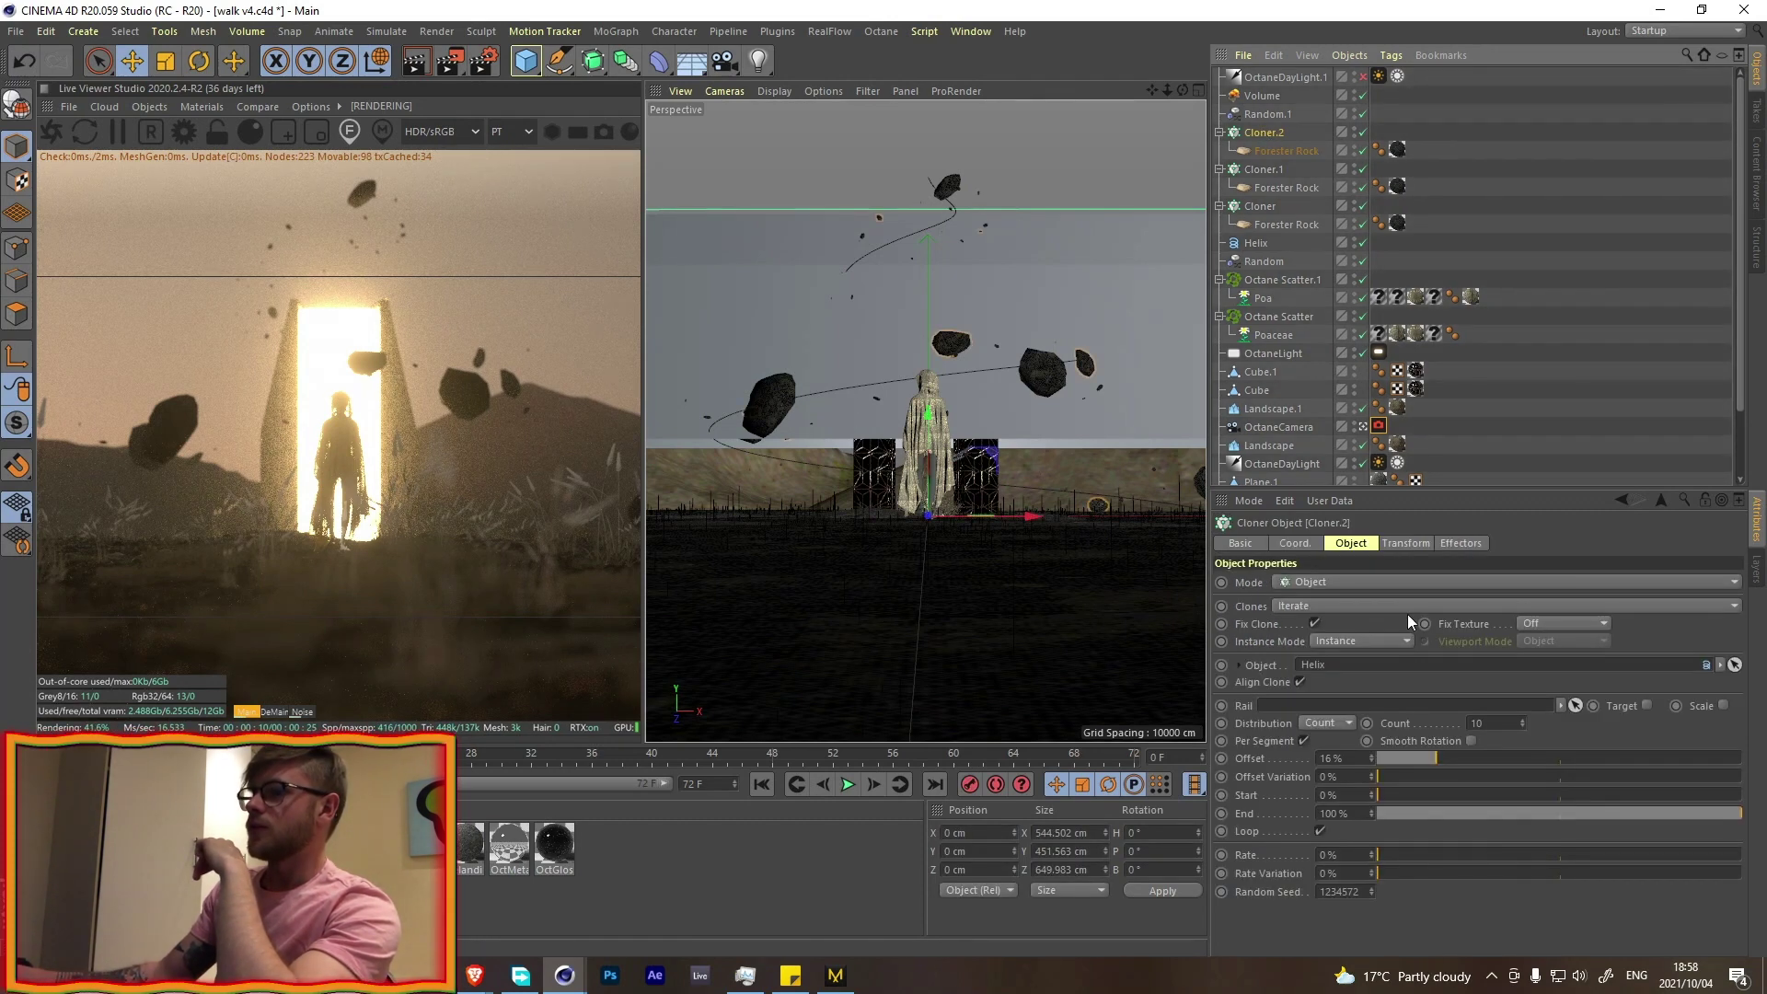
left_click(1407, 544)
left_click(1355, 545)
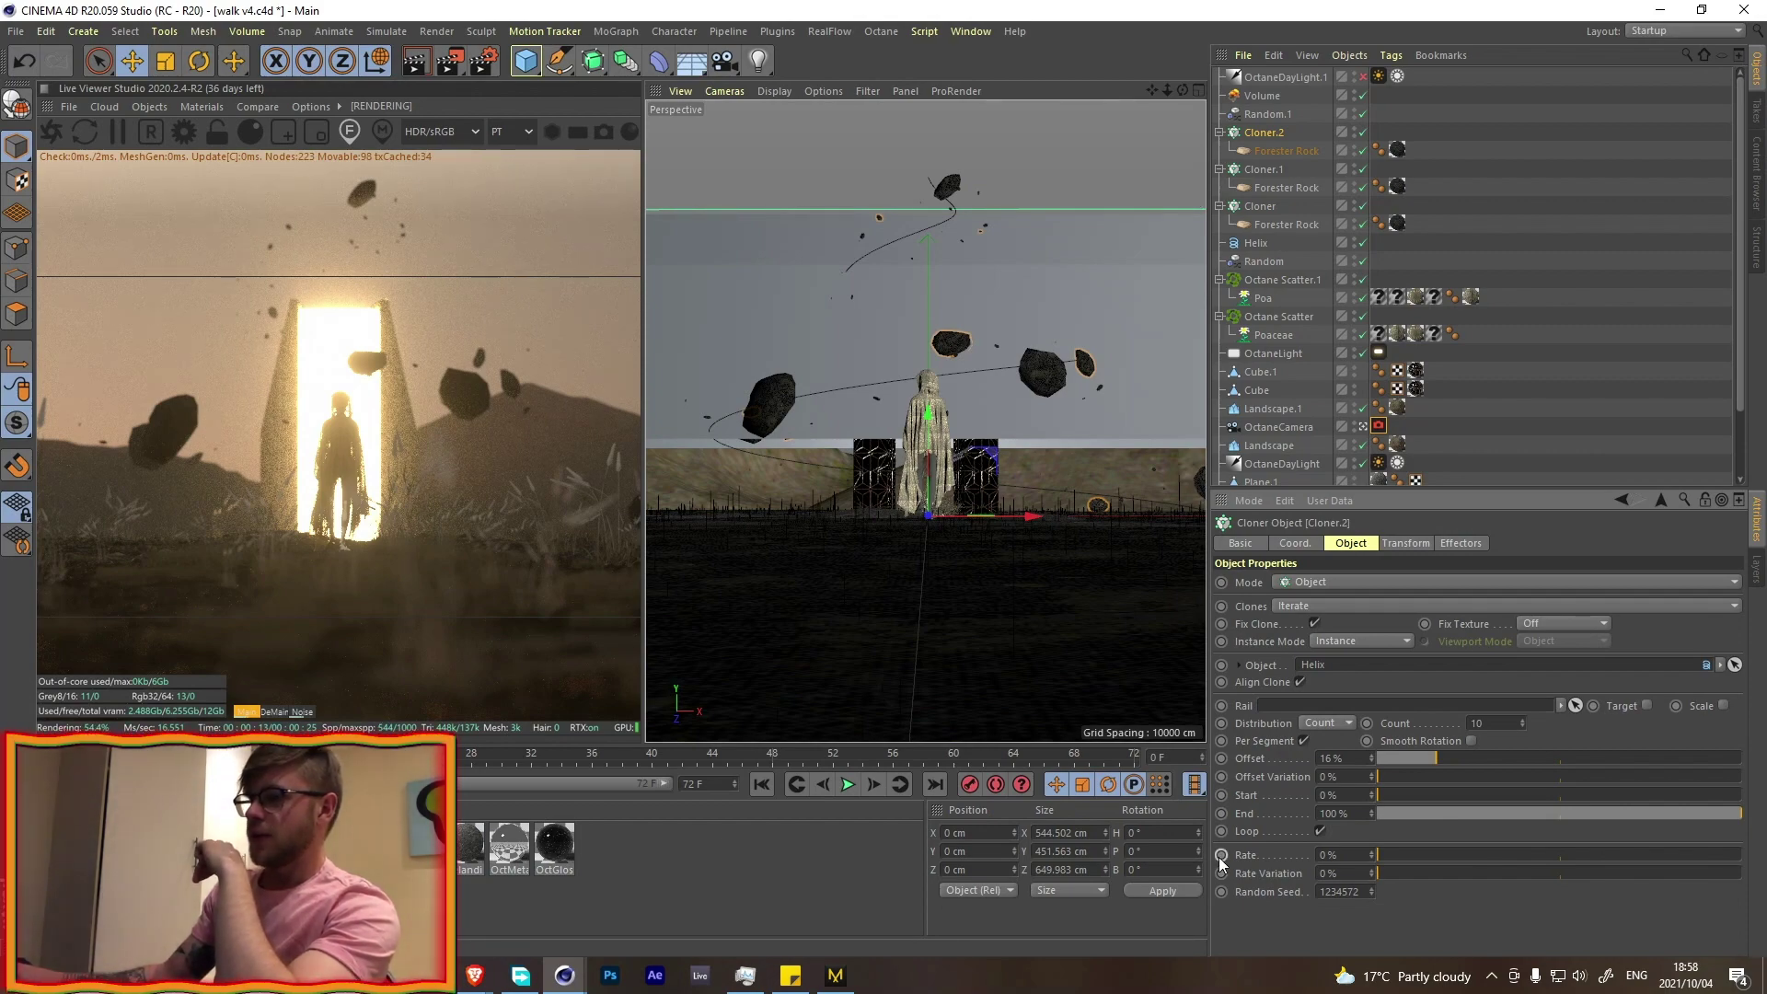
left_click_drag(1437, 758, 1432, 758)
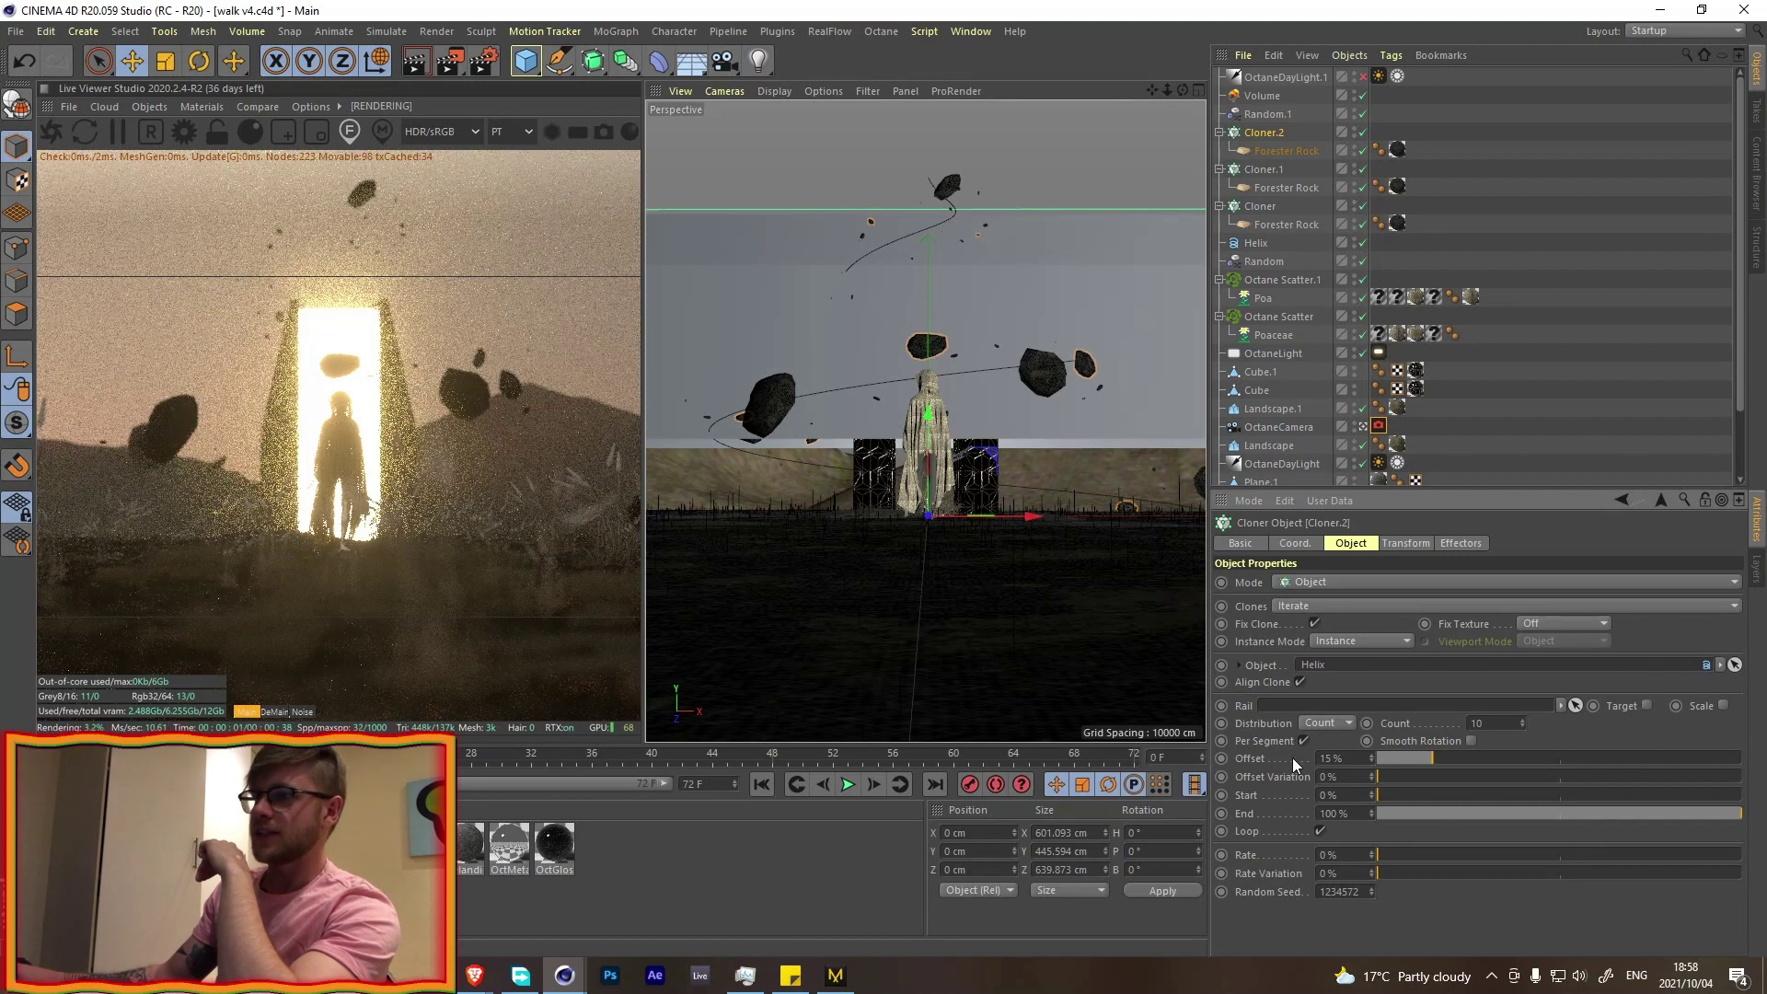
left_click(1224, 759)
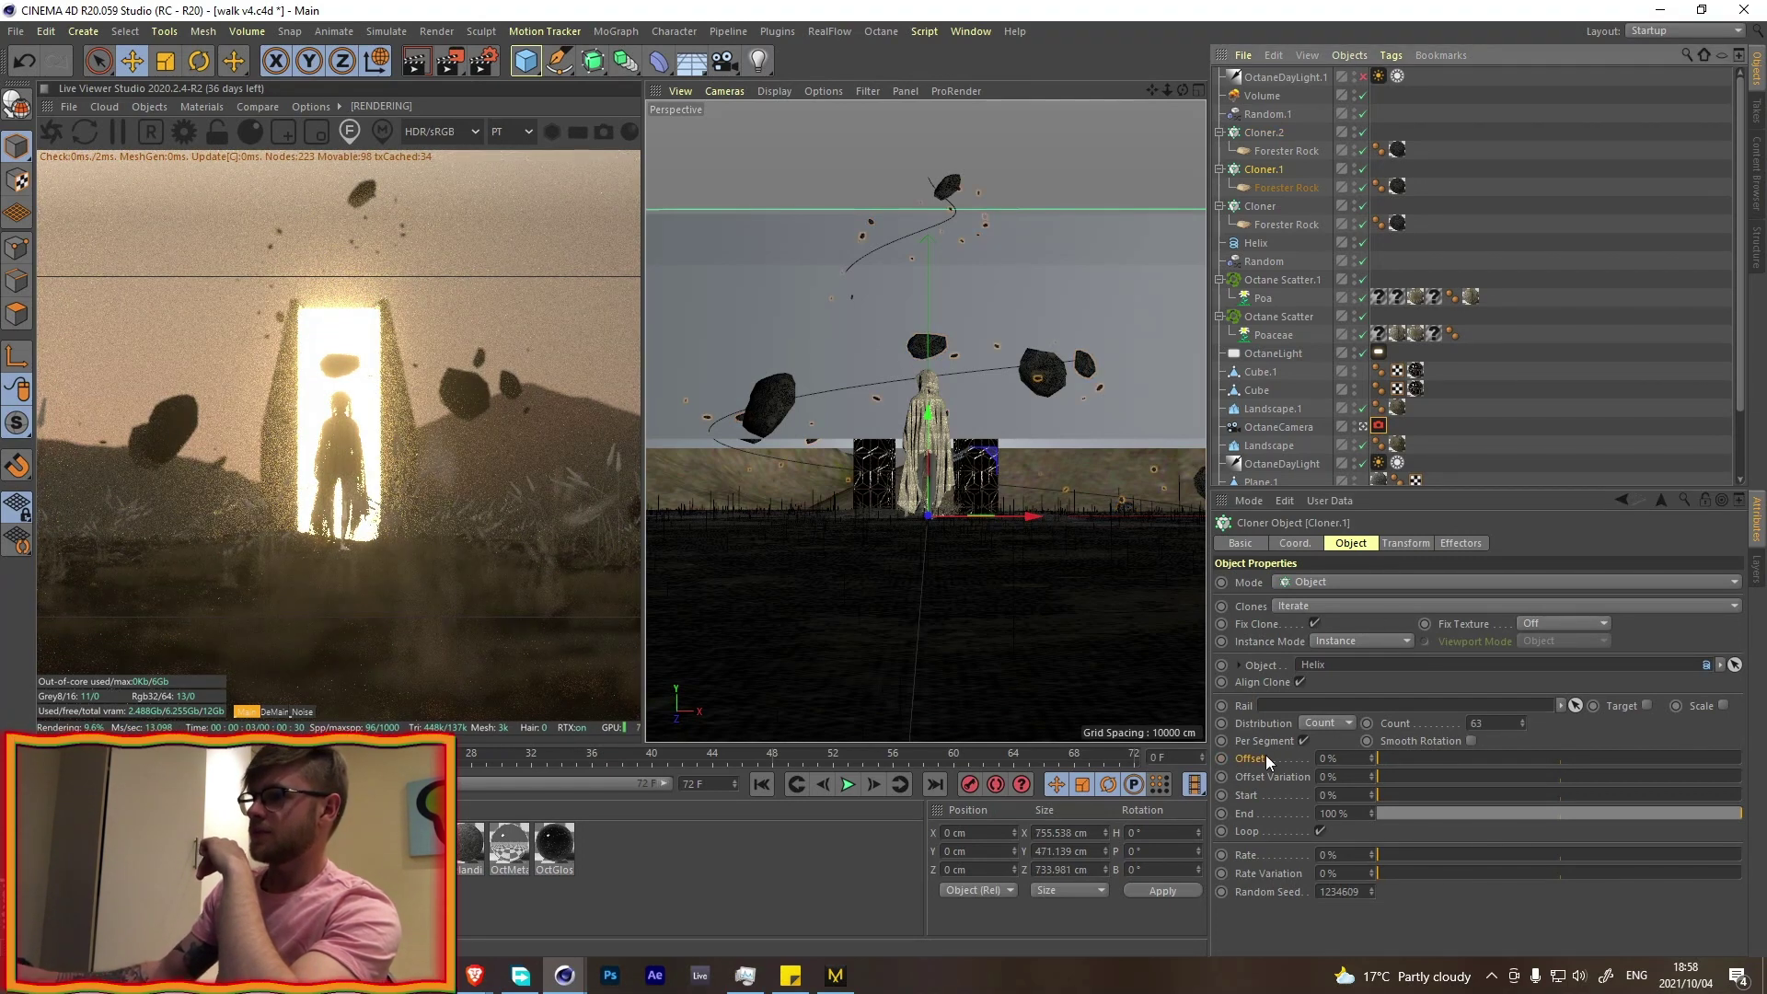
- Keyframe the 0% offset of both Cloner.1 and Cloner at frame 0
left_click(1222, 758, "ctrl")
left_click(1252, 226)
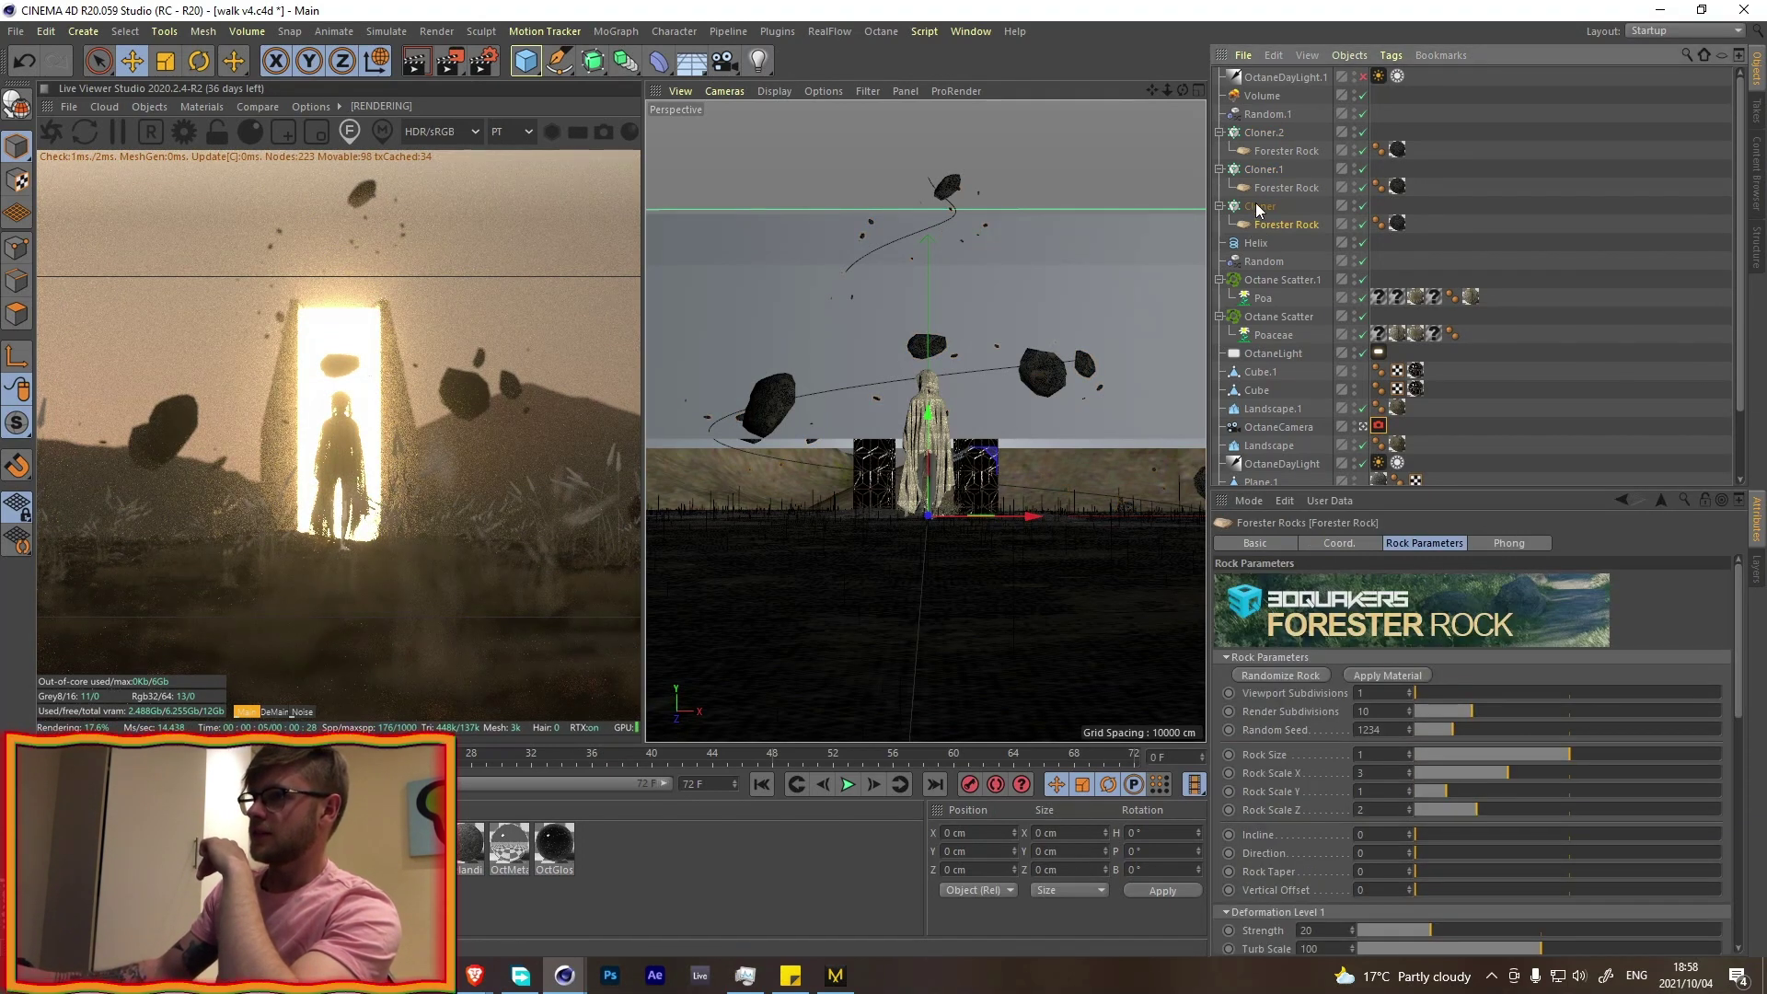
left_click(1259, 207)
left_click(1221, 759, "ctrl")
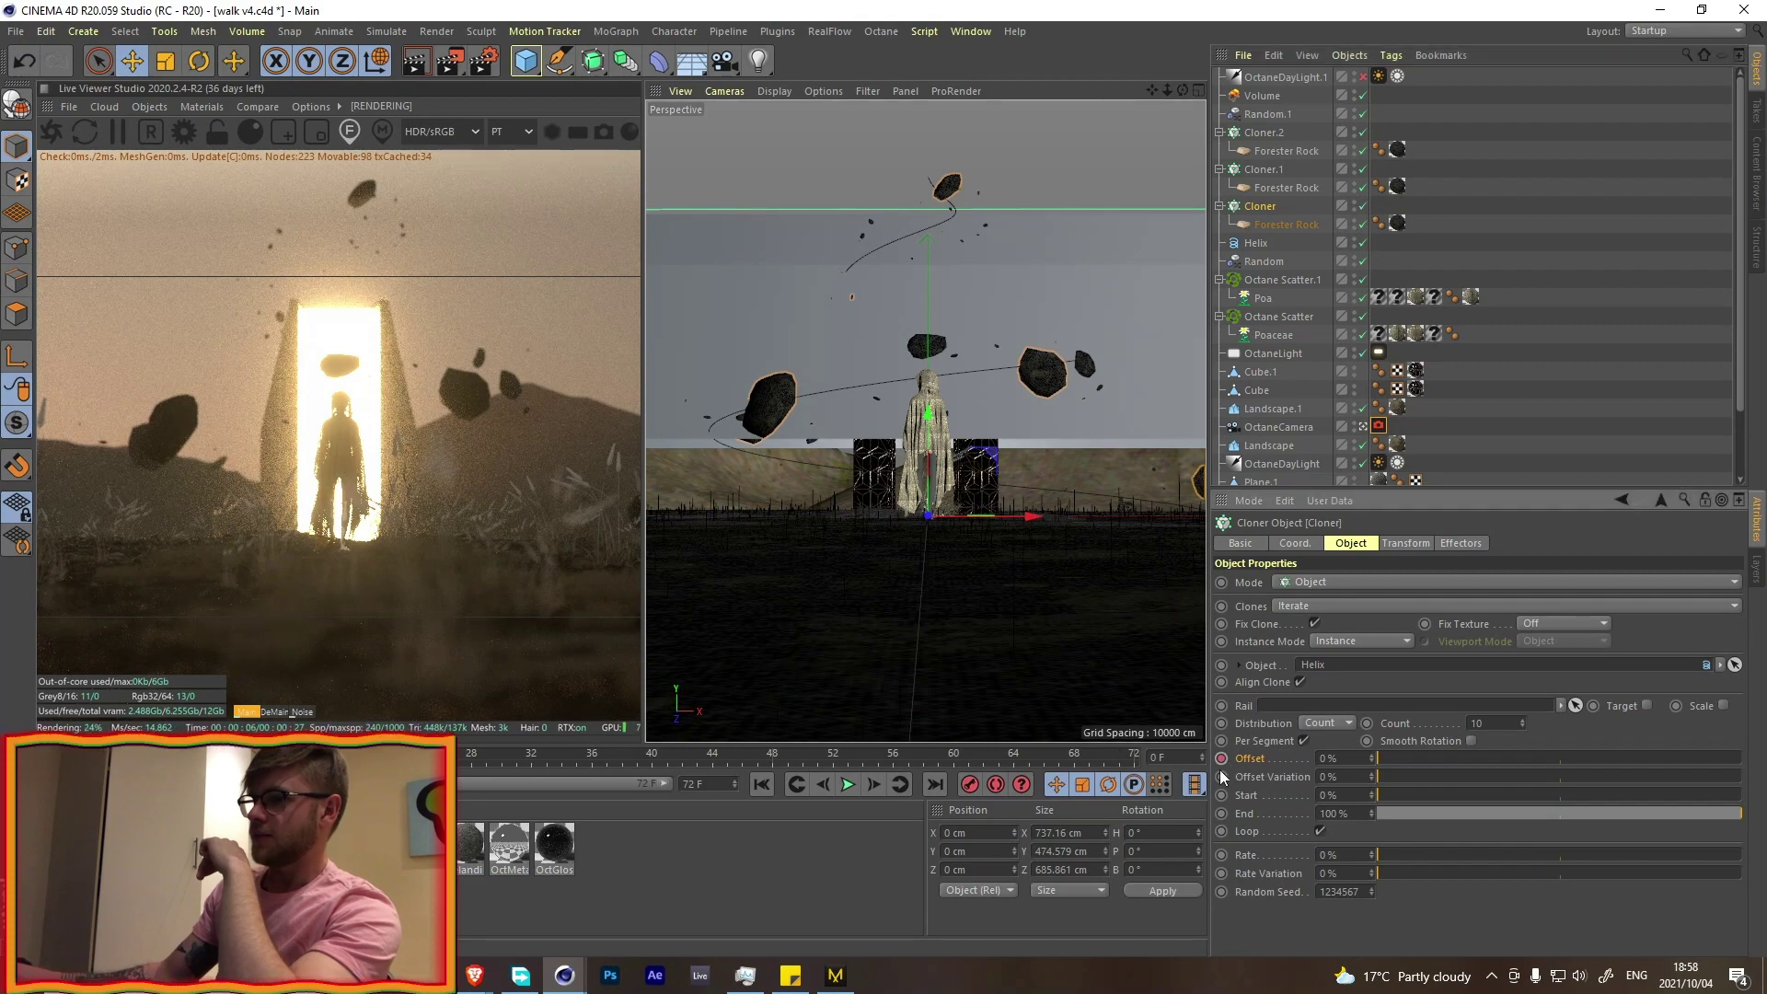
- At frame 72, set the offset of Cloner to 2% and the offset of Cloner.1 to 3%
left_click(1135, 755)
double_click(1342, 760)
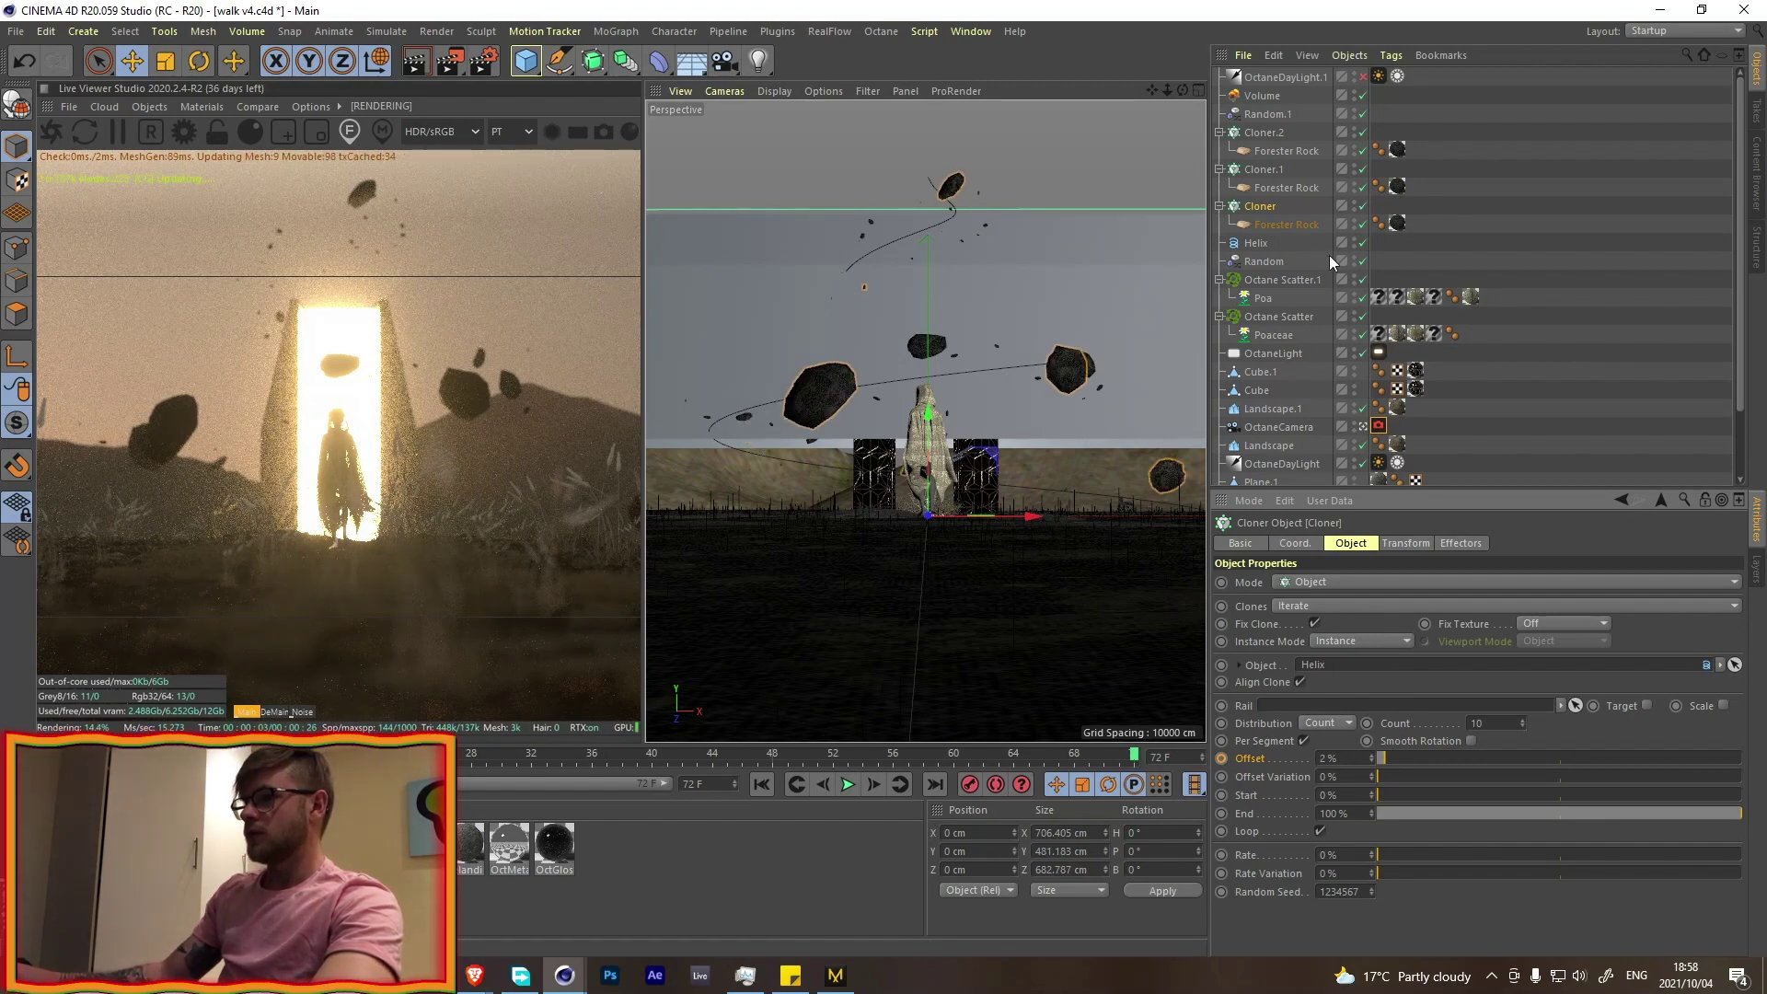
left_click(1259, 171)
double_click(1340, 759)
type("3")
- Raise the offset of Cloner.2 at frame 72 and keyframe it
left_click(1261, 134)
left_click(1336, 759)
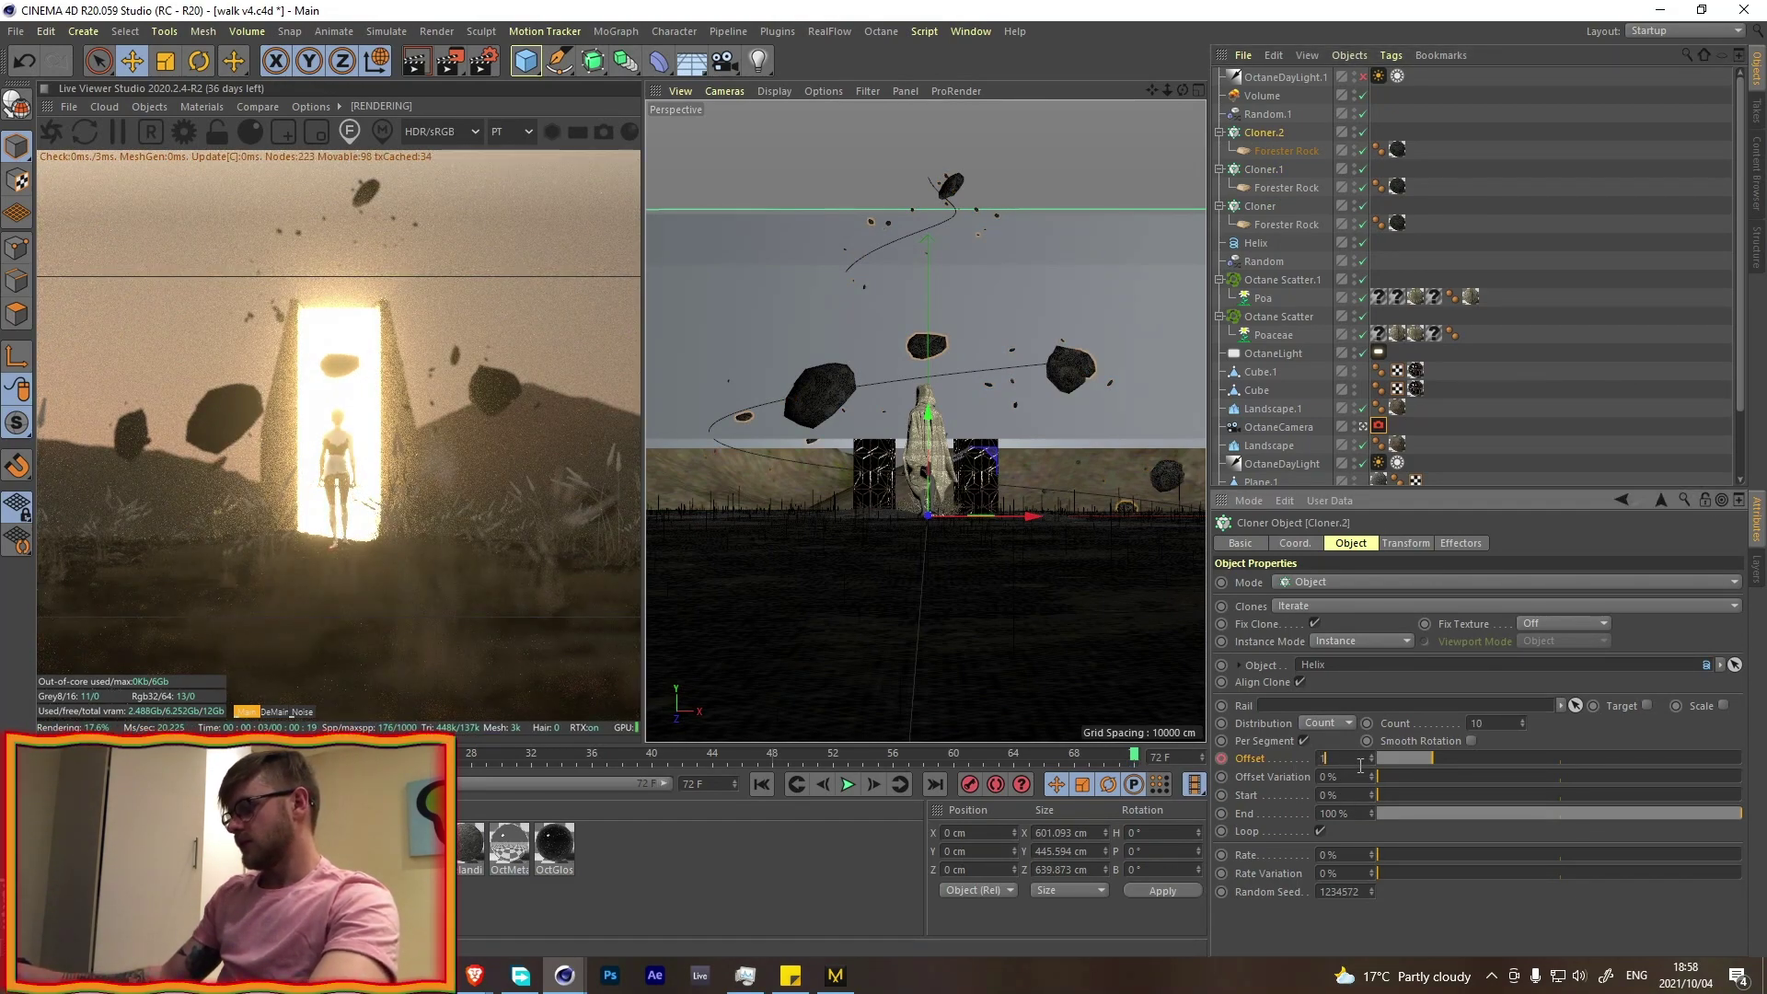
left_click(1223, 760)
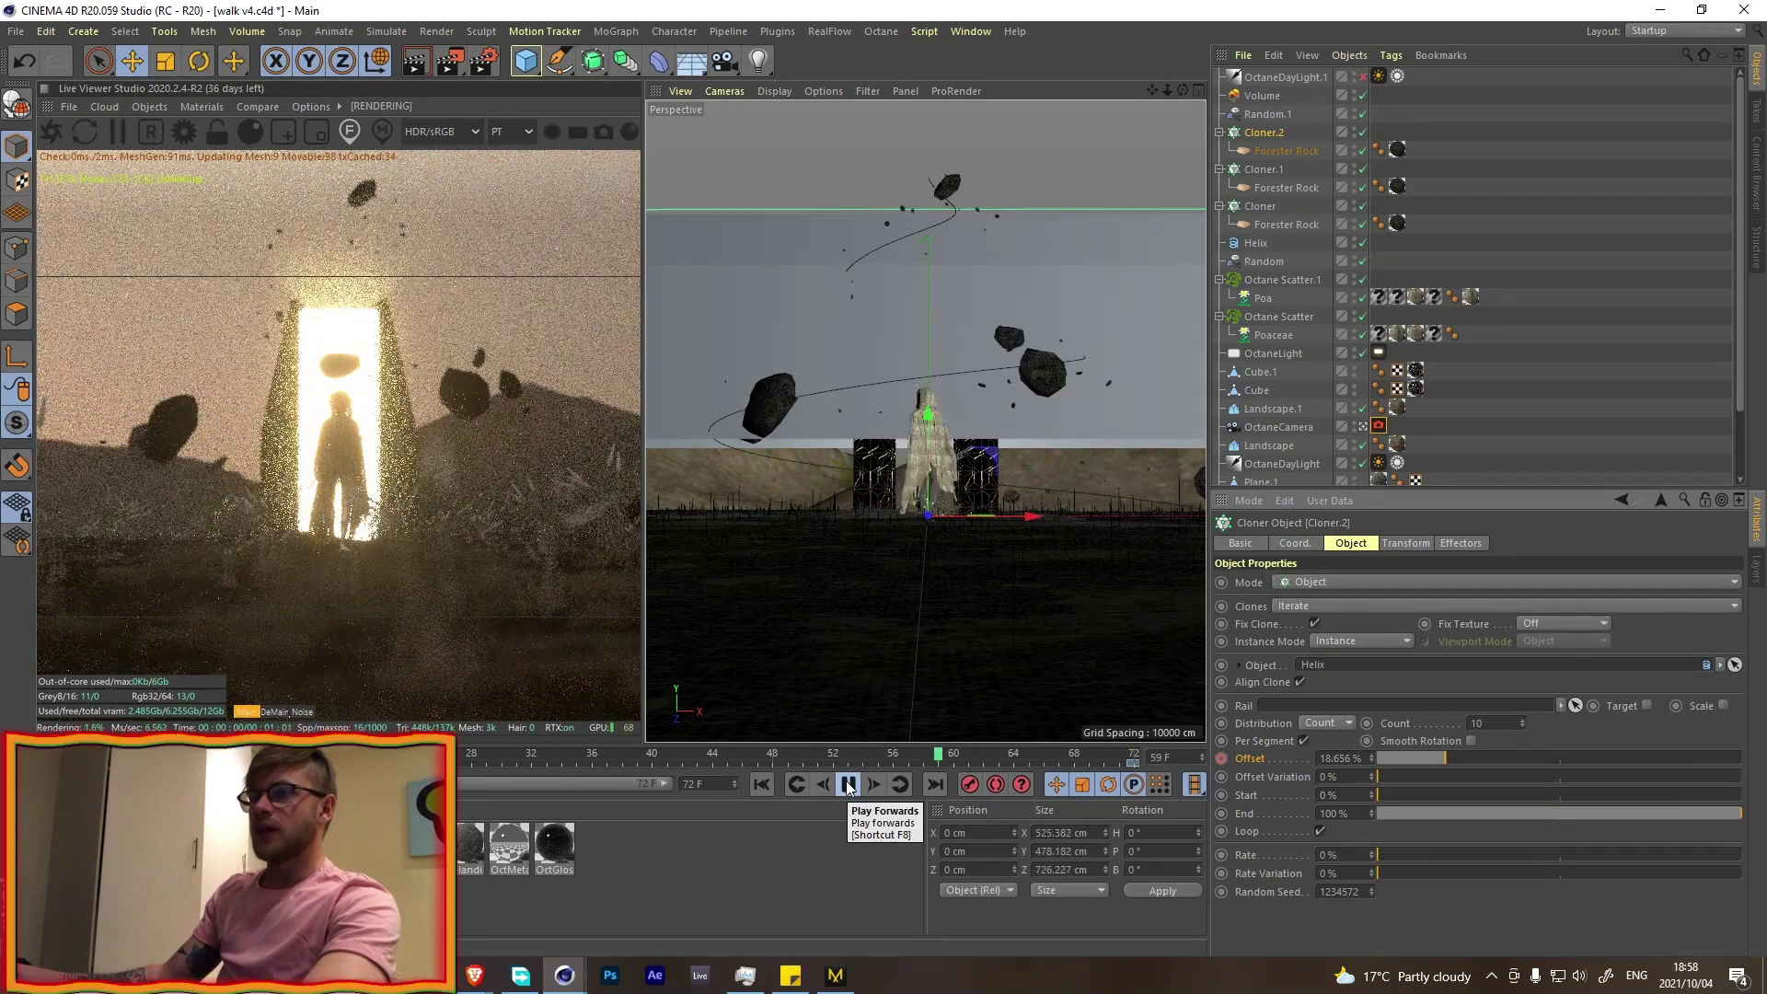
- Preview the rock animation and compare the render with the Volume object disabled and enabled
left_click(849, 785)
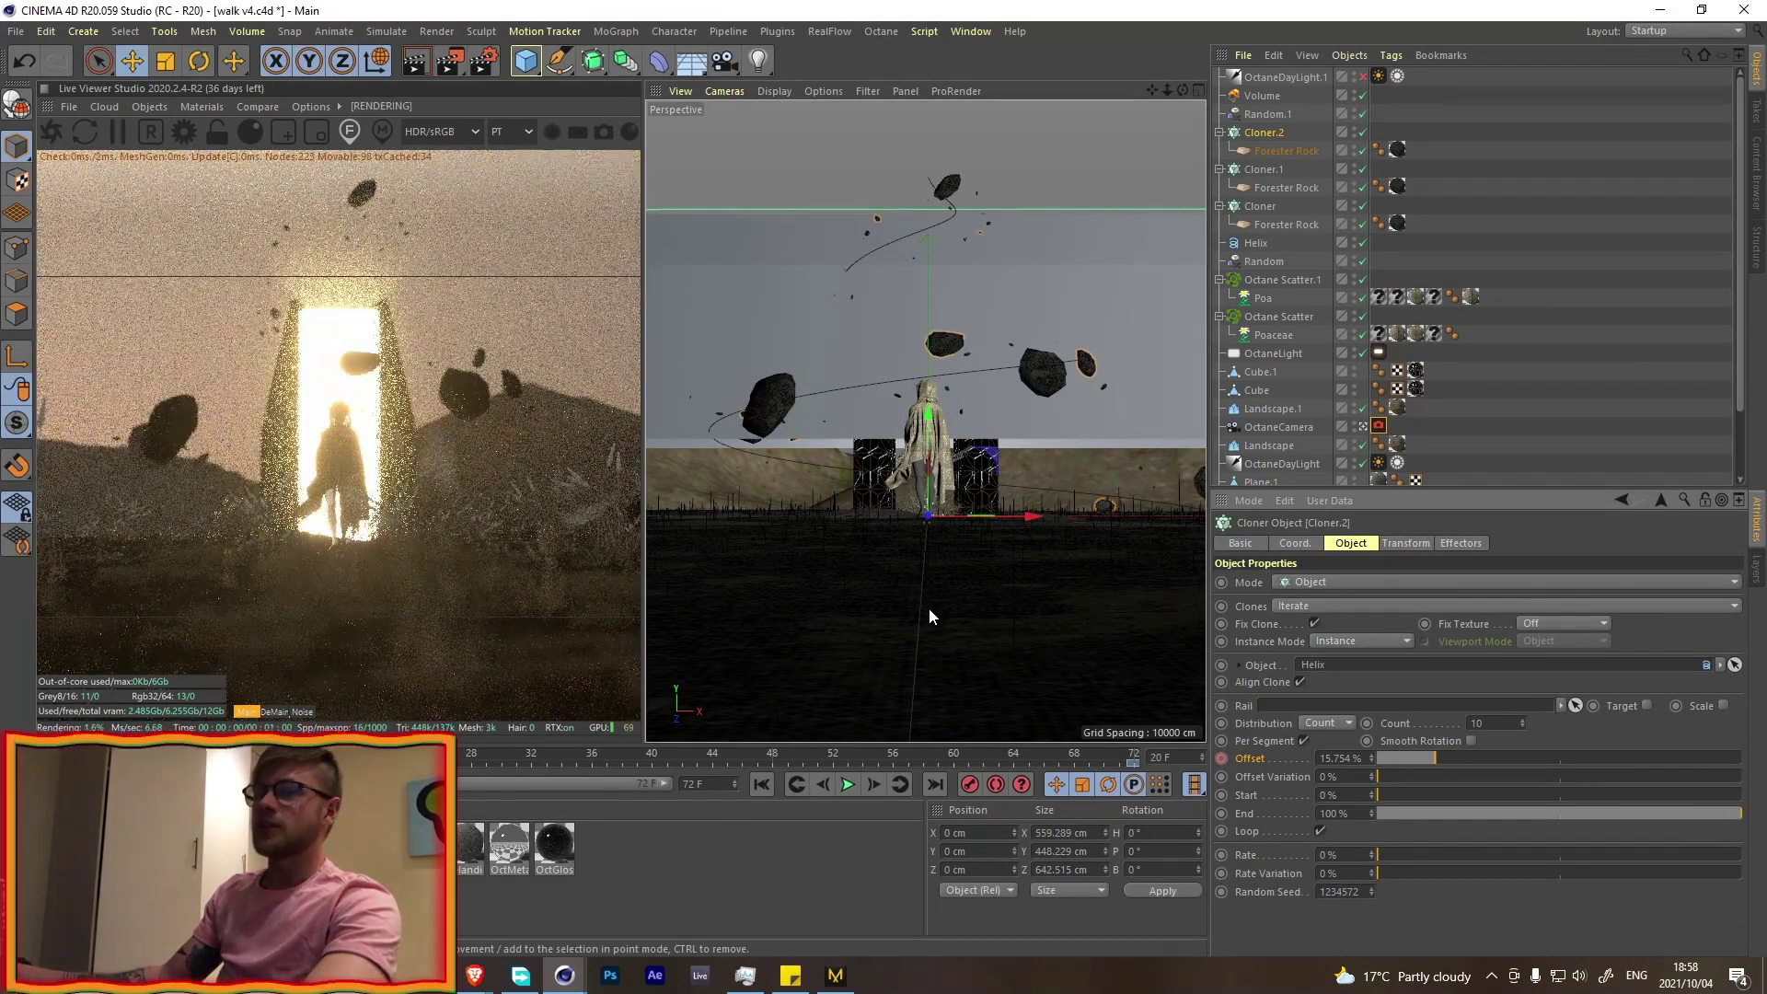
left_click(1363, 96)
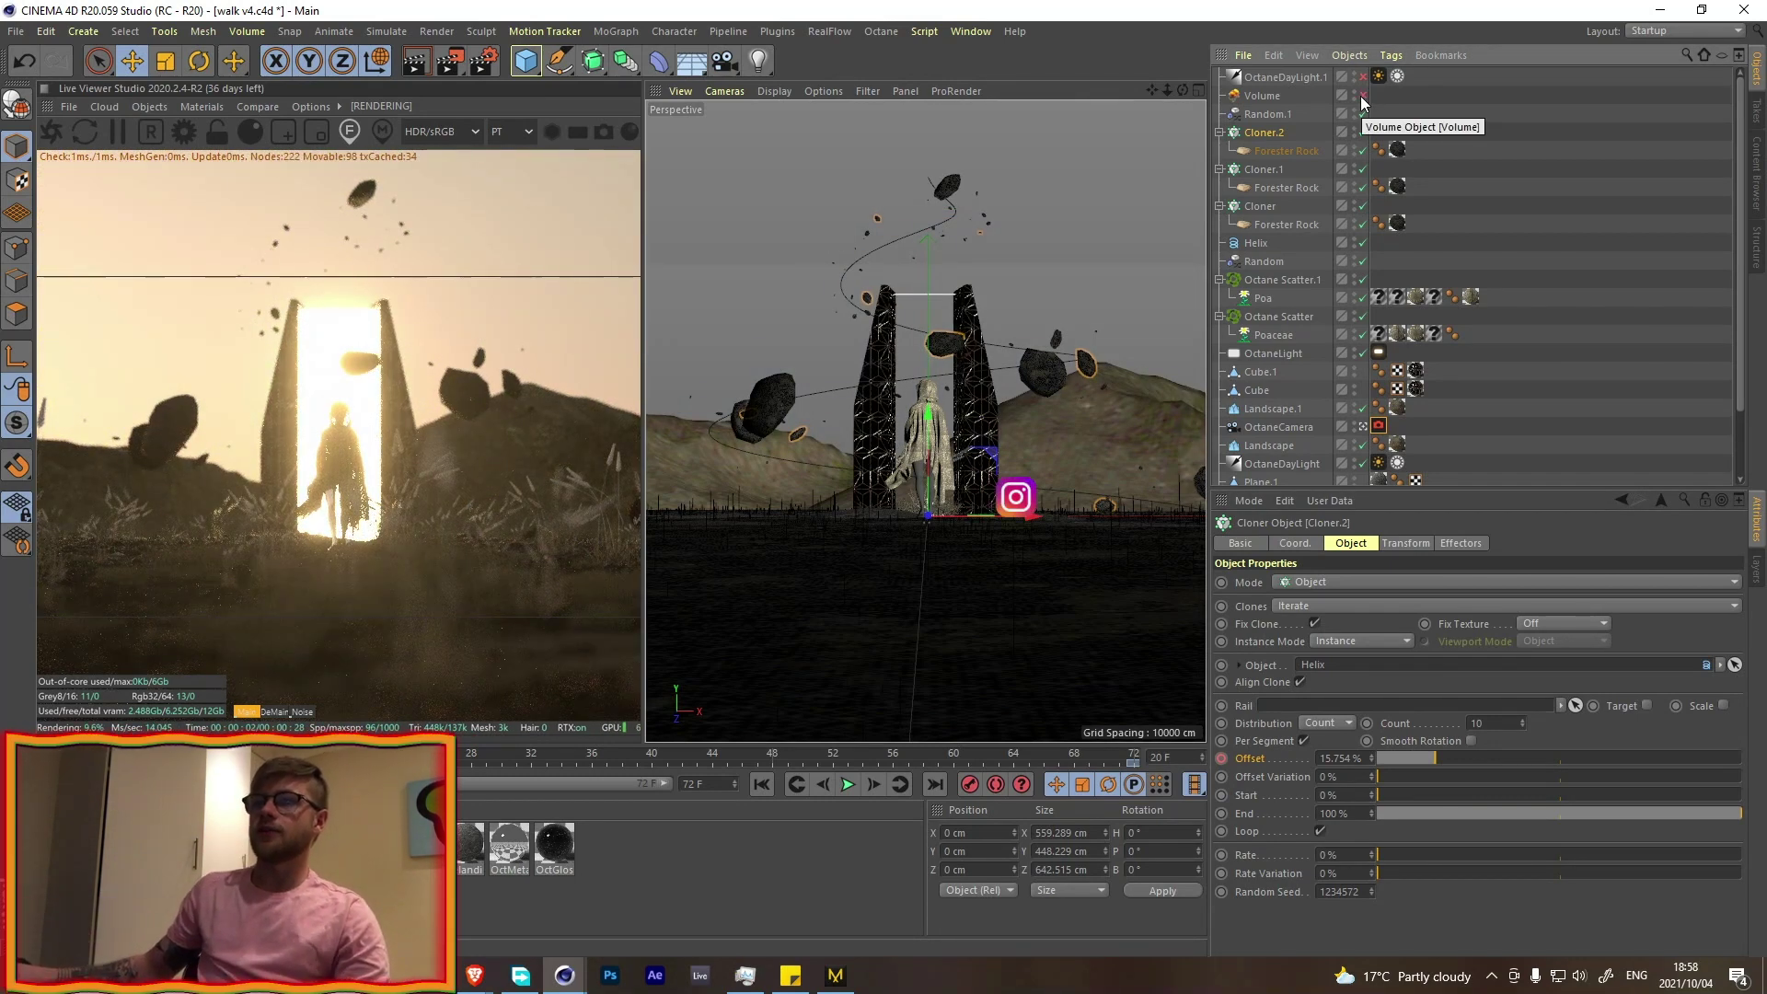
left_click(1363, 96)
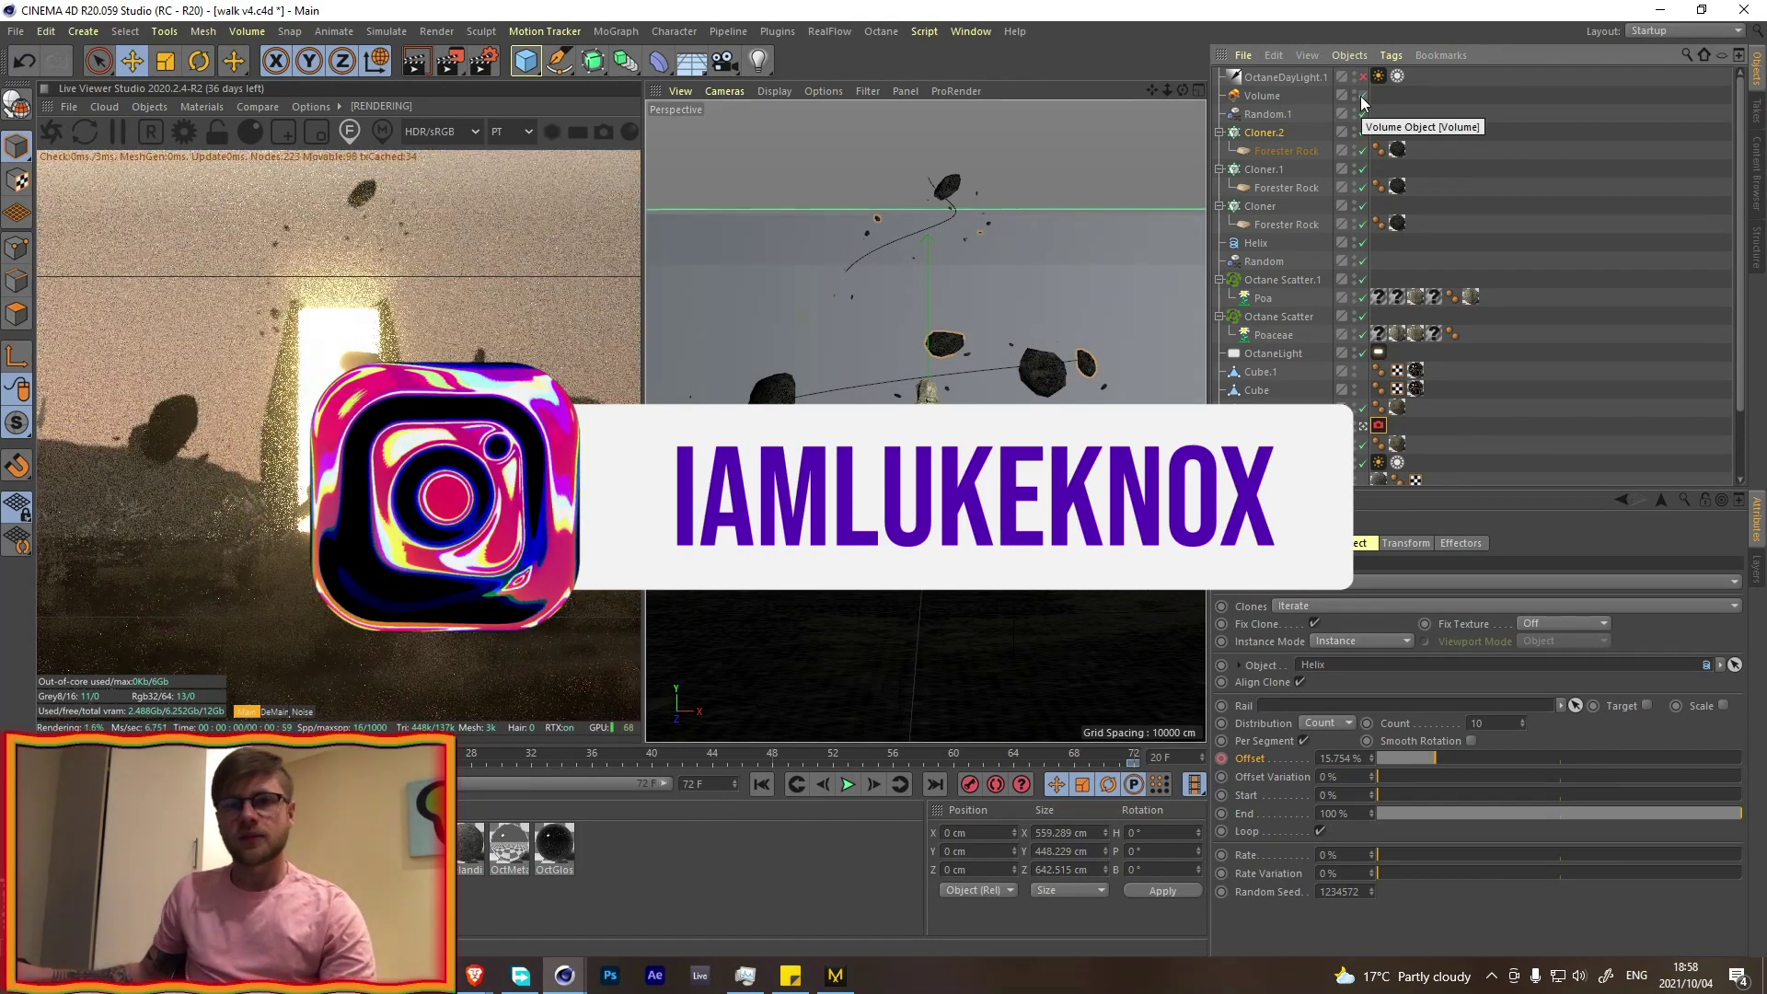